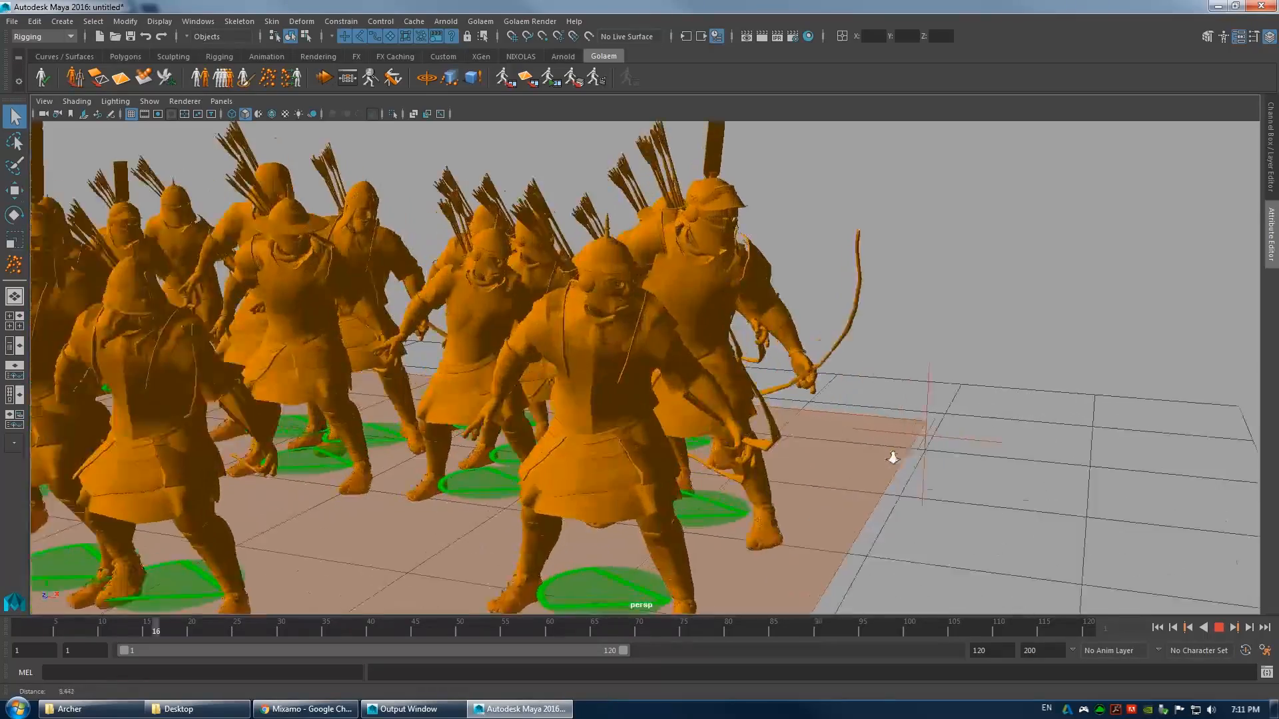
# - Examine the playing animation of the archer crowd in the perspective view from several distances and angles
pyautogui.keyDown('alt'); pyautogui.moveTo(749, 425); pyautogui.dragTo(651, 363, button='right'); pyautogui.keyUp('alt')
pyautogui.keyDown('alt'); pyautogui.moveTo(648, 358); pyautogui.dragTo(686, 366); pyautogui.keyUp('alt')
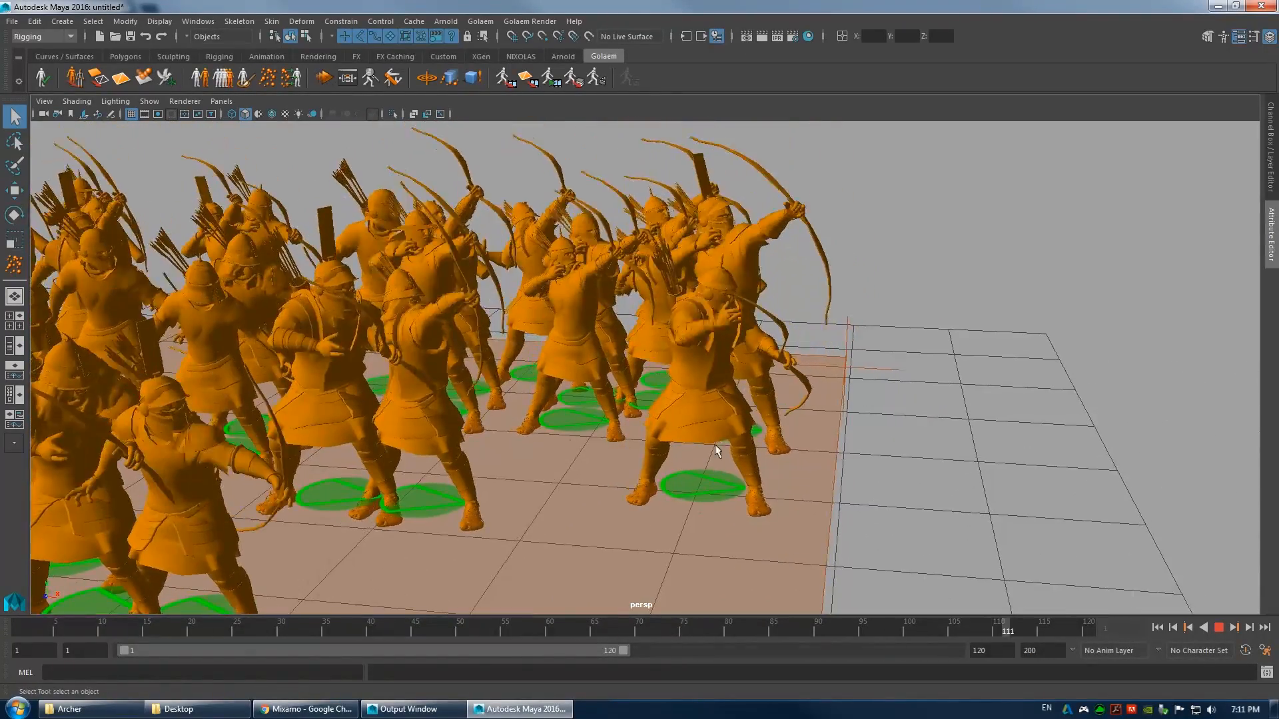
pyautogui.keyDown('alt'); pyautogui.moveTo(777, 345); pyautogui.dragTo(708, 342, button='right'); pyautogui.keyUp('alt')
pyautogui.keyDown('alt'); pyautogui.moveTo(681, 387); pyautogui.dragTo(636, 366, button='middle'); pyautogui.keyUp('alt')
pyautogui.keyDown('alt'); pyautogui.moveTo(636, 367); pyautogui.dragTo(736, 370, button='right'); pyautogui.keyUp('alt')
pyautogui.keyDown('alt'); pyautogui.moveTo(736, 370); pyautogui.dragTo(673, 371, button='middle'); pyautogui.keyUp('alt')
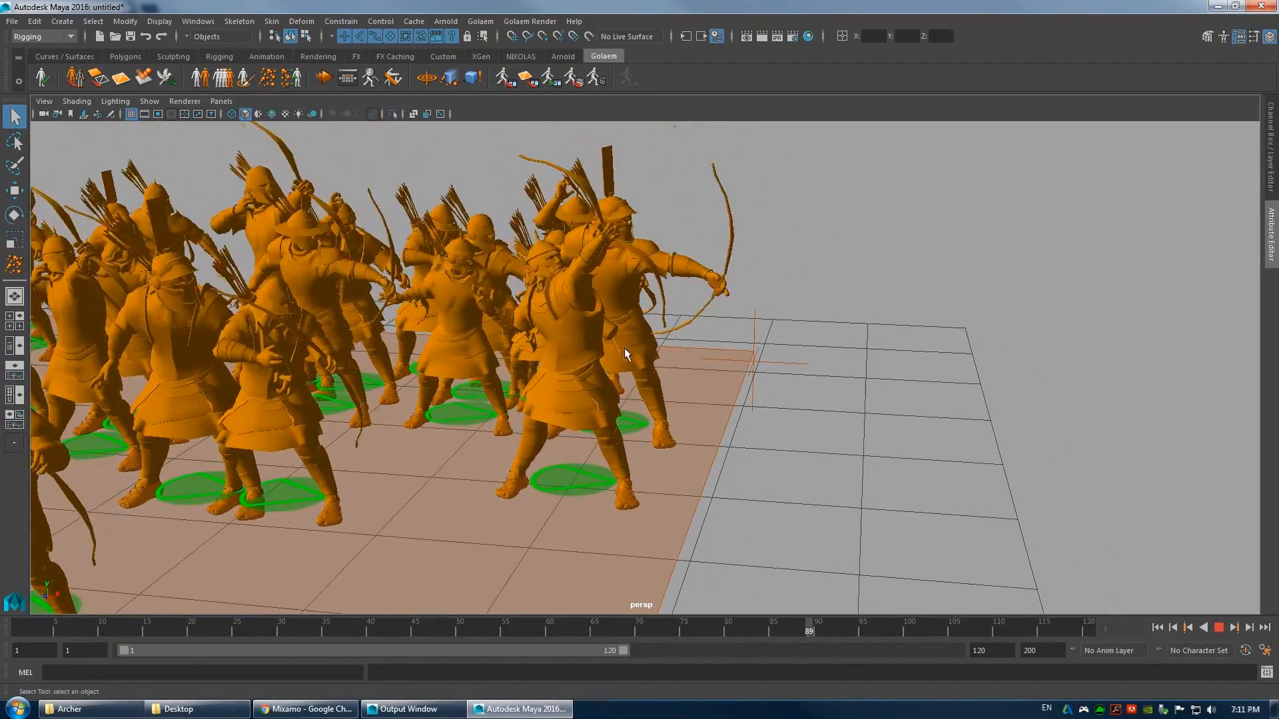
pyautogui.keyDown('alt'); pyautogui.moveTo(622, 346); pyautogui.dragTo(468, 317, button='right'); pyautogui.keyUp('alt')
pyautogui.keyDown('alt'); pyautogui.moveTo(586, 393); pyautogui.dragTo(626, 317, button='middle'); pyautogui.keyUp('alt')
pyautogui.keyDown('alt'); pyautogui.moveTo(626, 316); pyautogui.dragTo(700, 334, button='right'); pyautogui.keyUp('alt')
pyautogui.keyDown('alt'); pyautogui.moveTo(566, 333); pyautogui.dragTo(736, 360, button='right'); pyautogui.keyUp('alt')
pyautogui.keyDown('alt'); pyautogui.moveTo(721, 363); pyautogui.dragTo(739, 439, button='middle'); pyautogui.keyUp('alt')
pyautogui.keyDown('alt'); pyautogui.moveTo(651, 327); pyautogui.dragTo(583, 455, button='middle'); pyautogui.keyUp('alt')
pyautogui.keyDown('alt'); pyautogui.moveTo(583, 455); pyautogui.dragTo(653, 411, button='right'); pyautogui.keyUp('alt')
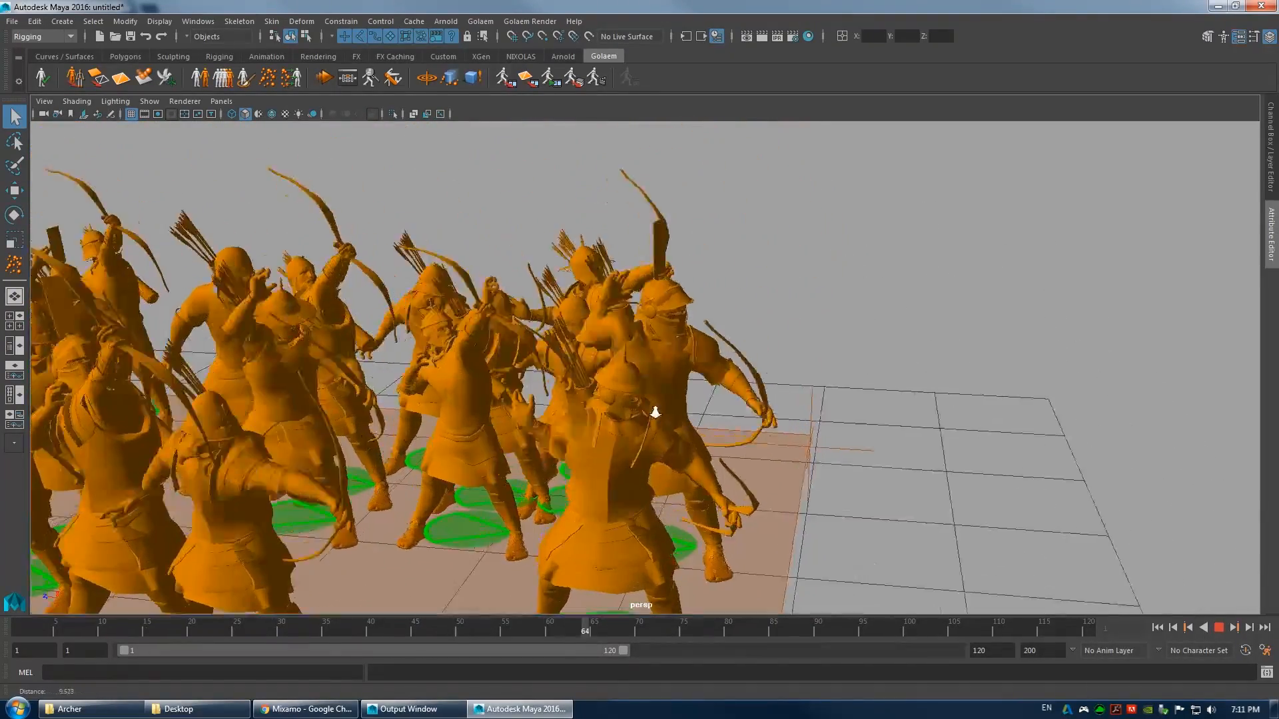
pyautogui.keyDown('alt'); pyautogui.moveTo(654, 410); pyautogui.dragTo(622, 345, button='middle'); pyautogui.keyUp('alt')
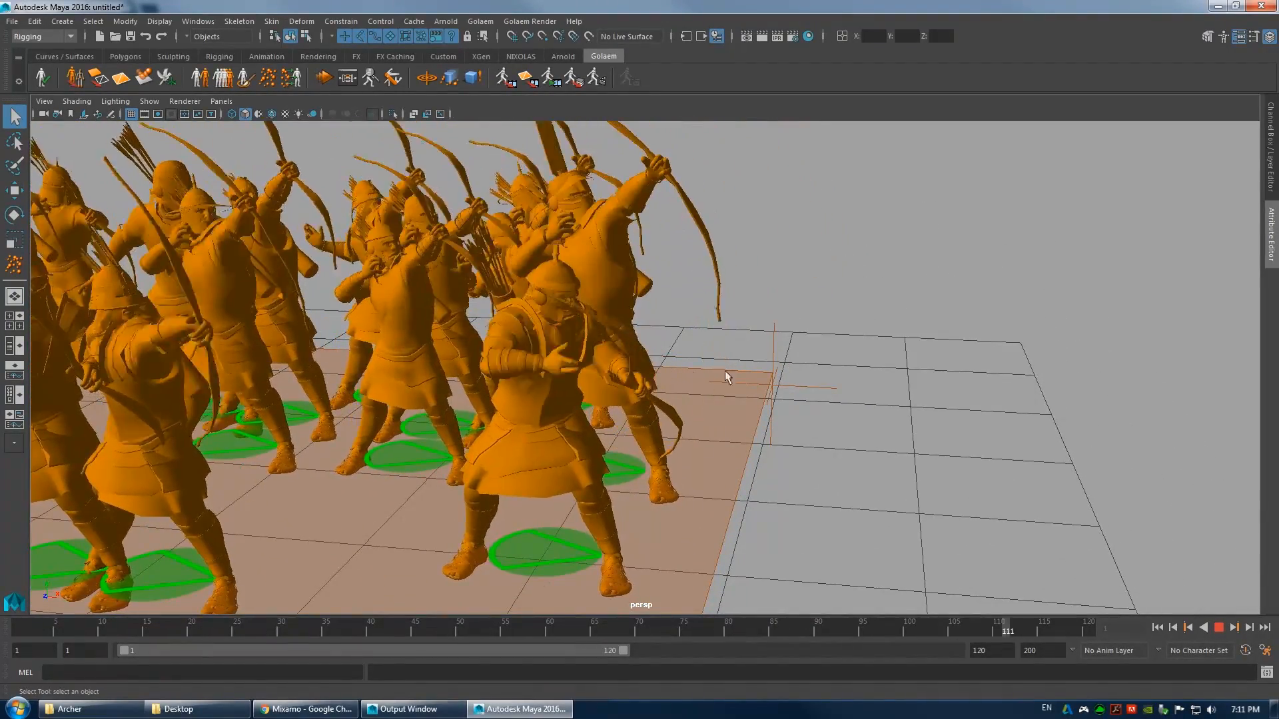
pyautogui.keyDown('alt'); pyautogui.moveTo(803, 383); pyautogui.dragTo(888, 397, button='middle'); pyautogui.keyUp('alt')
pyautogui.keyDown('alt'); pyautogui.moveTo(887, 397); pyautogui.dragTo(808, 397, button='right'); pyautogui.keyUp('alt')
pyautogui.keyDown('alt'); pyautogui.moveTo(808, 397); pyautogui.dragTo(766, 396); pyautogui.keyUp('alt')
pyautogui.keyDown('alt'); pyautogui.moveTo(512, 393); pyautogui.dragTo(672, 378, button='middle'); pyautogui.keyUp('alt')
pyautogui.moveTo(671, 378)
pyautogui.keyDown('alt'); pyautogui.mouseDown()
pyautogui.moveTo(624, 381)
pyautogui.moveTo(682, 379)
pyautogui.mouseUp(); pyautogui.keyUp('alt')
pyautogui.keyDown('alt'); pyautogui.moveTo(597, 330); pyautogui.dragTo(542, 318, button='middle'); pyautogui.keyUp('alt')
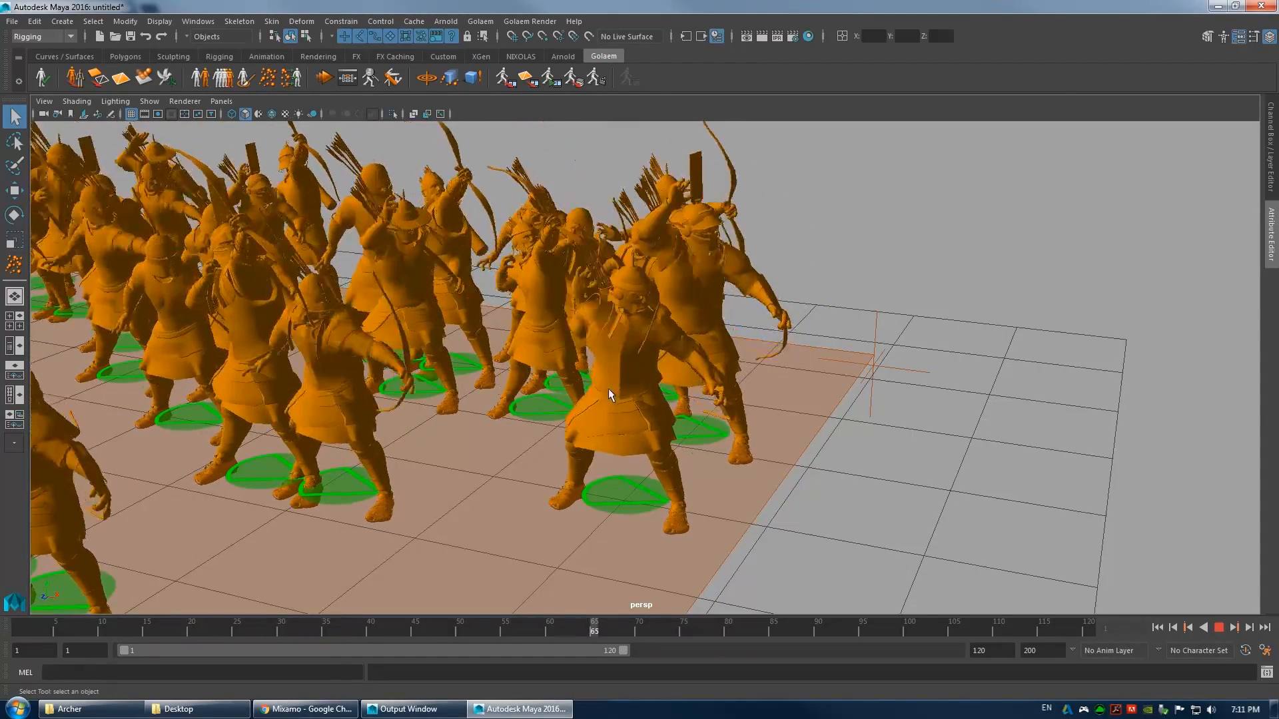
pyautogui.keyDown('alt'); pyautogui.moveTo(543, 318); pyautogui.dragTo(513, 360); pyautogui.keyUp('alt')
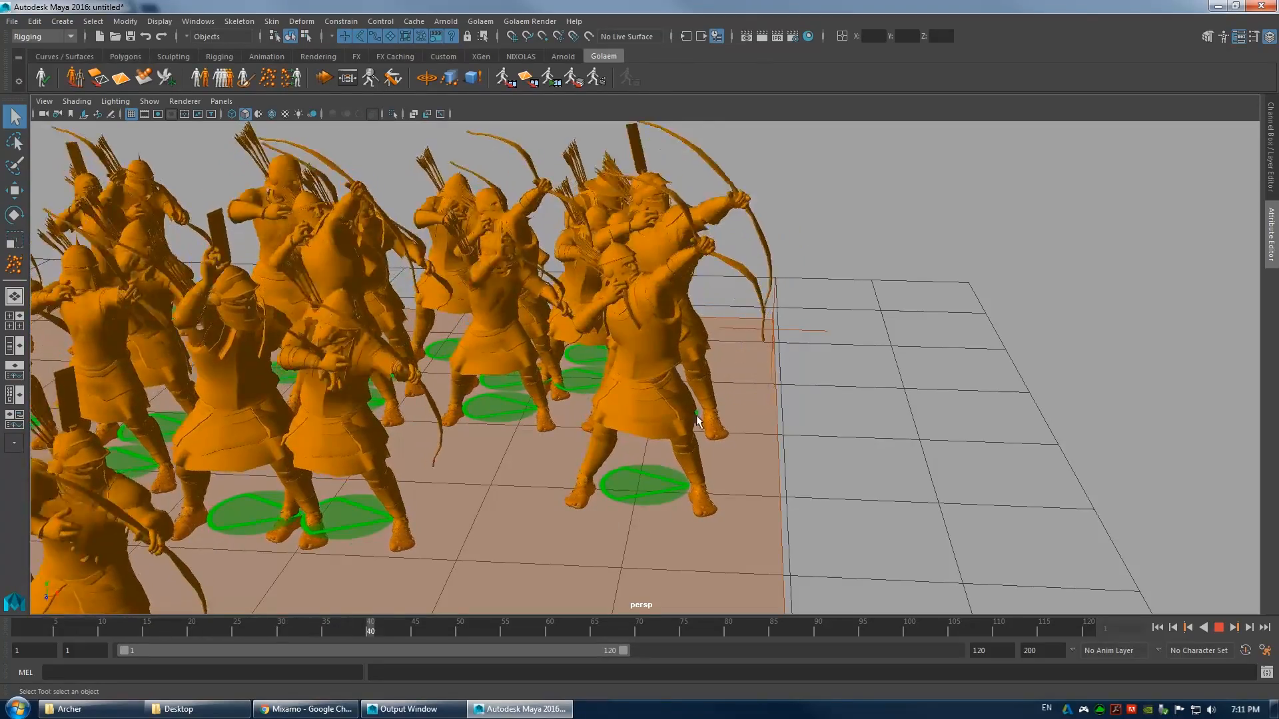
pyautogui.scroll(5, 637, 367)
pyautogui.keyDown('alt'); pyautogui.moveTo(638, 366); pyautogui.dragTo(768, 437, button='middle'); pyautogui.keyUp('alt')
pyautogui.scroll(-4, 768, 437)
pyautogui.keyDown('alt'); pyautogui.moveTo(586, 373); pyautogui.dragTo(656, 403); pyautogui.keyUp('alt')
pyautogui.scroll(-5, 735, 375)
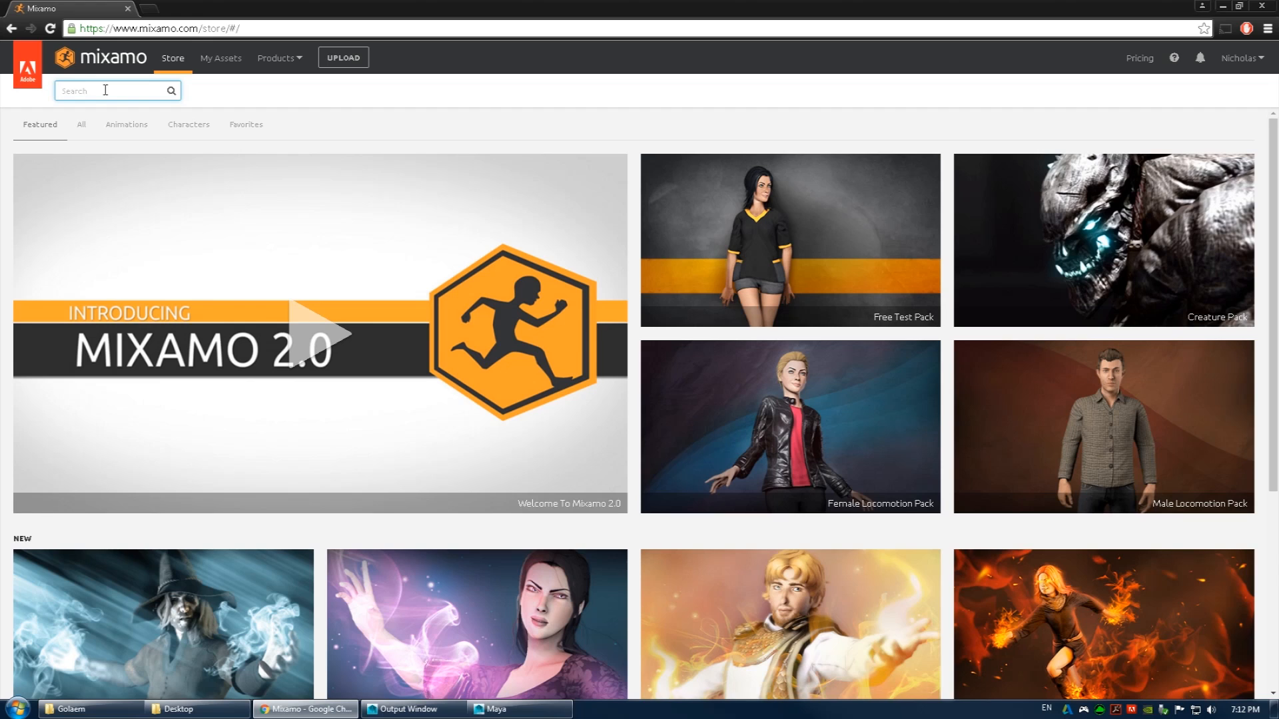
# - Switch to the Mixamo store in Chrome, search for "archer" and open the Pro Longbow Pack
pyautogui.press('Return')
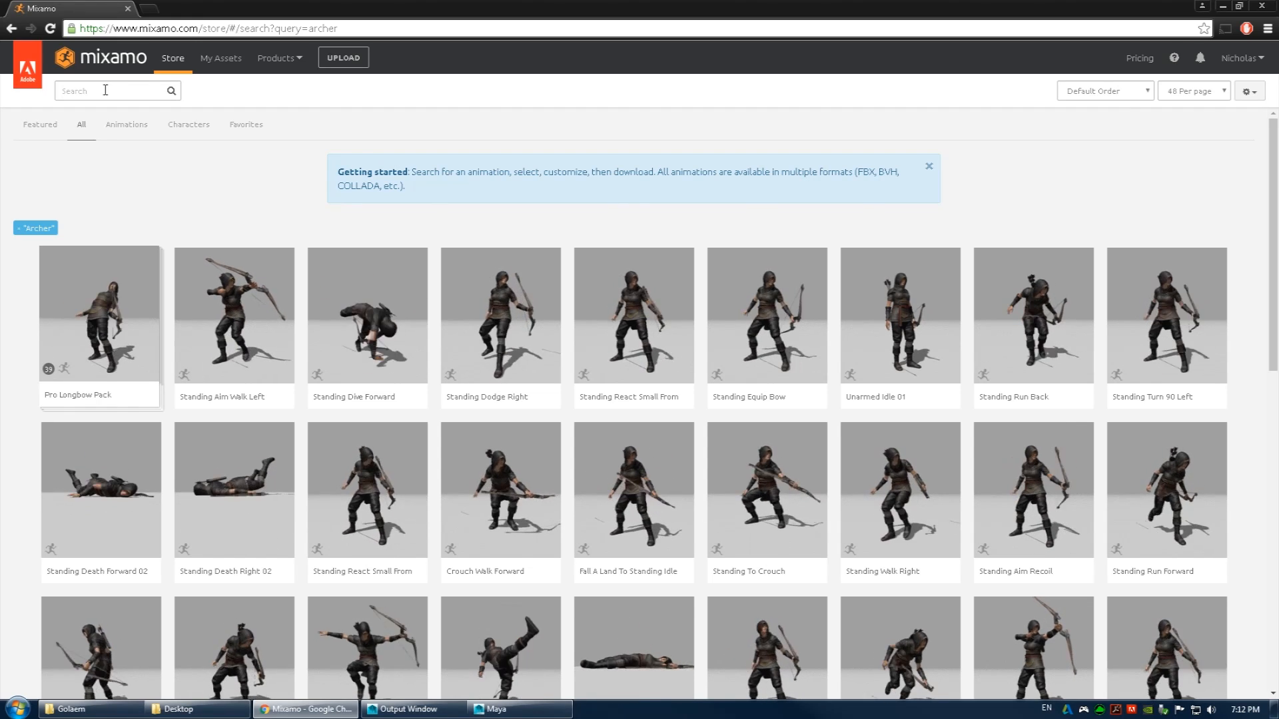
pyautogui.scroll(-2, 99, 260)
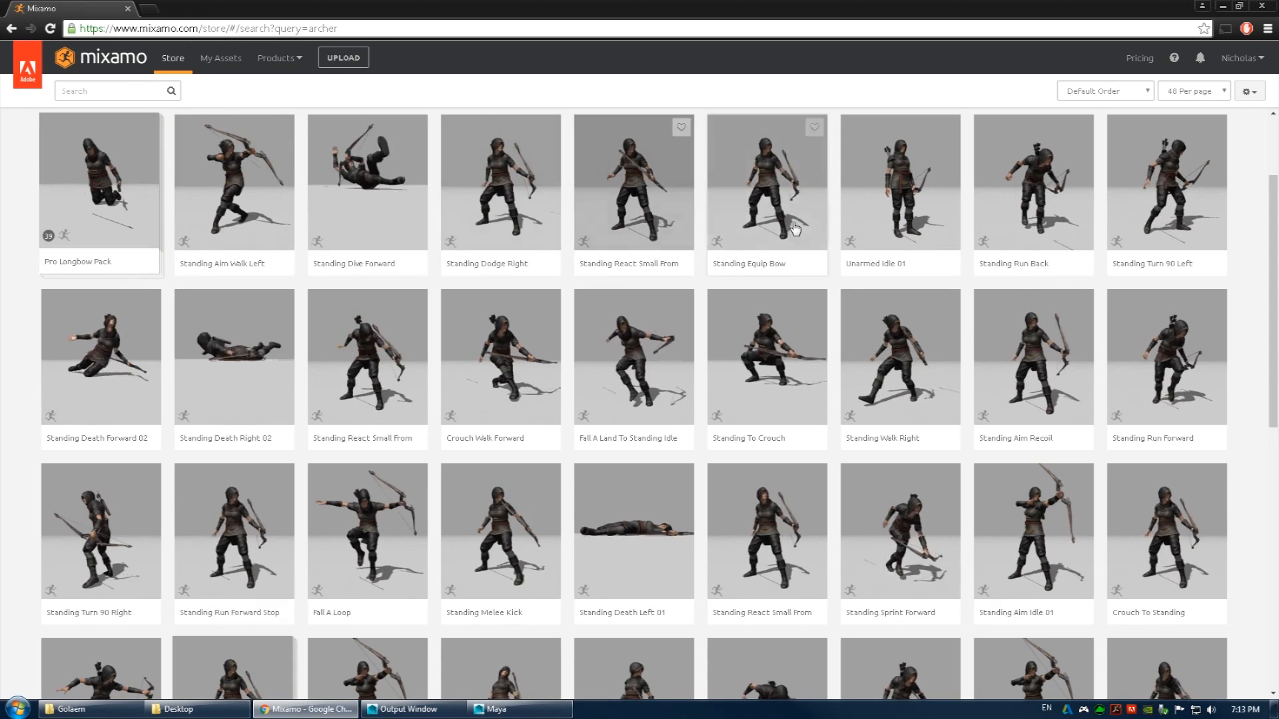
pyautogui.scroll(2, 97, 322)
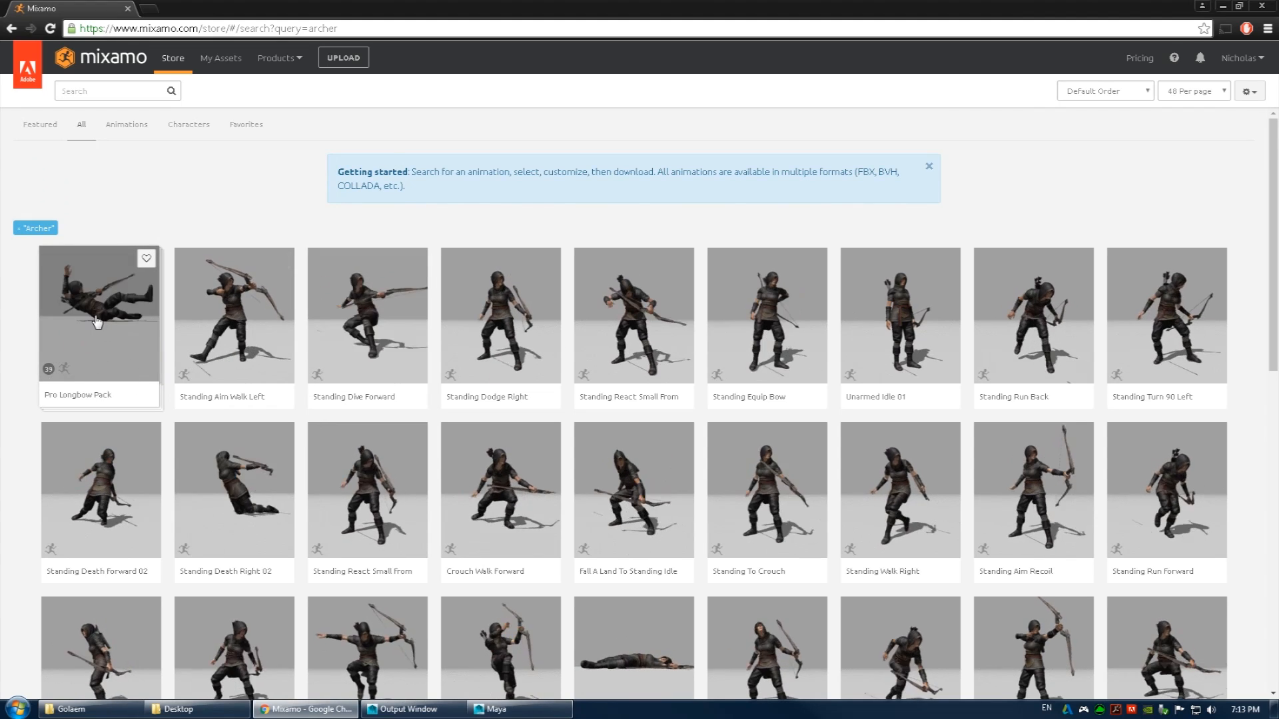
pyautogui.click(96, 322)
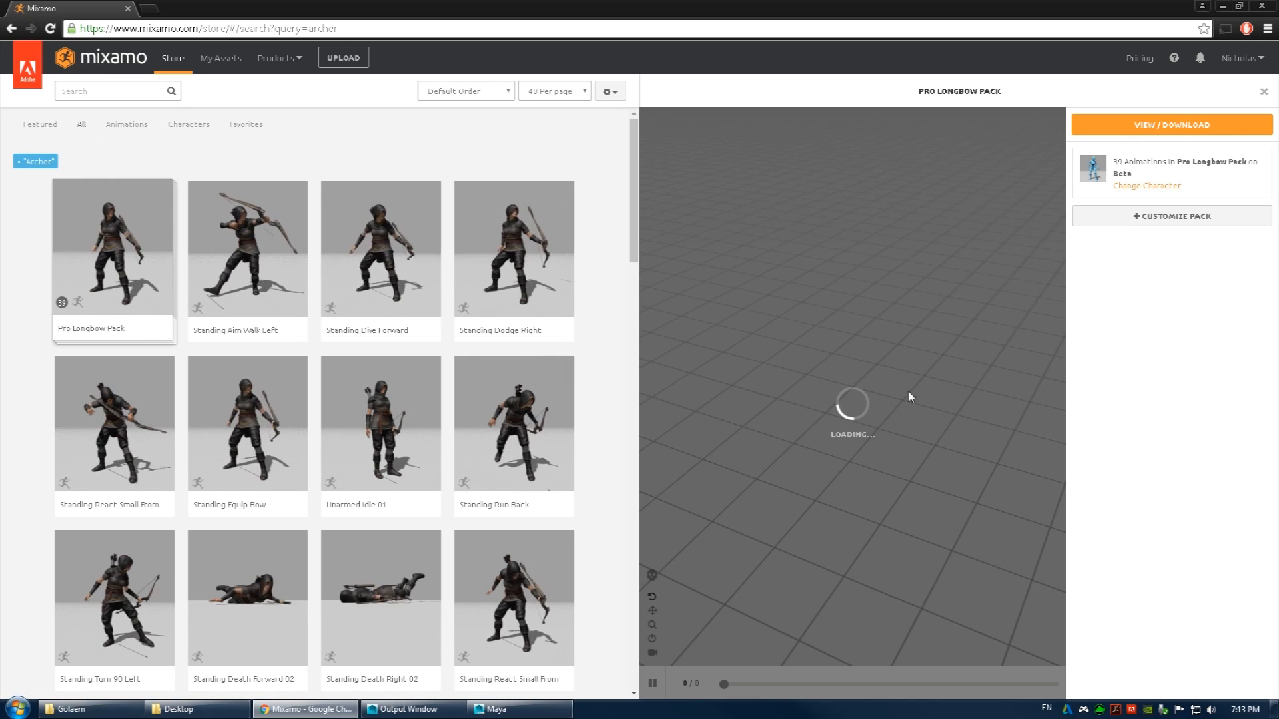
pyautogui.click(135, 266)
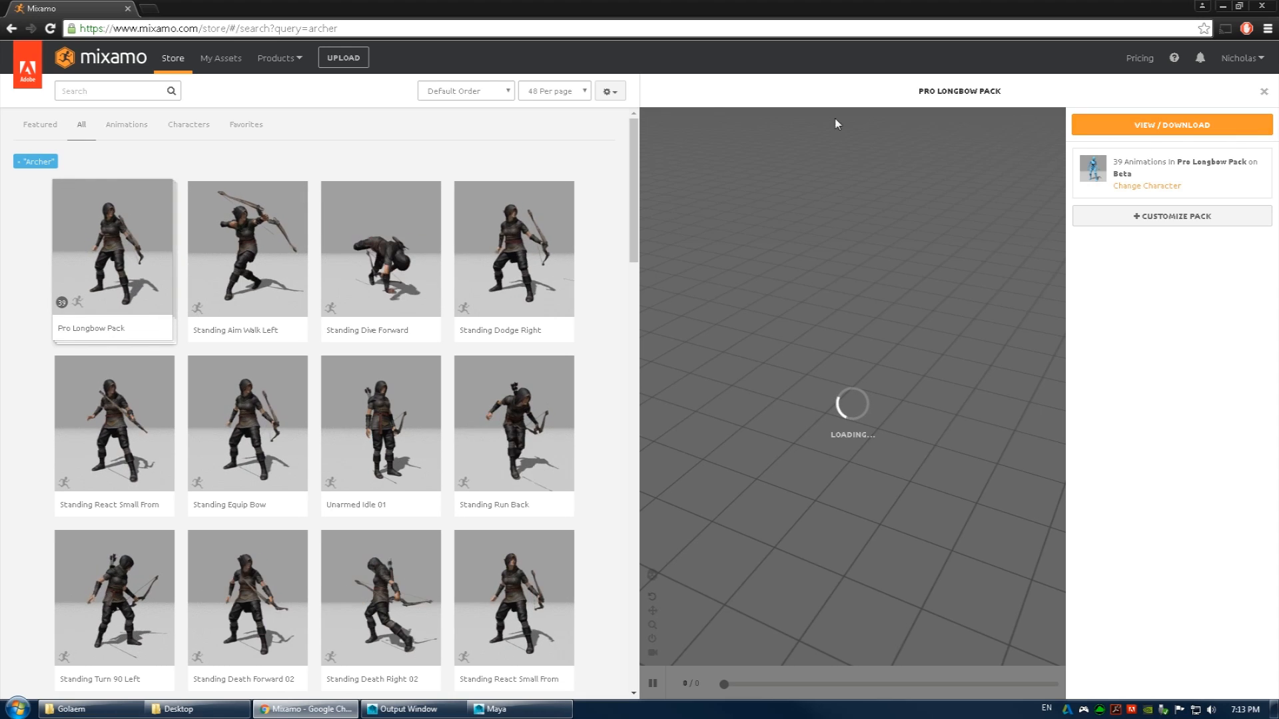
# - Open My Animations within My Assets and look through the owned longbow animations down to the Pro Longbow Pack
pyautogui.click(220, 58)
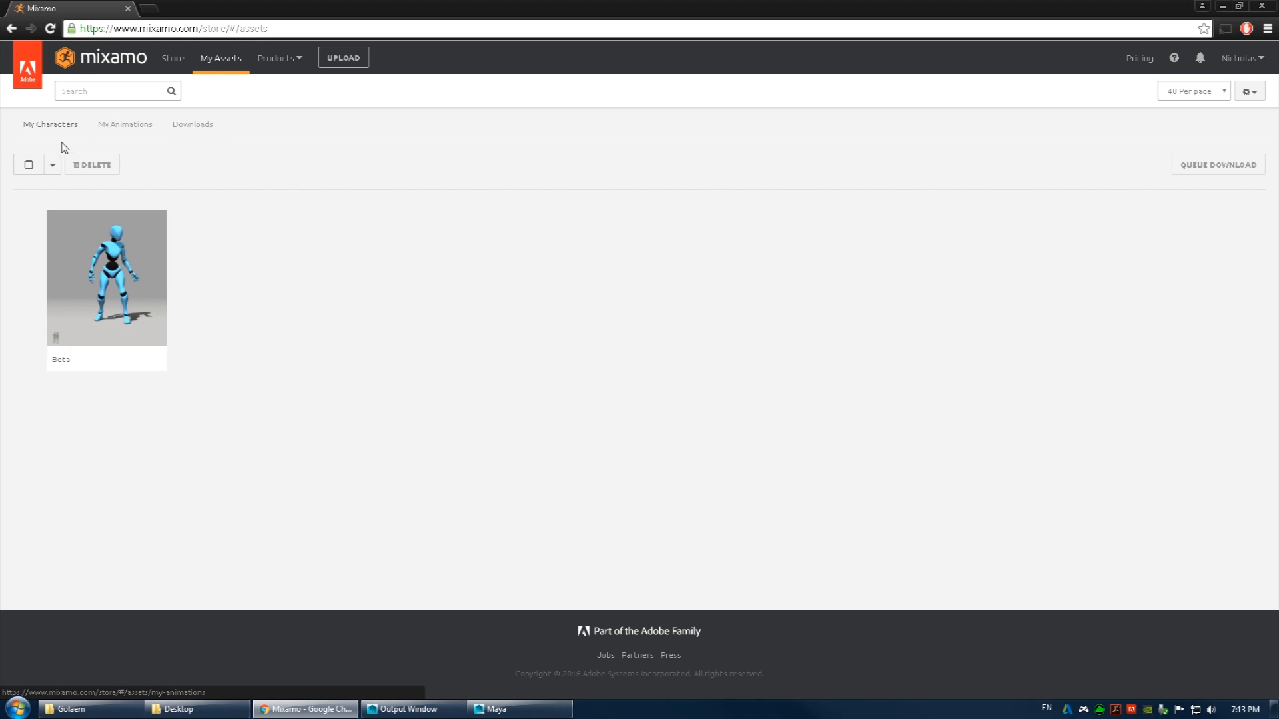
pyautogui.click(120, 130)
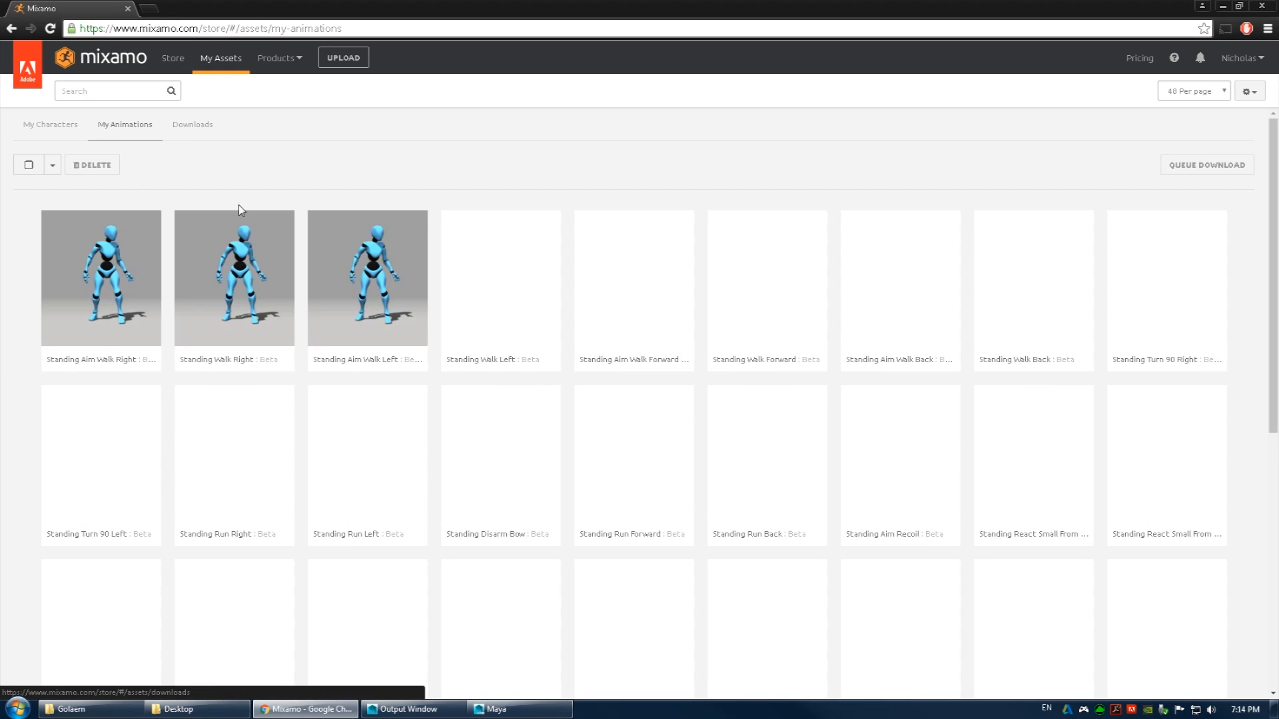
pyautogui.scroll(-1, 835, 278)
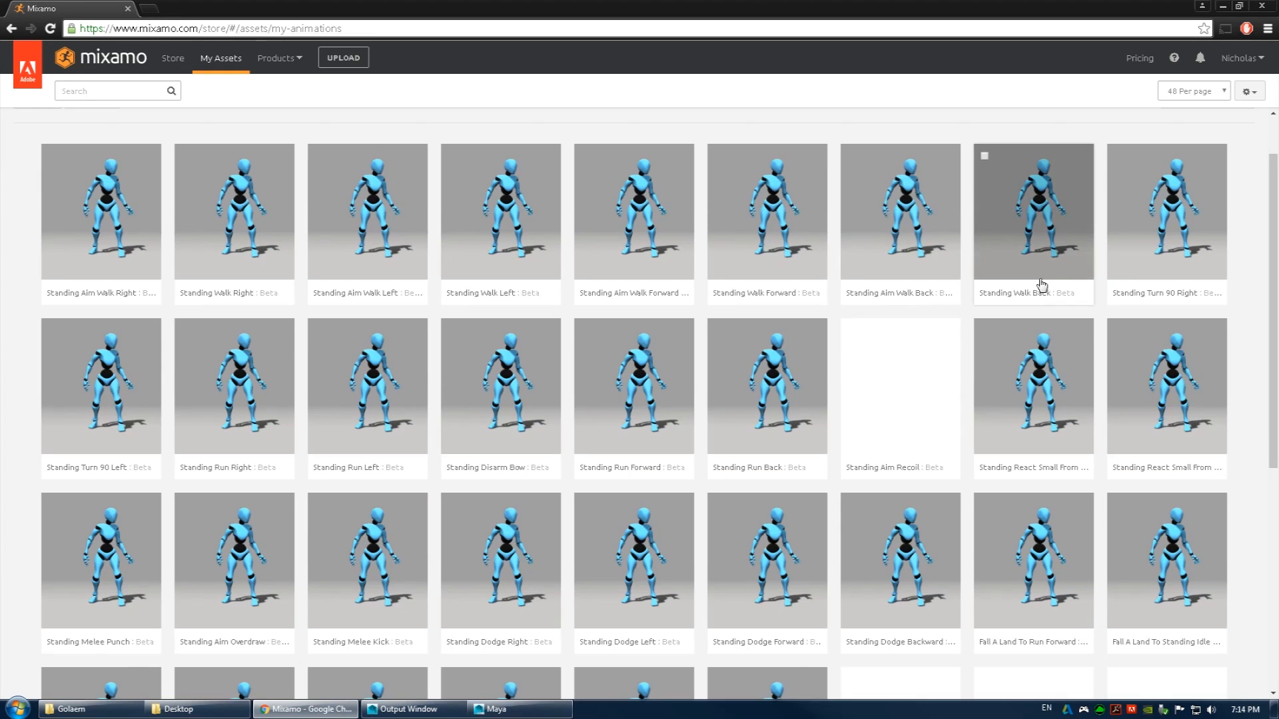
pyautogui.scroll(-2, 1069, 401)
pyautogui.scroll(-2, 1069, 402)
pyautogui.scroll(2, 608, 242)
pyautogui.scroll(-2, 433, 217)
pyautogui.scroll(-2, 432, 217)
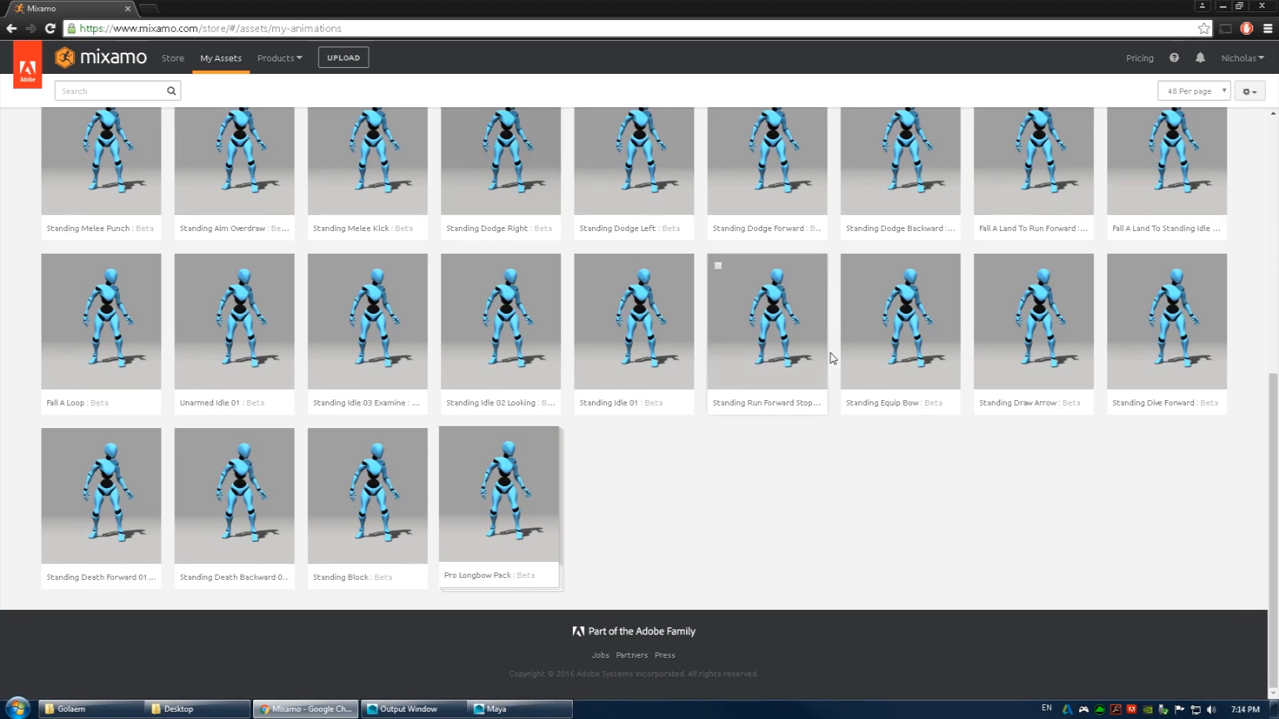
pyautogui.scroll(3, 679, 354)
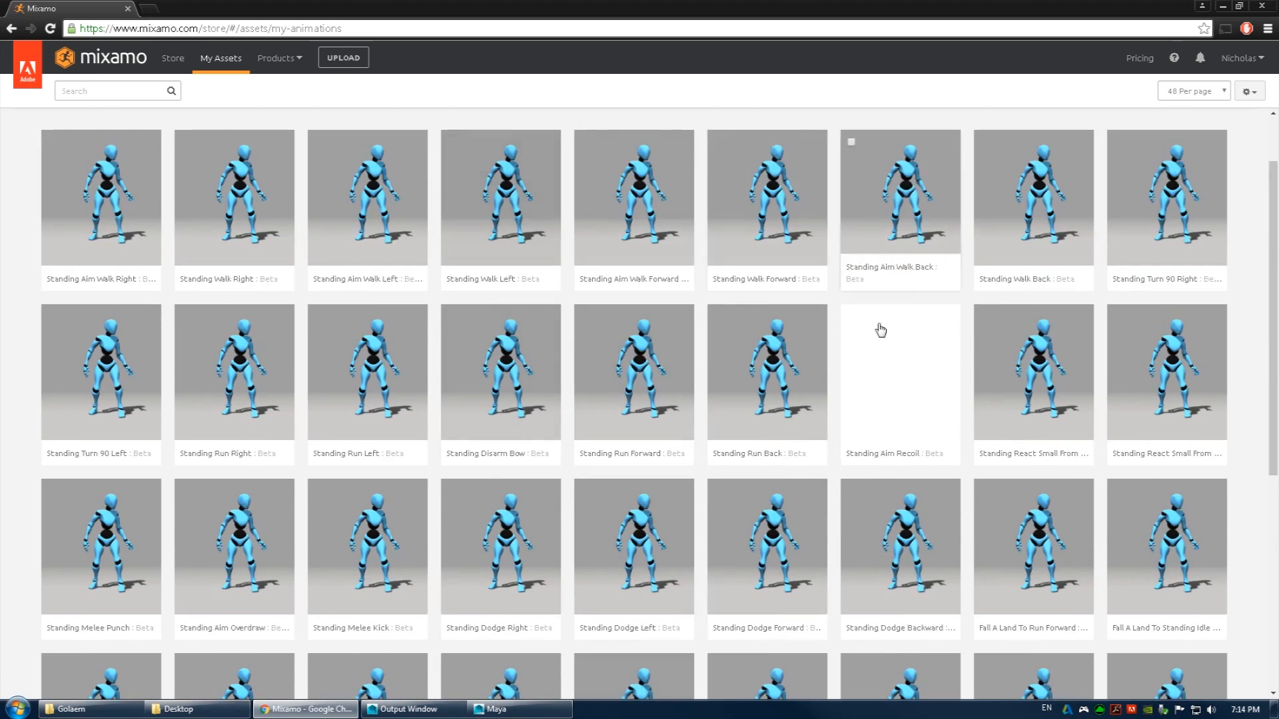
pyautogui.scroll(-2, 717, 304)
pyautogui.scroll(-1, 717, 304)
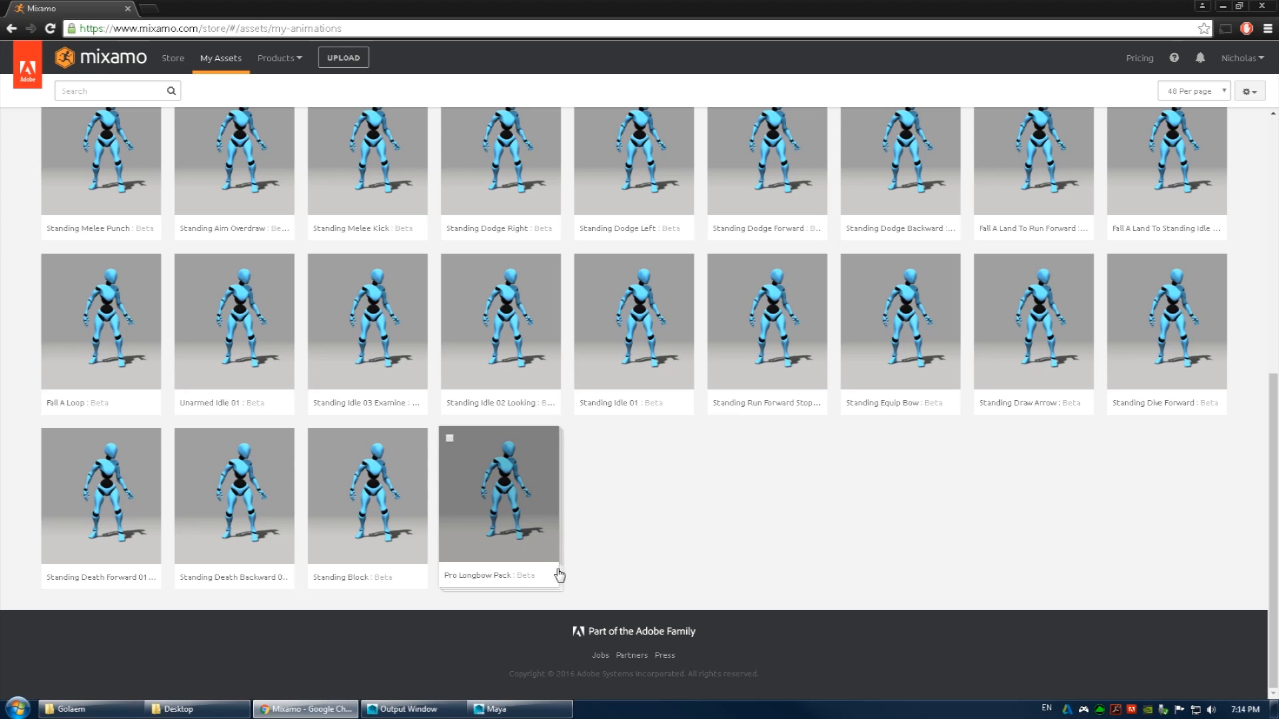
# - Queue the owned Pro Longbow Pack and download it as Pro_Longbow_Pack.zip from the Downloads list
pyautogui.click(558, 475)
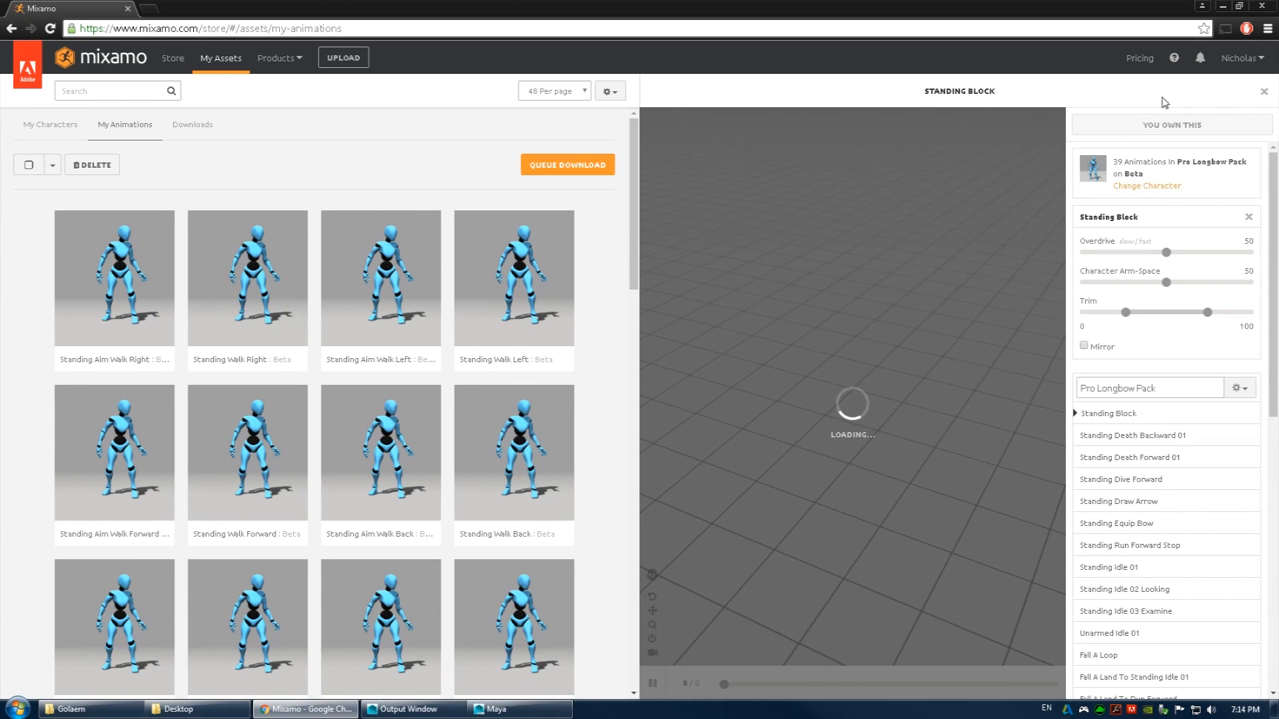
pyautogui.click(531, 167)
pyautogui.click(192, 125)
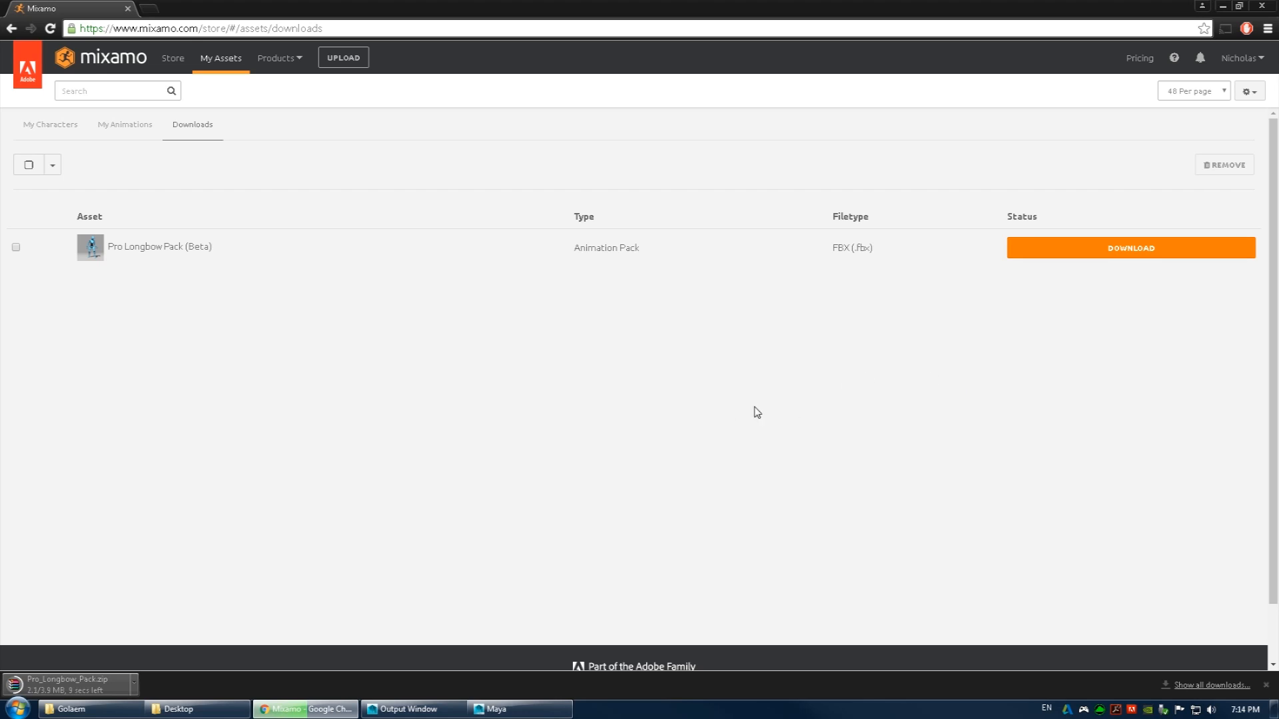
pyautogui.rightClick(493, 490)
pyautogui.click(467, 424)
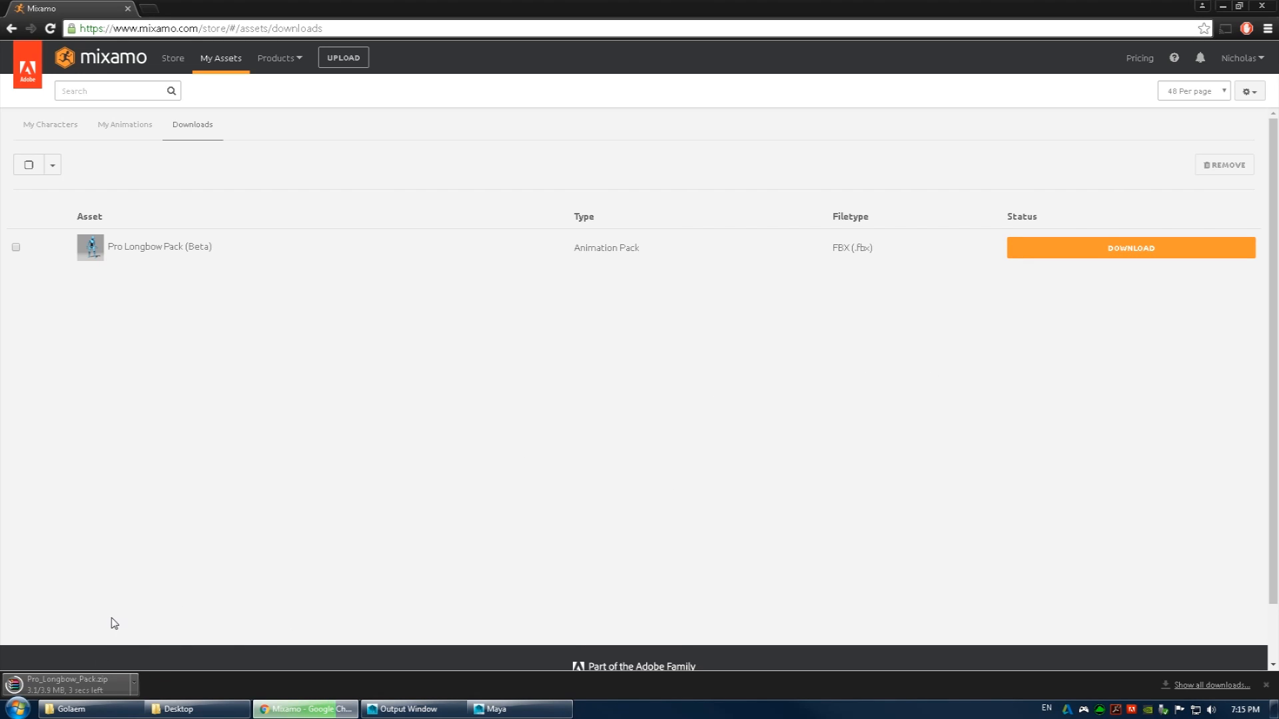
# - Switch to the Golaem folder in Windows Explorer and open its GolaemCharacterPack-5.0.3\golaem subfolder
pyautogui.click(127, 709)
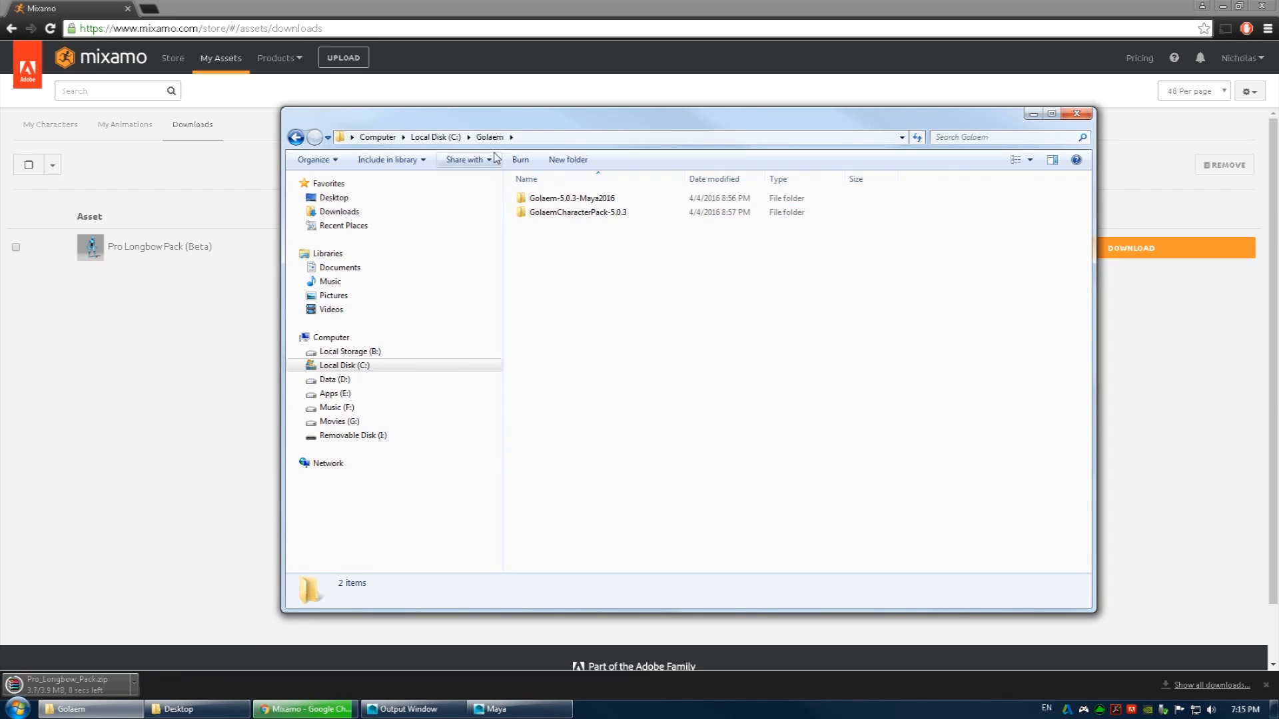
pyautogui.click(569, 213)
pyautogui.doubleClick(567, 213)
pyautogui.doubleClick(546, 199)
pyautogui.moveTo(735, 325); pyautogui.dragTo(645, 353)
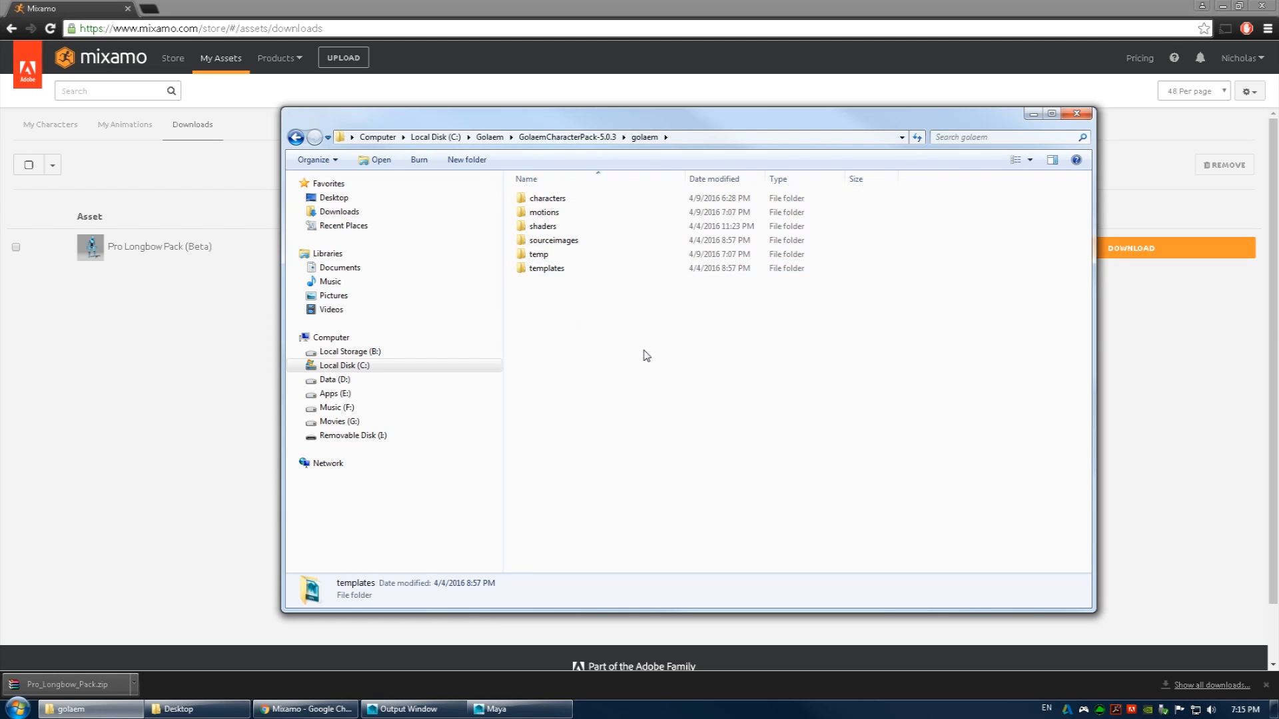
# - Look inside the sourceimages and temp subfolders of the golaem character pack folder
pyautogui.click(557, 211)
pyautogui.click(540, 227)
pyautogui.doubleClick(558, 240)
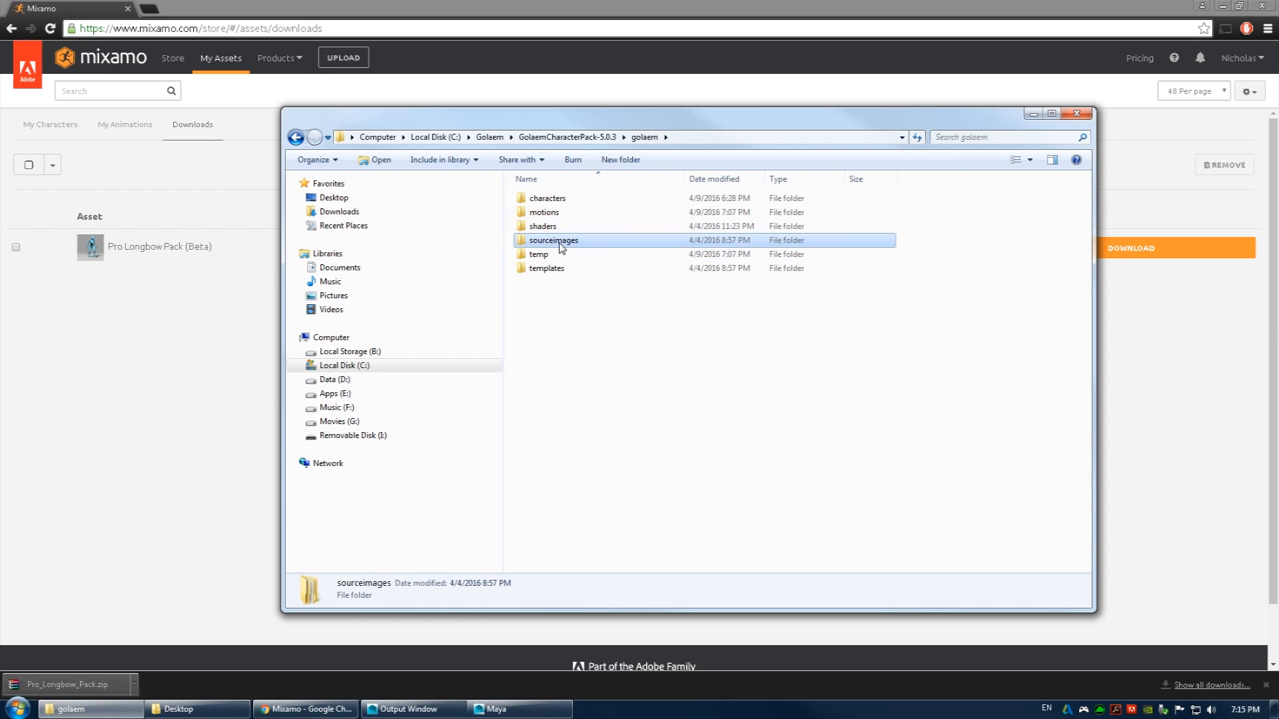
pyautogui.hotkey('alt', 'Left')
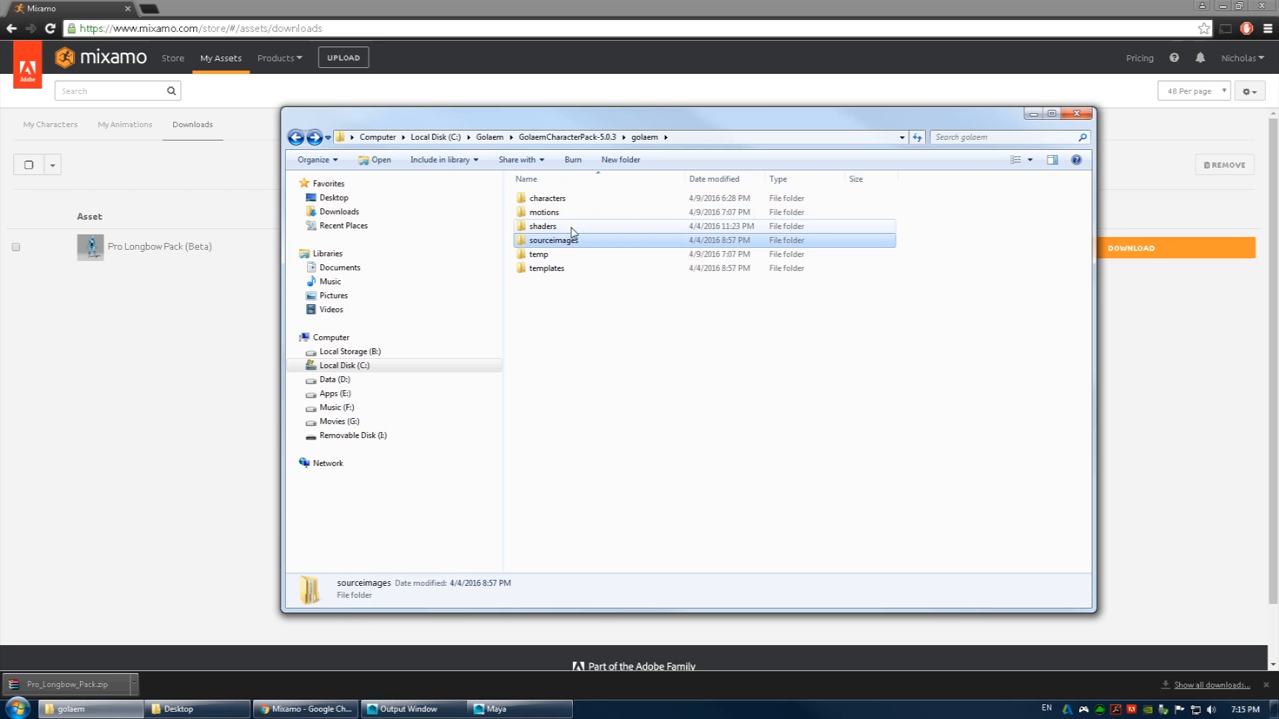
pyautogui.doubleClick(546, 255)
pyautogui.moveTo(521, 220); pyautogui.dragTo(872, 456)
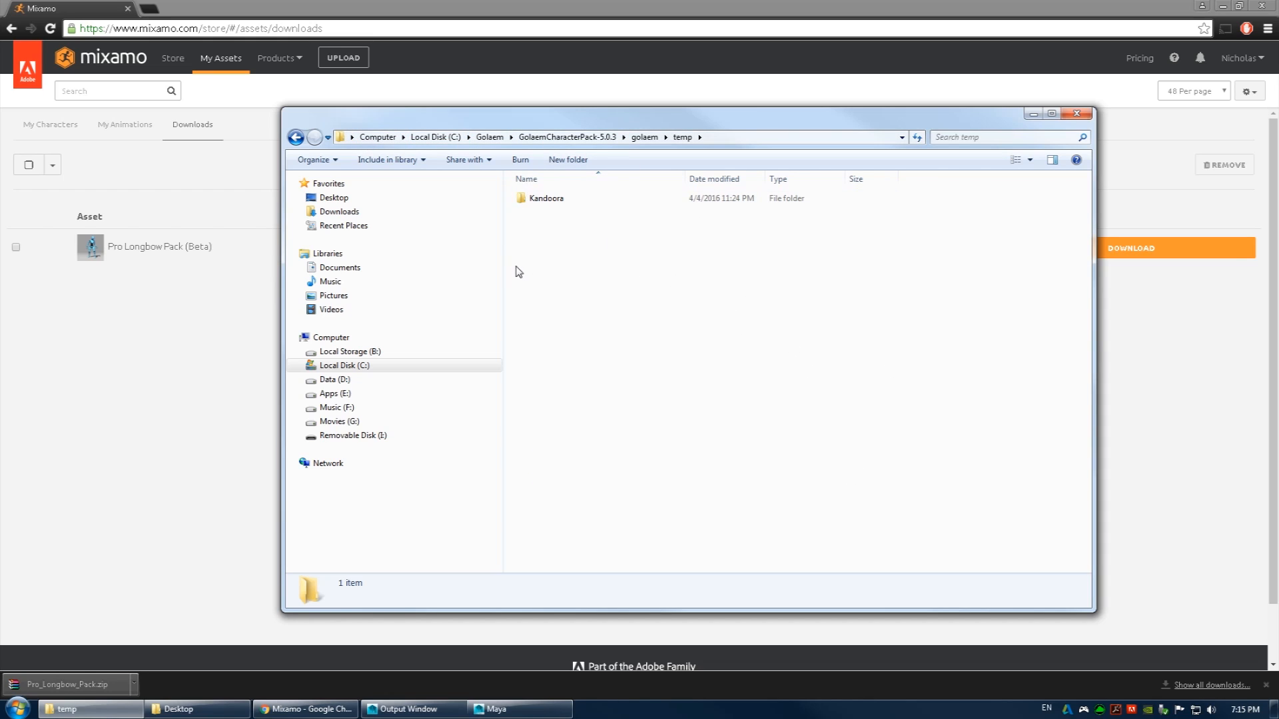
# - Return to the golaem folder and highlight the characters, motions, shaders and sourceimages folders for review
pyautogui.press('BackSpace')
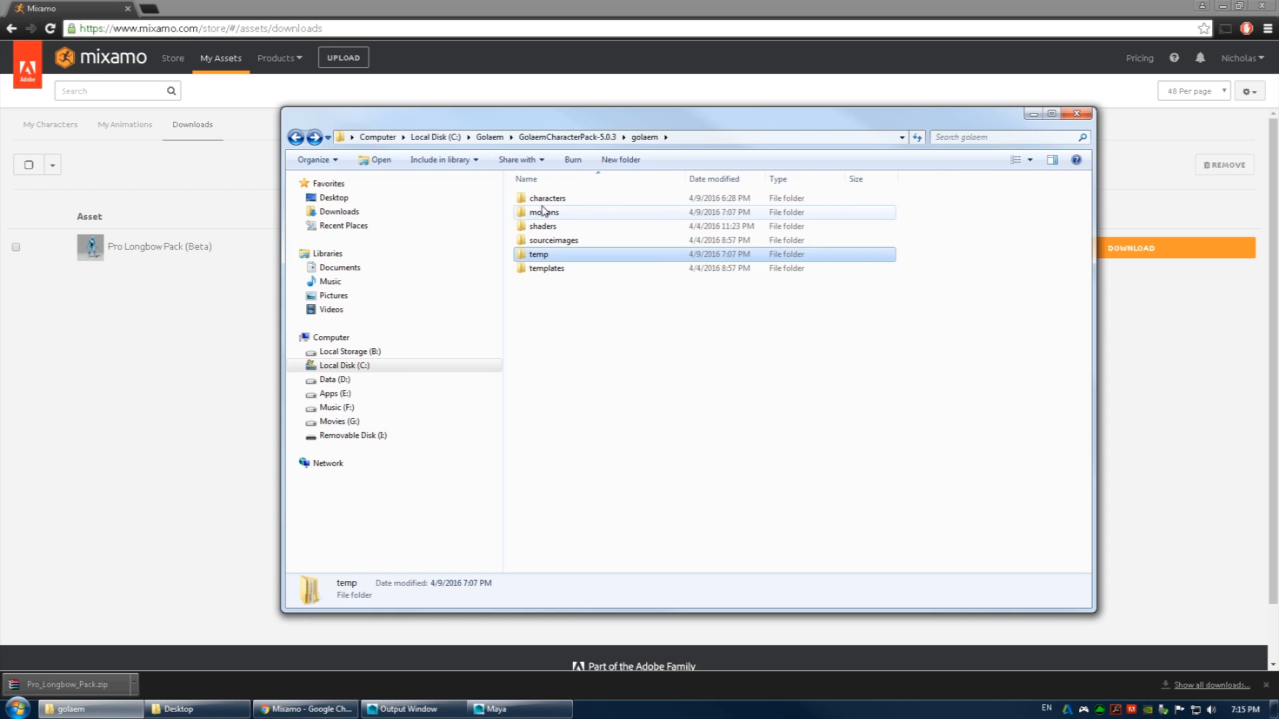
pyautogui.click(550, 200)
pyautogui.keyDown('ctrl'); pyautogui.click(551, 214); pyautogui.keyUp('ctrl')
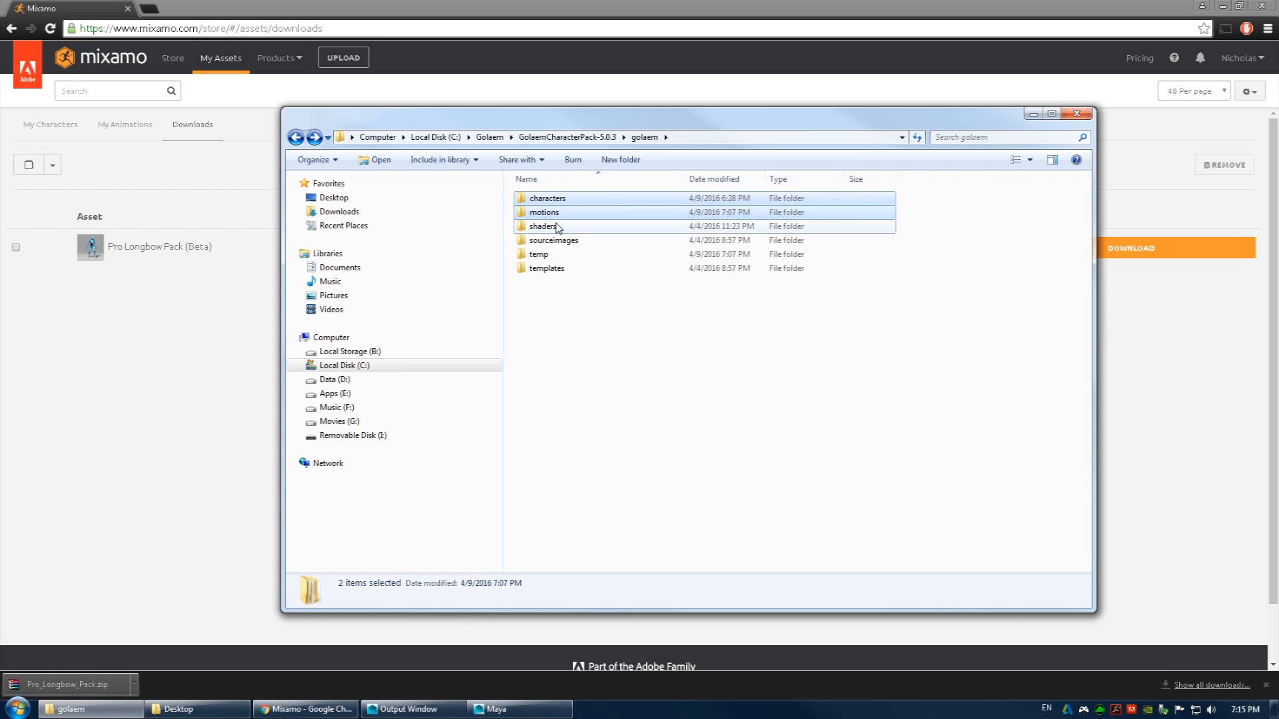
pyautogui.keyDown('ctrl'); pyautogui.click(557, 227); pyautogui.keyUp('ctrl')
pyautogui.keyDown('ctrl'); pyautogui.click(578, 241); pyautogui.keyUp('ctrl')
pyautogui.click(605, 334)
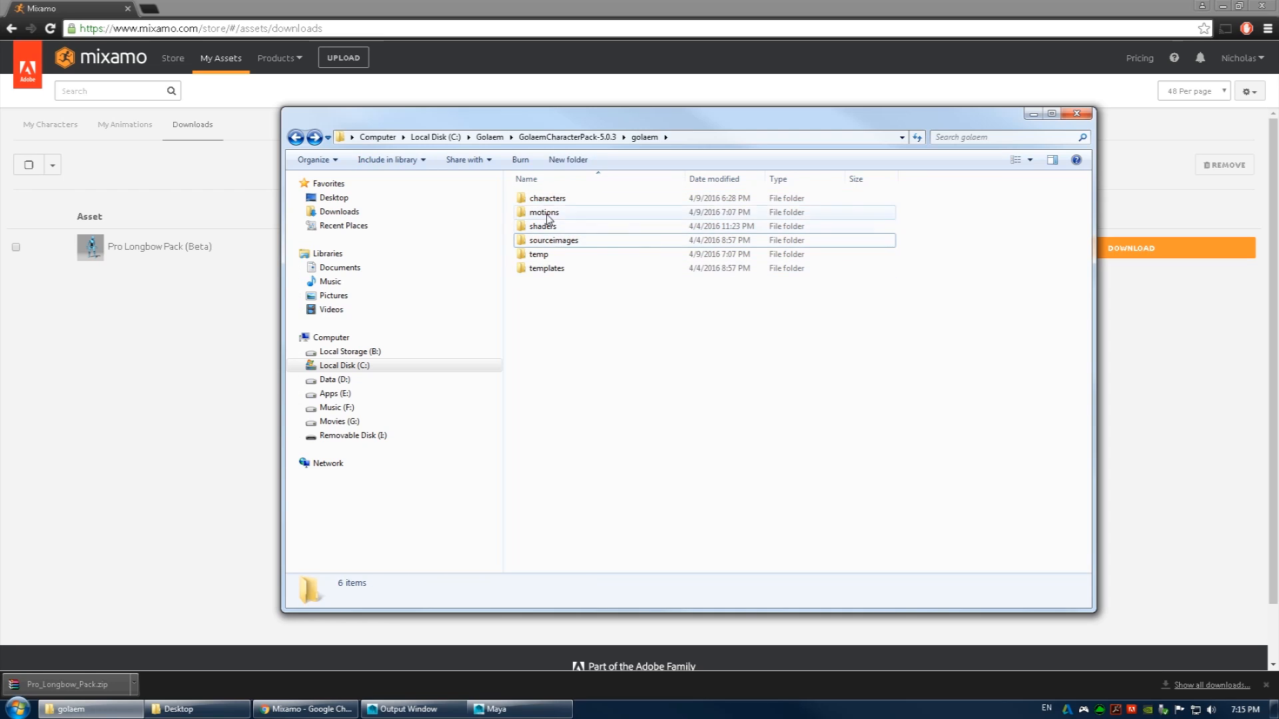
# - Recheck the contents of the temp folder and review the range of folders from characters to sourceimages
pyautogui.click(563, 200)
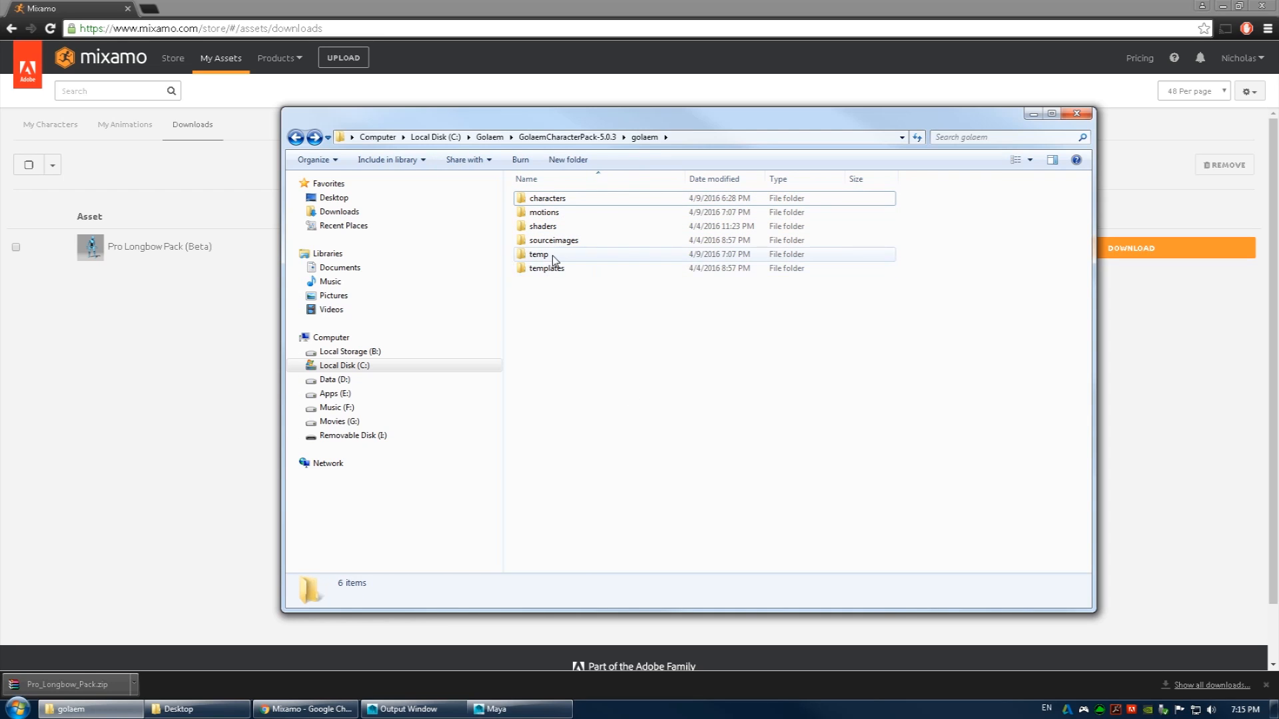
pyautogui.doubleClick(539, 254)
pyautogui.press('BackSpace')
pyautogui.doubleClick(536, 256)
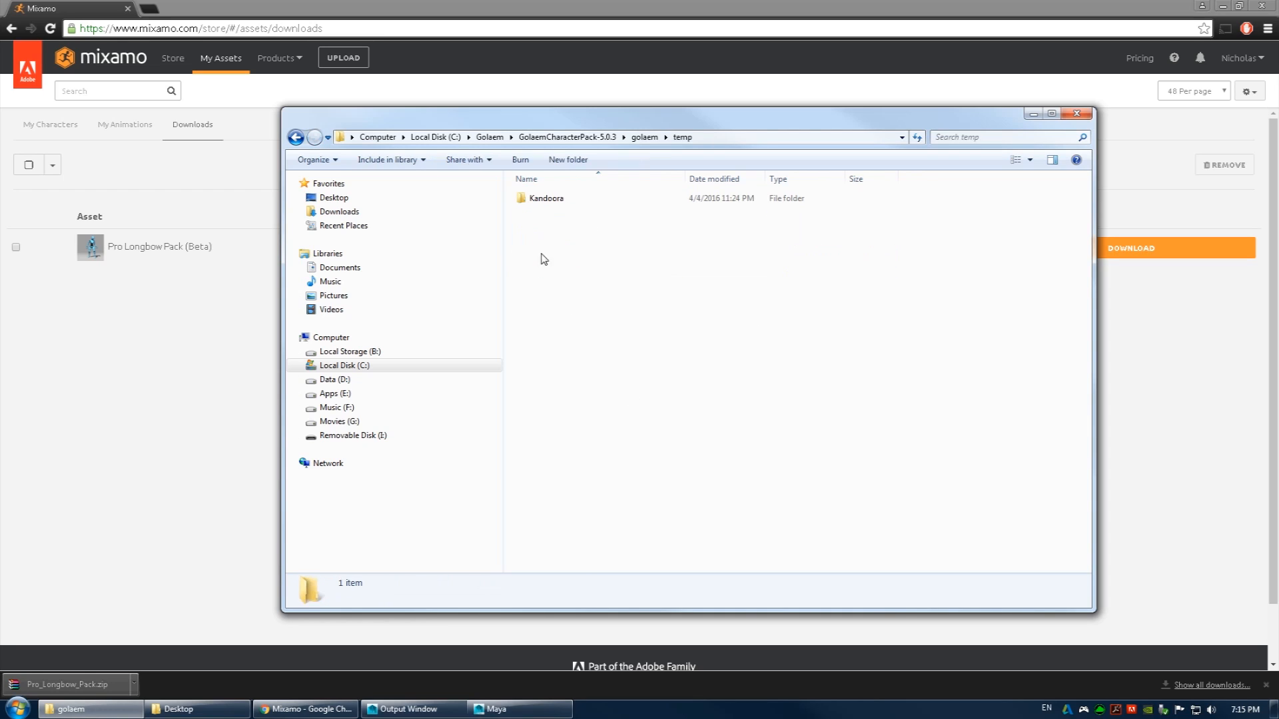
pyautogui.press('BackSpace')
pyautogui.doubleClick(563, 253)
pyautogui.press('BackSpace')
pyautogui.click(547, 199)
pyautogui.keyDown('shift'); pyautogui.click(545, 242); pyautogui.keyUp('shift')
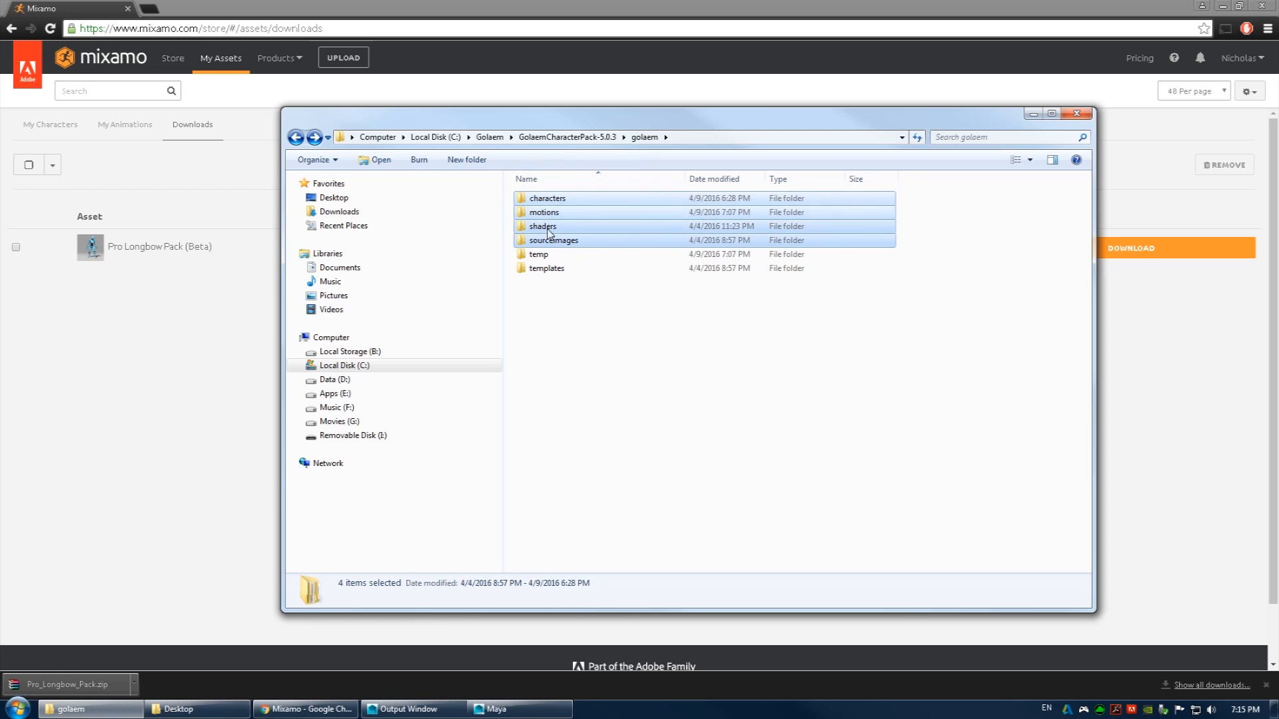
pyautogui.click(563, 286)
# - Open the downloaded Pro_Longbow_Pack.zip in WinRAR, dismiss the trial notice and look through its FBX files
pyautogui.click(100, 690)
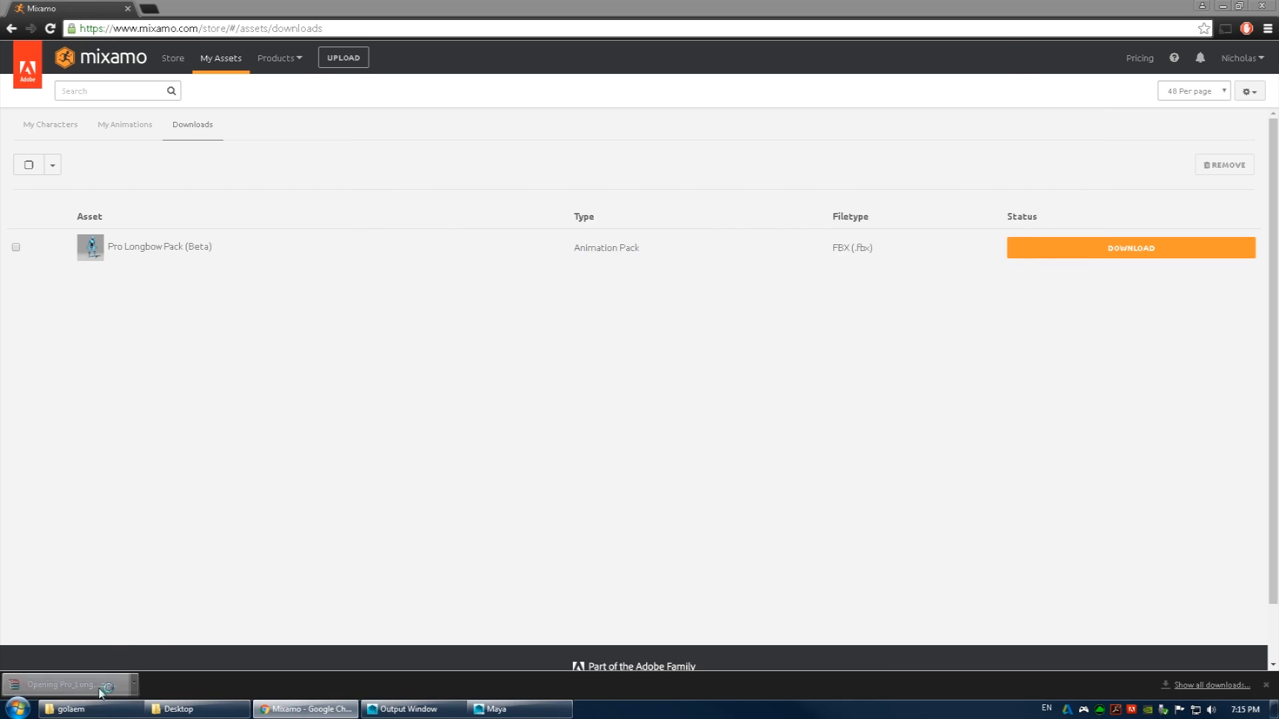
pyautogui.moveTo(664, 173); pyautogui.dragTo(655, 145)
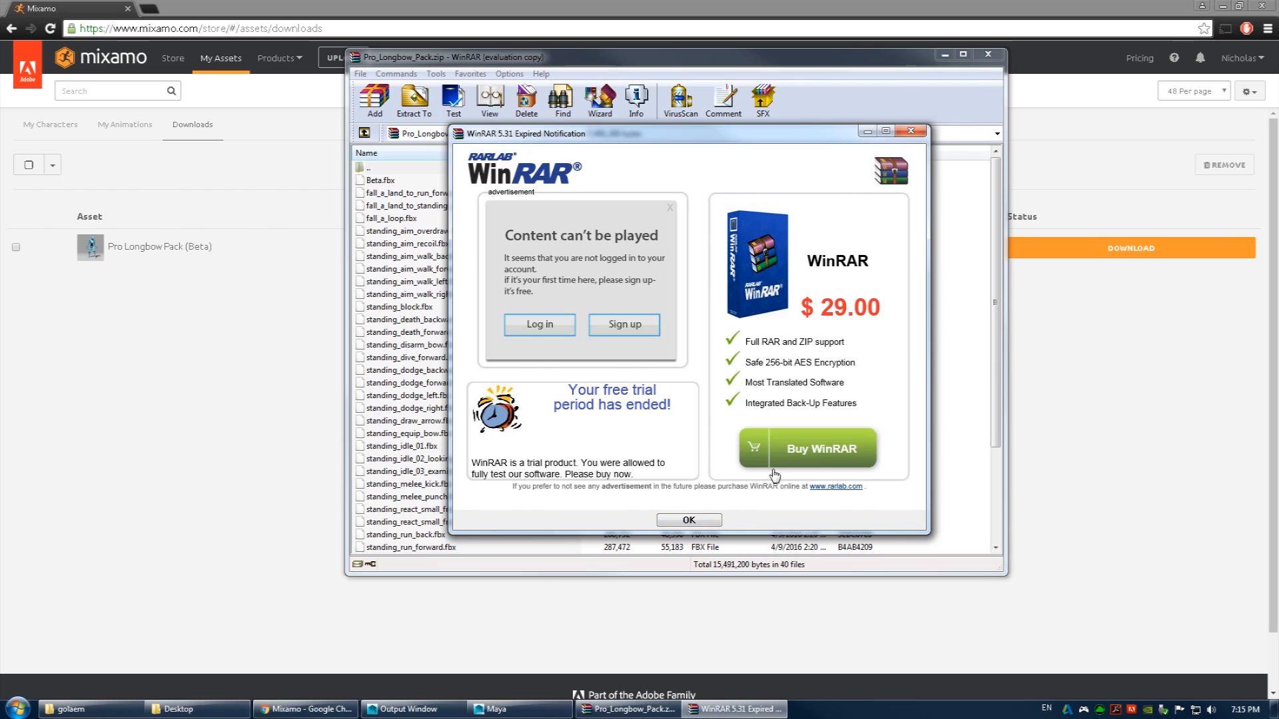
pyautogui.click(911, 132)
pyautogui.click(411, 194)
pyautogui.scroll(-4, 452, 421)
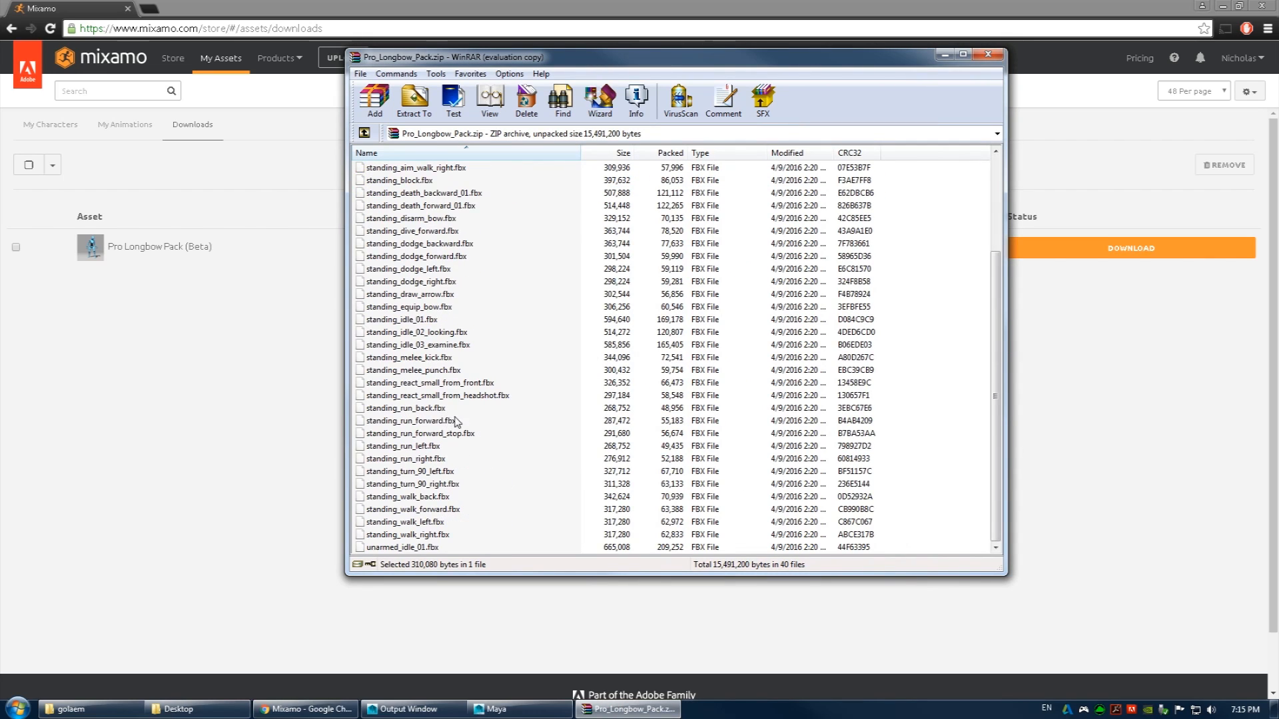
# - Select every FBX file except Beta.fbx in the archive, and create and open a folder named Archer inside golaem's temp folder
pyautogui.keyDown('shift'); pyautogui.click(410, 547); pyautogui.keyUp('shift')
pyautogui.scroll(4, 445, 440)
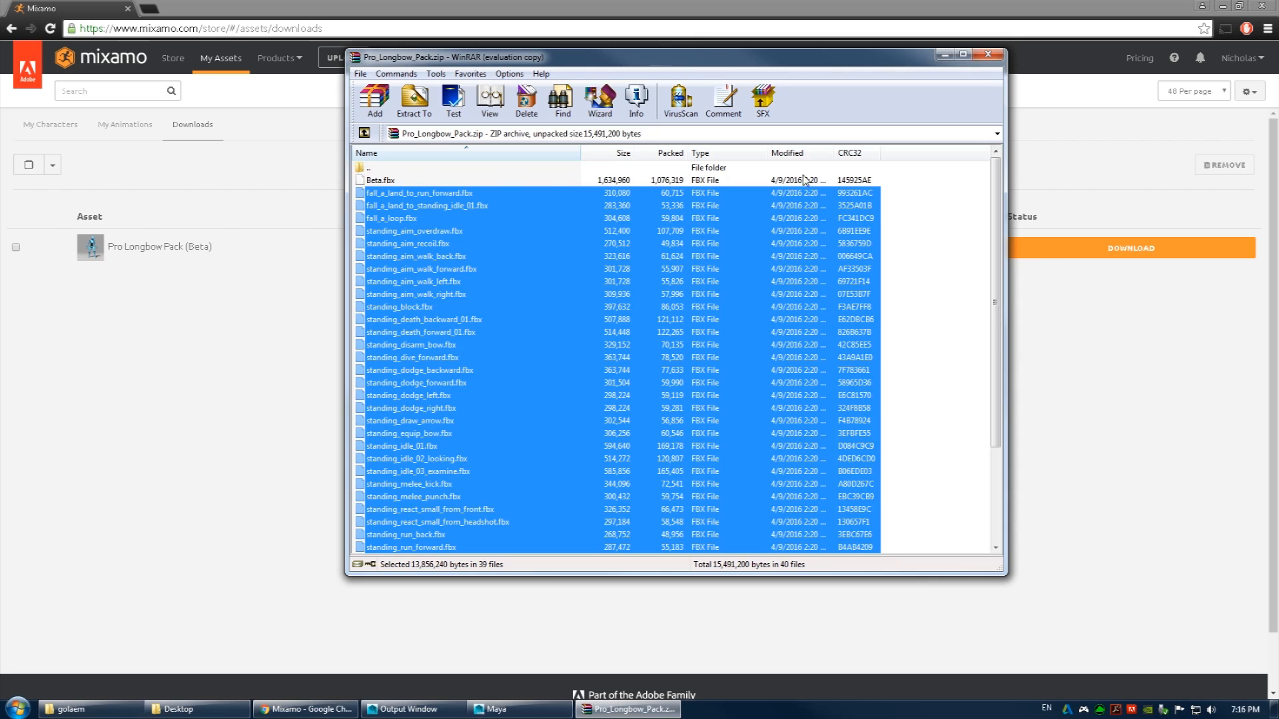
pyautogui.click(125, 709)
pyautogui.moveTo(594, 118); pyautogui.dragTo(899, 121)
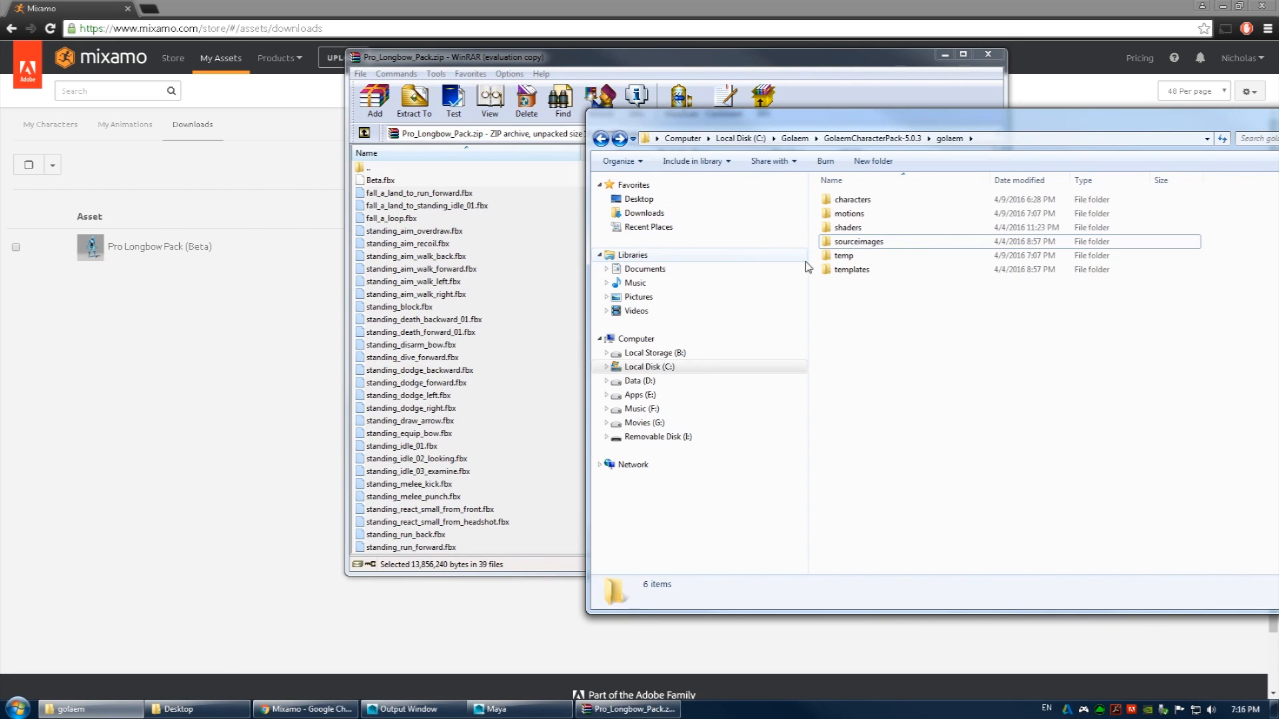
pyautogui.doubleClick(843, 255)
pyautogui.rightClick(837, 251)
pyautogui.moveTo(866, 410)
pyautogui.click(1032, 406)
pyautogui.write('Archer')
pyautogui.press('Return')
pyautogui.press('Return')
# - Extract the selected FBX files into the Archer folder and close the WinRAR archive
pyautogui.moveTo(418, 220); pyautogui.dragTo(1092, 287)
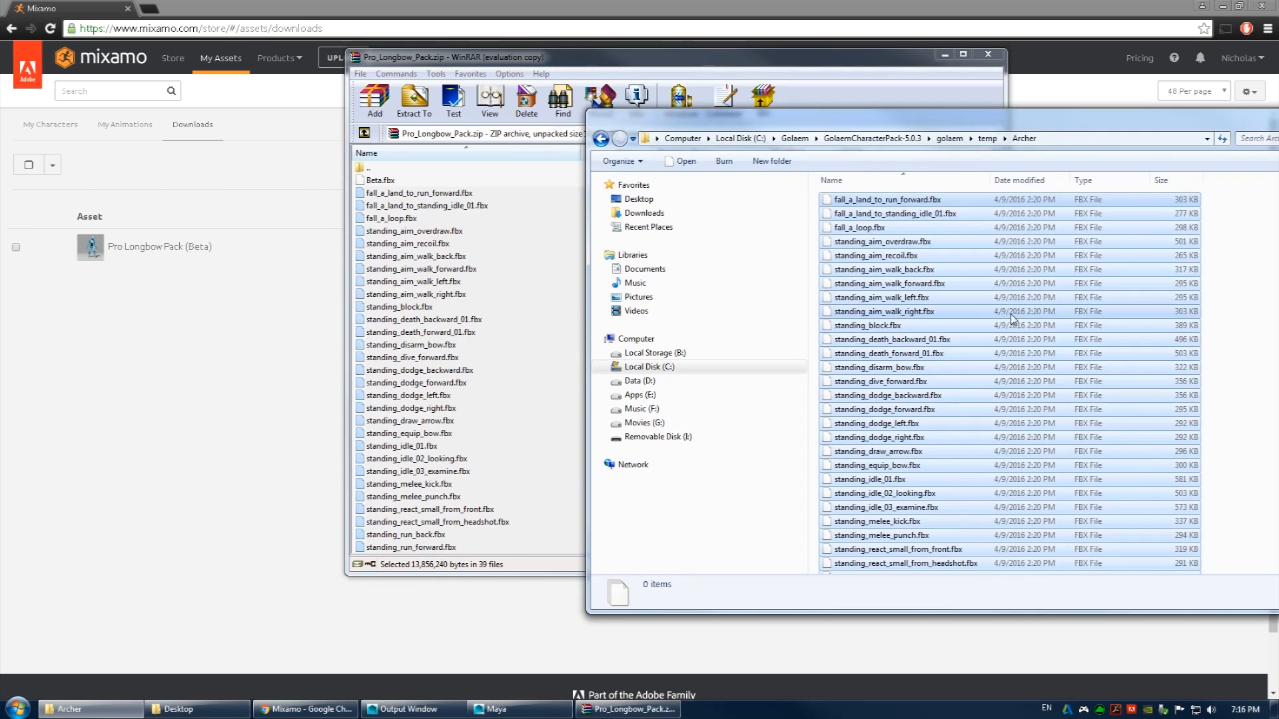
pyautogui.moveTo(1186, 119); pyautogui.dragTo(785, 84)
pyautogui.moveTo(896, 56); pyautogui.dragTo(900, 81)
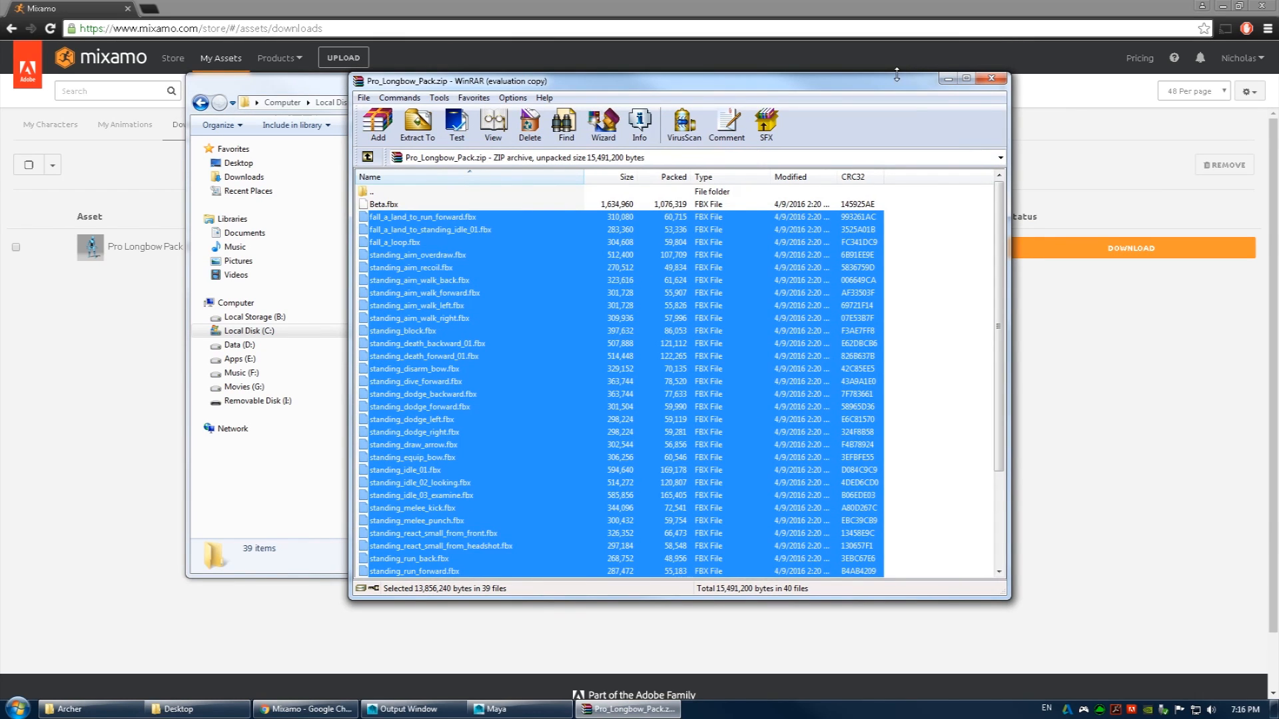
pyautogui.click(991, 78)
pyautogui.moveTo(672, 105); pyautogui.dragTo(726, 112)
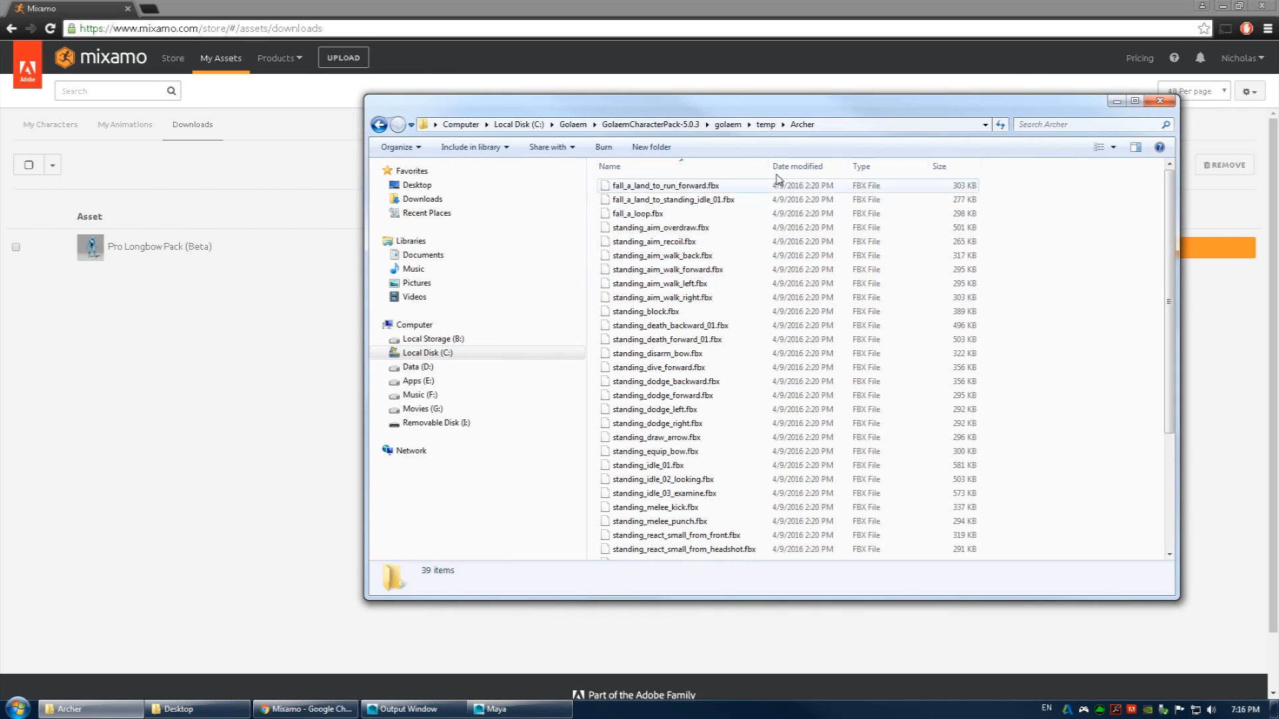
# - Look through the extracted animation files and highlight standing_equip_bow.fbx, standing_draw_arrow.fbx and standing_aim_recoil.fbx
pyautogui.scroll(-4, 739, 347)
pyautogui.scroll(4, 739, 346)
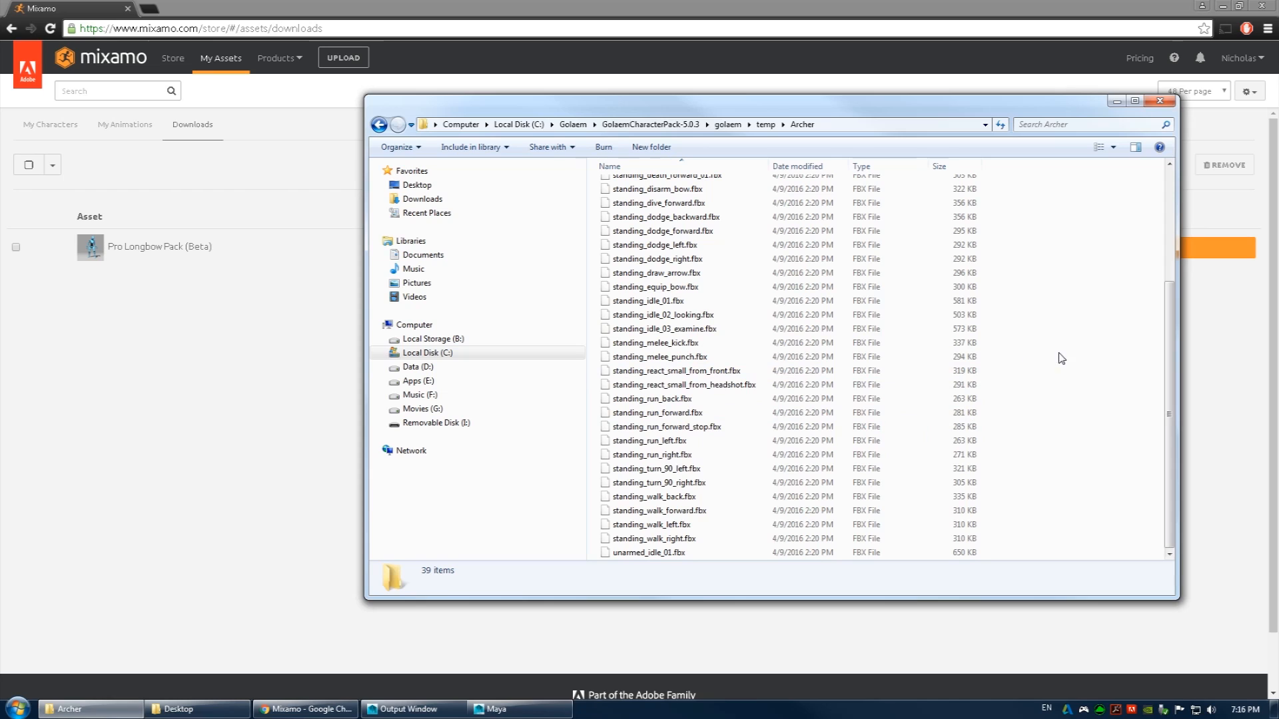
pyautogui.scroll(-3, 771, 360)
pyautogui.scroll(3, 771, 359)
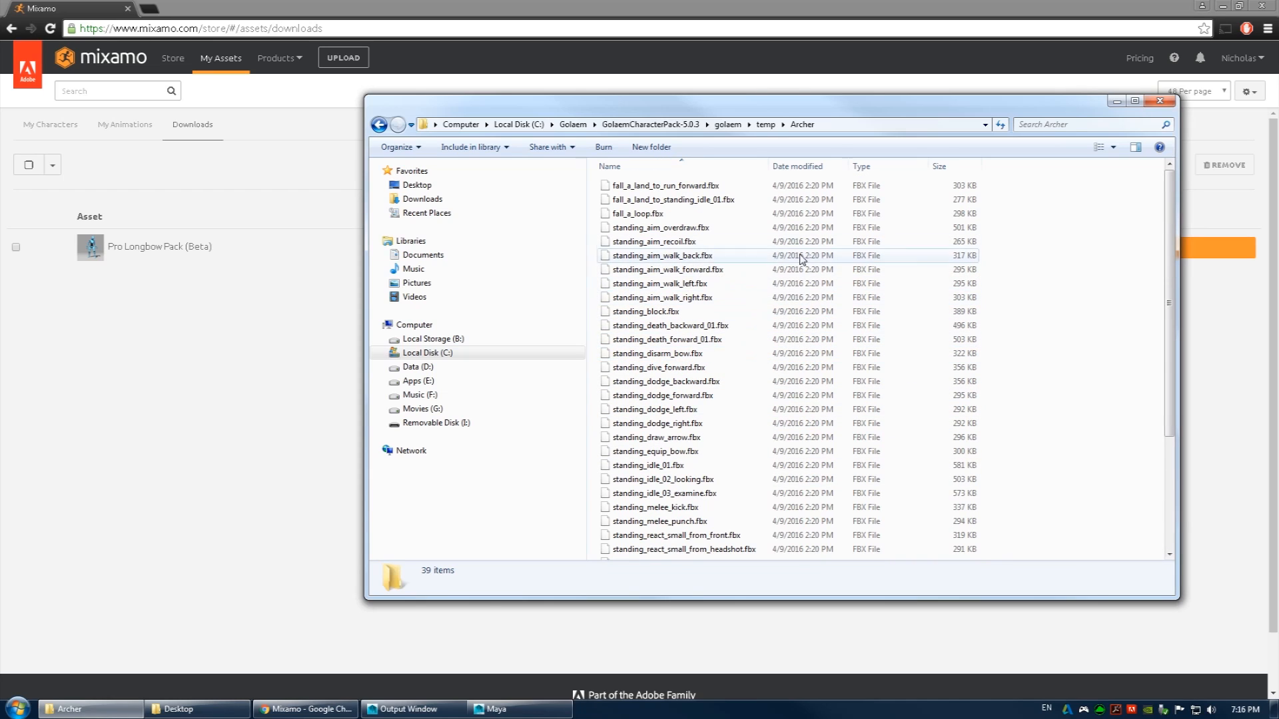
pyautogui.scroll(-3, 735, 360)
pyautogui.scroll(3, 739, 373)
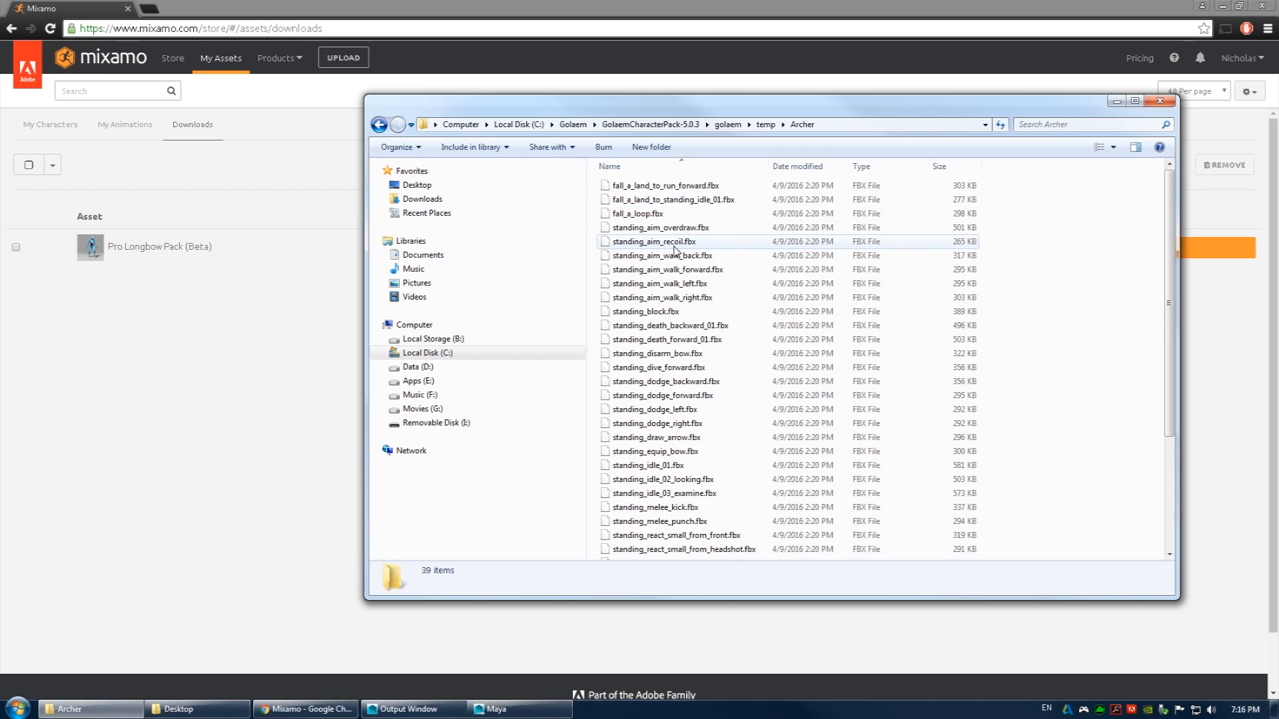
pyautogui.scroll(-4, 682, 253)
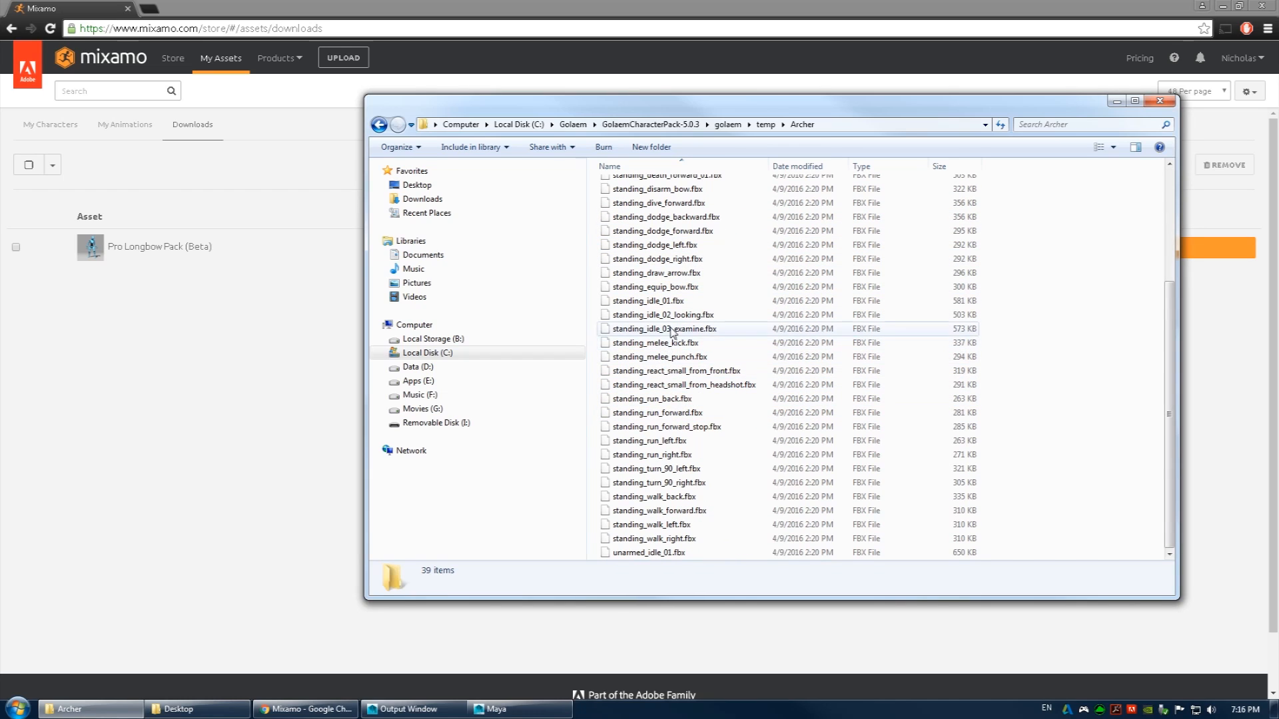
pyautogui.click(624, 293)
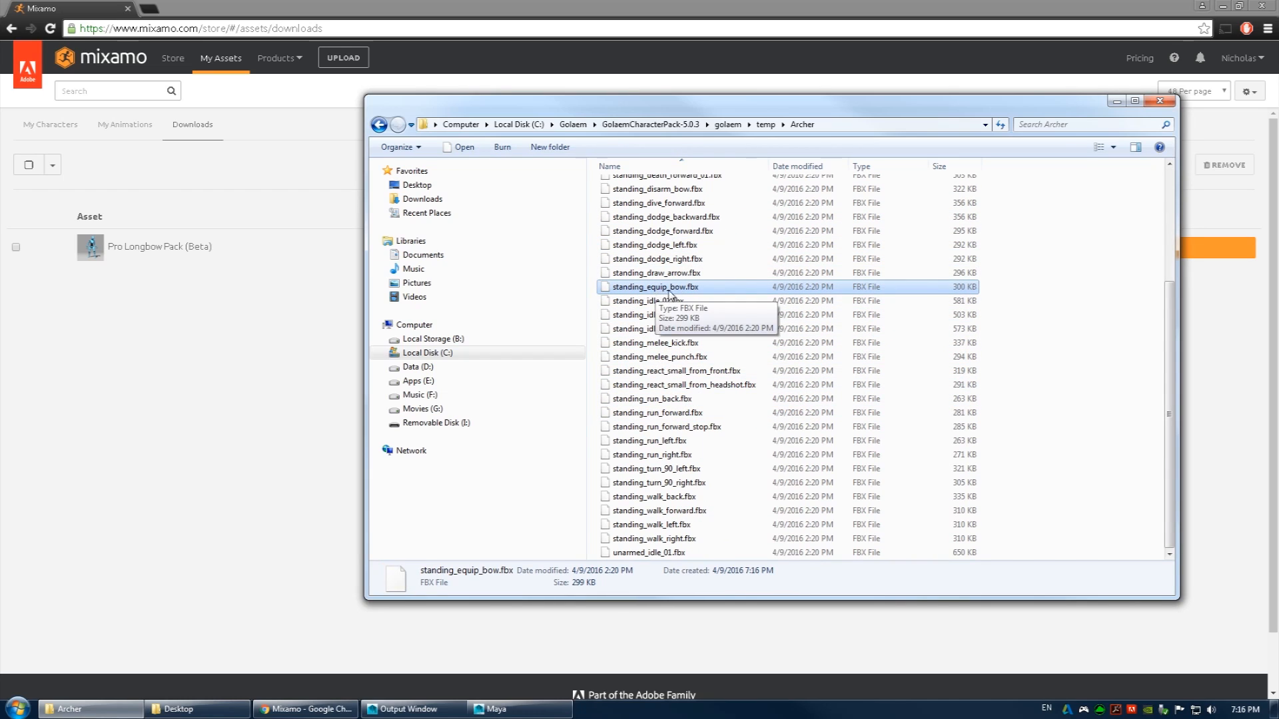
pyautogui.keyDown('ctrl'); pyautogui.click(690, 274); pyautogui.keyUp('ctrl')
pyautogui.scroll(4, 686, 273)
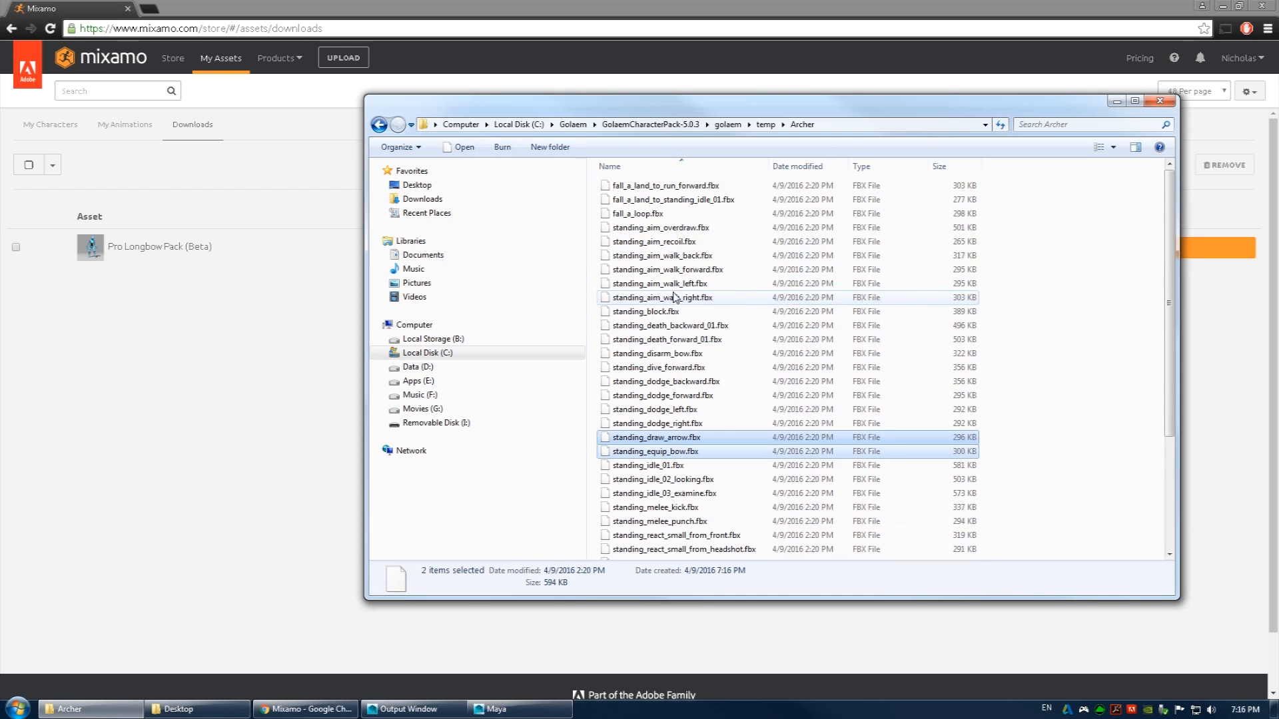
pyautogui.keyDown('ctrl'); pyautogui.click(628, 246); pyautogui.keyUp('ctrl')
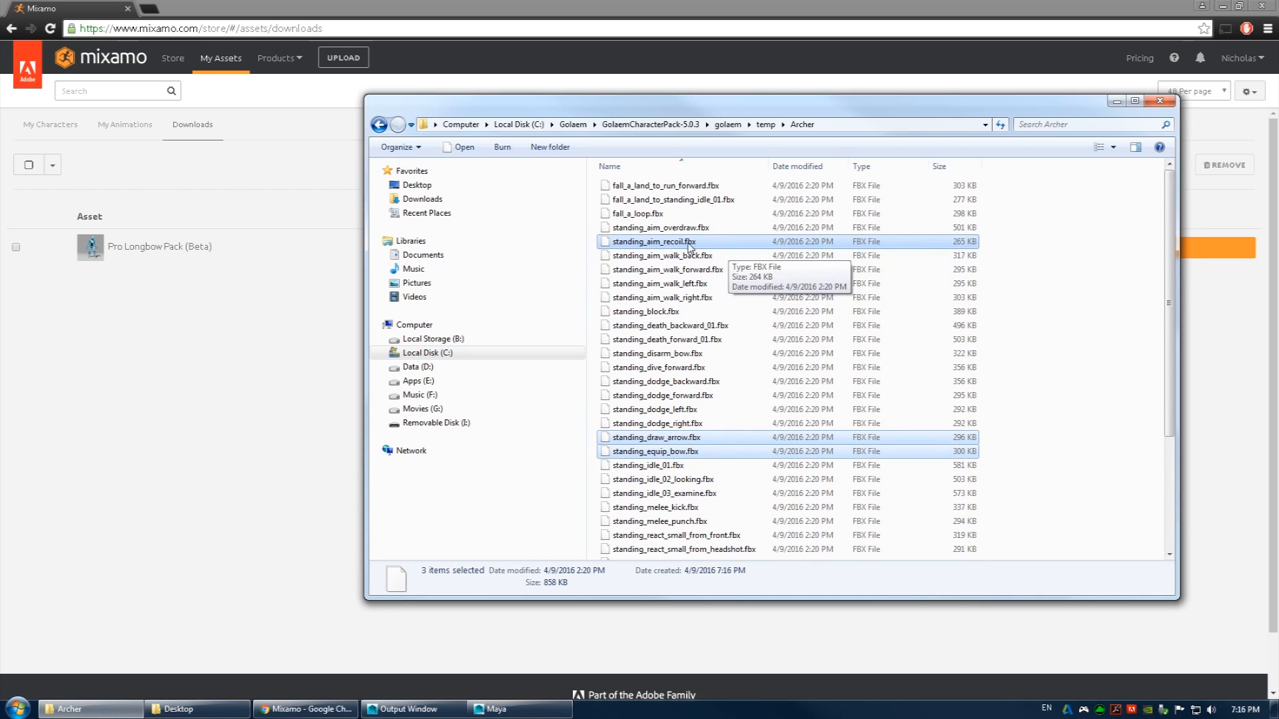
# - Copy the Archer folder's path, switch to Maya and open standing_equip_bow.fbx from that folder
pyautogui.click(866, 125)
pyautogui.hotkey('ctrl', 'c')
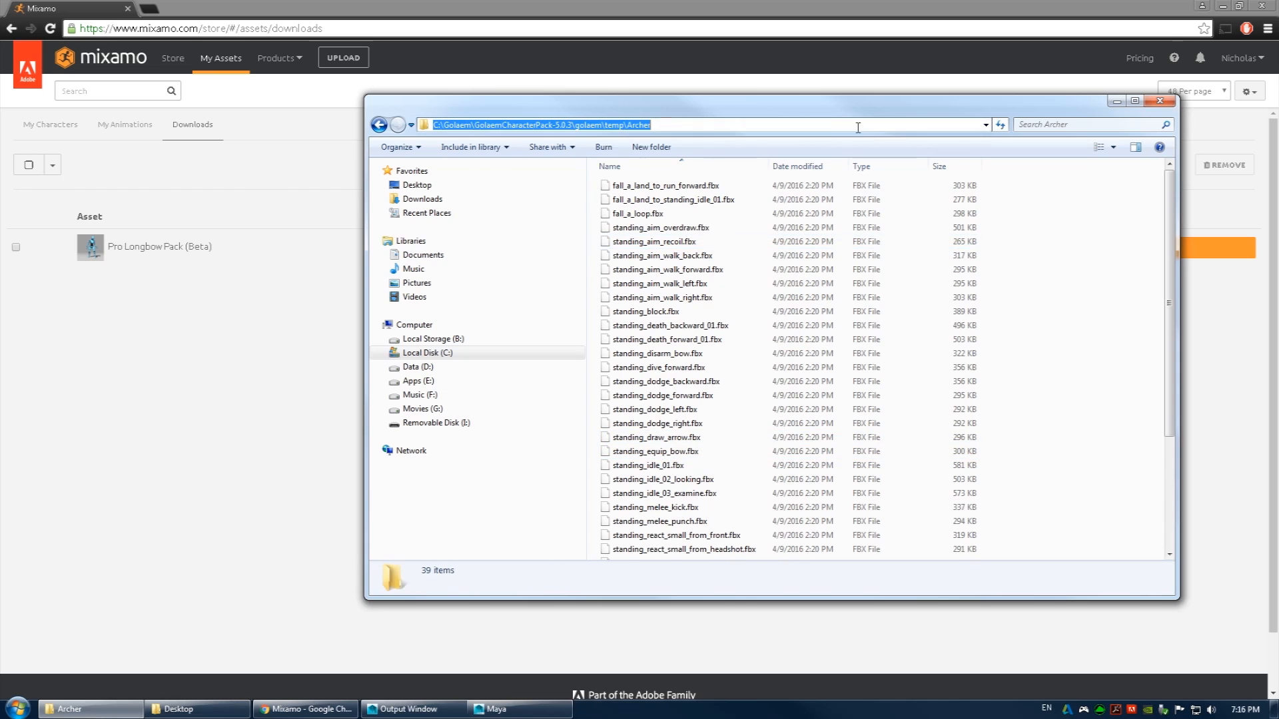
pyautogui.click(265, 619)
pyautogui.click(496, 709)
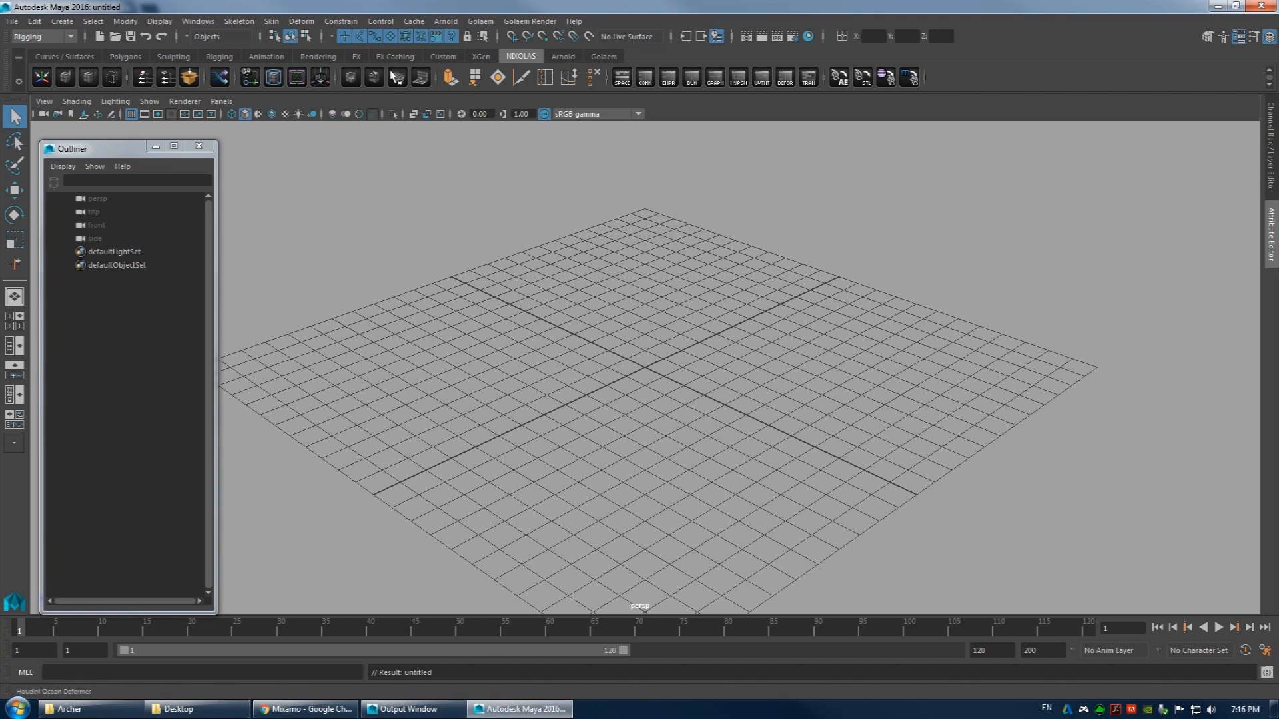
pyautogui.click(12, 21)
pyautogui.click(46, 58)
pyautogui.hotkey('ctrl', 'v')
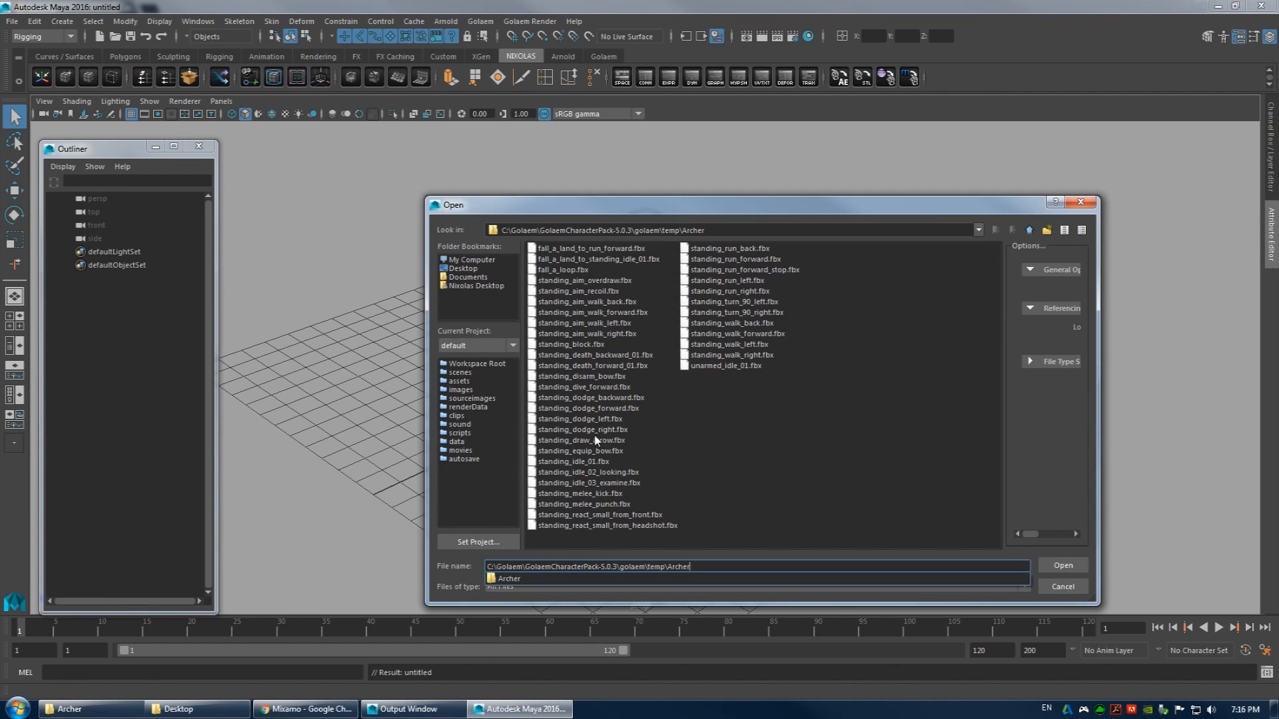
pyautogui.press('Return')
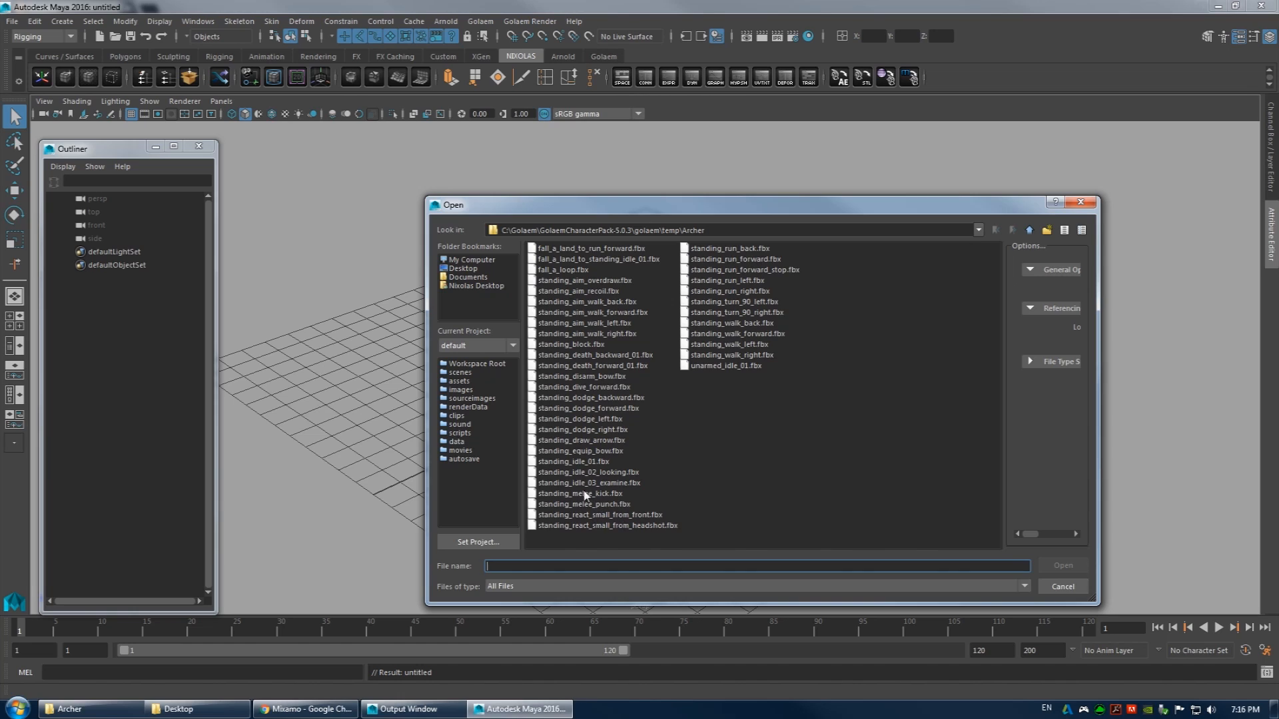
pyautogui.doubleClick(598, 452)
# - Frame the imported skeleton, then play and scrub the equip-bow animation while examining it from several angles
pyautogui.keyDown('alt'); pyautogui.moveTo(684, 393); pyautogui.dragTo(710, 282, button='right'); pyautogui.keyUp('alt')
pyautogui.press('a')
pyautogui.click(1219, 628)
pyautogui.click(1219, 627)
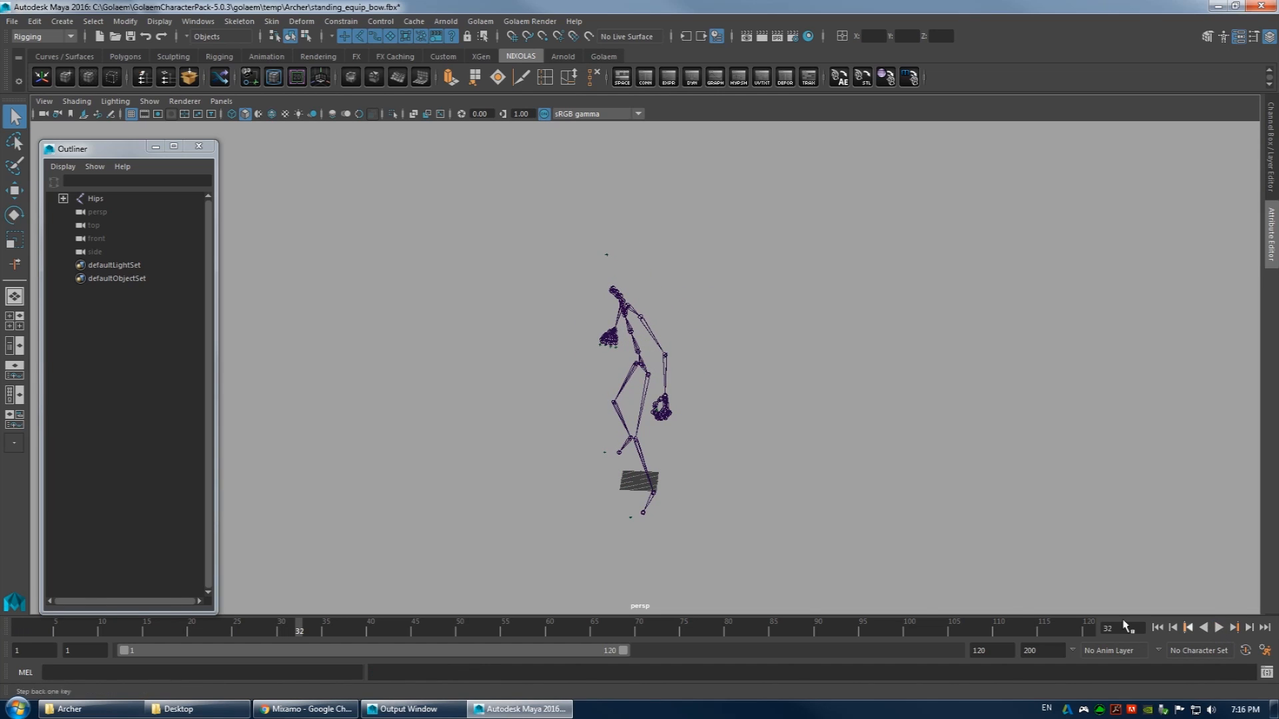
pyautogui.moveTo(186, 626); pyautogui.dragTo(19, 628)
pyautogui.keyDown('alt'); pyautogui.moveTo(599, 522); pyautogui.dragTo(737, 388); pyautogui.keyUp('alt')
pyautogui.scroll(4, 864, 445)
pyautogui.scroll(-4, 405, 354)
pyautogui.keyDown('alt'); pyautogui.moveTo(795, 440); pyautogui.dragTo(606, 262); pyautogui.keyUp('alt')
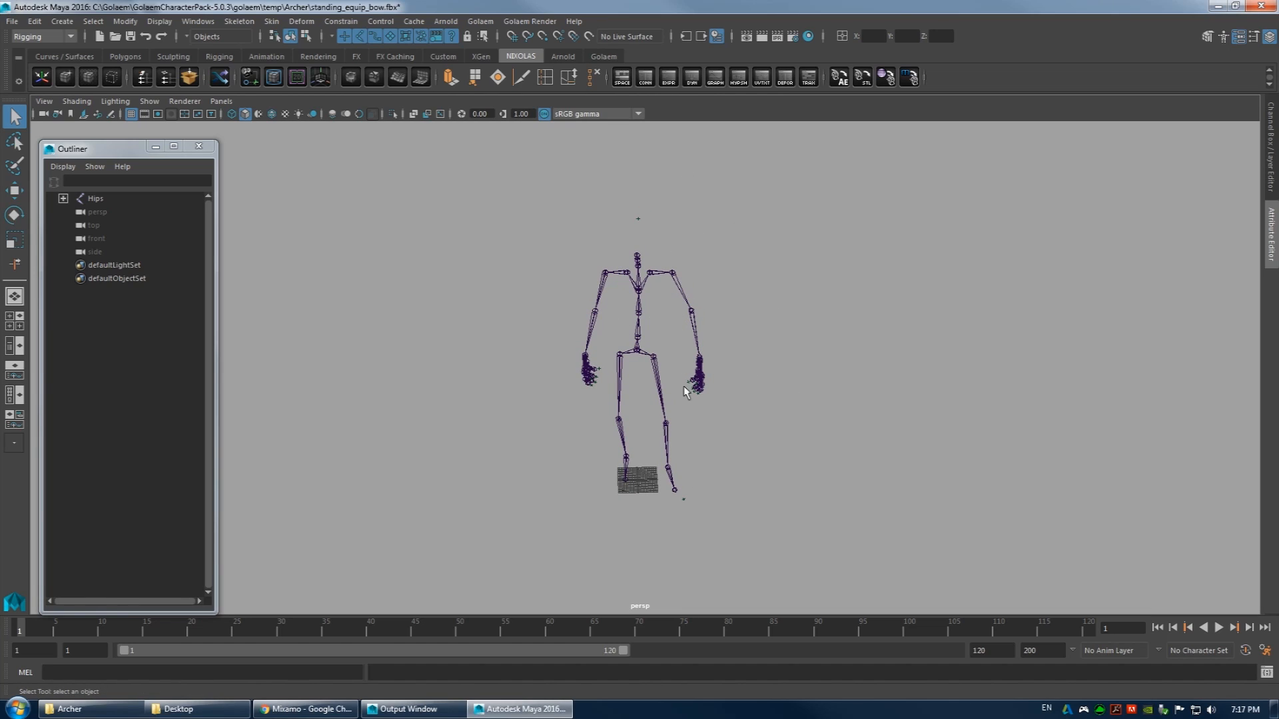
pyautogui.scroll(3, 684, 398)
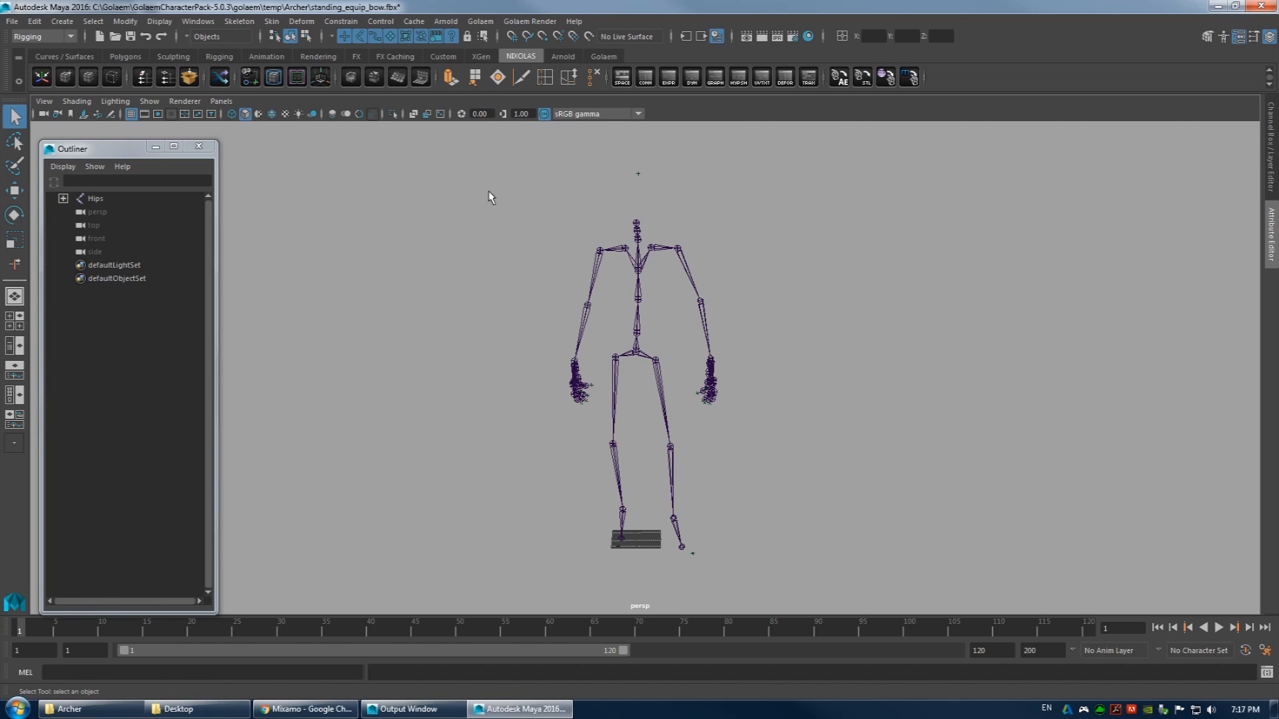
pyautogui.moveTo(58, 619); pyautogui.dragTo(266, 636)
pyautogui.keyDown('alt'); pyautogui.moveTo(426, 586); pyautogui.dragTo(651, 407); pyautogui.keyUp('alt')
pyautogui.keyDown('alt'); pyautogui.moveTo(535, 203); pyautogui.dragTo(449, 354); pyautogui.keyUp('alt')
pyautogui.moveTo(517, 380)
pyautogui.keyDown('alt'); pyautogui.mouseDown()
pyautogui.moveTo(567, 348)
pyautogui.moveTo(524, 310)
pyautogui.moveTo(502, 373)
pyautogui.mouseUp(); pyautogui.keyUp('alt')
# - Set the start frame of the animation range to 0
pyautogui.moveTo(50, 633); pyautogui.dragTo(222, 641)
pyautogui.write('0')
pyautogui.press('Return')
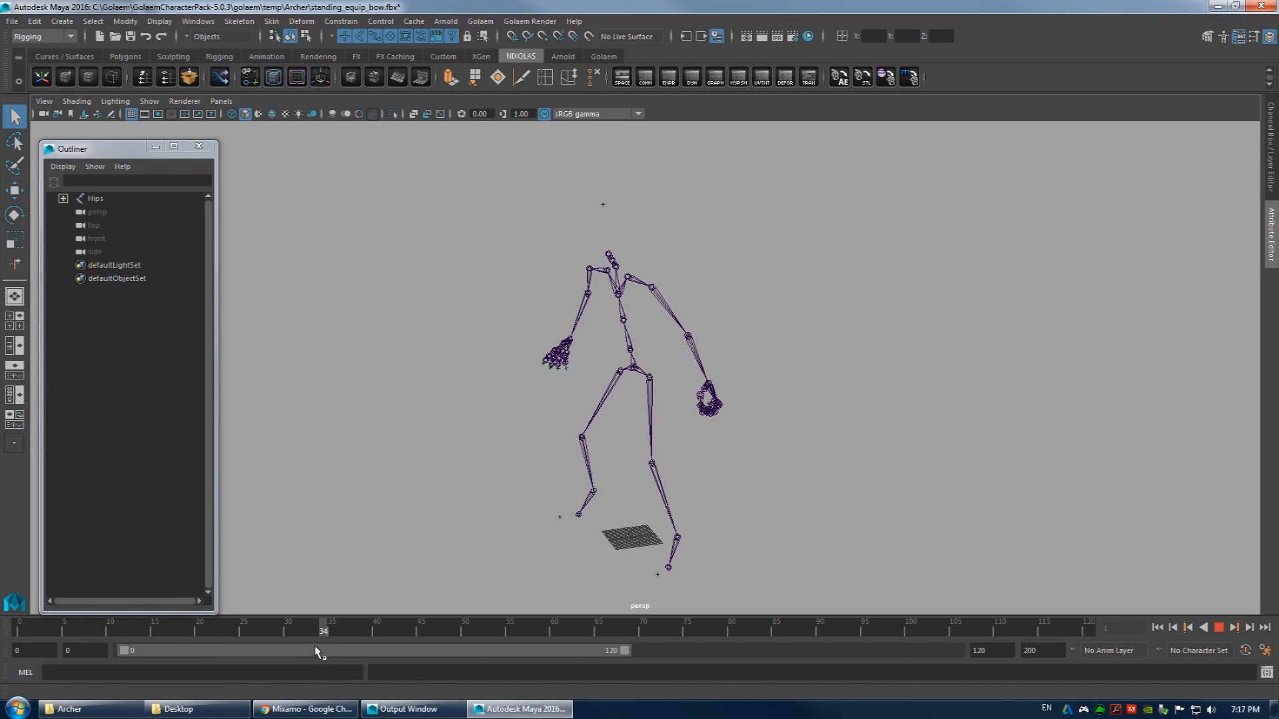
# - Select the Hips joint and scrub around frame 22 to examine where its keyframes end
pyautogui.click(150, 198)
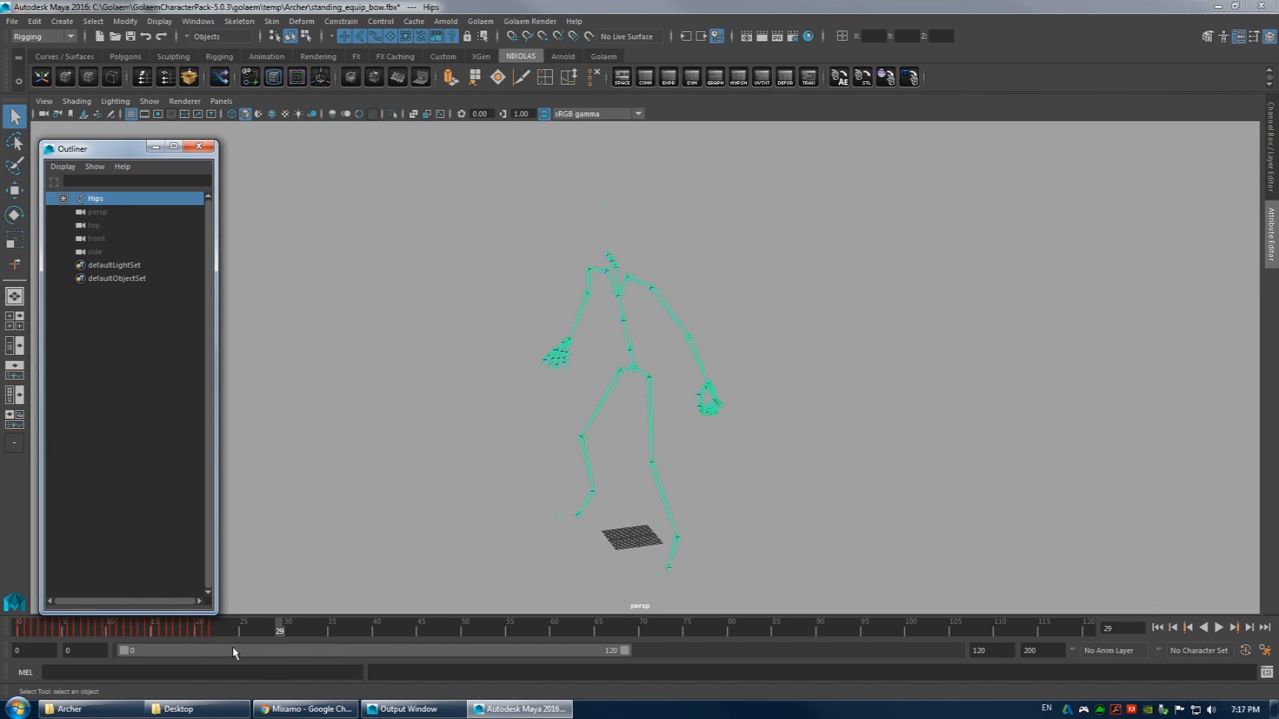
pyautogui.click(208, 632)
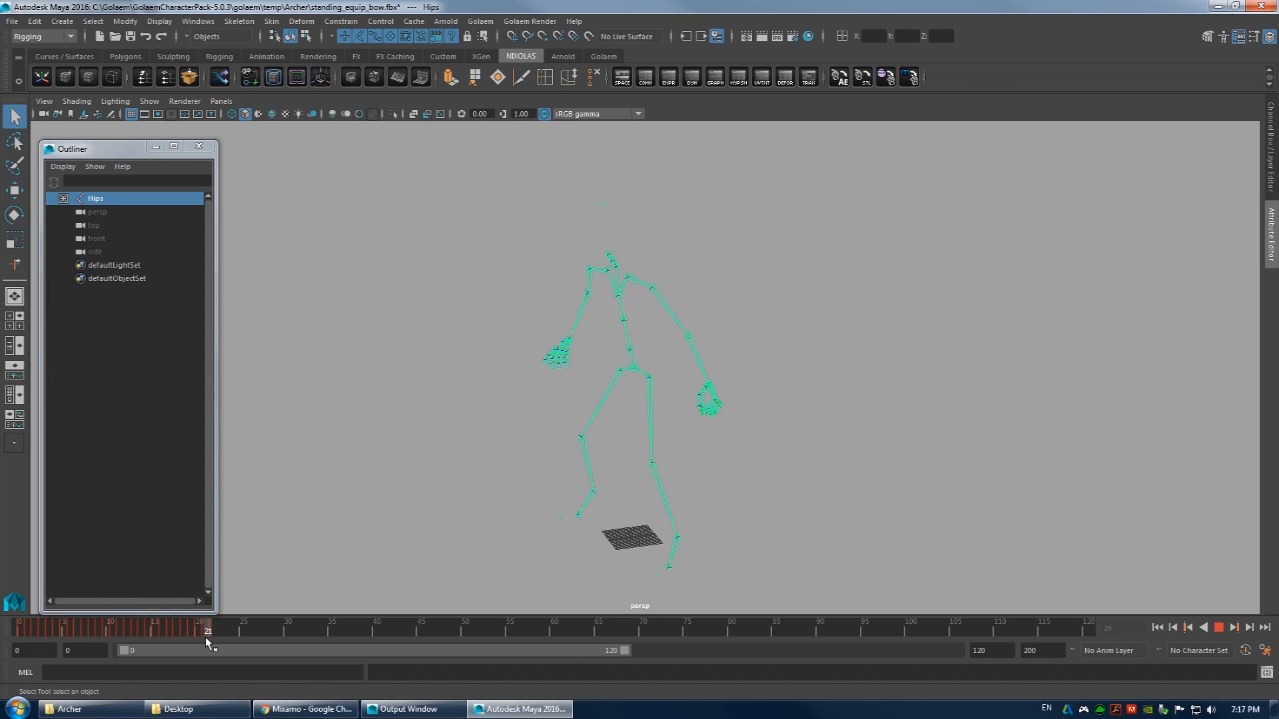
pyautogui.moveTo(208, 640); pyautogui.dragTo(213, 634)
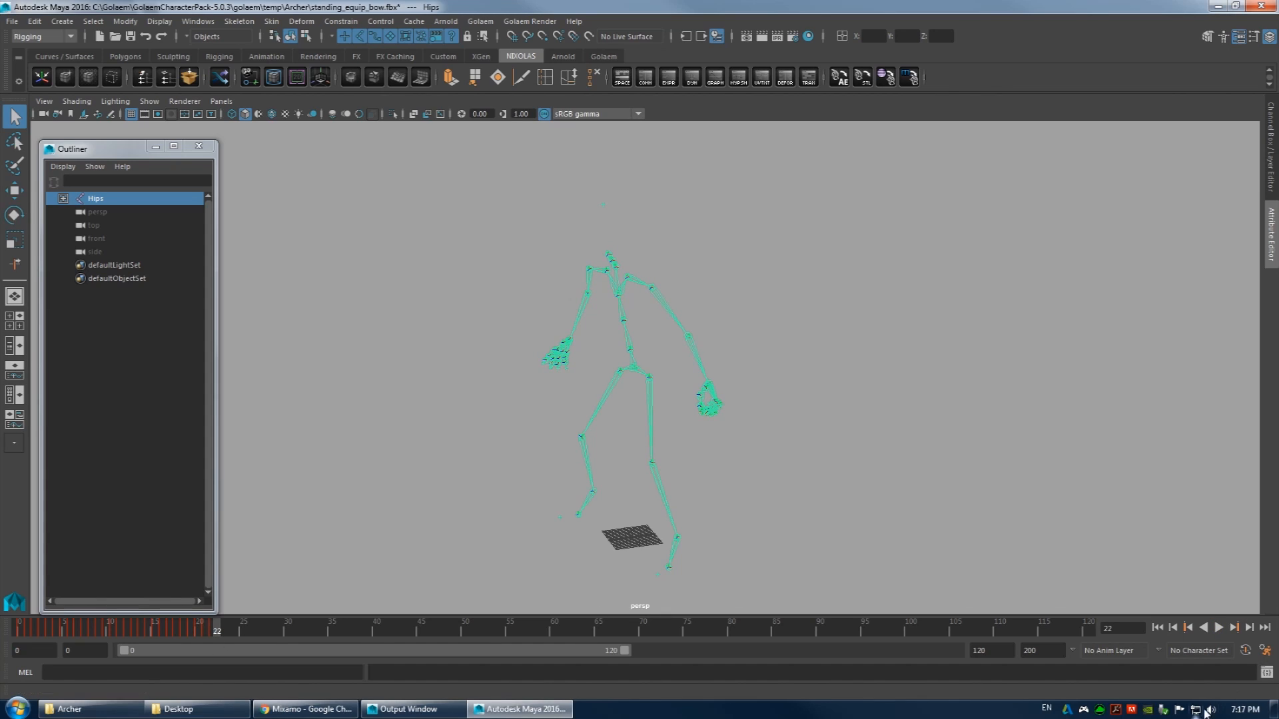
# - Set the scene's working time unit to NTSC (30 fps) and save the preferences
pyautogui.click(1265, 652)
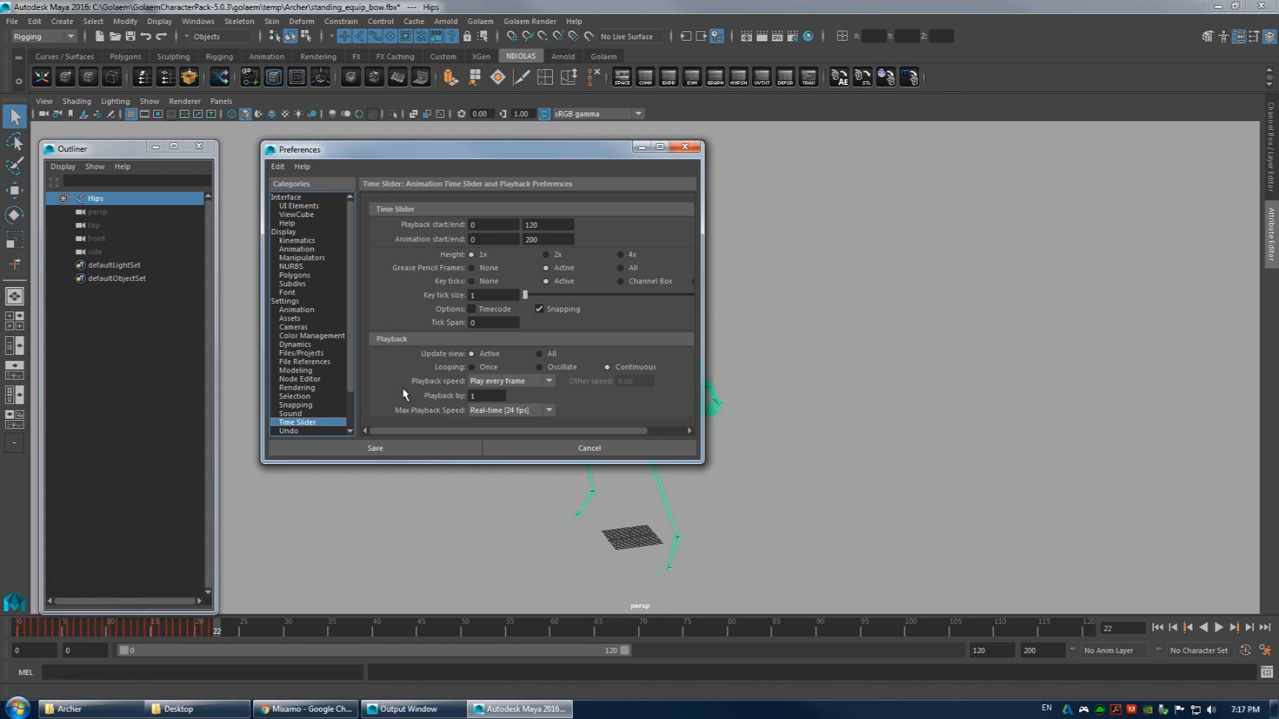
pyautogui.click(295, 301)
pyautogui.click(491, 290)
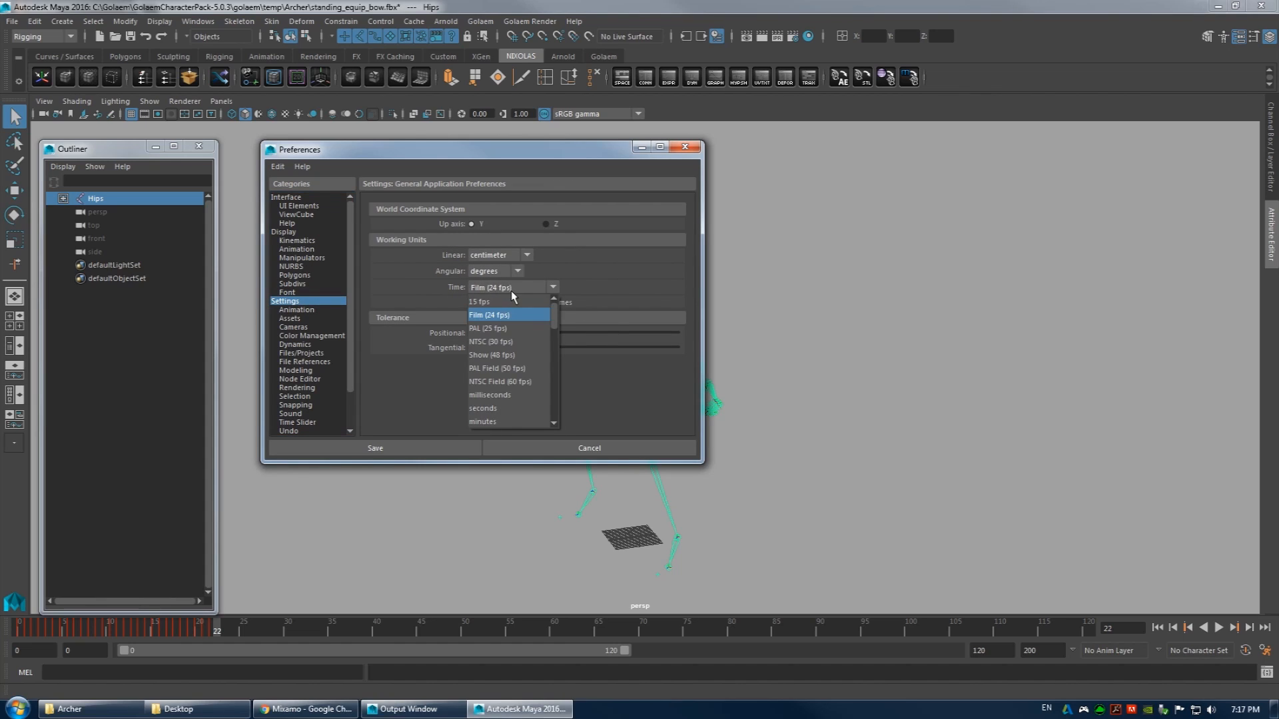
pyautogui.click(506, 342)
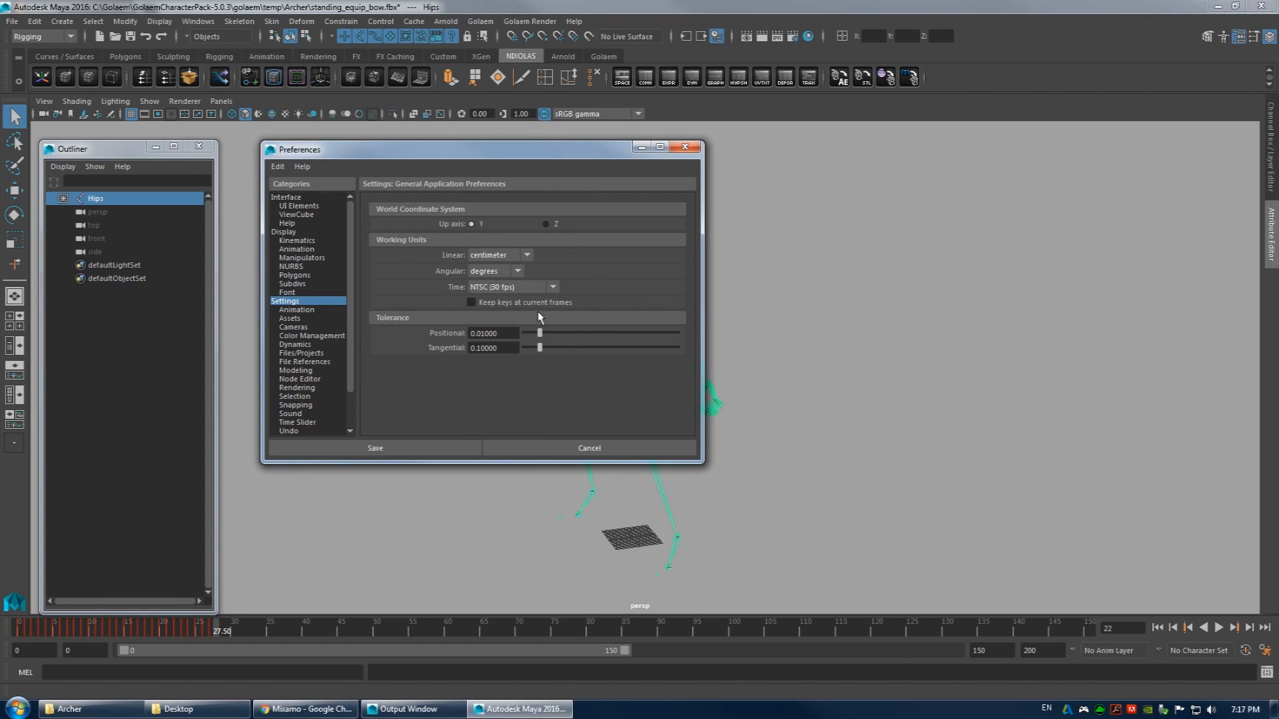
pyautogui.click(375, 448)
pyautogui.scroll(3, 545, 414)
pyautogui.keyDown('alt'); pyautogui.moveTo(577, 427); pyautogui.dragTo(565, 444); pyautogui.keyUp('alt')
pyautogui.click(826, 446)
pyautogui.keyDown('alt'); pyautogui.moveTo(825, 446); pyautogui.dragTo(622, 449, button='right'); pyautogui.keyUp('alt')
pyautogui.keyDown('alt'); pyautogui.moveTo(622, 448); pyautogui.dragTo(636, 407); pyautogui.keyUp('alt')
pyautogui.keyDown('alt'); pyautogui.moveTo(636, 407); pyautogui.dragTo(760, 418, button='right'); pyautogui.keyUp('alt')
pyautogui.keyDown('alt'); pyautogui.moveTo(650, 466); pyautogui.dragTo(619, 486); pyautogui.keyUp('alt')
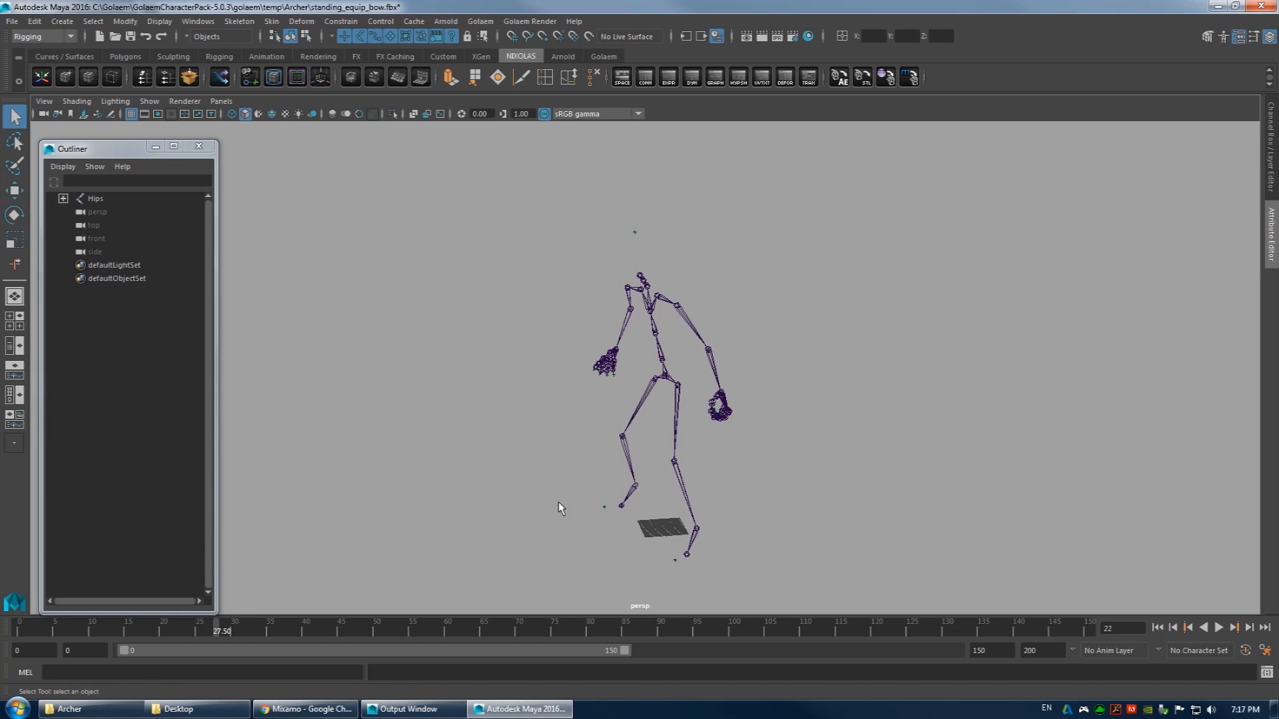
# - Select the Hips joint, go to its last keyframe and set the playback end to frame 27
pyautogui.click(95, 197)
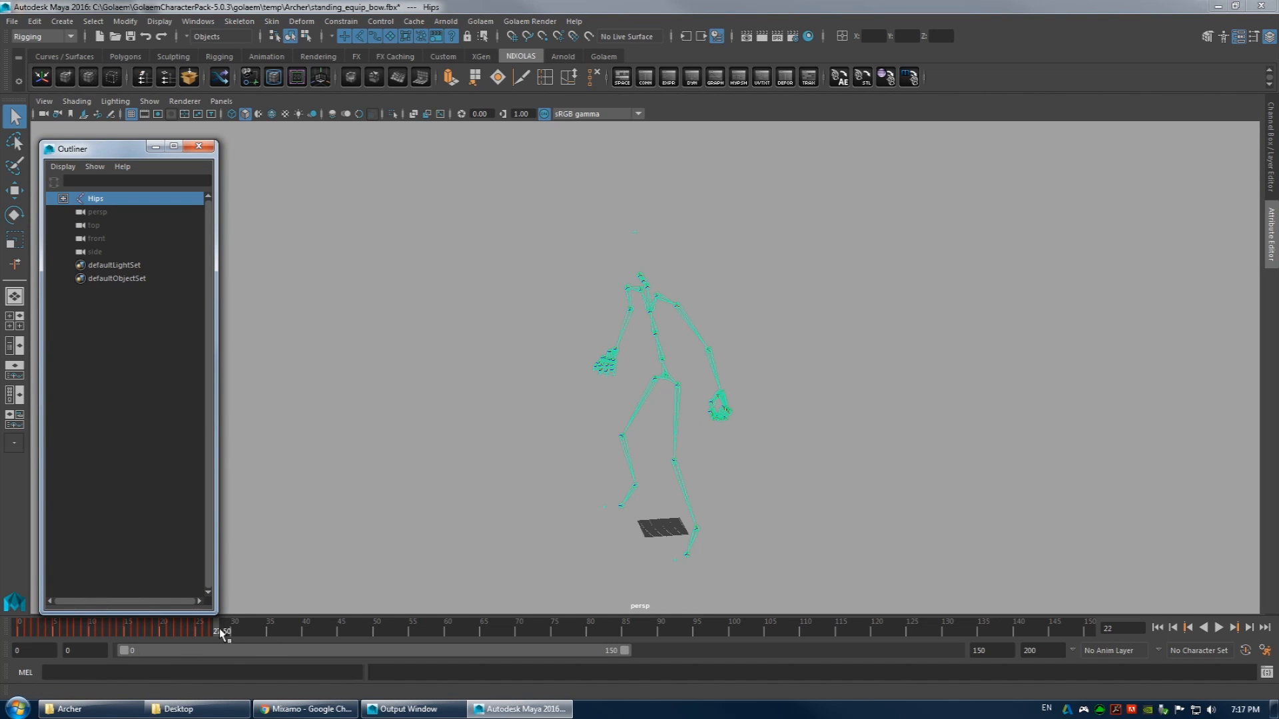
pyautogui.moveTo(223, 628); pyautogui.dragTo(20, 633)
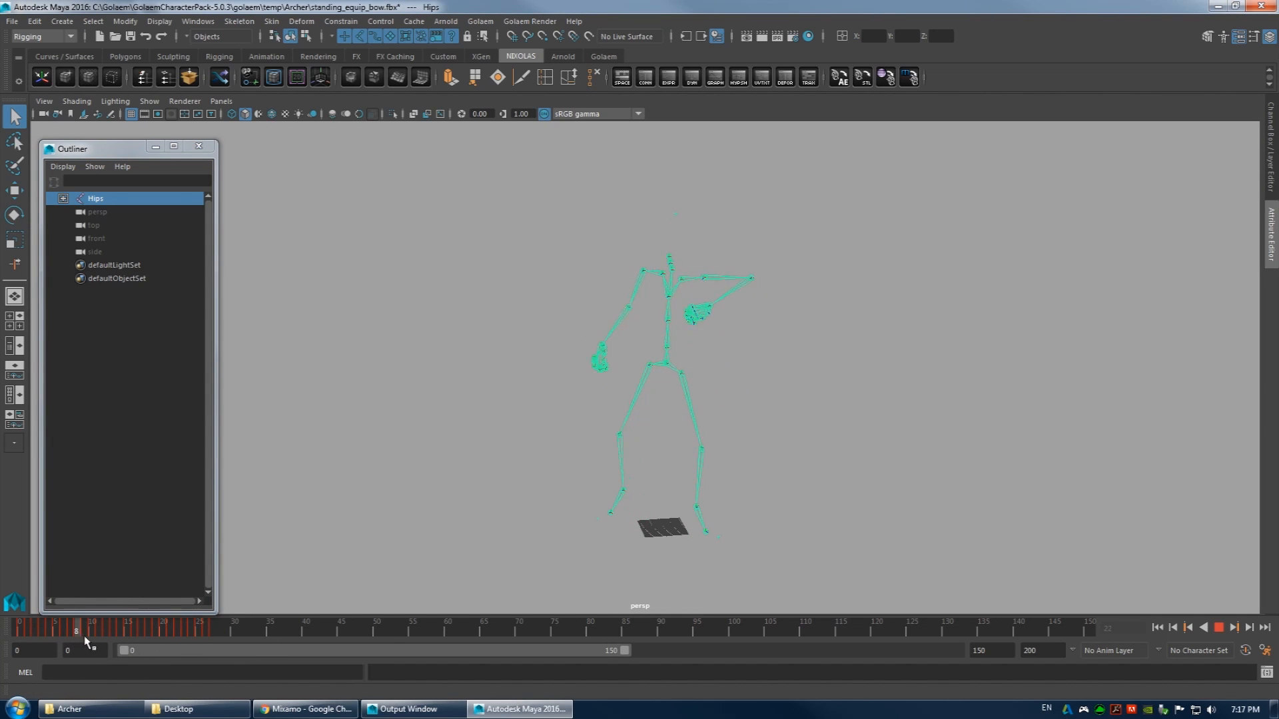
pyautogui.click(214, 633)
pyautogui.doubleClick(979, 650)
pyautogui.write('27')
pyautogui.press('Return')
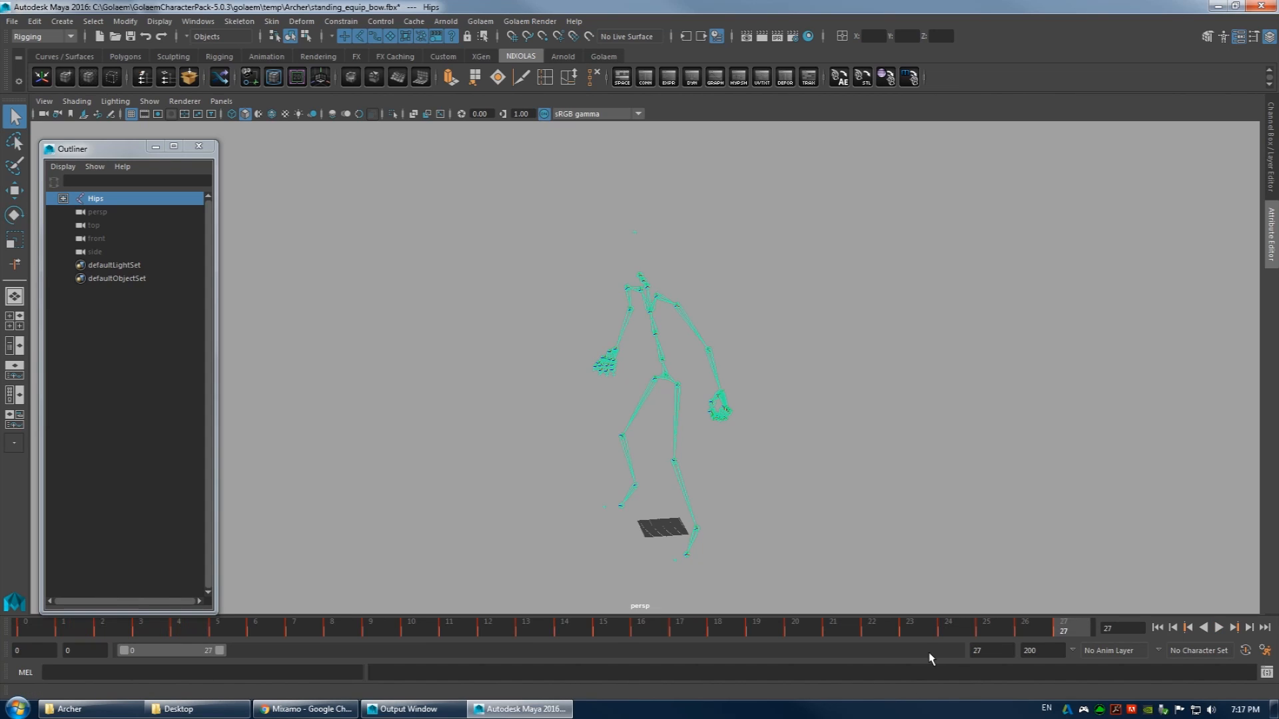
# - Play back the equip-bow animation over the shortened frame range and stop it
pyautogui.hotkey('alt', 'v')
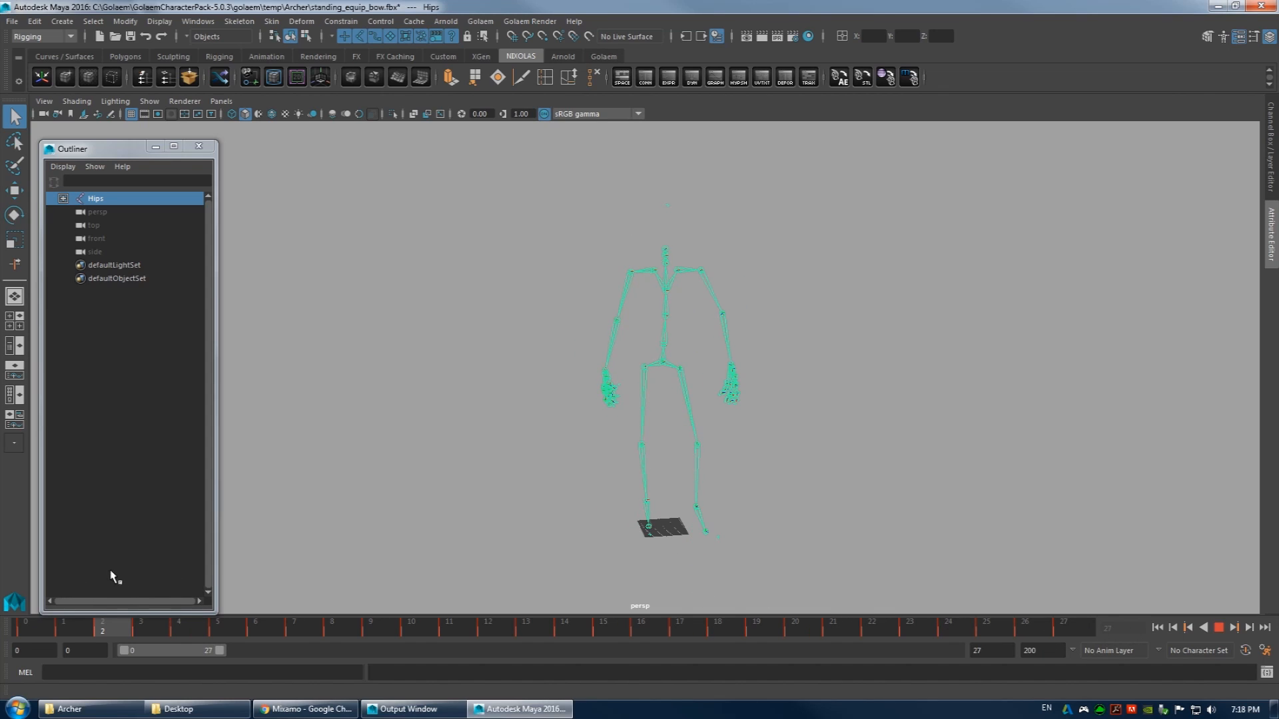
pyautogui.press('Escape')
pyautogui.moveTo(102, 145); pyautogui.dragTo(109, 139)
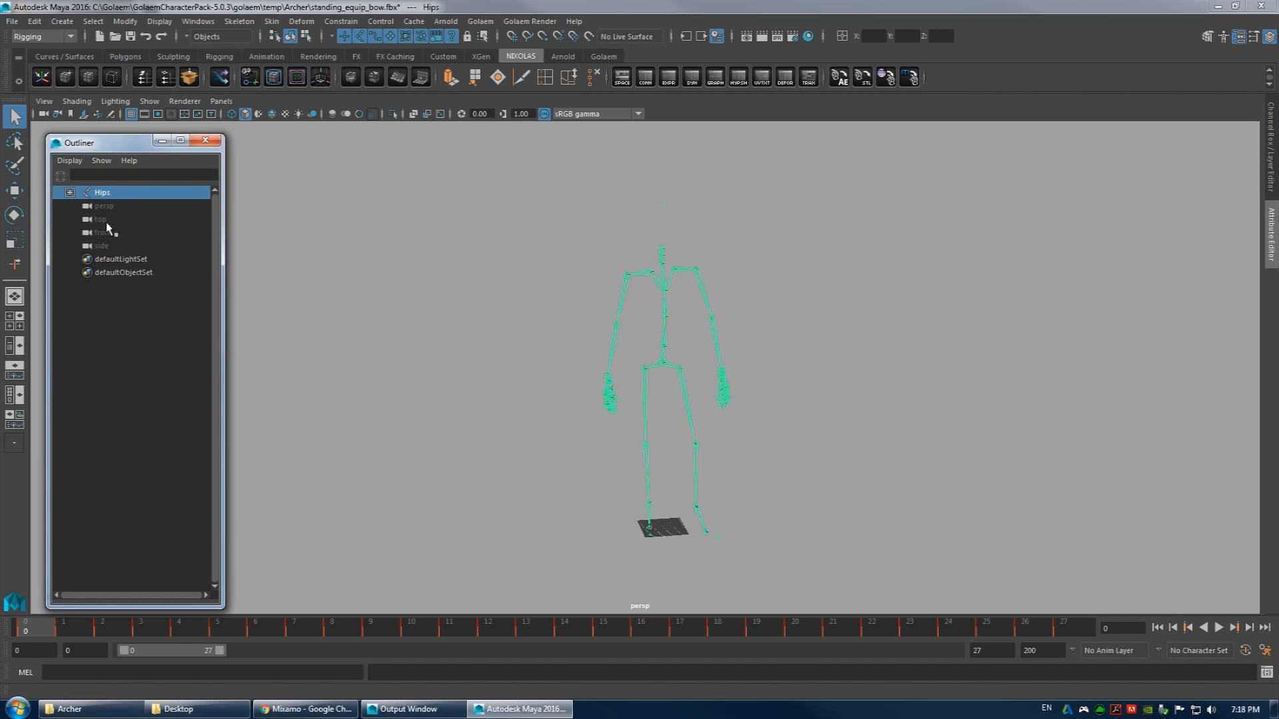
# - Select the entire Hips joint hierarchy with the MEL command "select -hi" and check its child joints in the Outliner
pyautogui.click(96, 658)
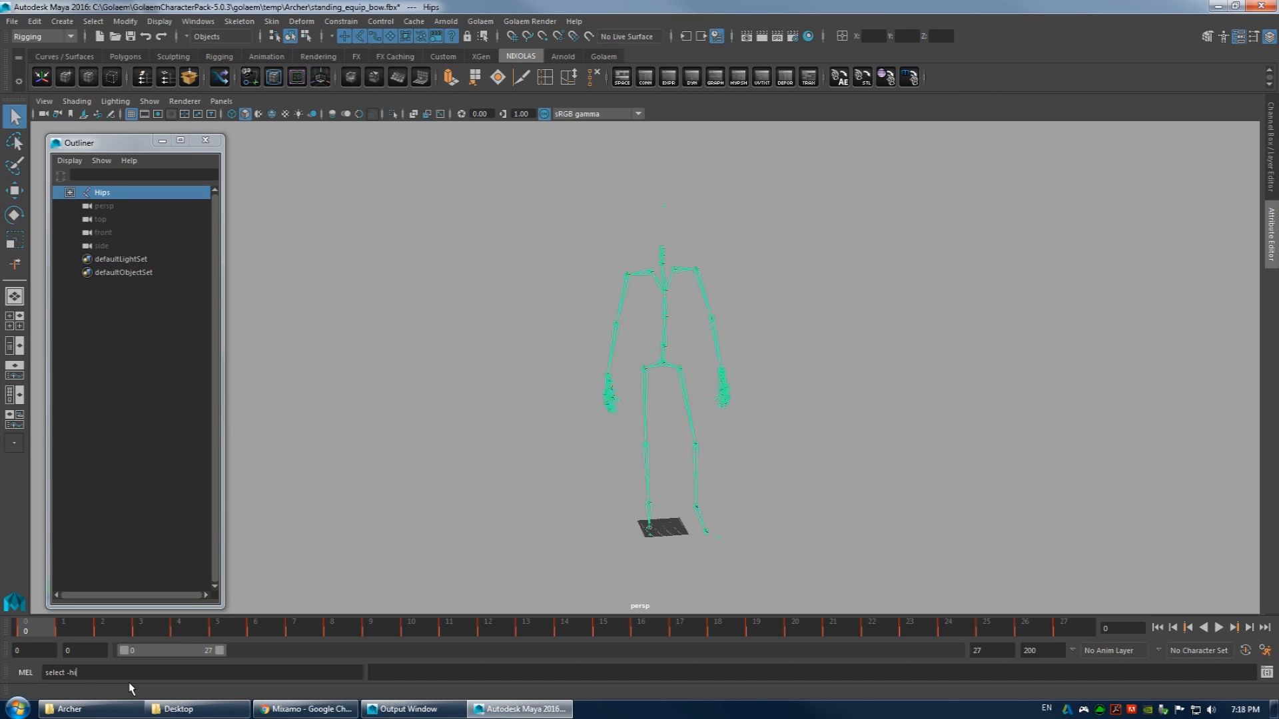
pyautogui.press('Return')
pyautogui.click(69, 192)
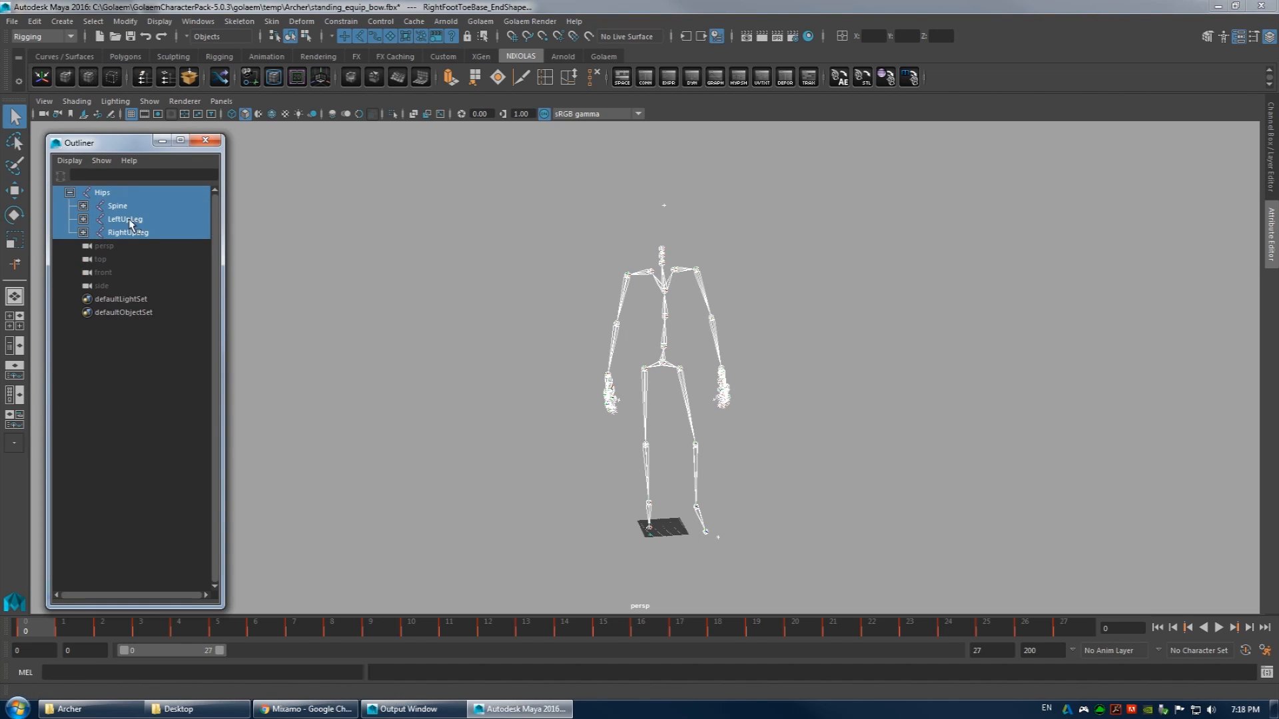
pyautogui.click(69, 192)
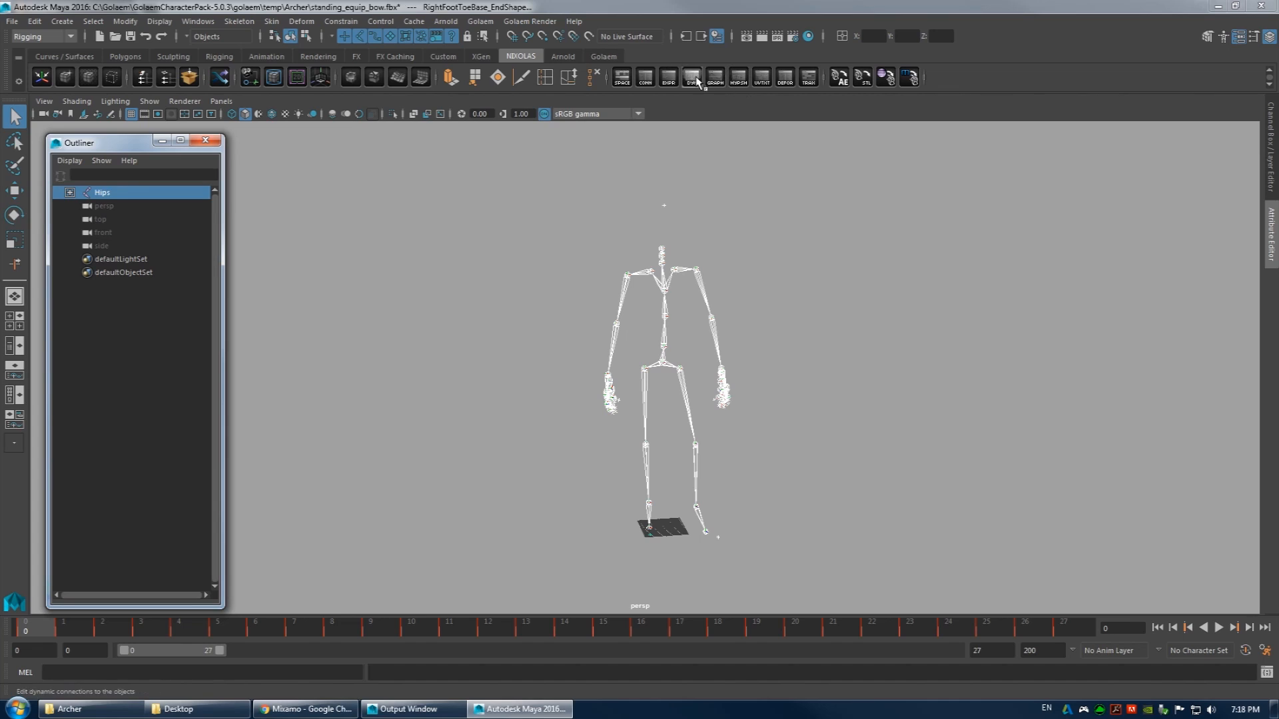
# - Inspect the animation curves of all selected joints in the Graph Editor and close it
pyautogui.click(716, 78)
pyautogui.press('f')
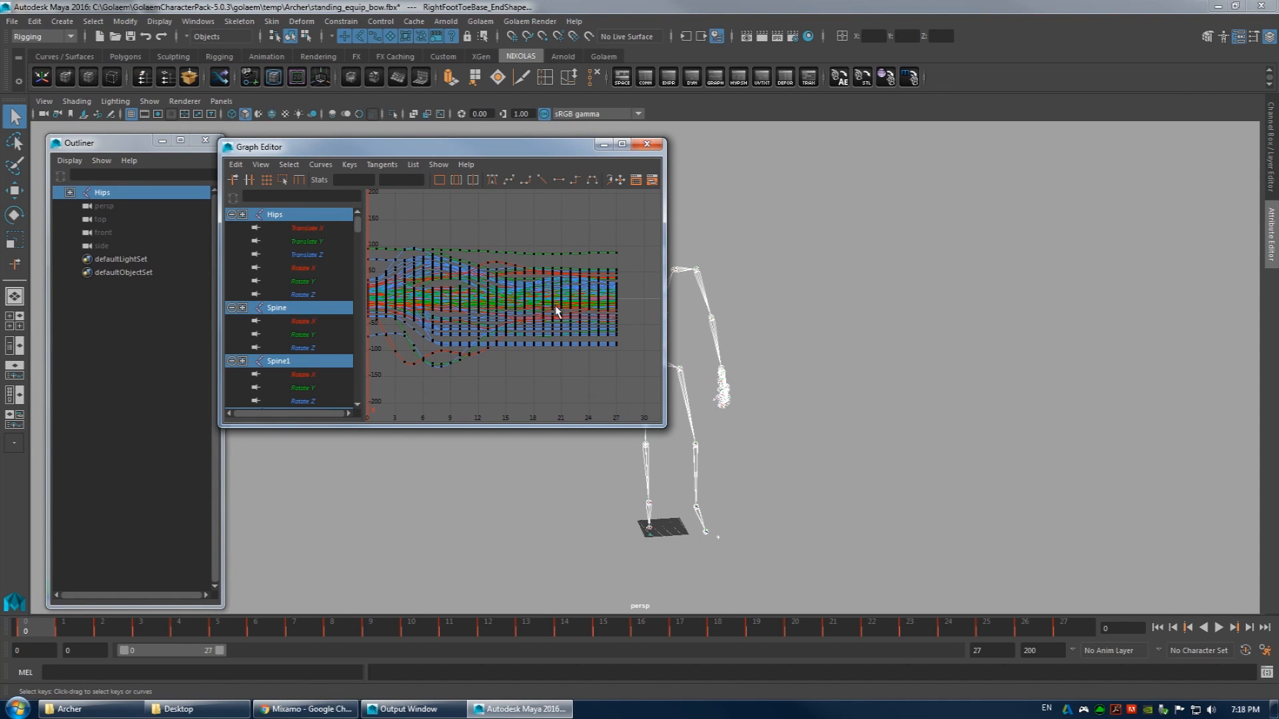
pyautogui.click(647, 144)
# - Bake the simulation keys on the selected joint hierarchy and return to the first frame
pyautogui.click(39, 20)
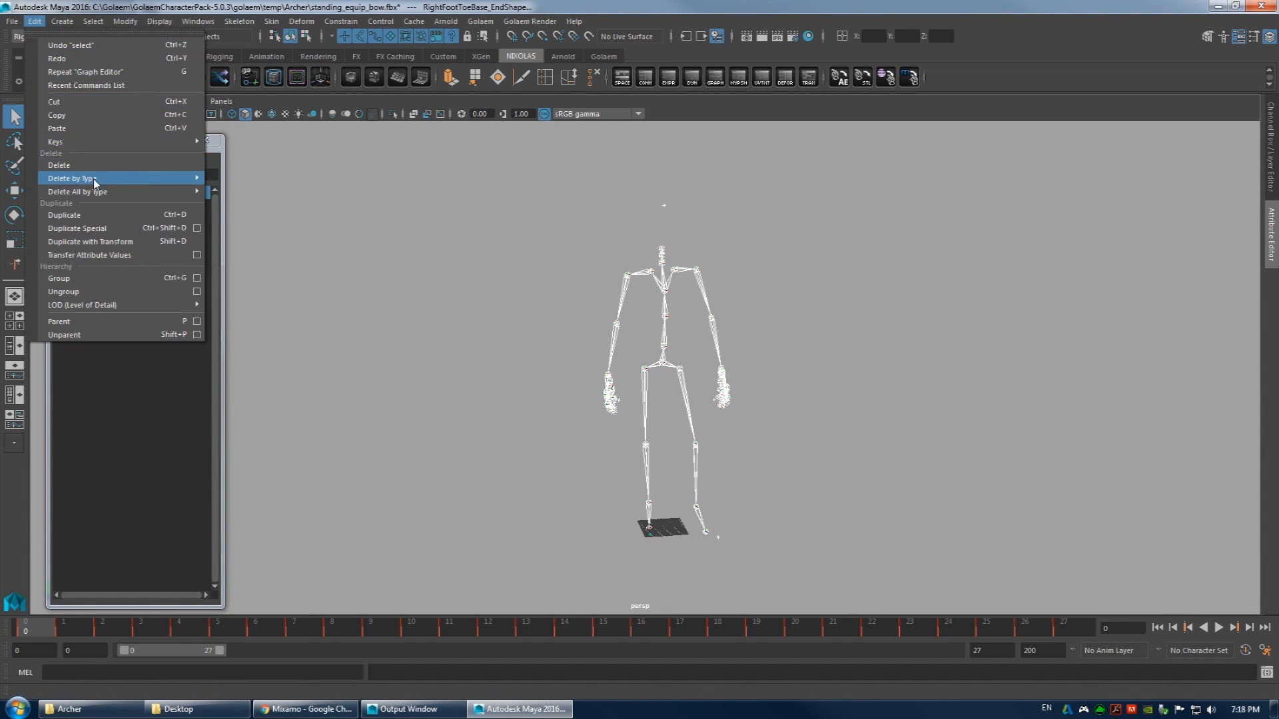
pyautogui.click(380, 20)
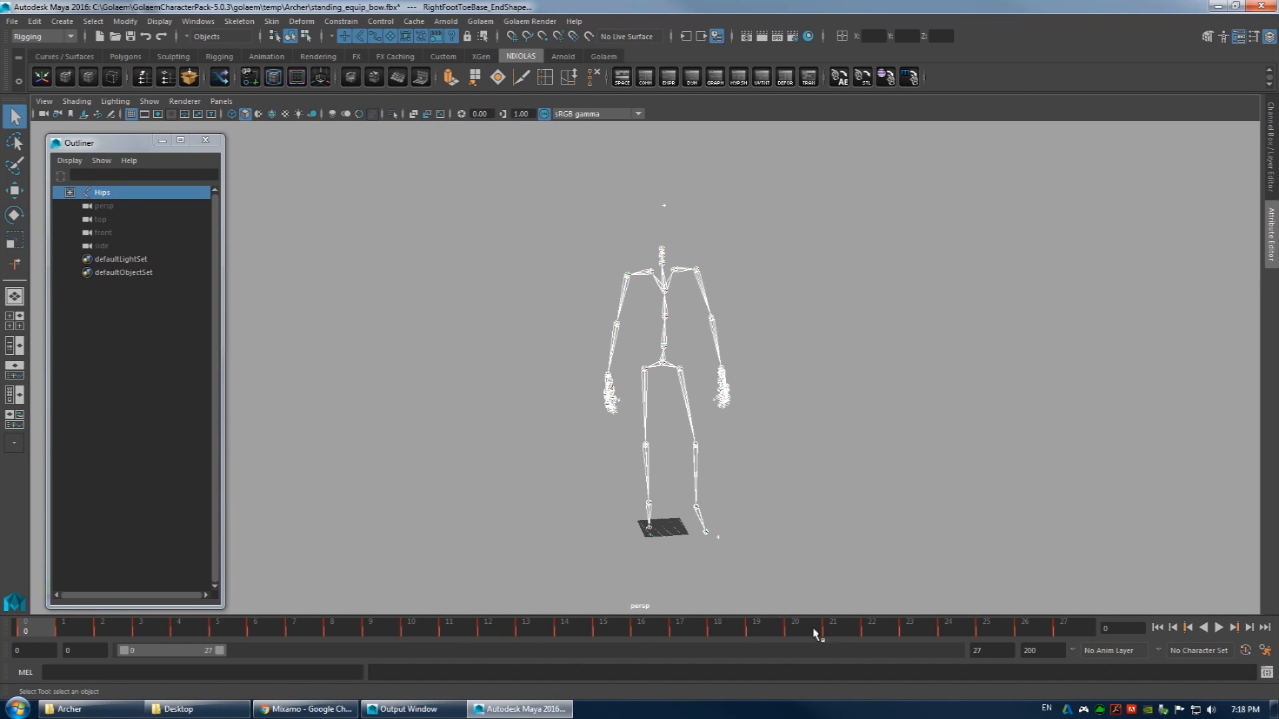
pyautogui.keyDown('alt'); pyautogui.moveTo(716, 393); pyautogui.dragTo(707, 434); pyautogui.keyUp('alt')
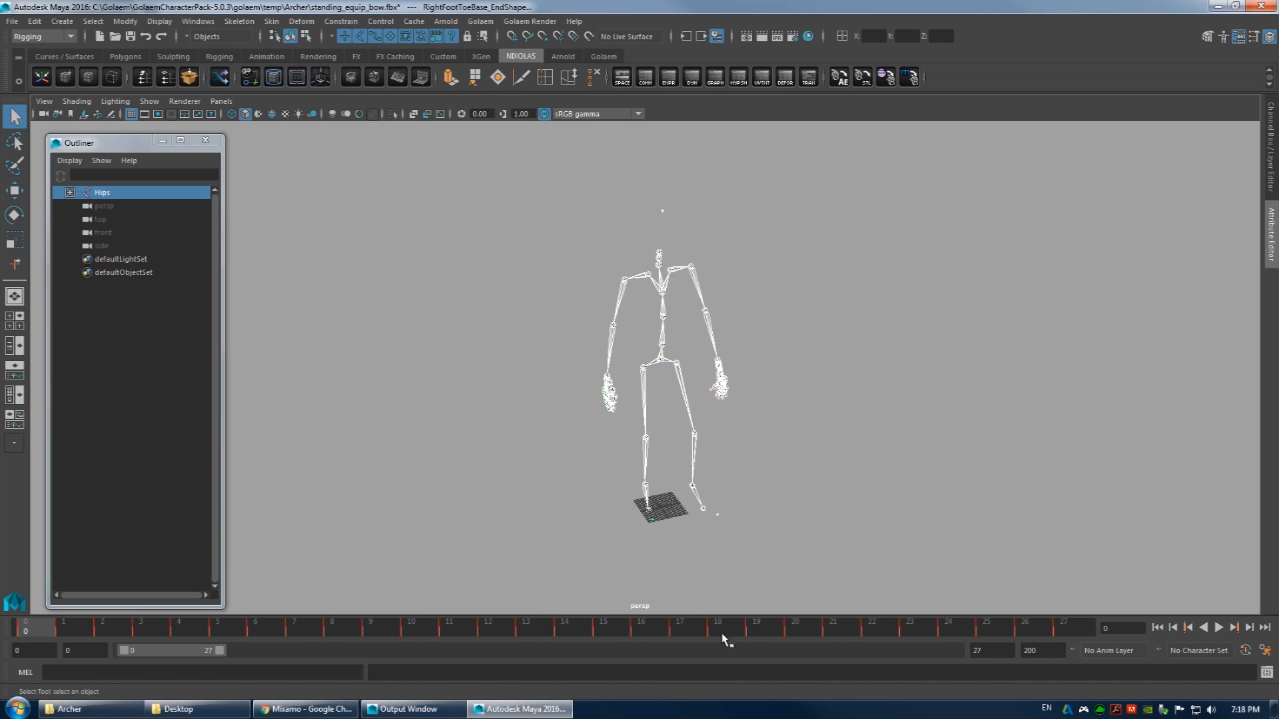
pyautogui.keyDown('alt'); pyautogui.moveTo(453, 345); pyautogui.dragTo(895, 523); pyautogui.keyUp('alt')
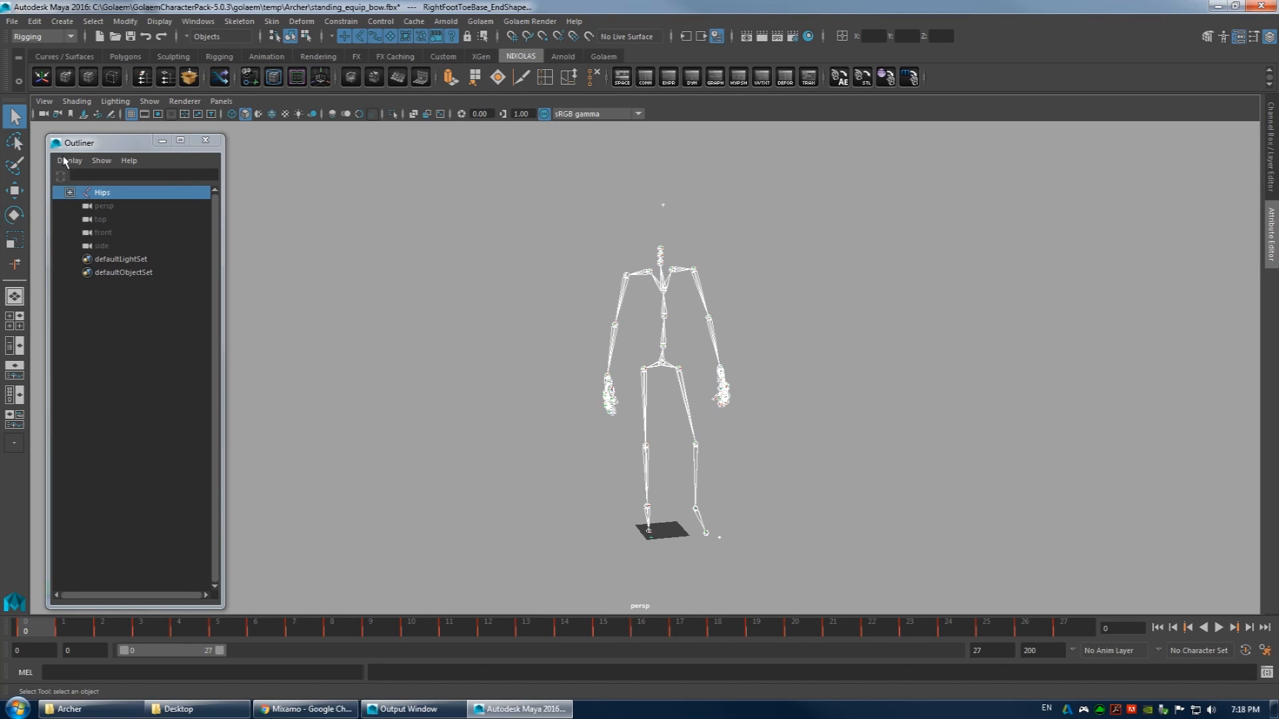
pyautogui.click(34, 21)
pyautogui.moveTo(133, 142)
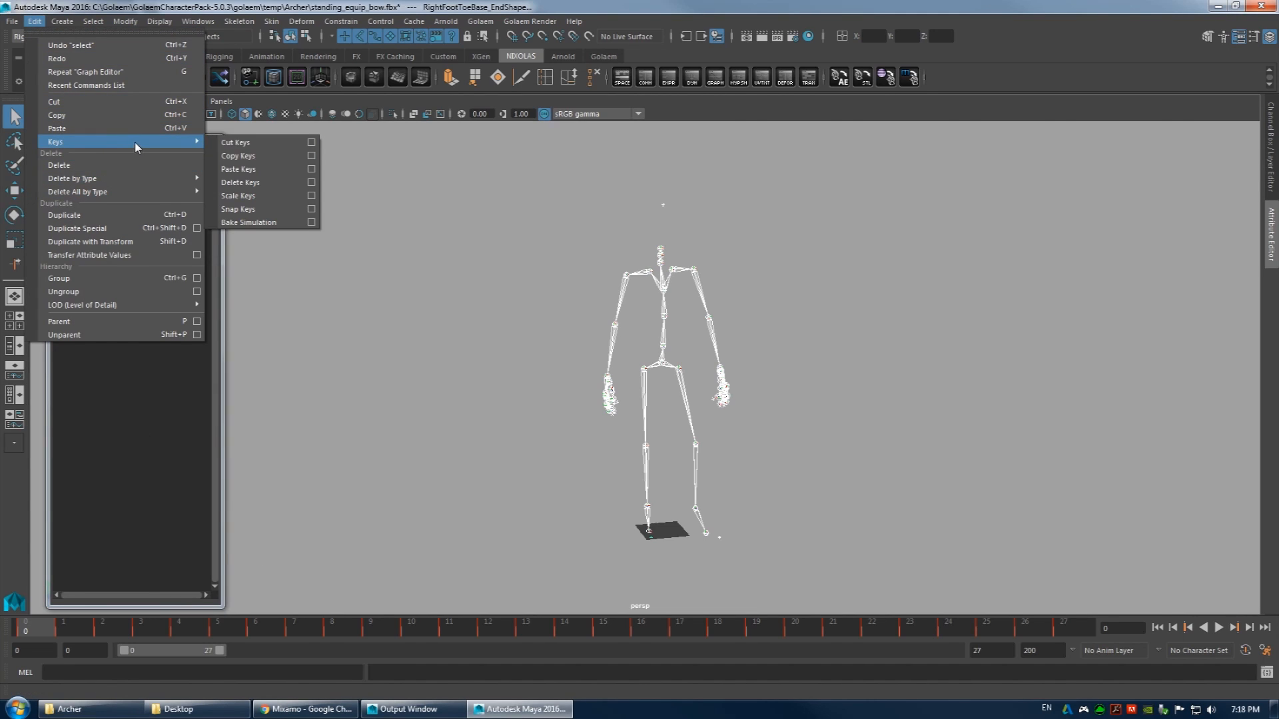
pyautogui.click(290, 225)
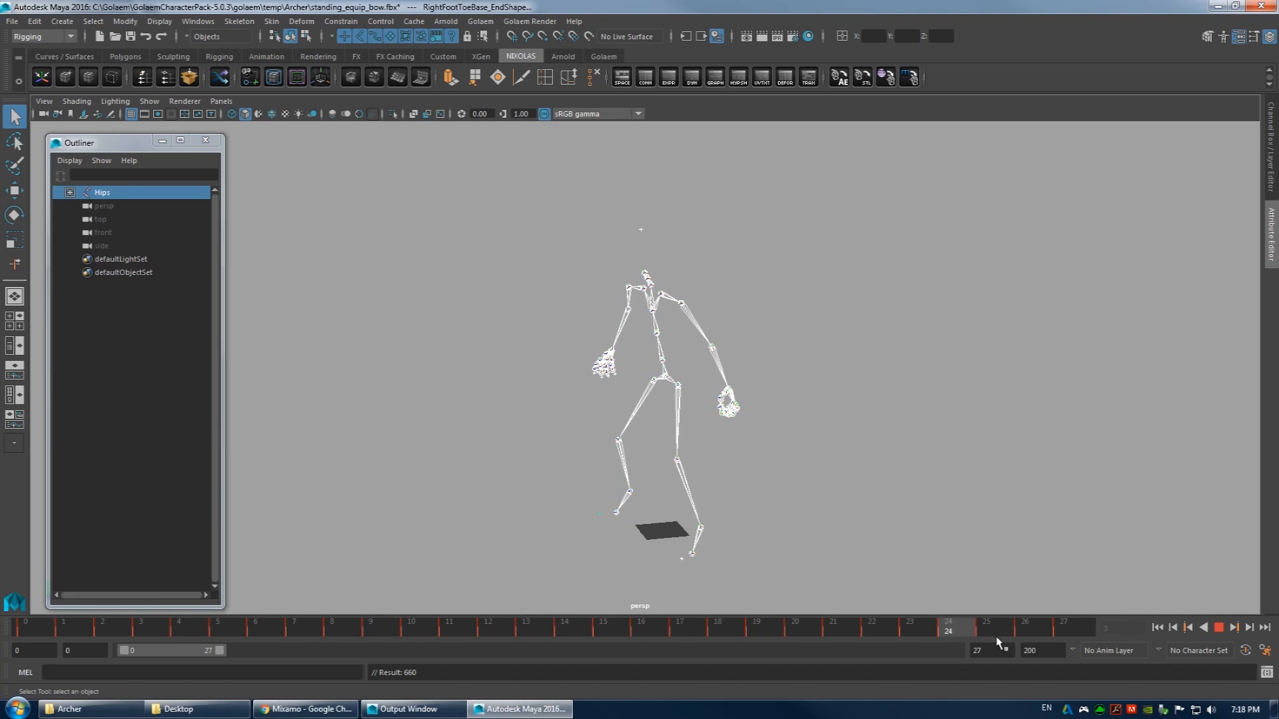
pyautogui.click(1157, 626)
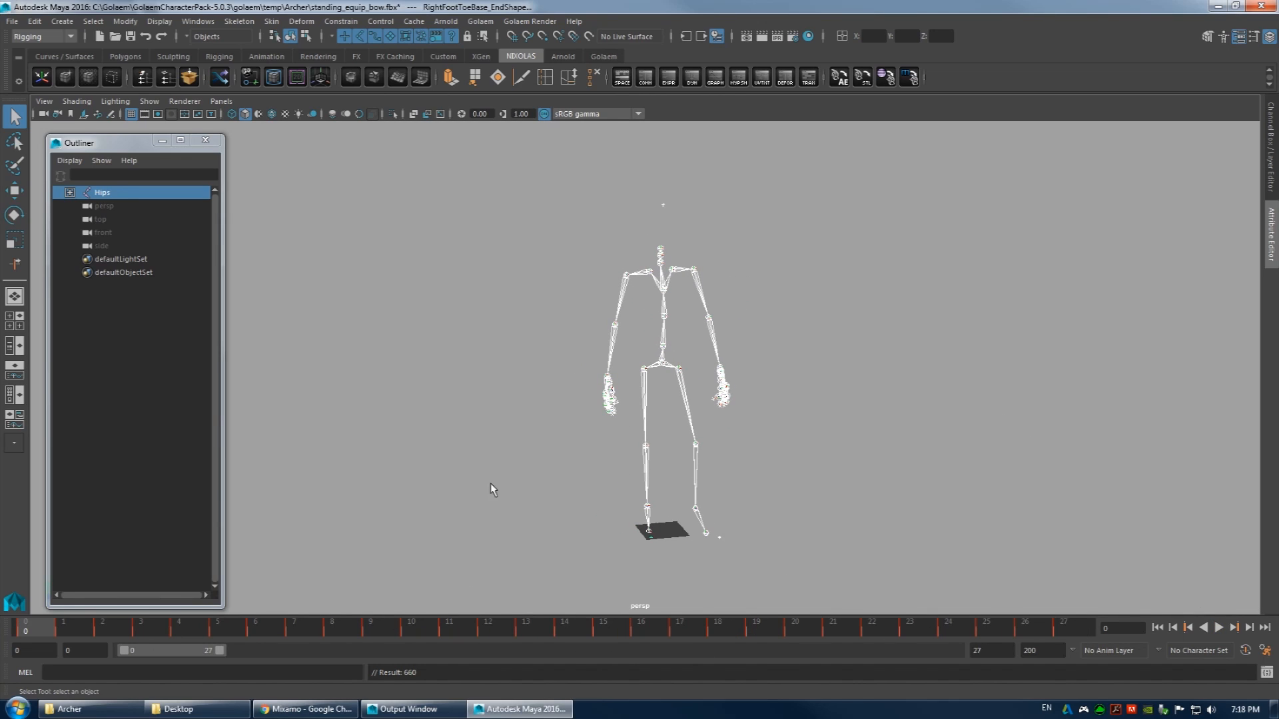
# - Open the Golaem Character Maker and place its window beside the skeleton so both are in view
pyautogui.keyDown('alt'); pyautogui.moveTo(539, 237); pyautogui.dragTo(468, 258); pyautogui.keyUp('alt')
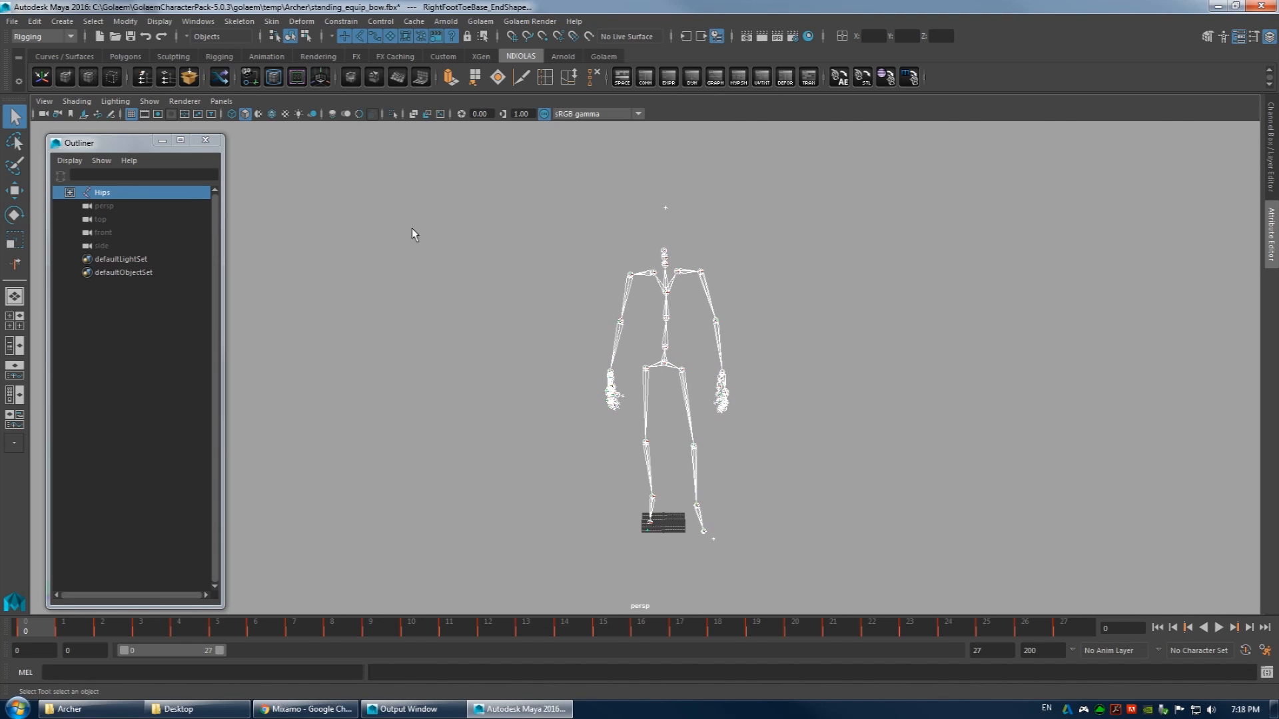
pyautogui.click(604, 56)
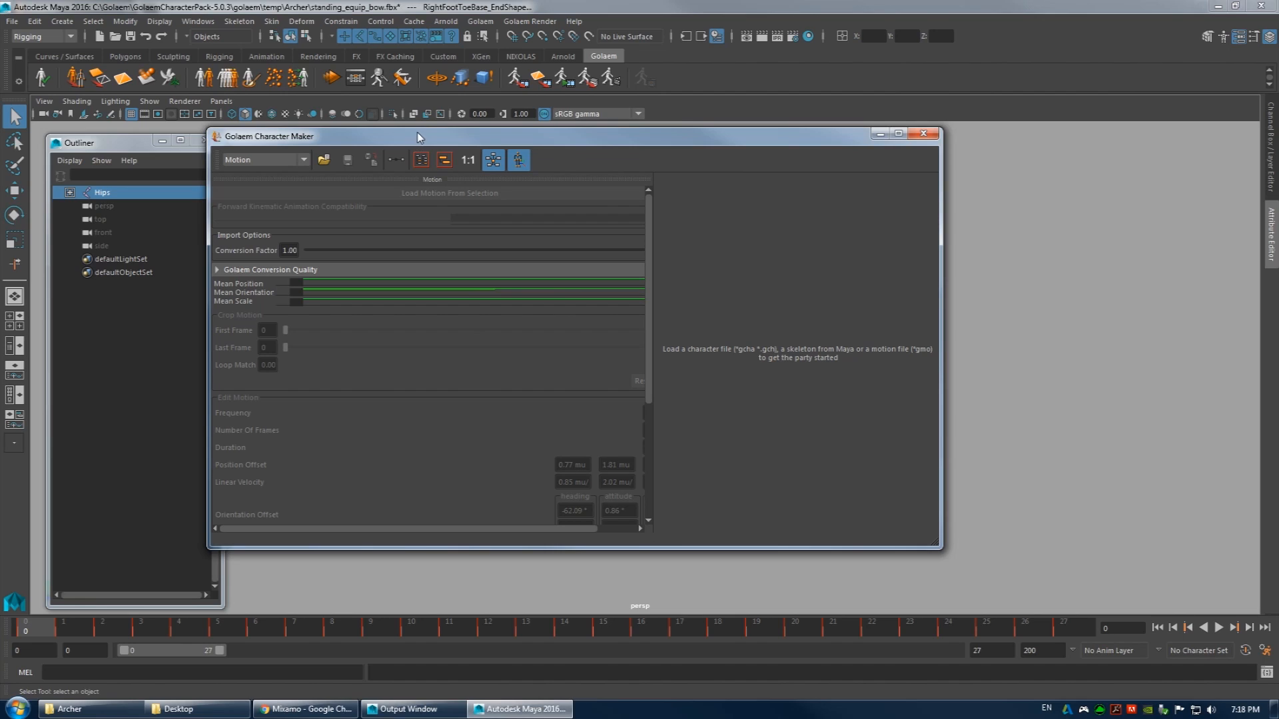
pyautogui.moveTo(426, 134); pyautogui.dragTo(432, 135)
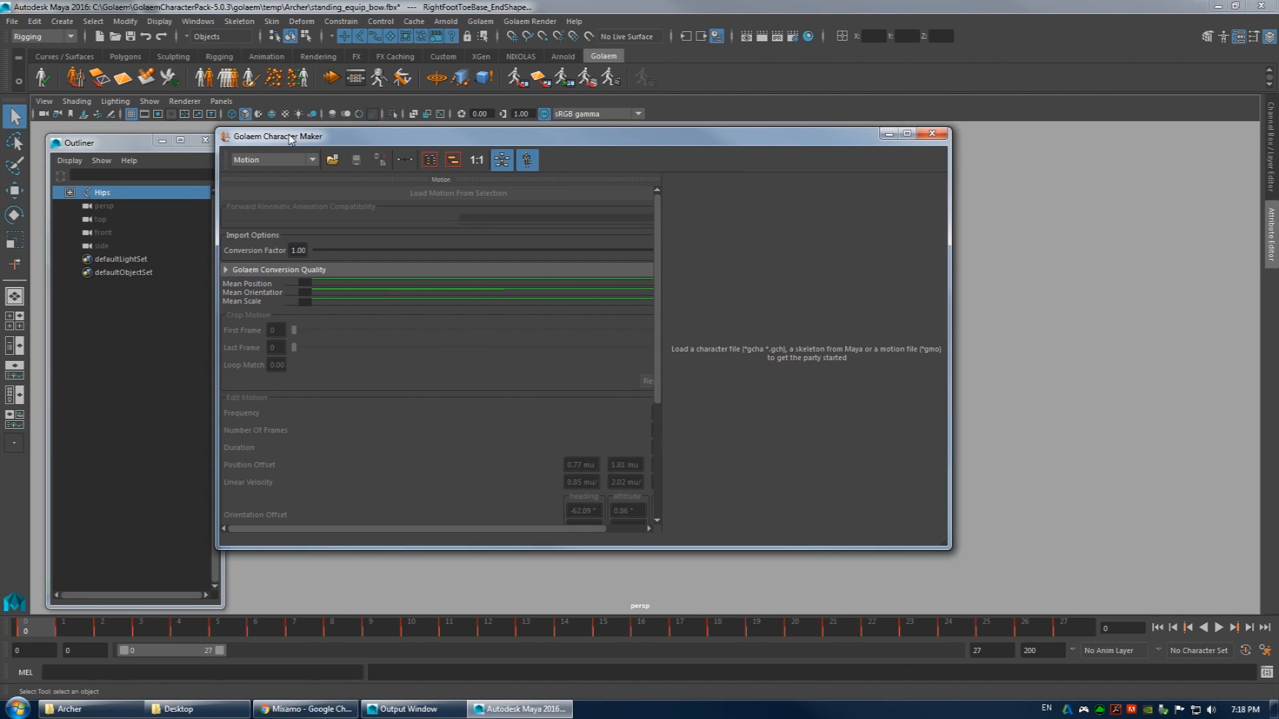
pyautogui.doubleClick(283, 133)
pyautogui.moveTo(493, 6); pyautogui.dragTo(996, 88)
pyautogui.moveTo(711, 85); pyautogui.dragTo(829, 98)
pyautogui.keyDown('alt'); pyautogui.moveTo(531, 288); pyautogui.dragTo(336, 276, button='middle'); pyautogui.keyUp('alt')
pyautogui.keyDown('alt'); pyautogui.moveTo(336, 275); pyautogui.dragTo(540, 286, button='right'); pyautogui.keyUp('alt')
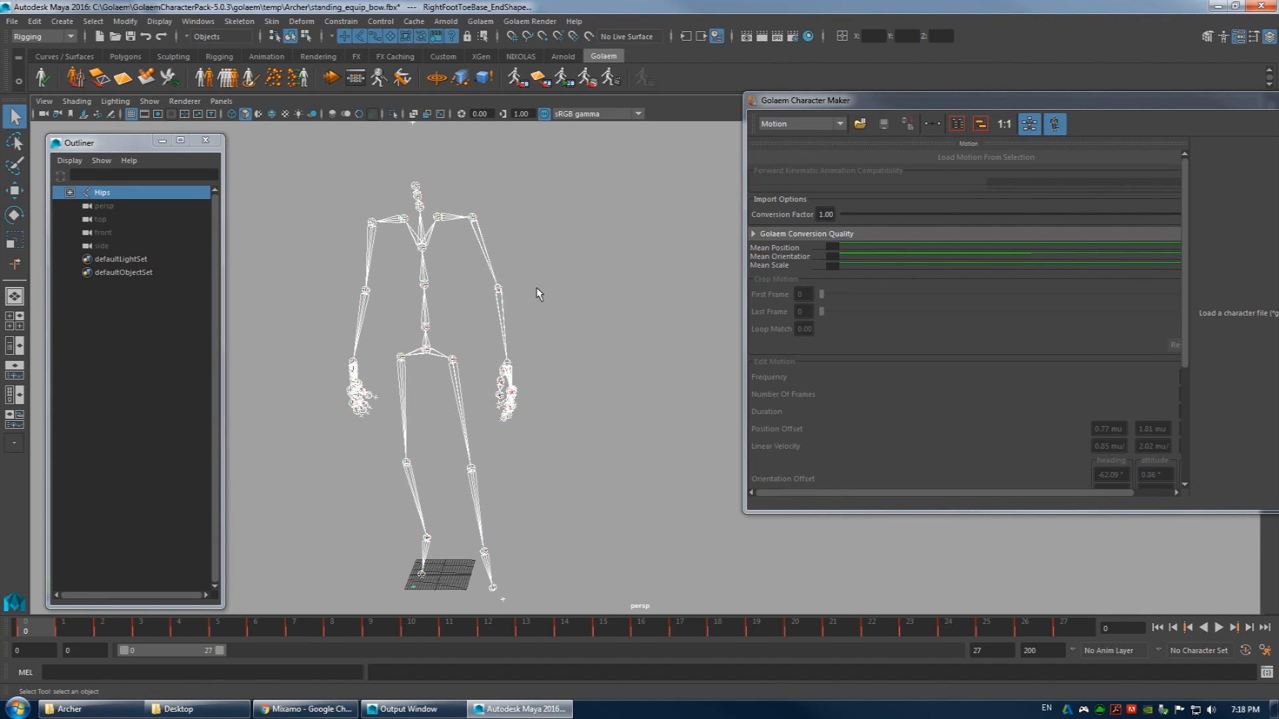
# - Examine the skeleton's starting pose, including arms and legs, from several angles
pyautogui.keyDown('alt'); pyautogui.moveTo(541, 286); pyautogui.dragTo(497, 272); pyautogui.keyUp('alt')
pyautogui.keyDown('alt'); pyautogui.moveTo(516, 318); pyautogui.dragTo(517, 250, button='middle'); pyautogui.keyUp('alt')
pyautogui.keyDown('alt'); pyautogui.moveTo(517, 251); pyautogui.dragTo(457, 271, button='right'); pyautogui.keyUp('alt')
pyautogui.keyDown('alt'); pyautogui.moveTo(465, 281); pyautogui.dragTo(523, 308, button='middle'); pyautogui.keyUp('alt')
pyautogui.keyDown('alt'); pyautogui.moveTo(413, 308); pyautogui.dragTo(513, 290, button='right'); pyautogui.keyUp('alt')
pyautogui.keyDown('alt'); pyautogui.moveTo(531, 393); pyautogui.dragTo(541, 358); pyautogui.keyUp('alt')
pyautogui.keyDown('alt'); pyautogui.moveTo(540, 158); pyautogui.dragTo(576, 159); pyautogui.keyUp('alt')
pyautogui.keyDown('alt'); pyautogui.moveTo(633, 253); pyautogui.dragTo(538, 169); pyautogui.keyUp('alt')
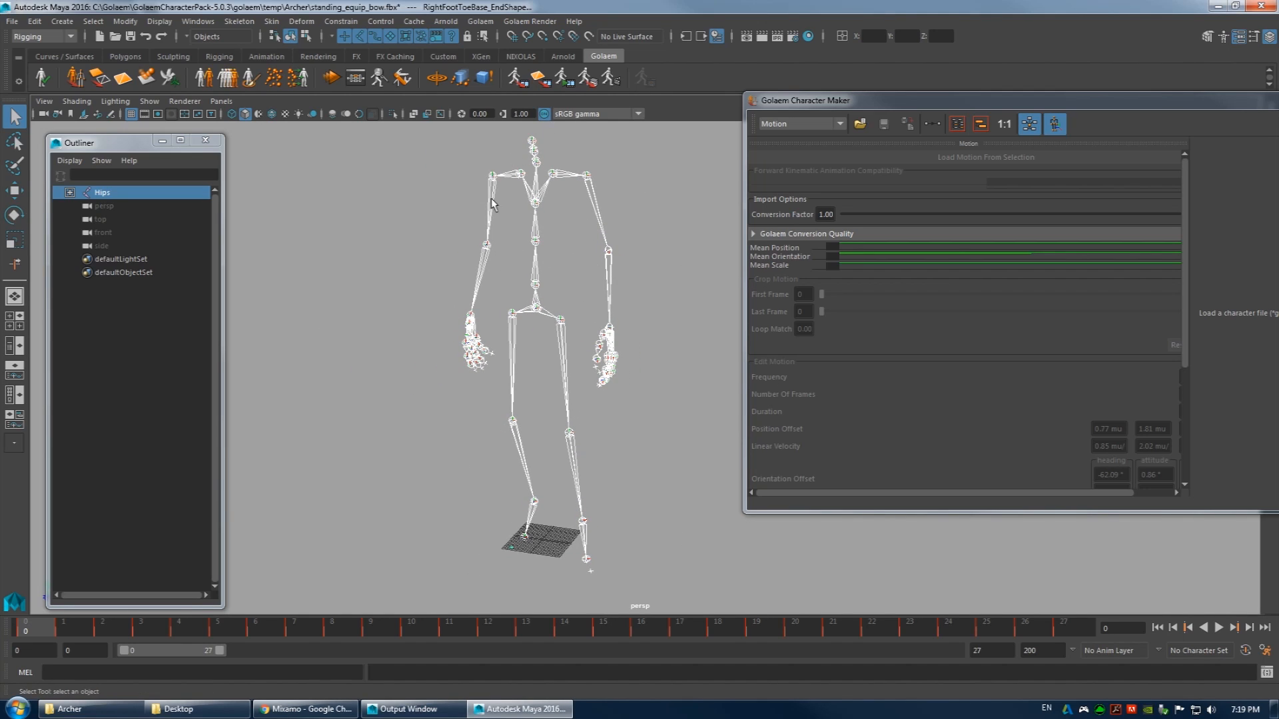
pyautogui.keyDown('alt'); pyautogui.moveTo(611, 197); pyautogui.dragTo(605, 183); pyautogui.keyUp('alt')
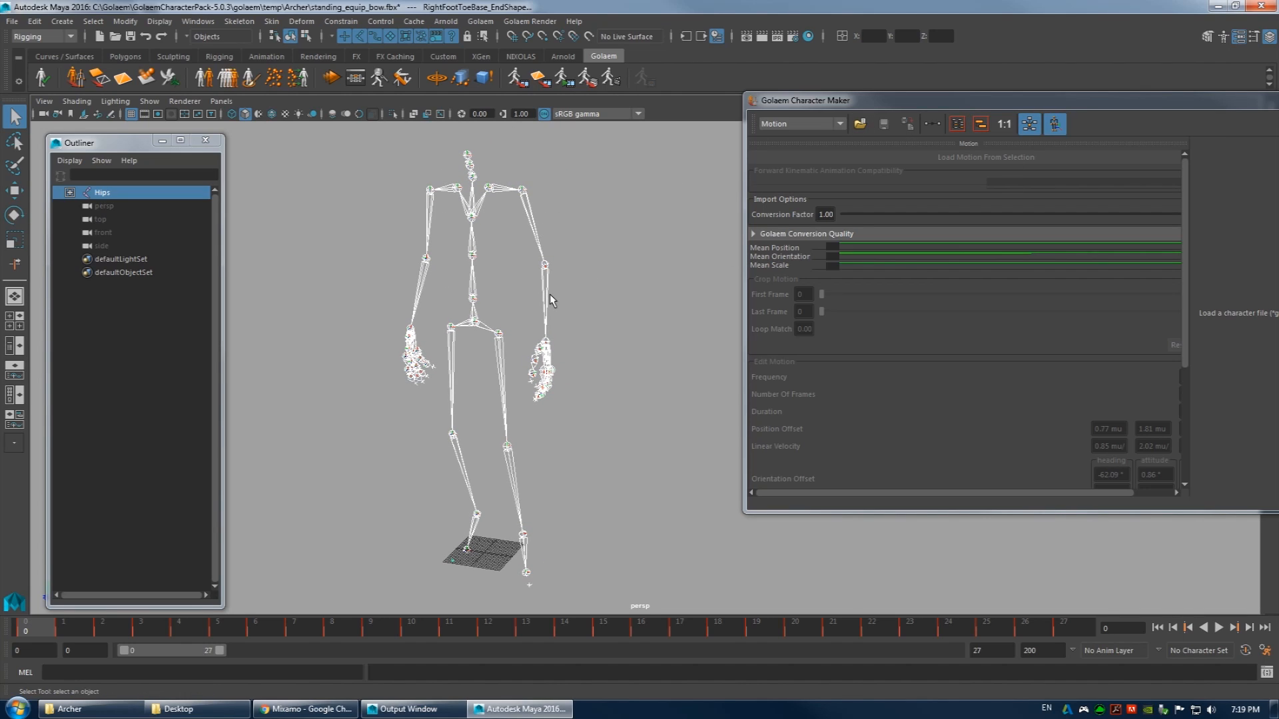
pyautogui.keyDown('alt'); pyautogui.moveTo(547, 248); pyautogui.dragTo(549, 260); pyautogui.keyUp('alt')
# - Reposition the Character Maker beside the skeleton and switch it to Character mode
pyautogui.moveTo(816, 101); pyautogui.dragTo(713, 98)
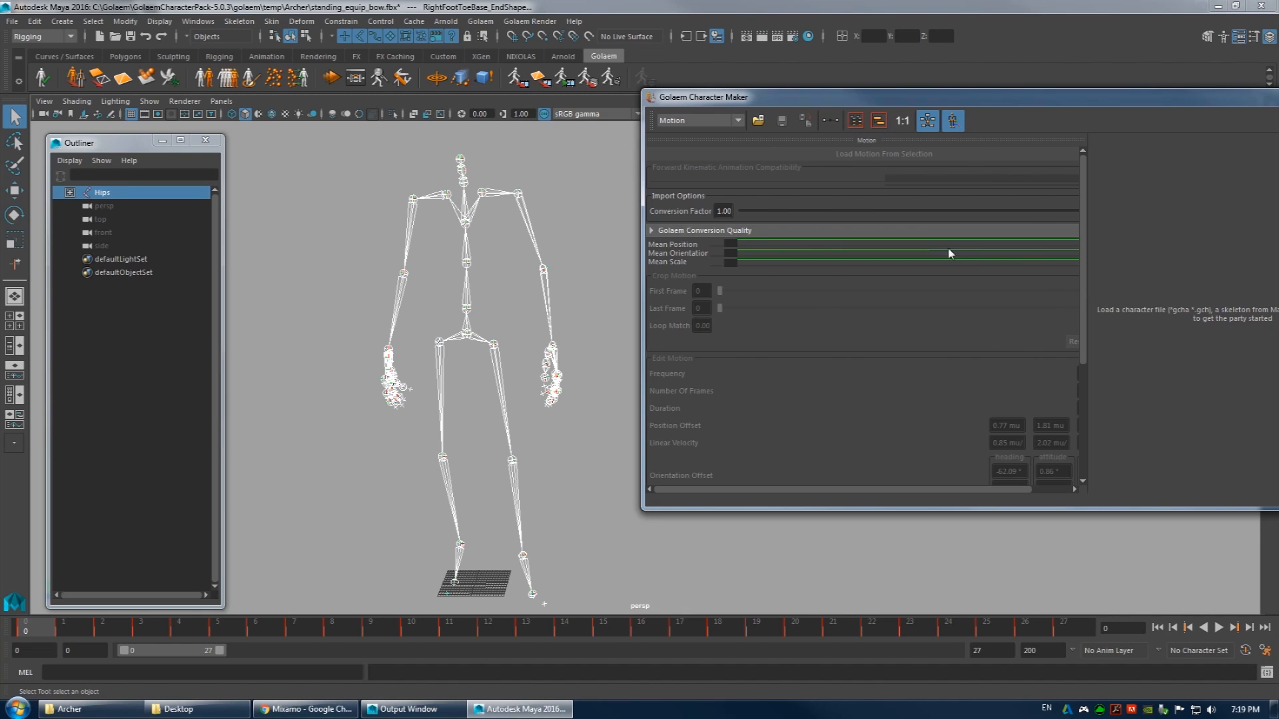
pyautogui.keyDown('alt'); pyautogui.moveTo(633, 196); pyautogui.dragTo(467, 191, button='middle'); pyautogui.keyUp('alt')
pyautogui.moveTo(703, 97); pyautogui.dragTo(582, 153)
pyautogui.click(586, 177)
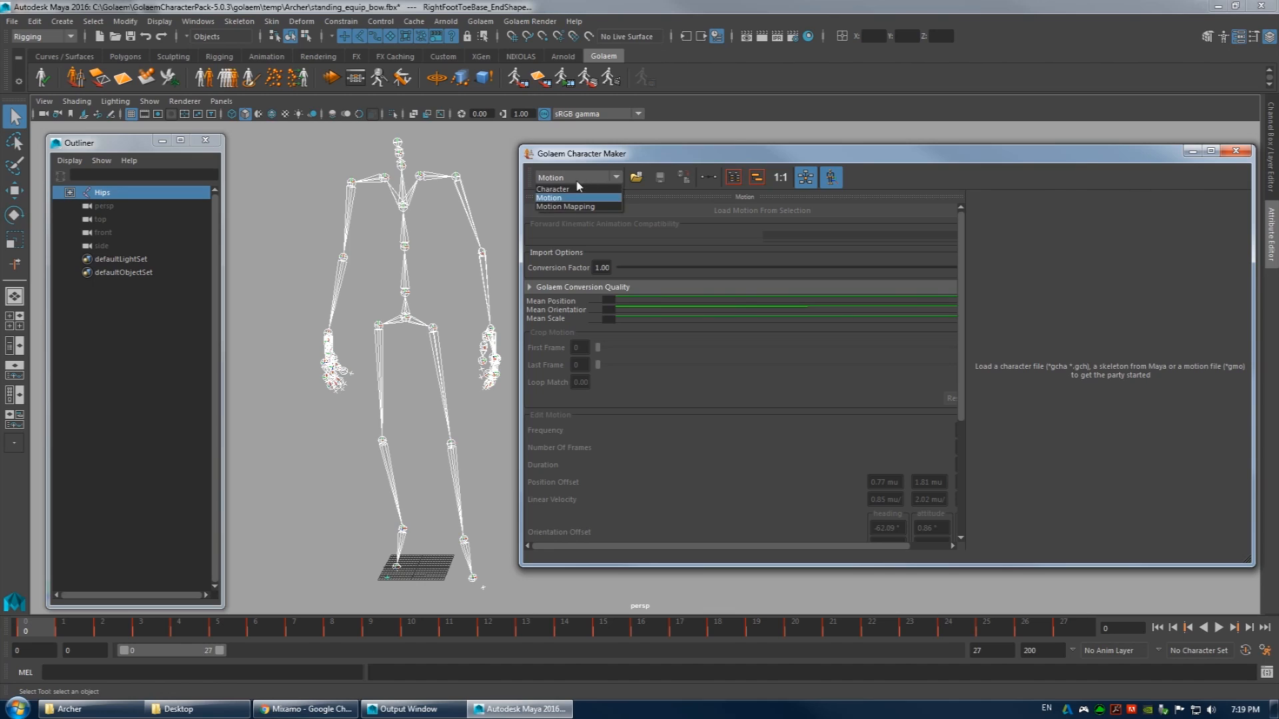
pyautogui.click(553, 190)
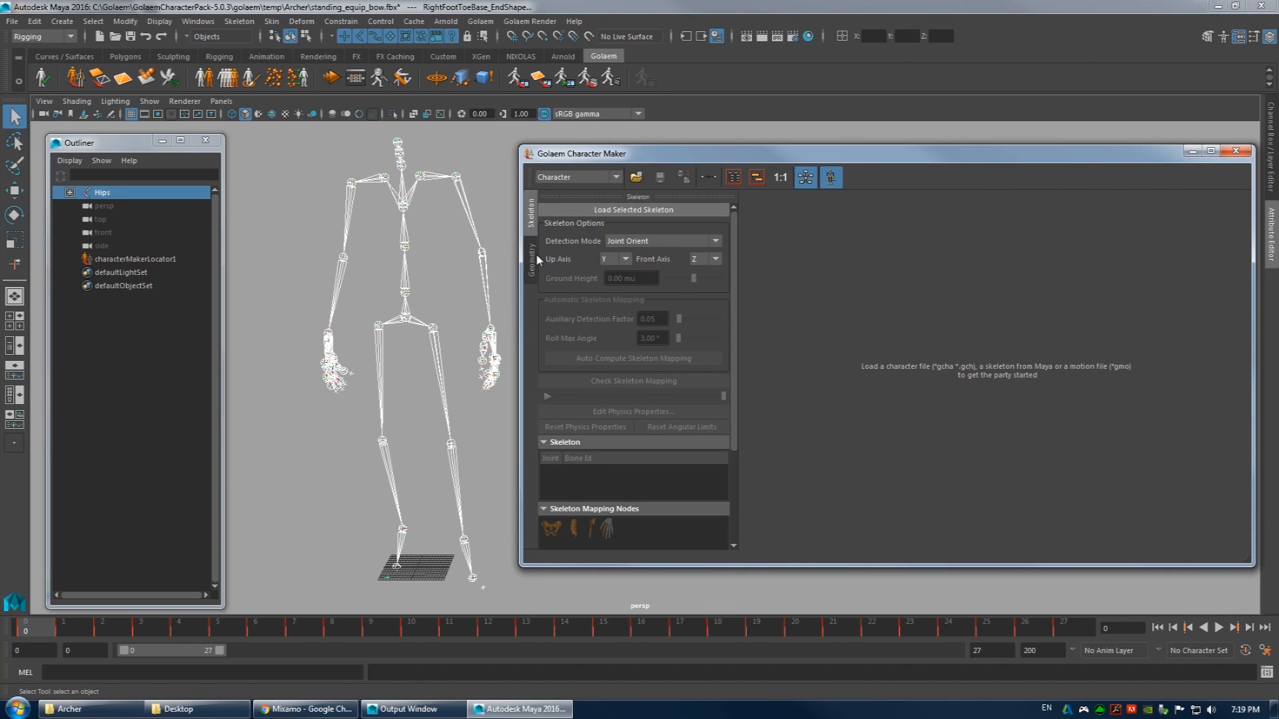
# - Select only the Hips root joint and load its skeleton with up axis Y and front axis Z
pyautogui.click(581, 210)
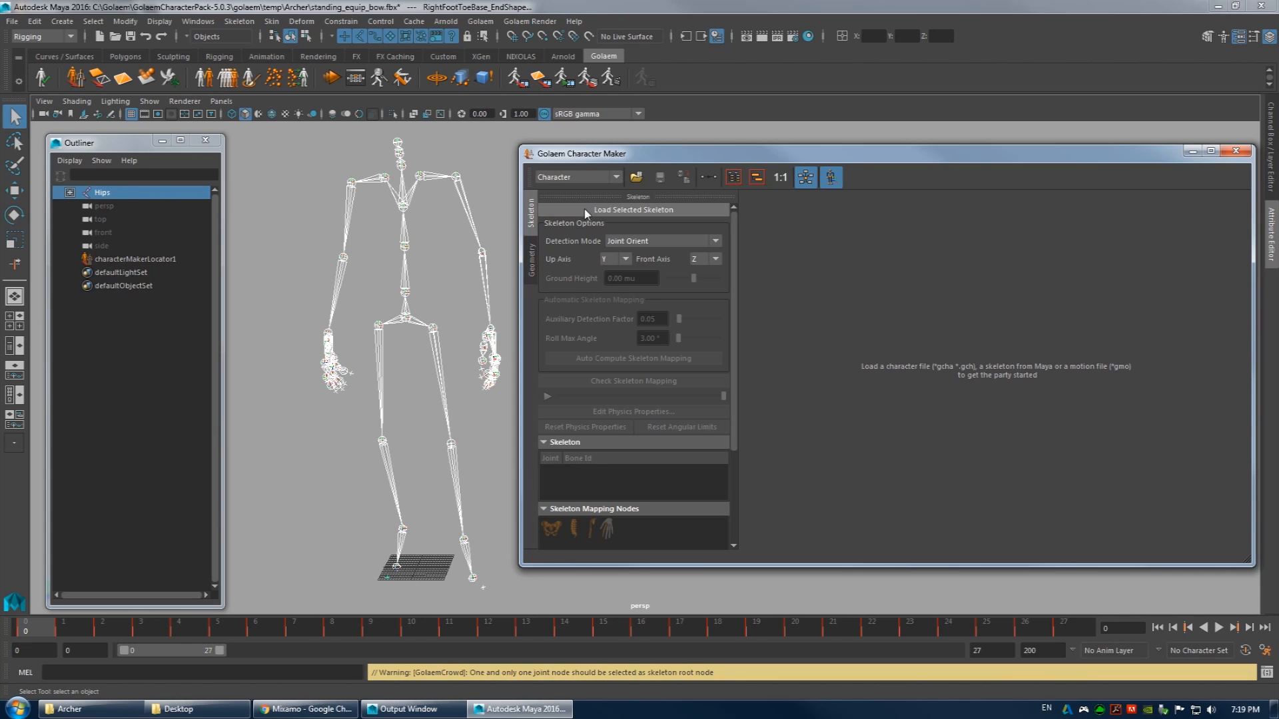
pyautogui.click(118, 194)
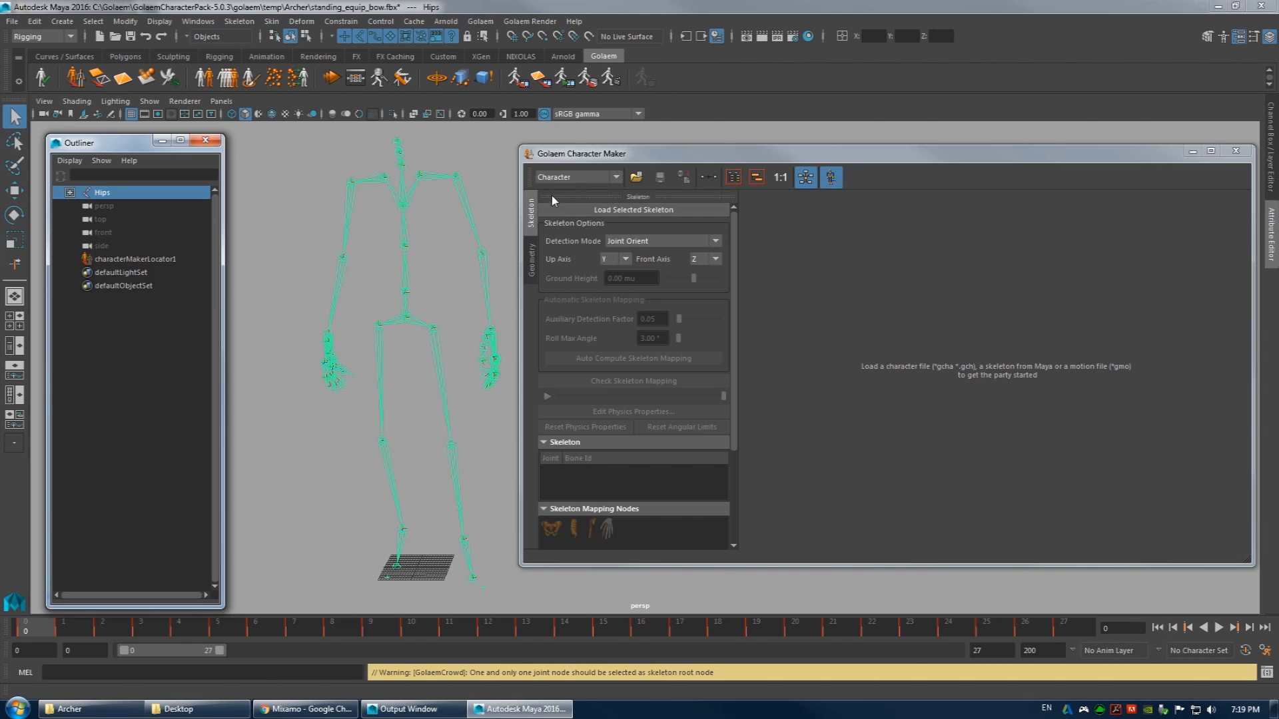
pyautogui.click(600, 209)
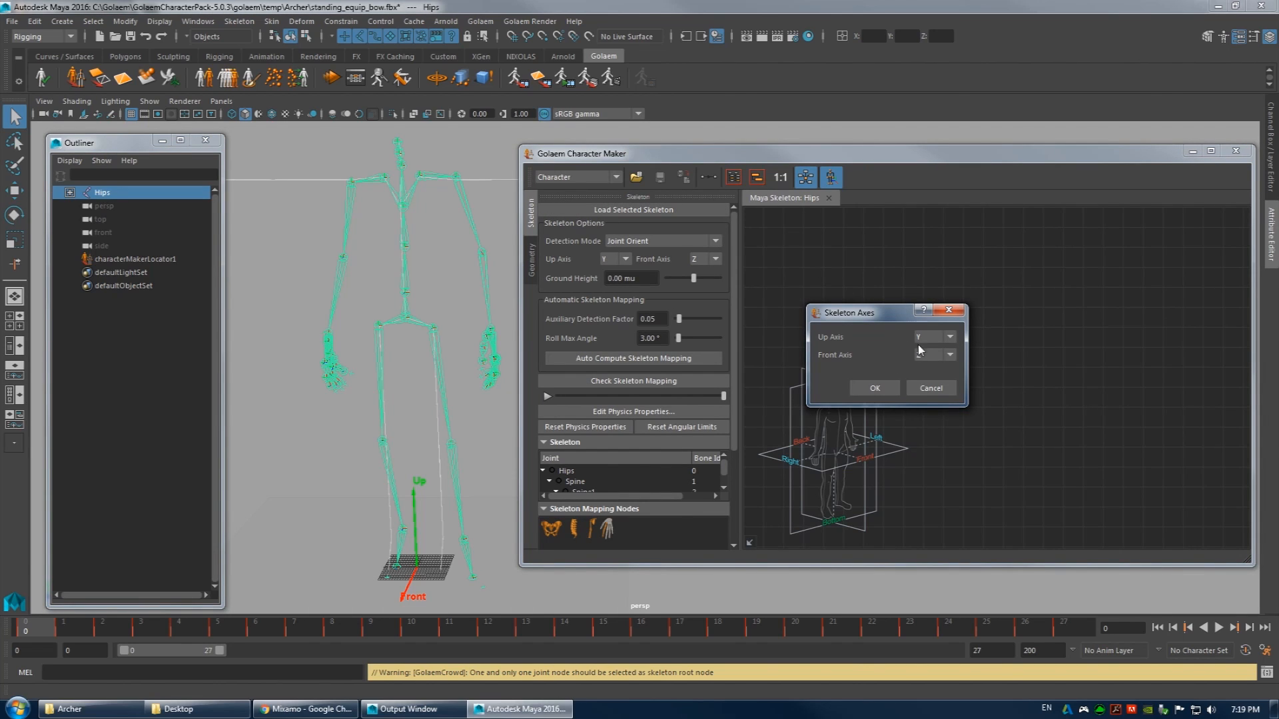
pyautogui.keyDown('alt'); pyautogui.moveTo(328, 373); pyautogui.dragTo(393, 343); pyautogui.keyUp('alt')
pyautogui.keyDown('alt'); pyautogui.moveTo(393, 343); pyautogui.dragTo(272, 232, button='middle'); pyautogui.keyUp('alt')
pyautogui.scroll(-2, 484, 573)
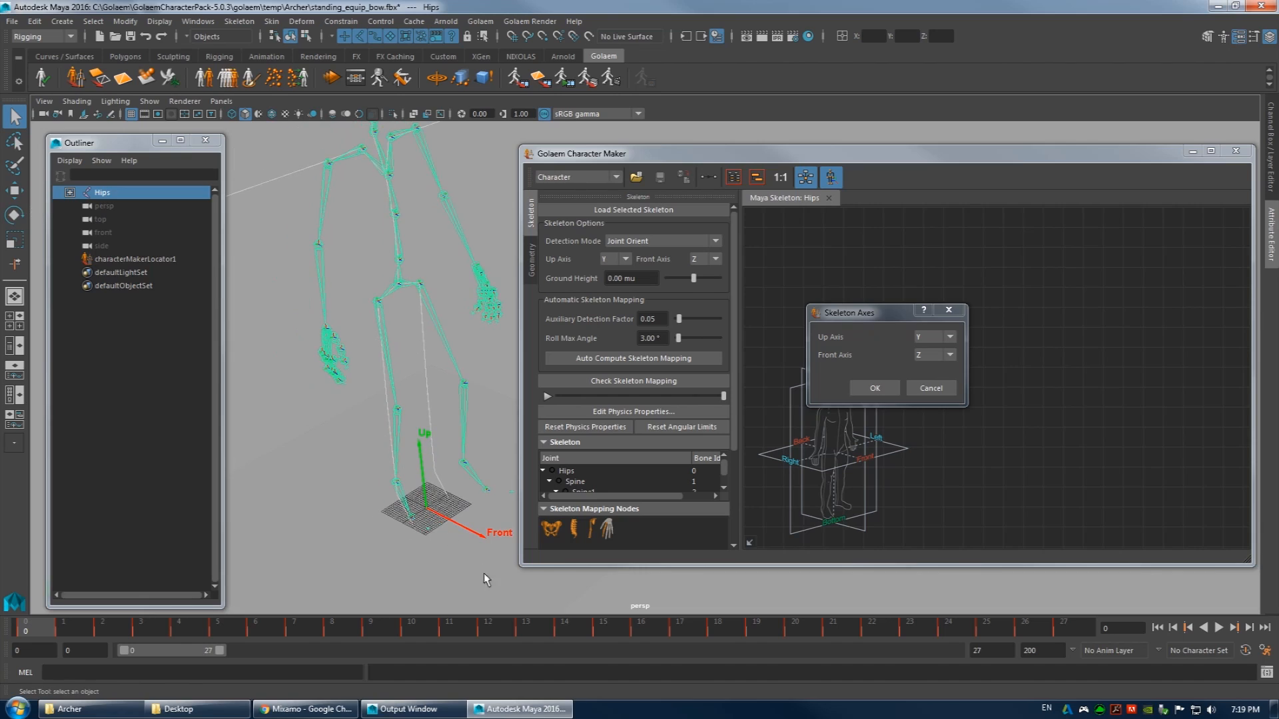
pyautogui.click(875, 388)
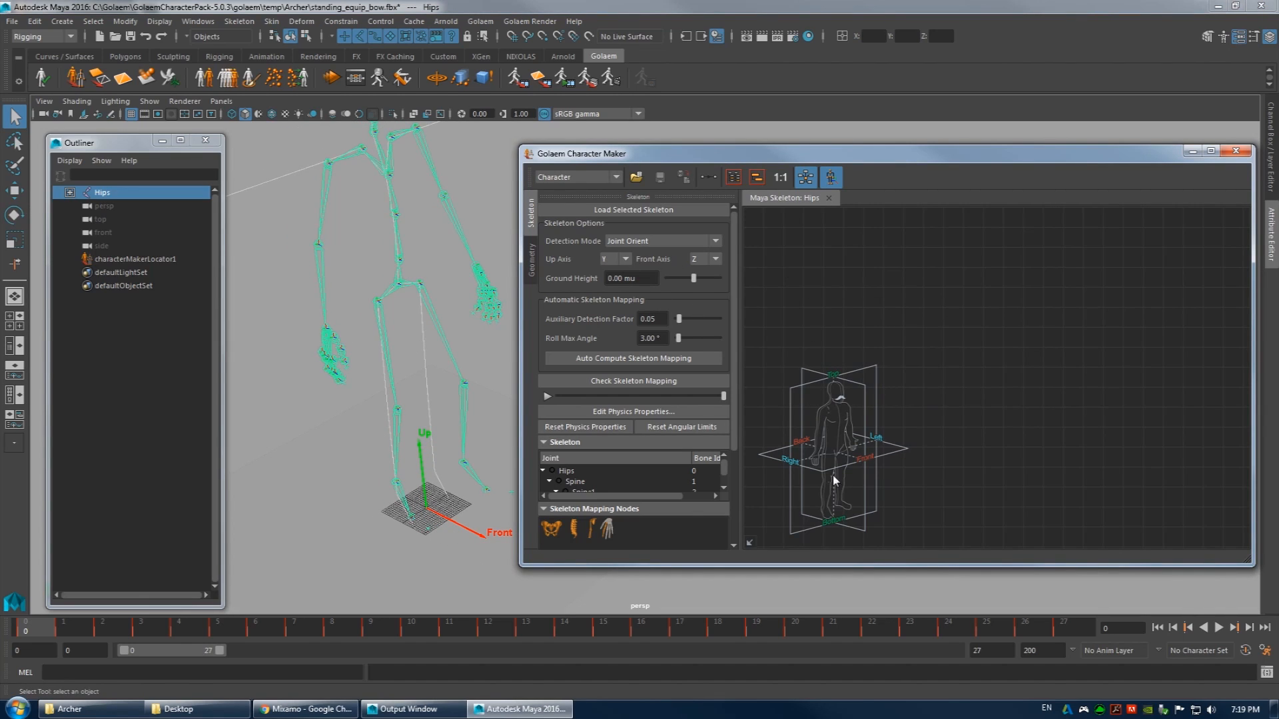
# - Auto-compute the skeleton mapping and bring the whole mapping node graph into view
pyautogui.keyDown('alt'); pyautogui.moveTo(485, 289); pyautogui.dragTo(428, 242); pyautogui.keyUp('alt')
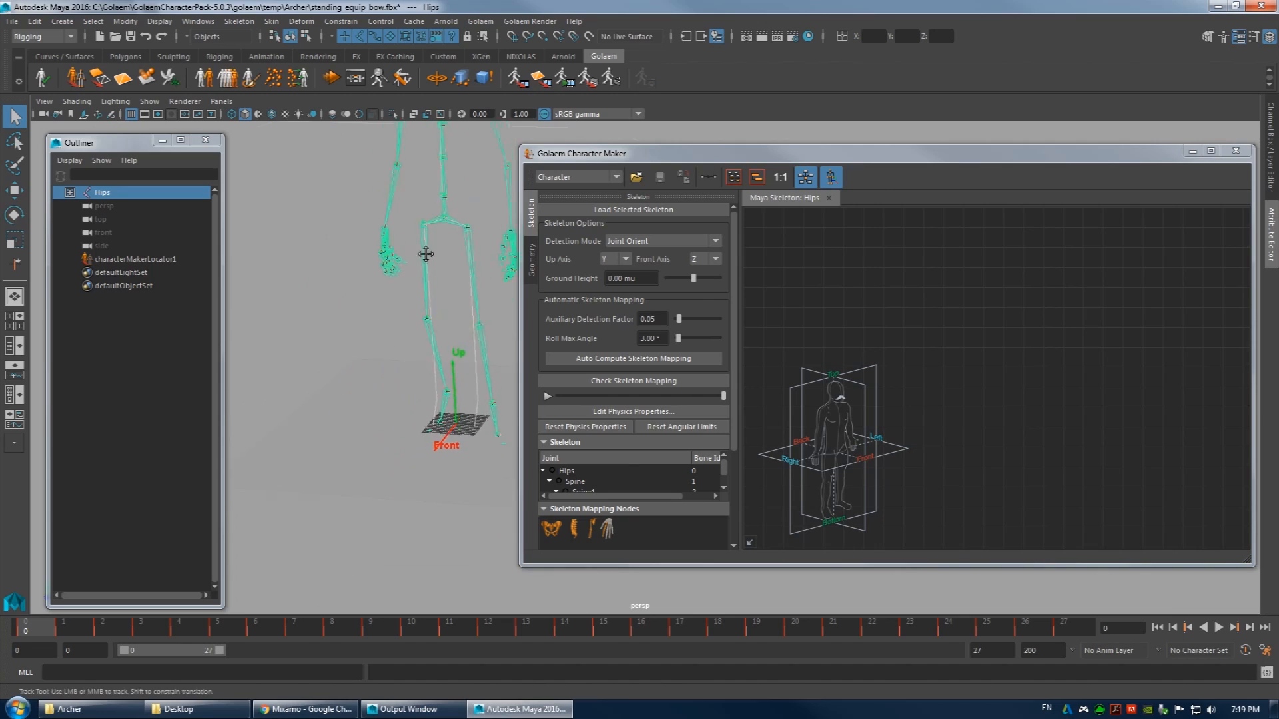
pyautogui.keyDown('alt'); pyautogui.moveTo(428, 242); pyautogui.dragTo(447, 332, button='middle'); pyautogui.keyUp('alt')
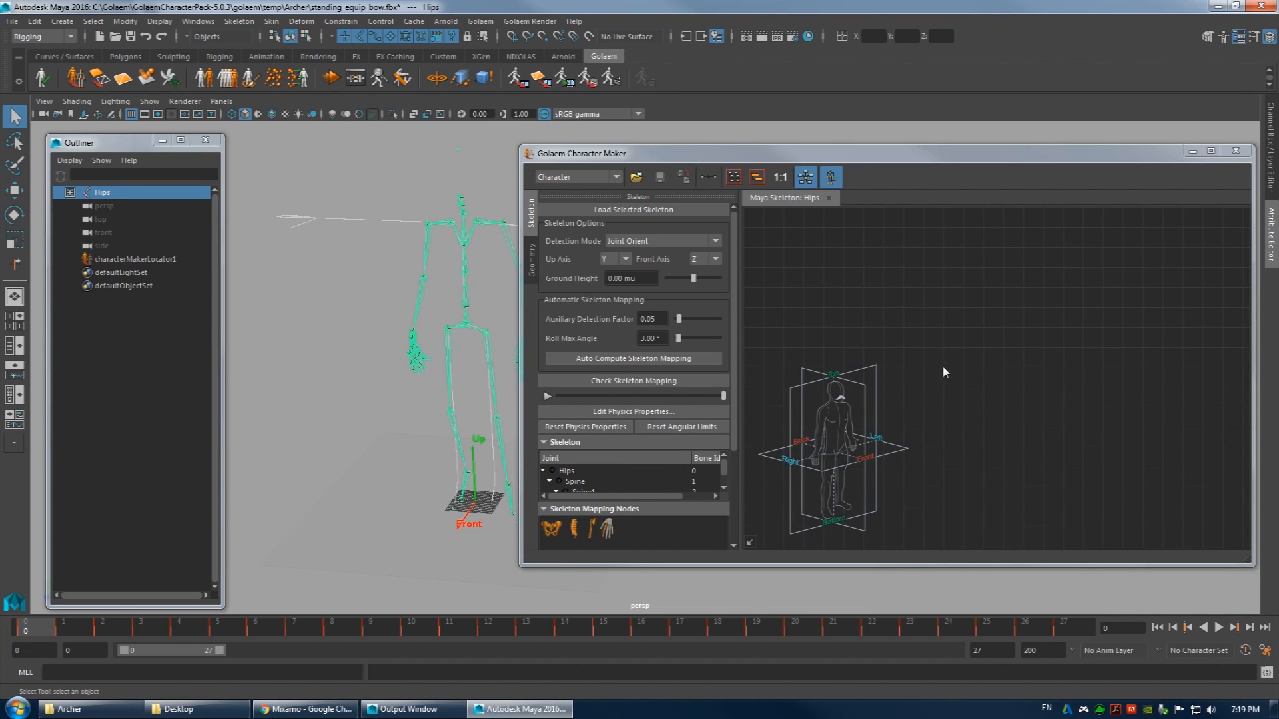
pyautogui.click(634, 359)
pyautogui.keyDown('alt'); pyautogui.moveTo(899, 298); pyautogui.dragTo(945, 428, button='middle'); pyautogui.keyUp('alt')
pyautogui.keyDown('alt'); pyautogui.moveTo(945, 429); pyautogui.dragTo(793, 370, button='right'); pyautogui.keyUp('alt')
# - Examine how the generated body shapes line up with the skeleton's joints
pyautogui.keyDown('alt'); pyautogui.moveTo(429, 305); pyautogui.dragTo(342, 340, button='middle'); pyautogui.keyUp('alt')
pyautogui.keyDown('alt'); pyautogui.moveTo(341, 338); pyautogui.dragTo(391, 323, button='right'); pyautogui.keyUp('alt')
pyautogui.keyDown('alt'); pyautogui.moveTo(391, 322); pyautogui.dragTo(333, 320); pyautogui.keyUp('alt')
pyautogui.keyDown('alt'); pyautogui.moveTo(334, 320); pyautogui.dragTo(453, 287, button='middle'); pyautogui.keyUp('alt')
pyautogui.keyDown('alt'); pyautogui.moveTo(452, 287); pyautogui.dragTo(355, 282, button='right'); pyautogui.keyUp('alt')
pyautogui.keyDown('alt'); pyautogui.moveTo(355, 282); pyautogui.dragTo(334, 228); pyautogui.keyUp('alt')
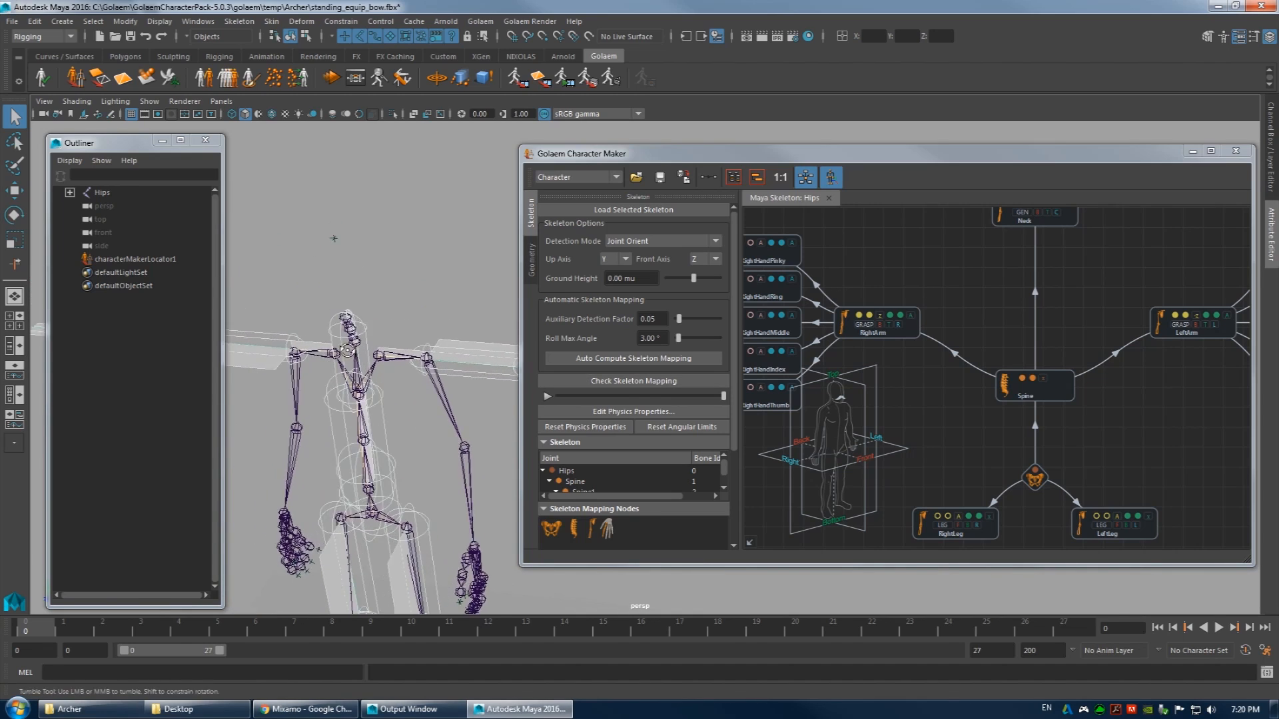
pyautogui.keyDown('alt'); pyautogui.moveTo(343, 349); pyautogui.dragTo(369, 360); pyautogui.keyUp('alt')
pyautogui.keyDown('alt'); pyautogui.moveTo(363, 327); pyautogui.dragTo(381, 155, button='middle'); pyautogui.keyUp('alt')
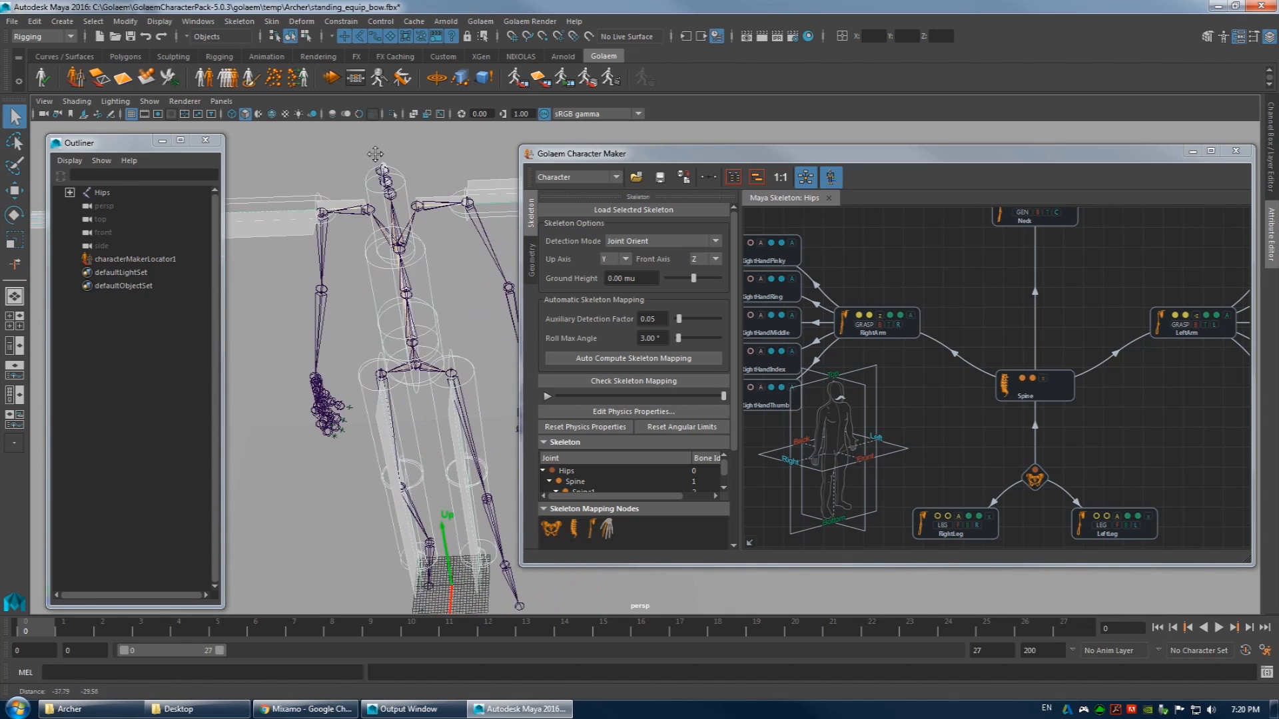
# - Minimize the Character Maker and compare the T-pose mapping shapes with the posed legs, torso and arms
pyautogui.click(1192, 152)
pyautogui.press('f')
pyautogui.keyDown('alt'); pyautogui.moveTo(785, 182); pyautogui.dragTo(645, 234); pyautogui.keyUp('alt')
pyautogui.keyDown('alt'); pyautogui.moveTo(533, 248); pyautogui.dragTo(603, 233, button='right'); pyautogui.keyUp('alt')
pyautogui.keyDown('alt'); pyautogui.moveTo(603, 220); pyautogui.dragTo(733, 176); pyautogui.keyUp('alt')
pyautogui.keyDown('alt'); pyautogui.moveTo(632, 237); pyautogui.dragTo(753, 194); pyautogui.keyUp('alt')
pyautogui.keyDown('alt'); pyautogui.moveTo(753, 194); pyautogui.dragTo(809, 232, button='middle'); pyautogui.keyUp('alt')
pyautogui.keyDown('alt'); pyautogui.moveTo(809, 232); pyautogui.dragTo(689, 191, button='right'); pyautogui.keyUp('alt')
pyautogui.keyDown('alt'); pyautogui.moveTo(690, 191); pyautogui.dragTo(633, 241, button='middle'); pyautogui.keyUp('alt')
pyautogui.keyDown('alt'); pyautogui.moveTo(632, 241); pyautogui.dragTo(742, 255, button='right'); pyautogui.keyUp('alt')
pyautogui.keyDown('alt'); pyautogui.moveTo(652, 369); pyautogui.dragTo(622, 354); pyautogui.keyUp('alt')
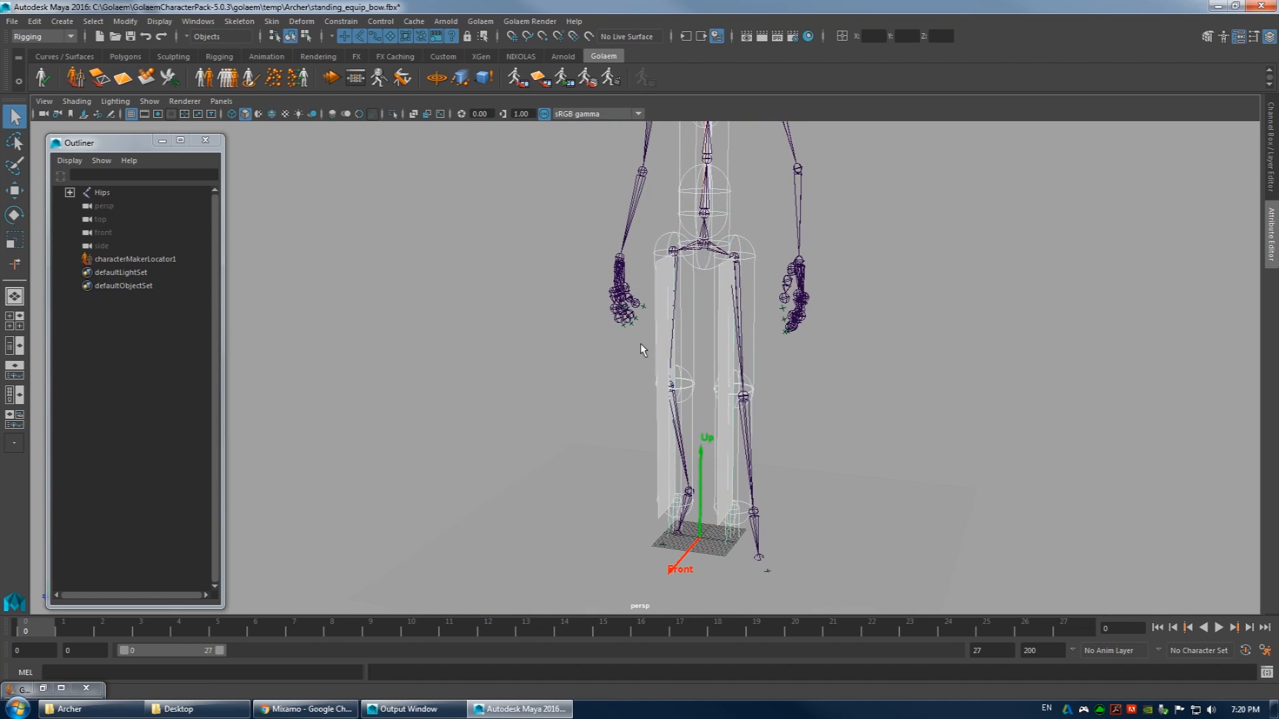
pyautogui.keyDown('alt'); pyautogui.moveTo(711, 376); pyautogui.dragTo(799, 600, button='middle'); pyautogui.keyUp('alt')
pyautogui.keyDown('alt'); pyautogui.moveTo(711, 433); pyautogui.dragTo(815, 389, button='right'); pyautogui.keyUp('alt')
pyautogui.keyDown('alt'); pyautogui.moveTo(816, 390); pyautogui.dragTo(678, 284, button='middle'); pyautogui.keyUp('alt')
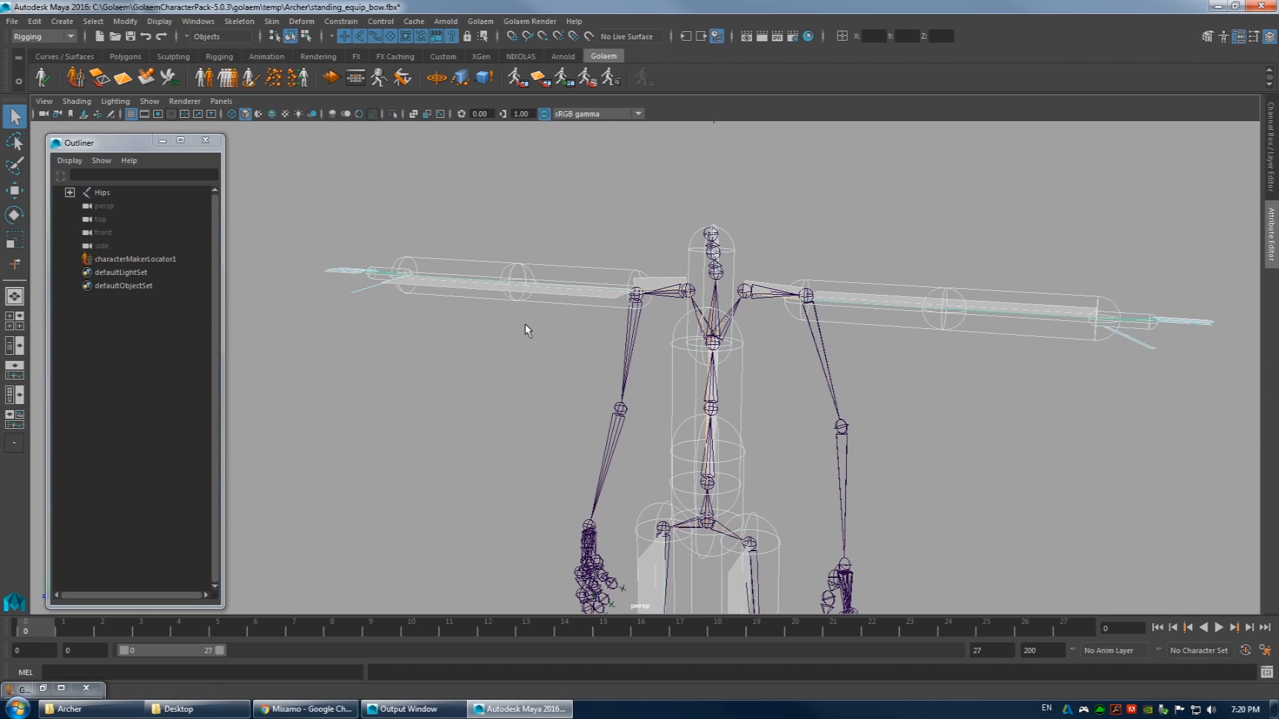
# - Check the orientation planes of both arms from above and from opposite sides
pyautogui.keyDown('alt'); pyautogui.moveTo(527, 331); pyautogui.dragTo(701, 333); pyautogui.keyUp('alt')
pyautogui.keyDown('alt'); pyautogui.moveTo(713, 294); pyautogui.dragTo(728, 363, button='middle'); pyautogui.keyUp('alt')
pyautogui.keyDown('alt'); pyautogui.moveTo(812, 418); pyautogui.dragTo(767, 316); pyautogui.keyUp('alt')
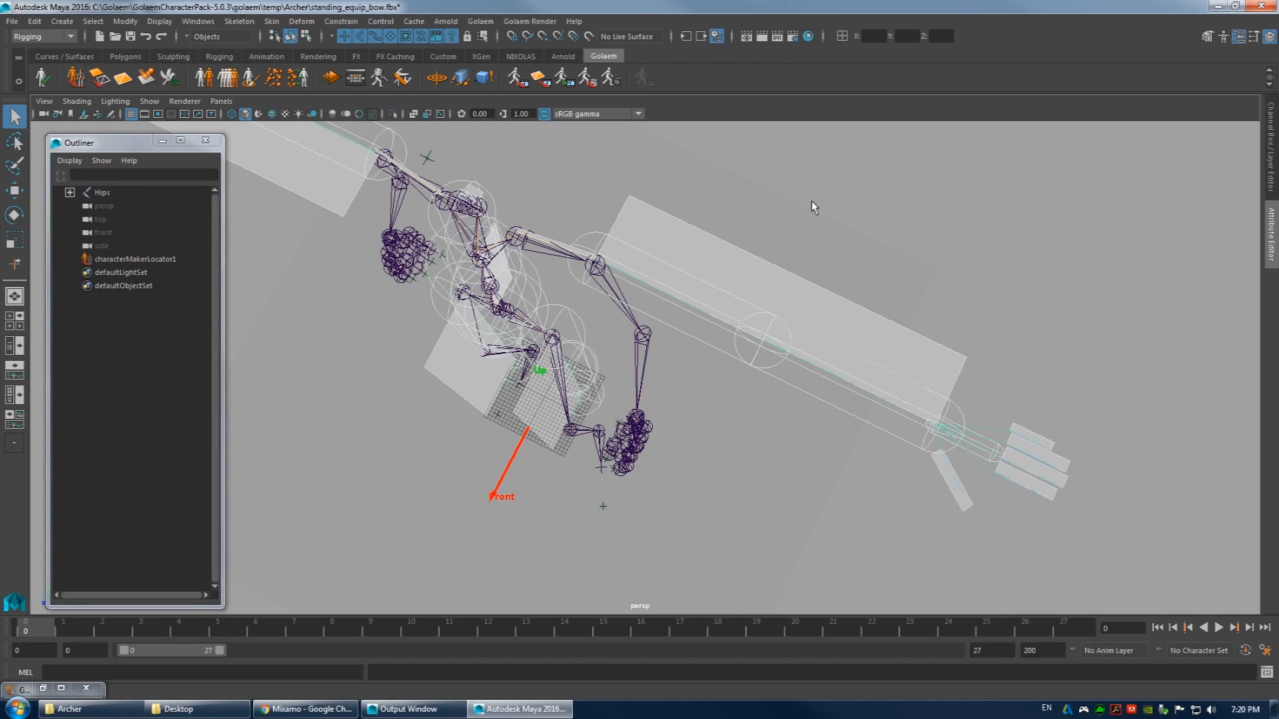
pyautogui.keyDown('alt'); pyautogui.moveTo(818, 260); pyautogui.dragTo(705, 302); pyautogui.keyUp('alt')
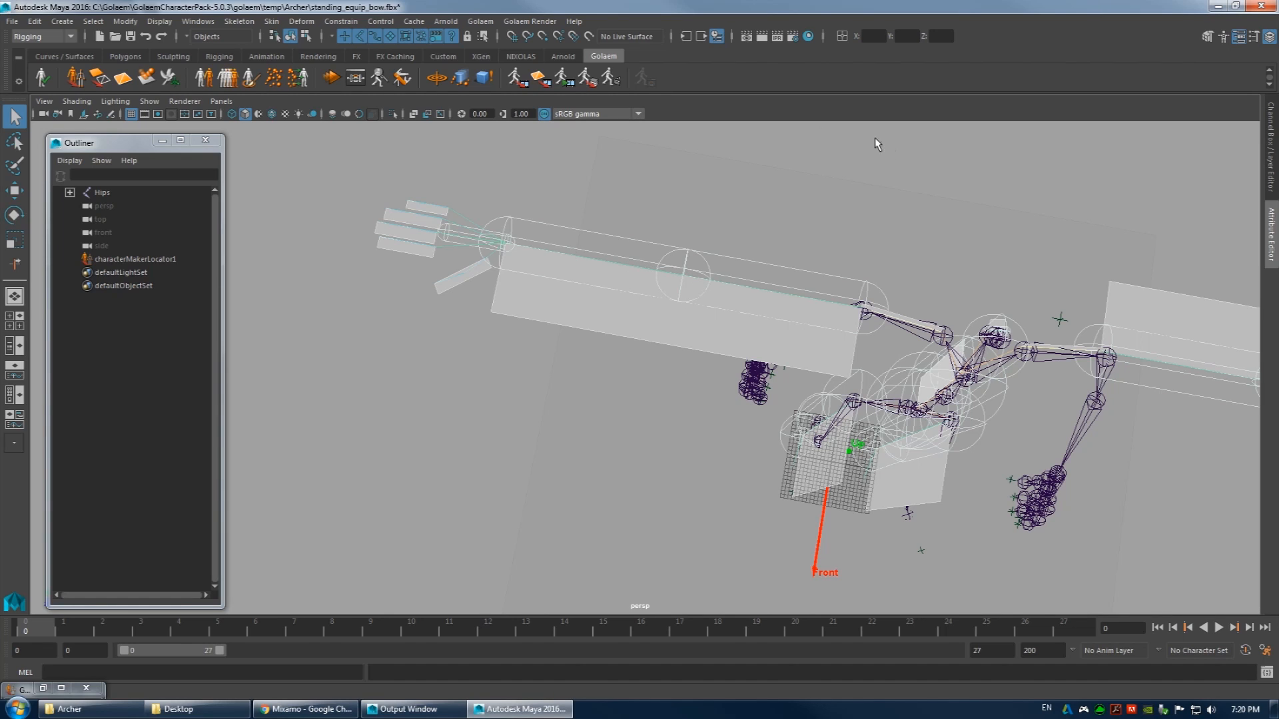
pyautogui.keyDown('alt'); pyautogui.moveTo(521, 321); pyautogui.dragTo(602, 266); pyautogui.keyUp('alt')
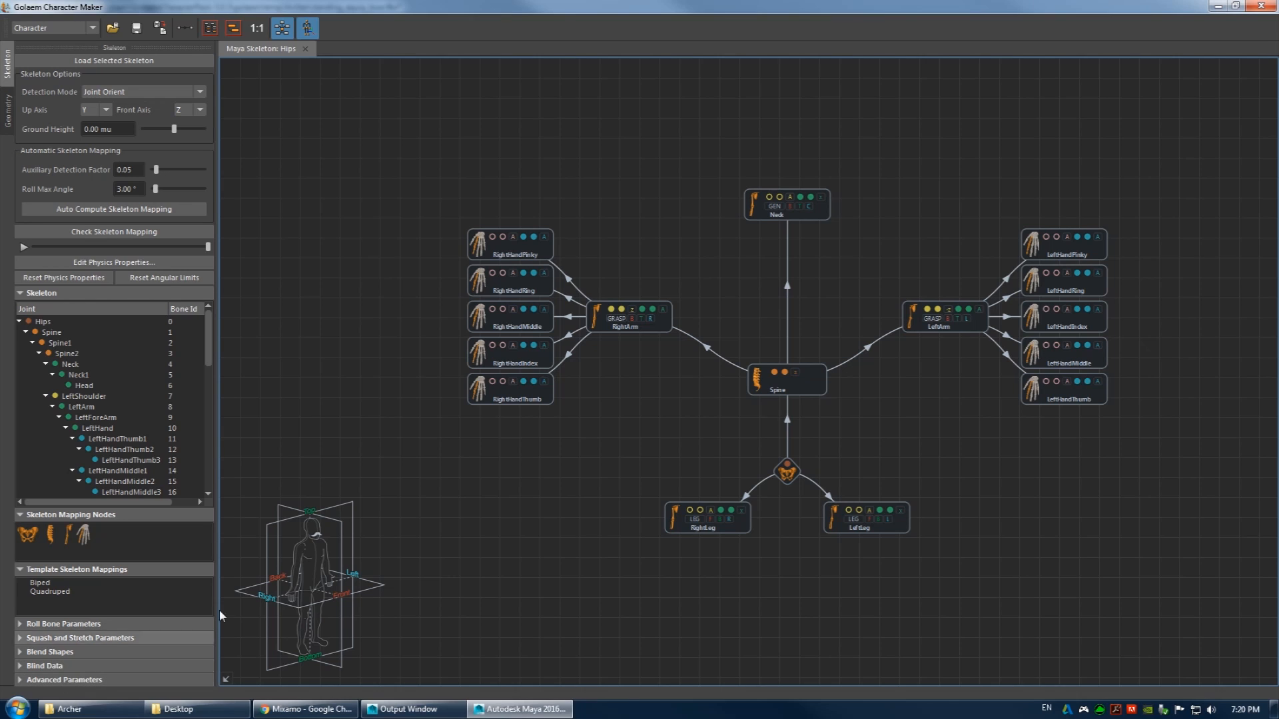
# - Restore the Character Maker beside the viewport and inspect the right arm's orientation plane from several angles
pyautogui.click(44, 688)
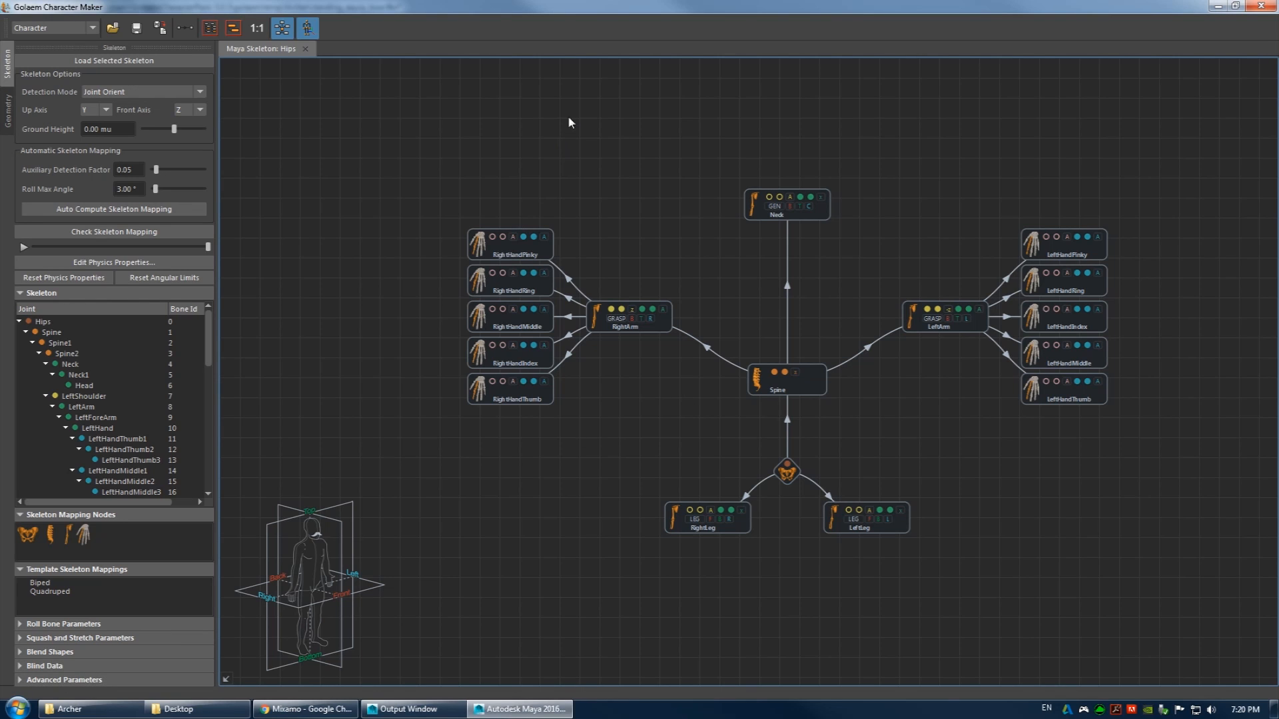
pyautogui.moveTo(647, 7); pyautogui.dragTo(1020, 142)
pyautogui.keyDown('alt'); pyautogui.moveTo(457, 283); pyautogui.dragTo(430, 223); pyautogui.keyUp('alt')
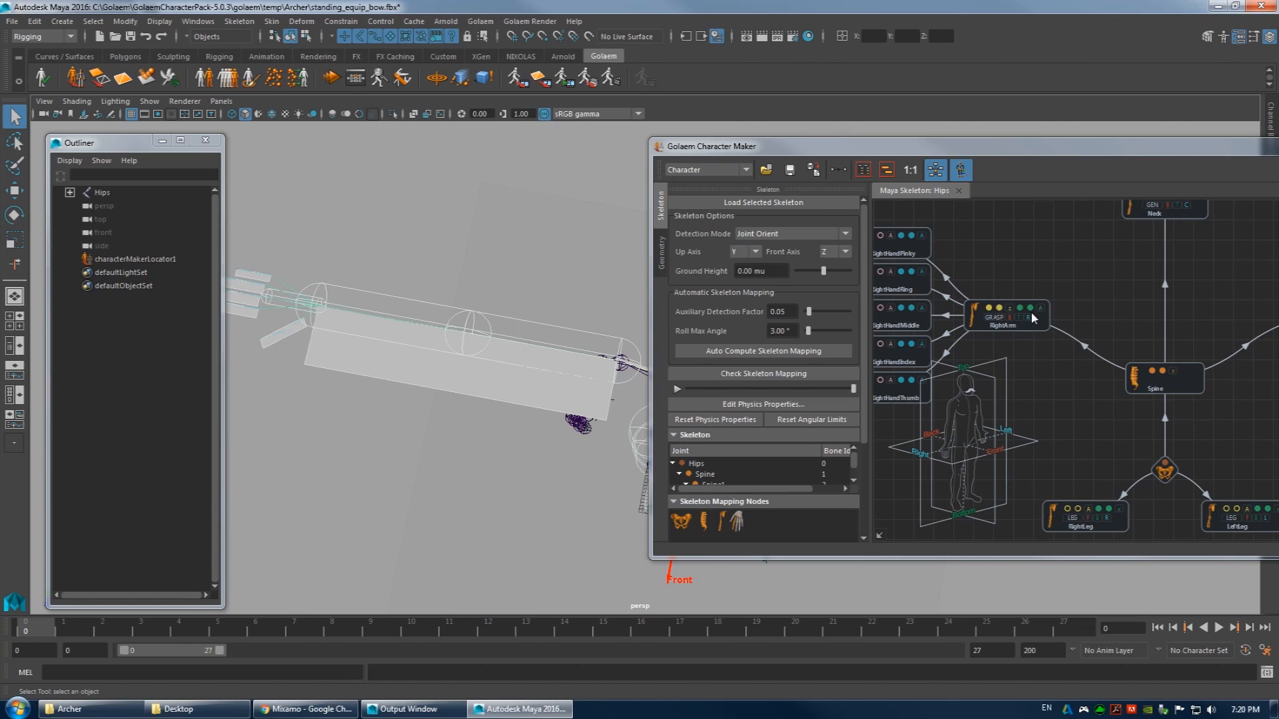
pyautogui.keyDown('alt'); pyautogui.moveTo(483, 413); pyautogui.dragTo(500, 309); pyautogui.keyUp('alt')
pyautogui.keyDown('alt'); pyautogui.moveTo(611, 368); pyautogui.dragTo(616, 267, button='middle'); pyautogui.keyUp('alt')
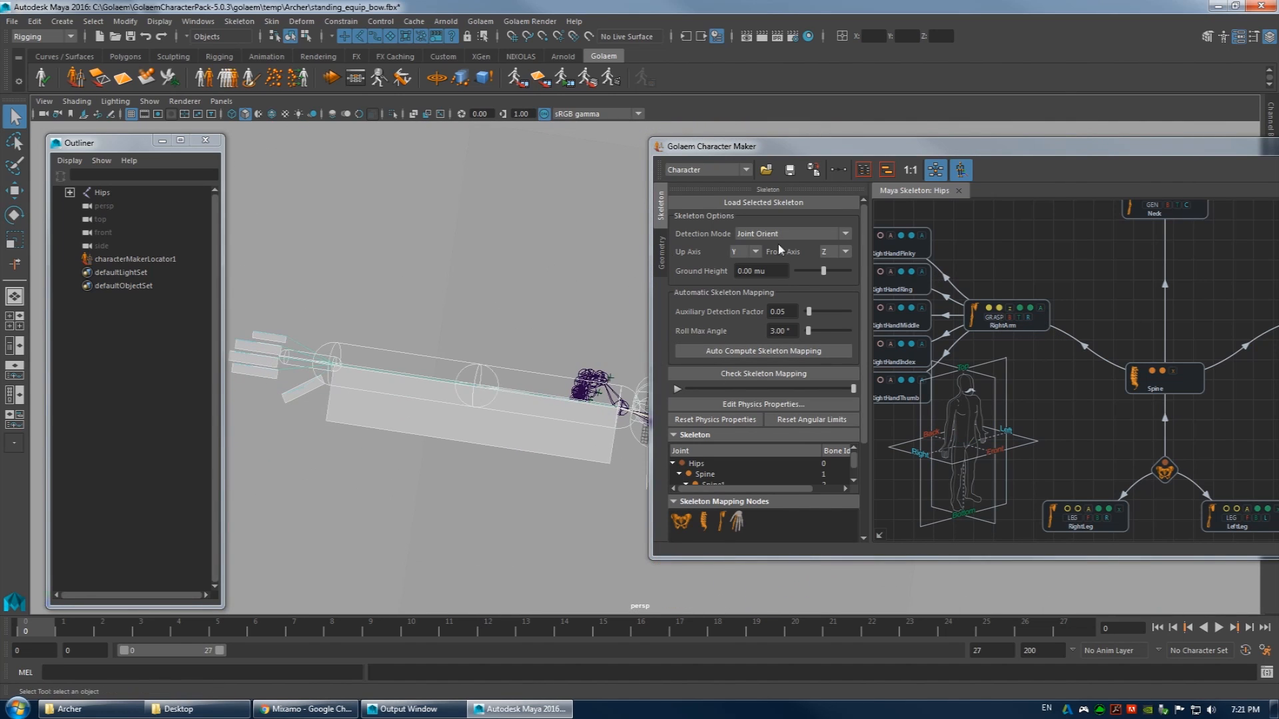
pyautogui.keyDown('alt'); pyautogui.moveTo(496, 374); pyautogui.dragTo(408, 329); pyautogui.keyUp('alt')
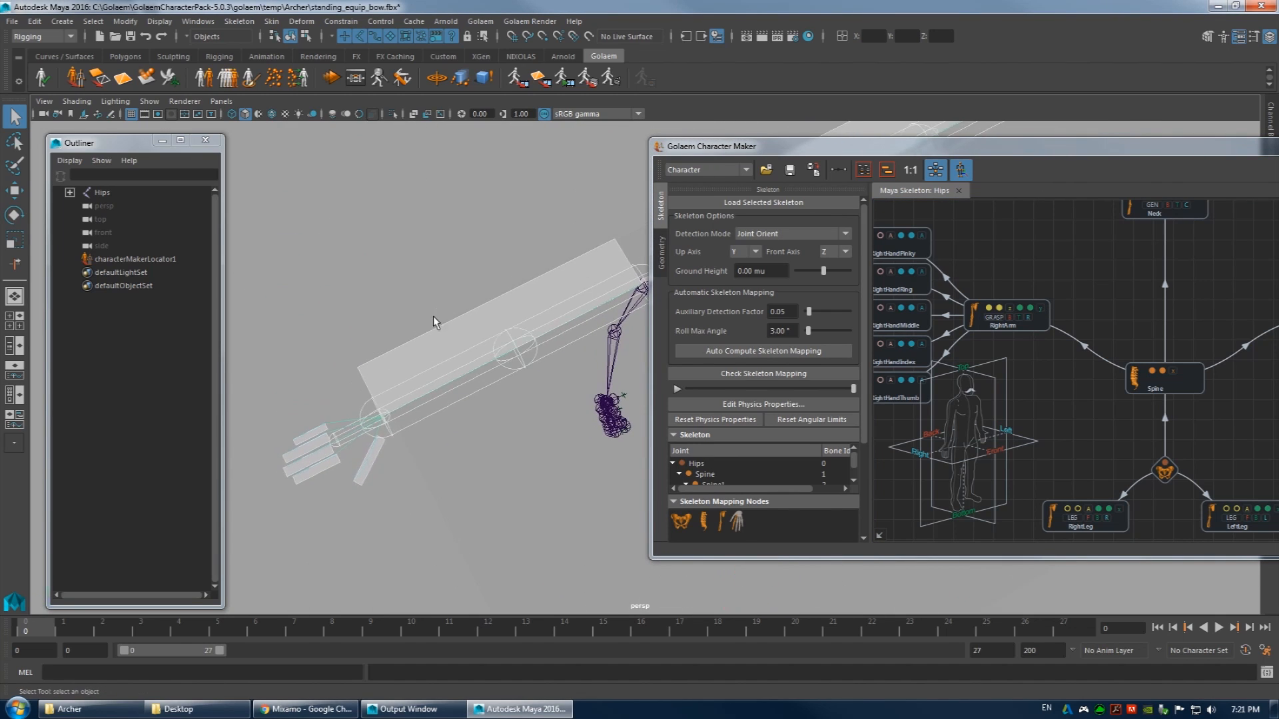
# - Change the orientation axis of the RightHandPinky and RightHandRing mapping nodes so their planes stand perpendicular to the palm
pyautogui.keyDown('alt'); pyautogui.moveTo(408, 328); pyautogui.dragTo(187, 337, button='right'); pyautogui.keyUp('alt')
pyautogui.keyDown('alt'); pyautogui.moveTo(187, 337); pyautogui.dragTo(475, 273, button='middle'); pyautogui.keyUp('alt')
pyautogui.keyDown('alt'); pyautogui.moveTo(475, 273); pyautogui.dragTo(537, 251); pyautogui.keyUp('alt')
pyautogui.keyDown('alt'); pyautogui.moveTo(537, 252); pyautogui.dragTo(562, 257, button='right'); pyautogui.keyUp('alt')
pyautogui.keyDown('alt'); pyautogui.moveTo(562, 258); pyautogui.dragTo(485, 303, button='middle'); pyautogui.keyUp('alt')
pyautogui.keyDown('alt'); pyautogui.moveTo(485, 302); pyautogui.dragTo(532, 285, button='right'); pyautogui.keyUp('alt')
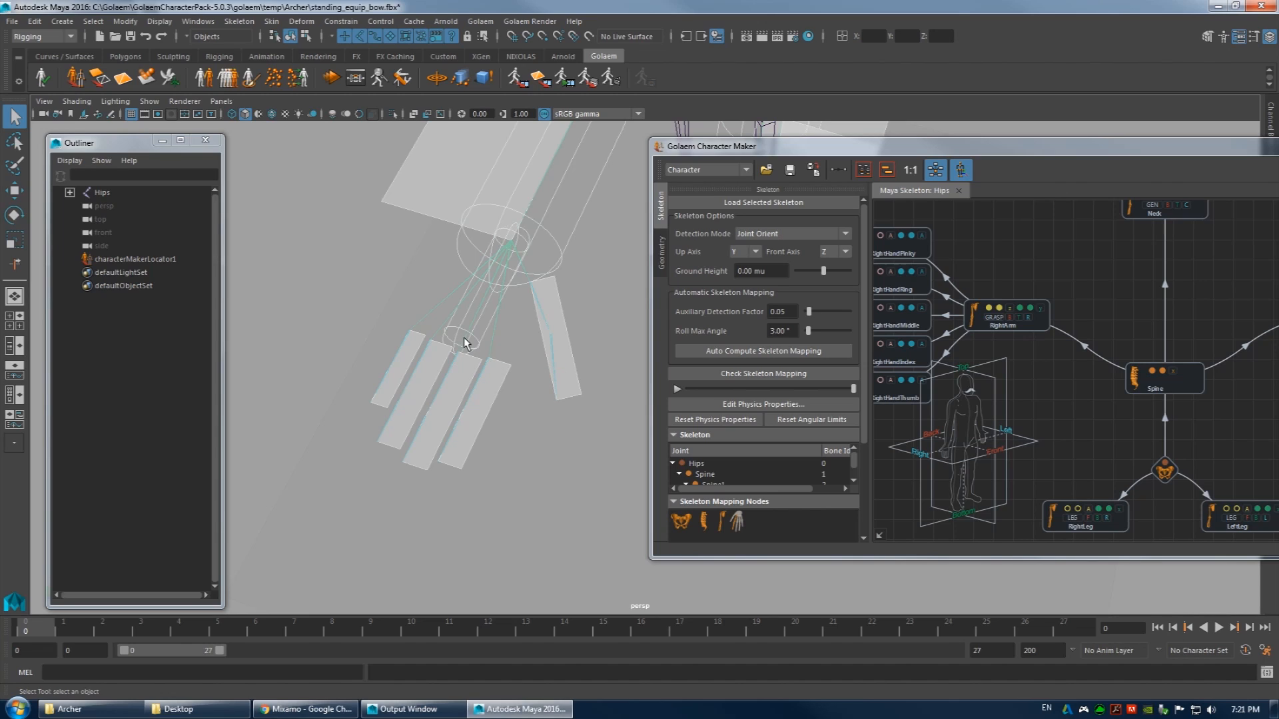
pyautogui.keyDown('alt'); pyautogui.moveTo(577, 319); pyautogui.dragTo(567, 357); pyautogui.keyUp('alt')
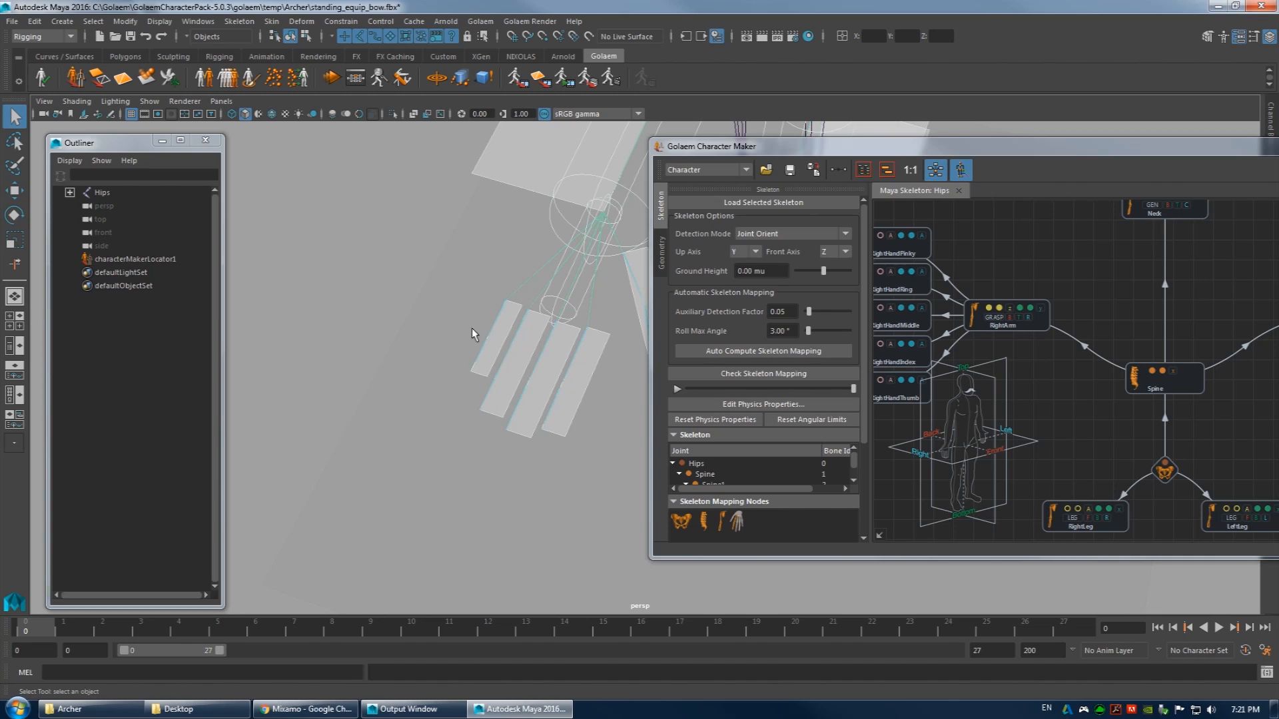
pyautogui.keyDown('alt'); pyautogui.moveTo(490, 345); pyautogui.dragTo(530, 427); pyautogui.keyUp('alt')
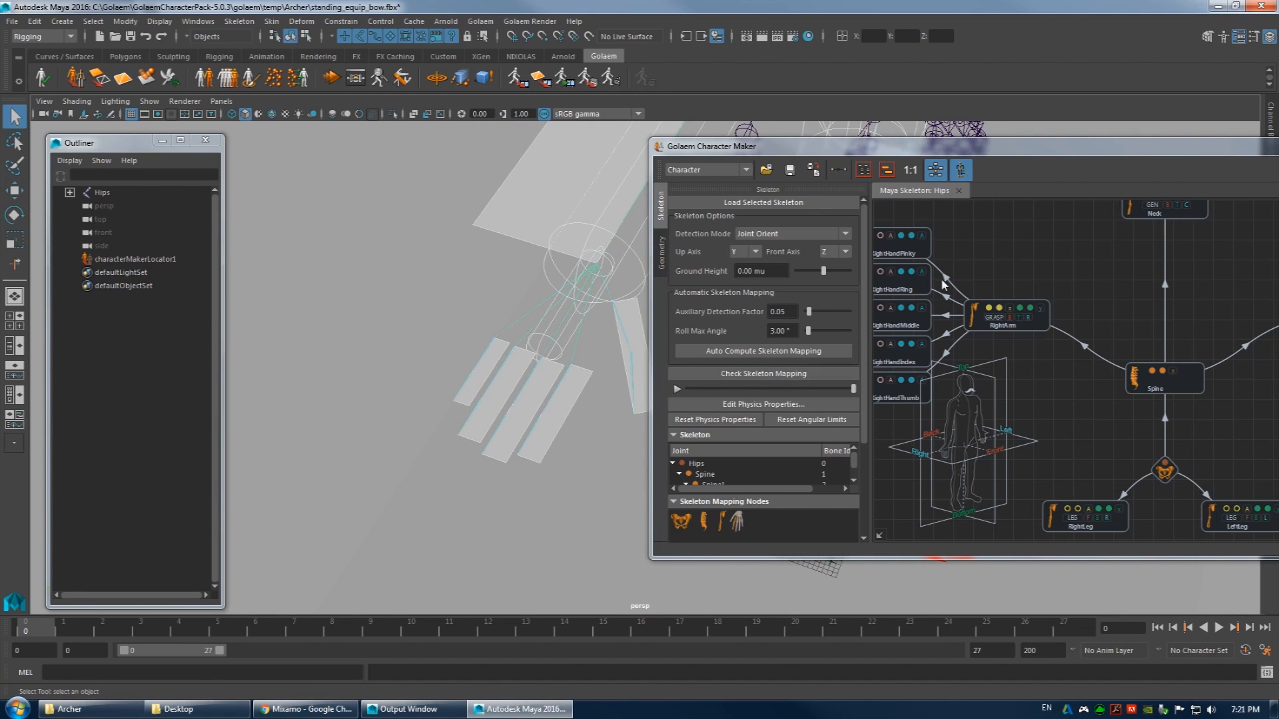
pyautogui.click(921, 236)
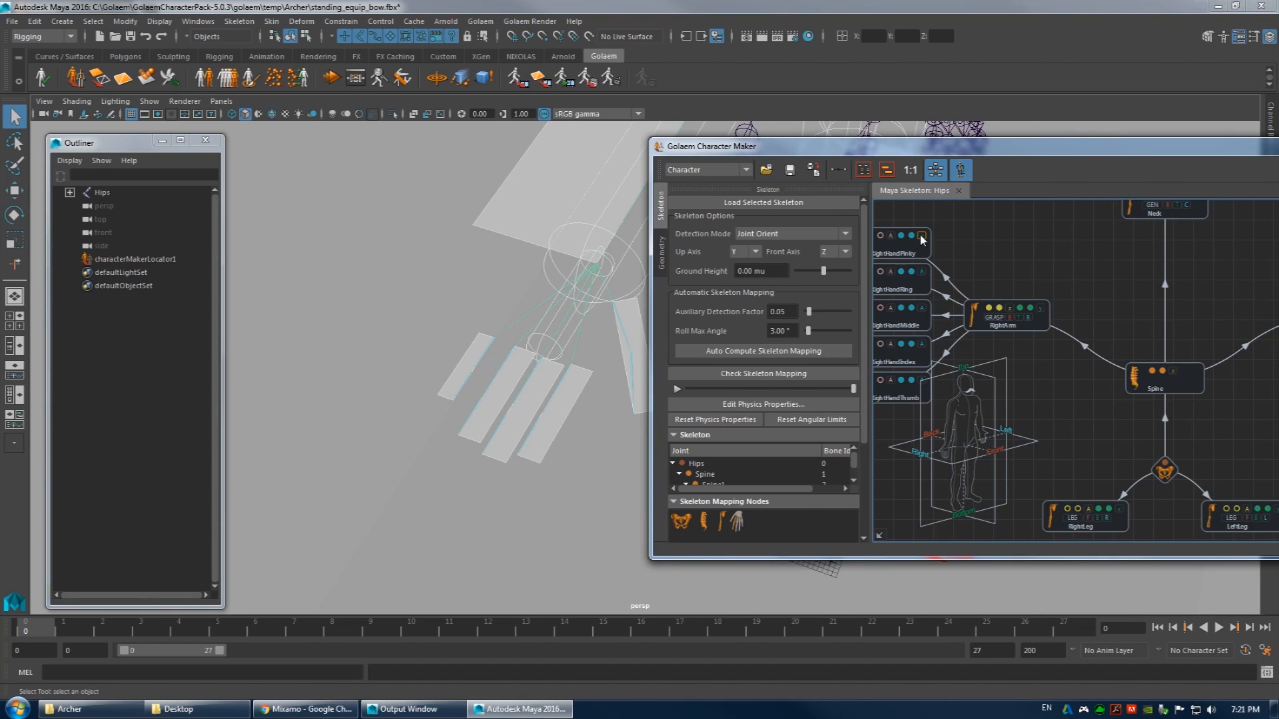
pyautogui.click(924, 273)
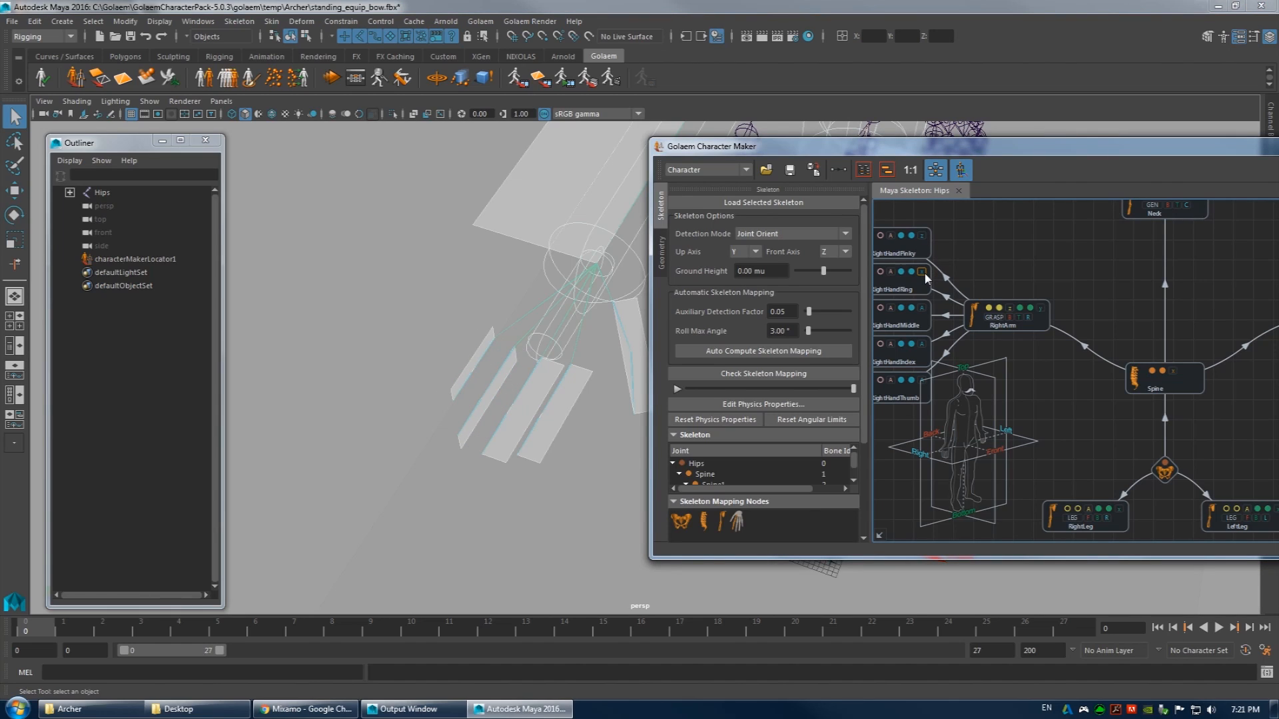
# - Change the orientation axis of the RightHandMiddle and RightHandIndex mapping nodes to match the other right-hand fingers
pyautogui.click(923, 313)
pyautogui.click(924, 313)
pyautogui.click(923, 313)
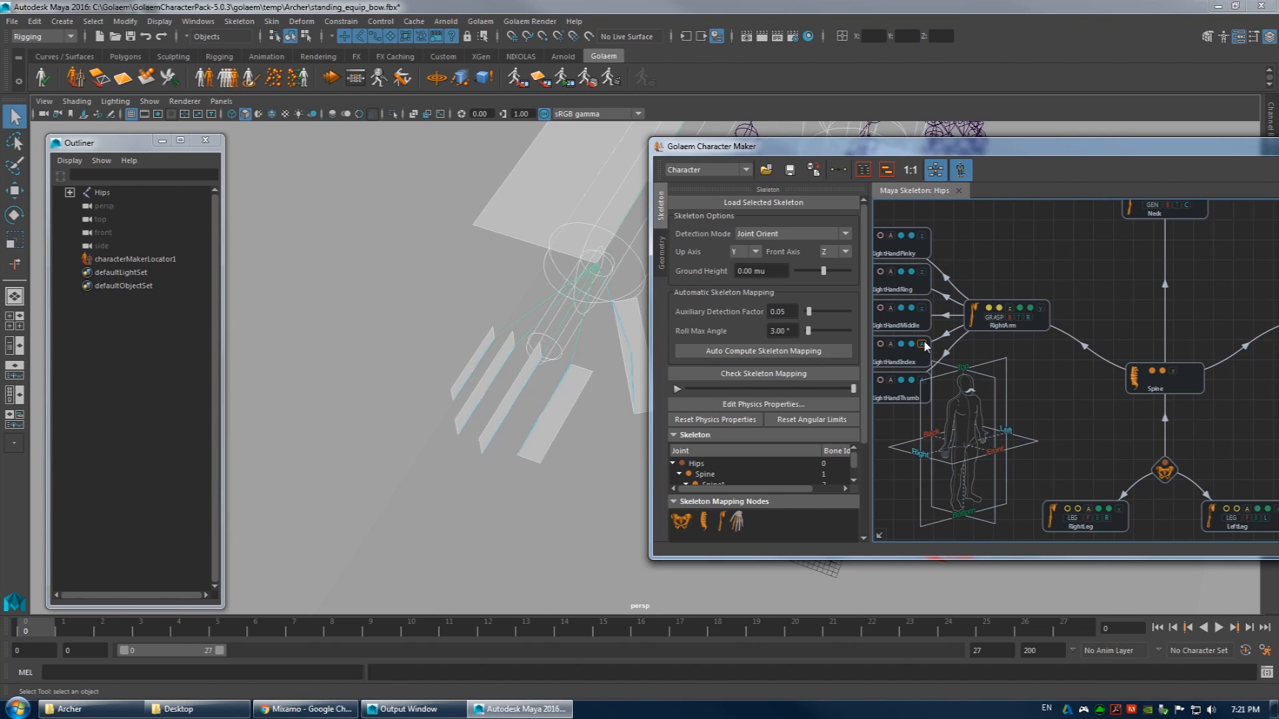
pyautogui.click(922, 343)
pyautogui.click(922, 343)
pyautogui.click(922, 343)
# - Change the orientation axis of the LeftHandPinky mapping node so its plane stands perpendicular to the palm
pyautogui.keyDown('alt'); pyautogui.moveTo(548, 385); pyautogui.dragTo(505, 457); pyautogui.keyUp('alt')
pyautogui.keyDown('alt'); pyautogui.moveTo(461, 344); pyautogui.dragTo(502, 343); pyautogui.keyUp('alt')
pyautogui.keyDown('alt'); pyautogui.moveTo(502, 342); pyautogui.dragTo(180, 290, button='middle'); pyautogui.keyUp('alt')
pyautogui.keyDown('alt'); pyautogui.moveTo(636, 303); pyautogui.dragTo(200, 280, button='middle'); pyautogui.keyUp('alt')
pyautogui.moveTo(566, 280)
pyautogui.keyDown('alt'); pyautogui.mouseDown(button='middle')
pyautogui.moveTo(363, 300)
pyautogui.moveTo(260, 336)
pyautogui.mouseUp(button='middle'); pyautogui.keyUp('alt')
pyautogui.keyDown('alt'); pyautogui.moveTo(413, 317); pyautogui.dragTo(452, 349, button='middle'); pyautogui.keyUp('alt')
pyautogui.keyDown('alt'); pyautogui.moveTo(1264, 320); pyautogui.dragTo(931, 350, button='middle'); pyautogui.keyUp('alt')
pyautogui.click(1141, 273)
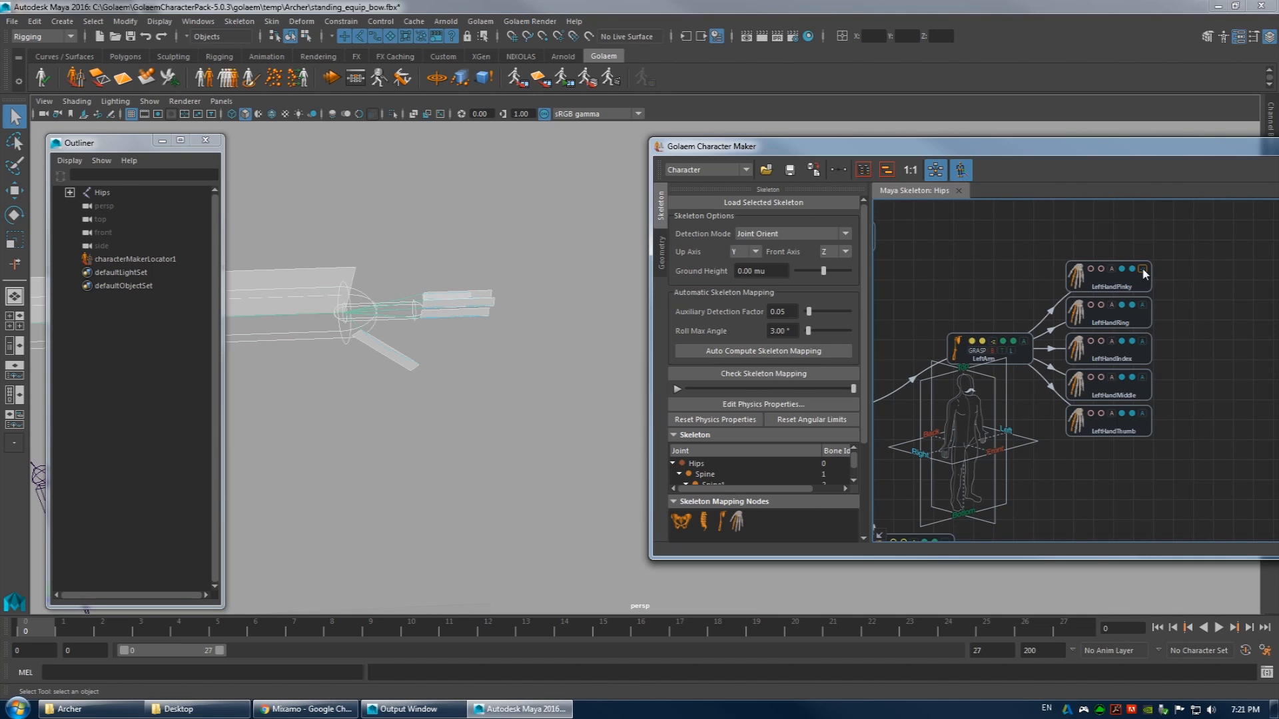
pyautogui.click(1144, 272)
pyautogui.keyDown('alt'); pyautogui.moveTo(578, 313); pyautogui.dragTo(507, 380); pyautogui.keyUp('alt')
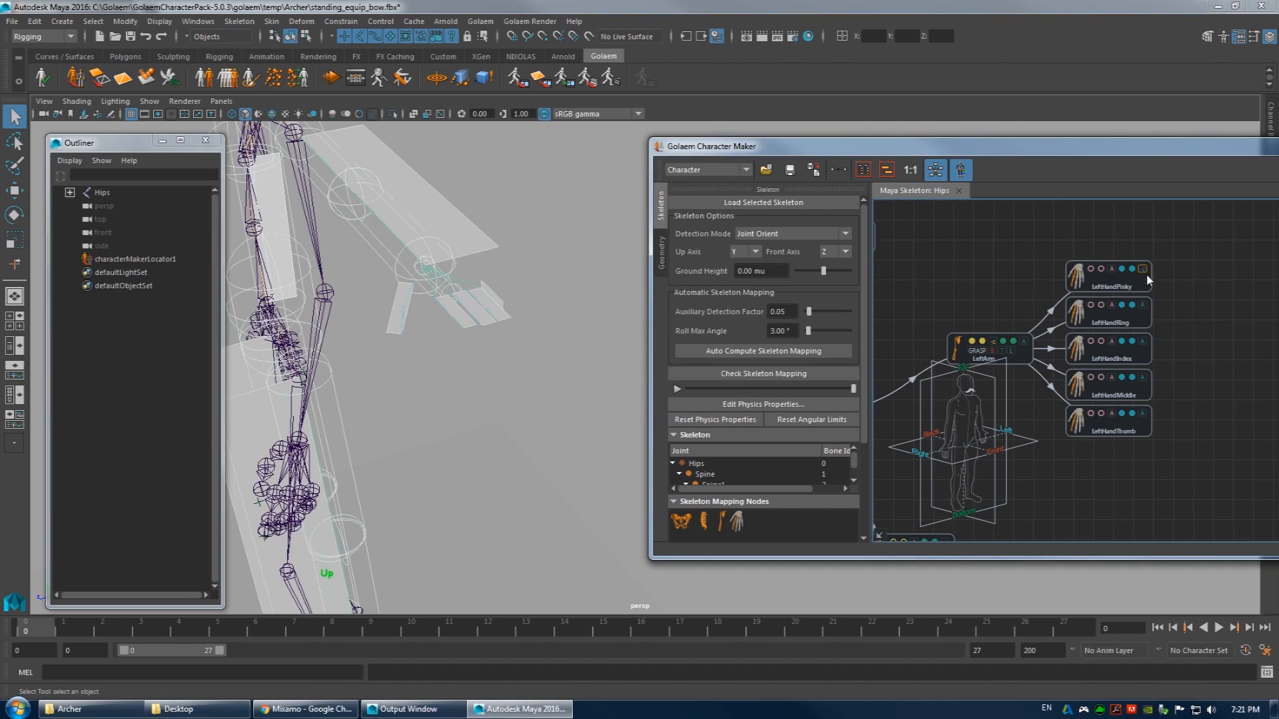
# - Change the orientation axes of the LeftHandRing, LeftHandIndex and LeftHandMiddle mapping nodes to match the left pinky
pyautogui.click(1144, 306)
pyautogui.click(1143, 307)
pyautogui.click(1143, 306)
pyautogui.click(1142, 343)
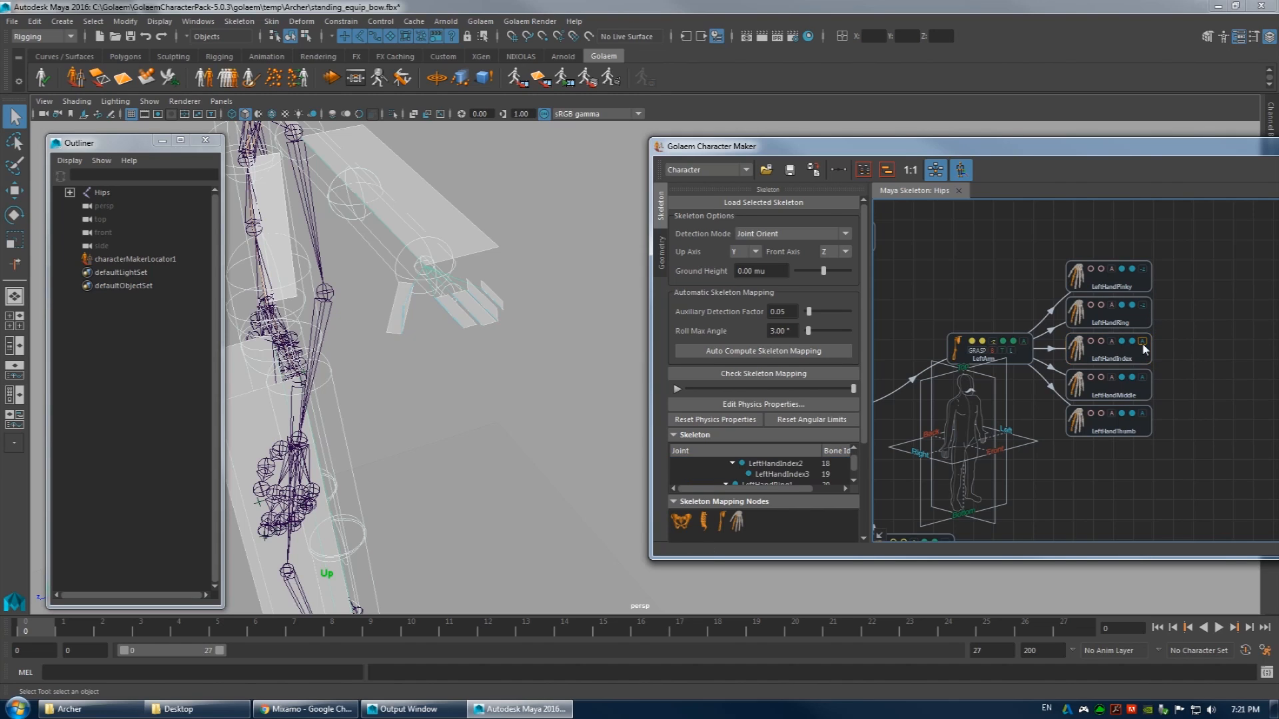
pyautogui.click(1143, 345)
pyautogui.click(1142, 345)
pyautogui.click(1143, 343)
pyautogui.click(1145, 377)
pyautogui.click(1144, 381)
pyautogui.click(1141, 379)
pyautogui.keyDown('alt'); pyautogui.moveTo(413, 300); pyautogui.dragTo(277, 292); pyautogui.keyUp('alt')
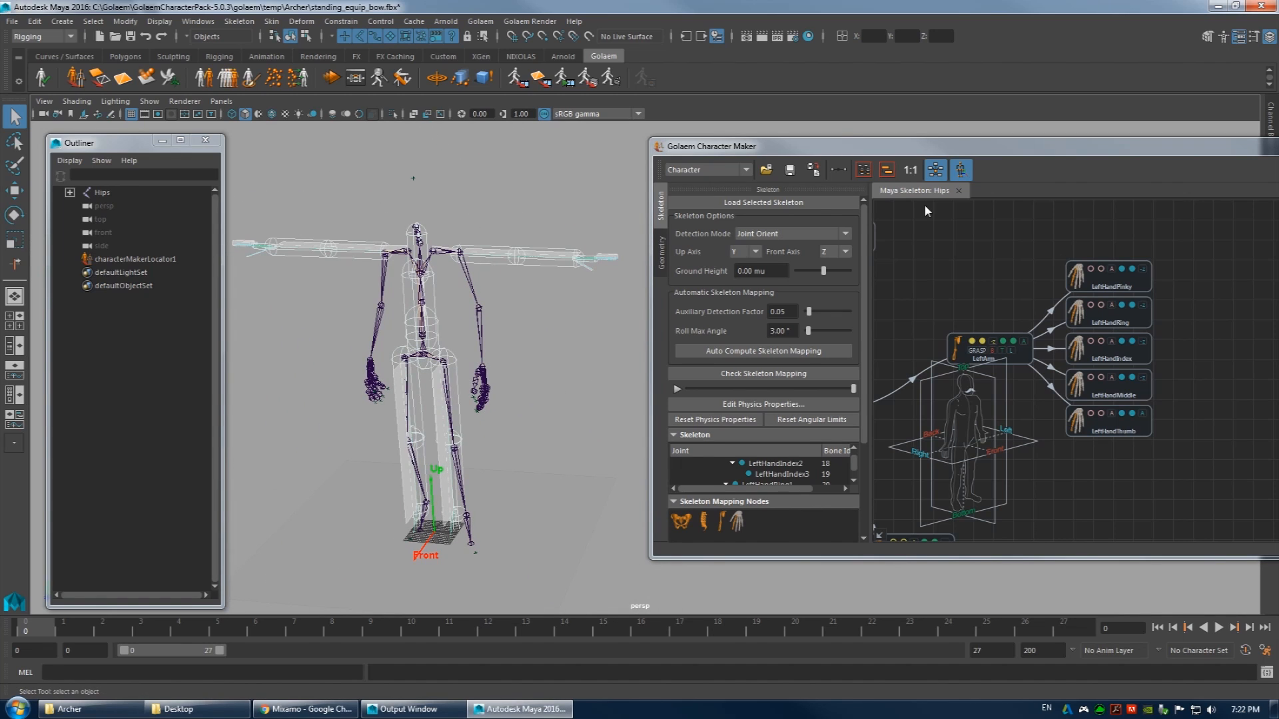
# - Maximize the Character Maker and review the complete skeleton mapping graph
pyautogui.doubleClick(885, 148)
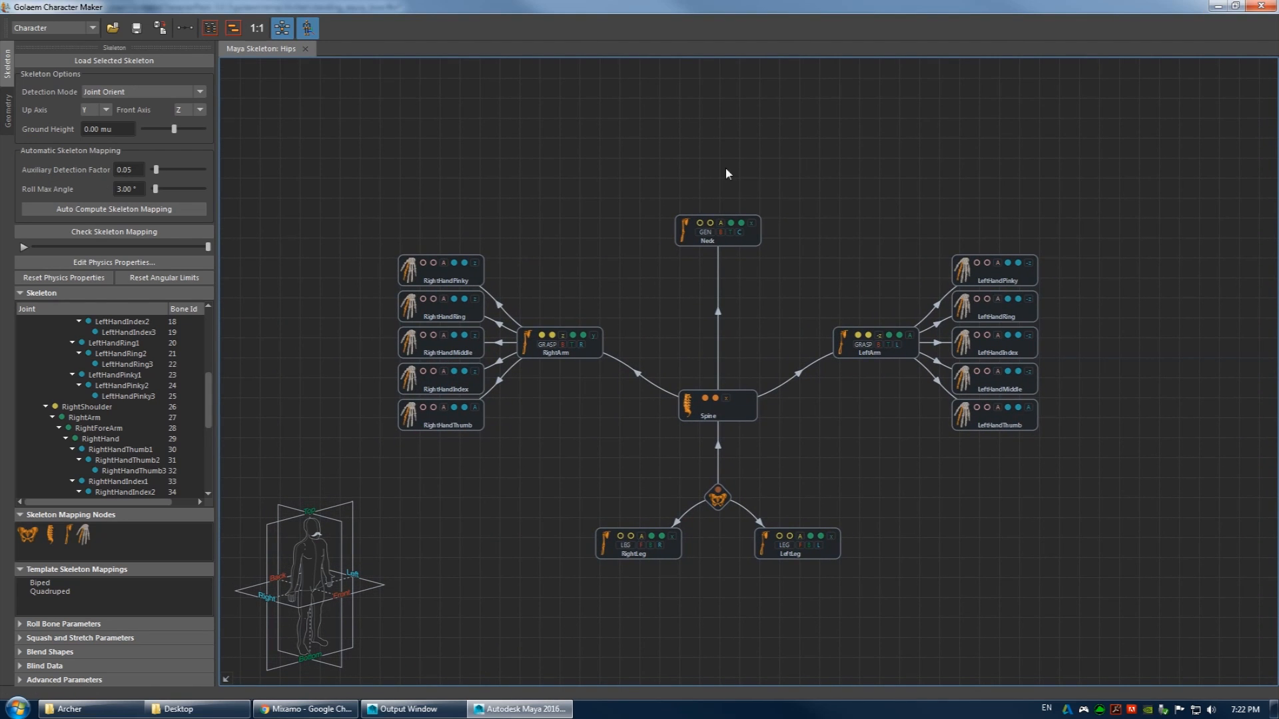
pyautogui.moveTo(849, 302); pyautogui.dragTo(850, 243, button='middle')
pyautogui.scroll(1, 850, 253)
pyautogui.rightClick(849, 262)
pyautogui.click(924, 249)
pyautogui.moveTo(605, 189); pyautogui.dragTo(577, 236, button='middle')
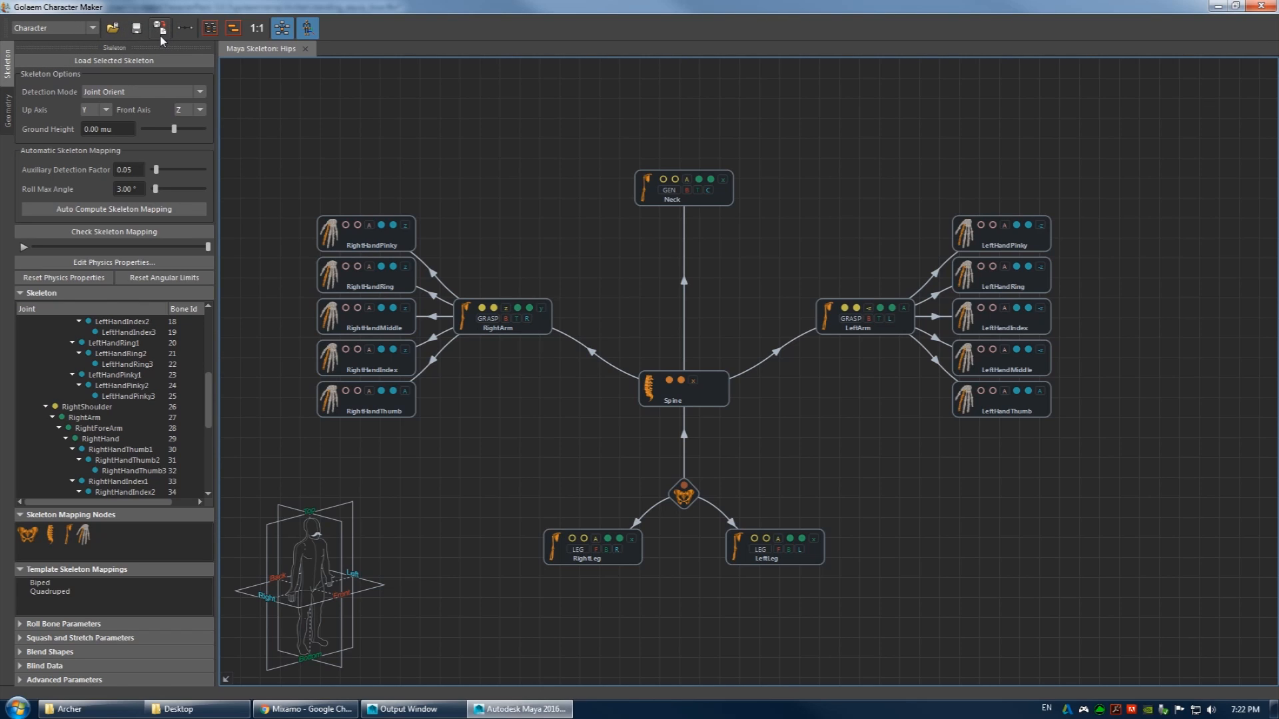
# - Save the character as mixamo.gcha in the golaem\characters folder, replacing the existing file
pyautogui.moveTo(305, 7); pyautogui.dragTo(902, 202)
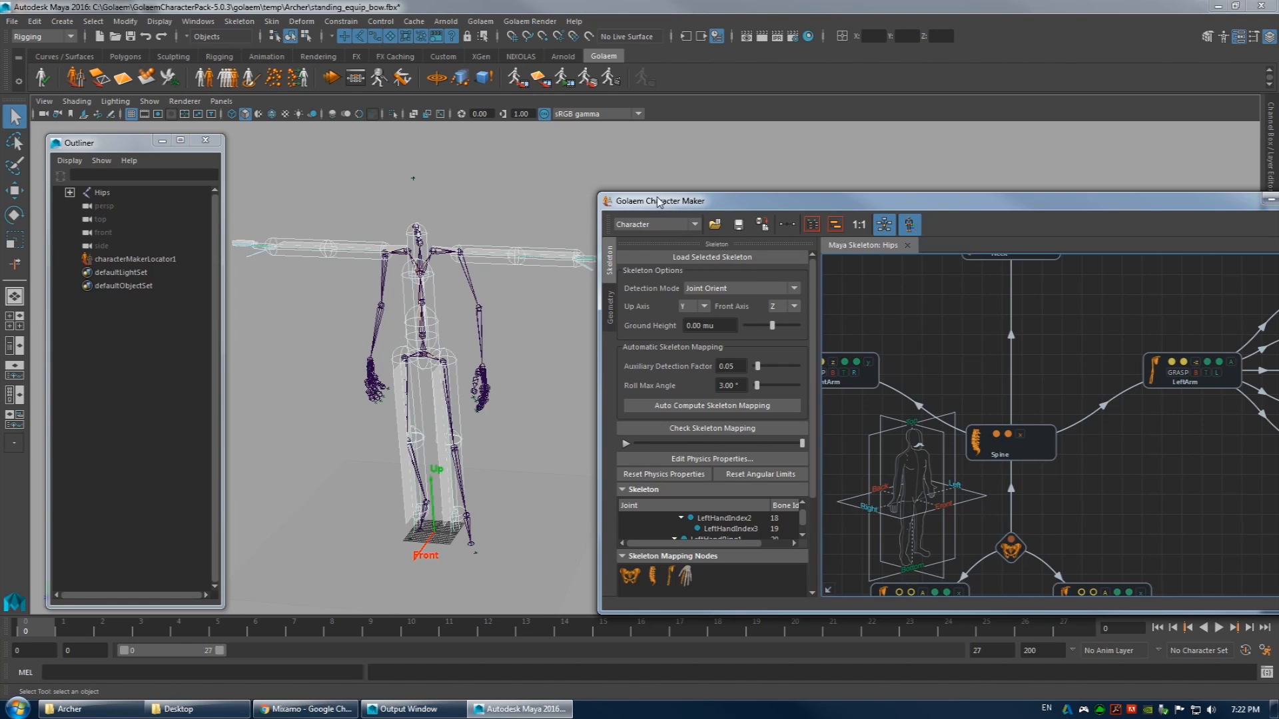
pyautogui.click(762, 225)
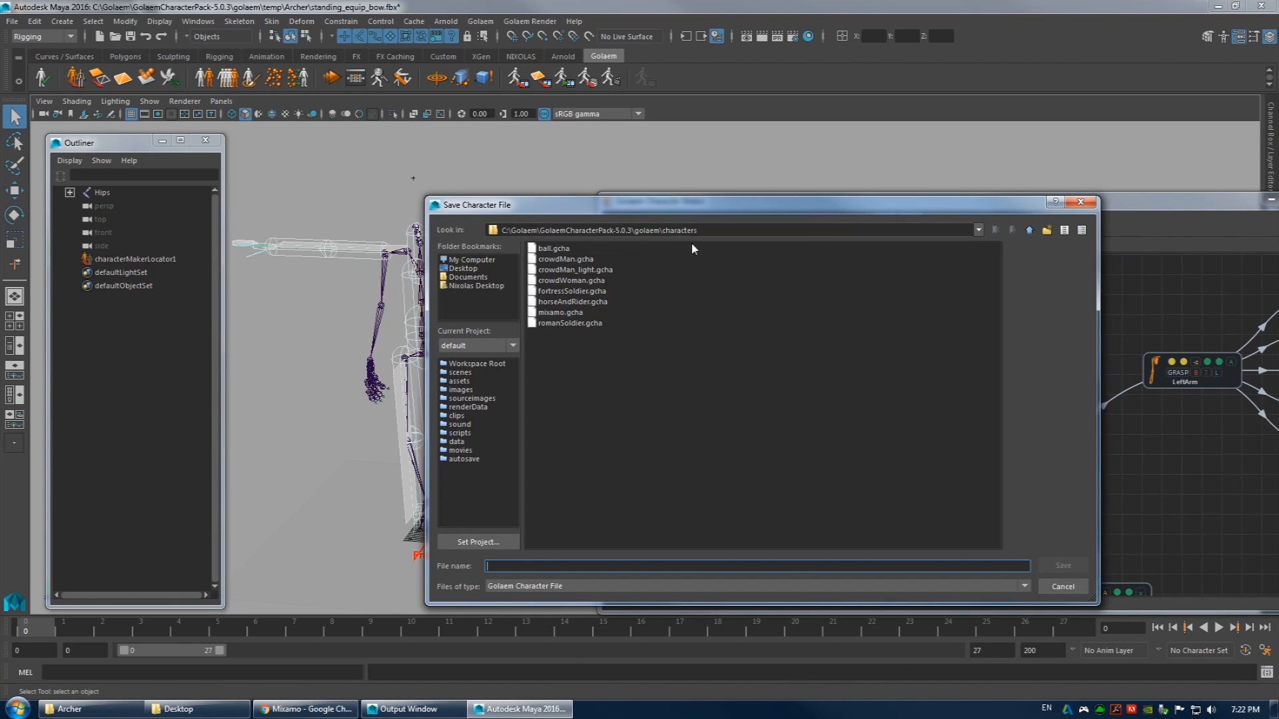
pyautogui.click(553, 315)
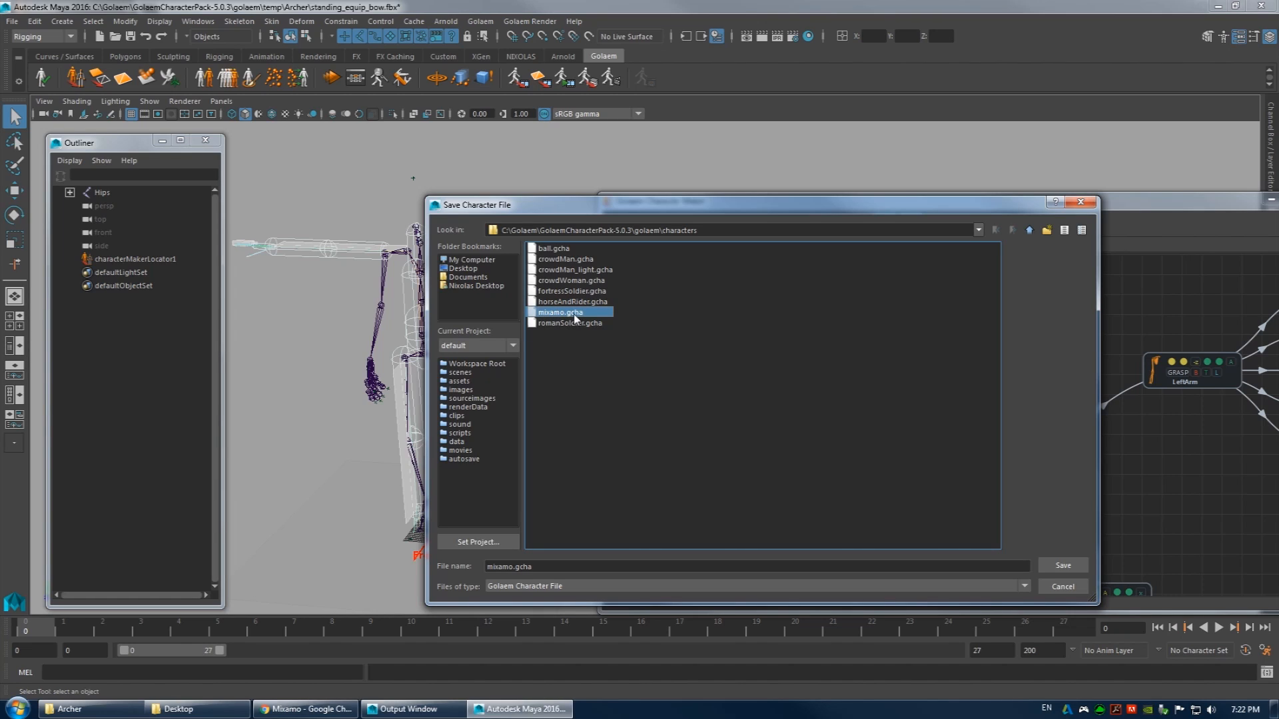
pyautogui.click(1063, 565)
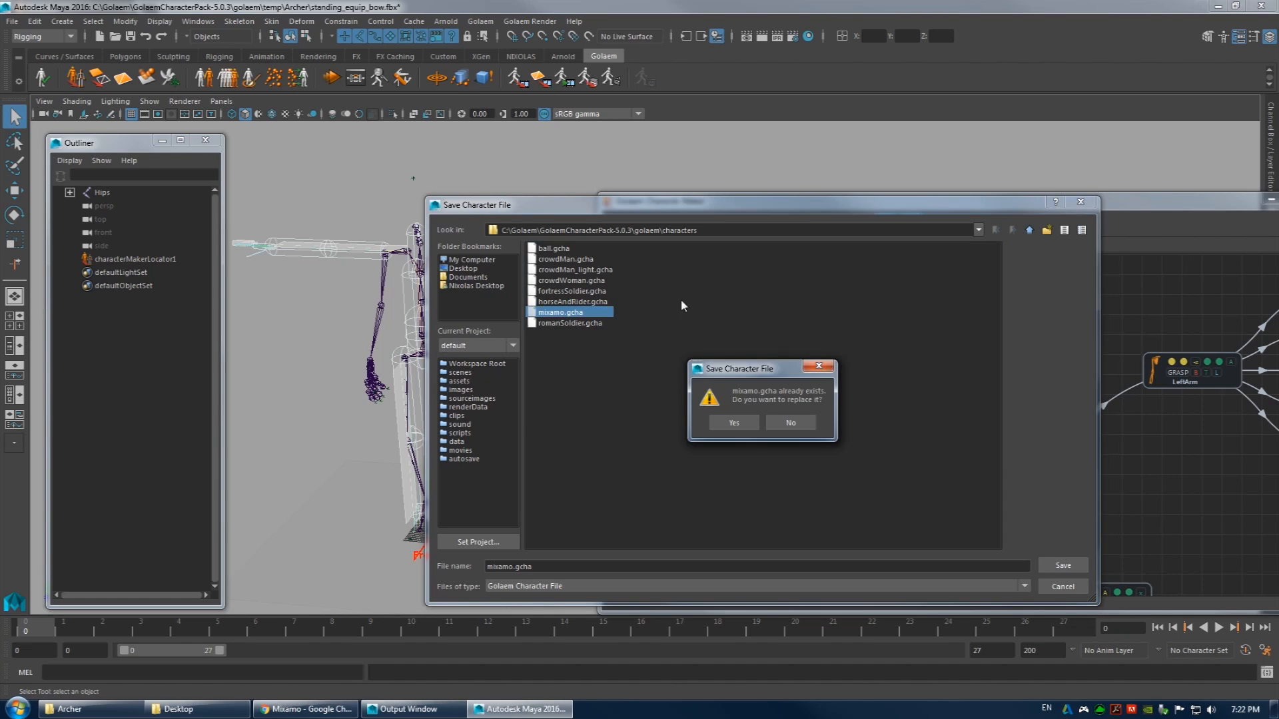
pyautogui.click(733, 423)
# - Switch the Character Maker to Motion mode and load the motion from the Hips skeleton
pyautogui.moveTo(789, 205); pyautogui.dragTo(479, 167)
pyautogui.moveTo(478, 167); pyautogui.dragTo(651, 170)
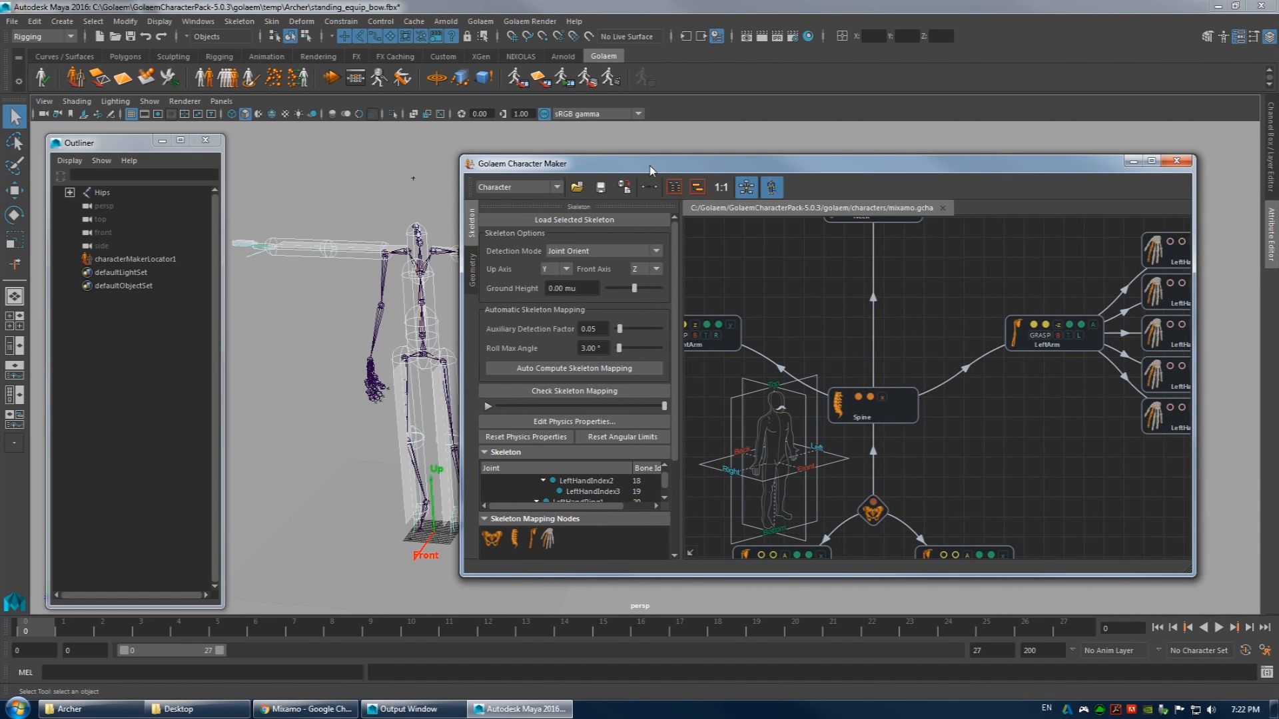
pyautogui.click(511, 191)
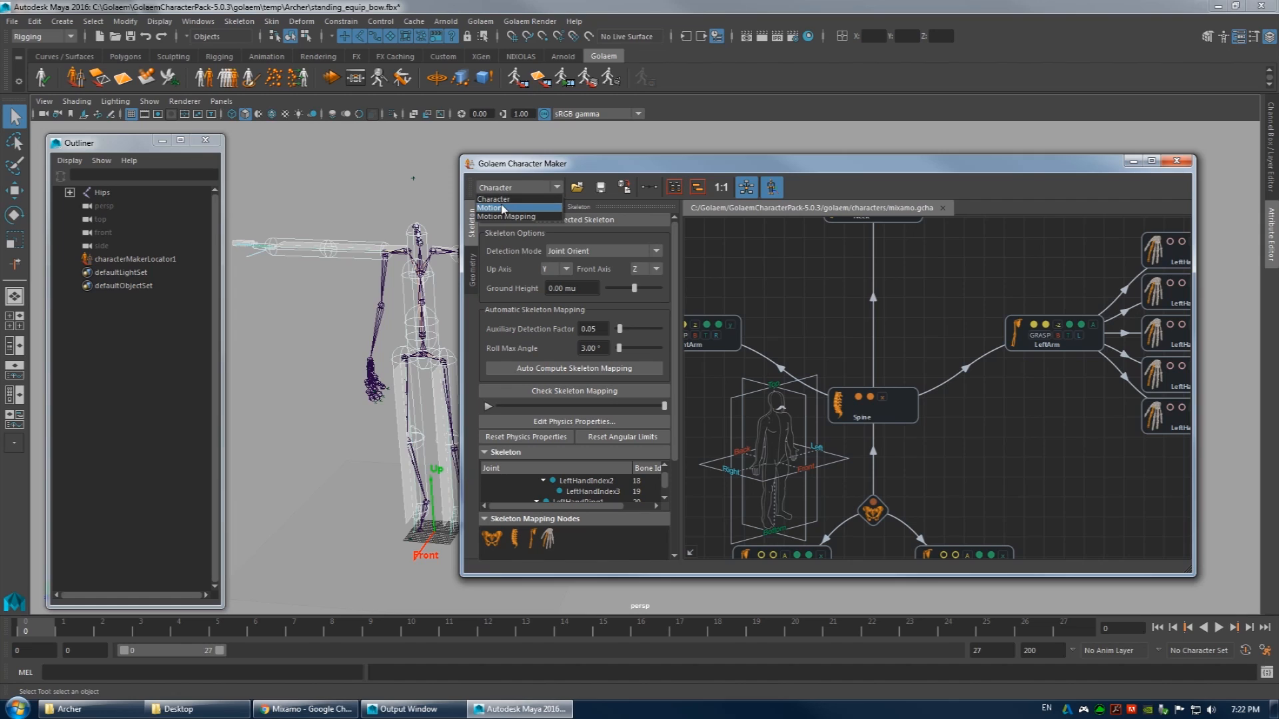
pyautogui.click(503, 208)
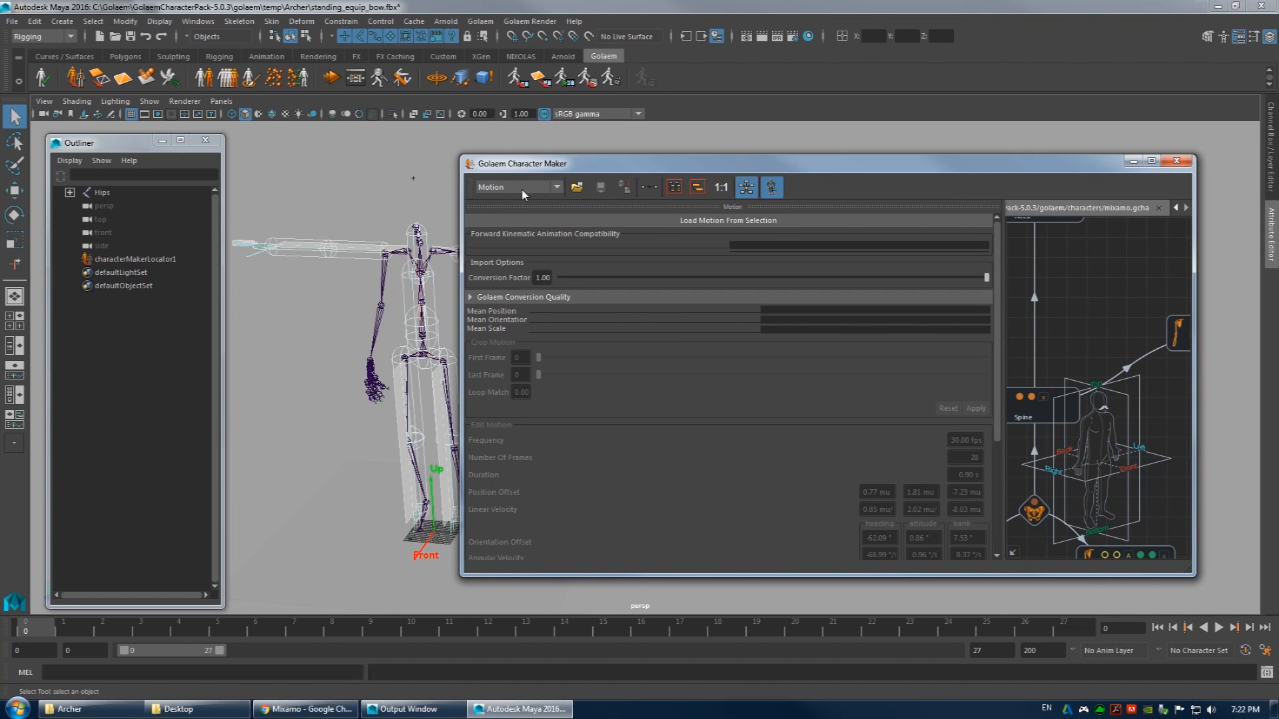
pyautogui.moveTo(626, 164); pyautogui.dragTo(626, 157)
pyautogui.click(102, 192)
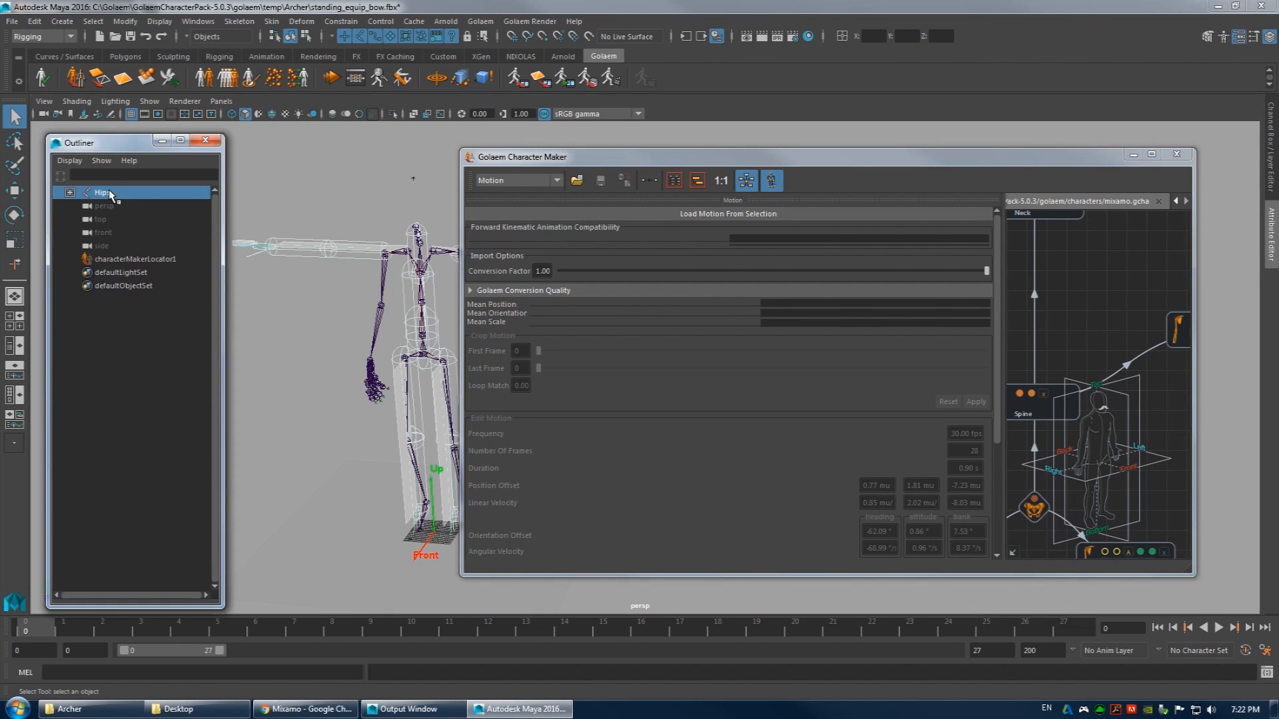
pyautogui.keyDown('alt'); pyautogui.moveTo(379, 253); pyautogui.dragTo(303, 247, button='middle'); pyautogui.keyUp('alt')
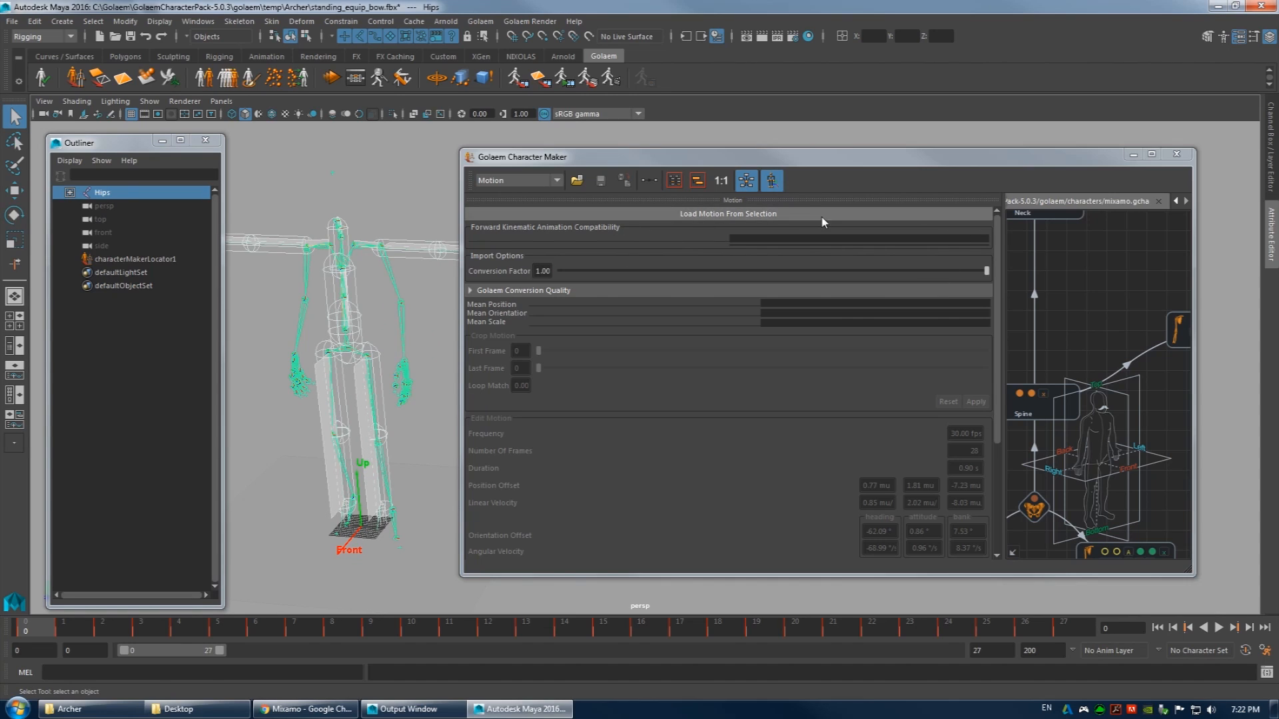
pyautogui.click(710, 222)
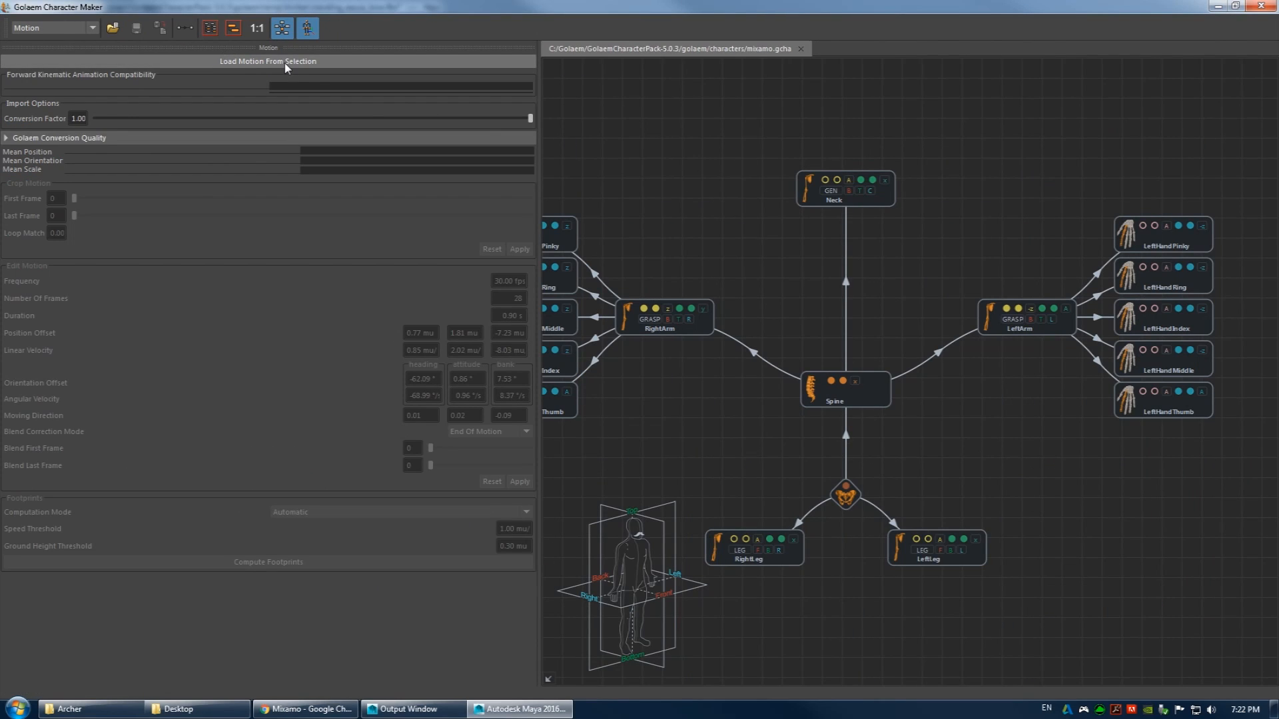
pyautogui.click(287, 61)
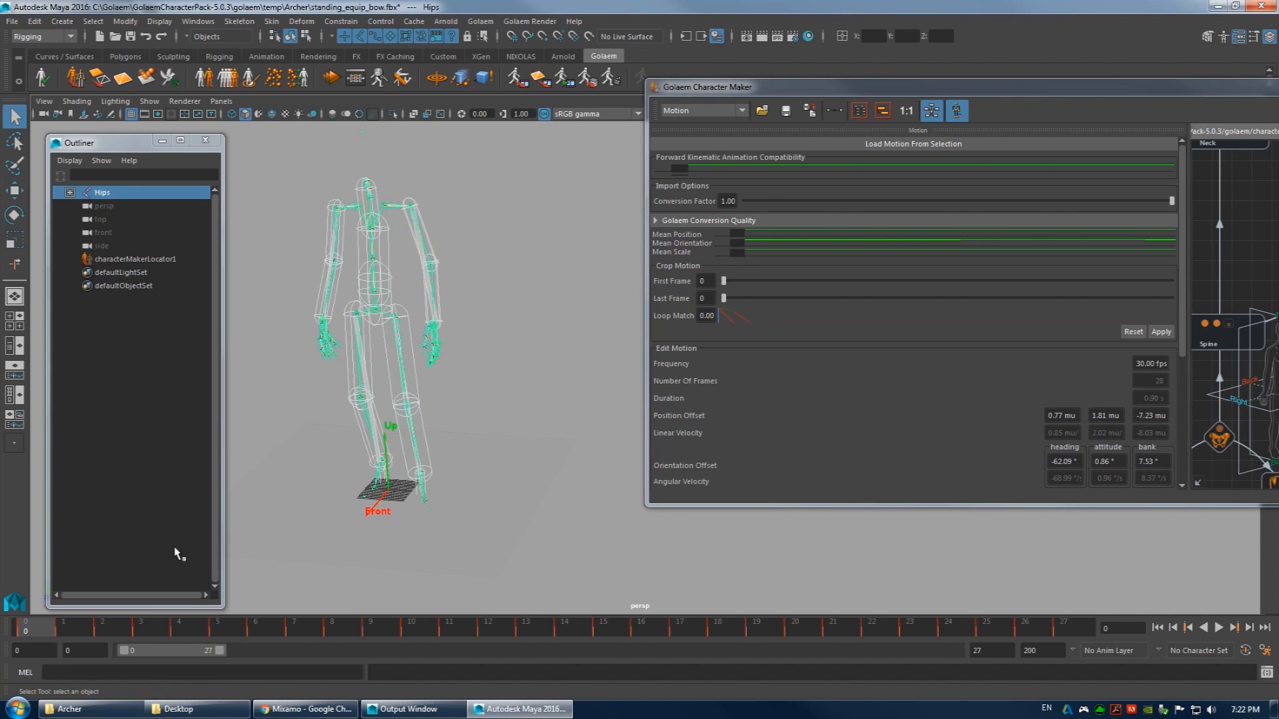
# - Play back the animation to compare the converted Golaem motion with the Maya skeleton
pyautogui.click(104, 628)
pyautogui.press('Escape')
pyautogui.hotkey('alt', 'v')
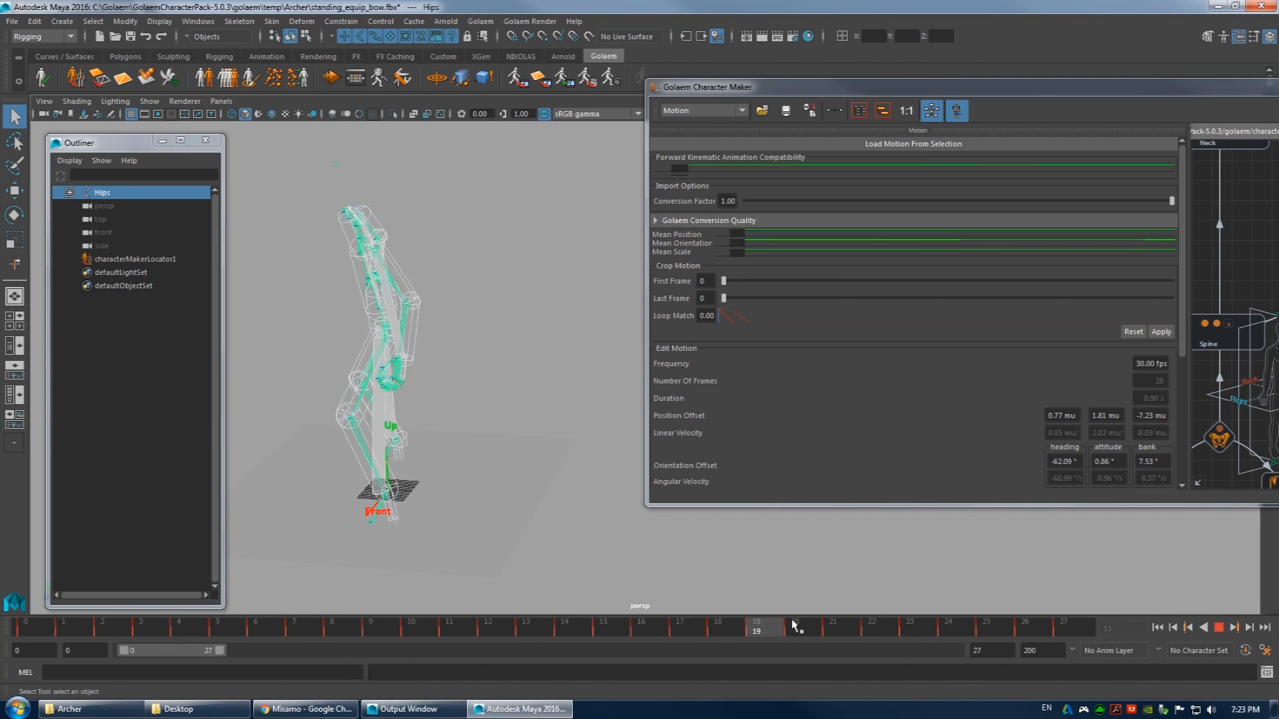
pyautogui.hotkey('alt', 'v')
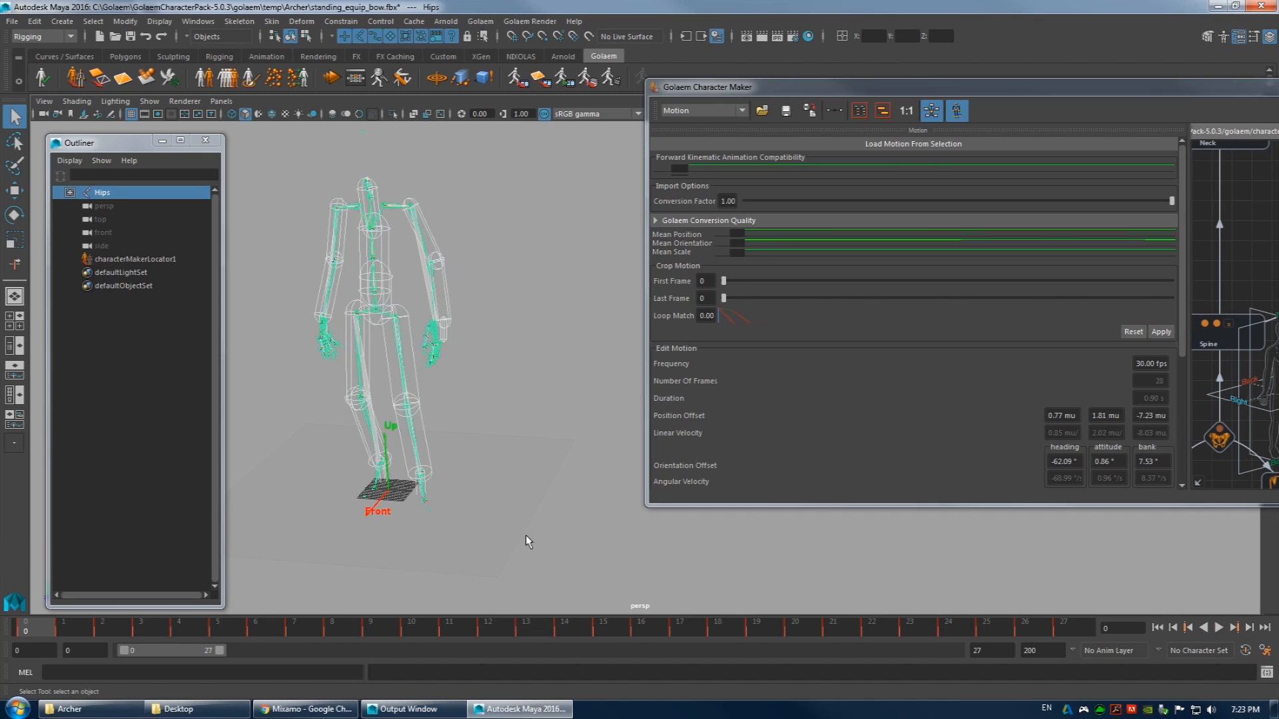
# - Start saving the motion to a new file and browse to C:\Golaem\GolaemCharacterPack-5.0.3\golaem\motions
pyautogui.doubleClick(815, 87)
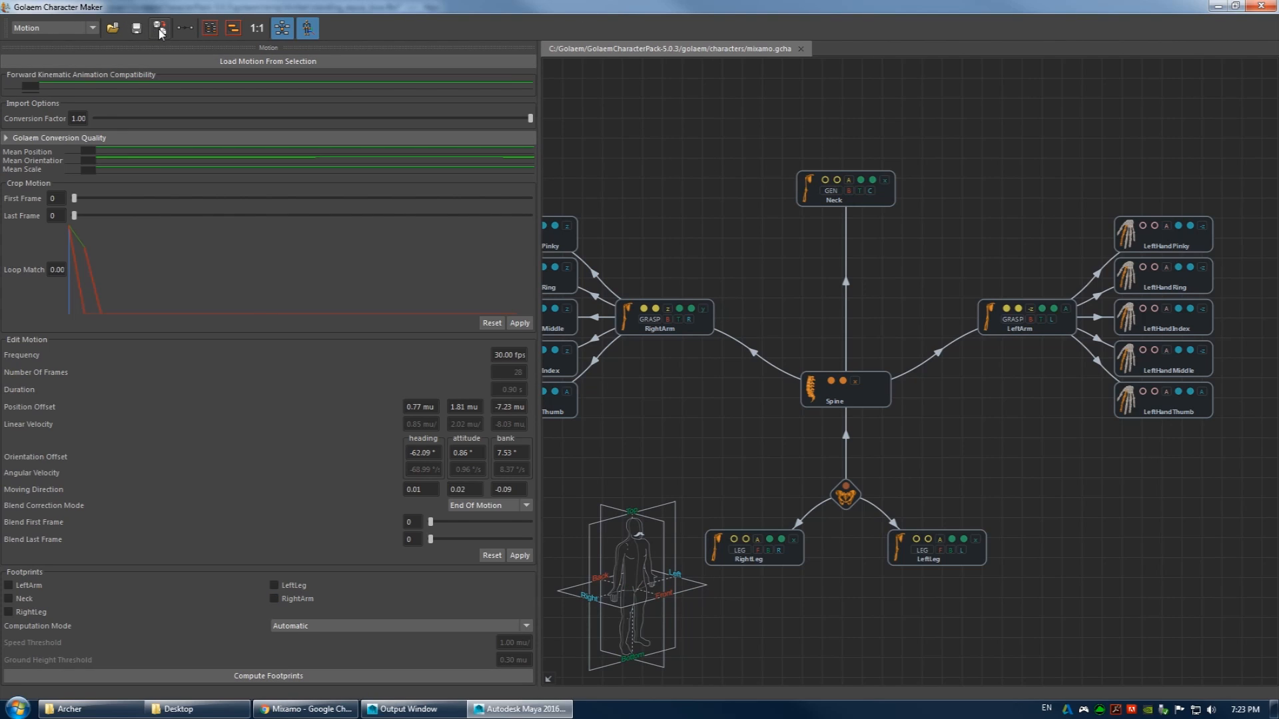
pyautogui.click(160, 29)
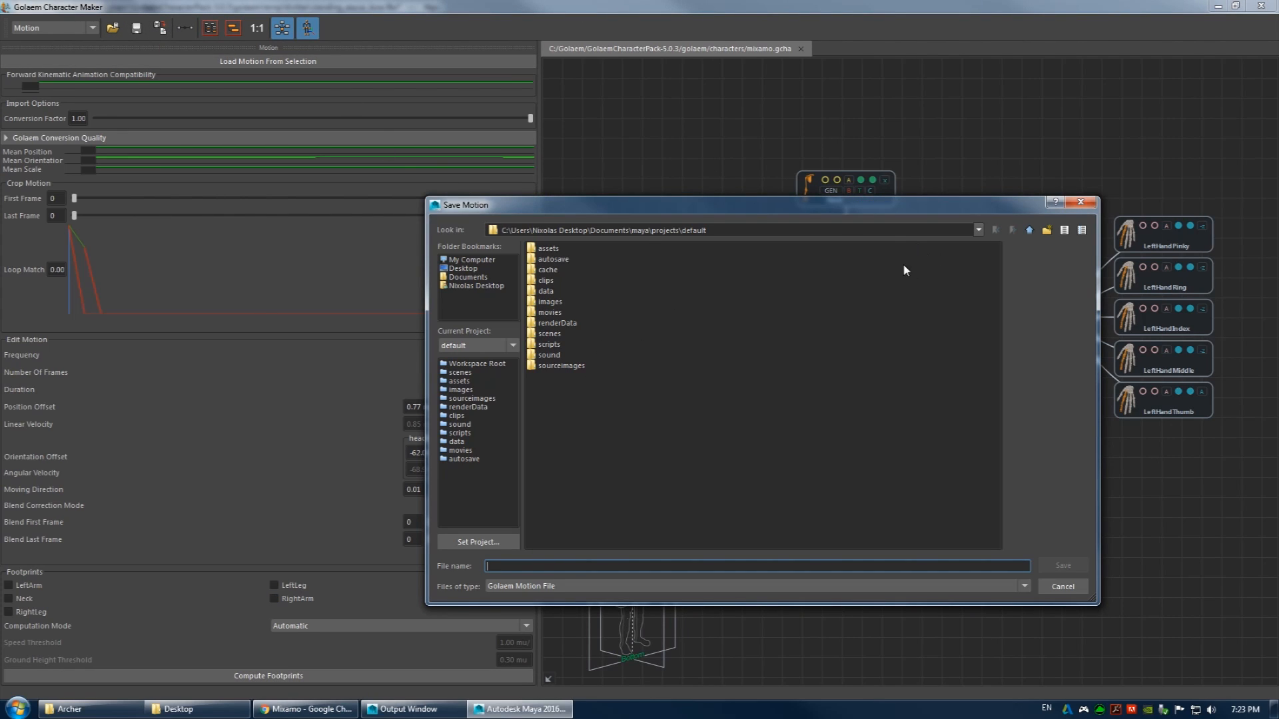
pyautogui.write('C:\\Golaem\\GolaemCharacterPack-5.0.3\\golaem\\temp\\Archer')
pyautogui.press('Return')
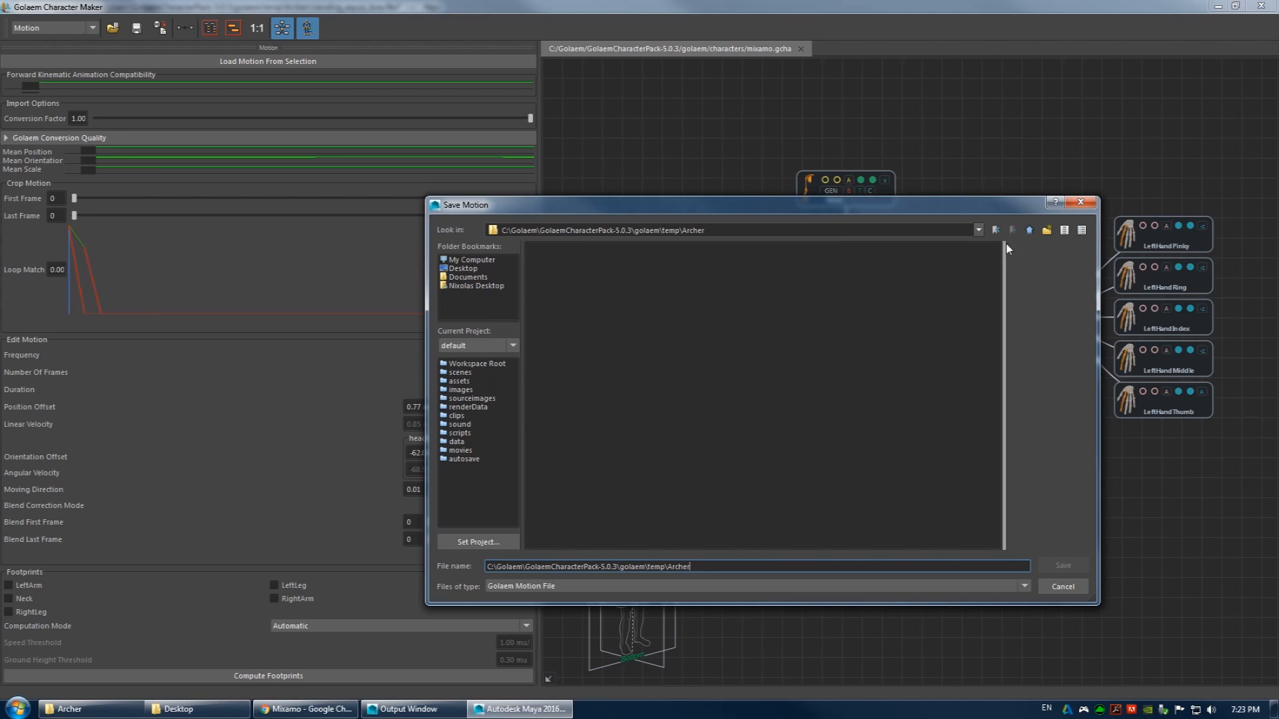
pyautogui.click(1030, 230)
pyautogui.click(1030, 230)
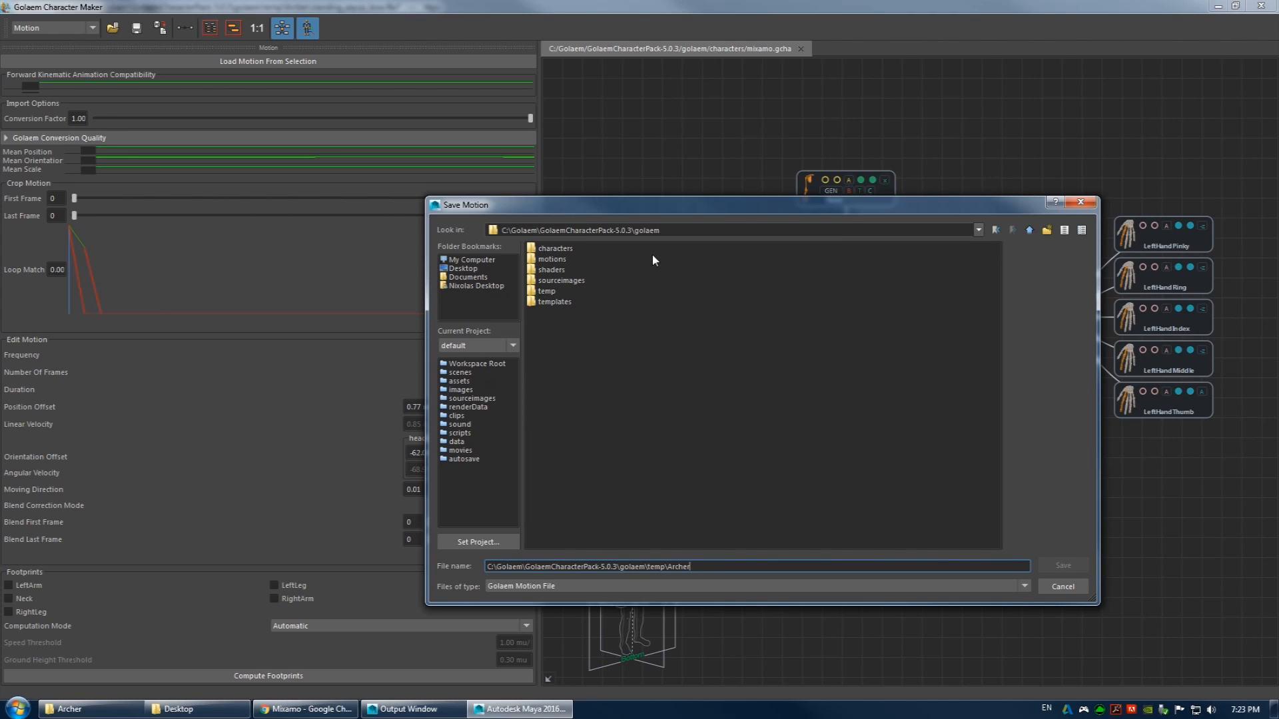
pyautogui.doubleClick(552, 259)
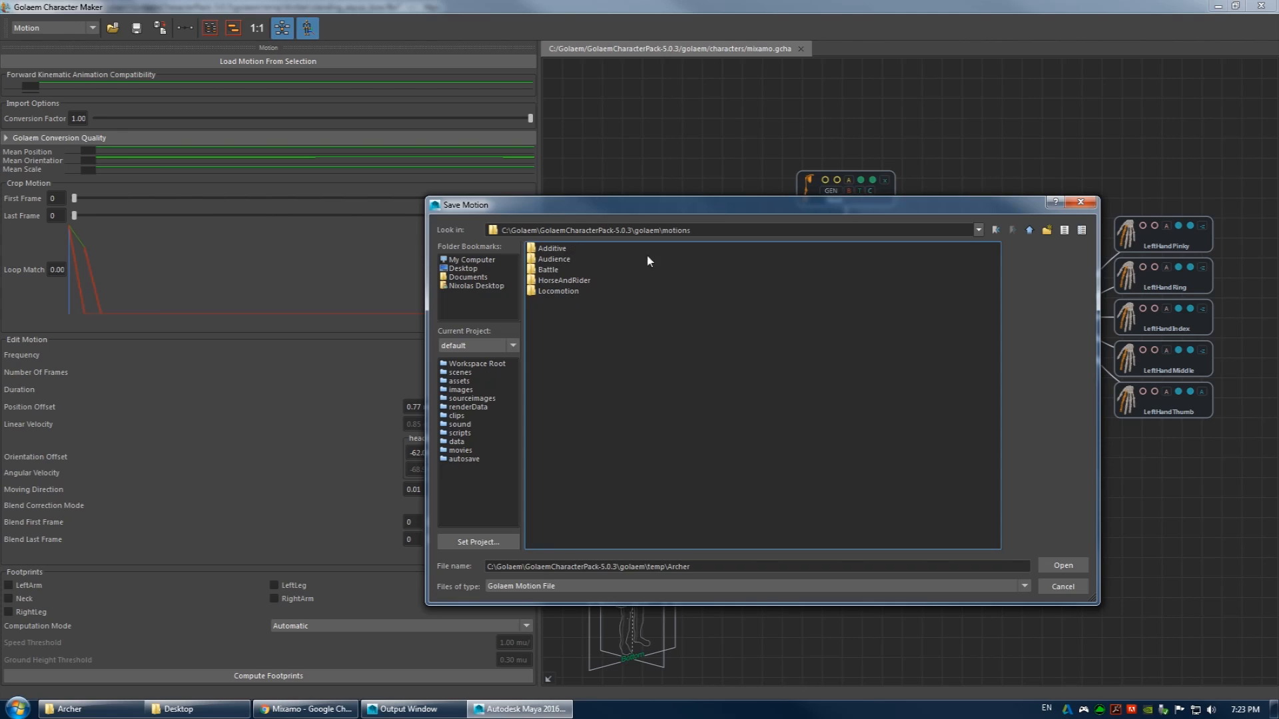
# - Create a folder named Archer inside the motions folder and open it
pyautogui.rightClick(579, 315)
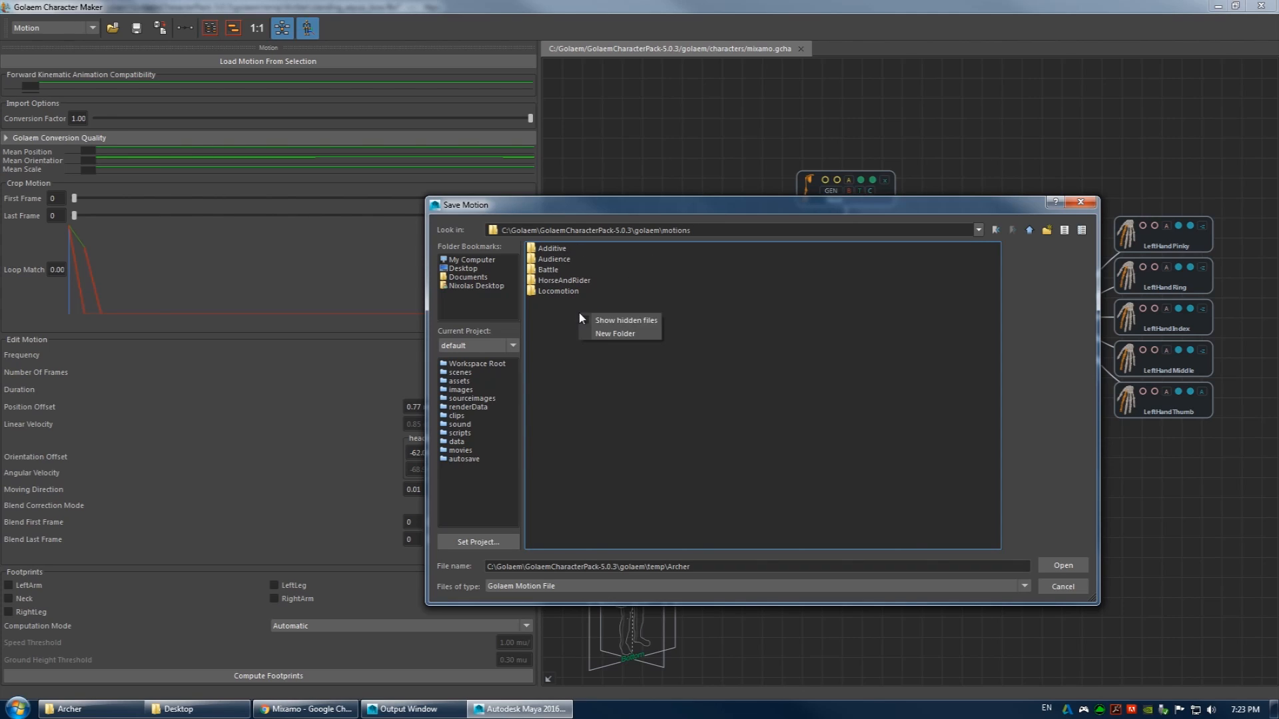
pyautogui.click(611, 334)
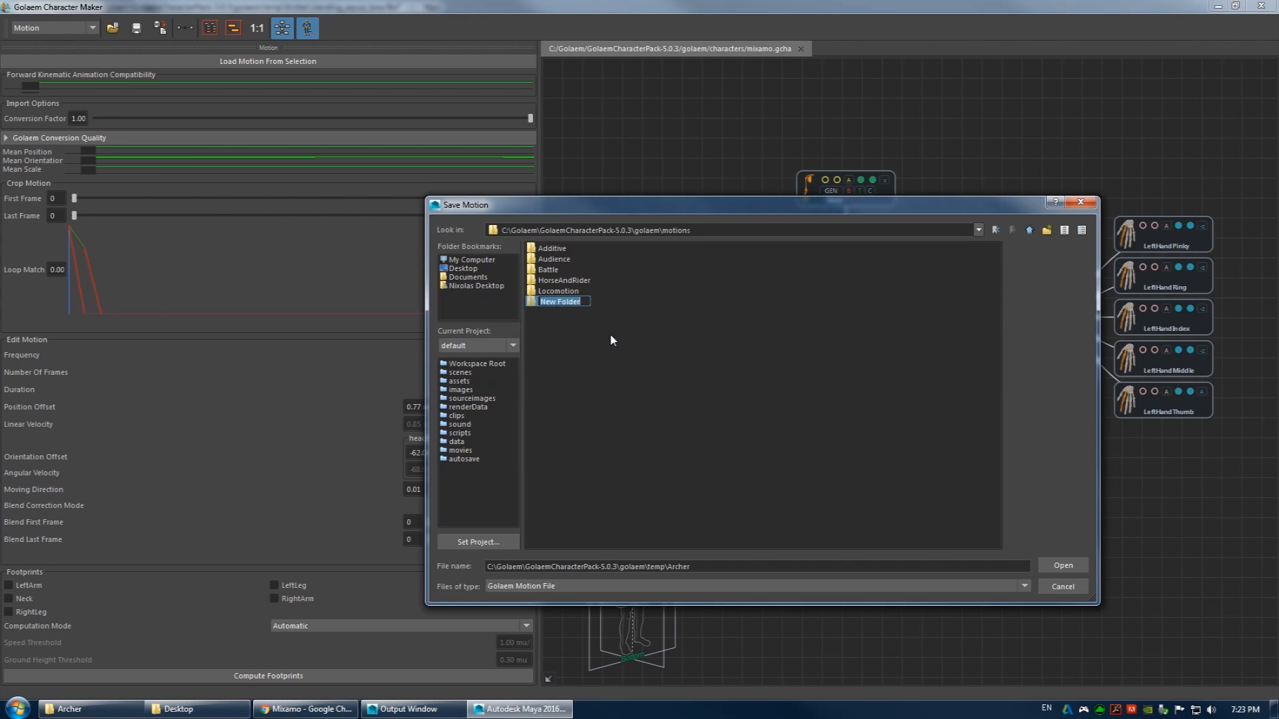
pyautogui.write('Ar')
pyautogui.press('Return')
pyautogui.press('Return')
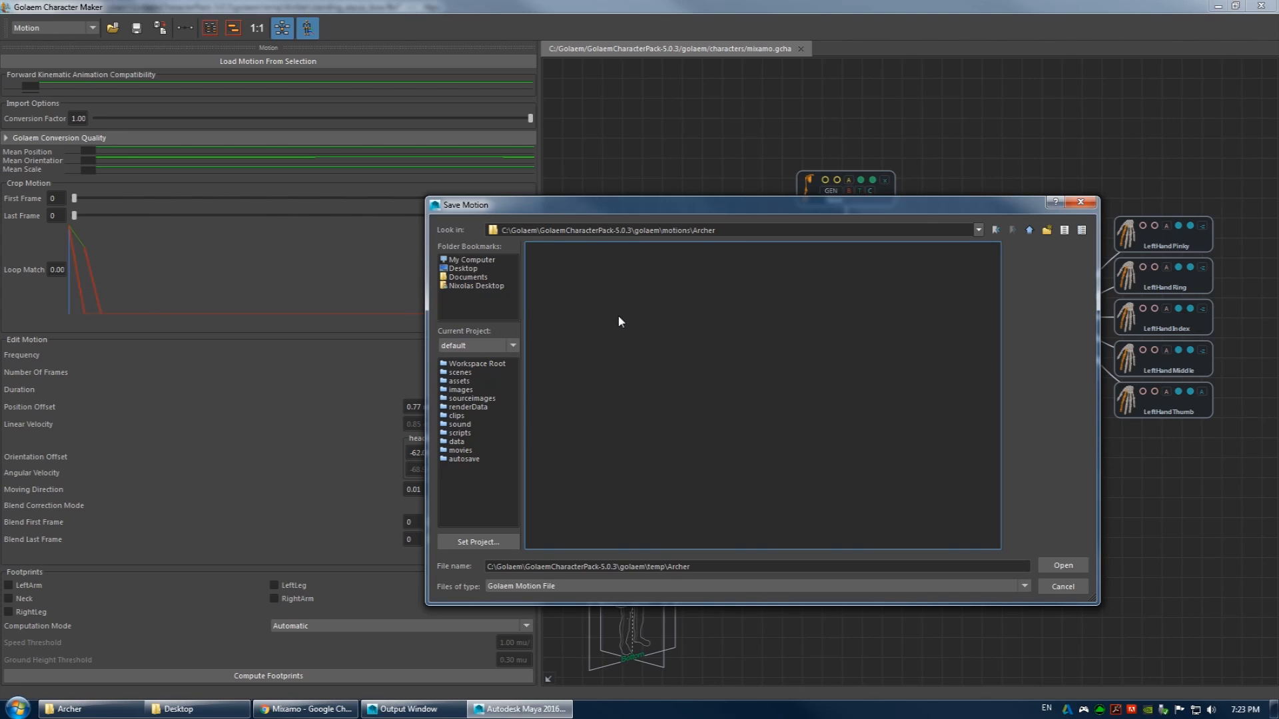
# - Save the motion as archer_equipp_bow in the Archer motions folder, then minimize the Character Maker window
pyautogui.tripleClick(687, 569)
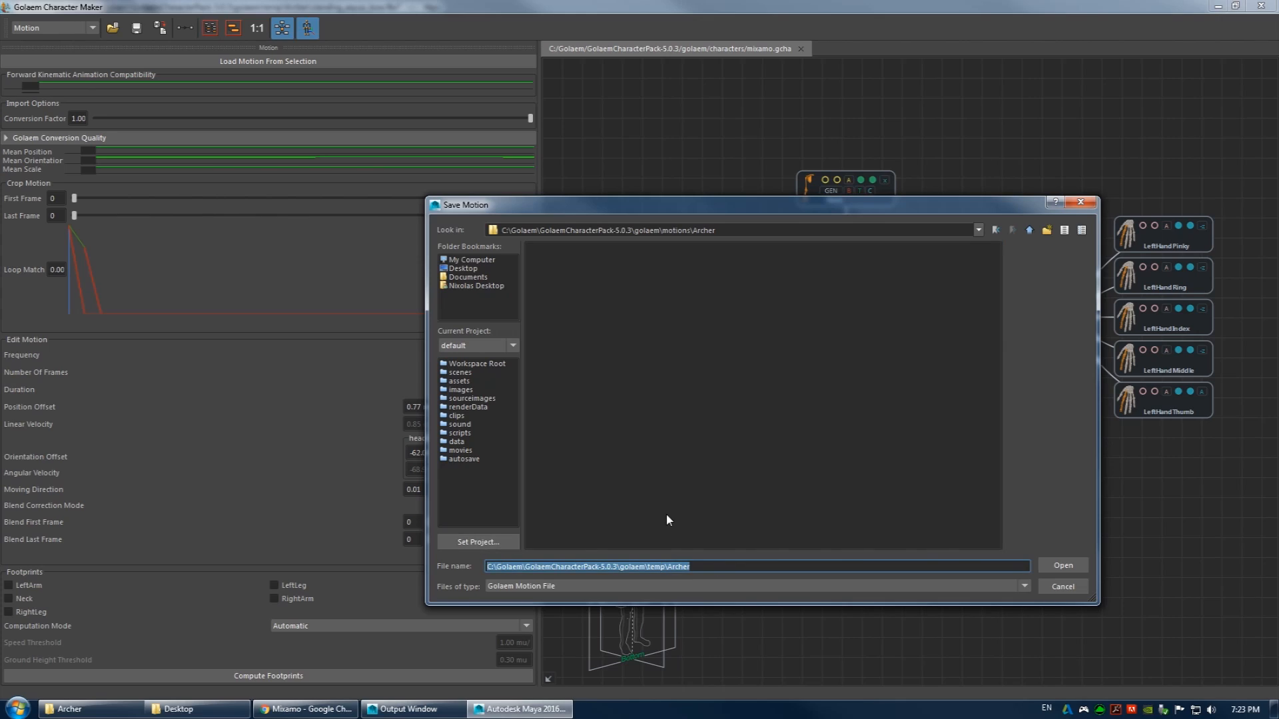
pyautogui.write('archer_')
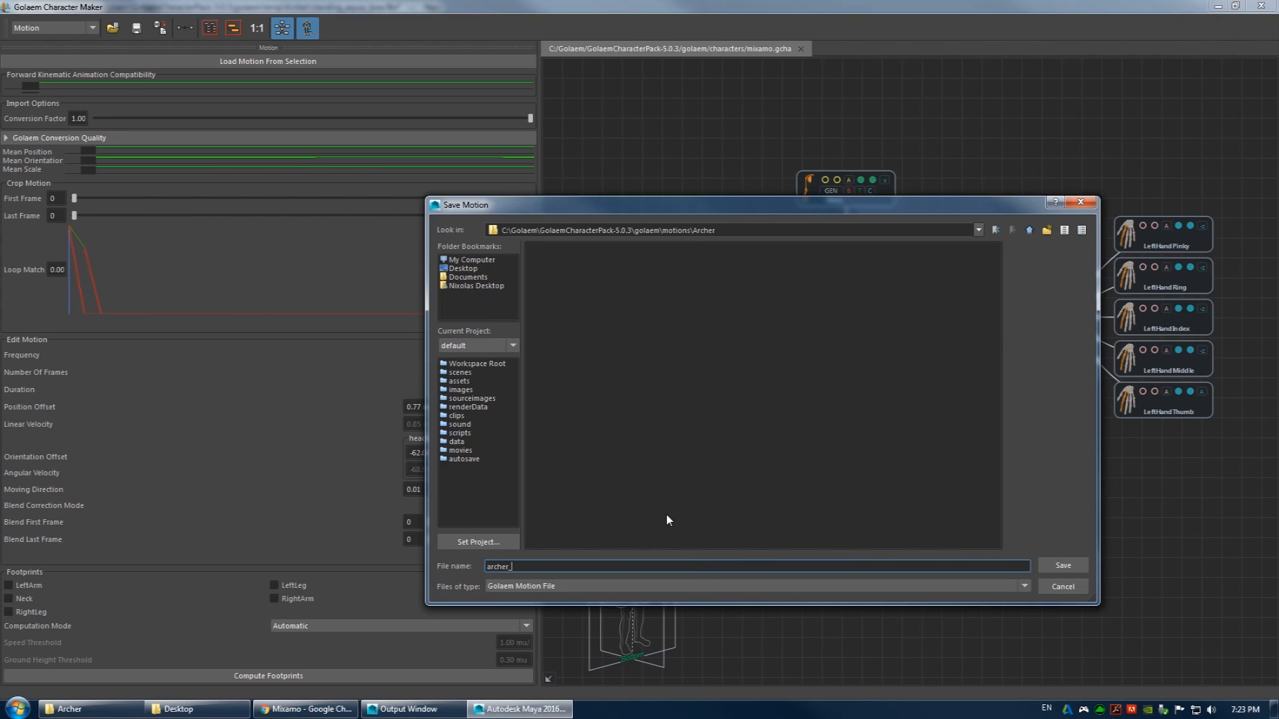
pyautogui.write('equpt')
pyautogui.press('BackSpace')
pyautogui.press('BackSpace')
pyautogui.write('ipp_bow')
pyautogui.press('Return')
pyautogui.doubleClick(744, 7)
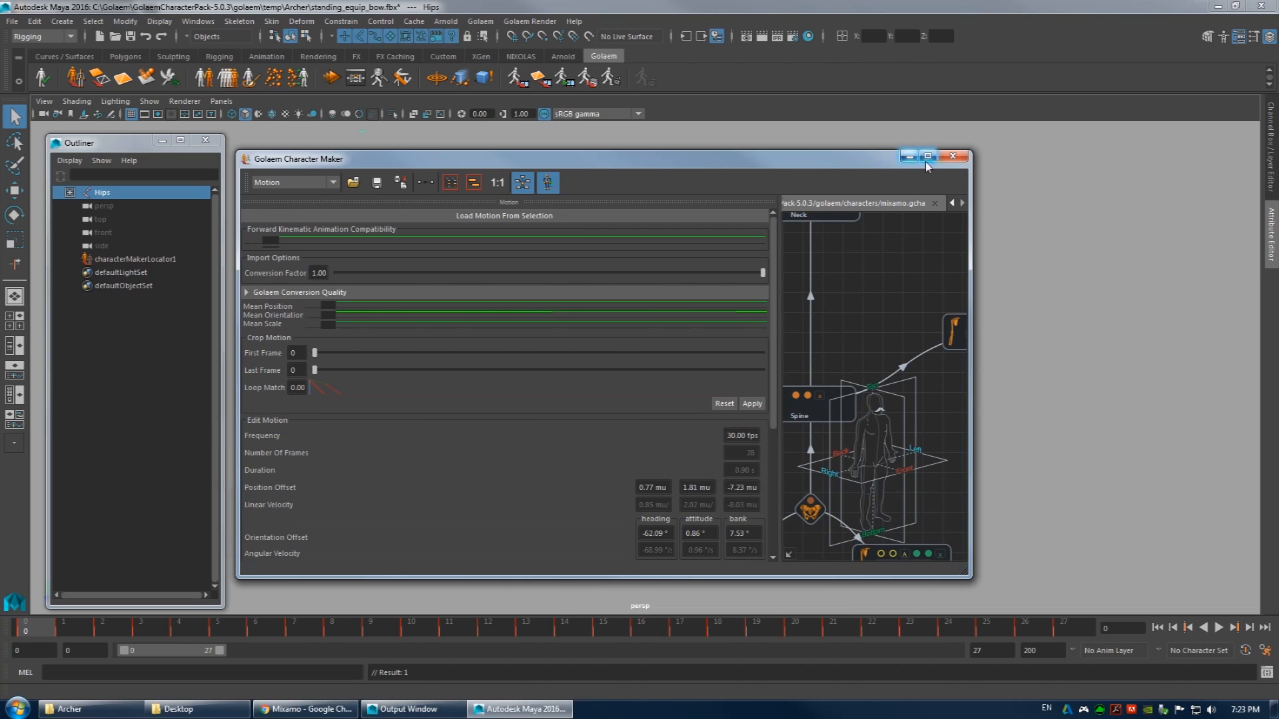
pyautogui.click(912, 159)
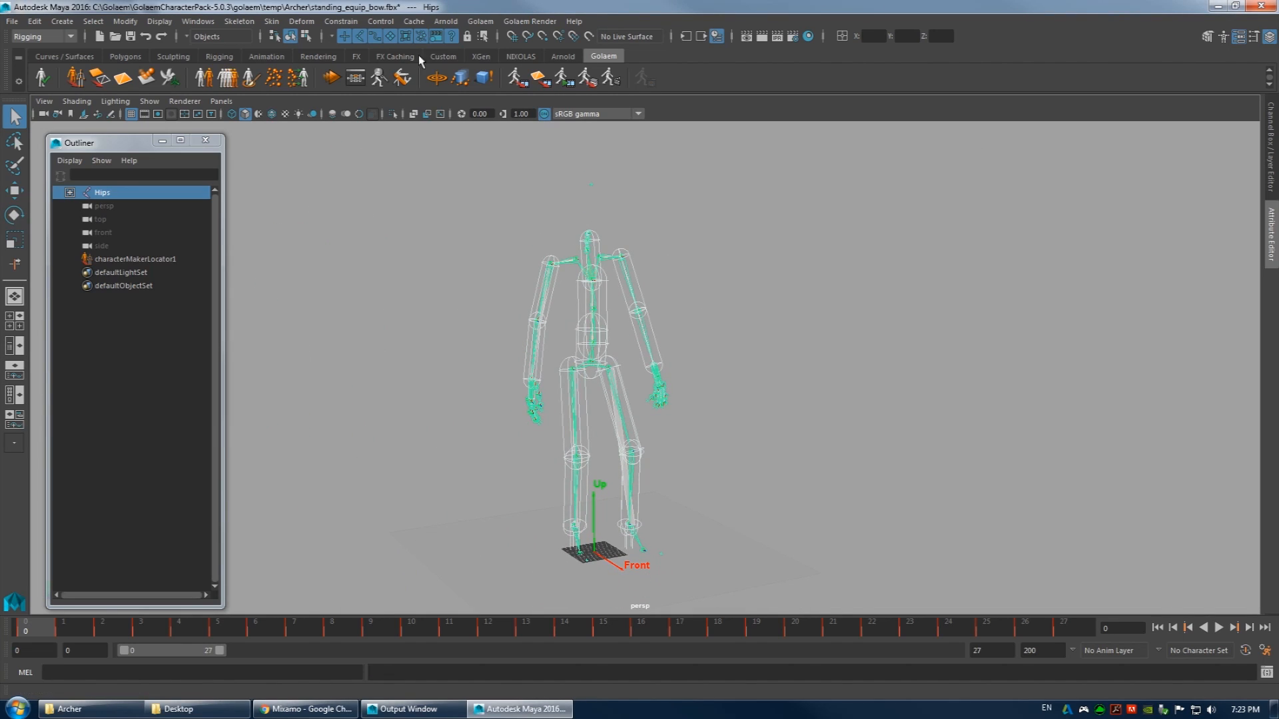
# - Open the standing_aim_recoil.fbx scene from the temp\Archer folder
pyautogui.click(34, 21)
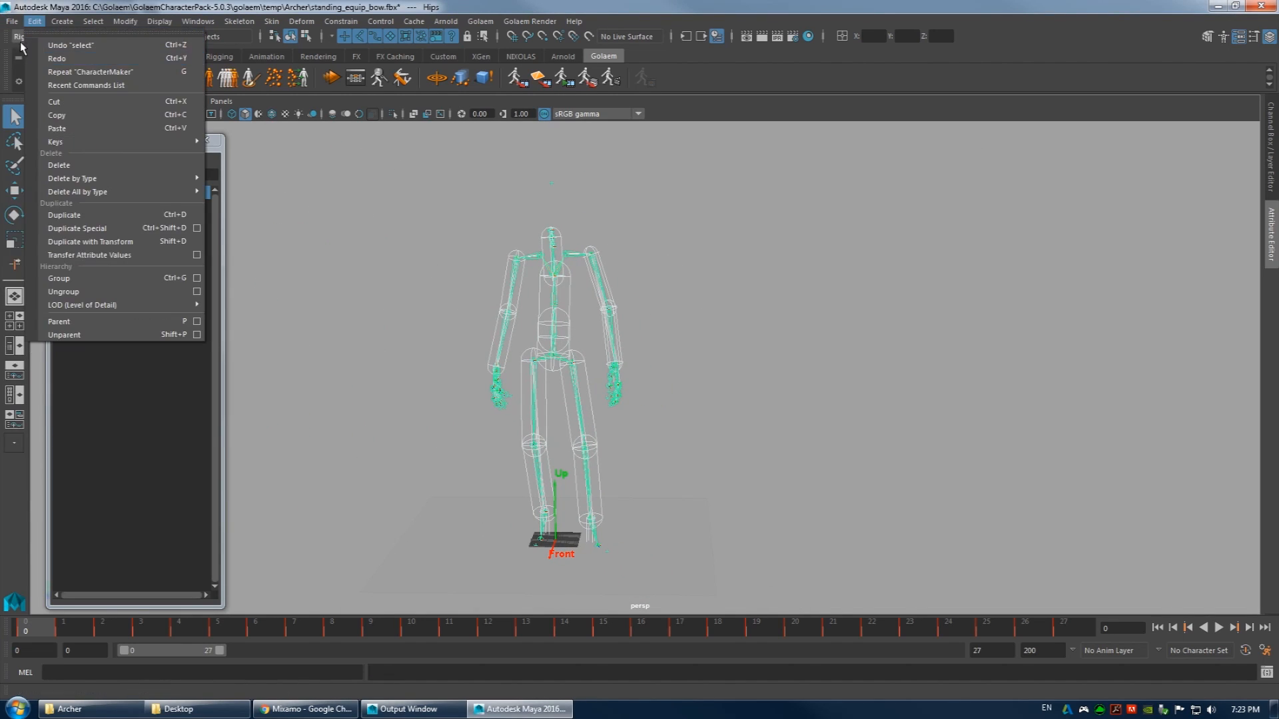
pyautogui.click(12, 21)
pyautogui.click(37, 60)
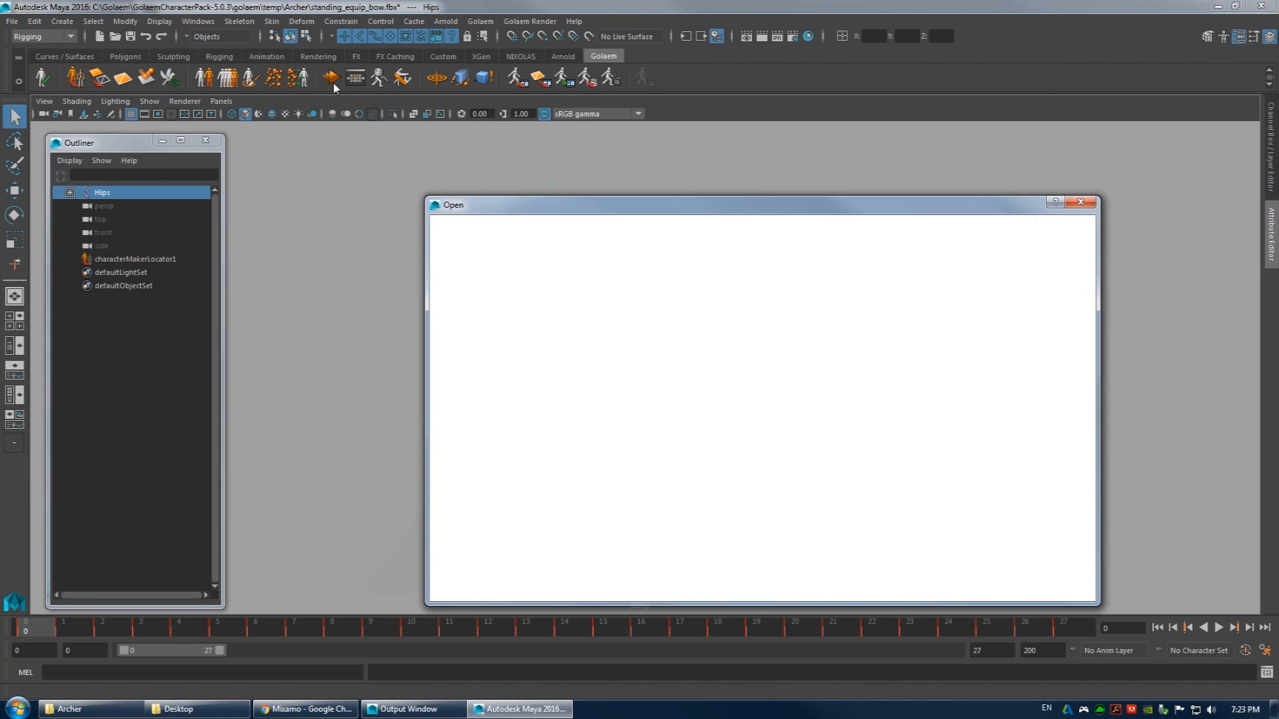
pyautogui.click(583, 293)
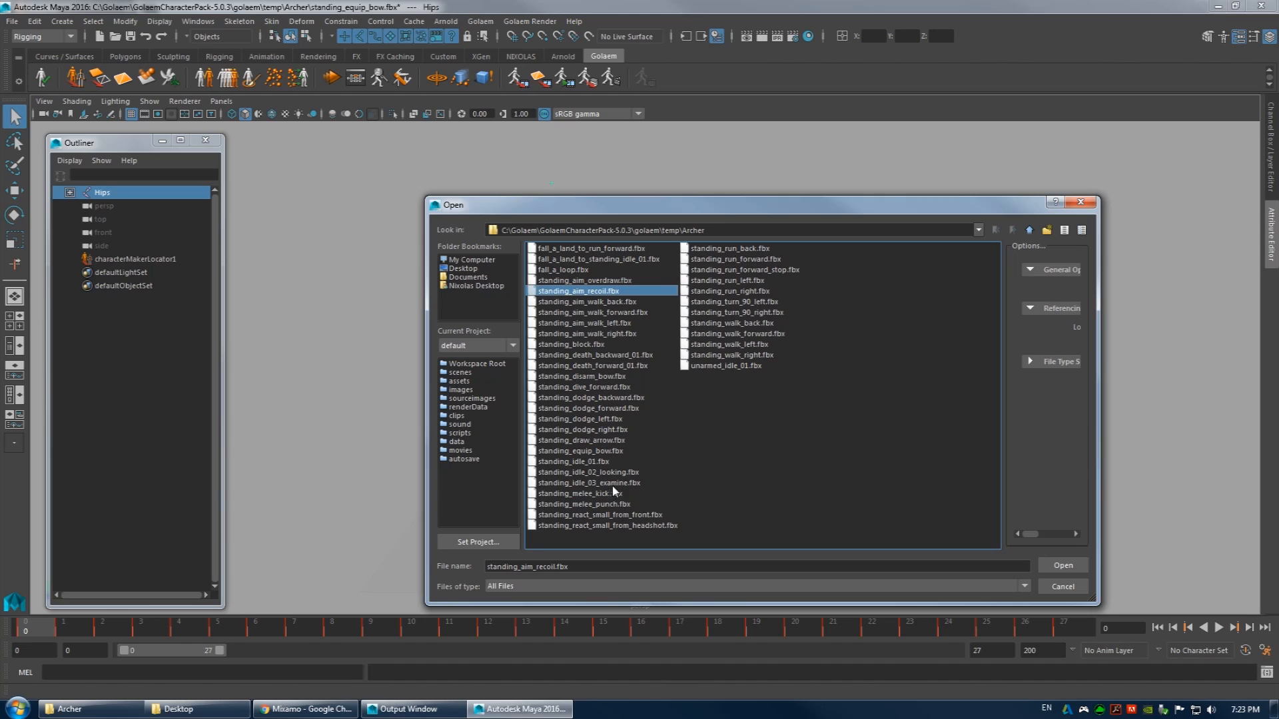
pyautogui.click(593, 449)
pyautogui.click(574, 442)
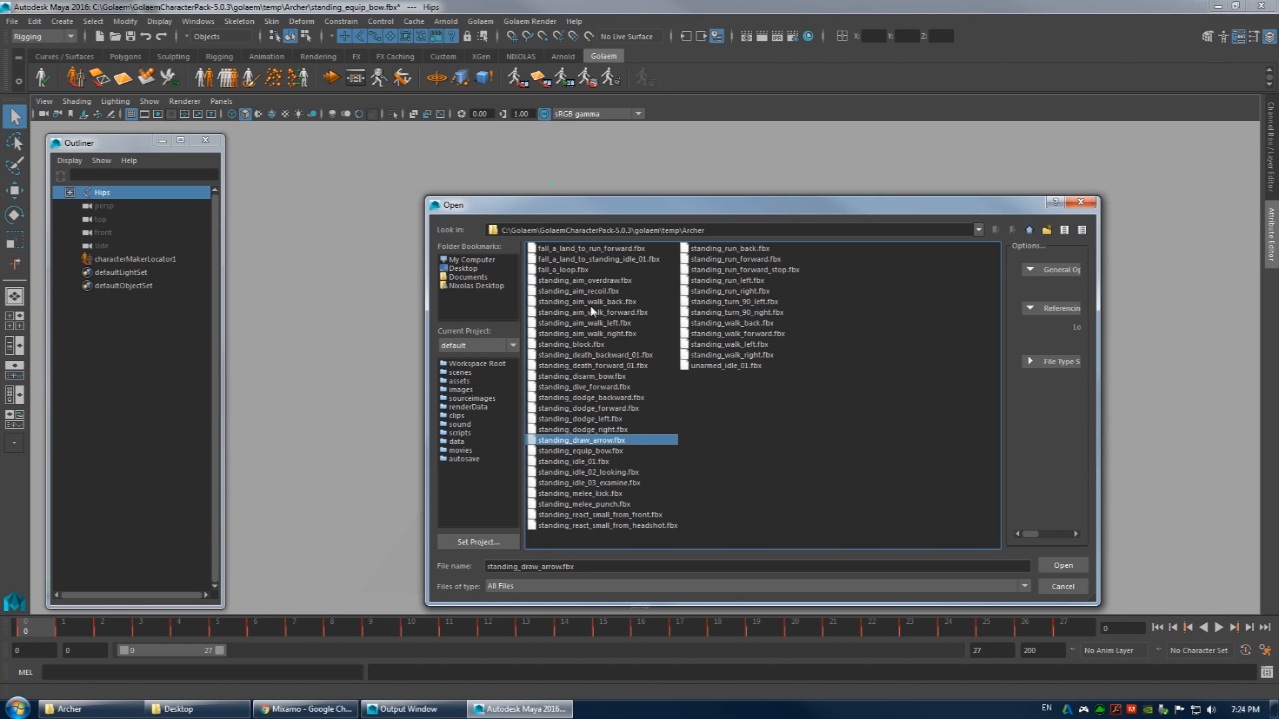
pyautogui.doubleClick(570, 292)
pyautogui.click(645, 365)
# - Frame the skeleton and play back the aim recoil animation to review its movement
pyautogui.press('f')
pyautogui.keyDown('alt'); pyautogui.moveTo(563, 486); pyautogui.dragTo(645, 362); pyautogui.keyUp('alt')
pyautogui.keyDown('alt'); pyautogui.moveTo(645, 273); pyautogui.dragTo(649, 286); pyautogui.keyUp('alt')
pyautogui.hotkey('alt', 'v')
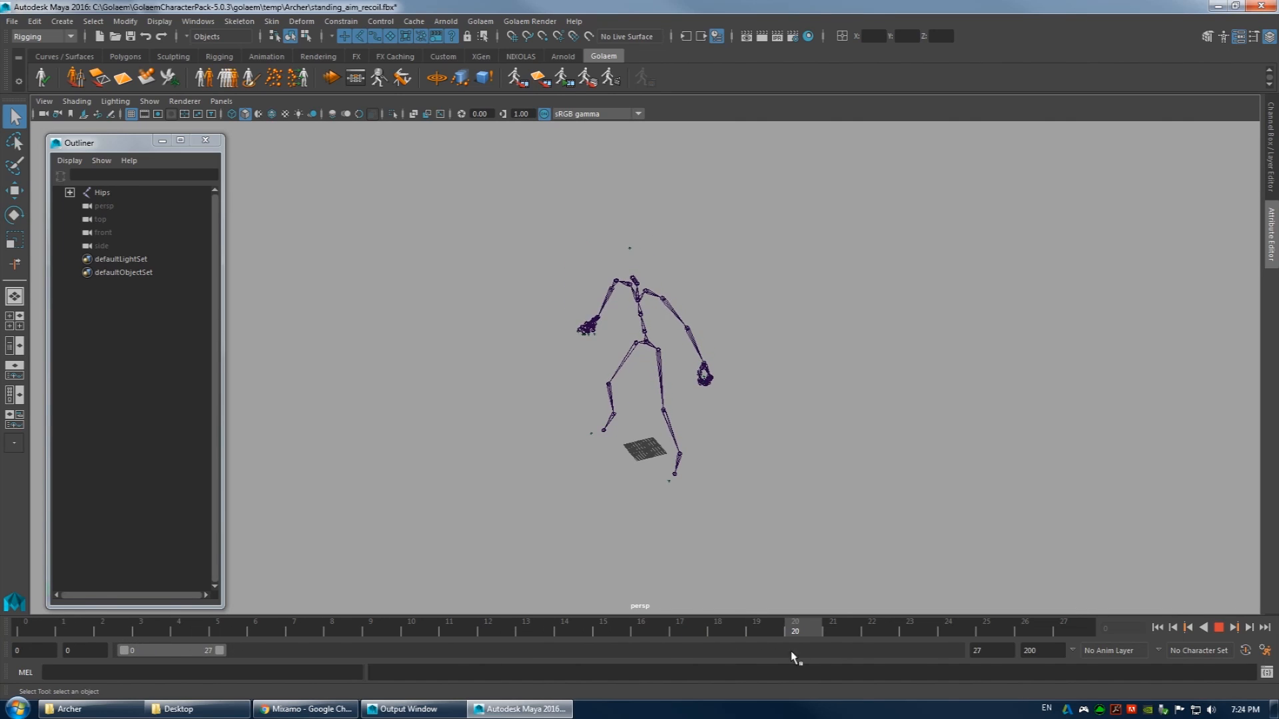
pyautogui.hotkey('alt', 'v')
pyautogui.keyDown('alt'); pyautogui.moveTo(764, 585); pyautogui.dragTo(578, 503); pyautogui.keyUp('alt')
pyautogui.scroll(3, 608, 264)
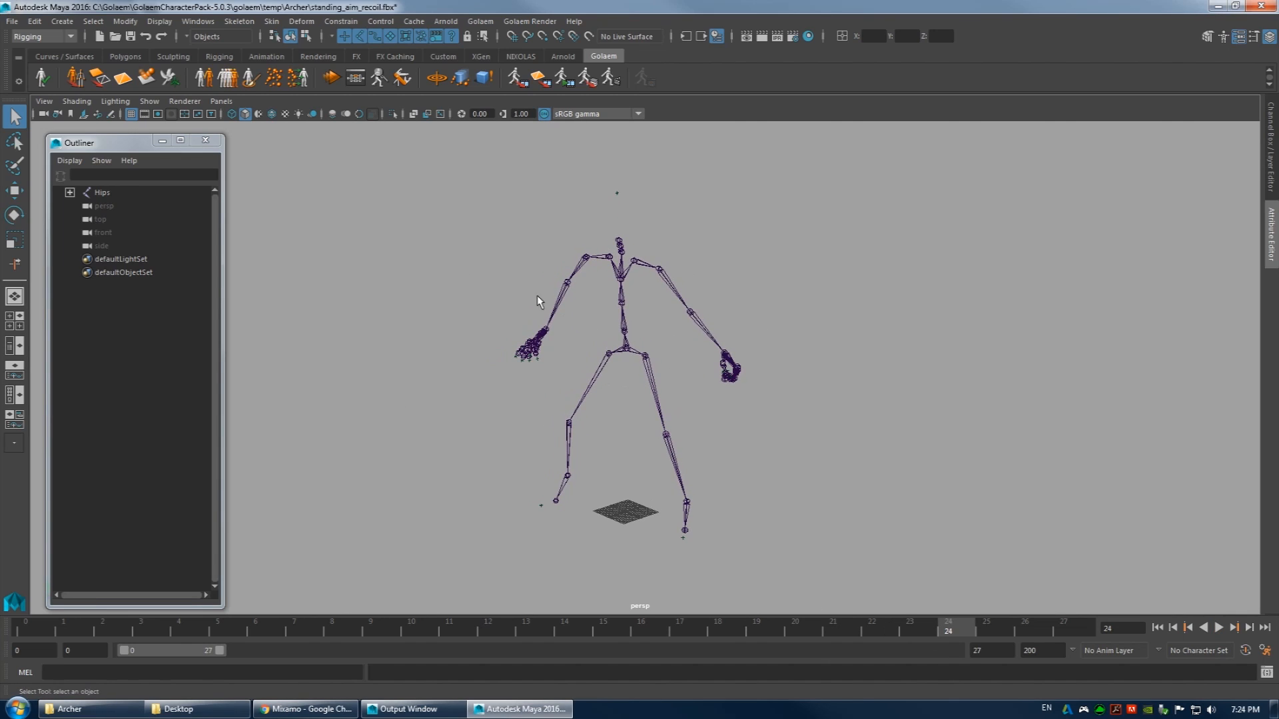
# - Open the standing_draw_arrow.fbx scene from the same folder and frame its skeleton
pyautogui.click(13, 22)
pyautogui.click(48, 59)
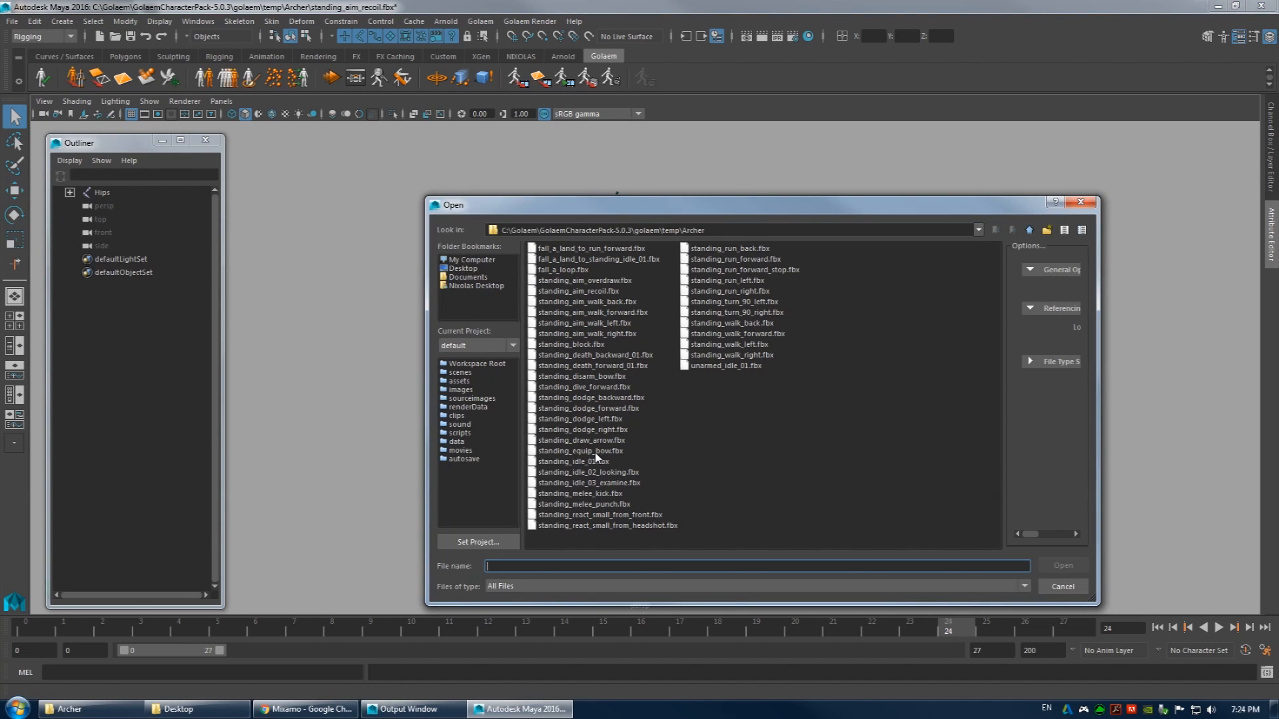
pyautogui.doubleClick(581, 440)
pyautogui.click(659, 443)
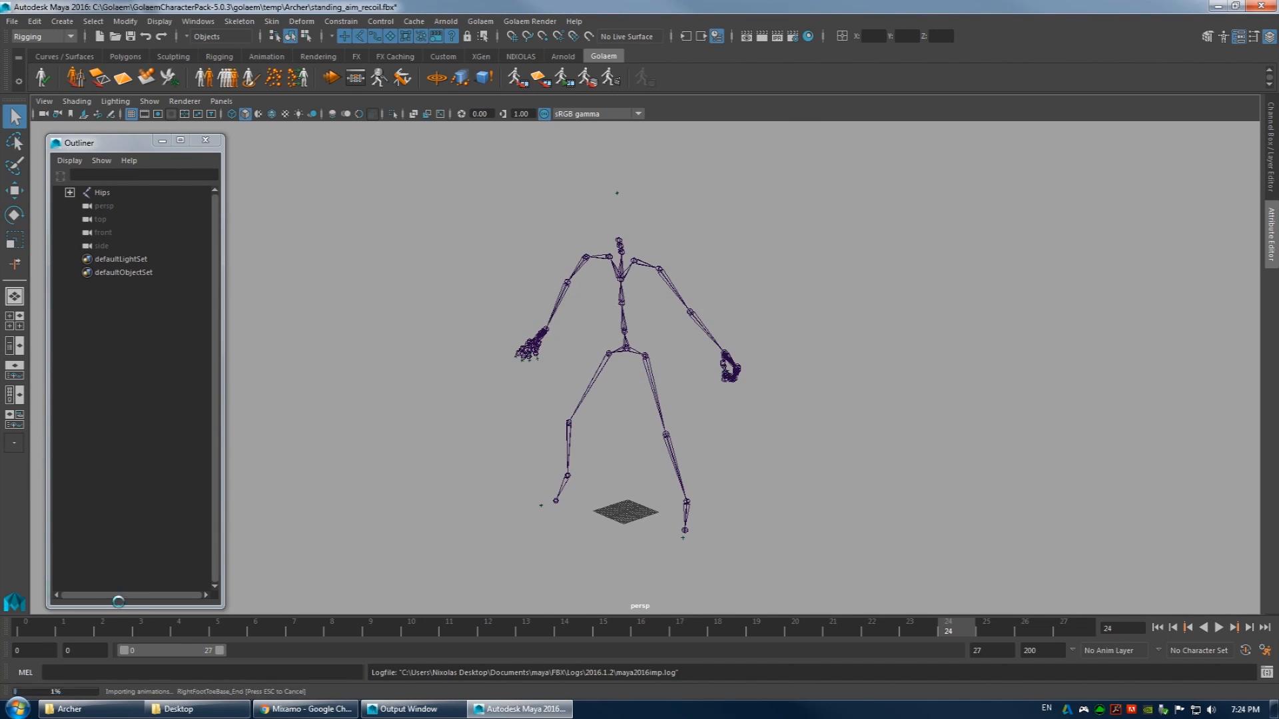
pyautogui.scroll(-5, 617, 422)
pyautogui.press('f')
pyautogui.keyDown('alt'); pyautogui.moveTo(617, 422); pyautogui.dragTo(473, 508); pyautogui.keyUp('alt')
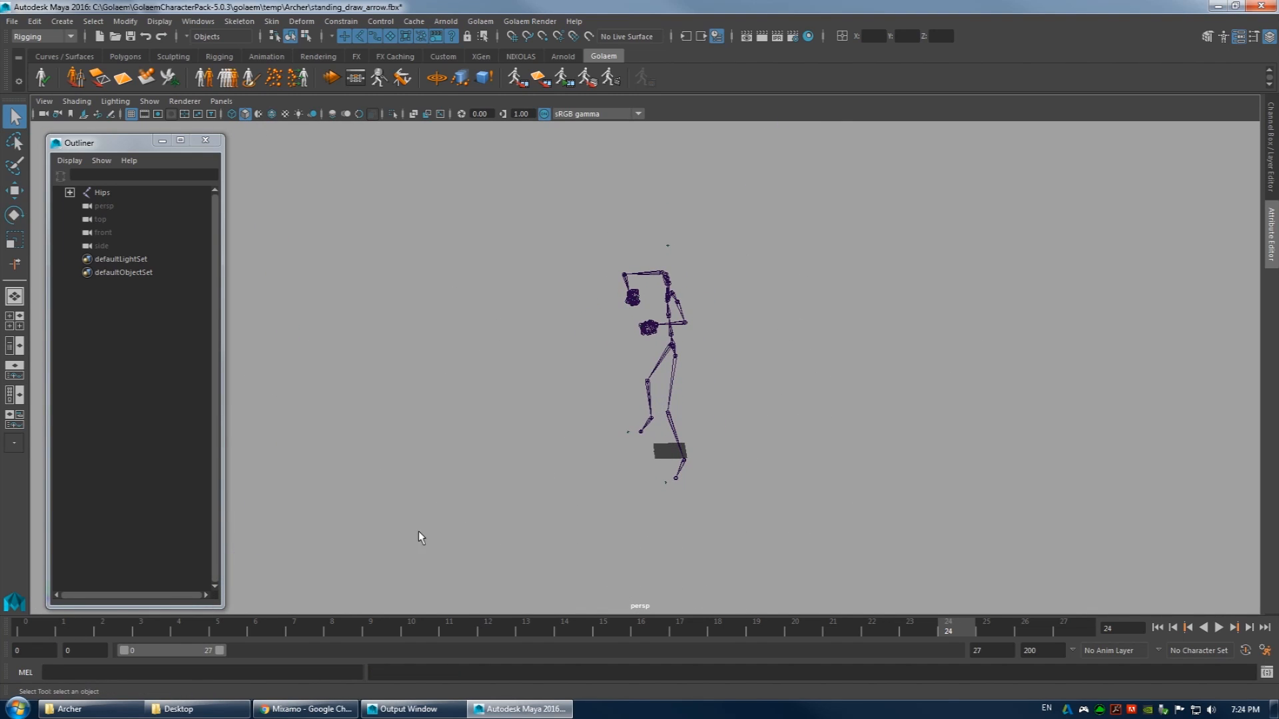
# - Play the draw arrow animation, set the playback end frame to 100, and scrub through it to frame 50
pyautogui.hotkey('alt', 'v')
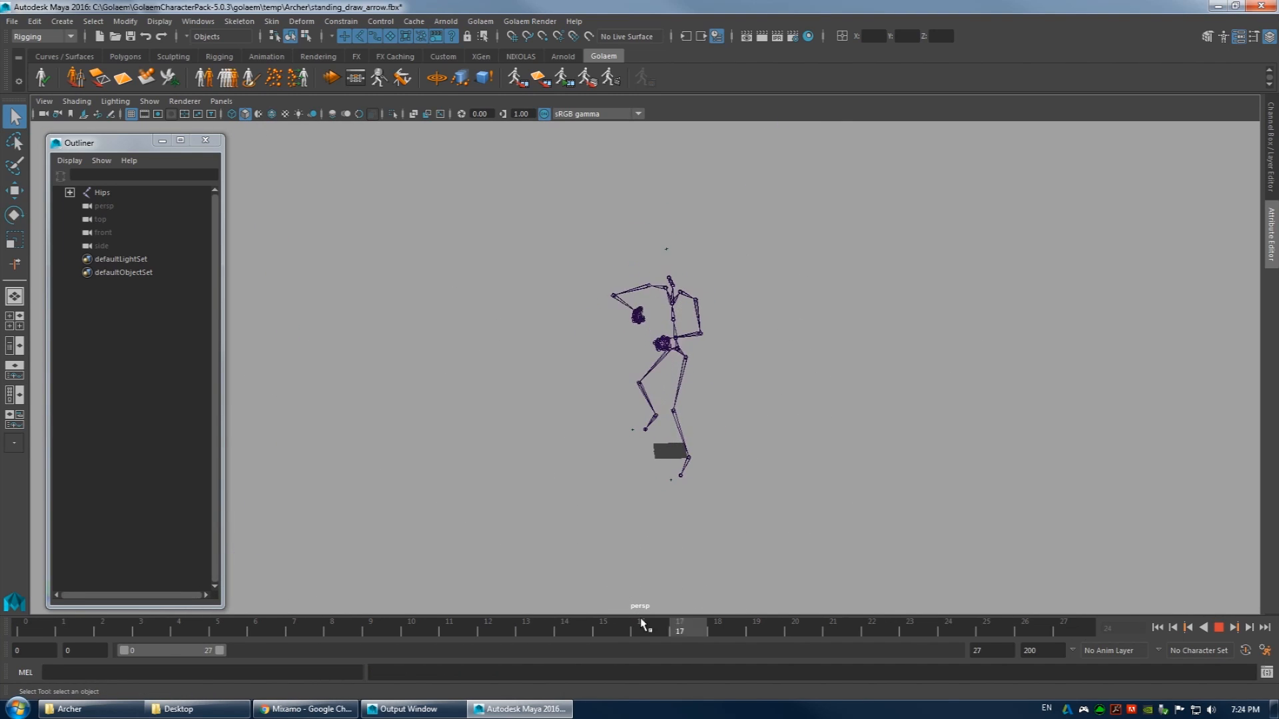
pyautogui.doubleClick(984, 651)
pyautogui.write('100')
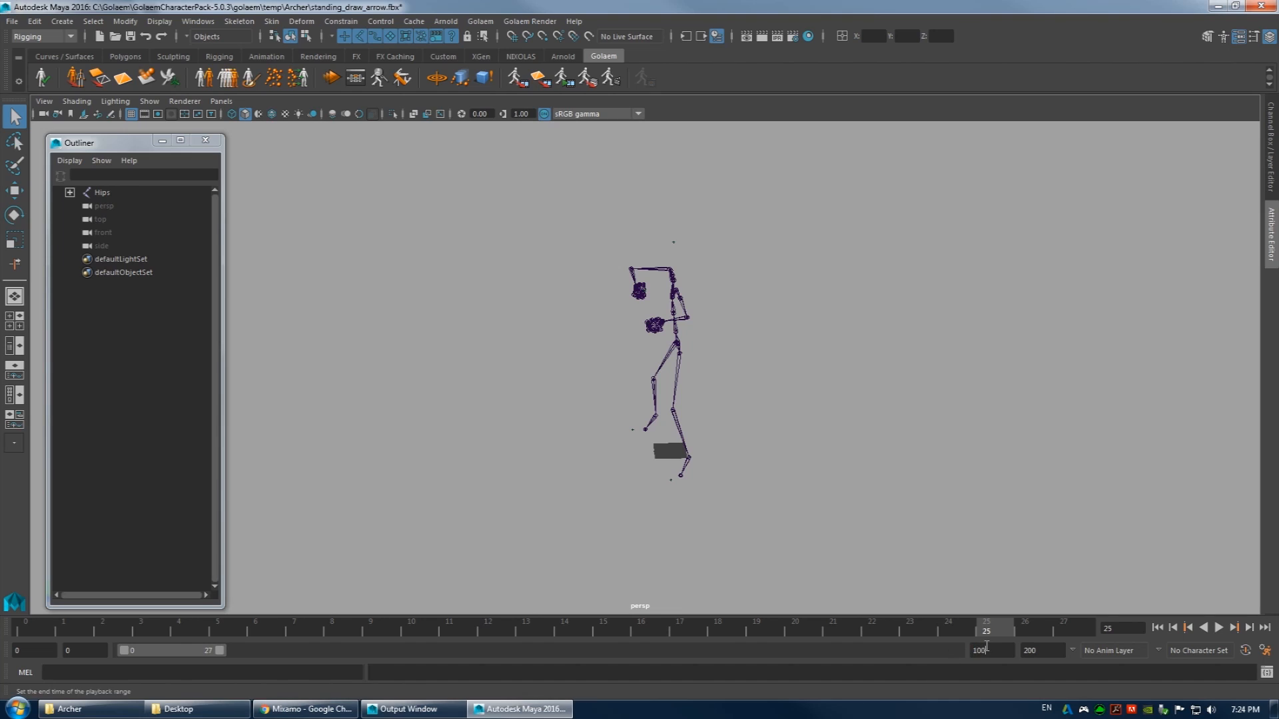
pyautogui.press('Return')
pyautogui.moveTo(33, 629); pyautogui.dragTo(449, 660)
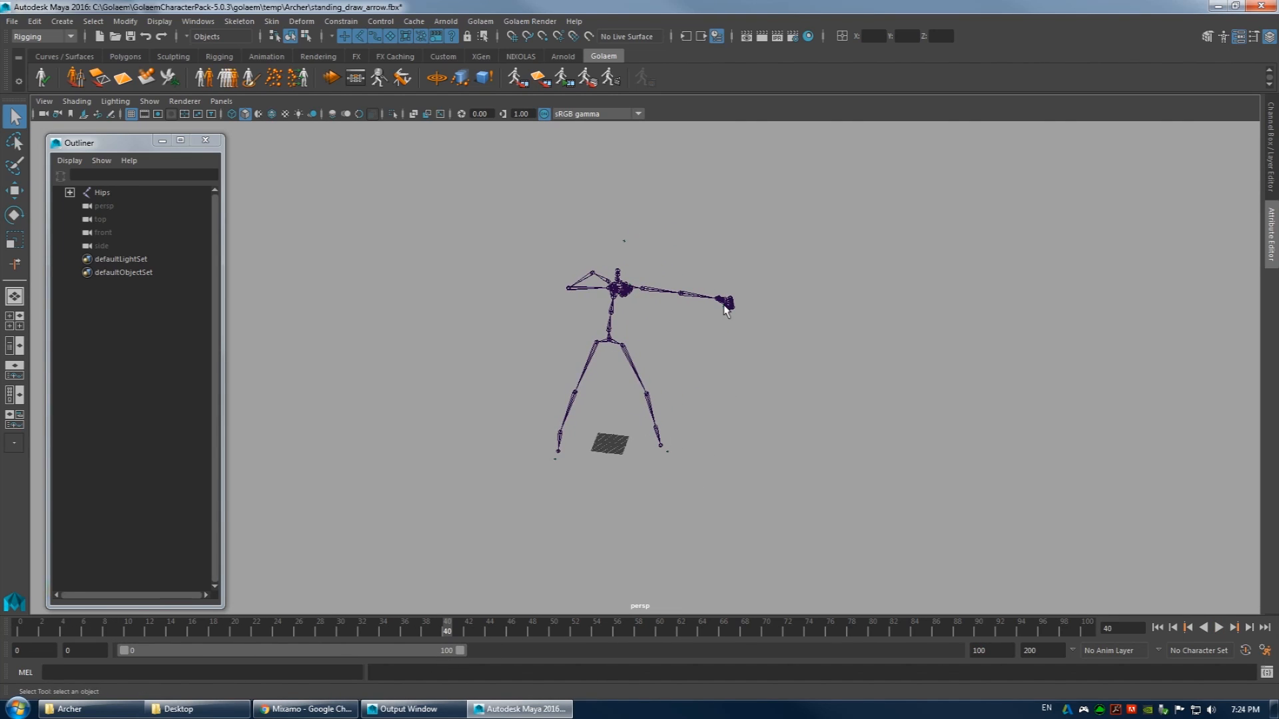
pyautogui.keyDown('alt'); pyautogui.moveTo(686, 339); pyautogui.dragTo(377, 492); pyautogui.keyUp('alt')
pyautogui.moveTo(25, 630); pyautogui.dragTo(554, 630)
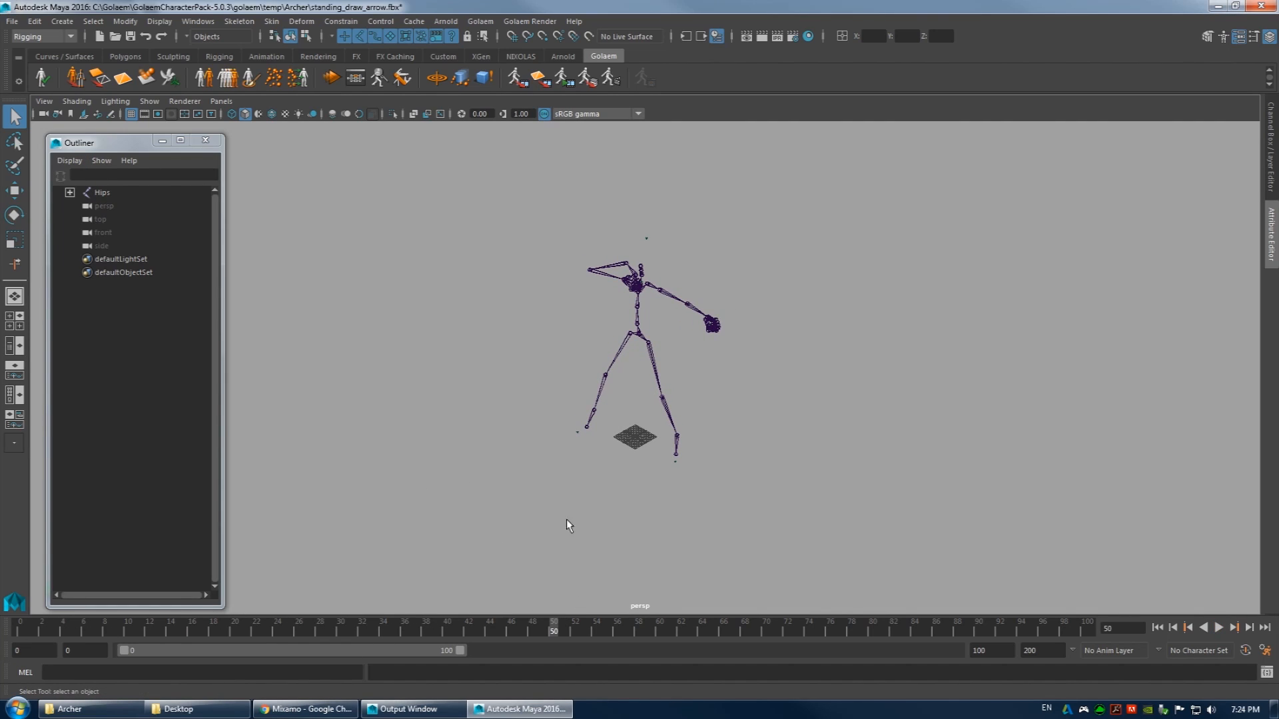
# - Examine the draw arrow pose from several sides, then select Hips and scrub the timeline to check its keyed range
pyautogui.keyDown('alt'); pyautogui.moveTo(580, 542); pyautogui.dragTo(666, 520); pyautogui.keyUp('alt')
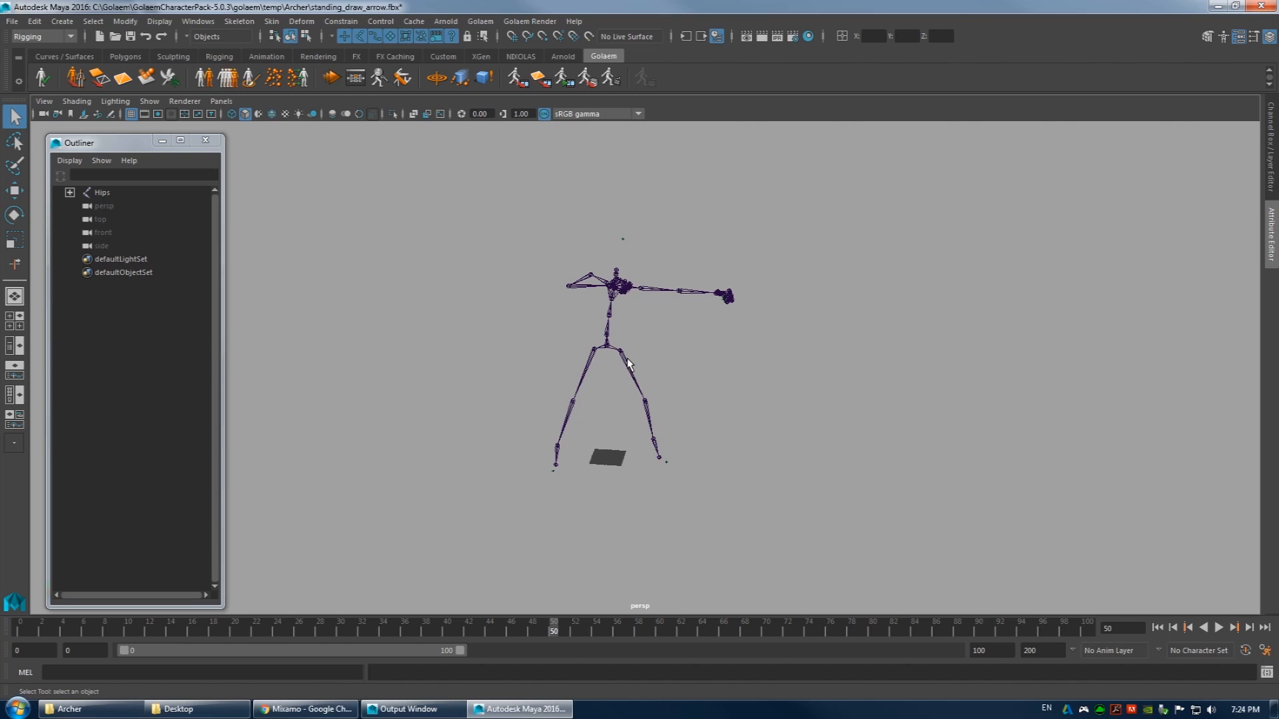
pyautogui.keyDown('alt'); pyautogui.moveTo(643, 351); pyautogui.dragTo(543, 363); pyautogui.keyUp('alt')
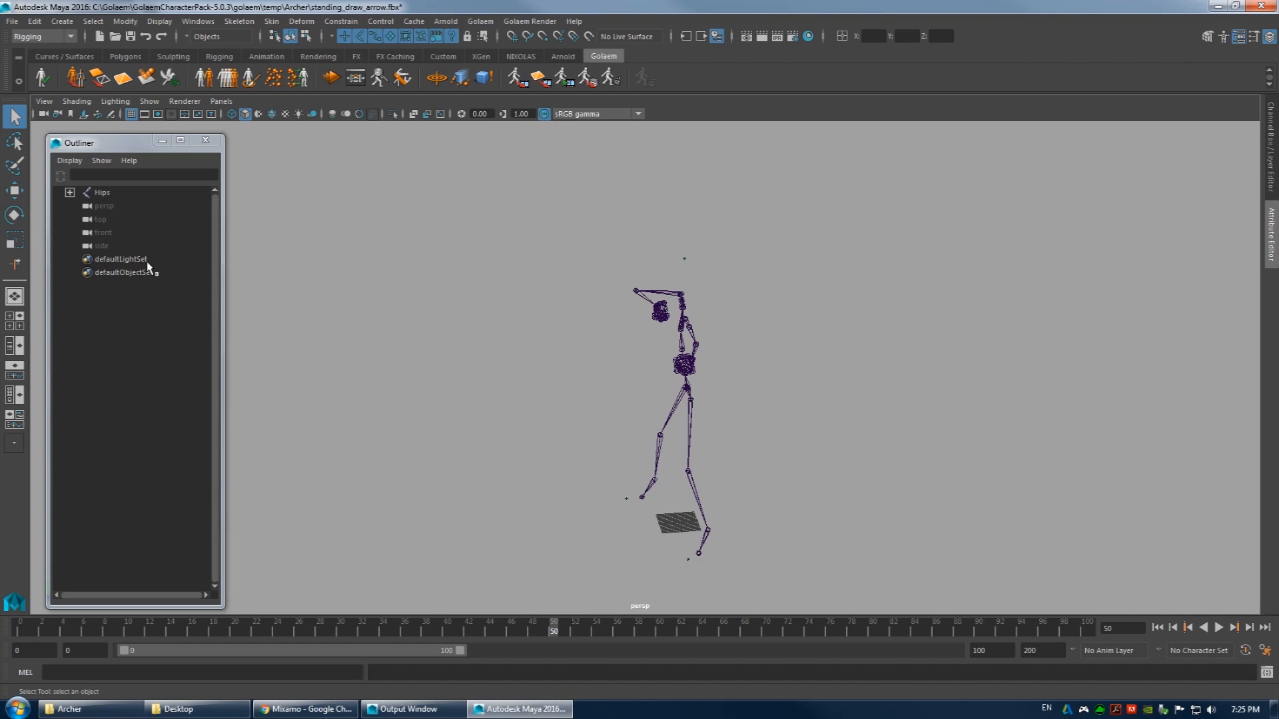
pyautogui.keyDown('alt'); pyautogui.moveTo(469, 345); pyautogui.dragTo(786, 347); pyautogui.keyUp('alt')
pyautogui.keyDown('alt'); pyautogui.moveTo(786, 346); pyautogui.dragTo(739, 353, button='right'); pyautogui.keyUp('alt')
pyautogui.keyDown('alt'); pyautogui.moveTo(740, 353); pyautogui.dragTo(639, 379); pyautogui.keyUp('alt')
pyautogui.moveTo(119, 628); pyautogui.dragTo(160, 631)
pyautogui.moveTo(409, 652)
pyautogui.mouseDown()
pyautogui.moveTo(2, 643)
pyautogui.moveTo(383, 655)
pyautogui.moveTo(386, 632)
pyautogui.moveTo(714, 634)
pyautogui.mouseUp()
pyautogui.click(100, 192)
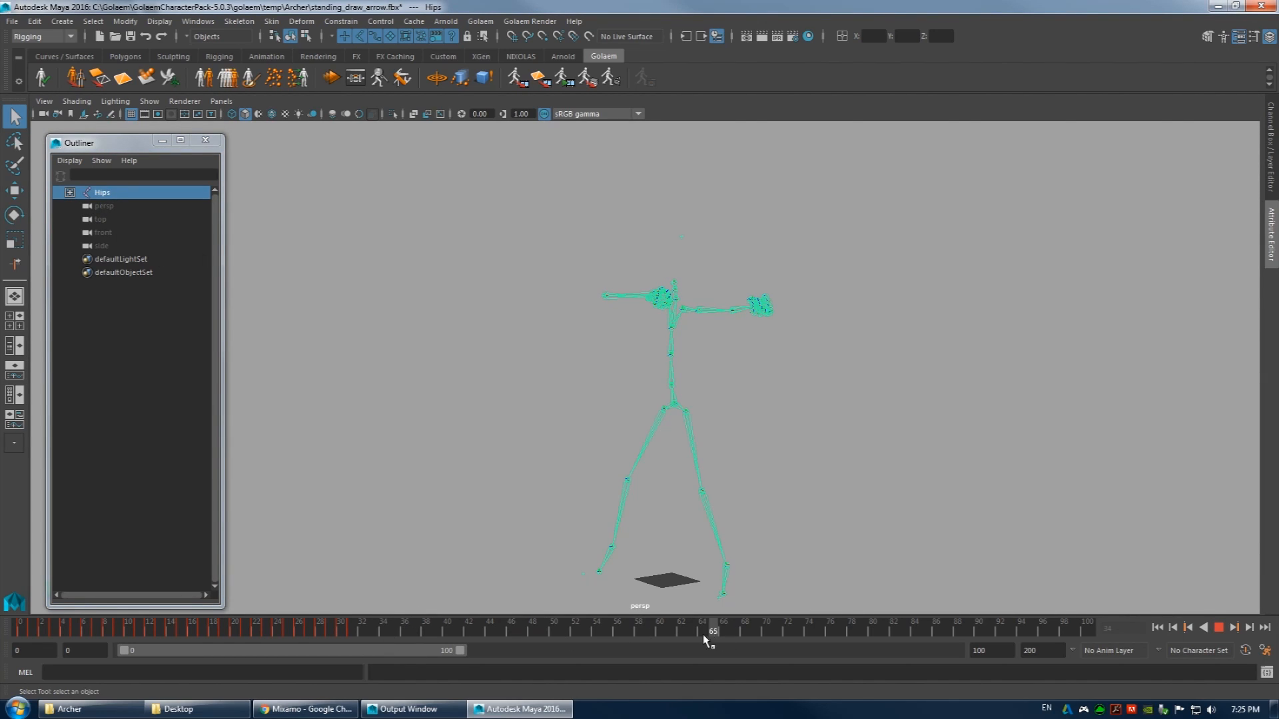
pyautogui.moveTo(397, 622)
pyautogui.mouseDown()
pyautogui.moveTo(693, 629)
pyautogui.moveTo(437, 633)
pyautogui.mouseUp()
pyautogui.moveTo(739, 661); pyautogui.dragTo(301, 626)
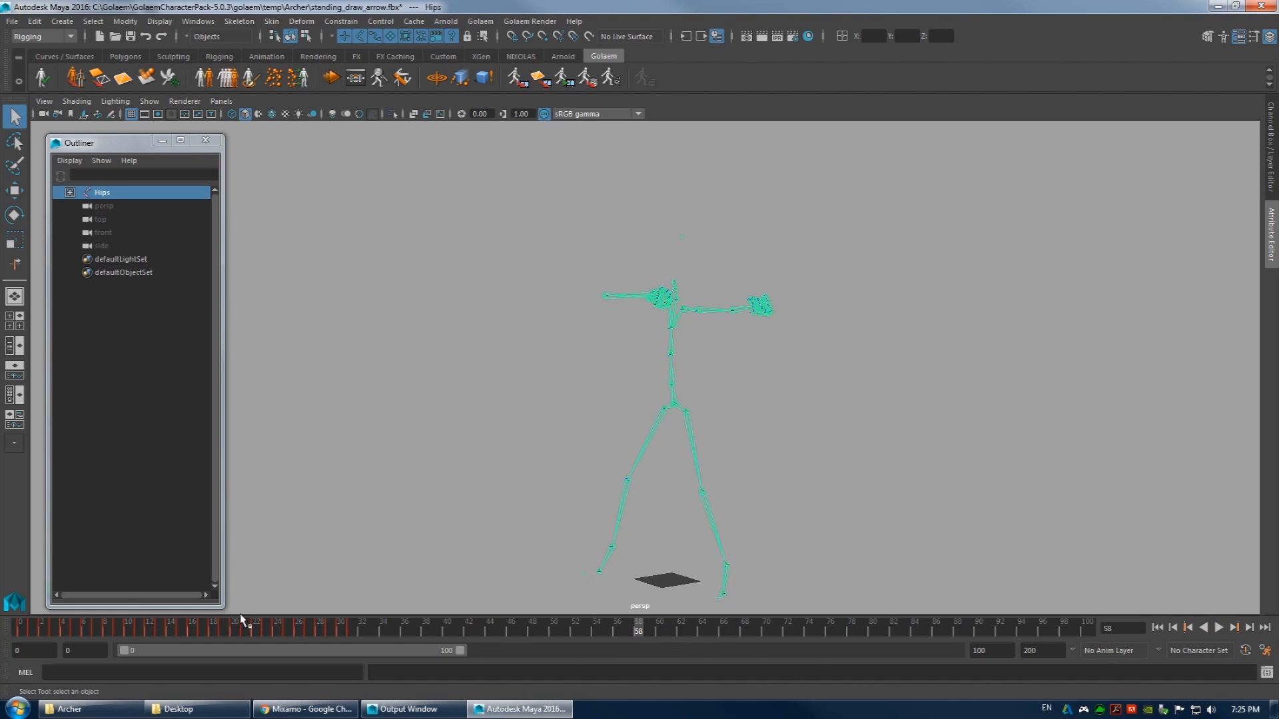
pyautogui.moveTo(24, 627); pyautogui.dragTo(405, 628)
# - Reopen the standing_aim_recoil.fbx scene and frame its skeleton
pyautogui.click(13, 21)
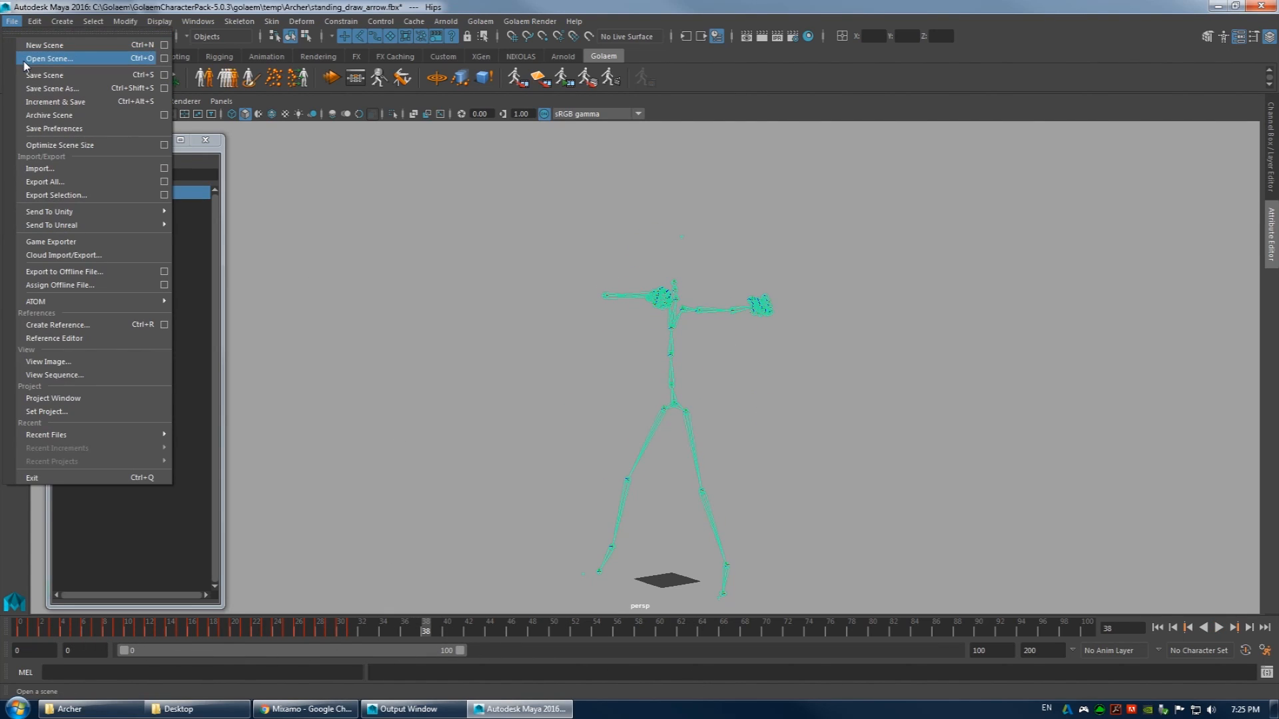
pyautogui.click(40, 49)
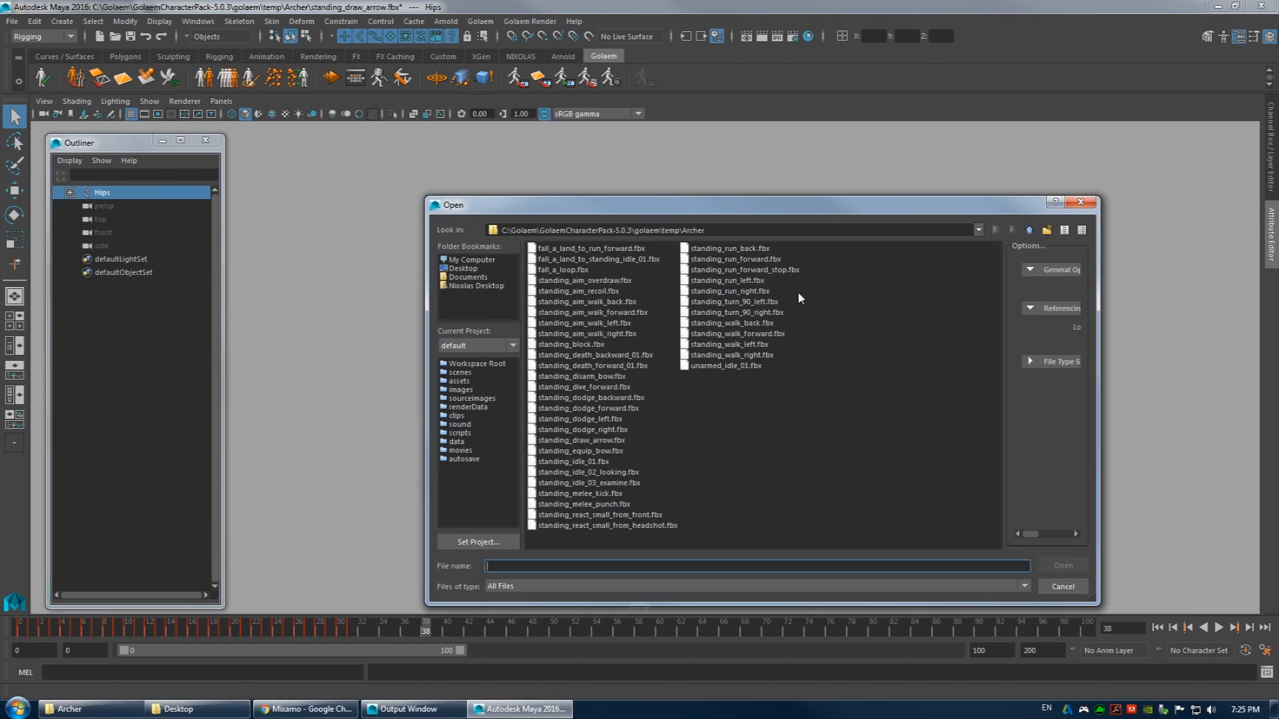
pyautogui.doubleClick(601, 293)
pyautogui.click(650, 368)
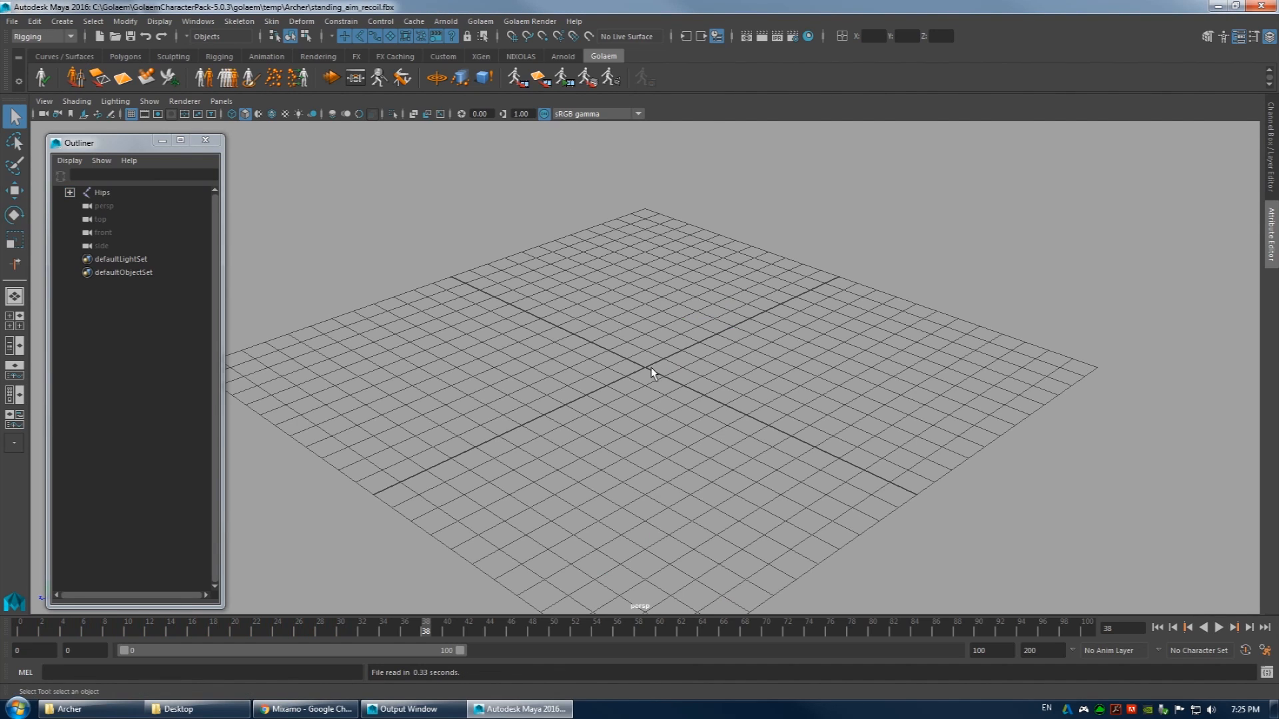
pyautogui.press('f')
pyautogui.keyDown('alt'); pyautogui.moveTo(765, 373); pyautogui.dragTo(885, 343); pyautogui.keyUp('alt')
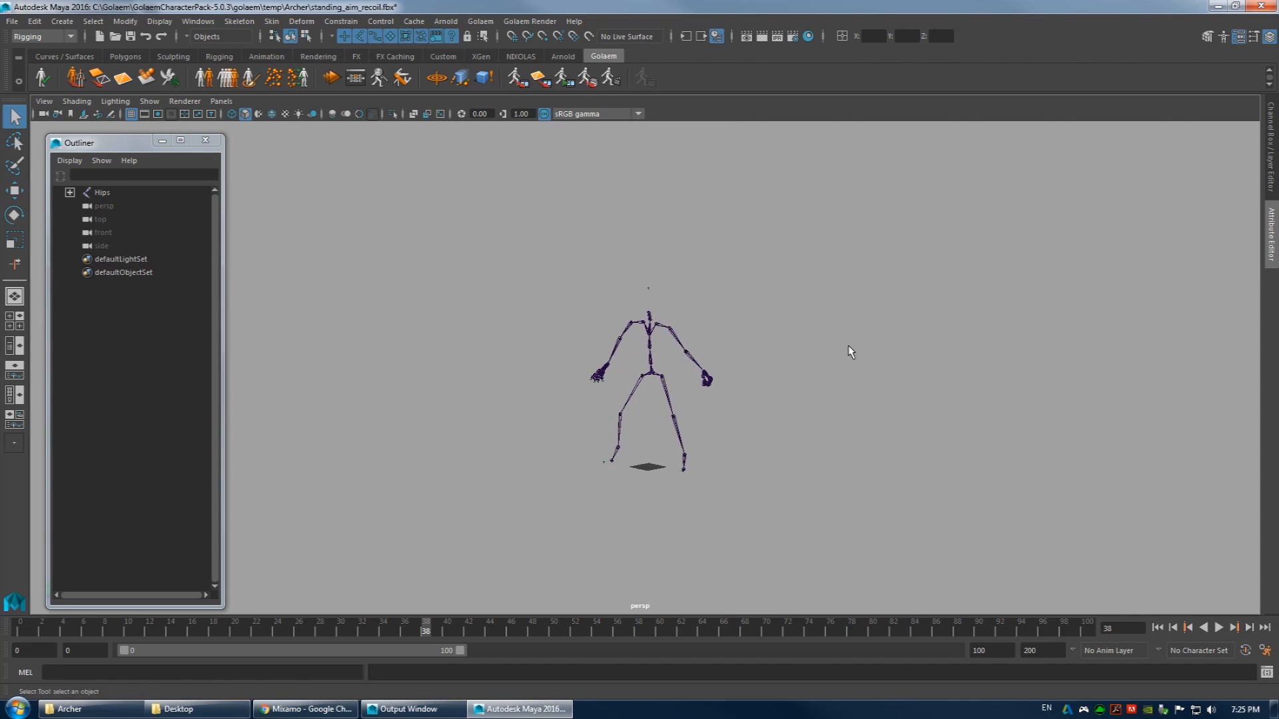
# - Select the Hips joint and extend the selection to its whole hierarchy with a MEL select command
pyautogui.click(113, 194)
pyautogui.keyDown('alt'); pyautogui.moveTo(590, 398); pyautogui.dragTo(639, 406, button='right'); pyautogui.keyUp('alt')
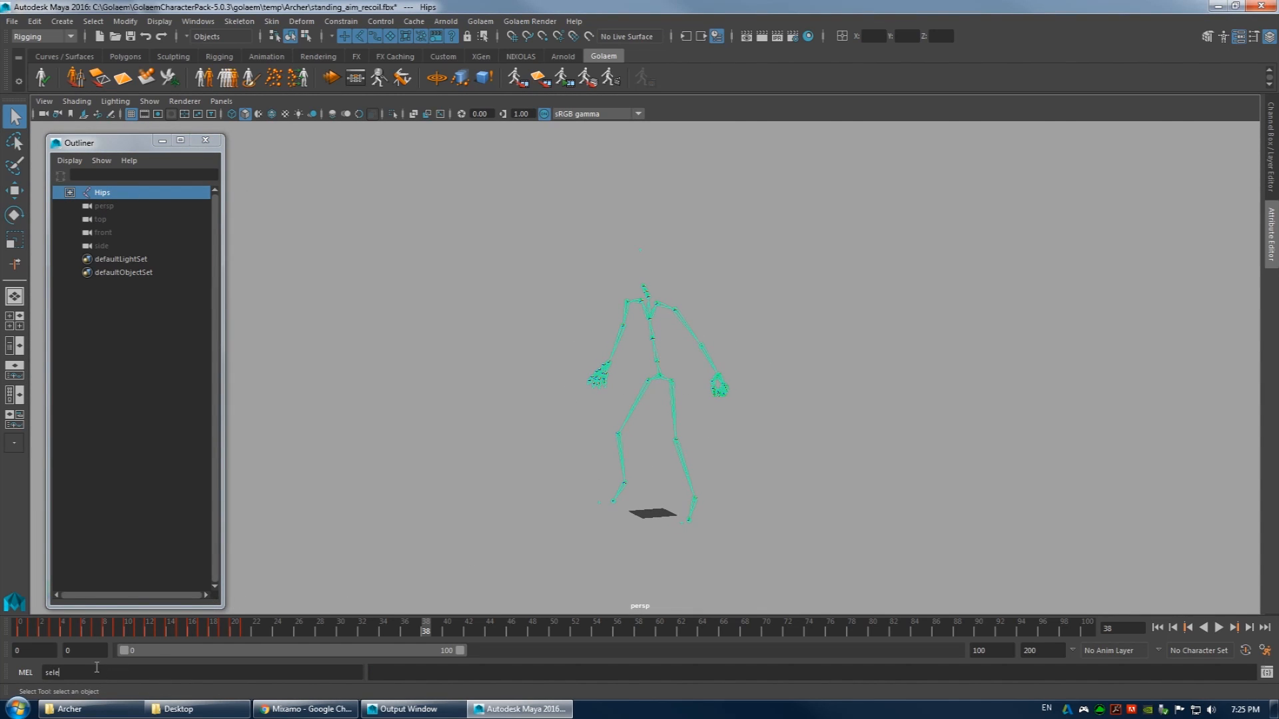
pyautogui.press('Return')
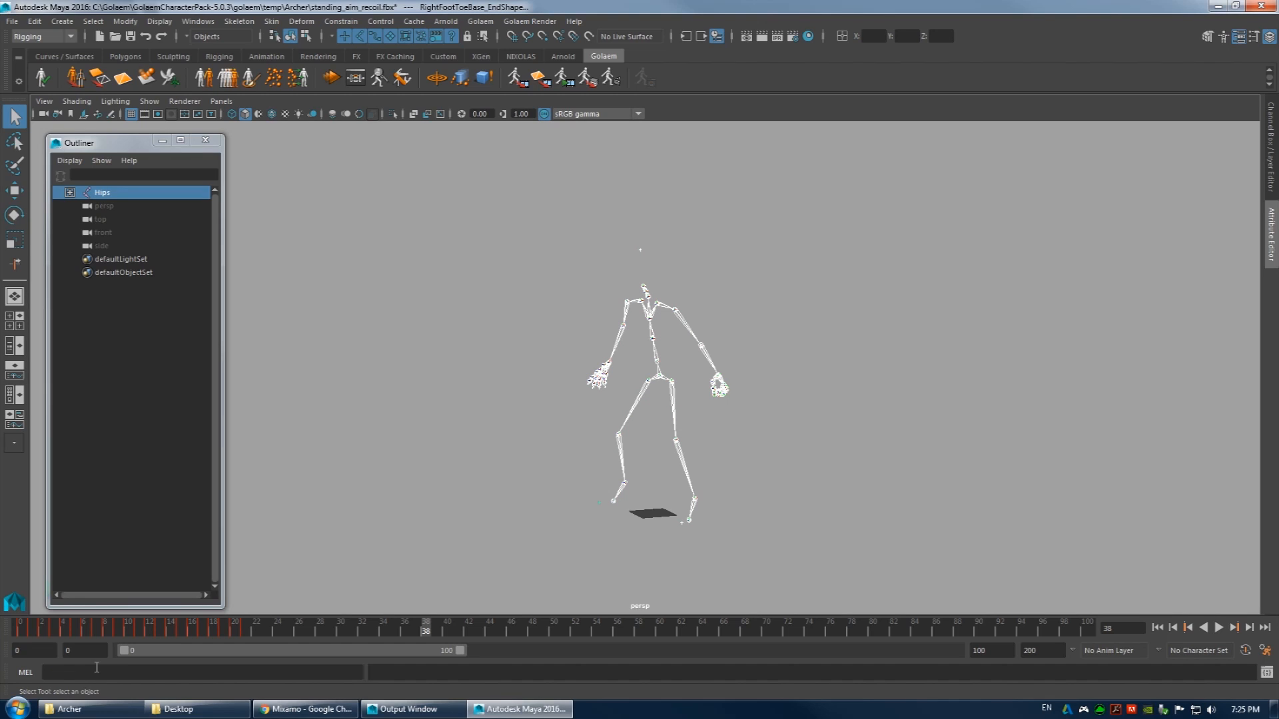
# - Go to frame 21 at the end of the recoil keys and set the playback end frame to 21
pyautogui.moveTo(212, 630); pyautogui.dragTo(249, 630)
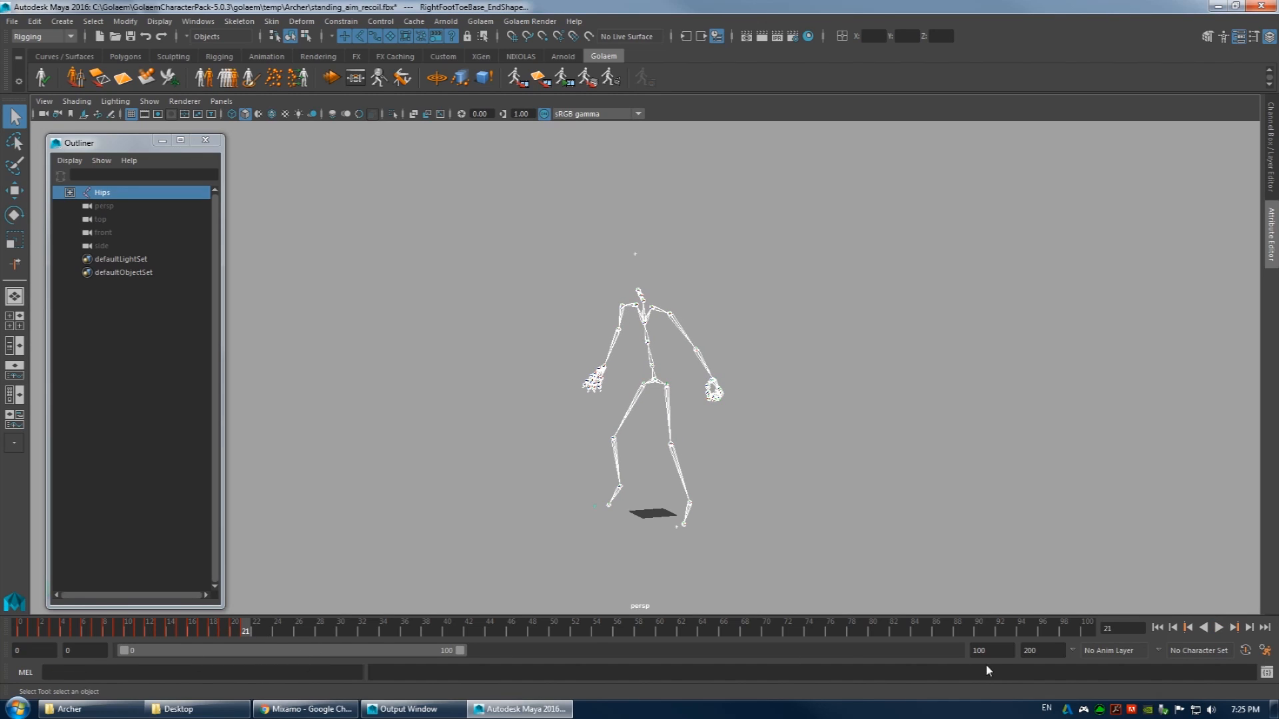
pyautogui.doubleClick(986, 651)
pyautogui.write('21')
pyautogui.press('Return')
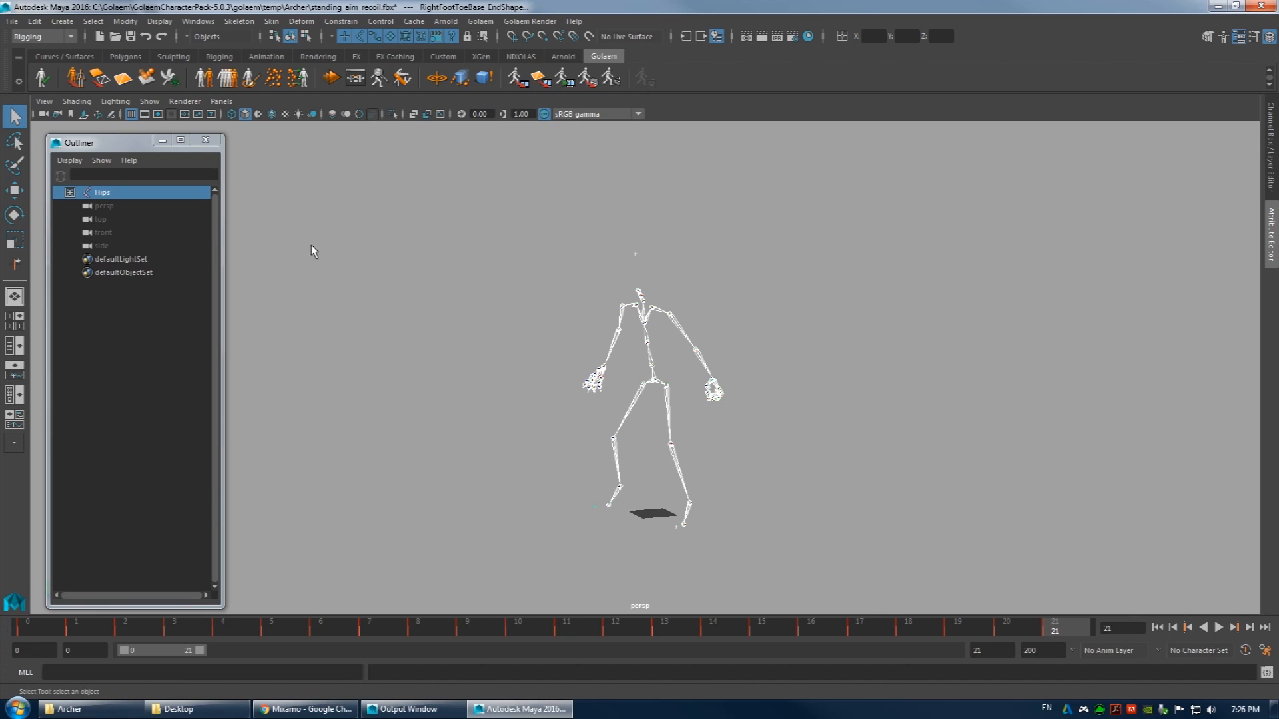
# - Bake the animation of all selected joints with Bake Simulation
pyautogui.keyDown('alt'); pyautogui.moveTo(638, 303); pyautogui.dragTo(607, 357); pyautogui.keyUp('alt')
pyautogui.keyDown('alt'); pyautogui.moveTo(608, 357); pyautogui.dragTo(730, 347, button='right'); pyautogui.keyUp('alt')
pyautogui.keyDown('alt'); pyautogui.moveTo(645, 360); pyautogui.dragTo(670, 377); pyautogui.keyUp('alt')
pyautogui.click(35, 21)
pyautogui.moveTo(126, 141)
pyautogui.click(242, 223)
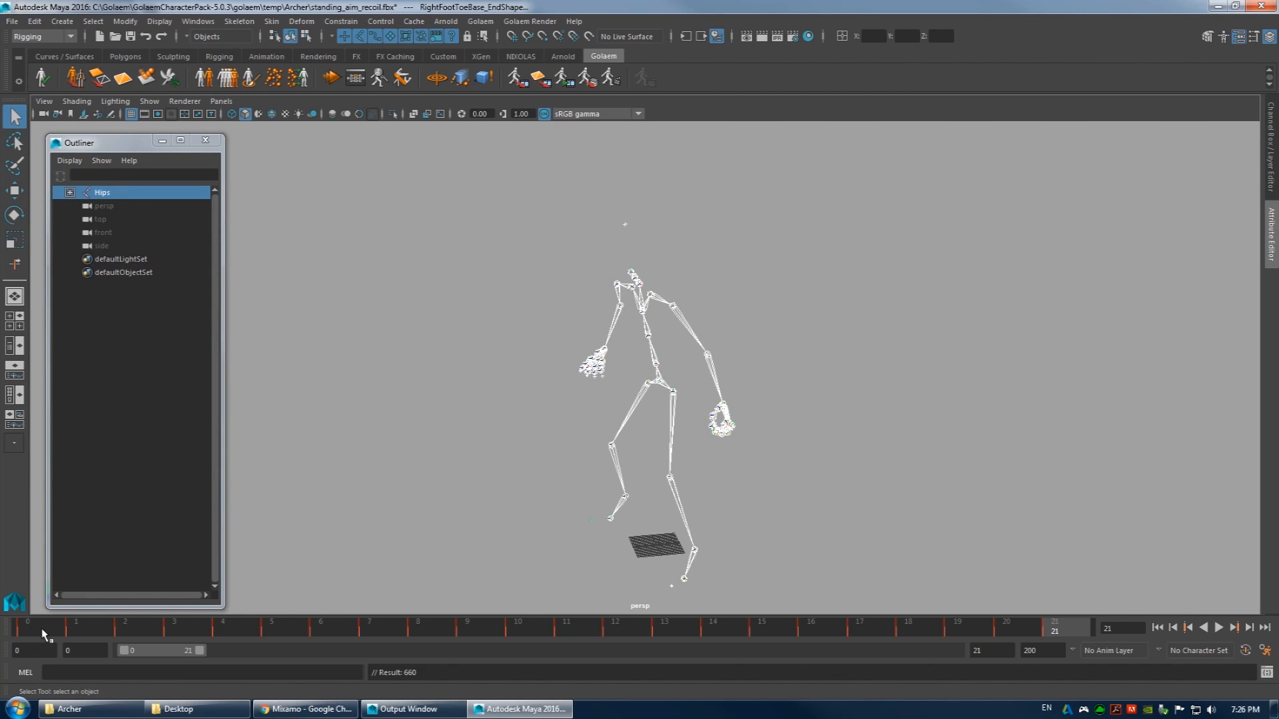
# - Open the Graph Editor, select all keys on the skeleton's animation curves, and move the editor clear of the skeleton
pyautogui.click(521, 56)
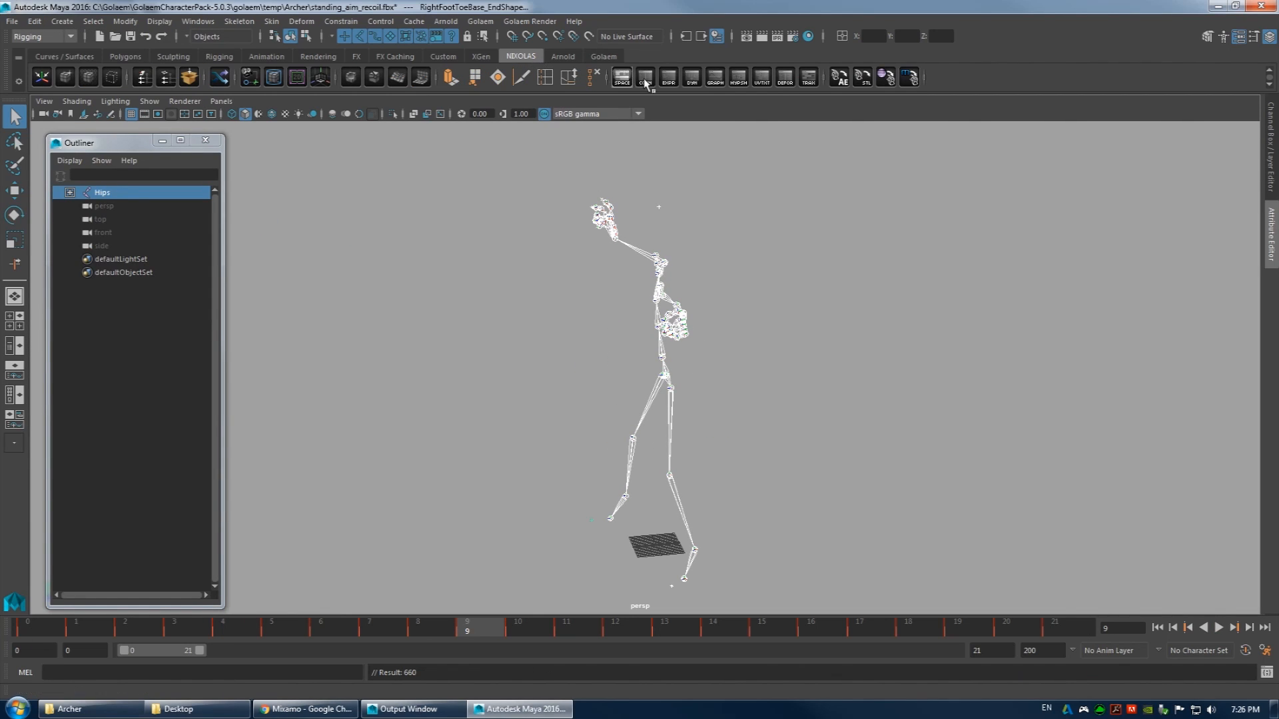
pyautogui.click(715, 78)
pyautogui.scroll(-3, 479, 267)
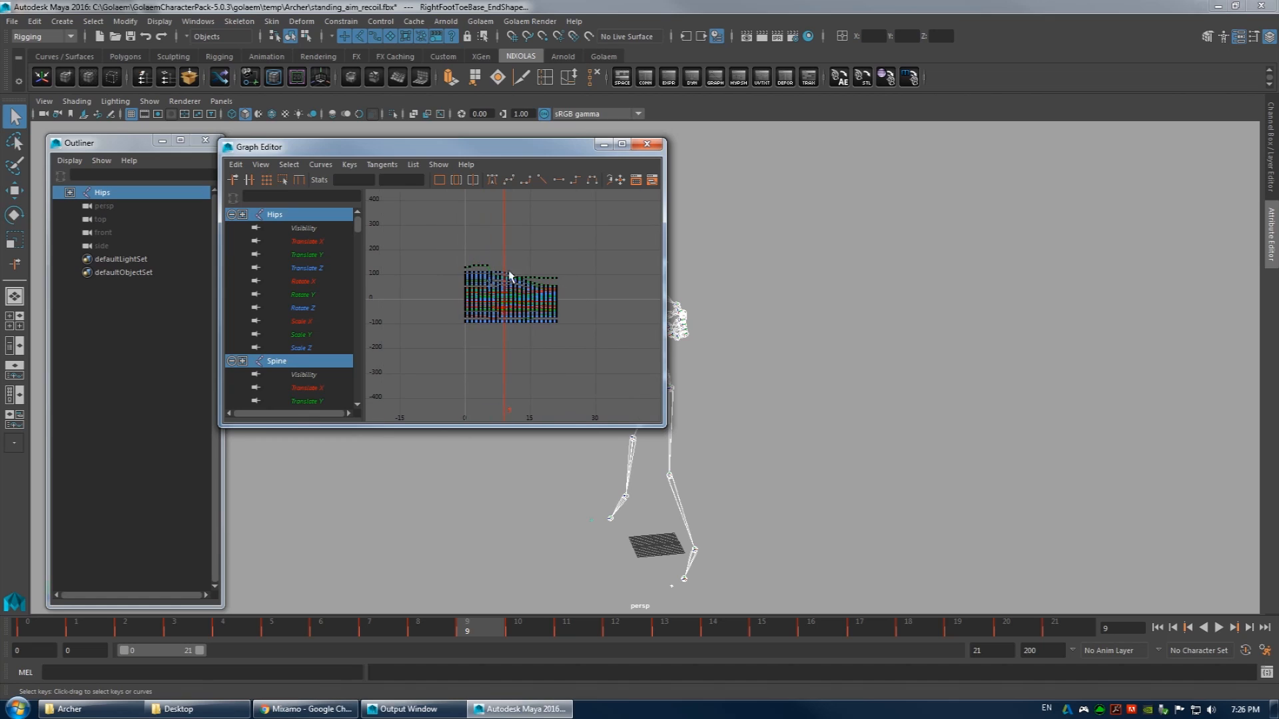
pyautogui.keyDown('alt'); pyautogui.moveTo(462, 266); pyautogui.dragTo(491, 275, button='middle'); pyautogui.keyUp('alt')
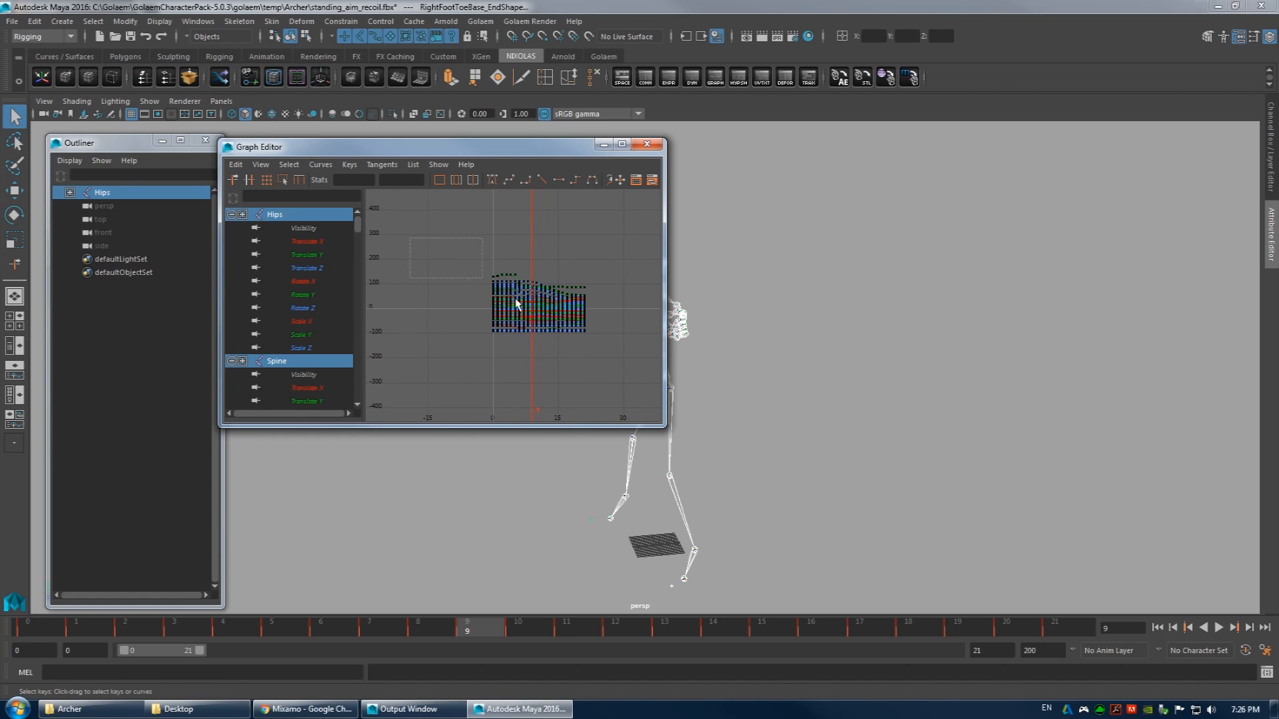
pyautogui.moveTo(483, 273); pyautogui.dragTo(616, 372)
pyautogui.press('f')
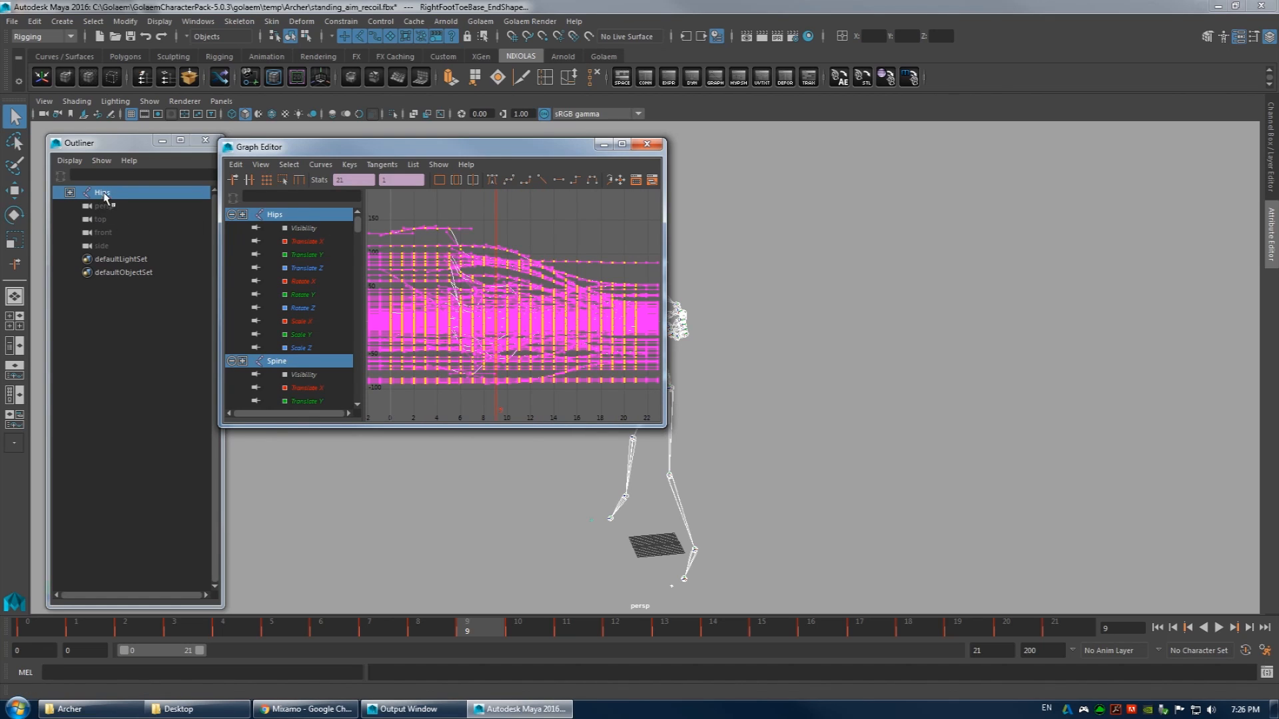
pyautogui.scroll(-3, 541, 274)
pyautogui.moveTo(540, 154); pyautogui.dragTo(1066, 251)
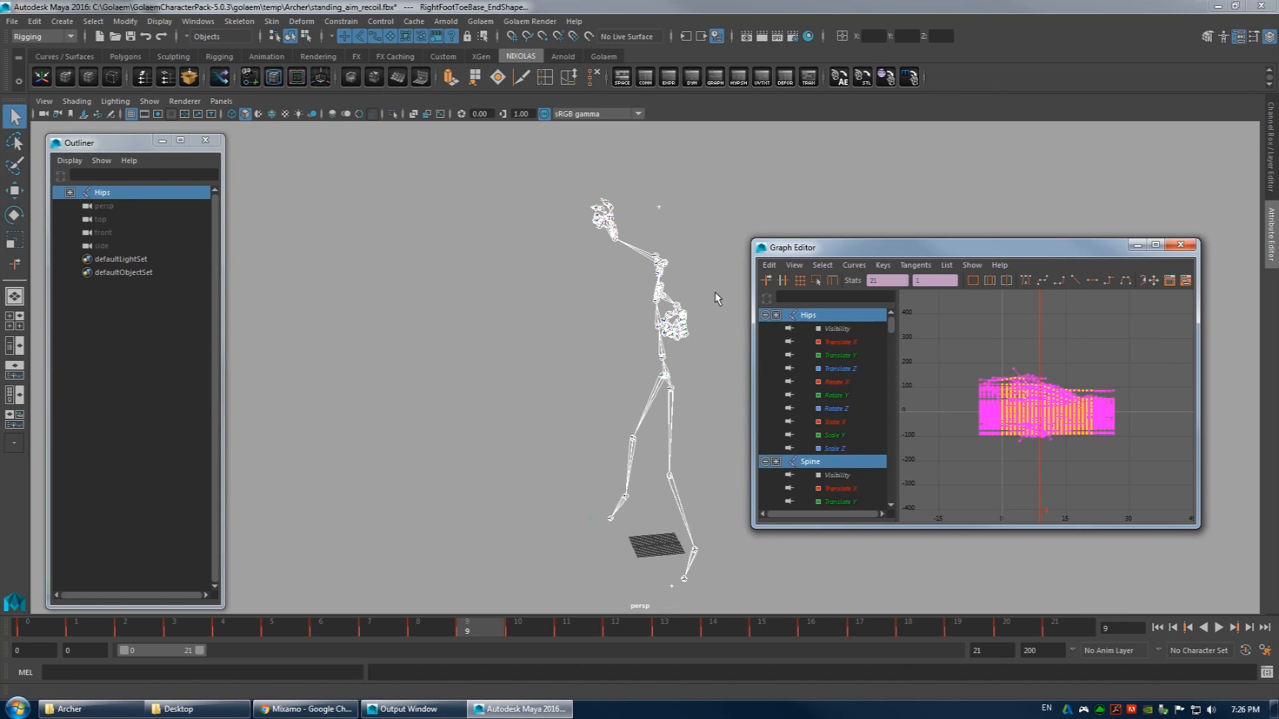
# - Copy the animation keys of the selected recoil skeleton and close the Graph Editor
pyautogui.click(34, 21)
pyautogui.moveTo(86, 141)
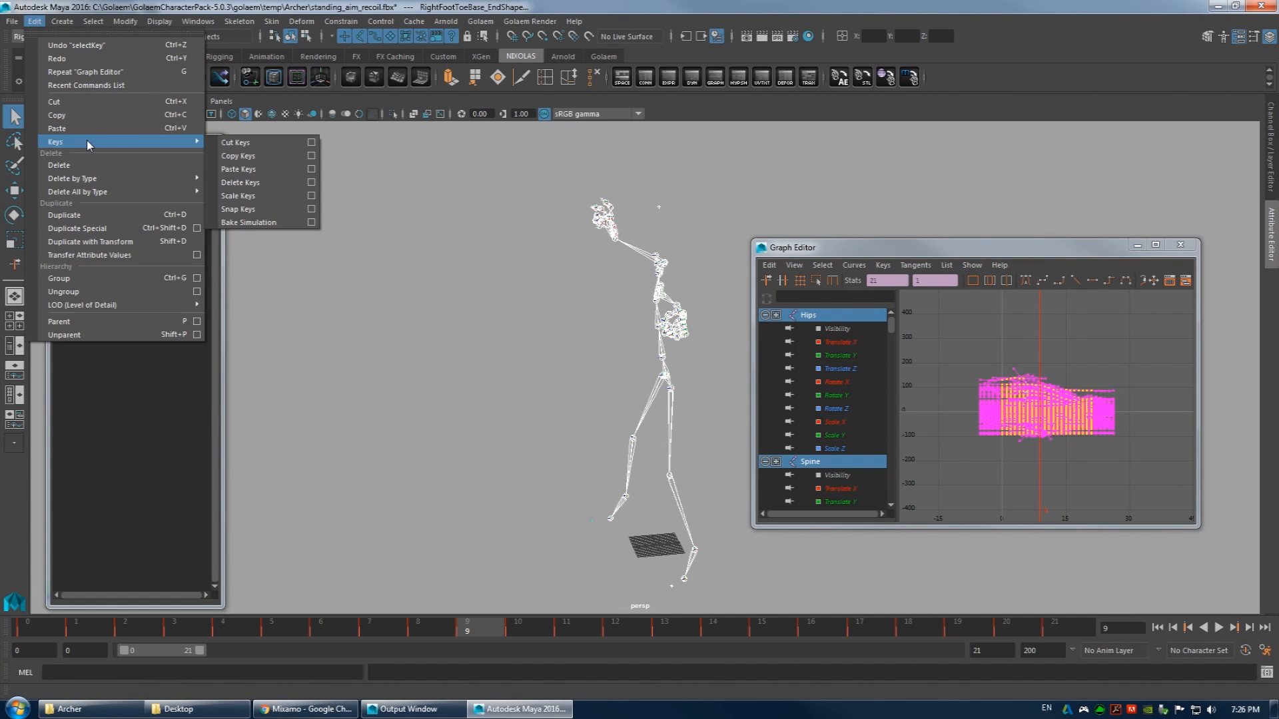
pyautogui.click(258, 157)
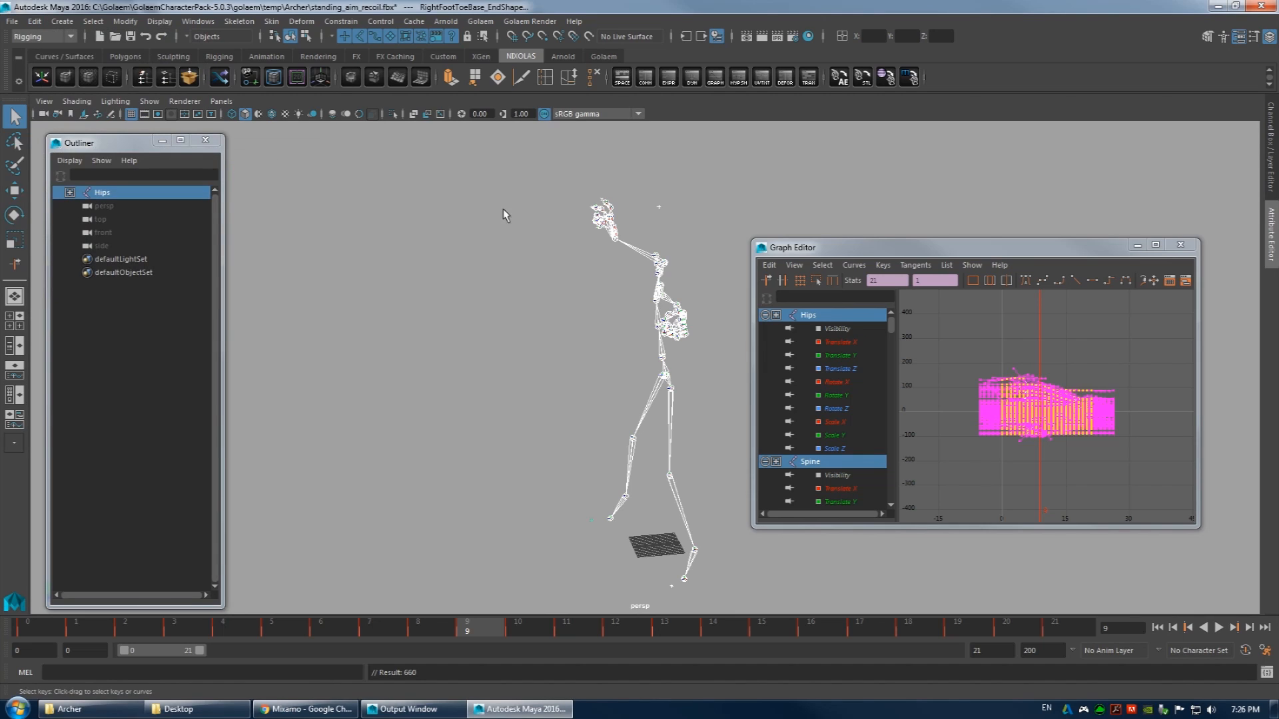
pyautogui.doubleClick(760, 249)
pyautogui.hotkey('alt', 'v')
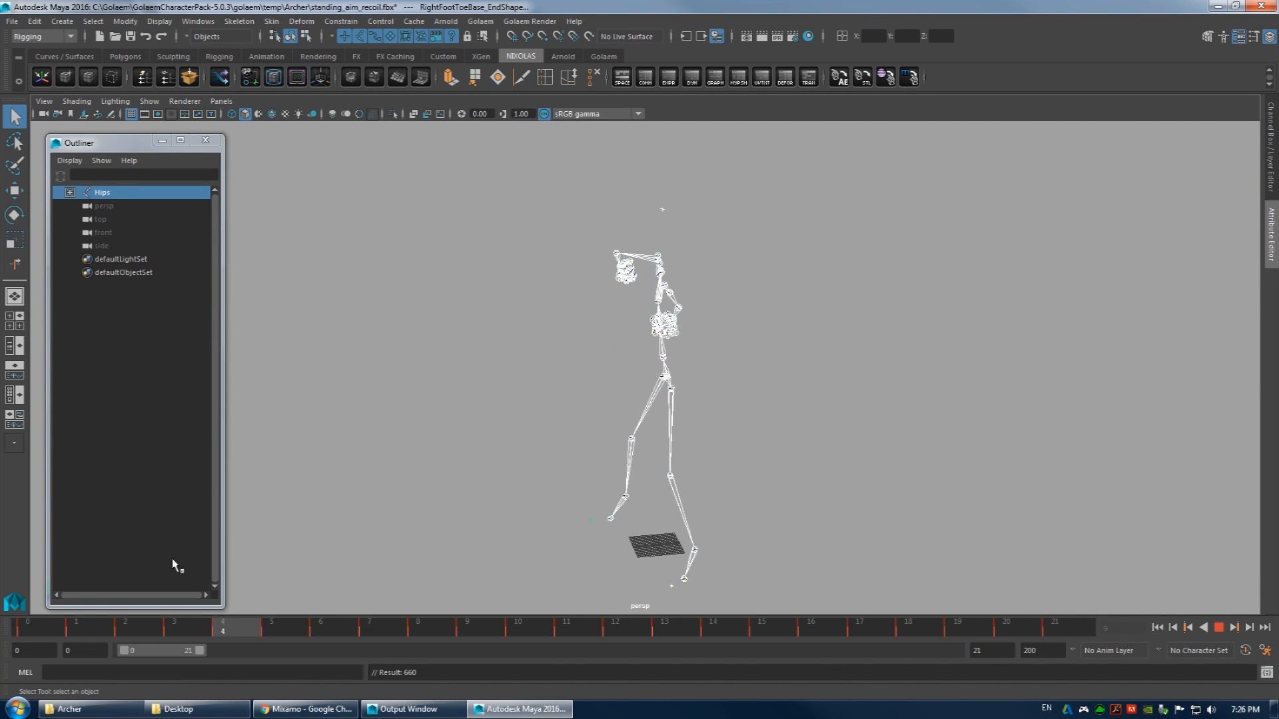
pyautogui.hotkey('alt', 'v')
# - Open standing_draw_arrow.fbx from the Archer folder without saving the current scene
pyautogui.click(11, 21)
pyautogui.click(32, 60)
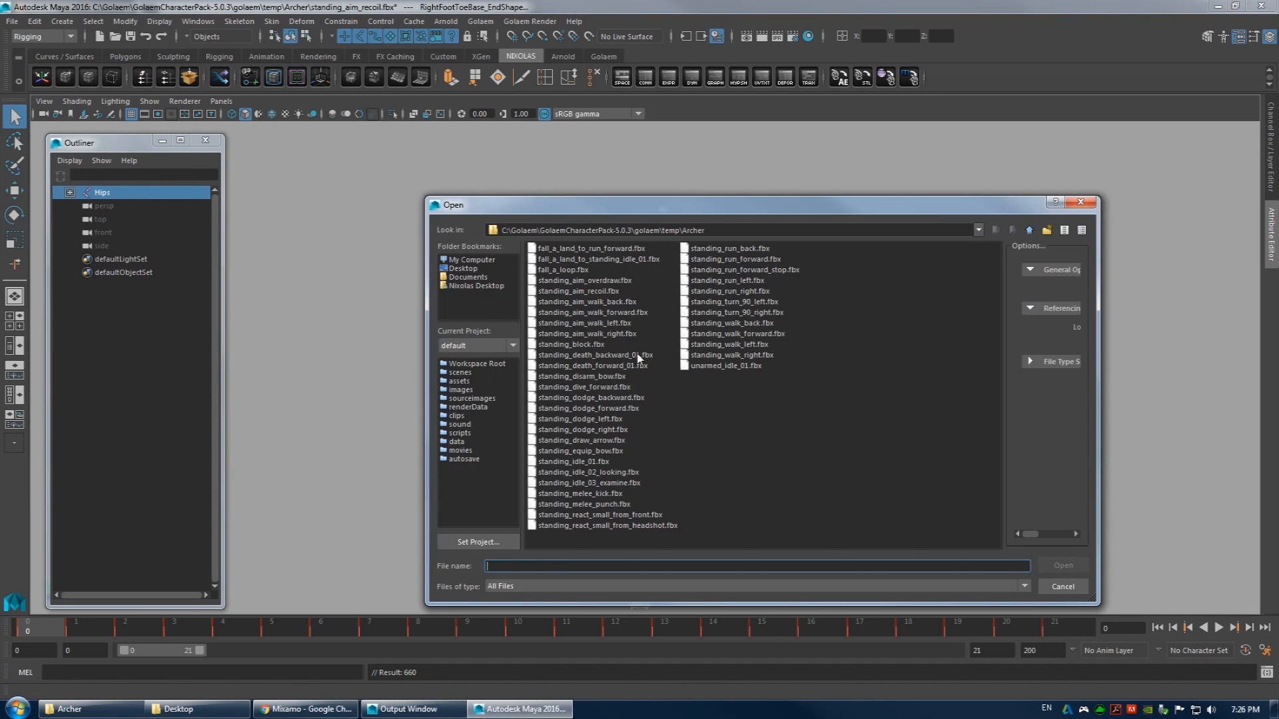
pyautogui.click(595, 441)
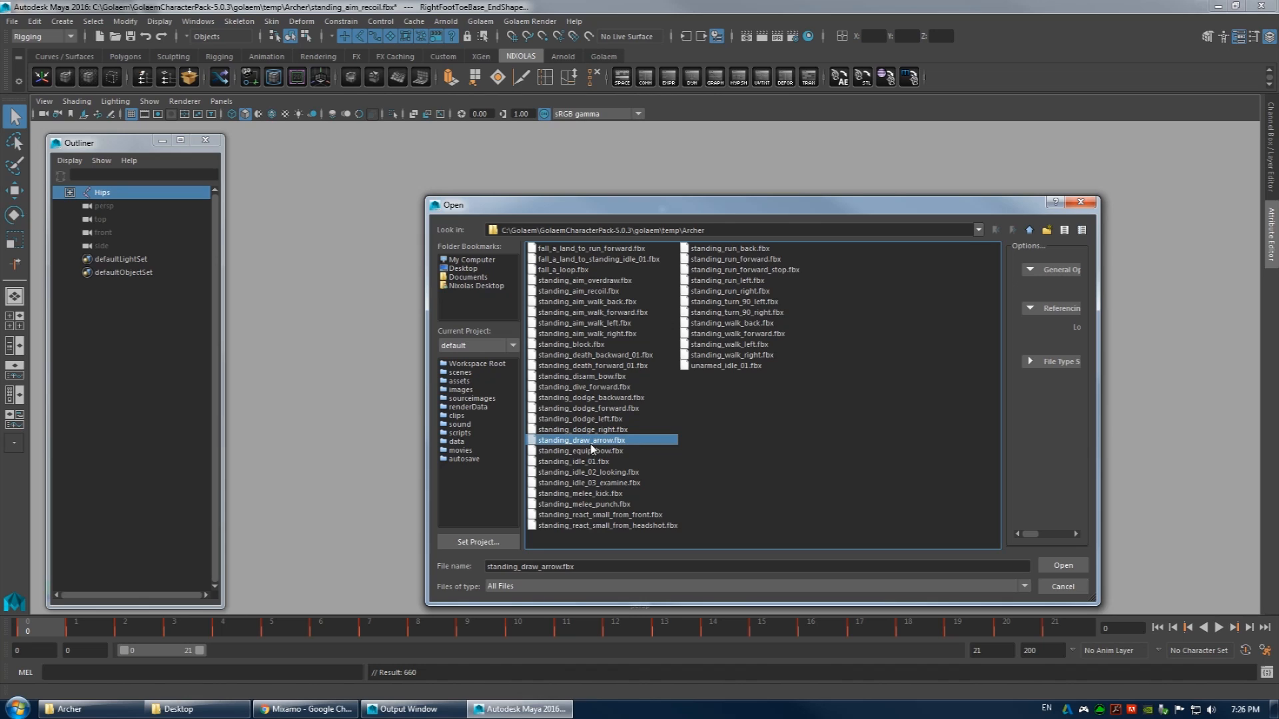
pyautogui.doubleClick(601, 443)
pyautogui.click(641, 368)
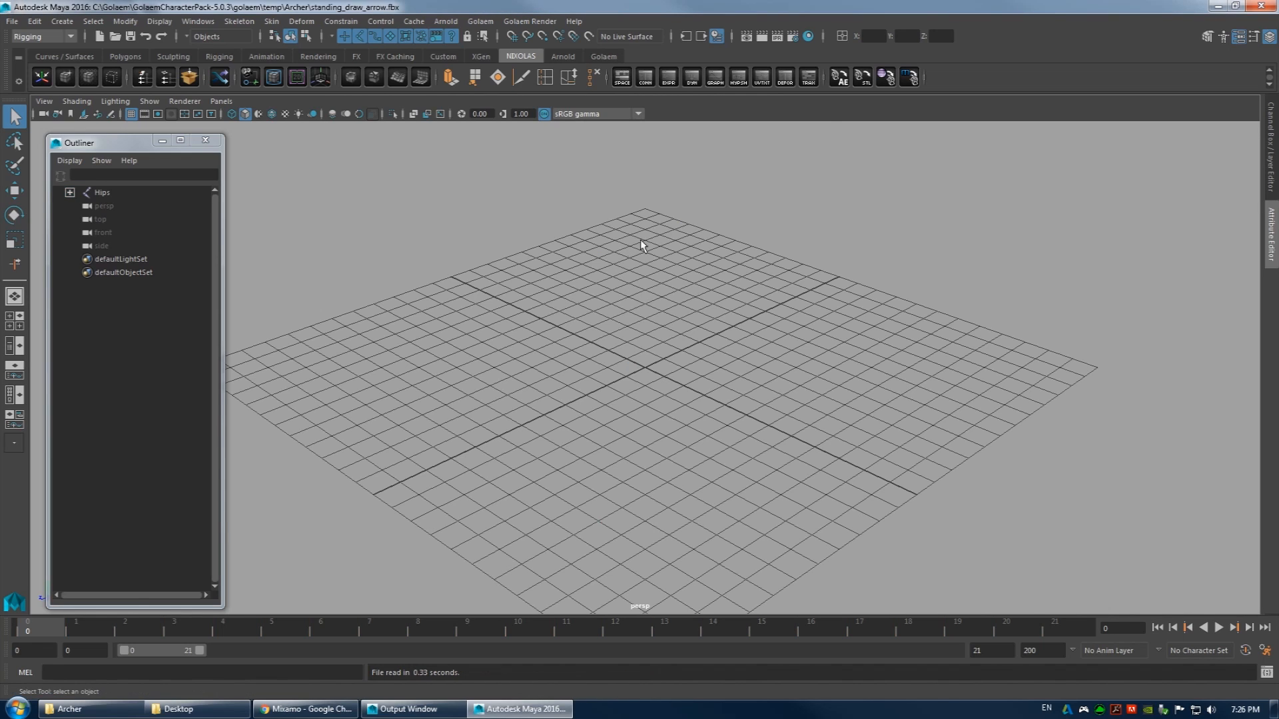
pyautogui.press('a')
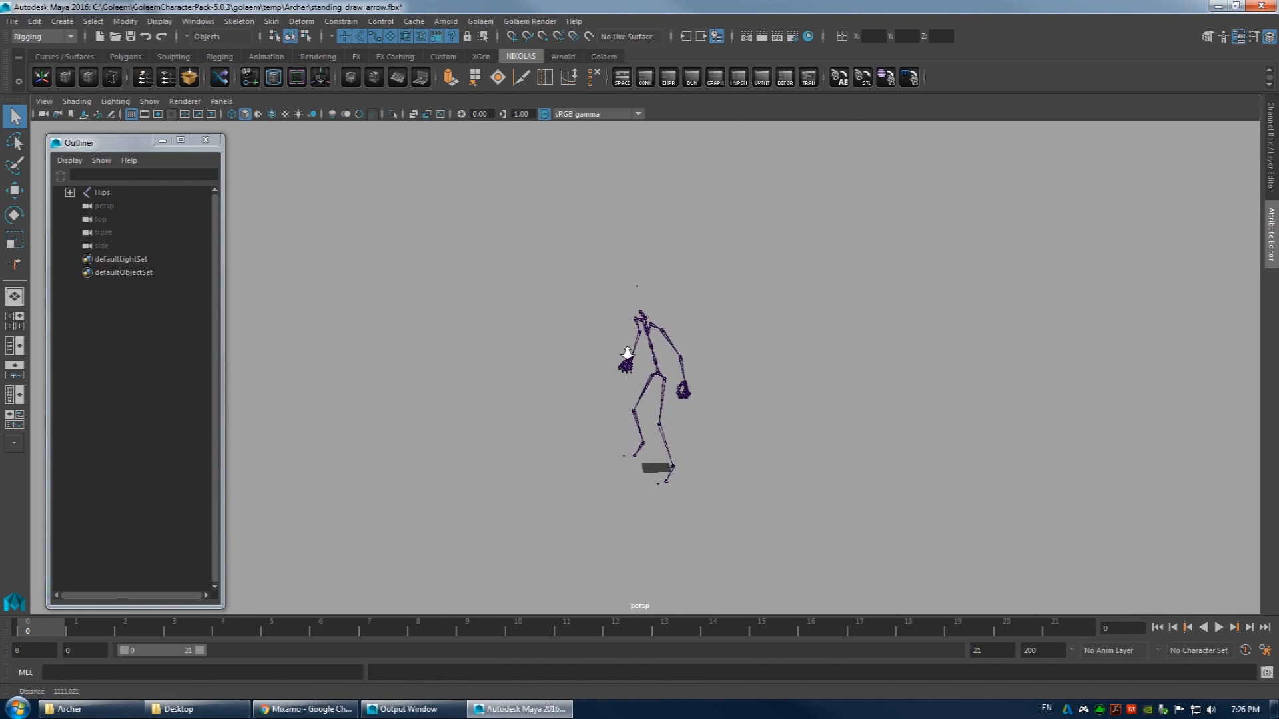
# - Select the Hips joint and set the playback end frame to 200
pyautogui.doubleClick(101, 194)
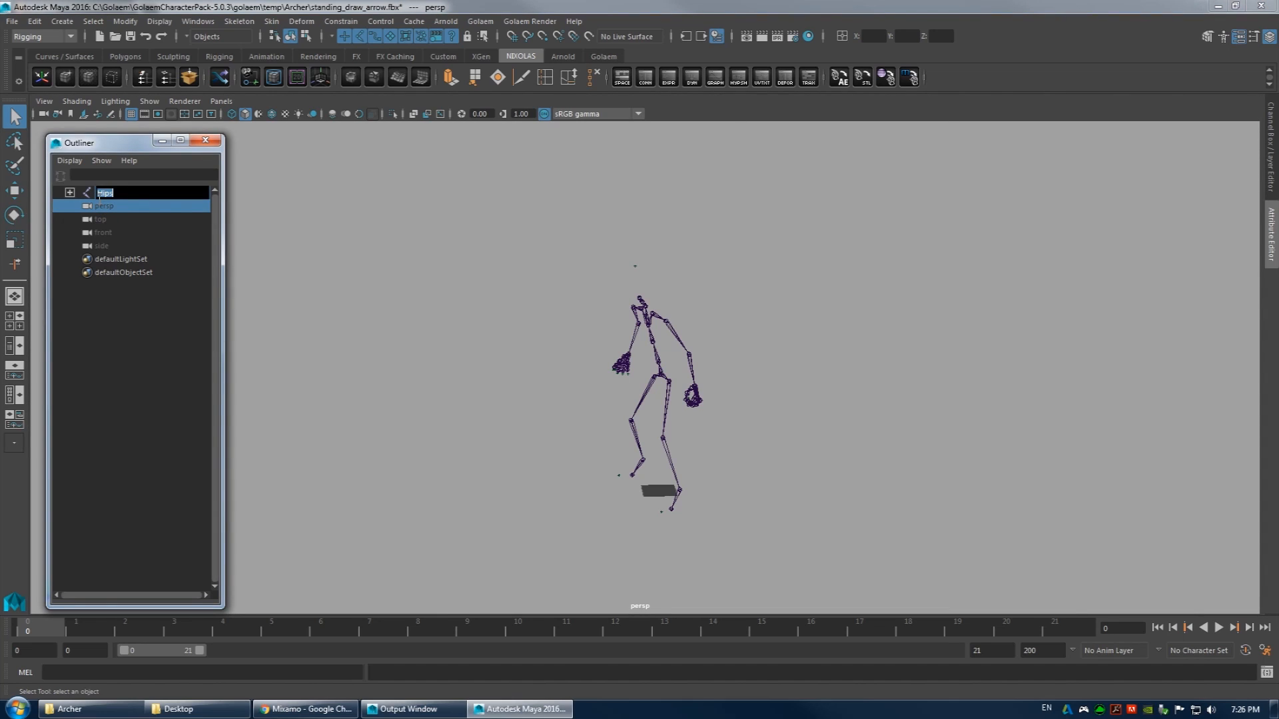
pyautogui.click(70, 192)
pyautogui.click(70, 193)
pyautogui.click(102, 192)
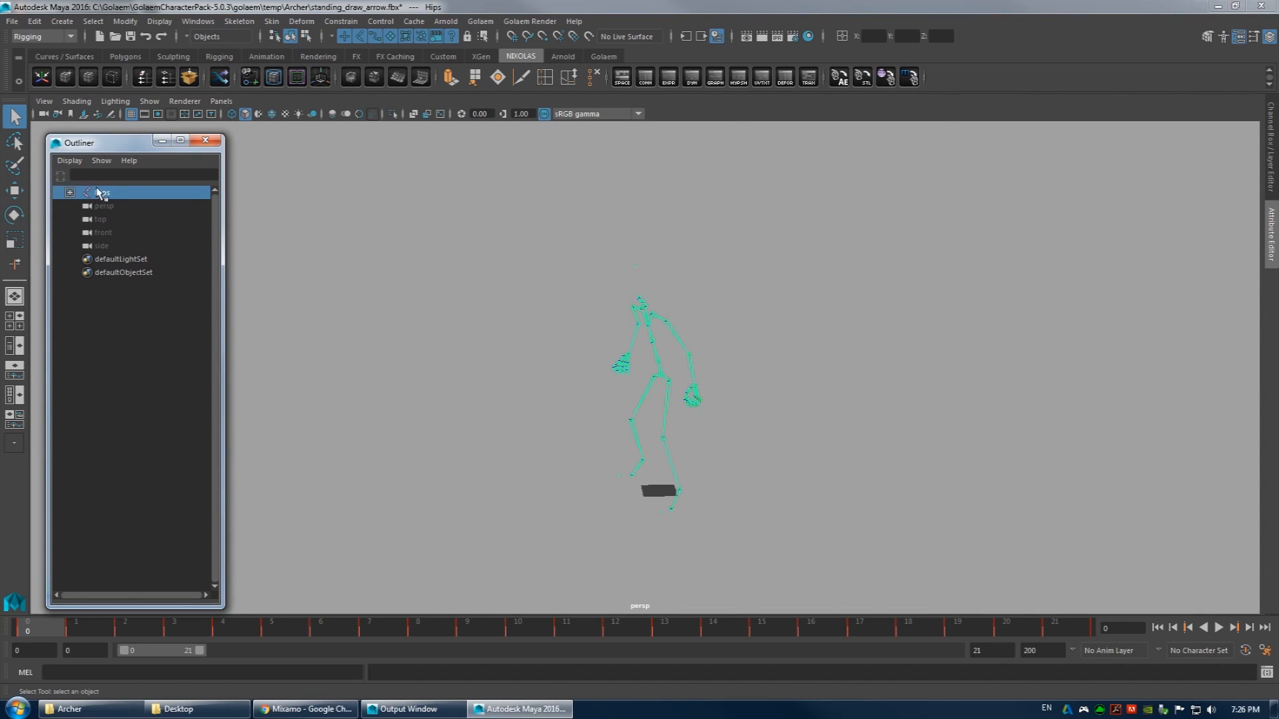
pyautogui.moveTo(91, 634); pyautogui.dragTo(1065, 648)
pyautogui.doubleClick(990, 658)
pyautogui.write('200')
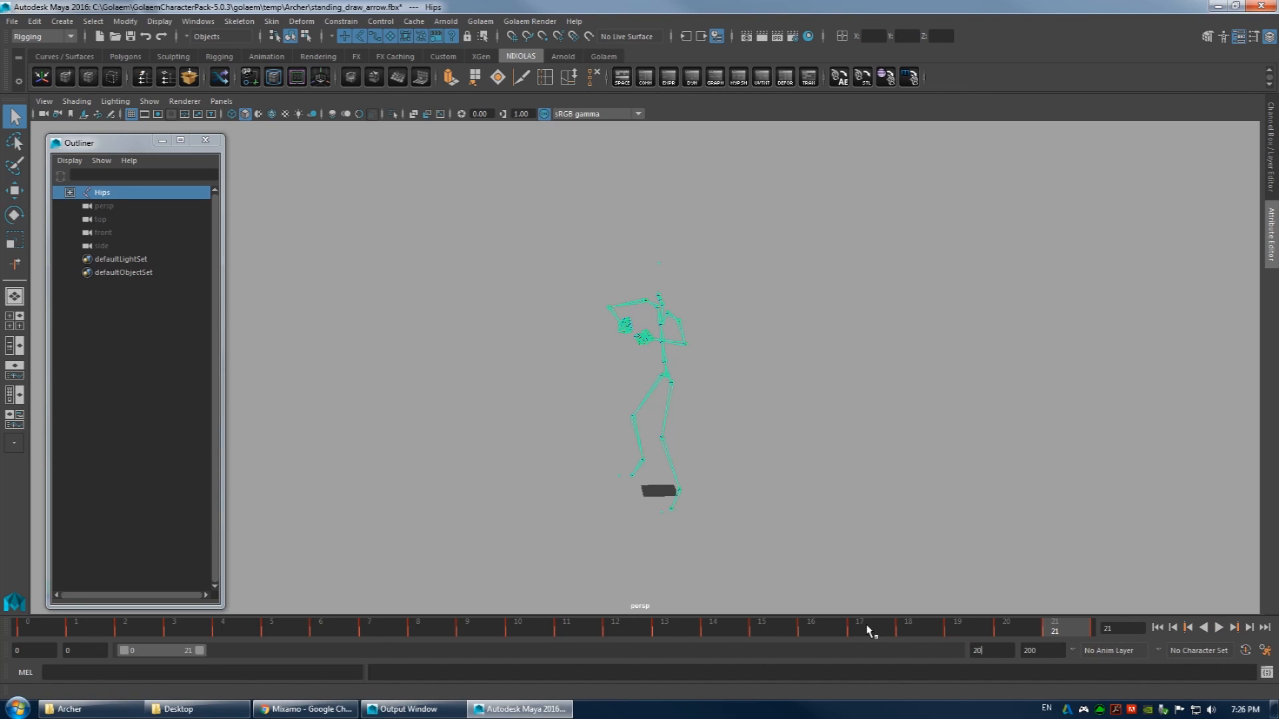
pyautogui.press('Return')
# - Scrub the draw-arrow animation to its last key at frame 31 and examine the skeleton's pose from several angles
pyautogui.moveTo(174, 627); pyautogui.dragTo(434, 621)
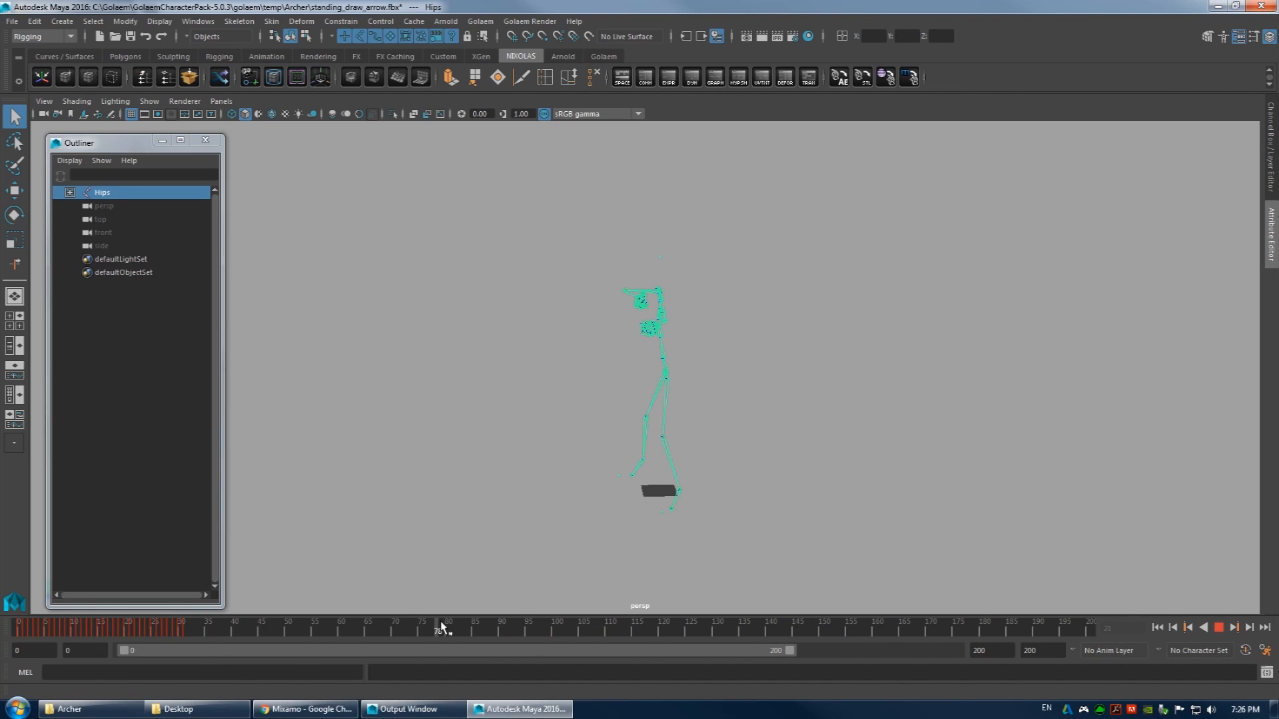
pyautogui.moveTo(214, 627); pyautogui.dragTo(232, 633)
pyautogui.moveTo(493, 645)
pyautogui.mouseDown()
pyautogui.moveTo(43, 622)
pyautogui.moveTo(205, 622)
pyautogui.moveTo(131, 625)
pyautogui.moveTo(188, 638)
pyautogui.mouseUp()
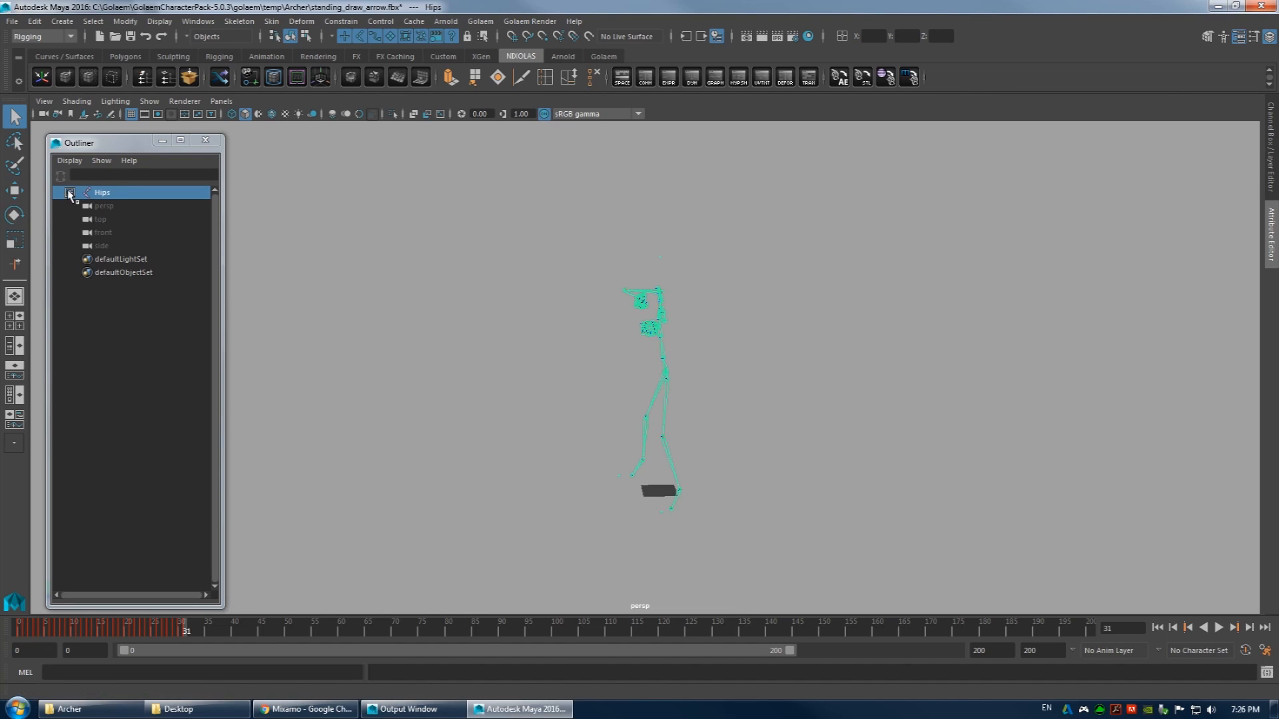
pyautogui.keyDown('alt'); pyautogui.moveTo(656, 353); pyautogui.dragTo(757, 359, button='right'); pyautogui.keyUp('alt')
pyautogui.keyDown('alt'); pyautogui.moveTo(757, 359); pyautogui.dragTo(633, 361); pyautogui.keyUp('alt')
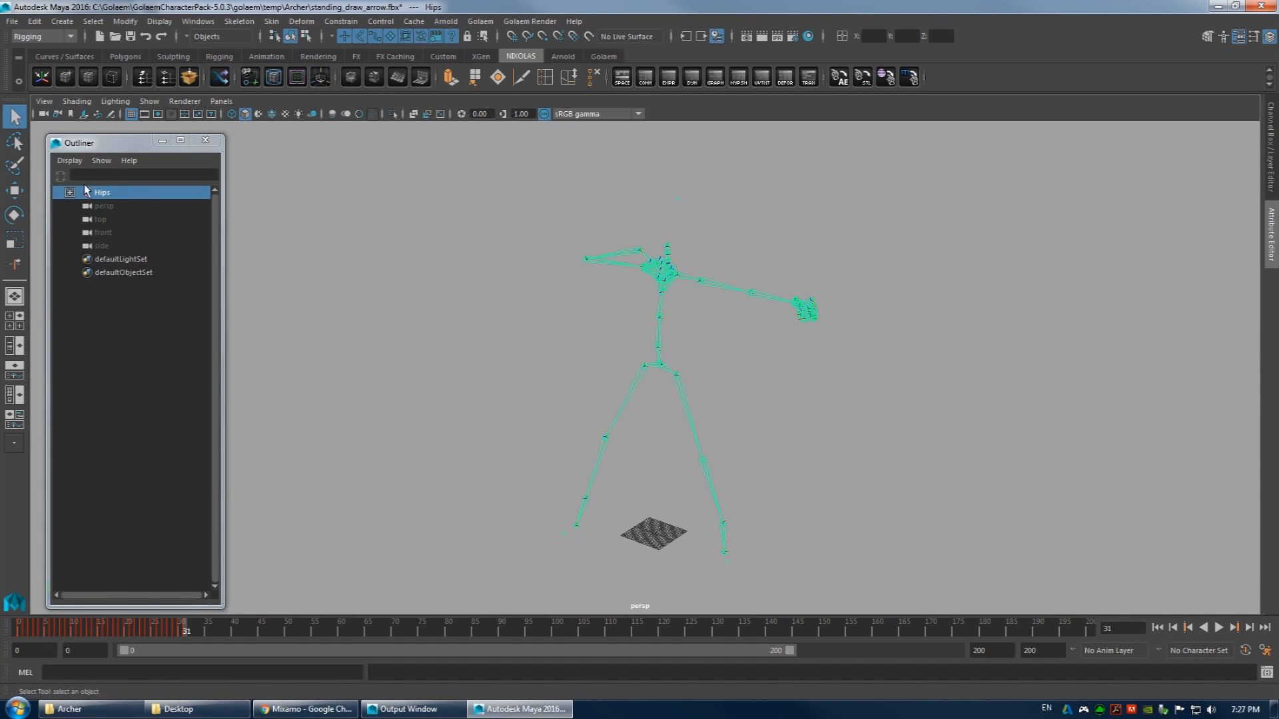
pyautogui.keyDown('alt'); pyautogui.moveTo(728, 366); pyautogui.dragTo(606, 336); pyautogui.keyUp('alt')
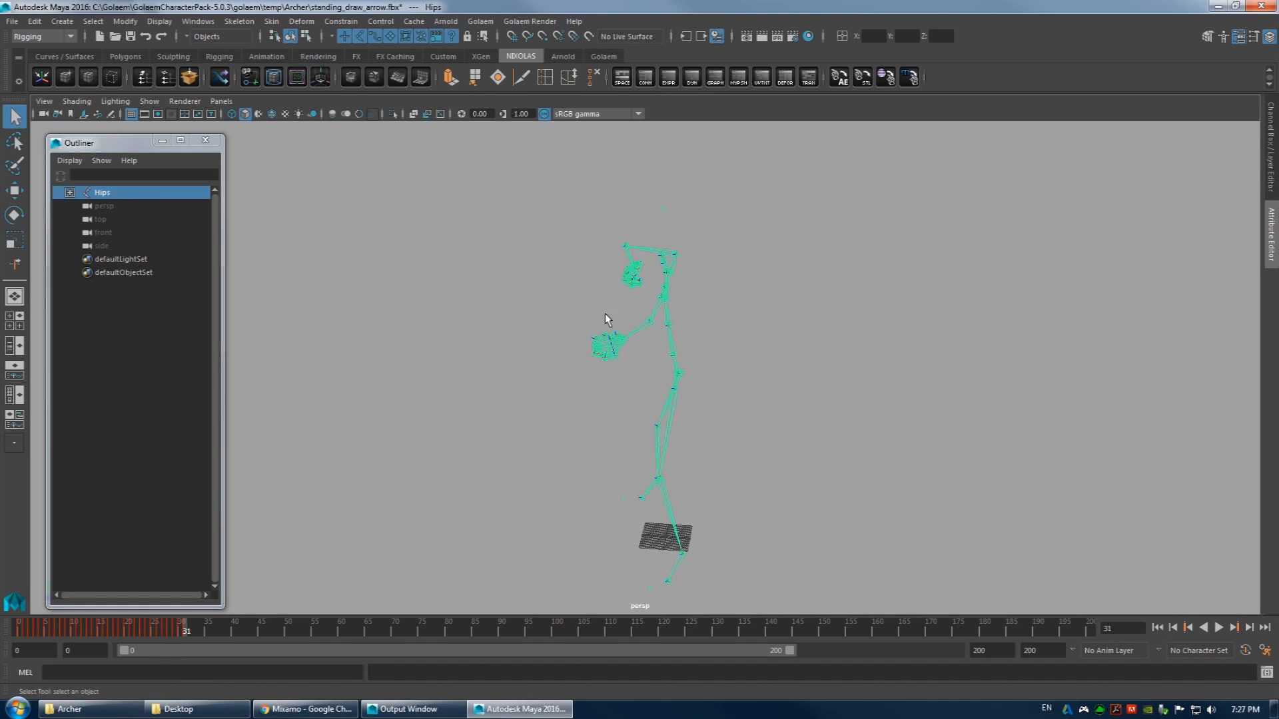
pyautogui.keyDown('alt'); pyautogui.moveTo(677, 393); pyautogui.dragTo(670, 345); pyautogui.keyUp('alt')
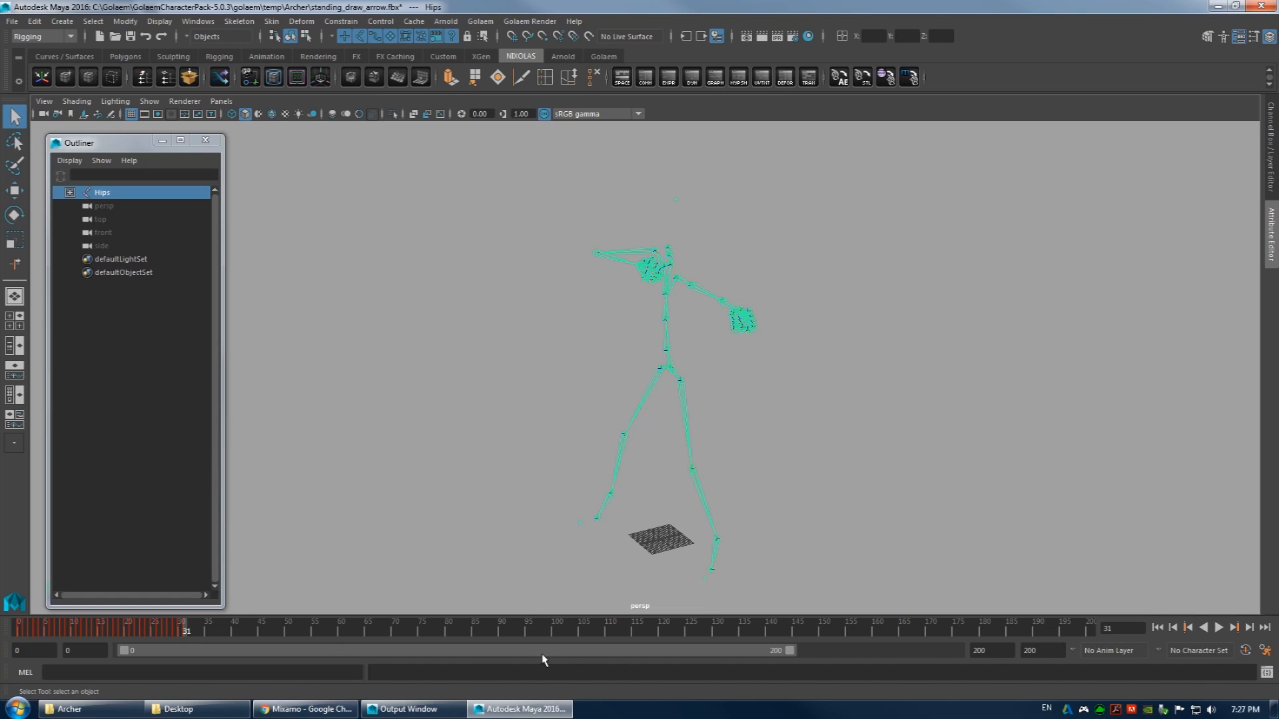
# - Set the playback end frame to 31 and return to frame 0
pyautogui.moveTo(991, 650); pyautogui.dragTo(932, 648)
pyautogui.write('31')
pyautogui.press('Return')
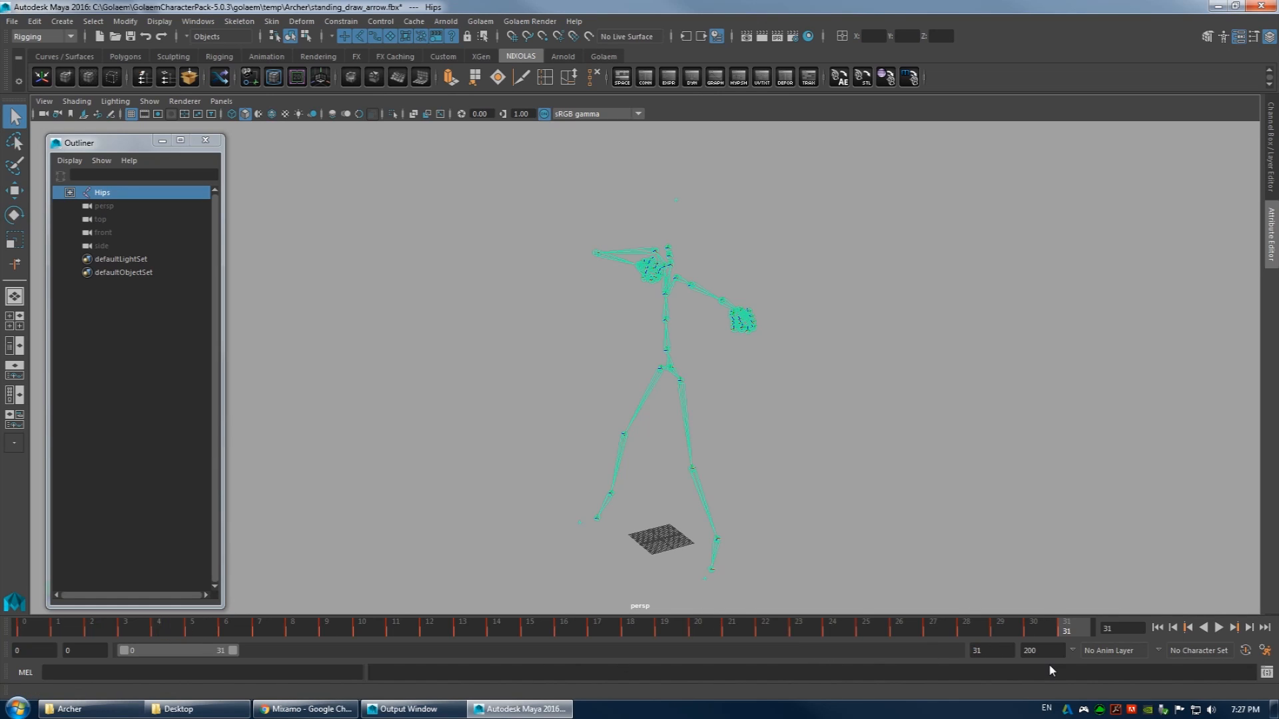
pyautogui.click(25, 632)
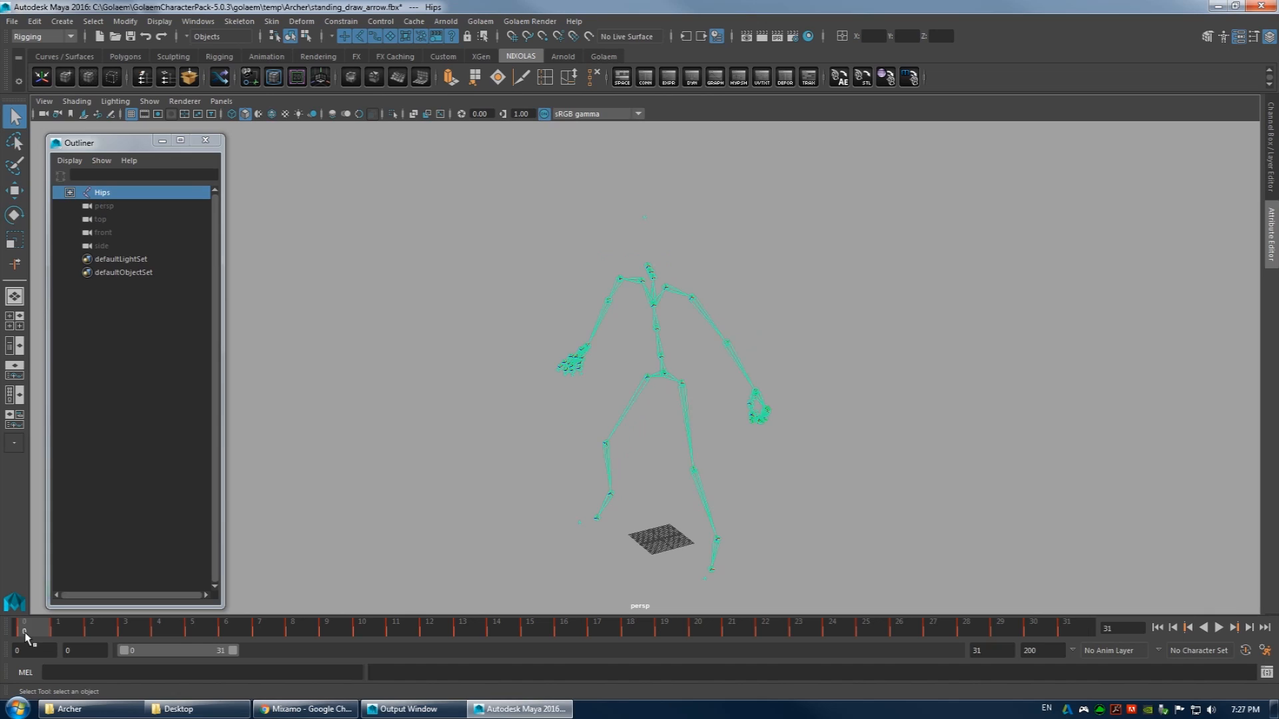
# - Extend the selection to the whole Hips hierarchy with the MEL command select -hi and bake its animation with Bake Simulation
pyautogui.click(77, 671)
pyautogui.write('select -hi')
pyautogui.press('Return')
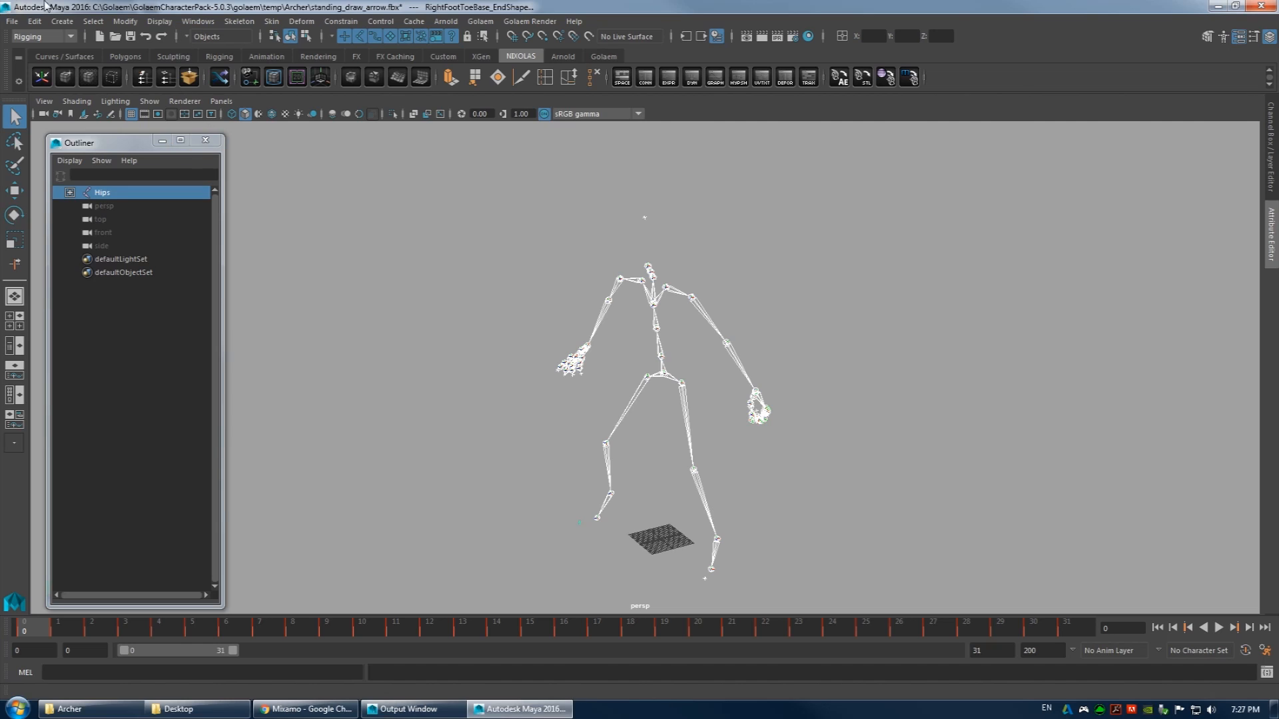
pyautogui.click(33, 21)
pyautogui.moveTo(90, 146)
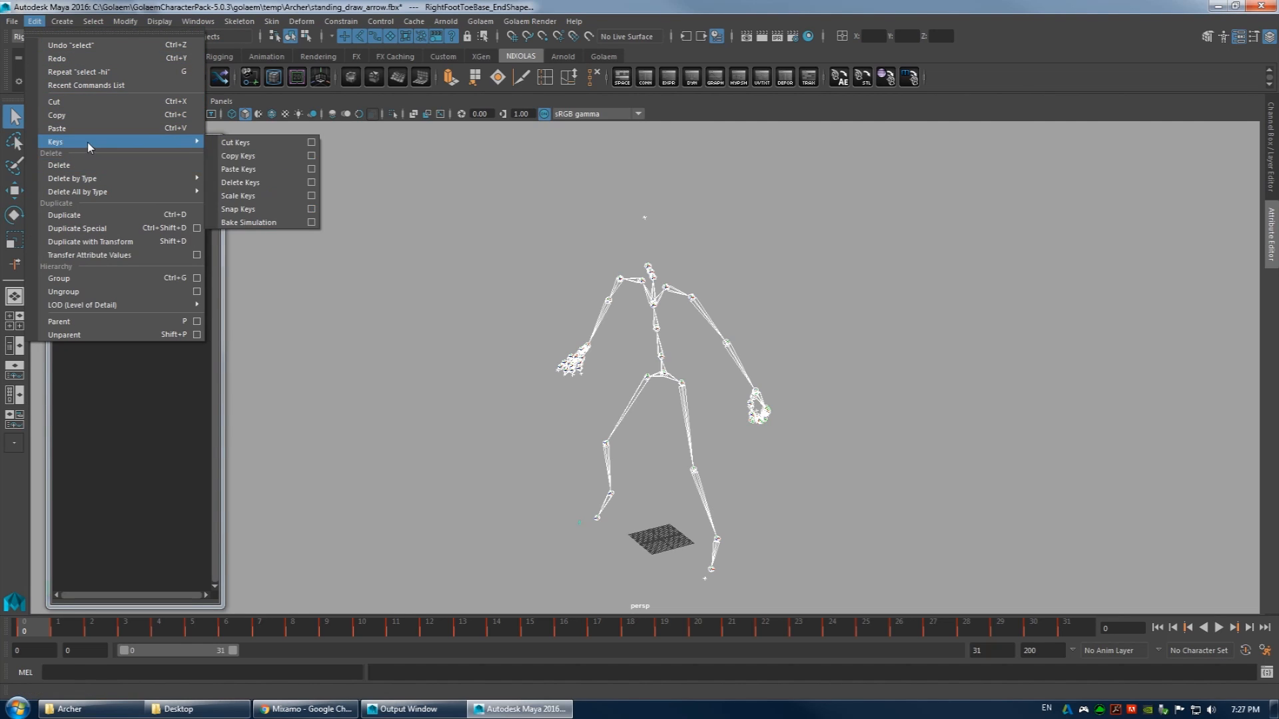
pyautogui.click(243, 222)
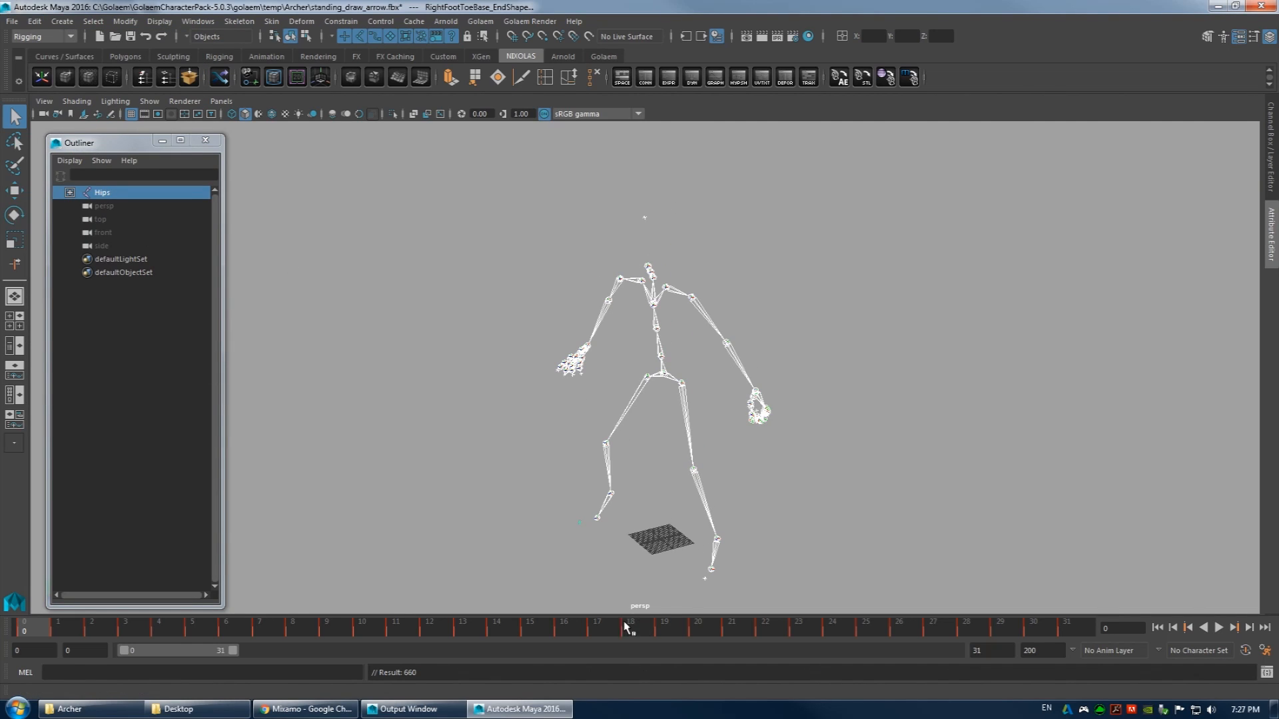
# - Set the playback end frame to 100 and go to the last draw-arrow key at frame 31
pyautogui.moveTo(992, 653); pyautogui.dragTo(931, 636)
pyautogui.write('100')
pyautogui.press('Return')
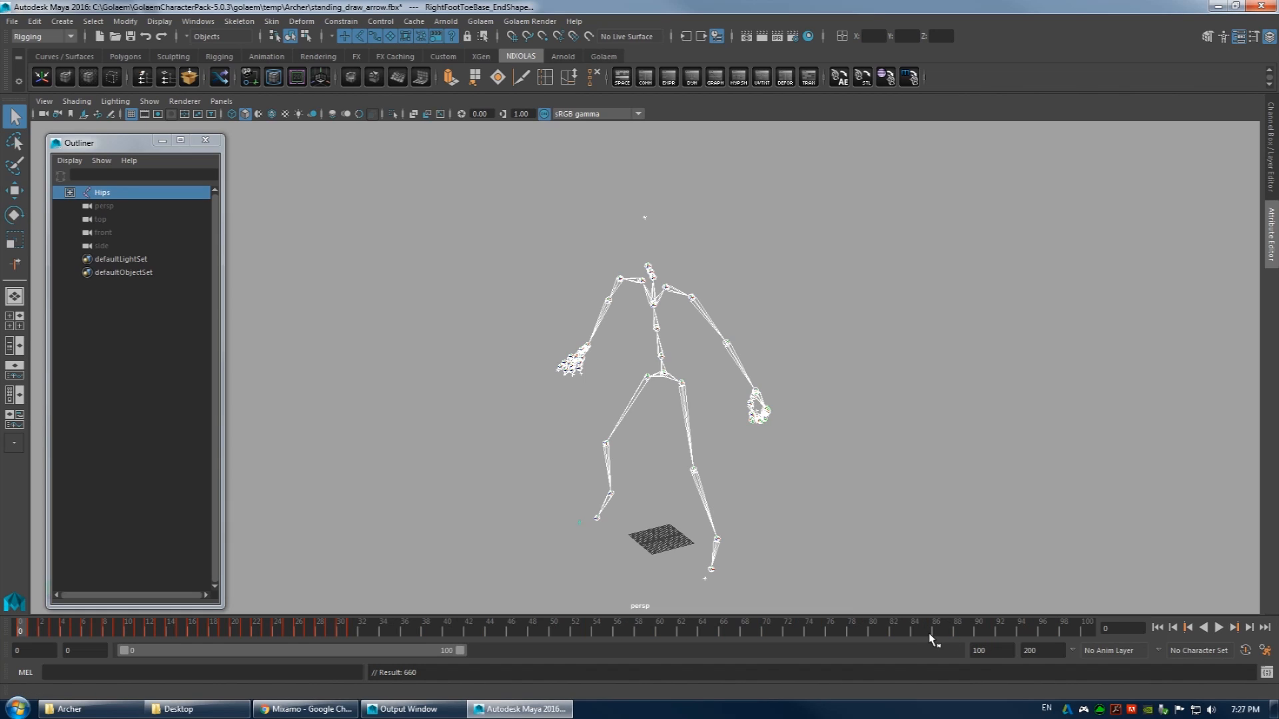
pyautogui.click(403, 628)
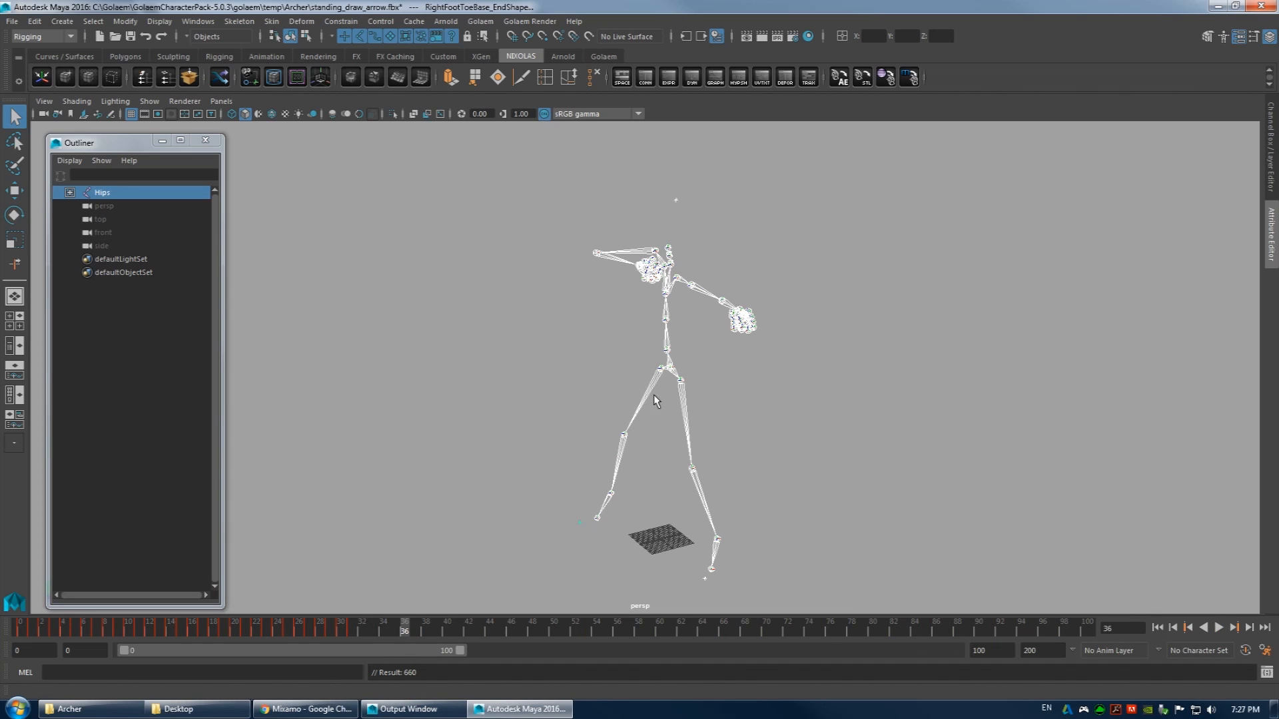
pyautogui.click(351, 630)
pyautogui.hotkey('alt', 'v')
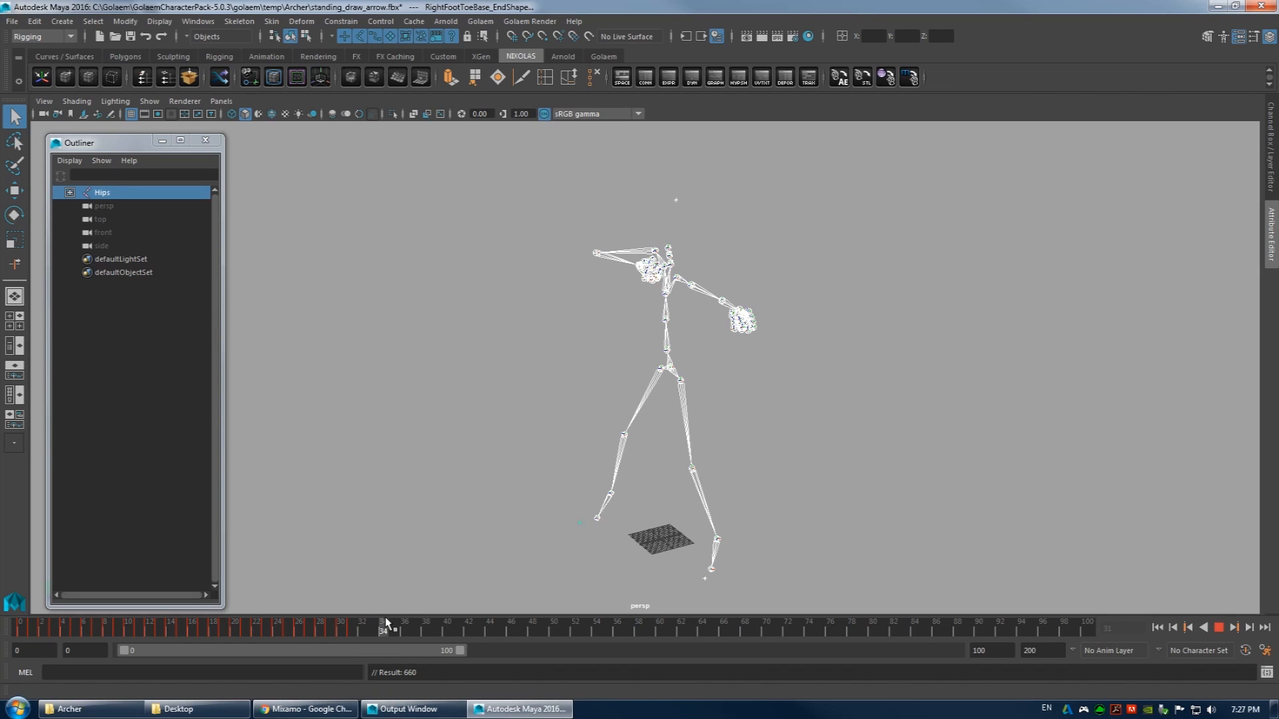
pyautogui.moveTo(653, 631); pyautogui.dragTo(350, 628)
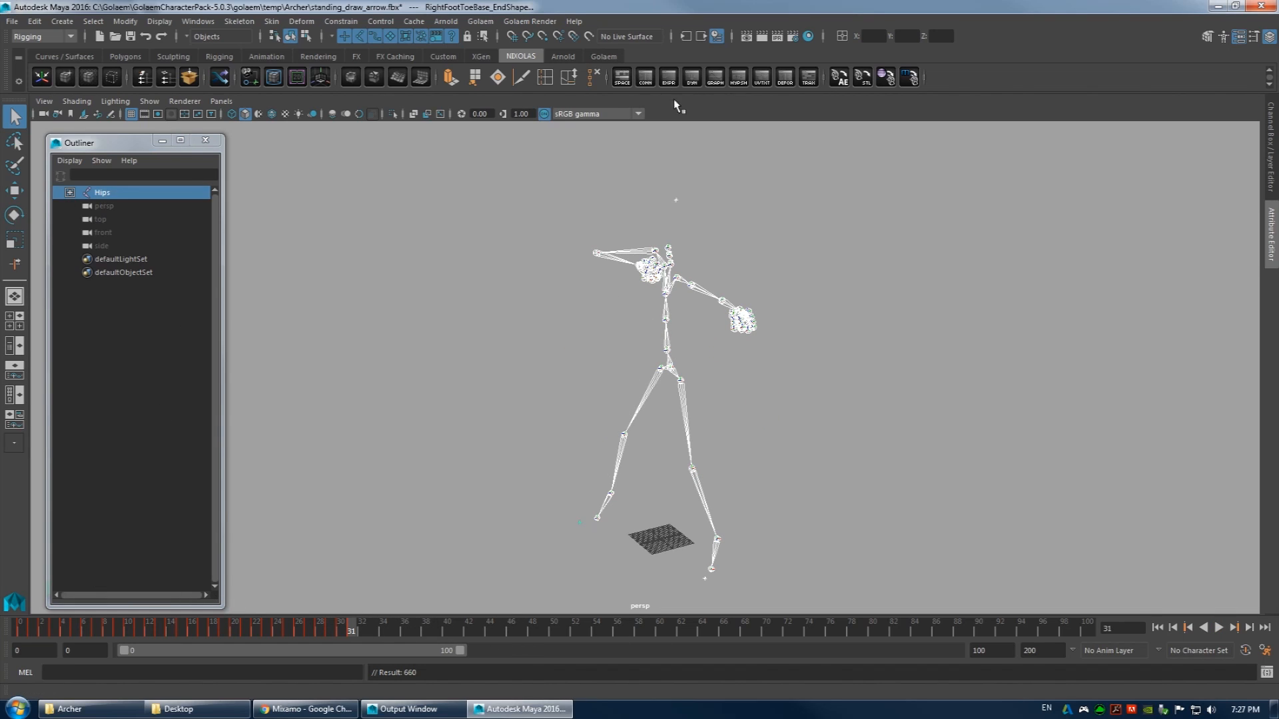
# - Open the Graph Editor and enlarge it to show the animation curves of the selected joints
pyautogui.click(715, 77)
pyautogui.moveTo(826, 245); pyautogui.dragTo(458, 184)
pyautogui.moveTo(826, 460); pyautogui.dragTo(1085, 596)
pyautogui.keyDown('alt'); pyautogui.moveTo(932, 377); pyautogui.dragTo(835, 361, button='middle'); pyautogui.keyUp('alt')
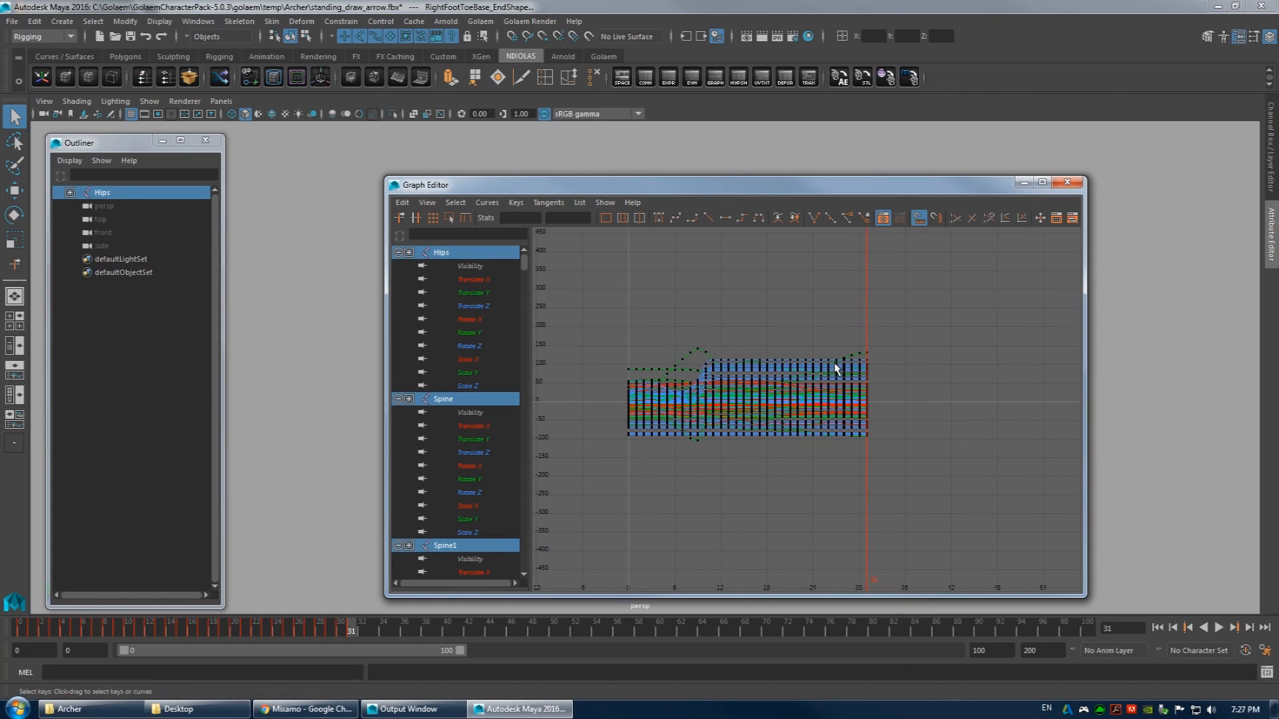
# - Reselect the Hips joint and all joints below it with the MEL command select -hi
pyautogui.click(120, 192)
pyautogui.click(93, 672)
pyautogui.write('se')
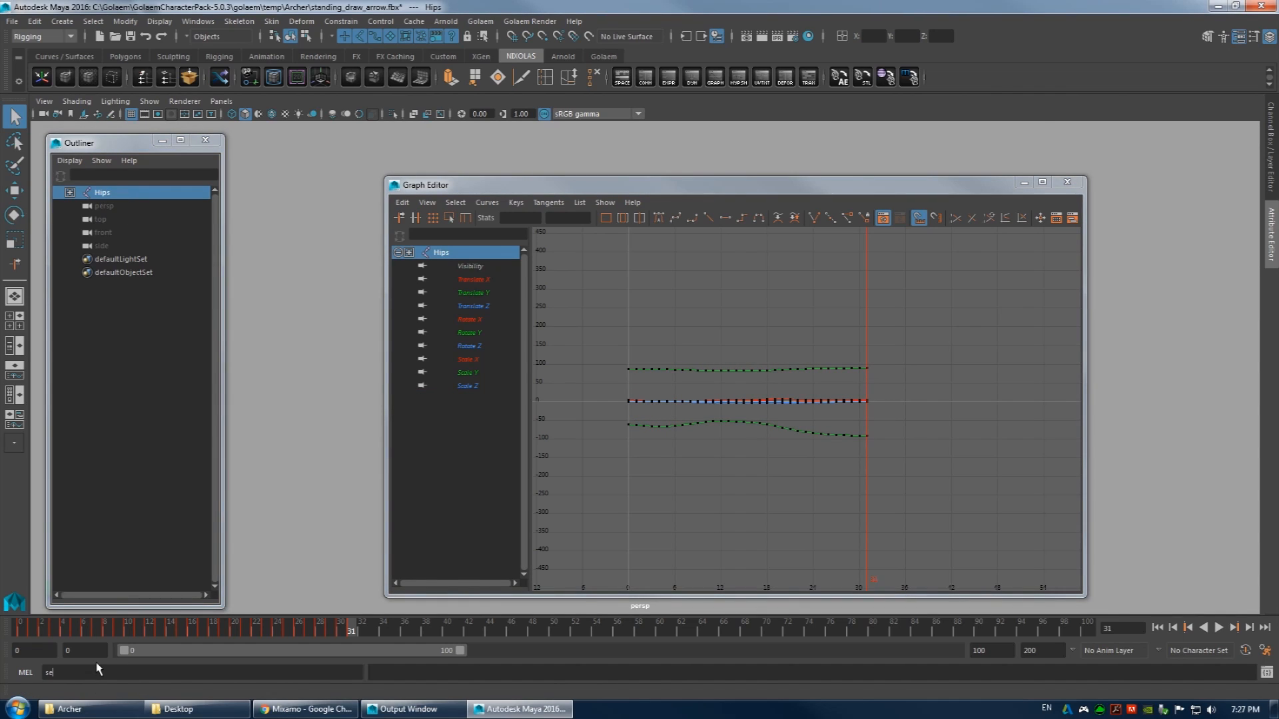
pyautogui.write('lect -hi')
pyautogui.press('Return')
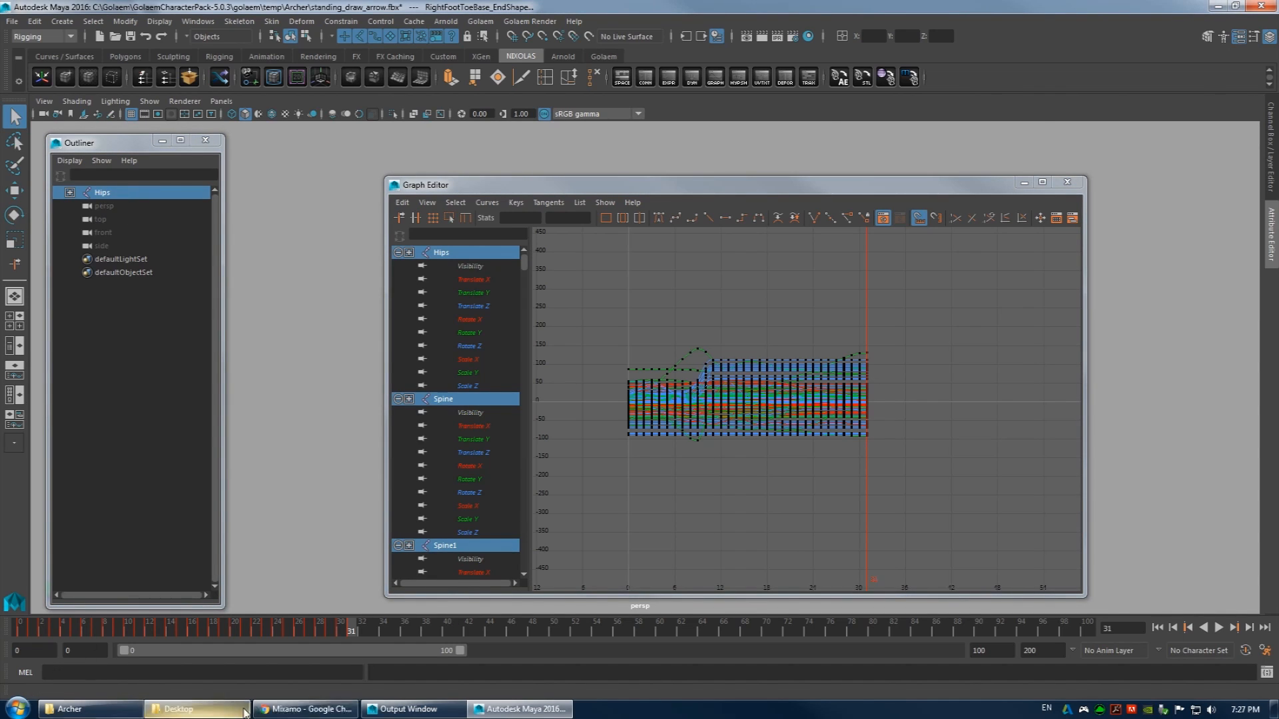
# - Paste the copied recoil keys onto the skeleton at frame 57, minimize the Graph Editor and scrub through the combined motion
pyautogui.moveTo(351, 627); pyautogui.dragTo(627, 633)
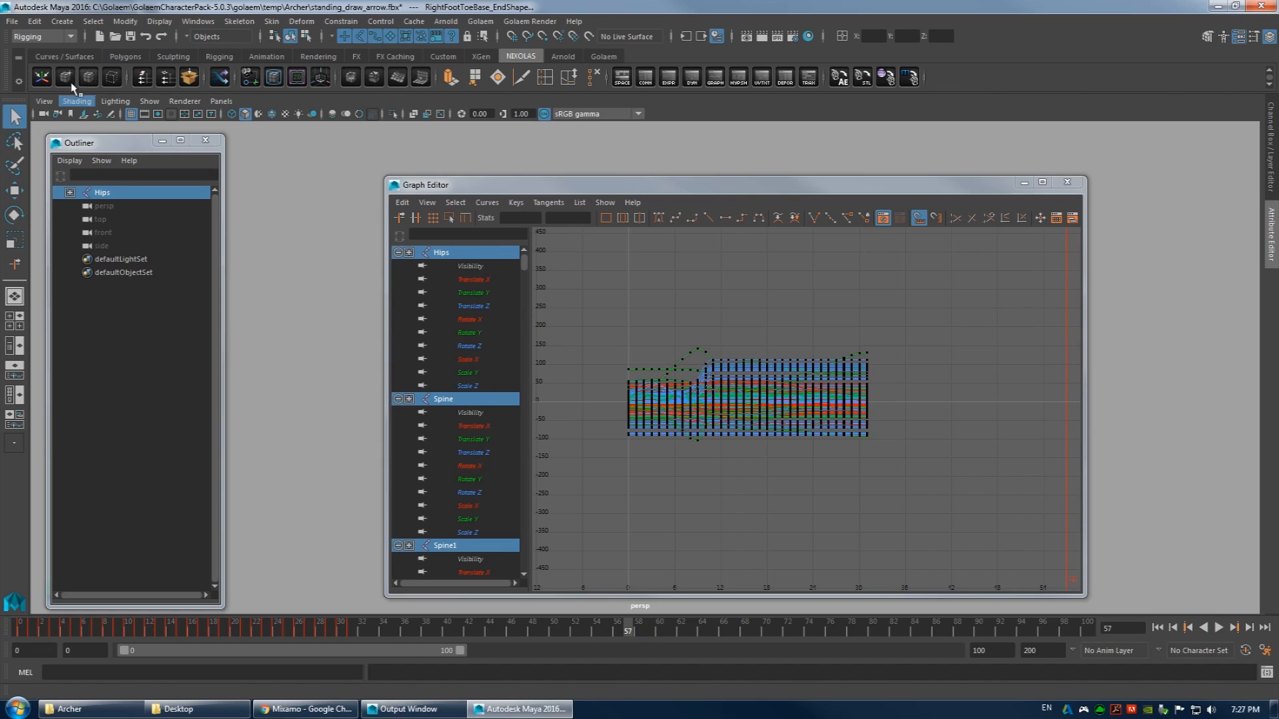
pyautogui.click(36, 22)
pyautogui.moveTo(67, 143)
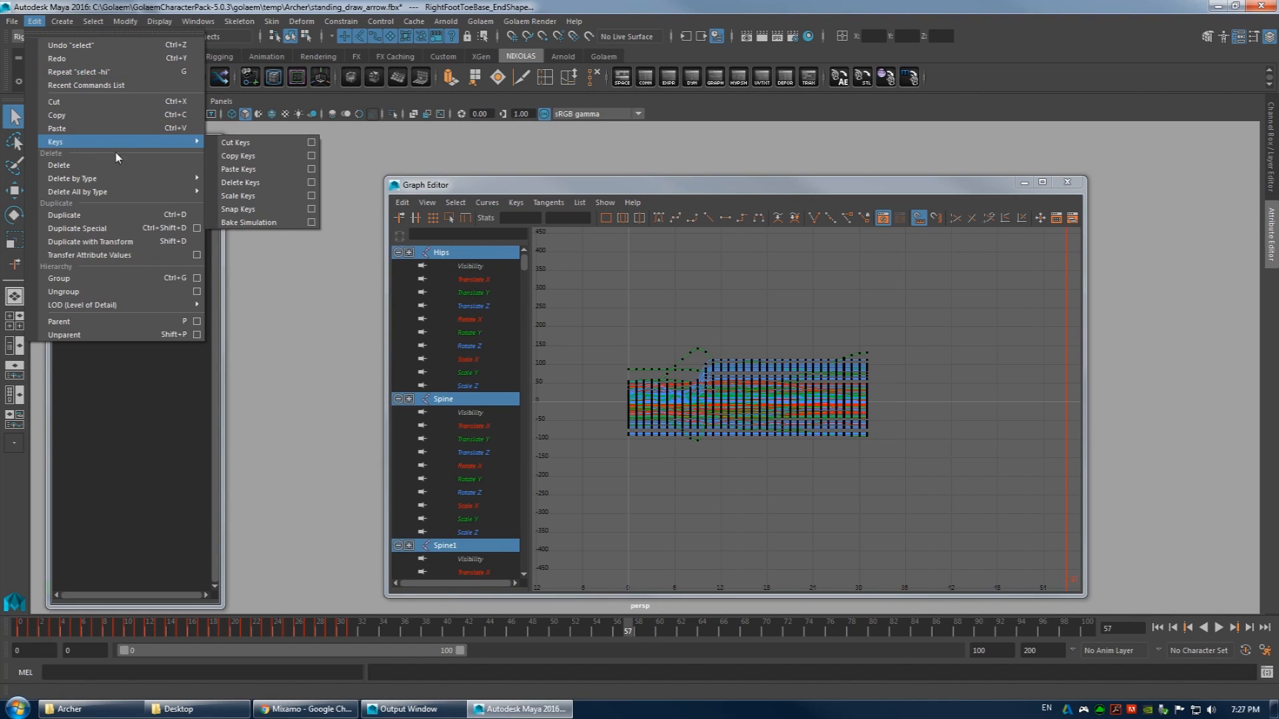
pyautogui.click(250, 172)
pyautogui.keyDown('alt'); pyautogui.moveTo(822, 375); pyautogui.dragTo(597, 354, button='middle'); pyautogui.keyUp('alt')
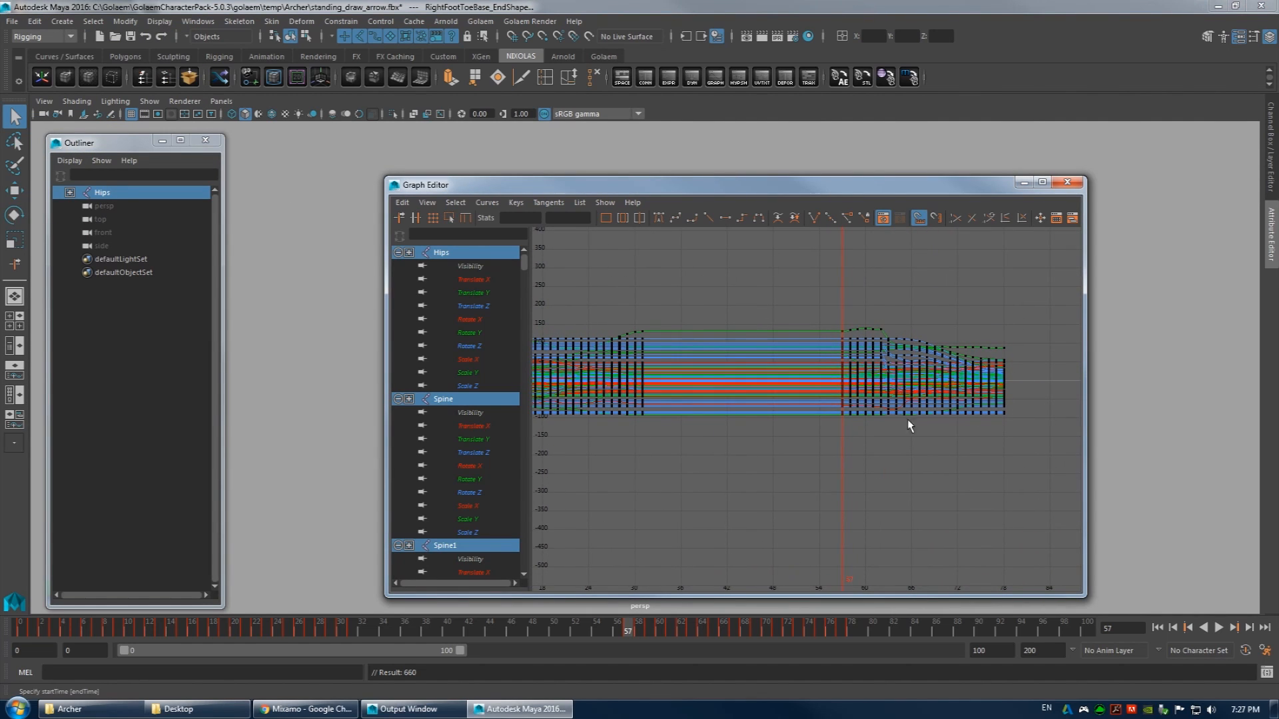
pyautogui.moveTo(1056, 455); pyautogui.dragTo(1057, 455)
pyautogui.moveTo(866, 190); pyautogui.dragTo(742, 183)
pyautogui.click(899, 174)
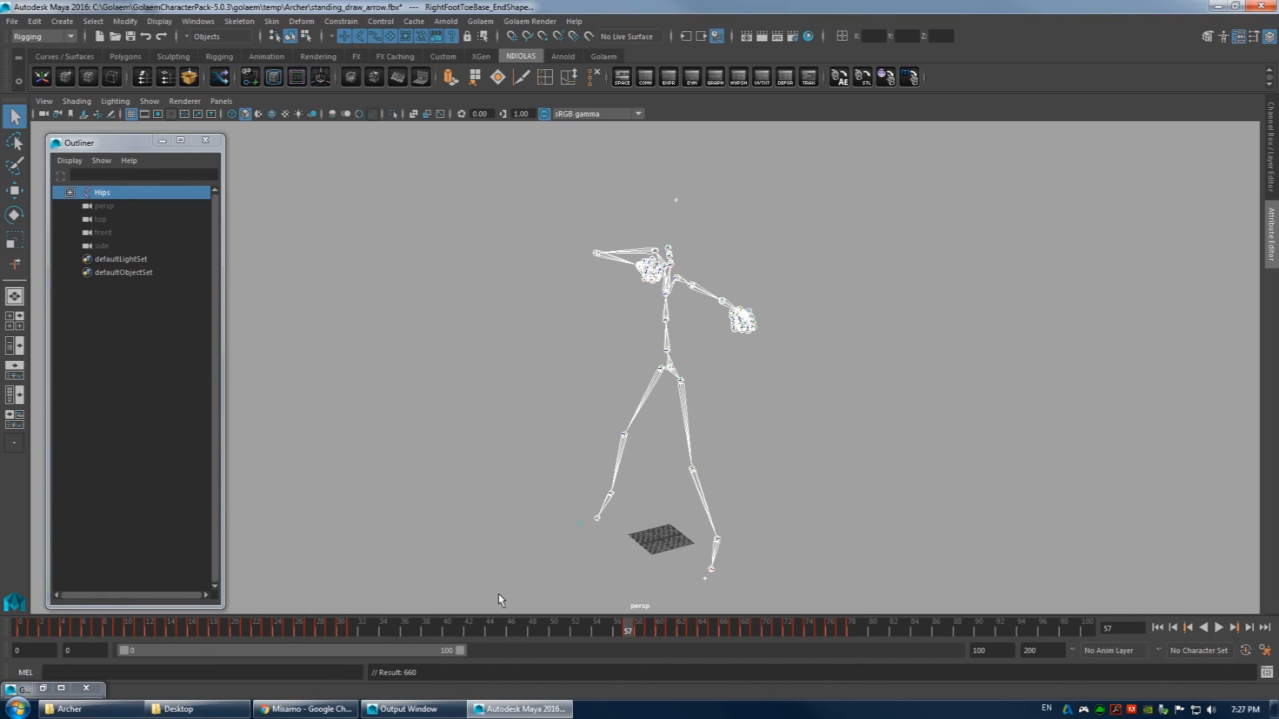
pyautogui.moveTo(629, 629); pyautogui.dragTo(850, 633)
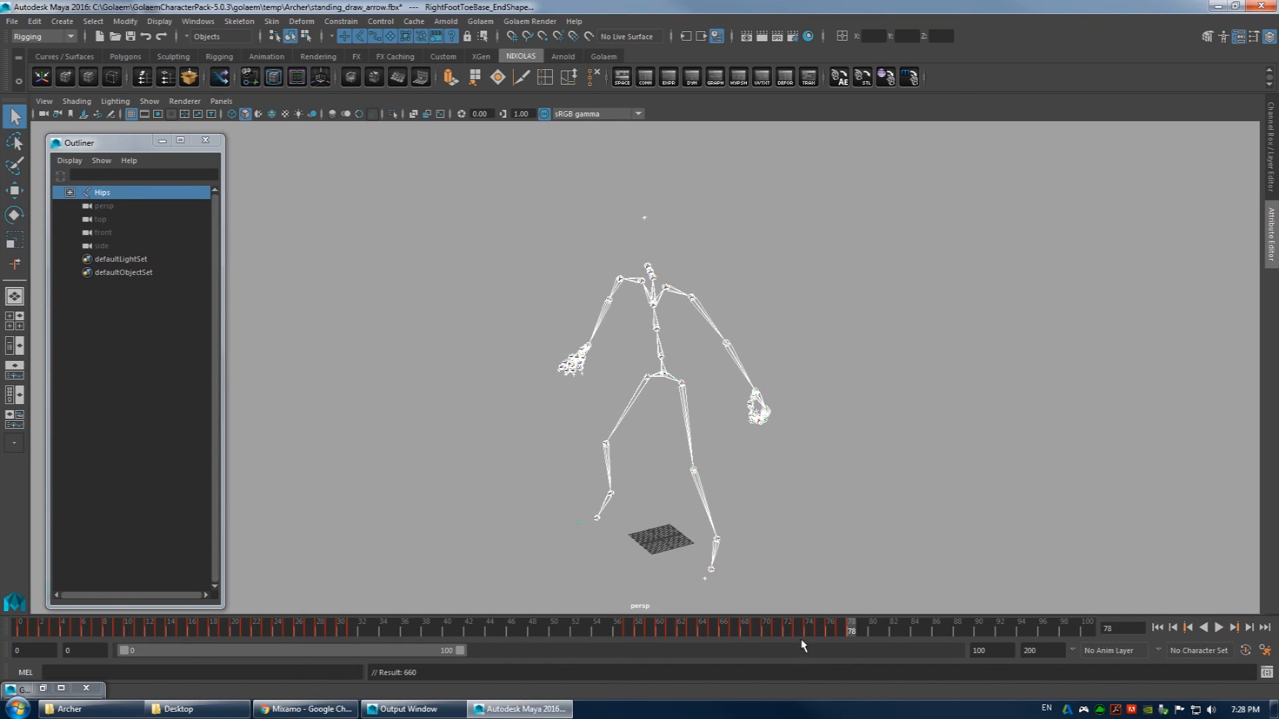
pyautogui.moveTo(57, 634); pyautogui.dragTo(458, 633)
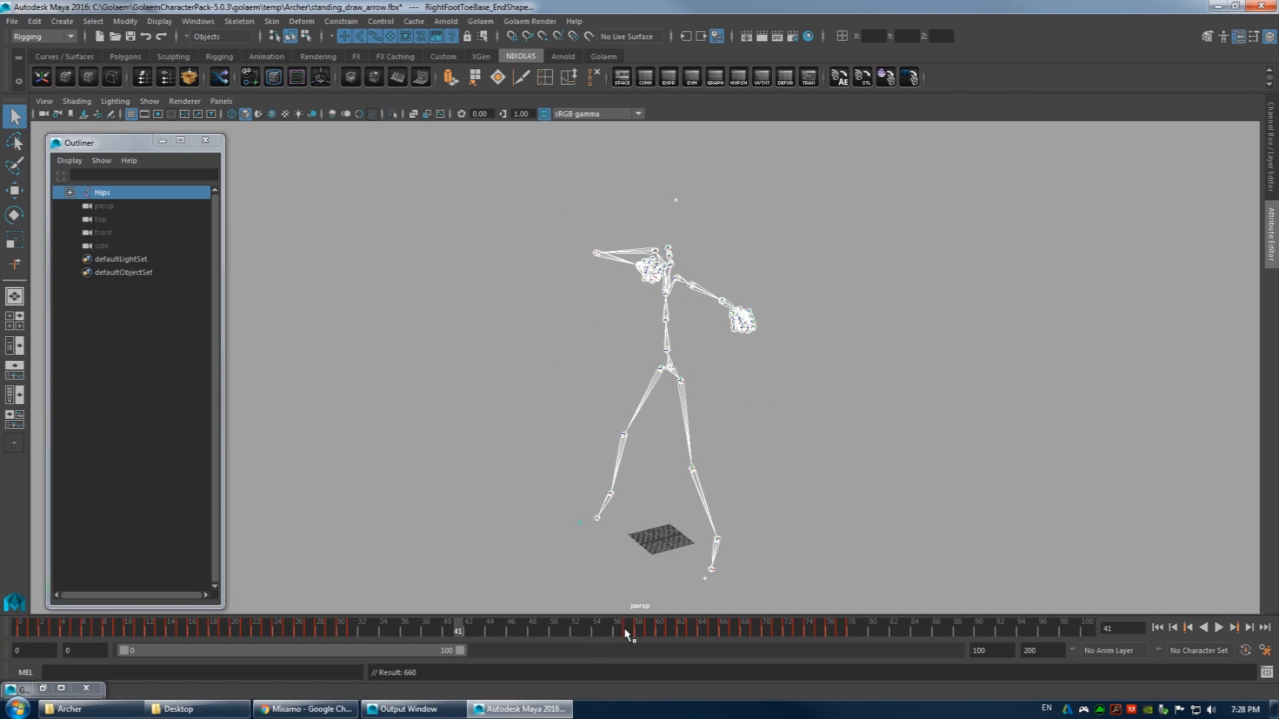
# - Move the pasted recoil keys earlier in time so they start at frame 32, directly after the draw-arrow keys
pyautogui.keyDown('shift'); pyautogui.moveTo(625, 629); pyautogui.dragTo(870, 633); pyautogui.keyUp('shift')
pyautogui.moveTo(703, 634); pyautogui.dragTo(492, 626)
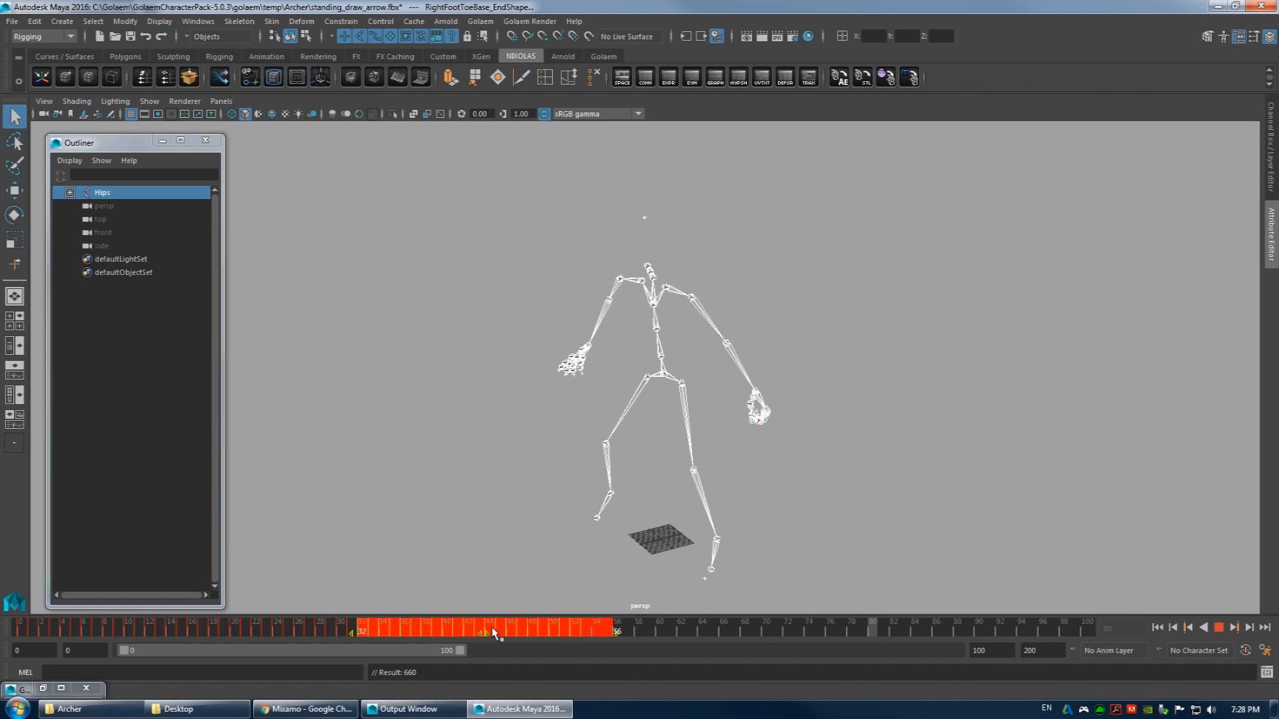
pyautogui.doubleClick(26, 689)
pyautogui.moveTo(452, 633); pyautogui.dragTo(644, 633)
pyautogui.press('w')
pyautogui.keyDown('shift'); pyautogui.moveTo(753, 459); pyautogui.dragTo(630, 467, button='middle'); pyautogui.keyUp('shift')
pyautogui.keyDown('alt'); pyautogui.moveTo(505, 458); pyautogui.dragTo(607, 474, button='middle'); pyautogui.keyUp('alt')
pyautogui.keyDown('alt'); pyautogui.moveTo(607, 473); pyautogui.dragTo(586, 450, button='right'); pyautogui.keyUp('alt')
pyautogui.keyDown('alt'); pyautogui.moveTo(517, 420); pyautogui.dragTo(637, 431, button='middle'); pyautogui.keyUp('alt')
pyautogui.keyDown('alt'); pyautogui.moveTo(637, 431); pyautogui.dragTo(570, 424, button='right'); pyautogui.keyUp('alt')
pyautogui.click(875, 400)
# - Set the end of the playback range to frame 53 and close the Graph Editor
pyautogui.moveTo(560, 628); pyautogui.dragTo(585, 634)
pyautogui.moveTo(1004, 652); pyautogui.dragTo(911, 653)
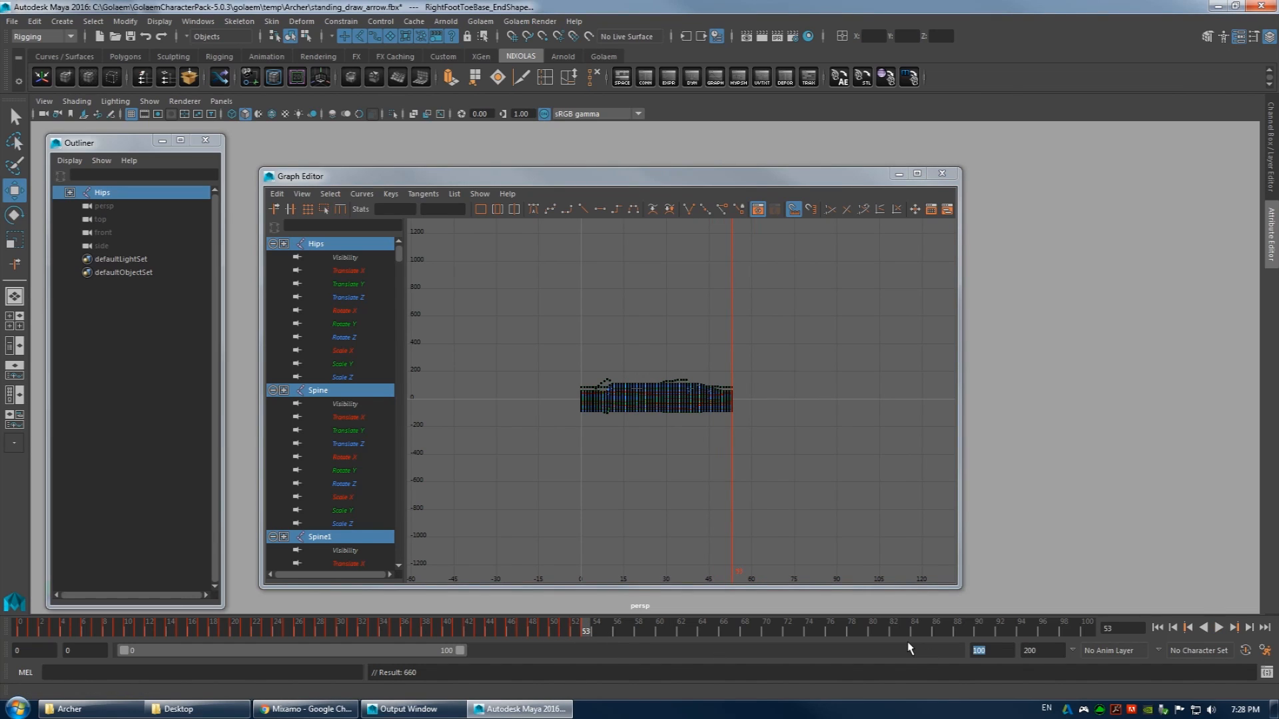
pyautogui.press('Return')
pyautogui.click(942, 174)
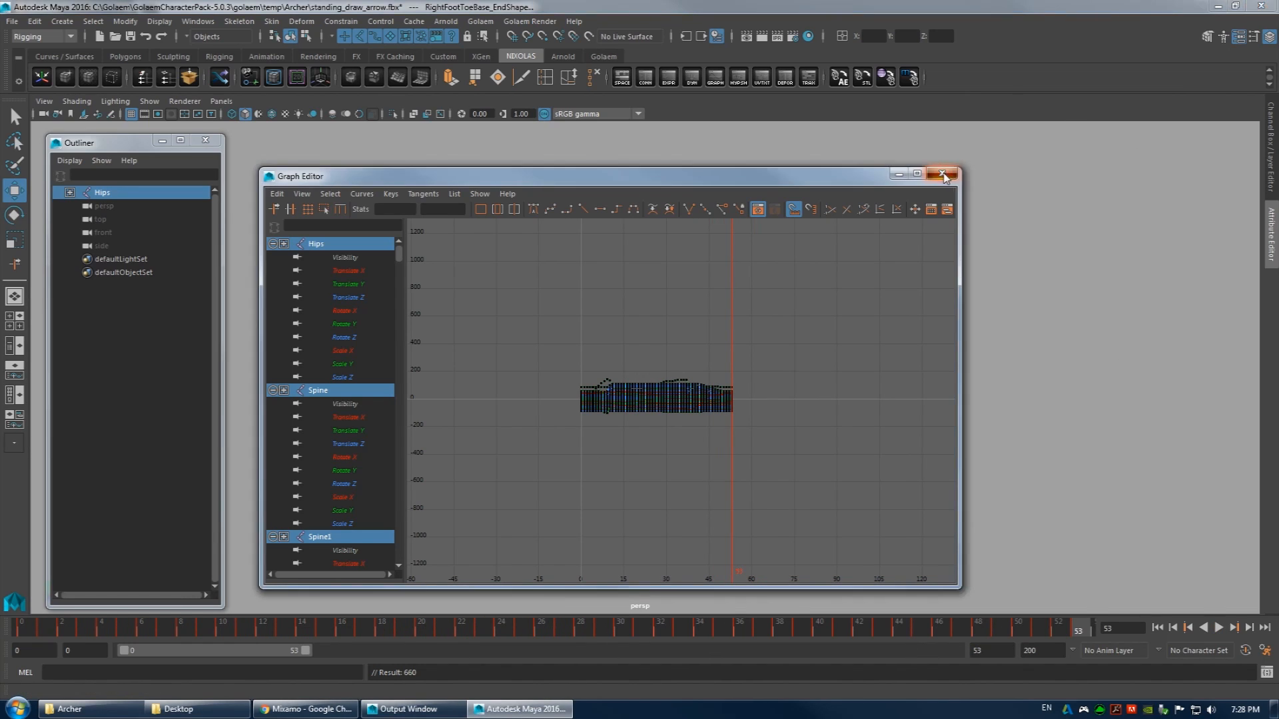
pyautogui.click(1090, 501)
# - Play the combined motion from the first frame and examine the skeleton from the front and the side
pyautogui.click(1157, 629)
pyautogui.click(1218, 628)
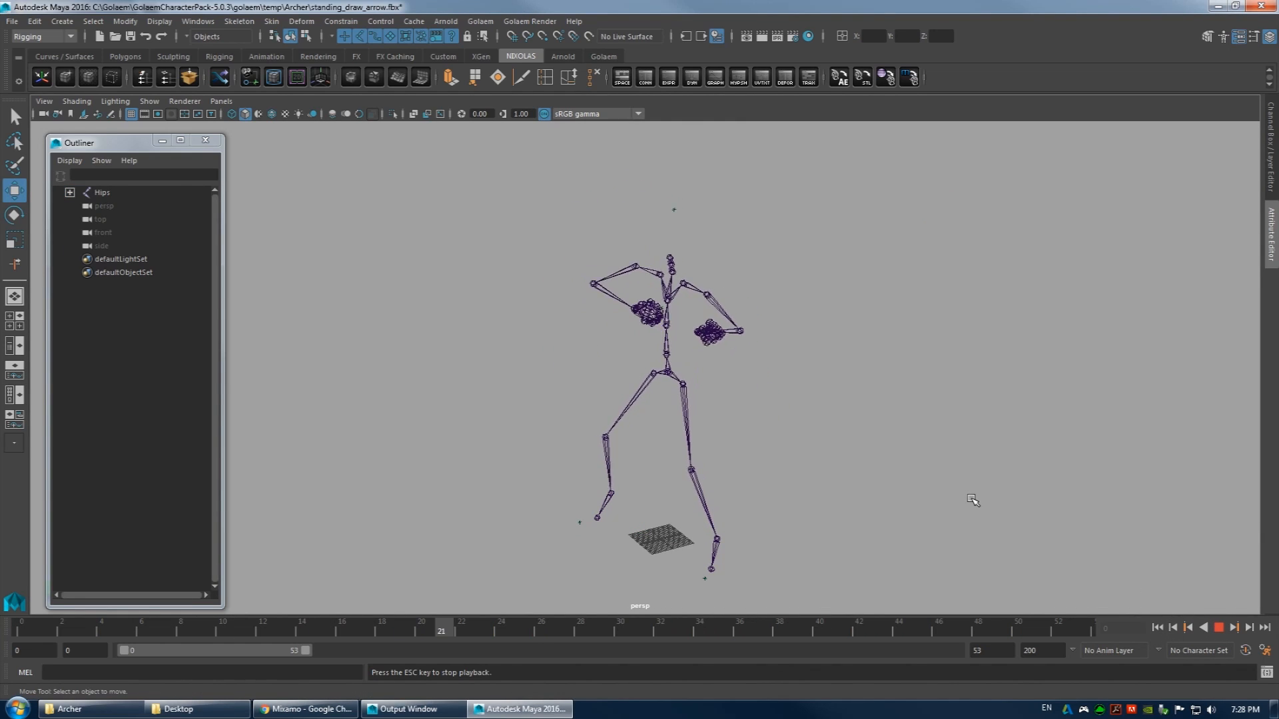
pyautogui.keyDown('alt'); pyautogui.moveTo(698, 483); pyautogui.dragTo(456, 447); pyautogui.keyUp('alt')
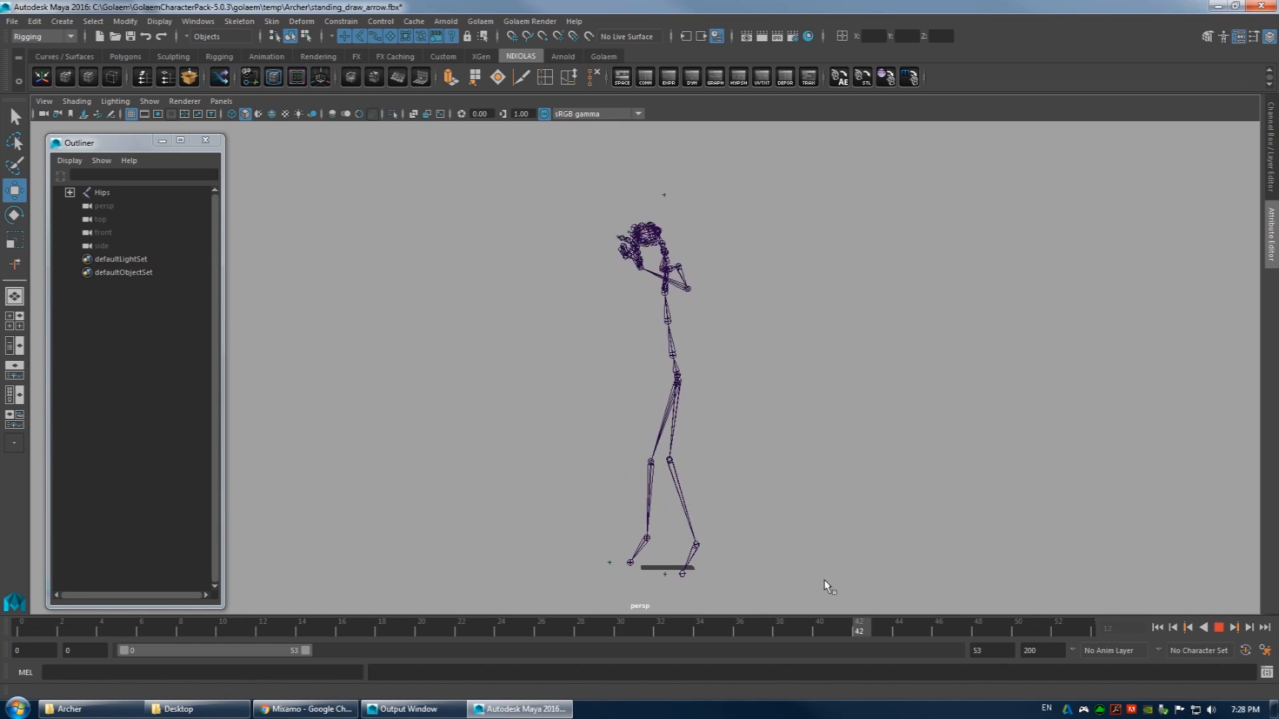
pyautogui.click(1157, 627)
pyautogui.click(111, 191)
pyautogui.keyDown('alt'); pyautogui.moveTo(450, 323); pyautogui.dragTo(732, 377); pyautogui.keyUp('alt')
pyautogui.click(582, 329)
pyautogui.scroll(-3, 733, 377)
# - Scrub between about frames 29 and 34 to examine the full-draw pose just before the arrow release
pyautogui.moveTo(114, 630)
pyautogui.mouseDown()
pyautogui.moveTo(811, 629)
pyautogui.moveTo(685, 628)
pyautogui.moveTo(698, 626)
pyautogui.mouseUp()
pyautogui.keyDown('alt'); pyautogui.moveTo(679, 556); pyautogui.dragTo(700, 487); pyautogui.keyUp('alt')
pyautogui.keyDown('alt'); pyautogui.moveTo(792, 433); pyautogui.dragTo(737, 445, button='right'); pyautogui.keyUp('alt')
pyautogui.keyDown('alt'); pyautogui.moveTo(737, 445); pyautogui.dragTo(651, 436, button='middle'); pyautogui.keyUp('alt')
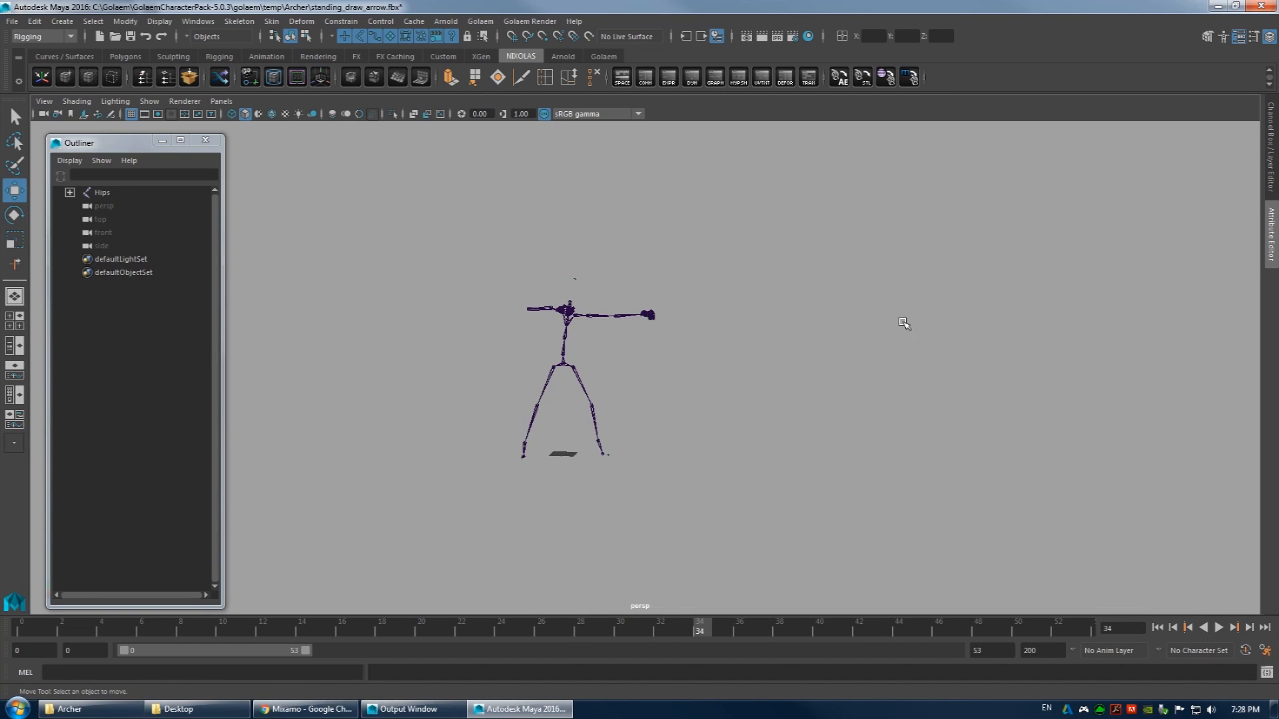
pyautogui.moveTo(723, 311); pyautogui.dragTo(1244, 313)
pyautogui.moveTo(375, 623); pyautogui.dragTo(603, 586)
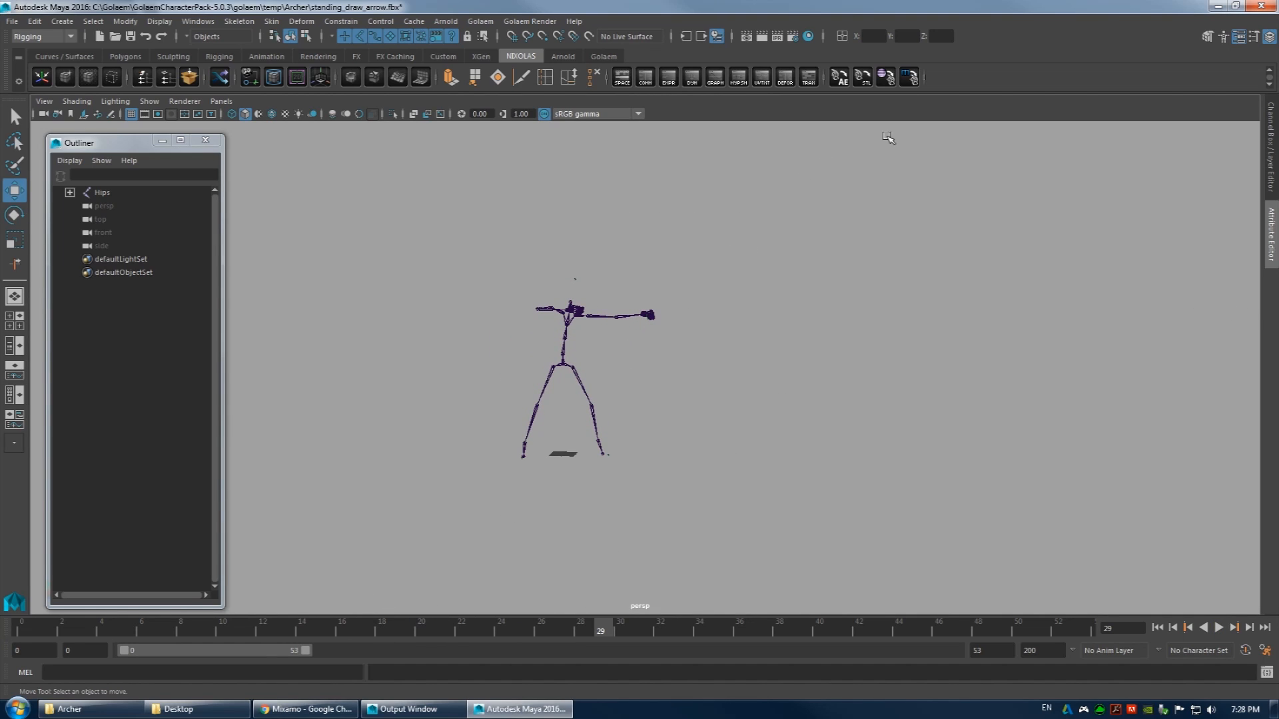
pyautogui.moveTo(567, 631)
pyautogui.mouseDown()
pyautogui.moveTo(36, 620)
pyautogui.moveTo(873, 646)
pyautogui.moveTo(78, 603)
pyautogui.moveTo(85, 619)
pyautogui.moveTo(406, 629)
pyautogui.moveTo(592, 660)
pyautogui.moveTo(166, 639)
pyautogui.moveTo(129, 626)
pyautogui.moveTo(363, 609)
pyautogui.moveTo(933, 649)
pyautogui.moveTo(1019, 640)
pyautogui.moveTo(406, 586)
pyautogui.moveTo(699, 605)
pyautogui.mouseUp()
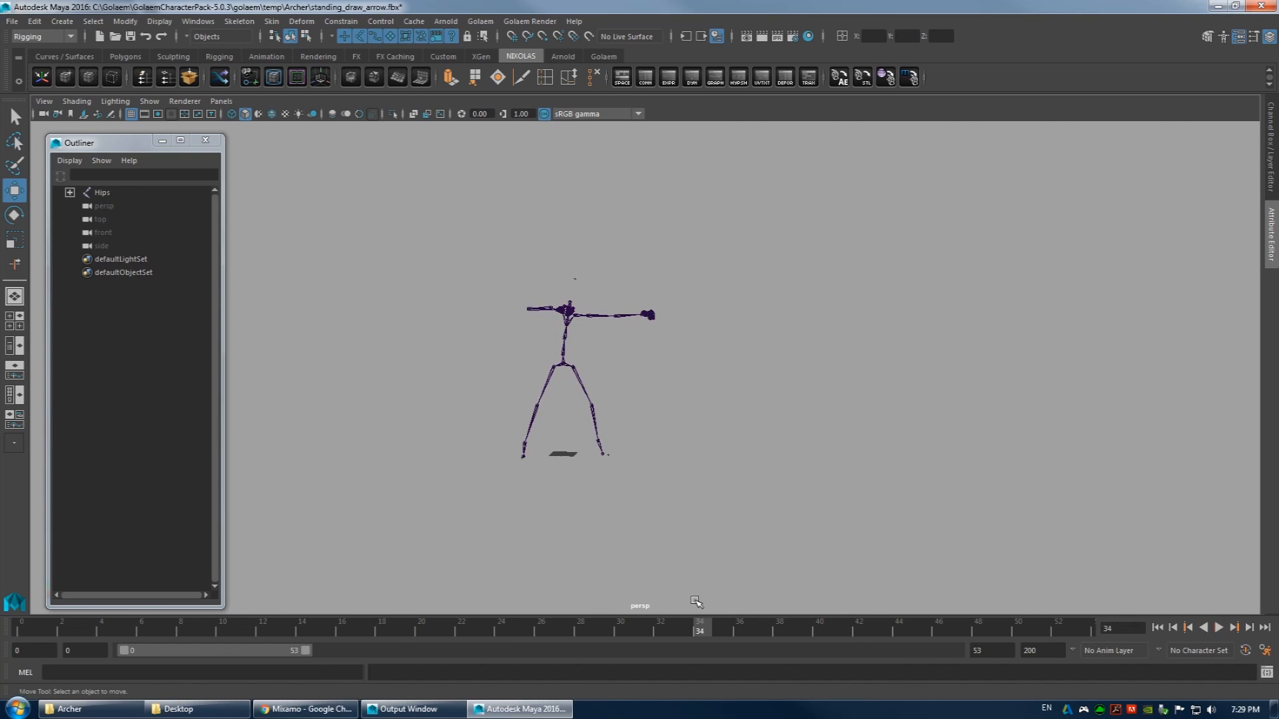
# - Try to tilt the archer's upper body upward at frame 34 by rotating the Spine2 joint
pyautogui.click(565, 355)
pyautogui.keyDown('alt'); pyautogui.moveTo(330, 328); pyautogui.dragTo(465, 383, button='middle'); pyautogui.keyUp('alt')
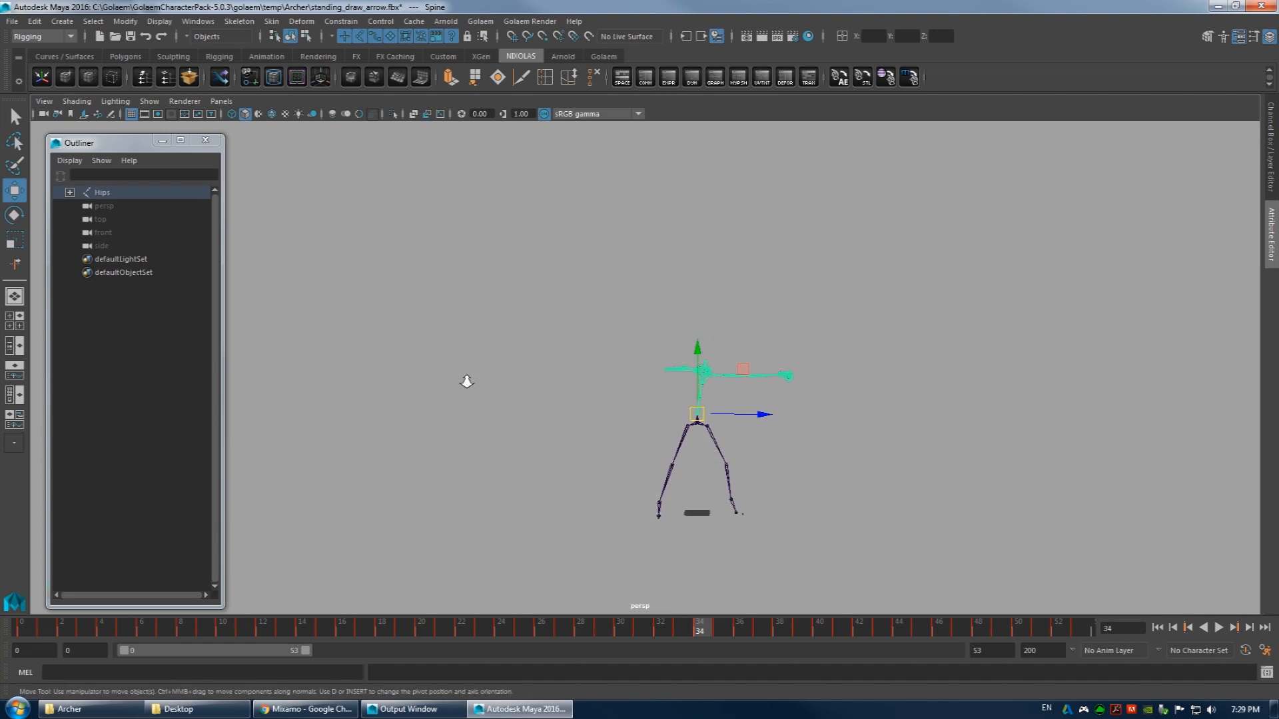
pyautogui.keyDown('alt'); pyautogui.moveTo(465, 382); pyautogui.dragTo(885, 462, button='right'); pyautogui.keyUp('alt')
pyautogui.click(833, 433)
pyautogui.click(758, 396)
pyautogui.keyDown('alt'); pyautogui.moveTo(969, 460); pyautogui.dragTo(785, 400, button='middle'); pyautogui.keyUp('alt')
pyautogui.keyDown('alt'); pyautogui.moveTo(785, 400); pyautogui.dragTo(633, 343, button='right'); pyautogui.keyUp('alt')
pyautogui.press('e')
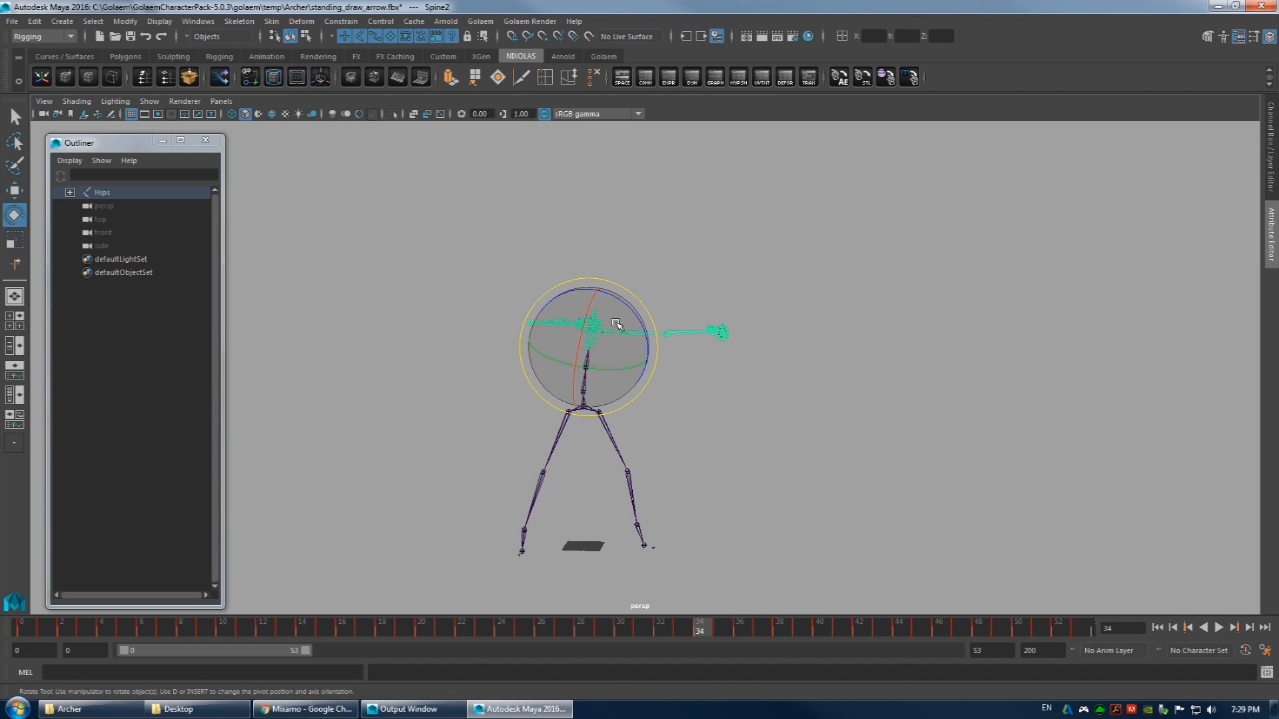
pyautogui.moveTo(631, 291); pyautogui.dragTo(607, 278)
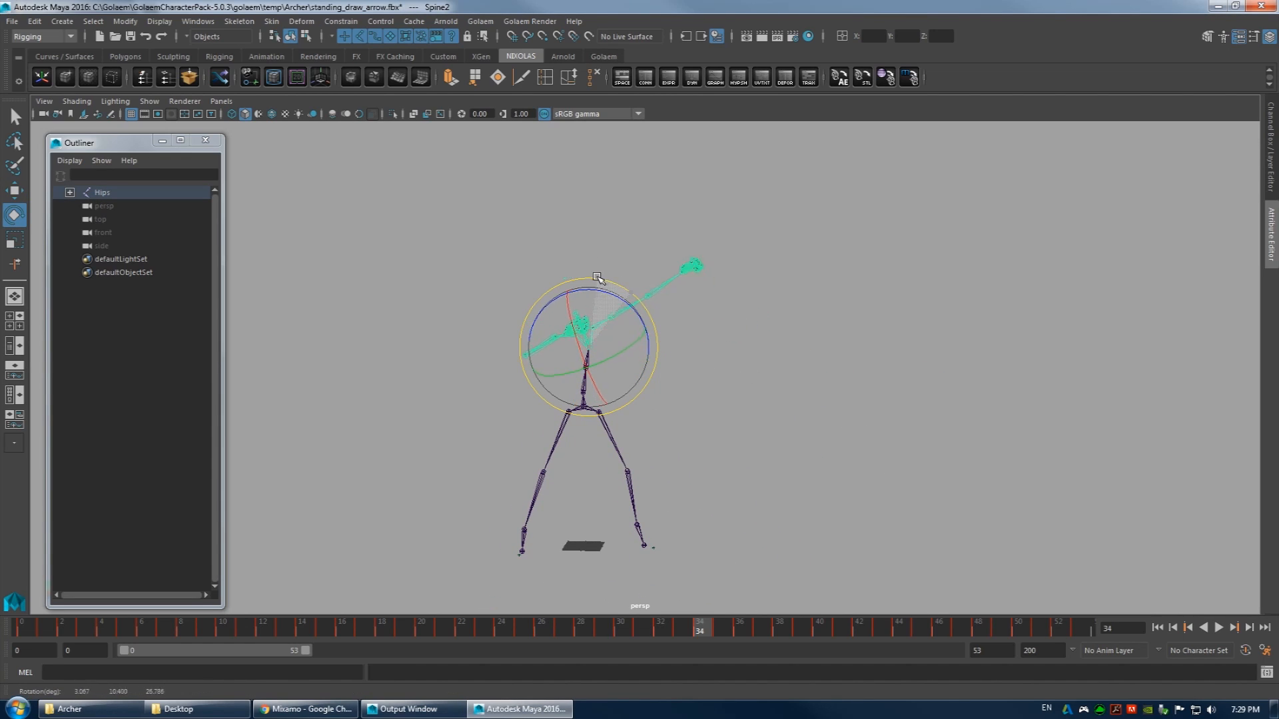
# - Scrub and play through the draw and release poses to examine the motion of the whole skeleton
pyautogui.click(824, 347)
pyautogui.keyDown('alt'); pyautogui.moveTo(802, 422); pyautogui.dragTo(762, 442); pyautogui.keyUp('alt')
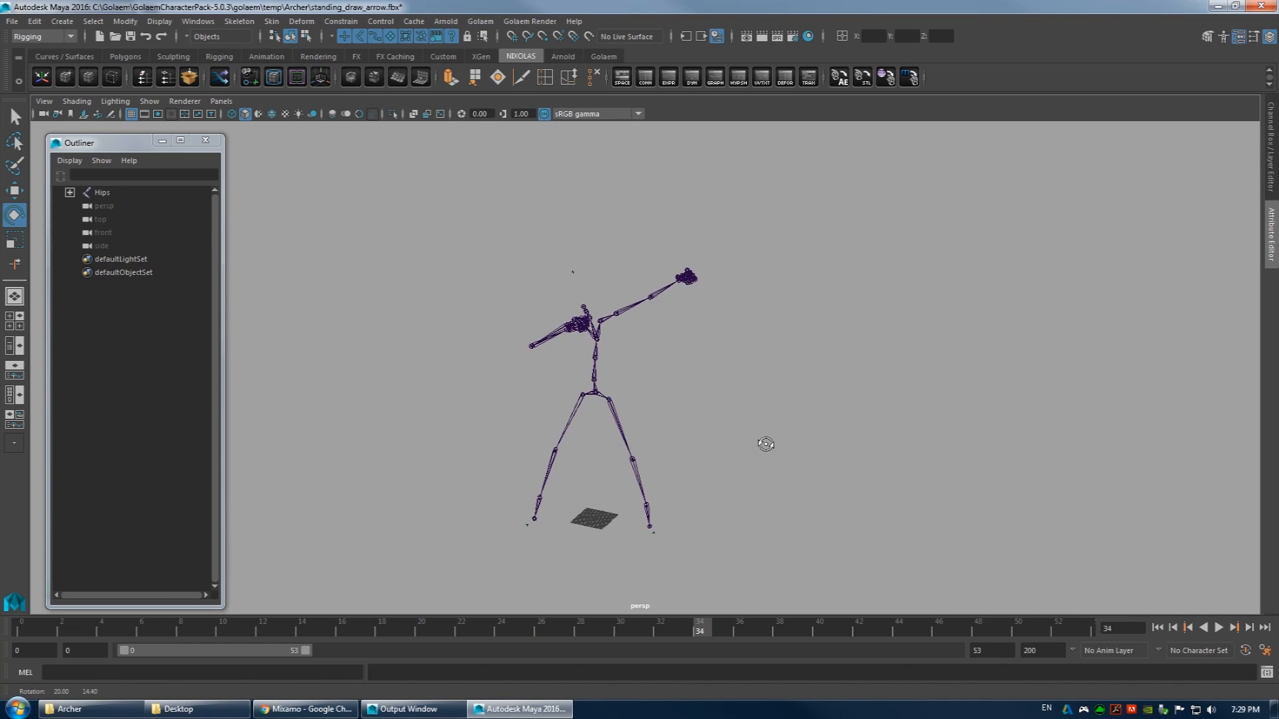
pyautogui.moveTo(666, 629); pyautogui.dragTo(542, 631)
pyautogui.keyDown('alt'); pyautogui.moveTo(506, 576); pyautogui.dragTo(574, 506); pyautogui.keyUp('alt')
pyautogui.keyDown('alt'); pyautogui.moveTo(575, 506); pyautogui.dragTo(547, 483, button='right'); pyautogui.keyUp('alt')
pyautogui.moveTo(566, 630); pyautogui.dragTo(839, 630)
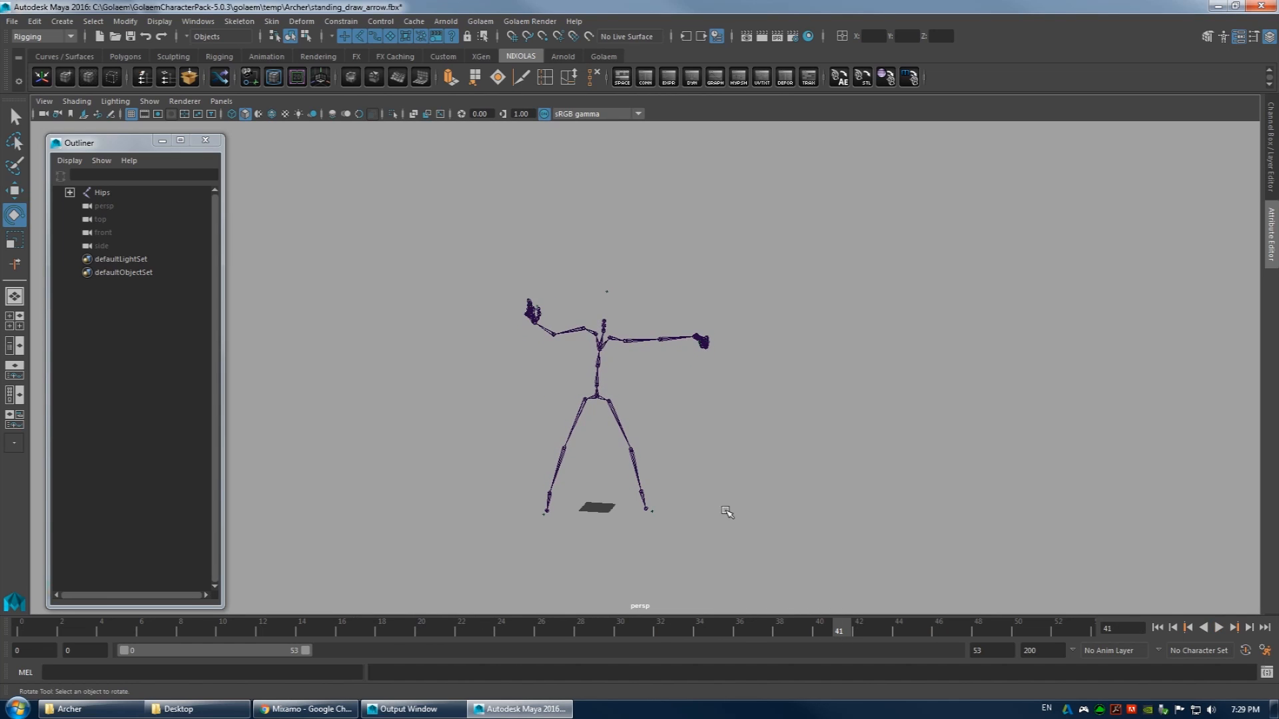
pyautogui.click(102, 193)
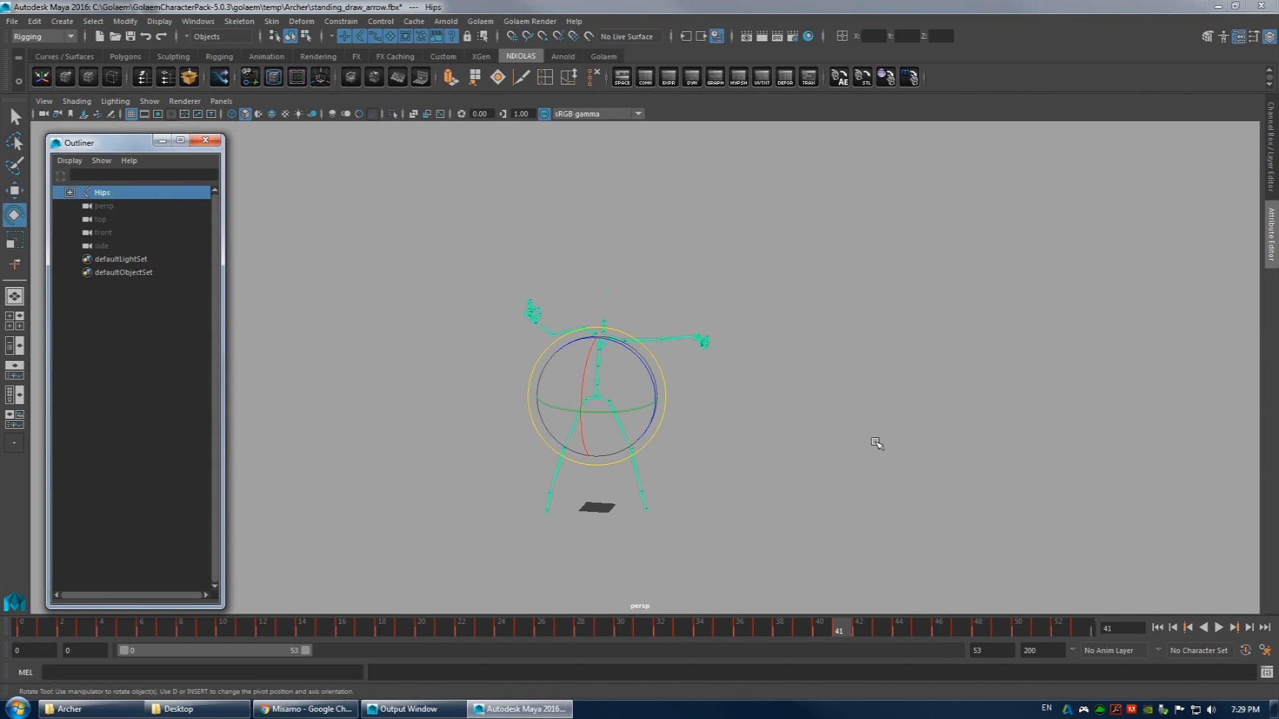
pyautogui.click(618, 633)
pyautogui.hotkey('alt', 'v')
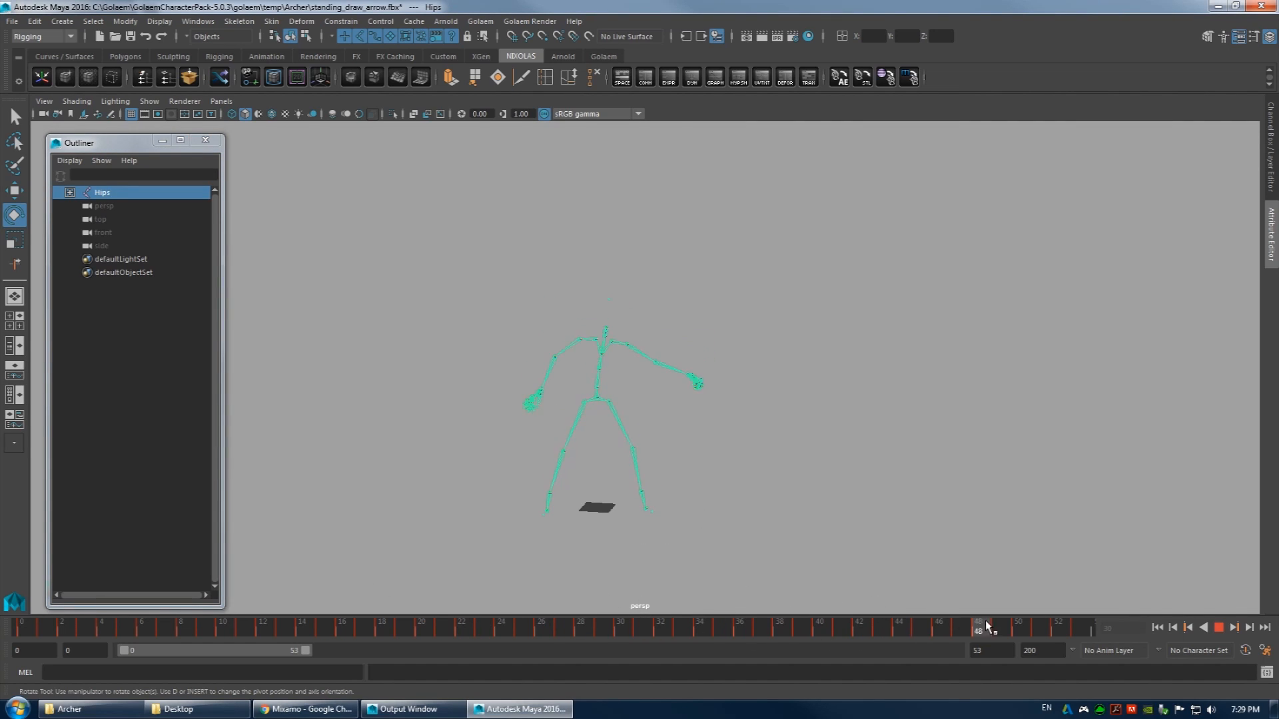
pyautogui.hotkey('alt', 'v')
# - Try a steeper upward aim at frame 34 by rotating Spine2 to about 41 degrees around Z
pyautogui.keyDown('alt'); pyautogui.moveTo(384, 320); pyautogui.dragTo(680, 360, button='right'); pyautogui.keyUp('alt')
pyautogui.keyDown('alt'); pyautogui.moveTo(680, 360); pyautogui.dragTo(767, 392); pyautogui.keyUp('alt')
pyautogui.click(832, 420)
pyautogui.keyDown('alt'); pyautogui.moveTo(767, 392); pyautogui.dragTo(677, 362, button='right'); pyautogui.keyUp('alt')
pyautogui.click(536, 327)
pyautogui.moveTo(536, 327); pyautogui.dragTo(920, 386)
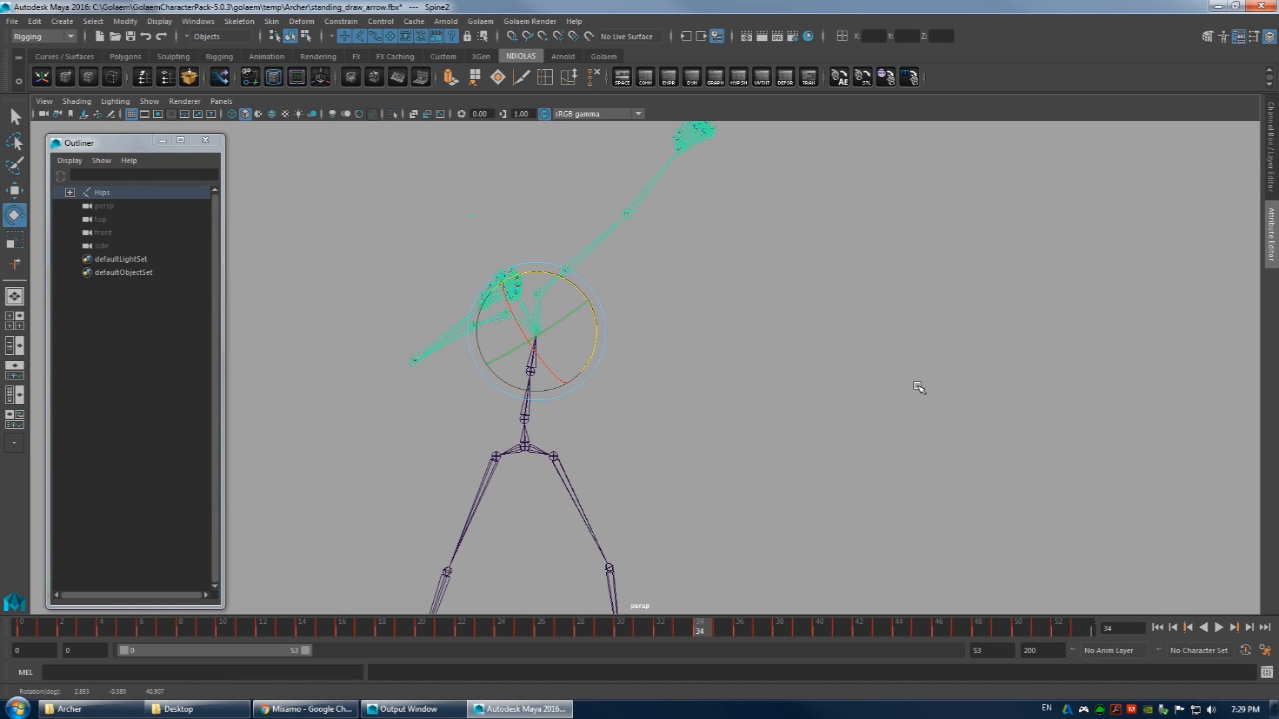
pyautogui.keyDown('alt'); pyautogui.moveTo(871, 390); pyautogui.dragTo(649, 373, button='right'); pyautogui.keyUp('alt')
pyautogui.moveTo(676, 636); pyautogui.dragTo(708, 612)
# - Rotate Spine2 upward by about 46 degrees around Z at frame 34 and key only its Rotate Z channel
pyautogui.moveTo(600, 280); pyautogui.dragTo(546, 295)
pyautogui.click(1272, 182)
pyautogui.click(1206, 200)
pyautogui.rightClick(1206, 204)
pyautogui.click(1206, 227)
# - Play through the keyed Spine2 tilt, and undo the Rotate Z key and the rotation
pyautogui.hotkey('alt', 'v')
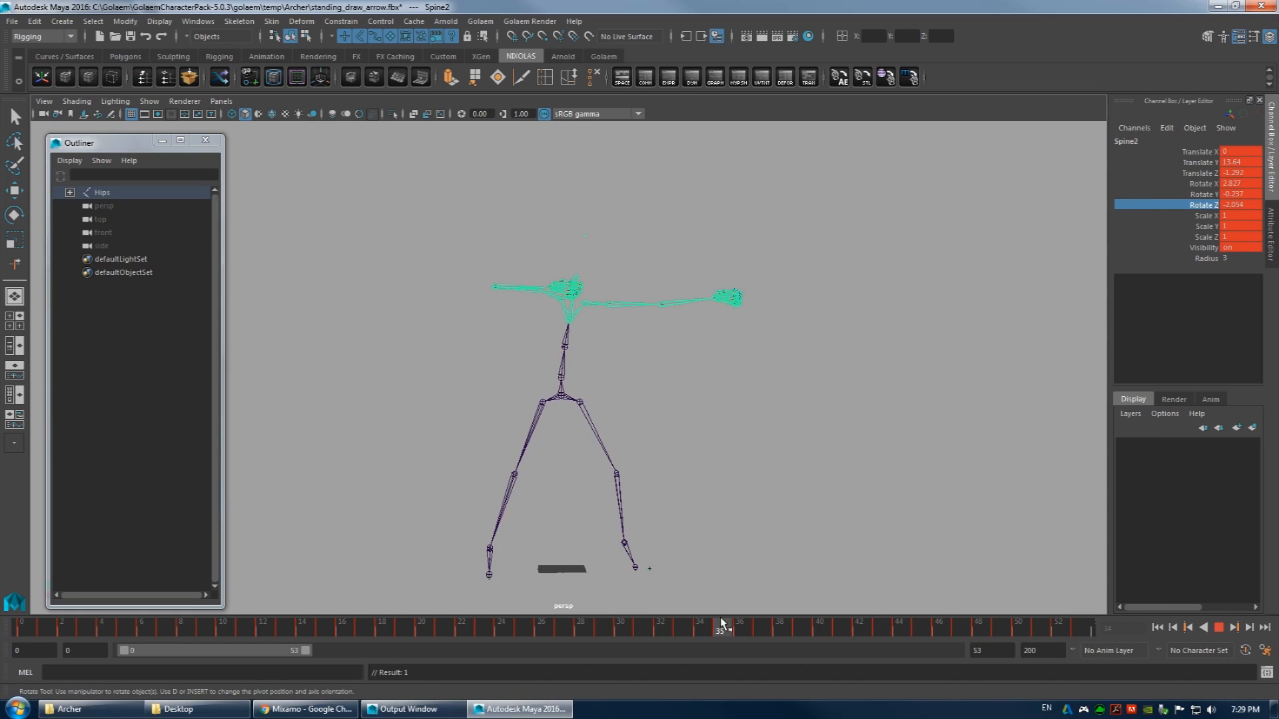
pyautogui.hotkey('alt', 'v')
pyautogui.hotkey('ctrl', 'z')
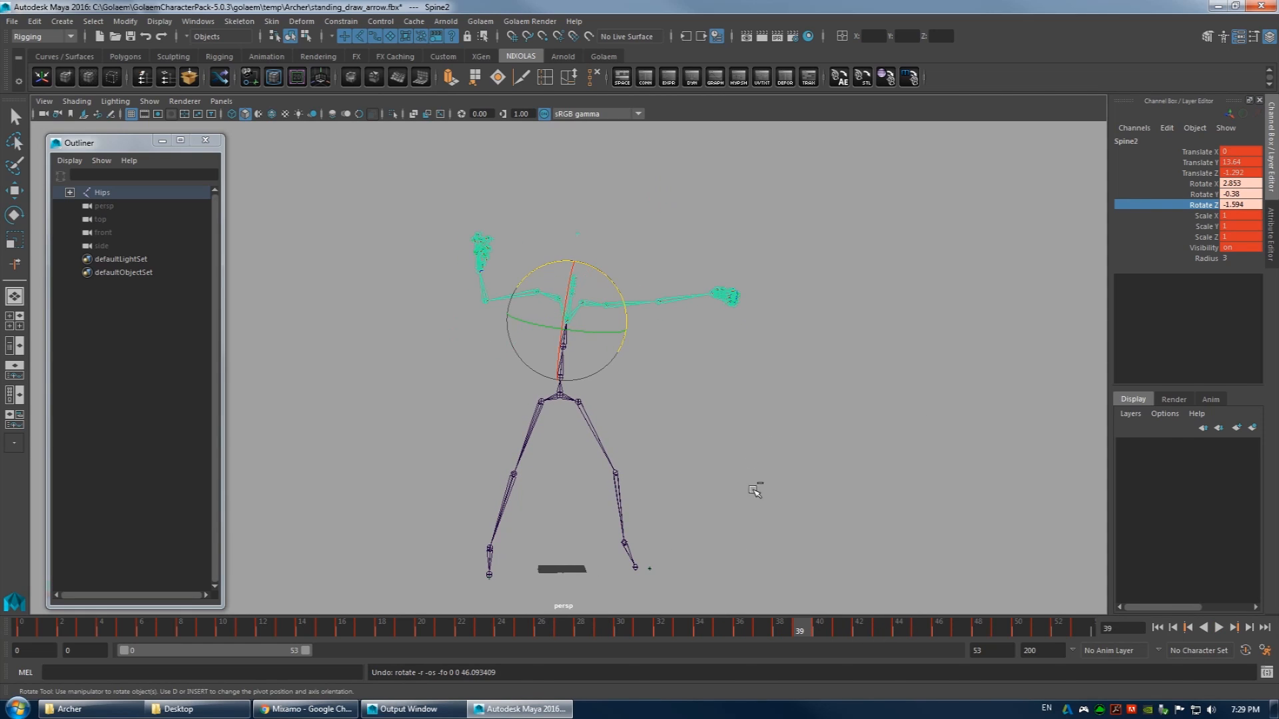
pyautogui.hotkey('ctrl', 'z')
# - Open the Graph Editor for Spine2 at frame 44, show the Channel Box and keep the skeleton's upper body in view
pyautogui.moveTo(674, 634); pyautogui.dragTo(917, 626)
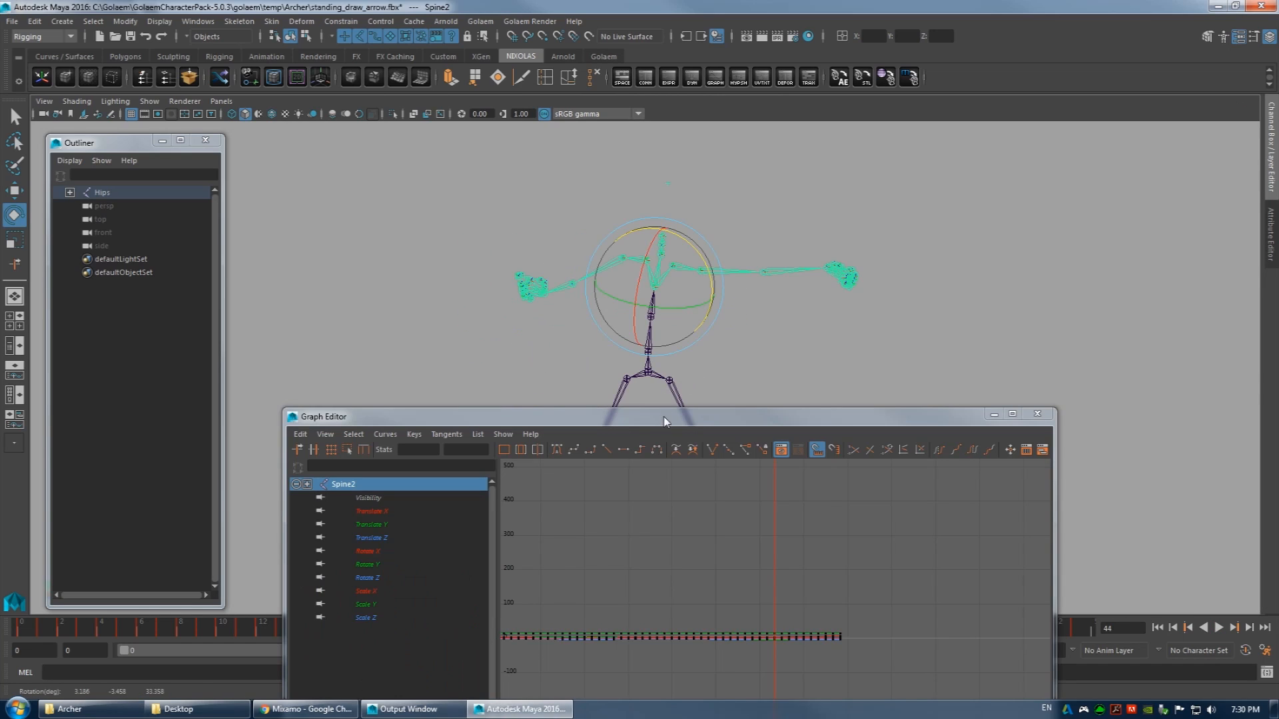
pyautogui.moveTo(664, 421); pyautogui.dragTo(697, 157)
pyautogui.click(1268, 112)
pyautogui.moveTo(1061, 152); pyautogui.dragTo(964, 445)
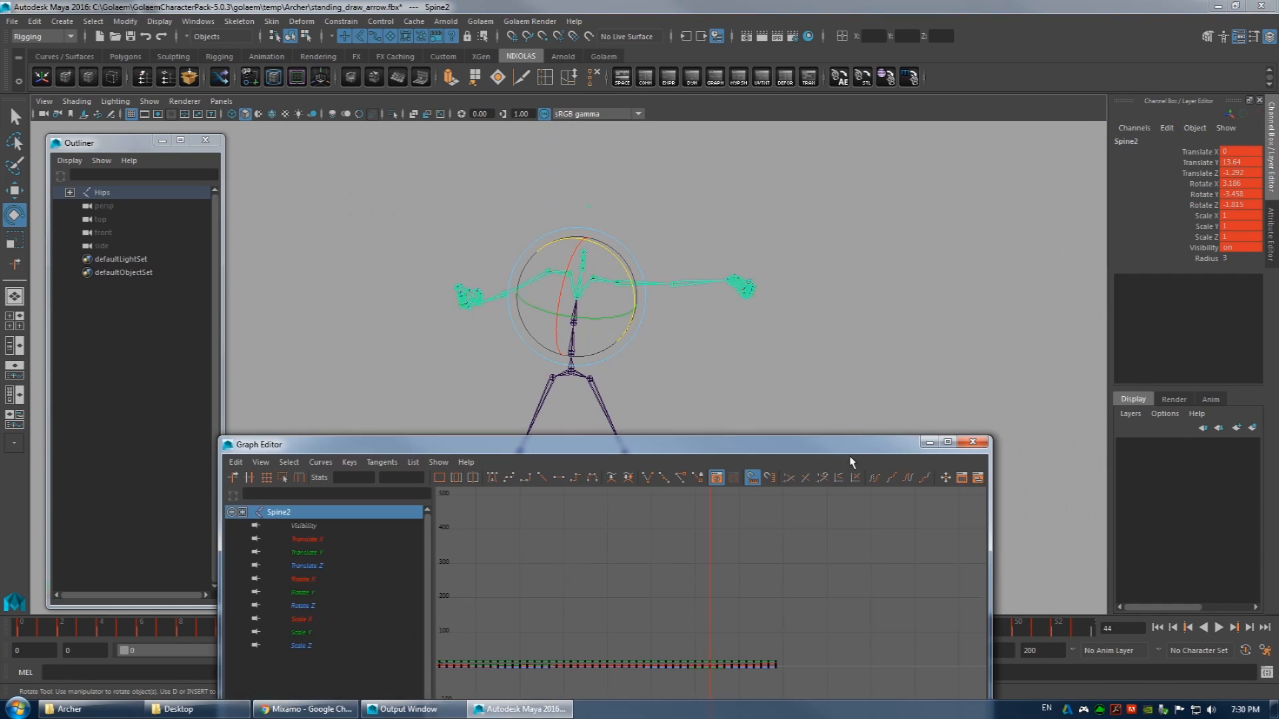
# - Try rotating Spine2 upward around Z at frame 44 and undo the rotation
pyautogui.moveTo(595, 246)
pyautogui.mouseDown()
pyautogui.moveTo(542, 238)
pyautogui.moveTo(596, 246)
pyautogui.moveTo(584, 240)
pyautogui.mouseUp()
pyautogui.hotkey('ctrl', 'z')
pyautogui.hotkey('ctrl', 'z')
# - Isolate the Rotate Z curve of Spine2 in the Graph Editor and frame it
pyautogui.moveTo(533, 448); pyautogui.dragTo(613, 174)
pyautogui.press('f')
pyautogui.click(397, 332)
pyautogui.press('f')
pyautogui.keyDown('alt'); pyautogui.moveTo(943, 403); pyautogui.dragTo(824, 373, button='middle'); pyautogui.keyUp('alt')
# - Move the Graph Editor clear of the skeleton and play the motion to compare the poses with the Rotate Z curve
pyautogui.moveTo(809, 169); pyautogui.dragTo(194, 115)
pyautogui.hotkey('alt', 'v')
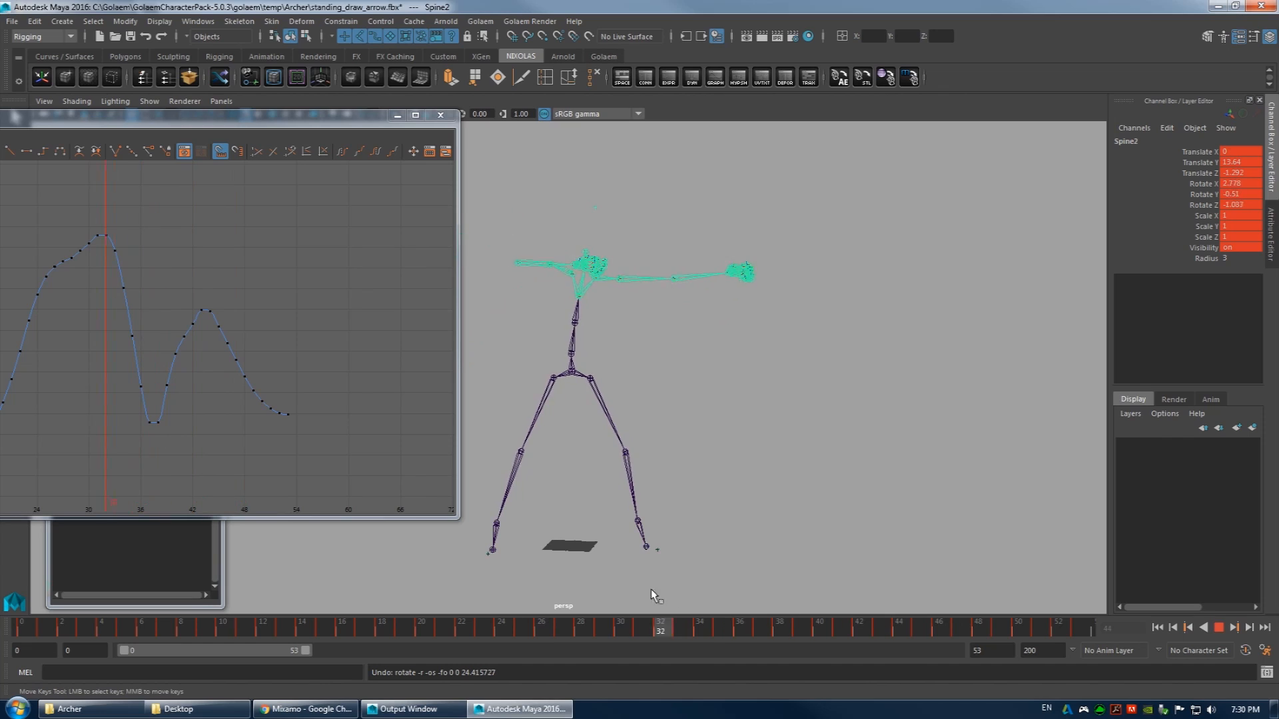
pyautogui.hotkey('alt', 'v')
pyautogui.hotkey('alt', 'v')
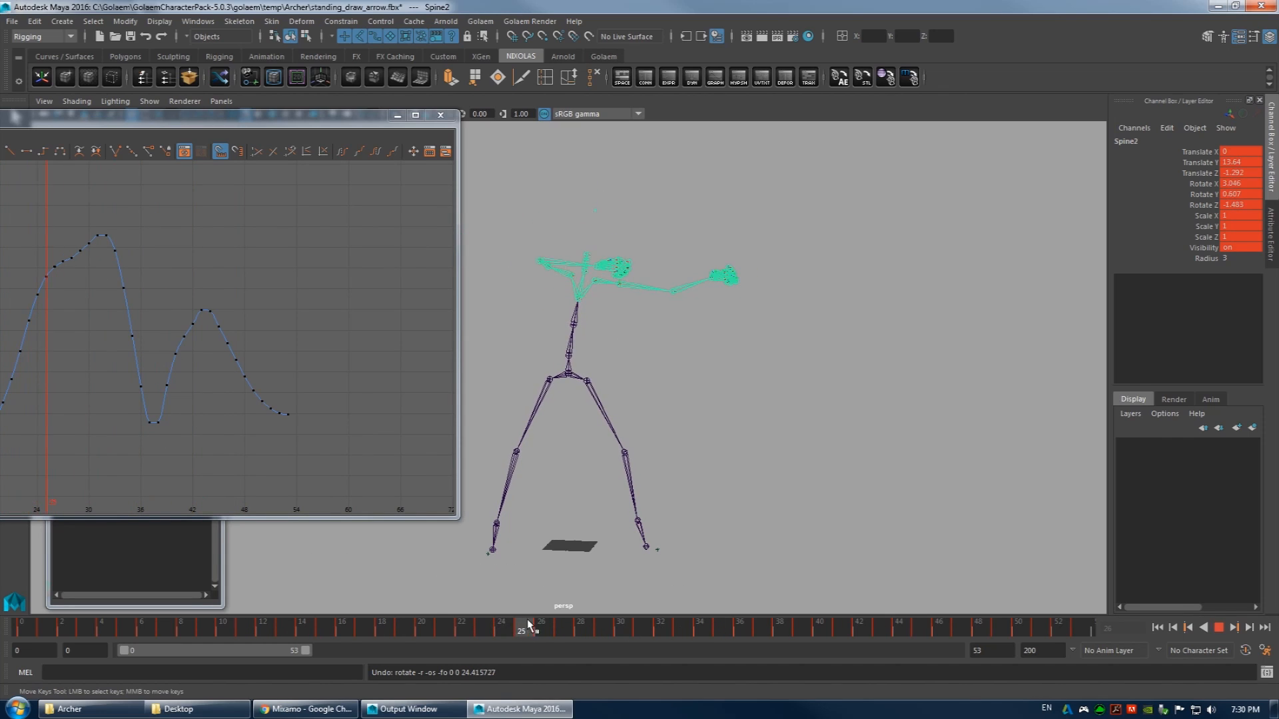
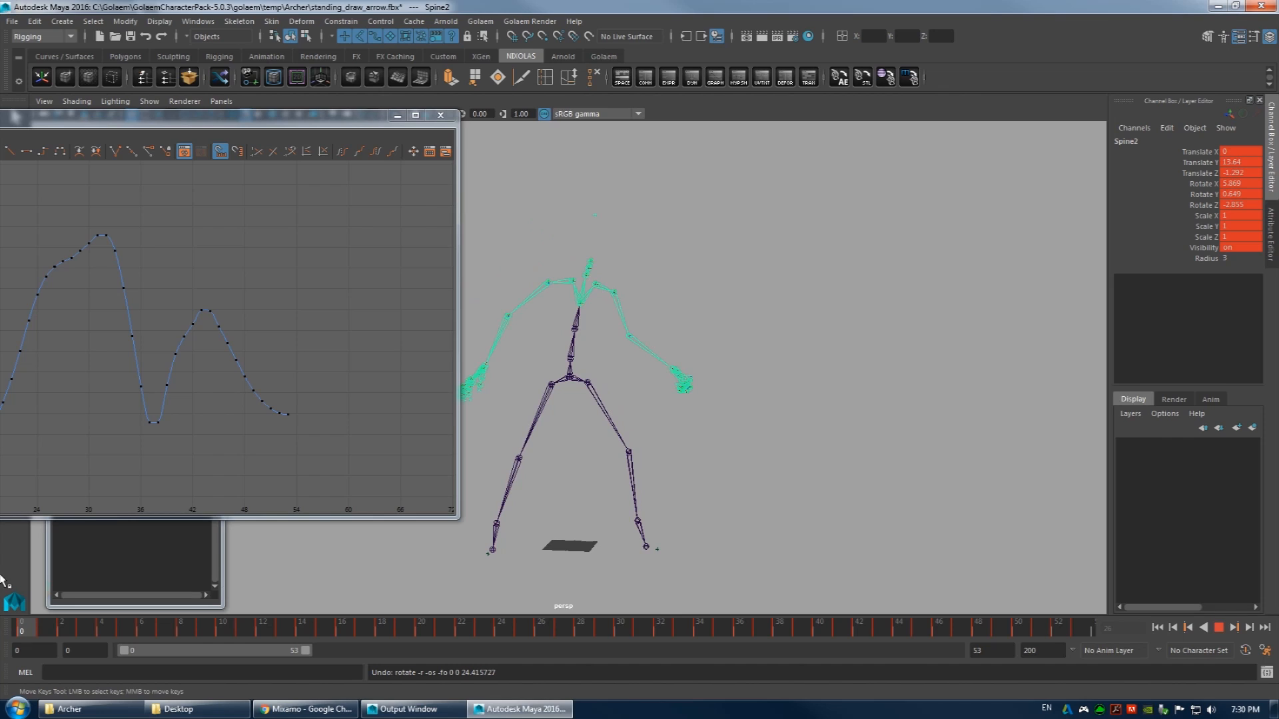
# - Select the Spine2 Rotate Z keys from about frame 25 to frame 48, covering the aim and release
pyautogui.moveTo(496, 612); pyautogui.dragTo(961, 622)
pyautogui.press('e')
pyautogui.keyDown('alt'); pyautogui.moveTo(220, 277); pyautogui.dragTo(323, 260, button='middle'); pyautogui.keyUp('alt')
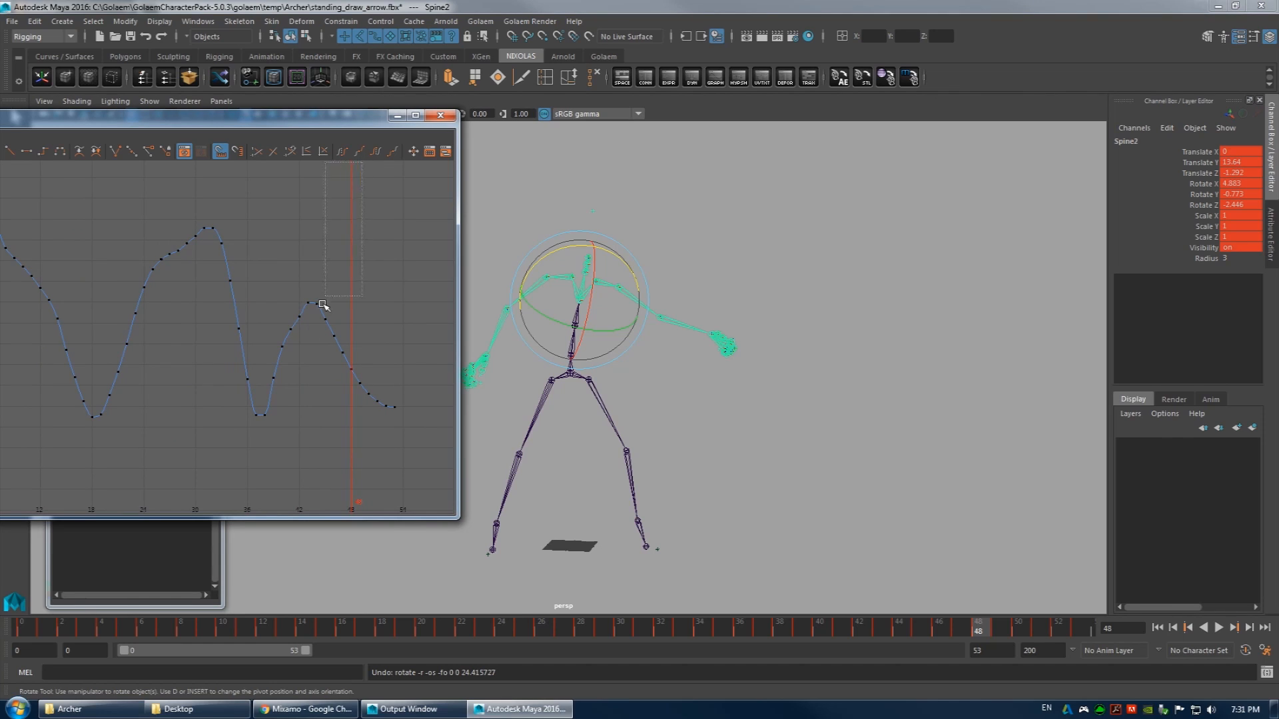
pyautogui.moveTo(155, 481); pyautogui.dragTo(155, 481)
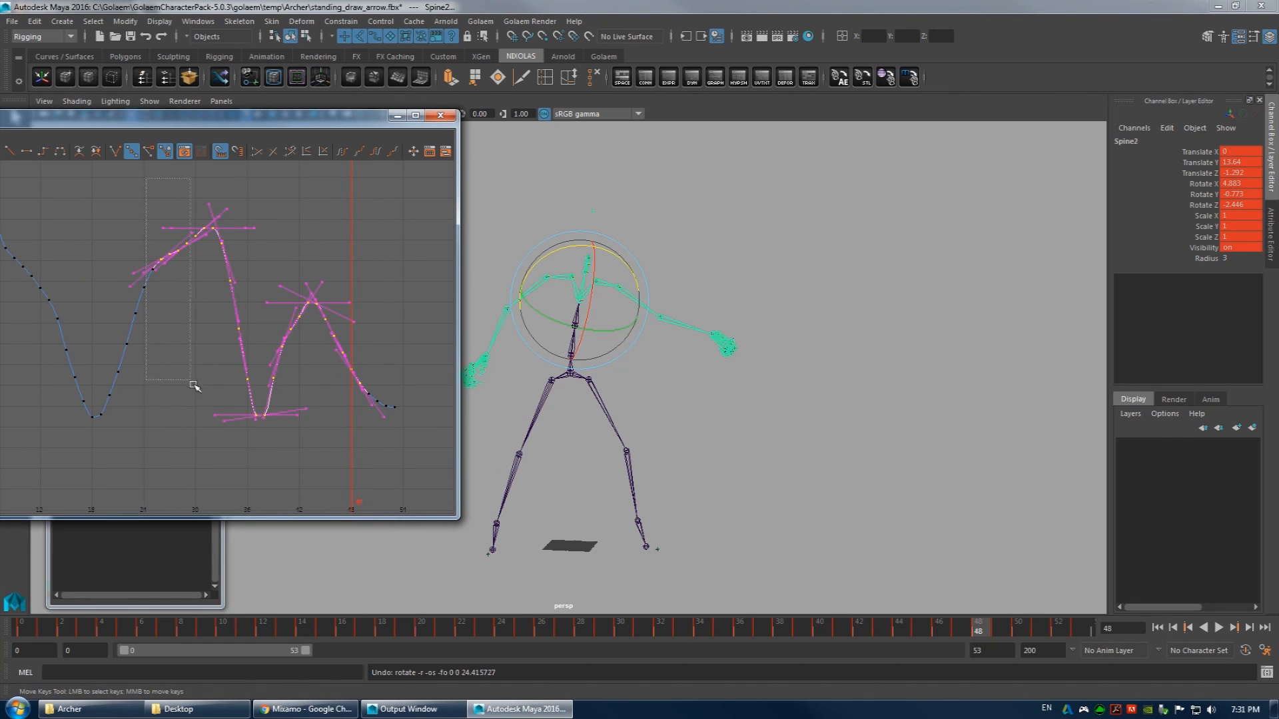
pyautogui.moveTo(351, 448); pyautogui.dragTo(352, 448)
pyautogui.moveTo(710, 634); pyautogui.dragTo(979, 656)
# - Try raising the selected Rotate Z keys together to higher values, and undo each attempt
pyautogui.moveTo(262, 119); pyautogui.dragTo(853, 178)
pyautogui.keyDown('alt'); pyautogui.moveTo(875, 343); pyautogui.dragTo(821, 379, button='middle'); pyautogui.keyUp('alt')
pyautogui.scroll(-8, 819, 379)
pyautogui.scroll(9, 760, 373)
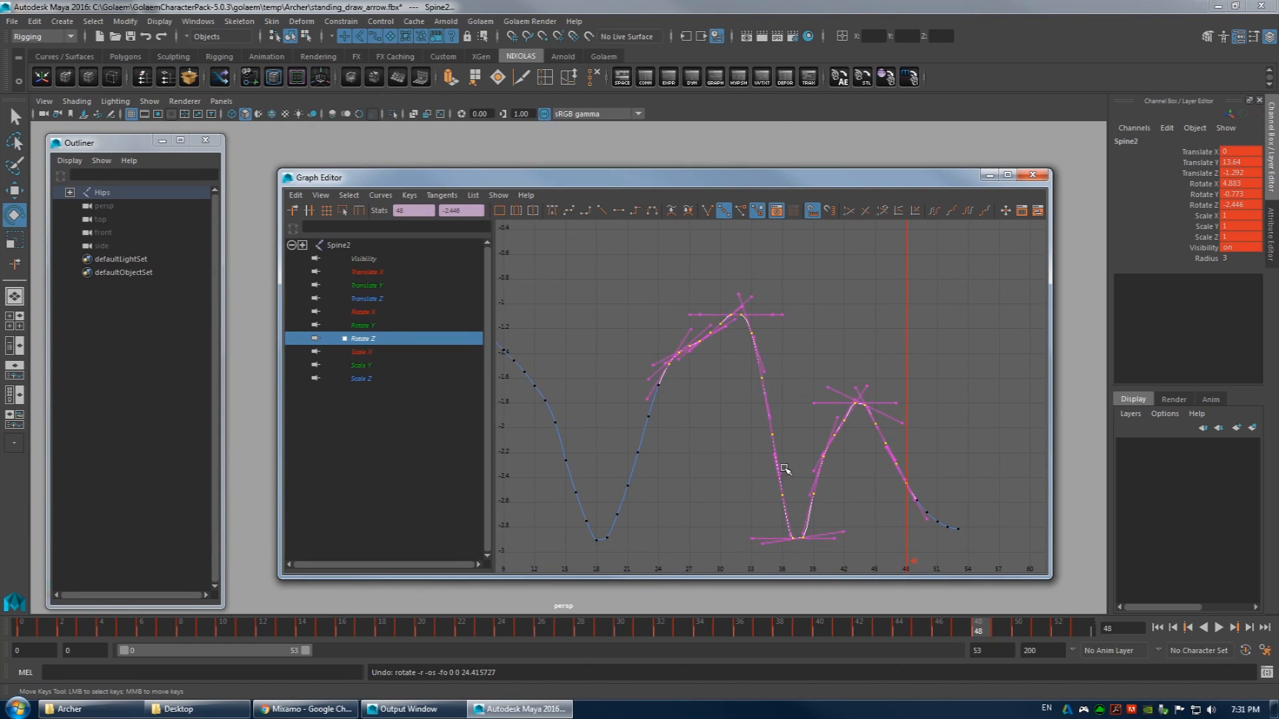
pyautogui.keyDown('alt'); pyautogui.moveTo(851, 423); pyautogui.dragTo(856, 444, button='middle'); pyautogui.keyUp('alt')
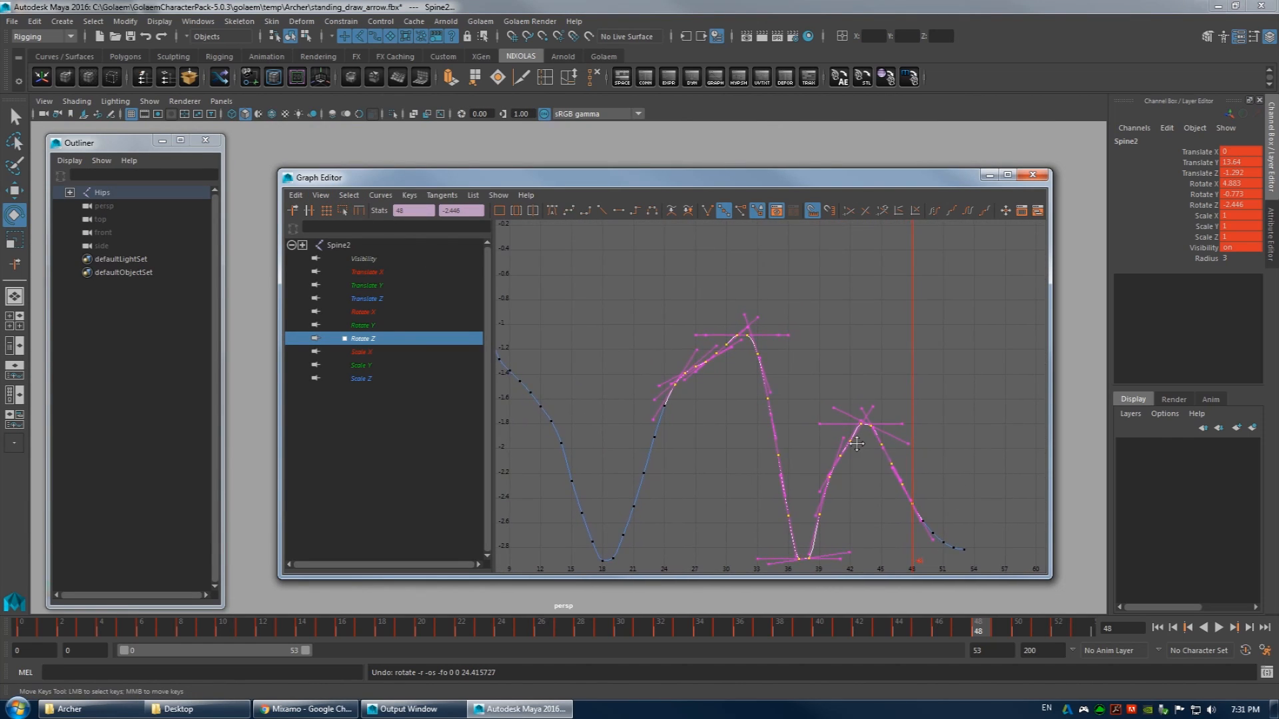
pyautogui.scroll(-8, 846, 373)
pyautogui.moveTo(864, 186); pyautogui.dragTo(431, 155)
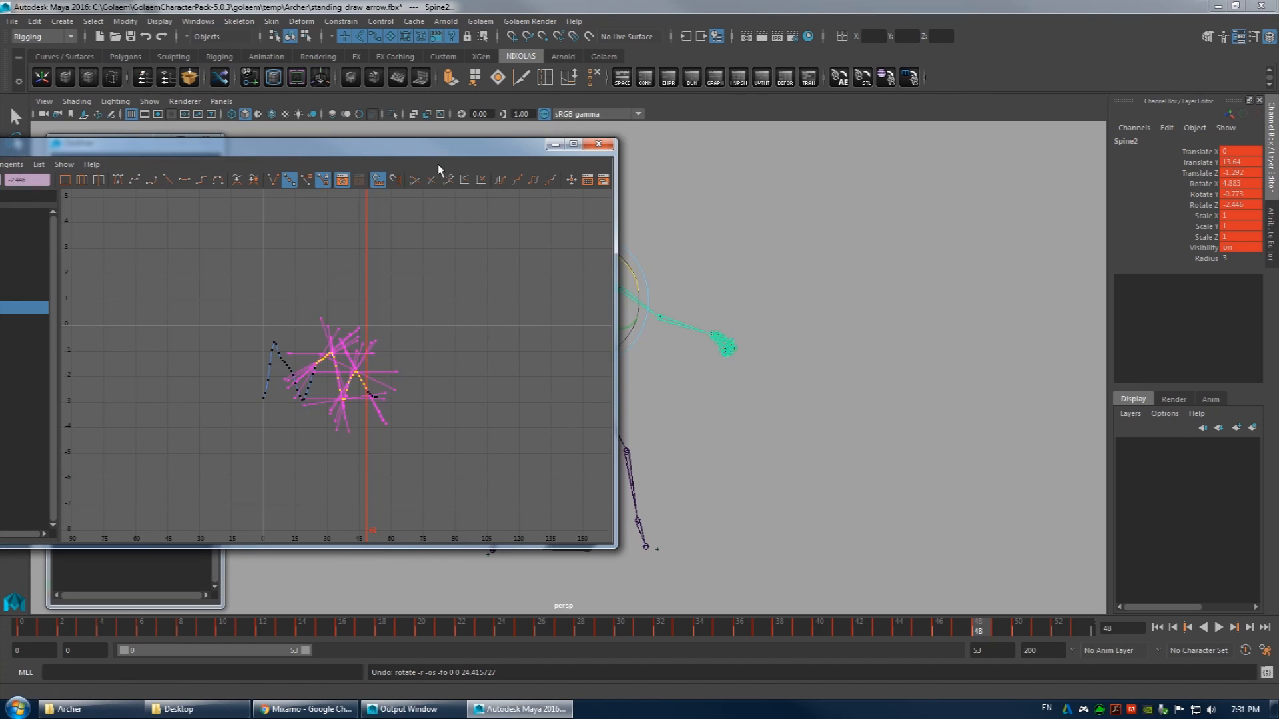
pyautogui.keyDown('shift'); pyautogui.moveTo(490, 435); pyautogui.dragTo(477, 351, button='middle'); pyautogui.keyUp('shift')
pyautogui.hotkey('ctrl', 'z')
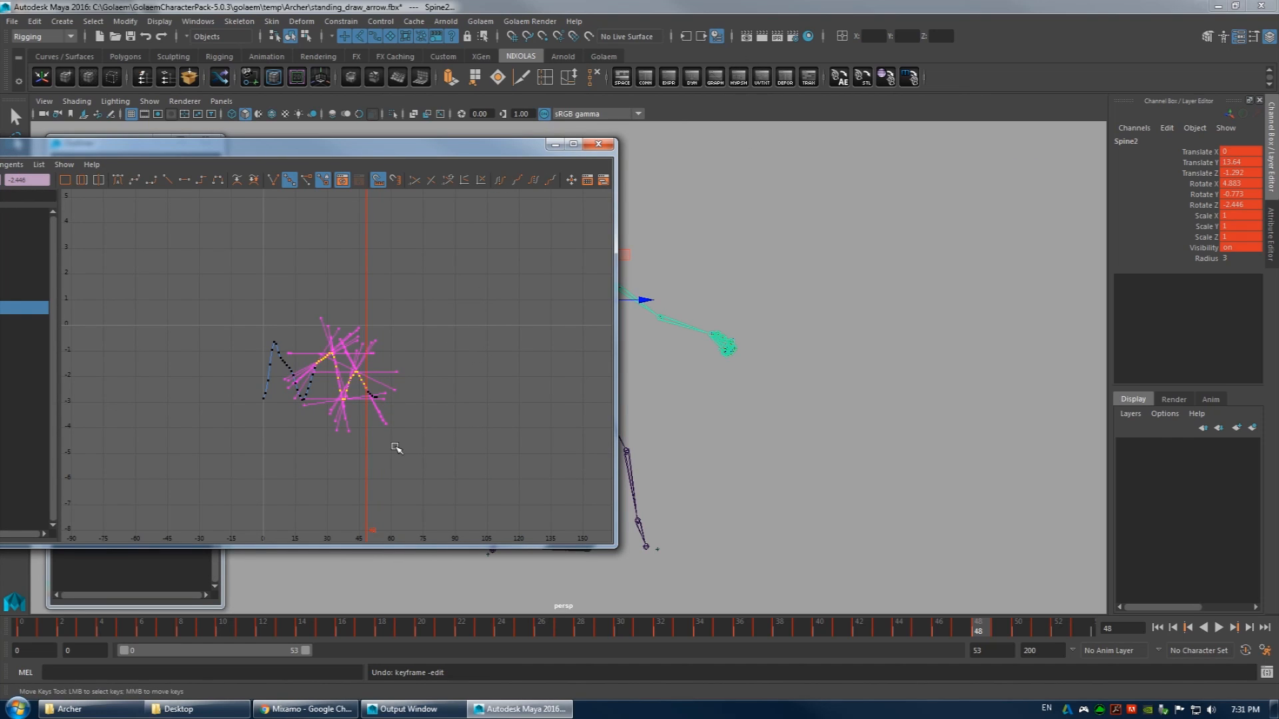
pyautogui.moveTo(722, 626)
pyautogui.mouseDown()
pyautogui.moveTo(777, 631)
pyautogui.moveTo(739, 628)
pyautogui.mouseUp()
pyautogui.keyDown('shift'); pyautogui.moveTo(390, 455); pyautogui.dragTo(418, 152, button='middle'); pyautogui.keyUp('shift')
pyautogui.hotkey('ctrl', 'z')
# - Activate the Lattice Deform Keys tool on the selected Spine2 Rotate Z keys
pyautogui.keyDown('alt'); pyautogui.moveTo(360, 293); pyautogui.dragTo(425, 291, button='middle'); pyautogui.keyUp('alt')
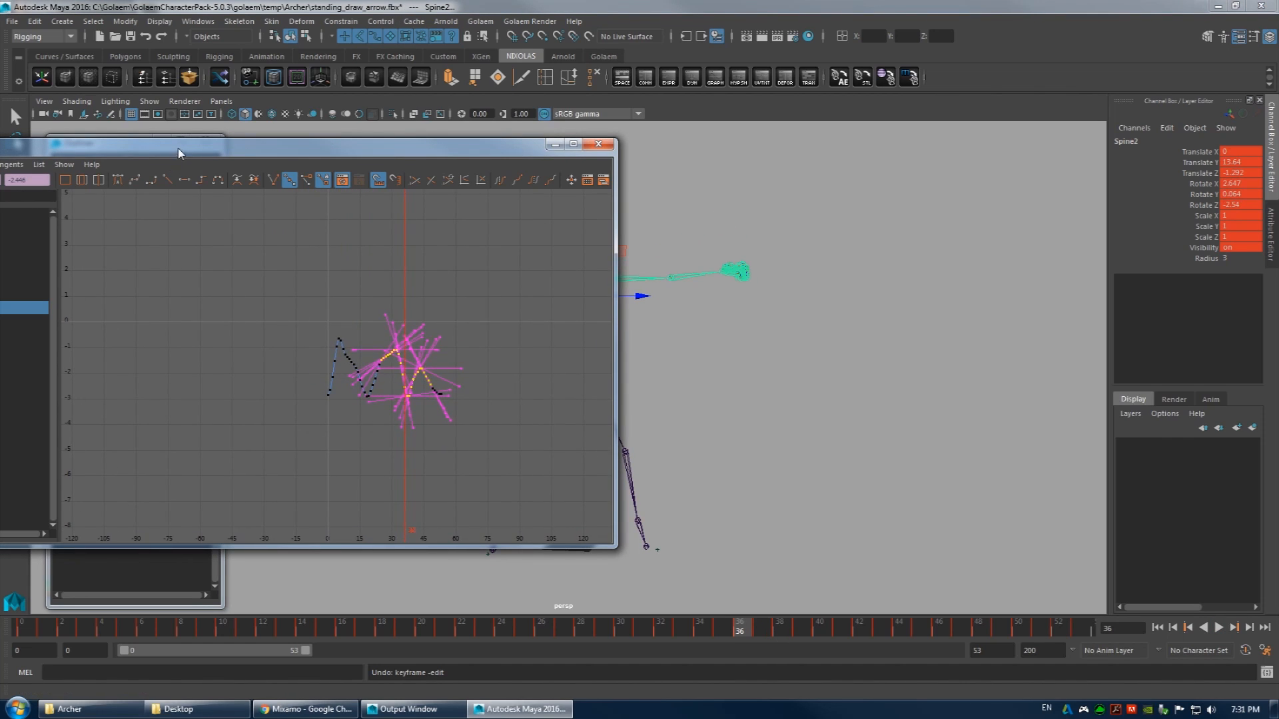
pyautogui.moveTo(177, 152); pyautogui.dragTo(251, 172)
pyautogui.moveTo(371, 170); pyautogui.dragTo(554, 176)
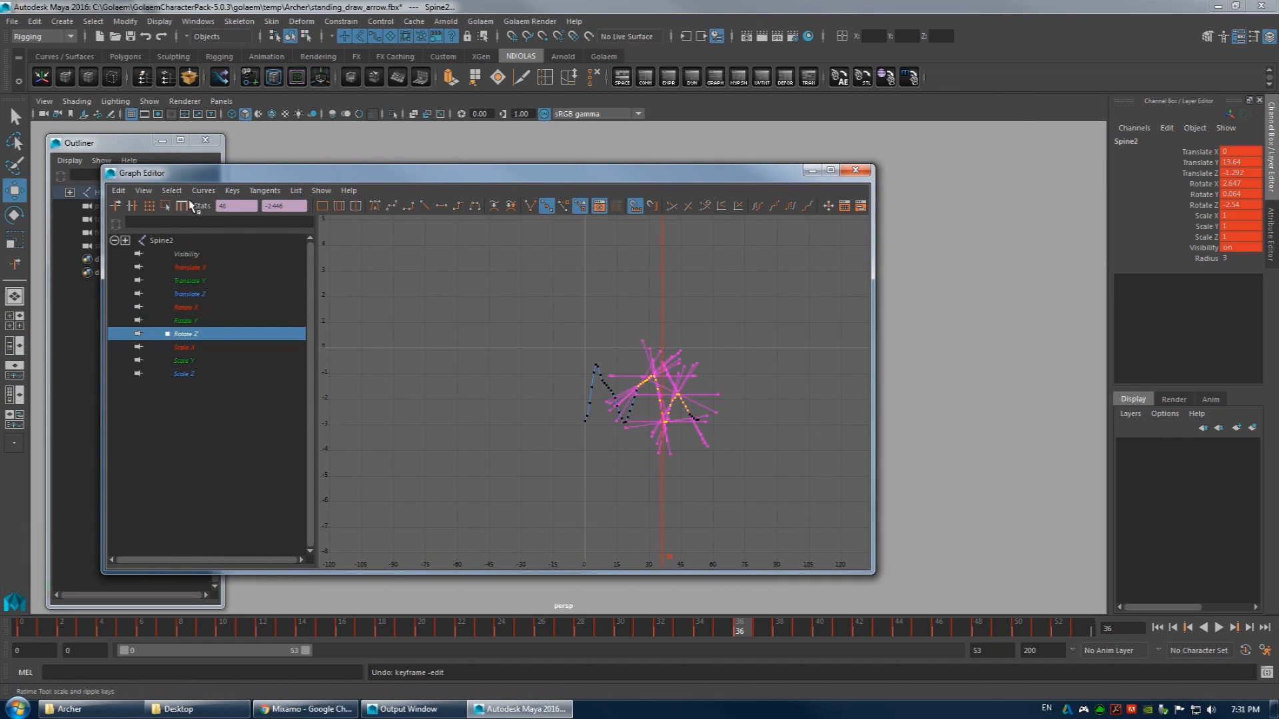
pyautogui.click(149, 206)
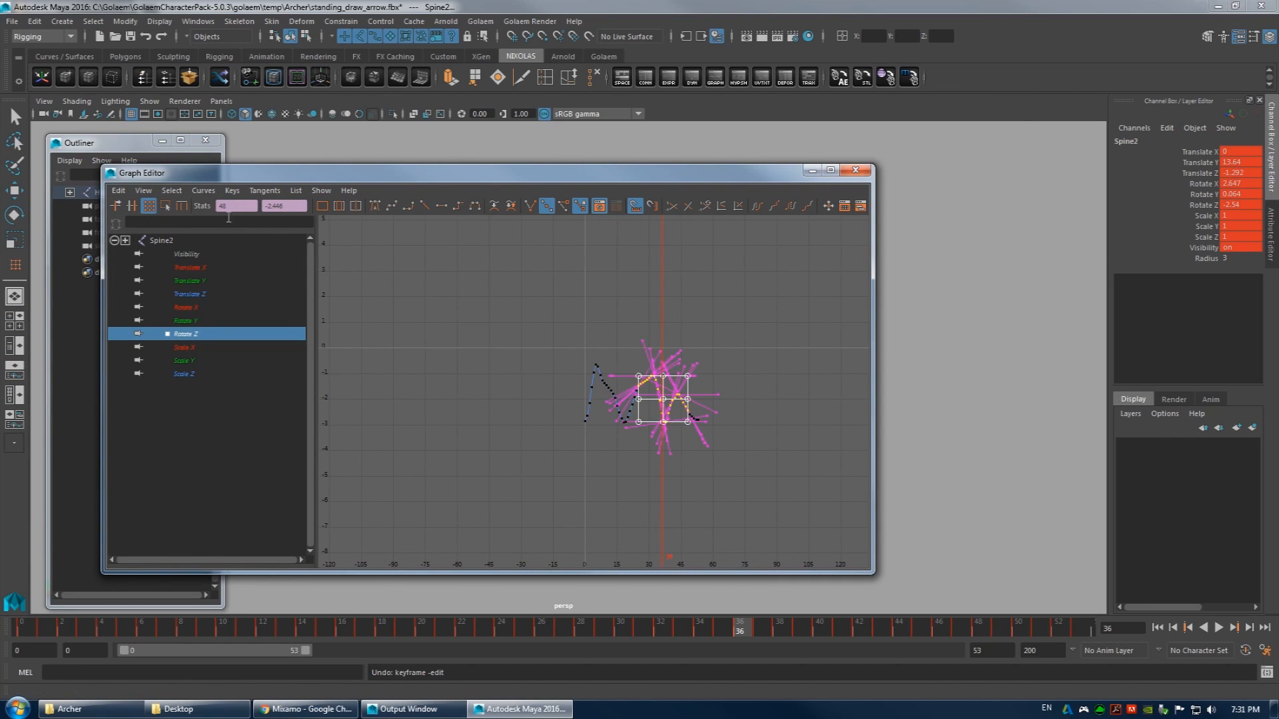
# - Raise the three middle lattice points around frame 36 to lift the Rotate Z curve smoothly, and maximize the Graph Editor
pyautogui.keyDown('alt'); pyautogui.moveTo(601, 341); pyautogui.dragTo(571, 386, button='middle'); pyautogui.keyUp('alt')
pyautogui.keyDown('alt'); pyautogui.moveTo(571, 386); pyautogui.dragTo(618, 382, button='right'); pyautogui.keyUp('alt')
pyautogui.moveTo(642, 178); pyautogui.dragTo(272, 107)
pyautogui.moveTo(251, 363); pyautogui.dragTo(248, 174)
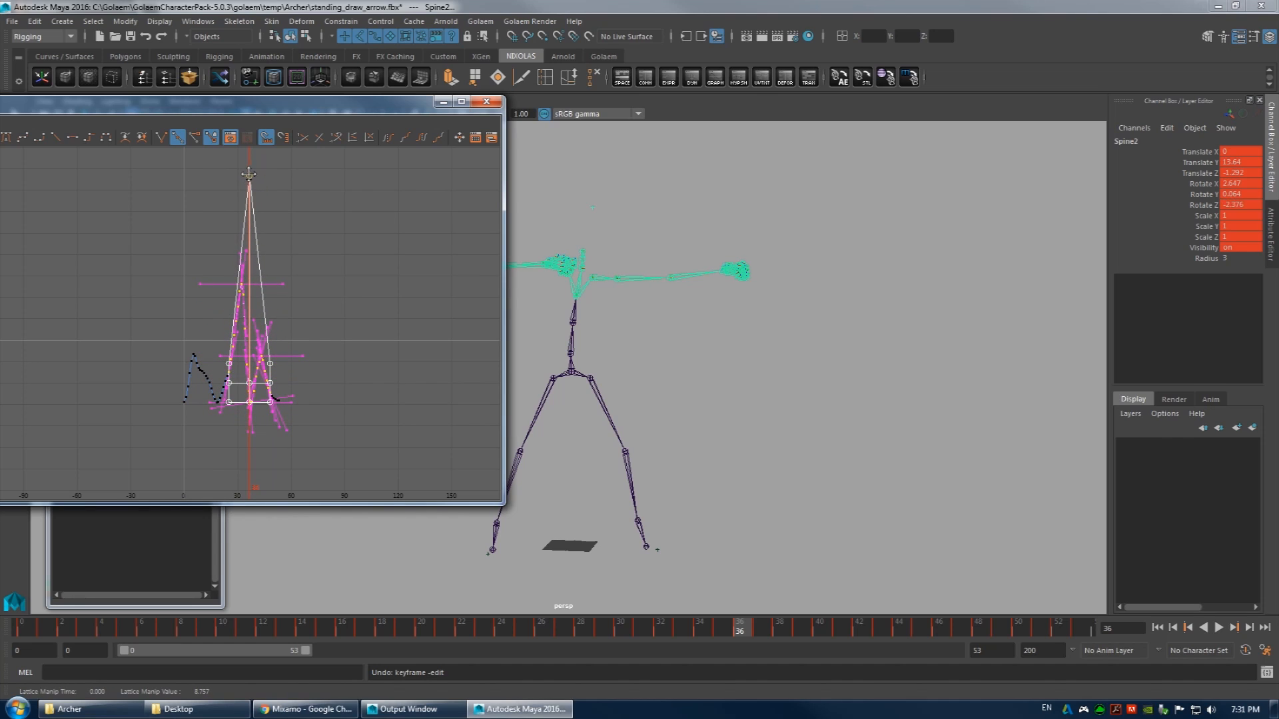
pyautogui.moveTo(250, 384); pyautogui.dragTo(247, 220)
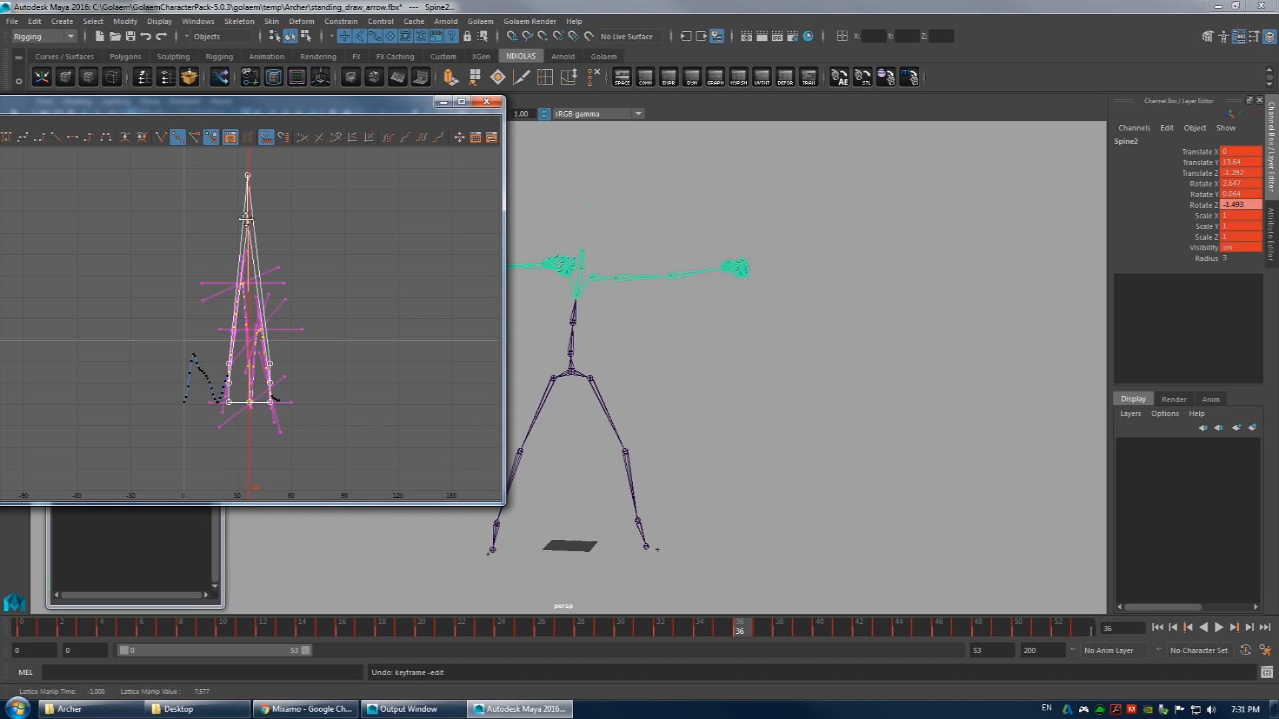
pyautogui.moveTo(252, 403); pyautogui.dragTo(248, 250)
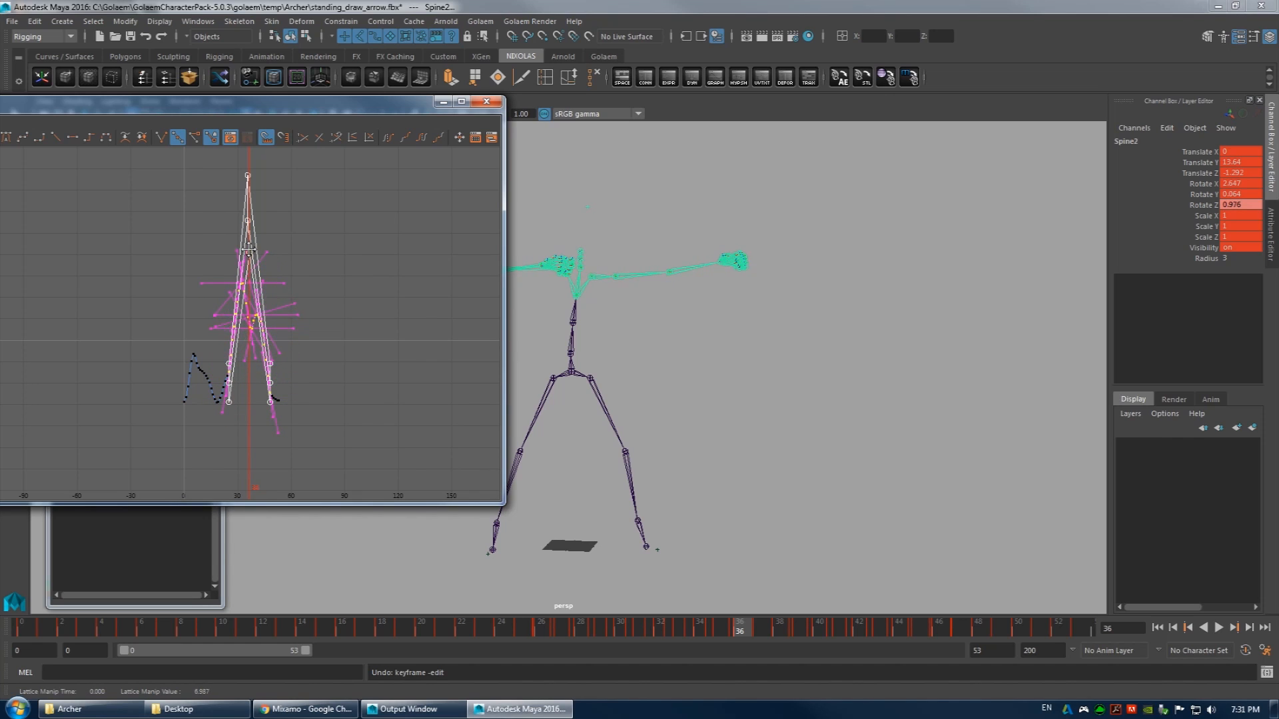
pyautogui.doubleClick(323, 103)
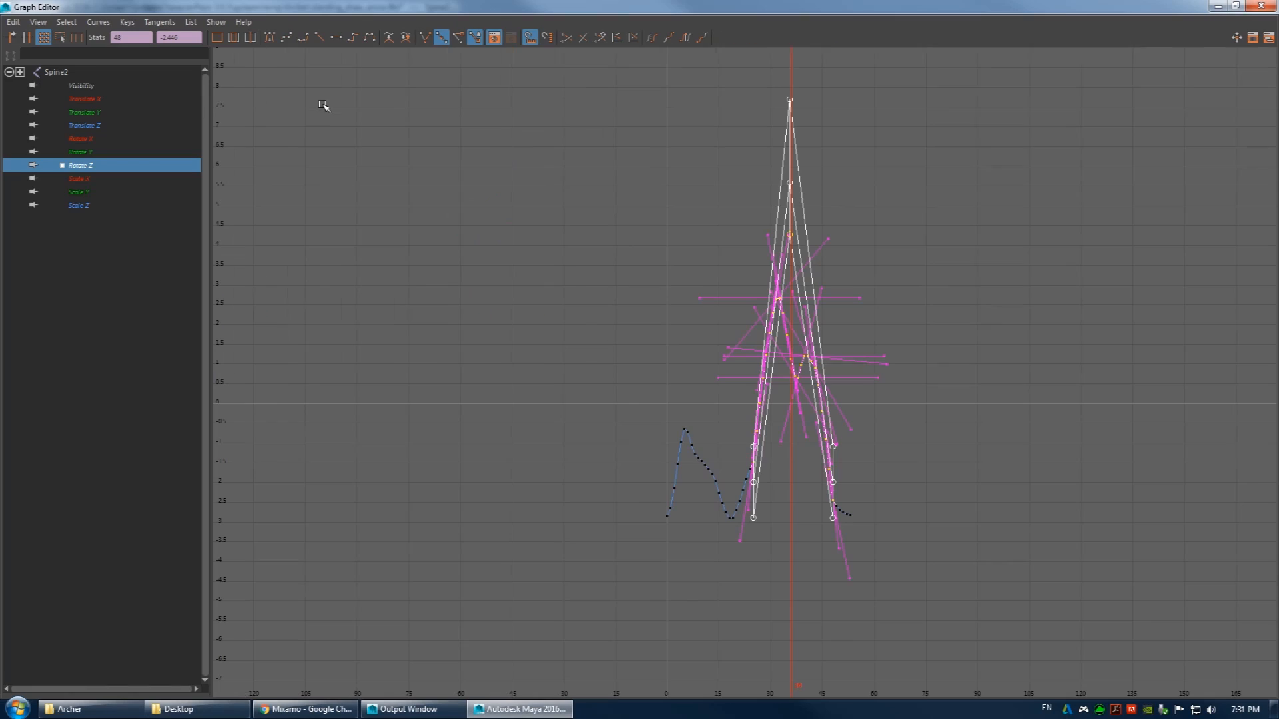
# - Examine the lattice and the deformed Rotate Z curve, especially the transitions at frames 25 and 48
pyautogui.keyDown('alt'); pyautogui.moveTo(736, 253); pyautogui.dragTo(703, 319, button='middle'); pyautogui.keyUp('alt')
pyautogui.keyDown('alt'); pyautogui.moveTo(703, 318); pyautogui.dragTo(711, 320, button='right'); pyautogui.keyUp('alt')
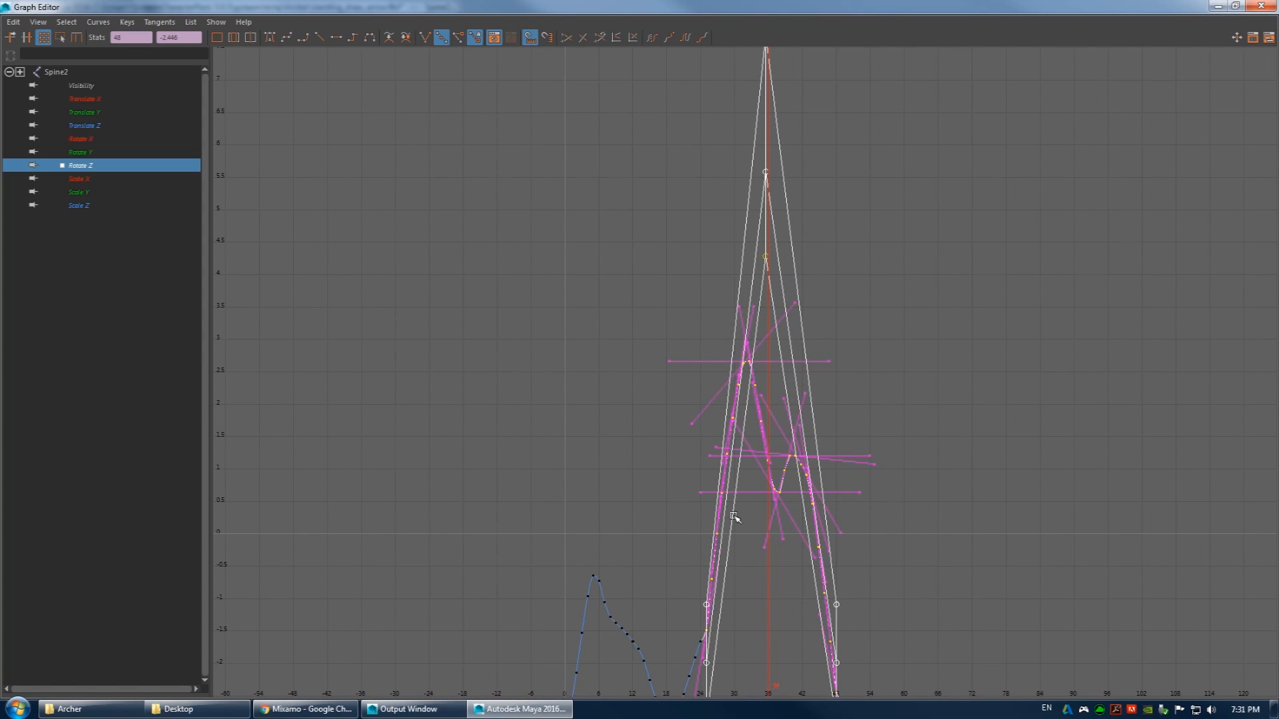
pyautogui.keyDown('alt'); pyautogui.moveTo(850, 96); pyautogui.dragTo(775, 224, button='middle'); pyautogui.keyUp('alt')
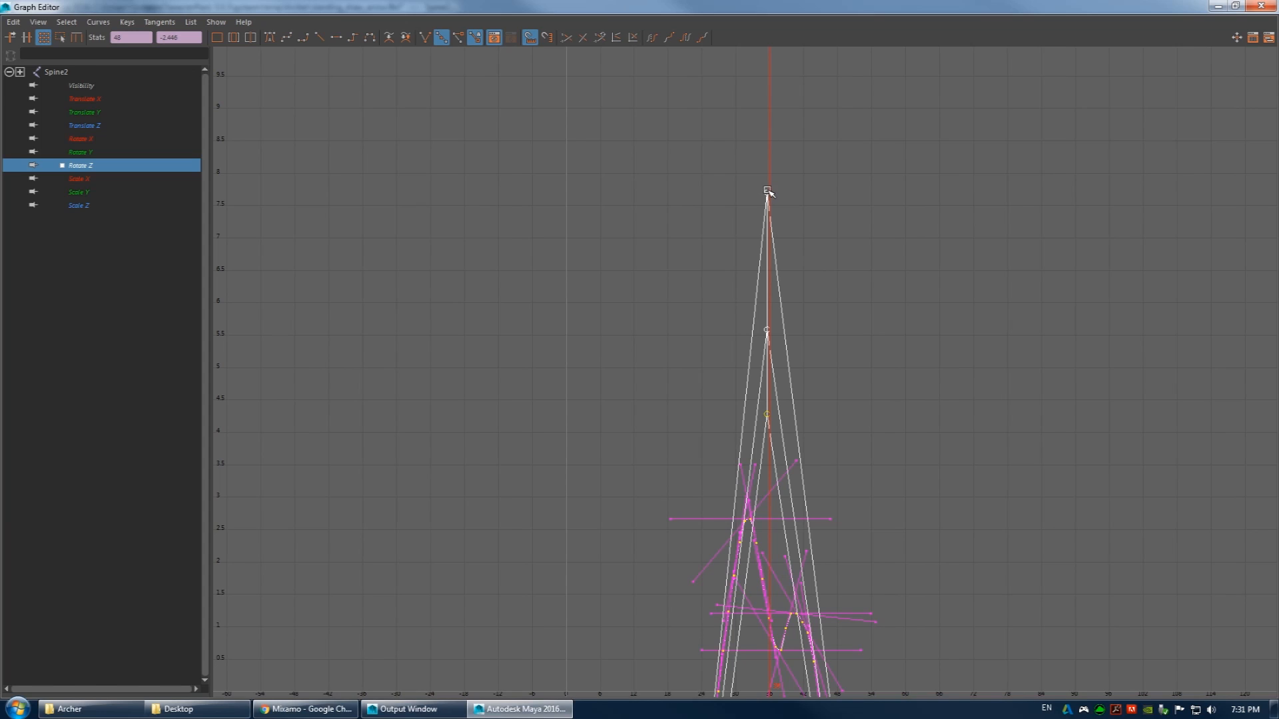
pyautogui.moveTo(768, 190); pyautogui.dragTo(767, 192)
pyautogui.keyDown('alt'); pyautogui.moveTo(840, 324); pyautogui.dragTo(819, 92, button='middle'); pyautogui.keyUp('alt')
pyautogui.keyDown('alt'); pyautogui.moveTo(701, 527); pyautogui.dragTo(745, 300, button='middle'); pyautogui.keyUp('alt')
pyautogui.keyDown('alt'); pyautogui.moveTo(745, 300); pyautogui.dragTo(821, 303, button='right'); pyautogui.keyUp('alt')
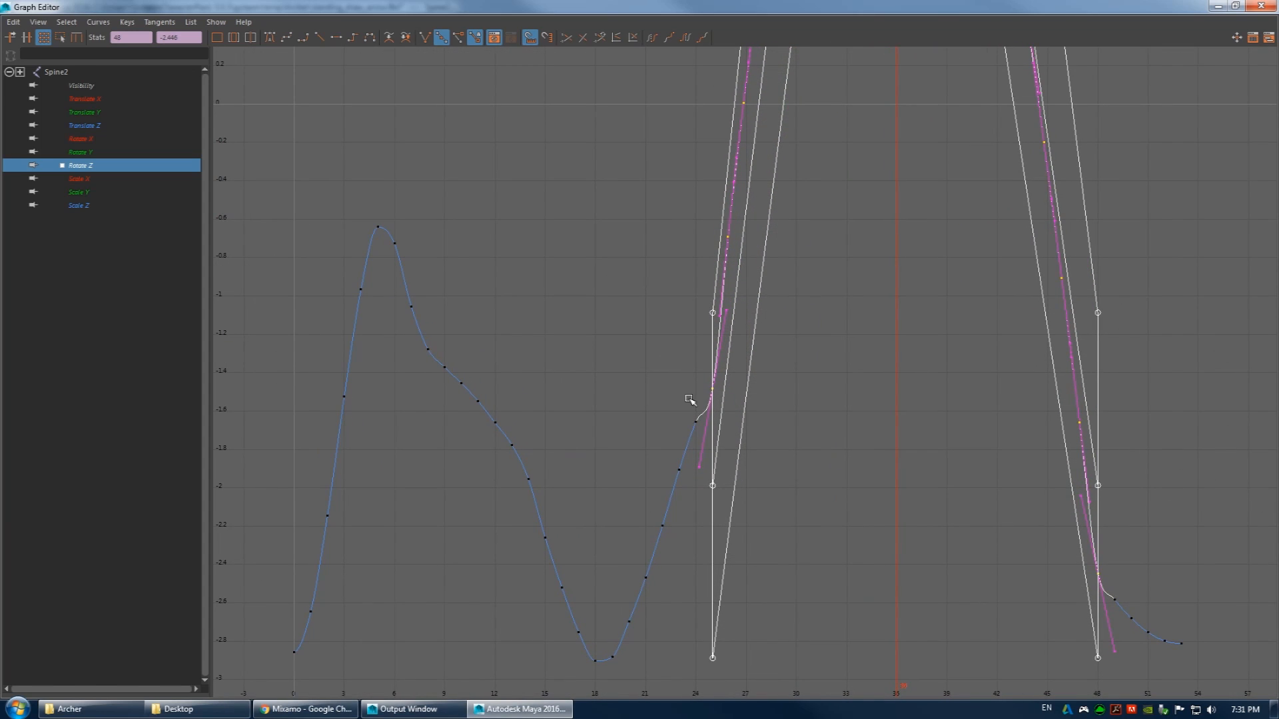
pyautogui.keyDown('alt'); pyautogui.moveTo(863, 341); pyautogui.dragTo(886, 425, button='right'); pyautogui.keyUp('alt')
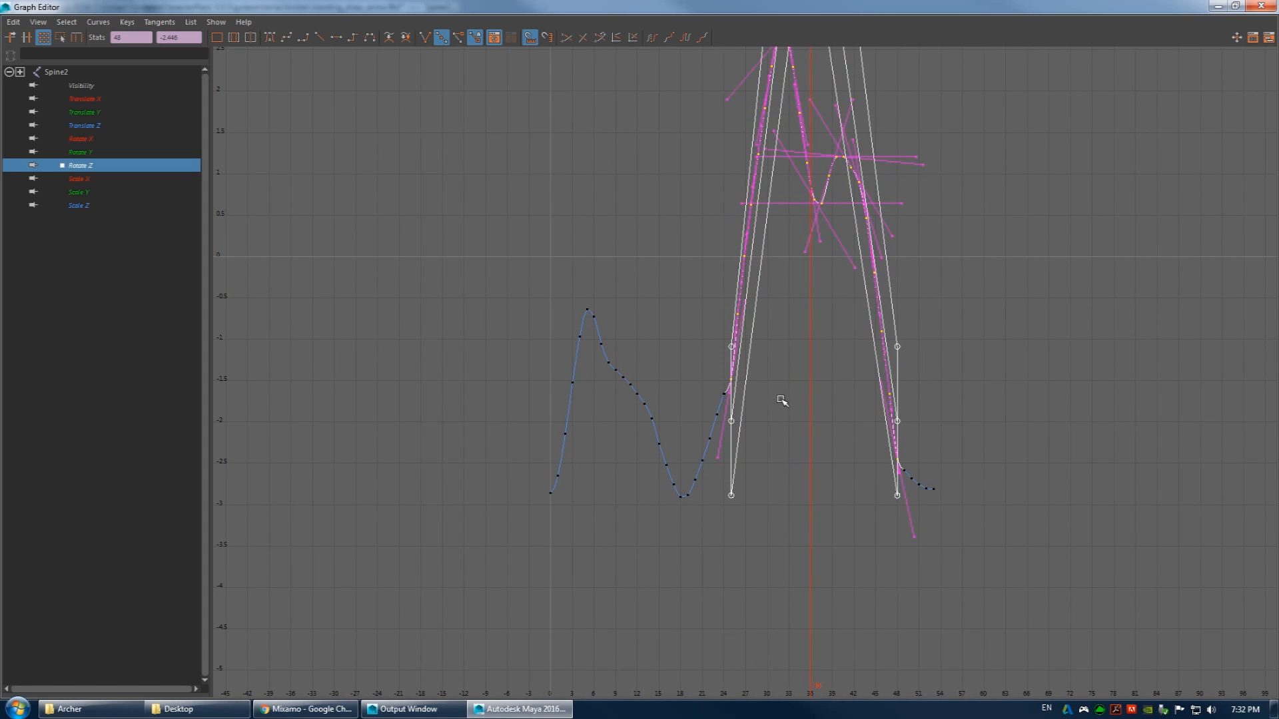
# - Raise the Spine2 Rotate Z key at frame 25 to about -1.2 to smooth the start of the rise
pyautogui.click(791, 416)
pyautogui.moveTo(732, 366); pyautogui.dragTo(745, 375)
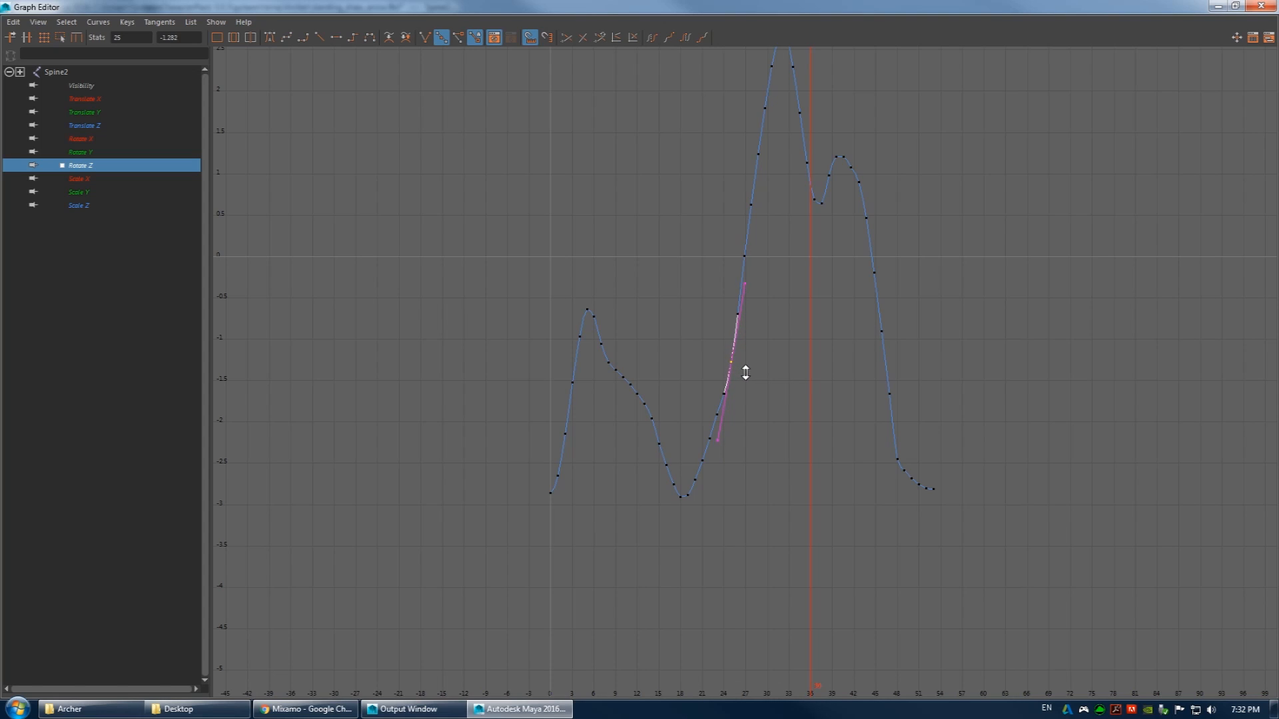
pyautogui.keyDown('alt'); pyautogui.moveTo(788, 363); pyautogui.dragTo(750, 413, button='right'); pyautogui.keyUp('alt')
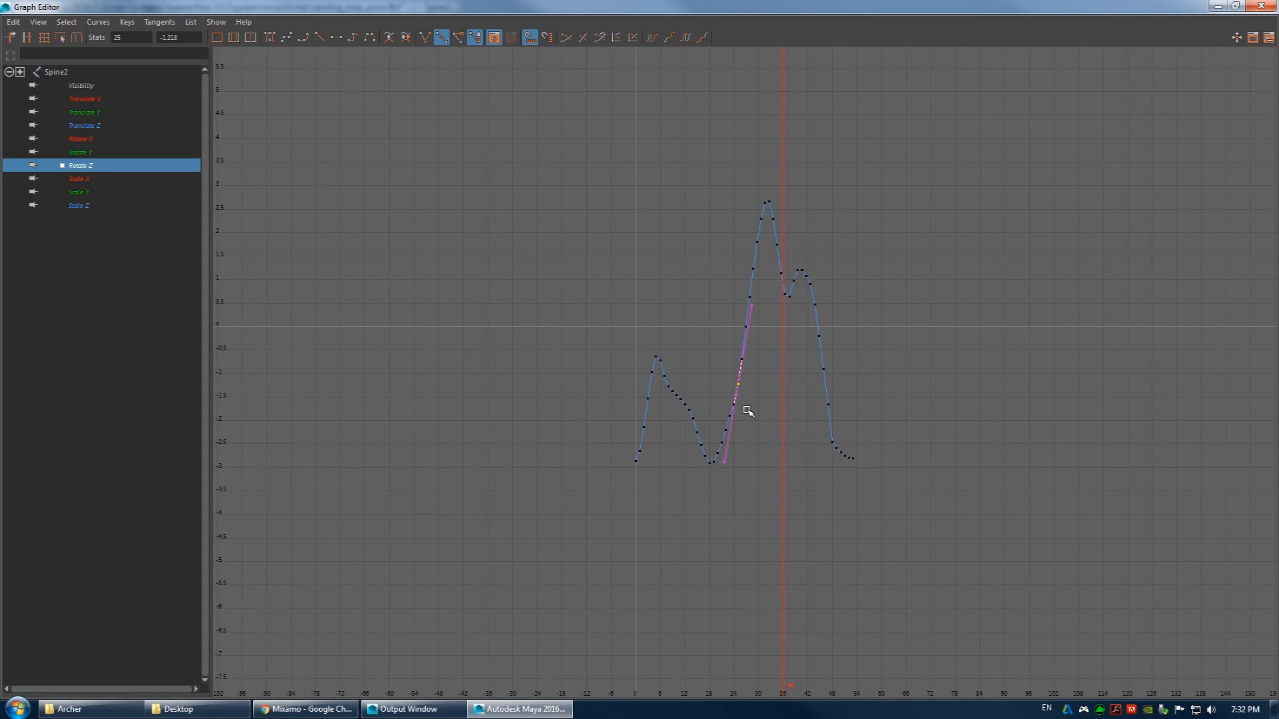
# - Select the Rotate Z keys from frame 25 to frame 48, covering both raised peaks
pyautogui.moveTo(855, 416); pyautogui.dragTo(855, 418)
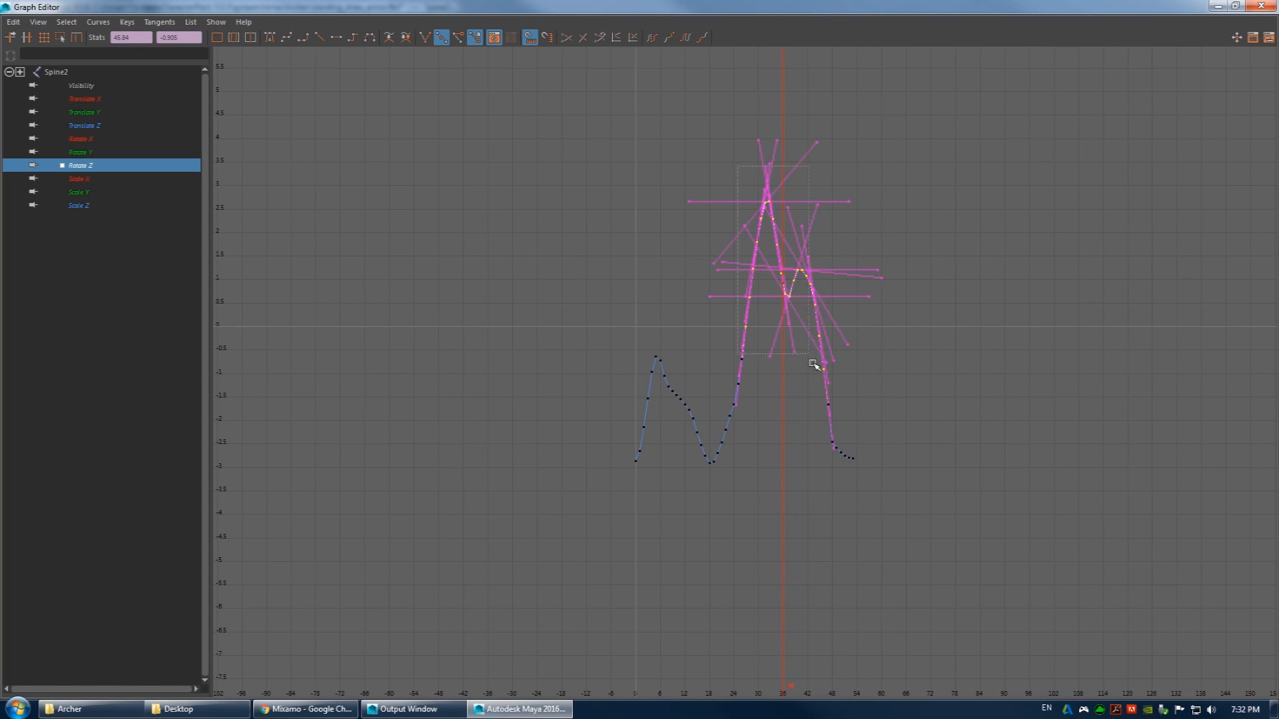
pyautogui.moveTo(831, 495); pyautogui.dragTo(834, 498)
pyautogui.keyDown('alt'); pyautogui.moveTo(868, 358); pyautogui.dragTo(878, 370, button='middle'); pyautogui.keyUp('alt')
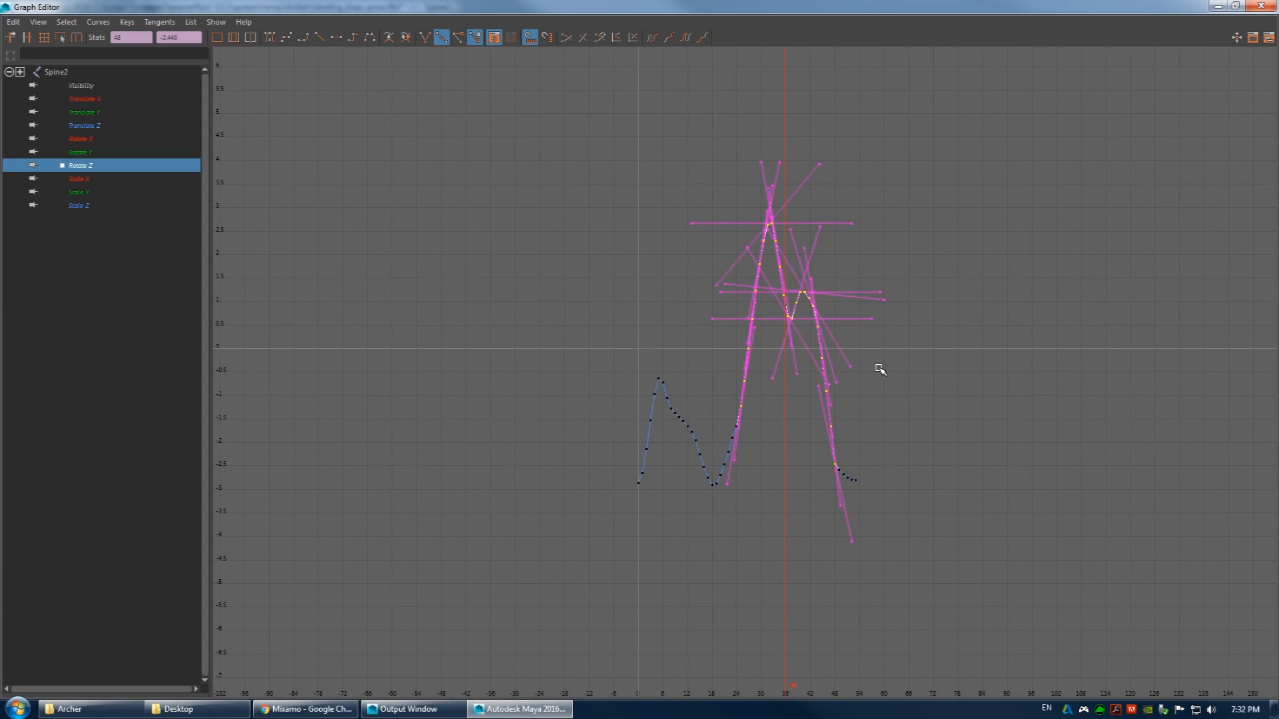
# - Shrink the Graph Editor beside the skeleton, go to frame 36, and reactivate Lattice Deform Keys on the selected keys
pyautogui.moveTo(795, 6); pyautogui.dragTo(154, 71)
pyautogui.moveTo(679, 624); pyautogui.dragTo(751, 636)
pyautogui.keyDown('alt'); pyautogui.moveTo(359, 206); pyautogui.dragTo(408, 297, button='middle'); pyautogui.keyUp('alt')
pyautogui.press('a')
pyautogui.keyDown('alt'); pyautogui.moveTo(436, 280); pyautogui.dragTo(215, 217, button='right'); pyautogui.keyUp('alt')
pyautogui.moveTo(232, 76); pyautogui.dragTo(328, 82)
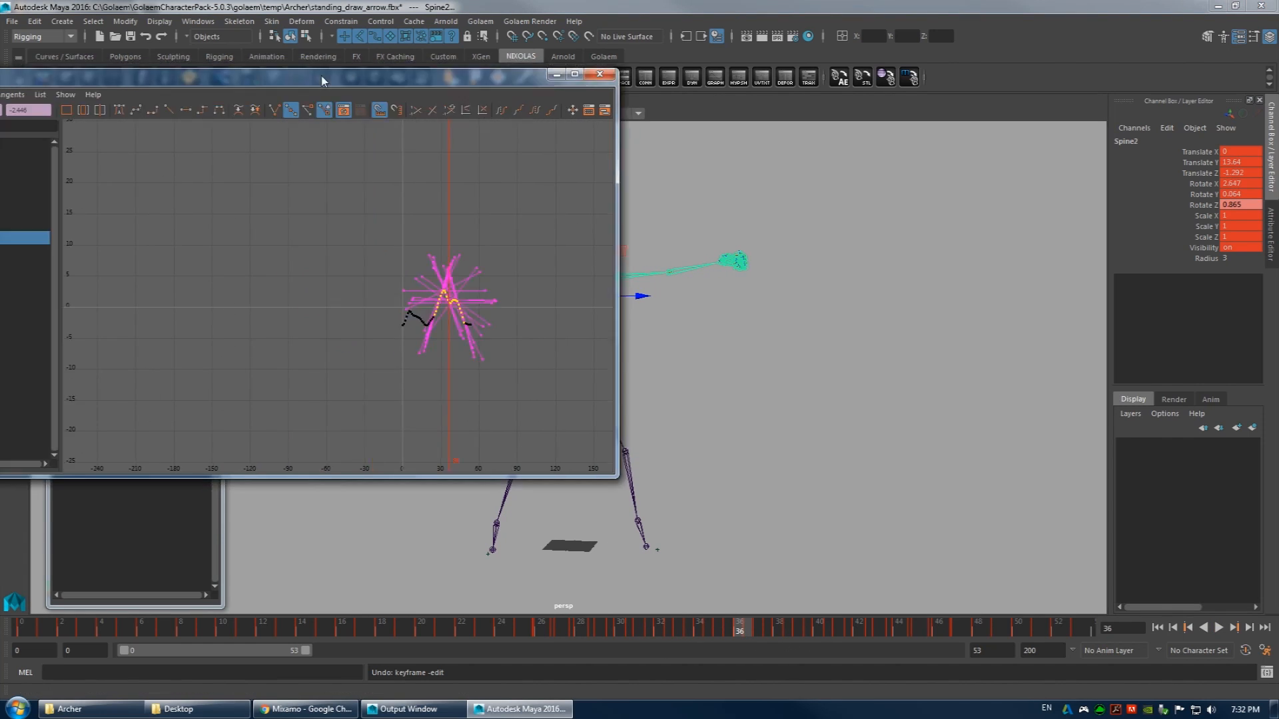
pyautogui.moveTo(56, 85); pyautogui.dragTo(180, 87)
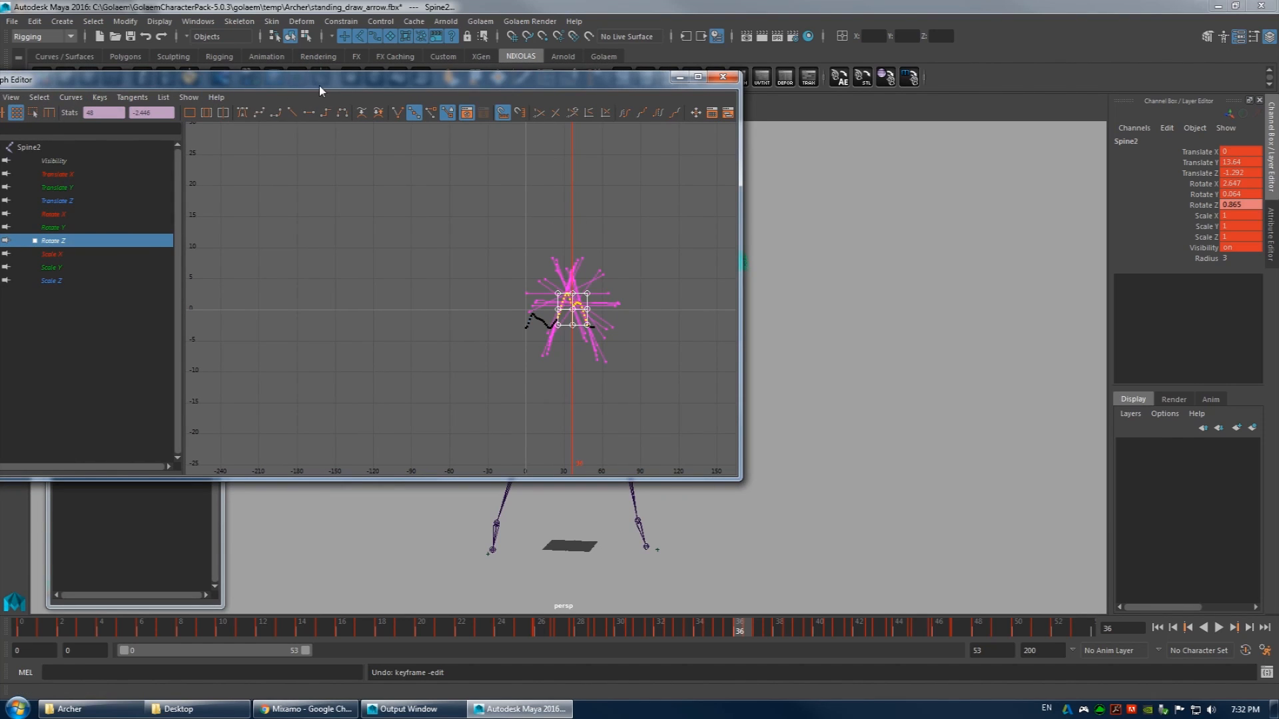
pyautogui.moveTo(76, 127); pyautogui.dragTo(58, 145)
# - Raise the middle lattice points near frame 36 until Rotate Z reaches about 11 there, undoing the surplus edits
pyautogui.moveTo(301, 355); pyautogui.dragTo(304, 12)
pyautogui.hotkey('ctrl', 'z')
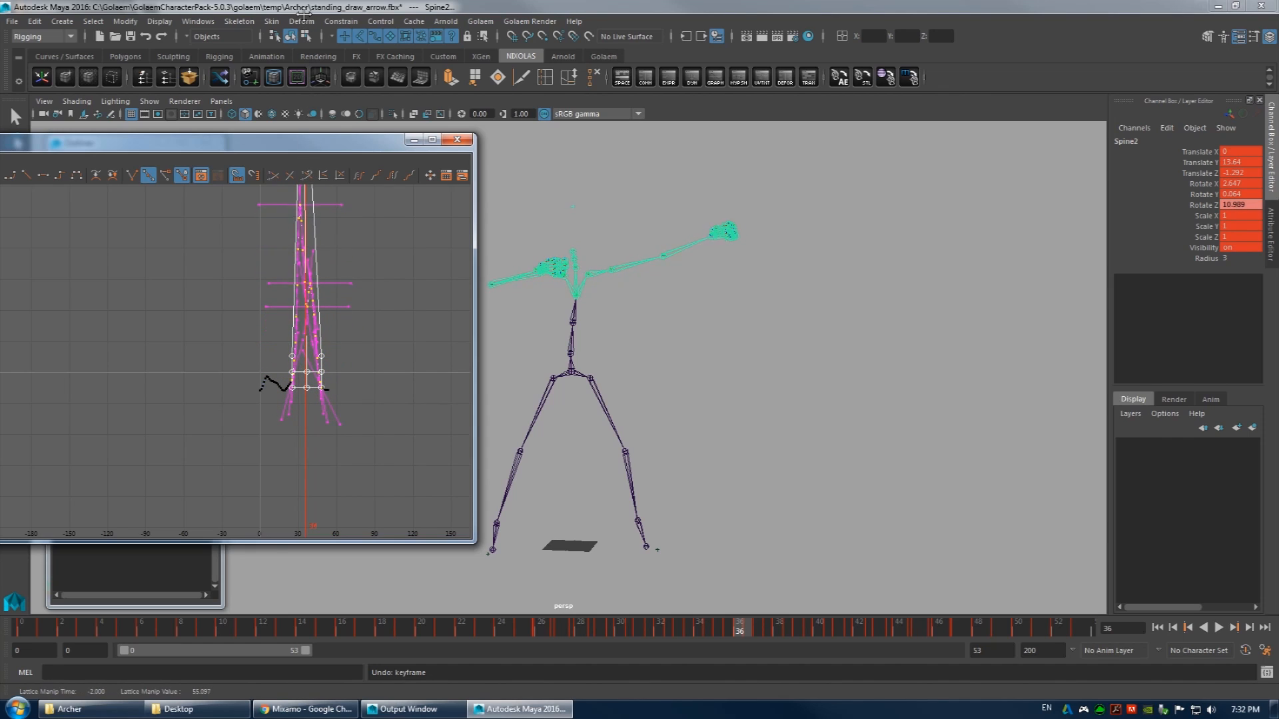
pyautogui.press('f')
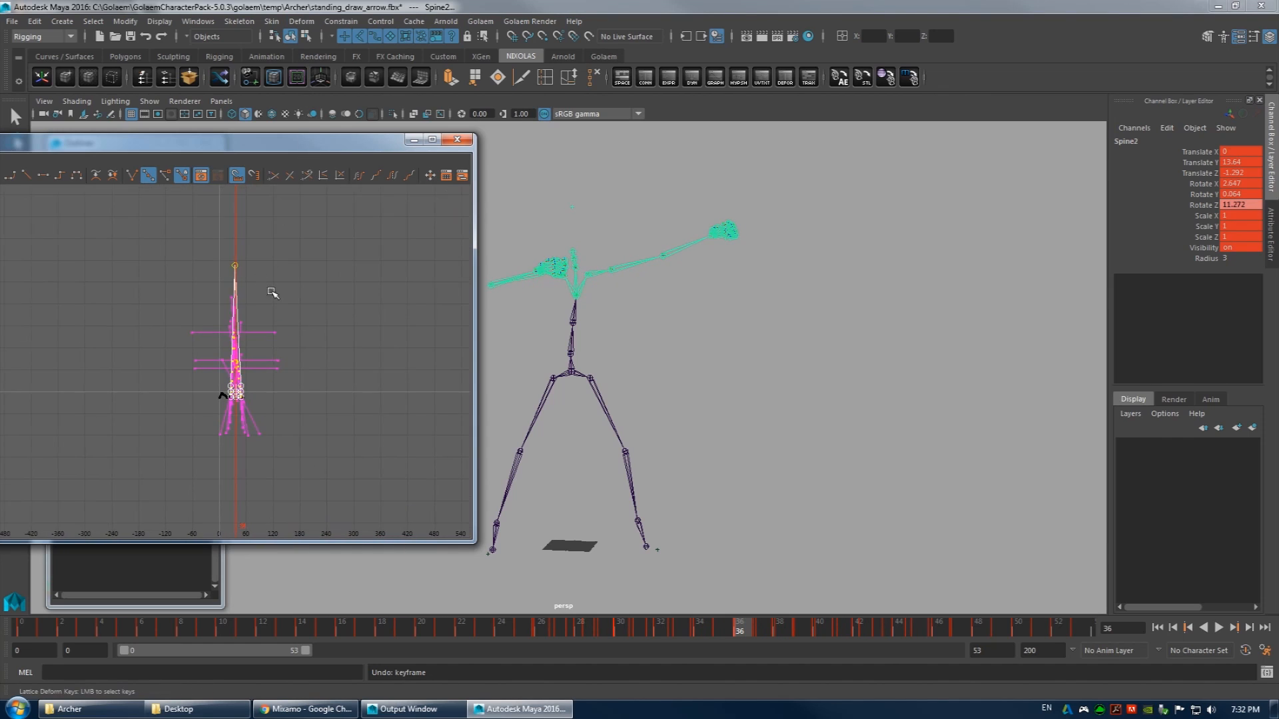
pyautogui.moveTo(226, 141); pyautogui.dragTo(253, 288)
pyautogui.hotkey('ctrl', 'z')
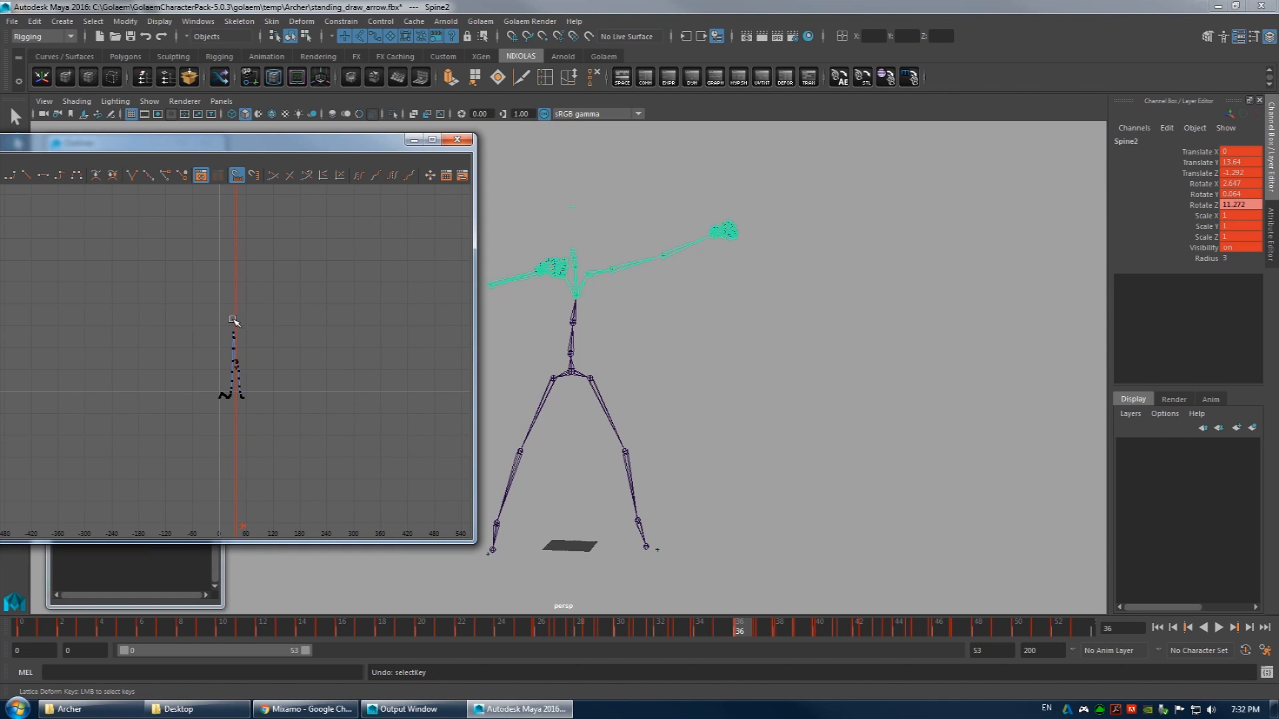
pyautogui.moveTo(239, 318); pyautogui.dragTo(239, 217)
pyautogui.hotkey('ctrl', 'z')
# - Maximize the Graph Editor and raise the top middle lattice point near frame 36 to about 62
pyautogui.doubleClick(259, 145)
pyautogui.press('a')
pyautogui.keyDown('alt'); pyautogui.moveTo(875, 315); pyautogui.dragTo(605, 433, button='middle'); pyautogui.keyUp('alt')
pyautogui.keyDown('alt'); pyautogui.moveTo(605, 433); pyautogui.dragTo(550, 295, button='right'); pyautogui.keyUp('alt')
pyautogui.moveTo(694, 313); pyautogui.dragTo(690, 3)
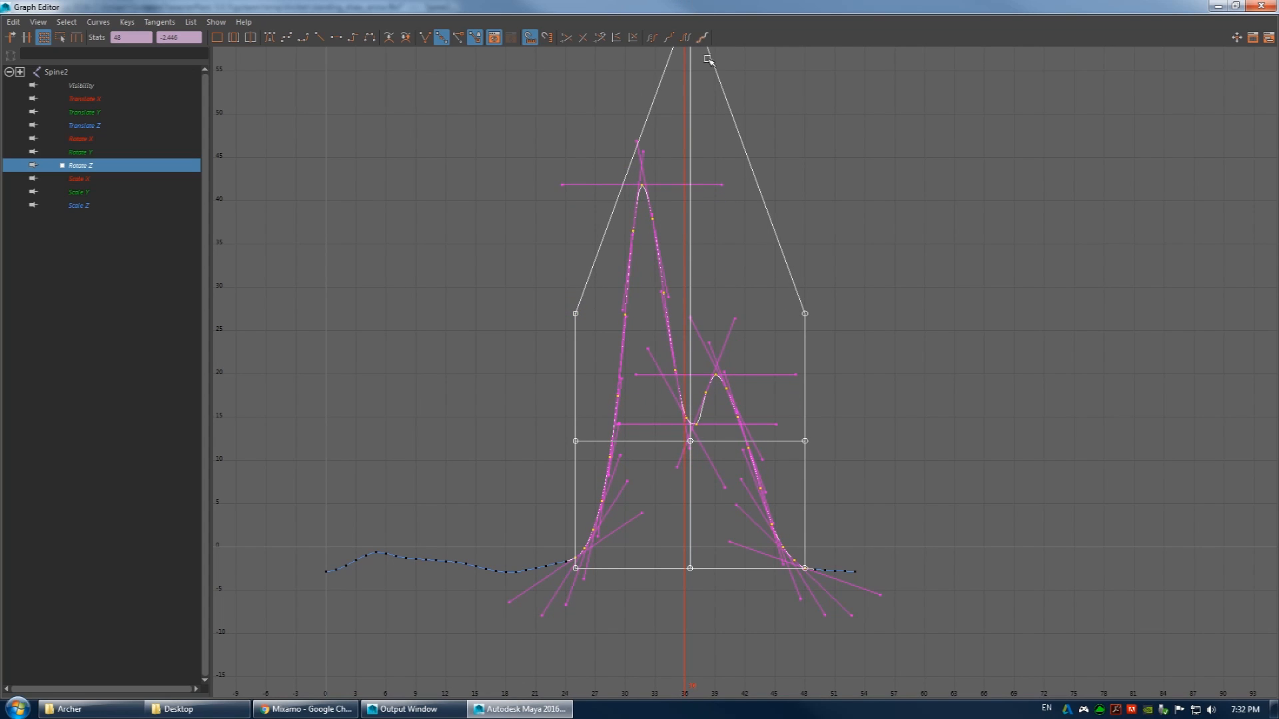
# - Try raising all three middle lattice points of the Rotate Z curve far higher
pyautogui.keyDown('alt'); pyautogui.moveTo(907, 391); pyautogui.dragTo(859, 582, button='middle'); pyautogui.keyUp('alt')
pyautogui.keyDown('alt'); pyautogui.moveTo(860, 583); pyautogui.dragTo(793, 458, button='right'); pyautogui.keyUp('alt')
pyautogui.moveTo(734, 335); pyautogui.dragTo(735, 2)
pyautogui.moveTo(736, 398); pyautogui.dragTo(735, 68)
pyautogui.moveTo(736, 412); pyautogui.dragTo(734, 148)
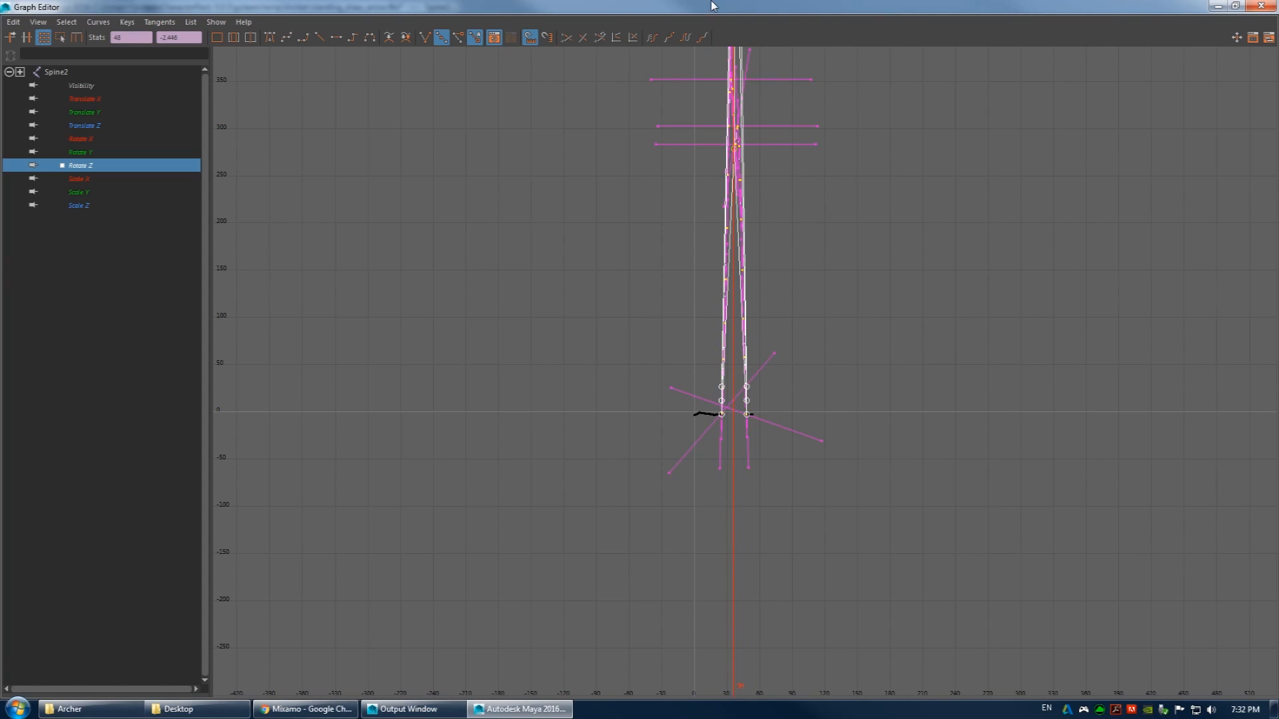
# - Check the skeleton's pose at frame 31, and undo the extreme lattice raises in the maximized Graph Editor
pyautogui.doubleClick(724, 8)
pyautogui.moveTo(735, 638); pyautogui.dragTo(643, 628)
pyautogui.keyDown('alt'); pyautogui.moveTo(292, 313); pyautogui.dragTo(426, 467, button='middle'); pyautogui.keyUp('alt')
pyautogui.keyDown('alt'); pyautogui.moveTo(413, 453); pyautogui.dragTo(393, 398, button='right'); pyautogui.keyUp('alt')
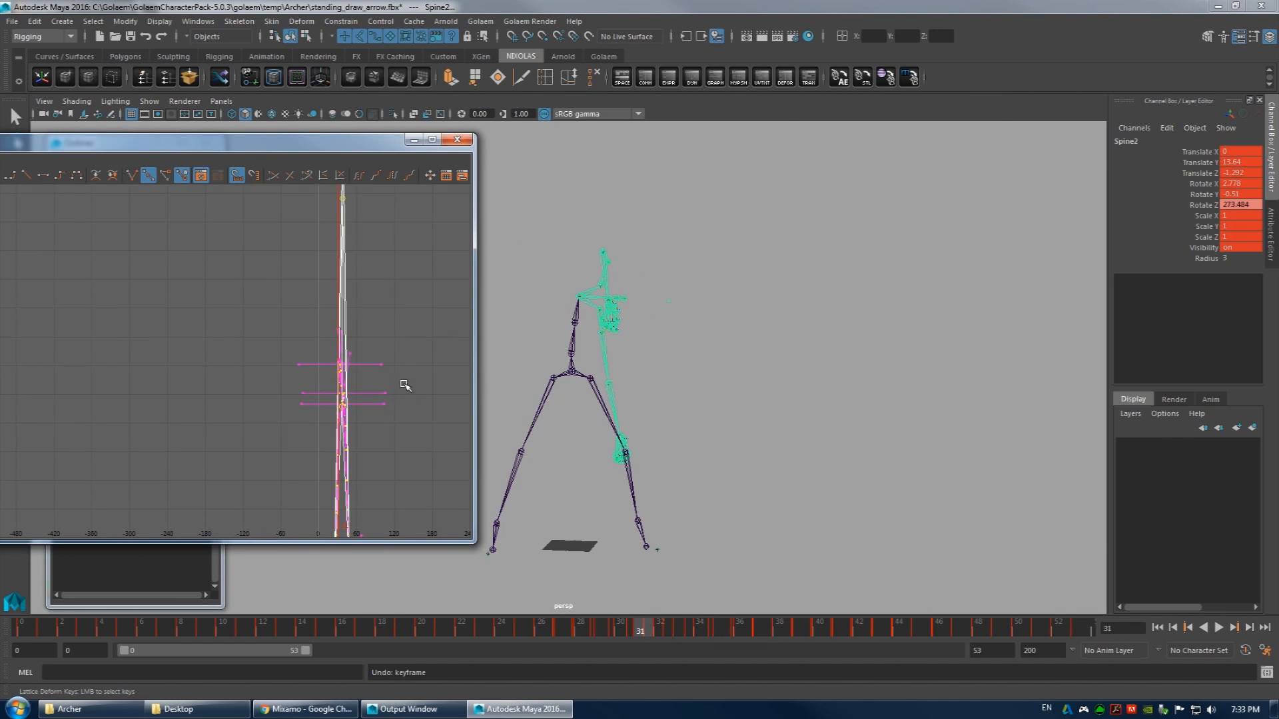
pyautogui.doubleClick(366, 140)
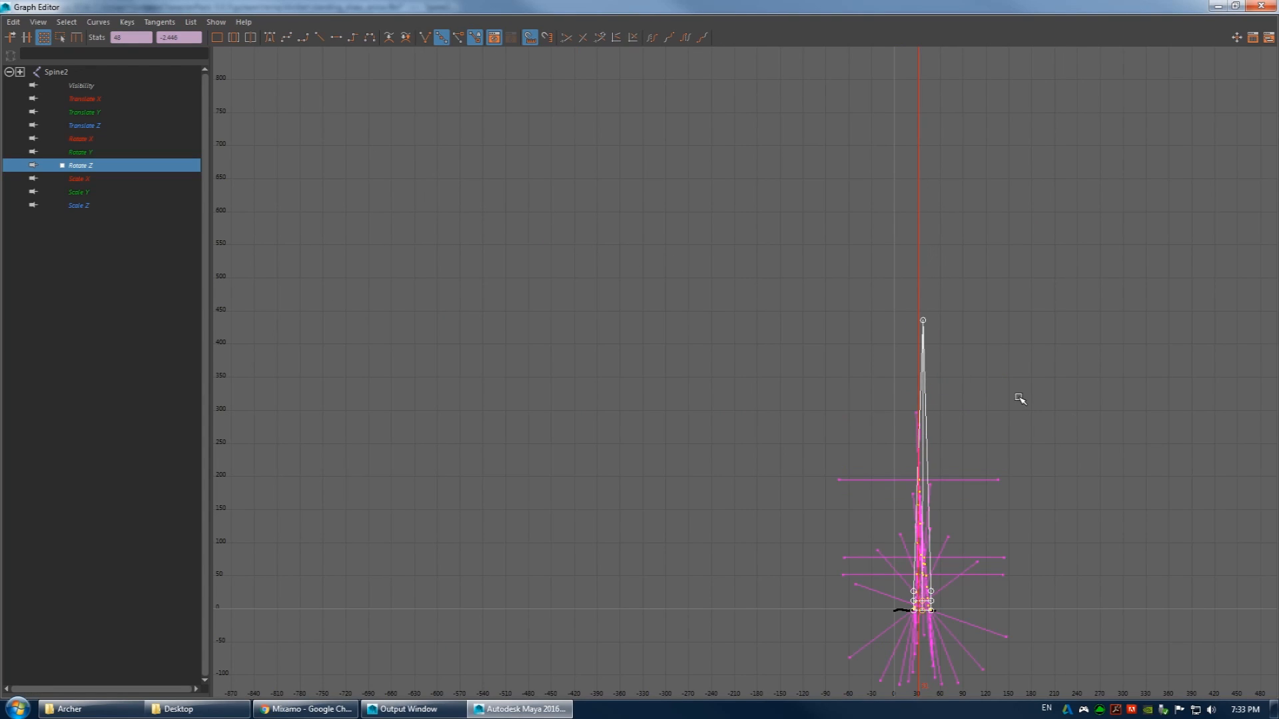
pyautogui.keyDown('alt'); pyautogui.moveTo(977, 448); pyautogui.dragTo(696, 294, button='middle'); pyautogui.keyUp('alt')
pyautogui.keyDown('alt'); pyautogui.moveTo(697, 294); pyautogui.dragTo(722, 305, button='right'); pyautogui.keyUp('alt')
pyautogui.keyDown('alt'); pyautogui.moveTo(722, 305); pyautogui.dragTo(830, 315, button='middle'); pyautogui.keyUp('alt')
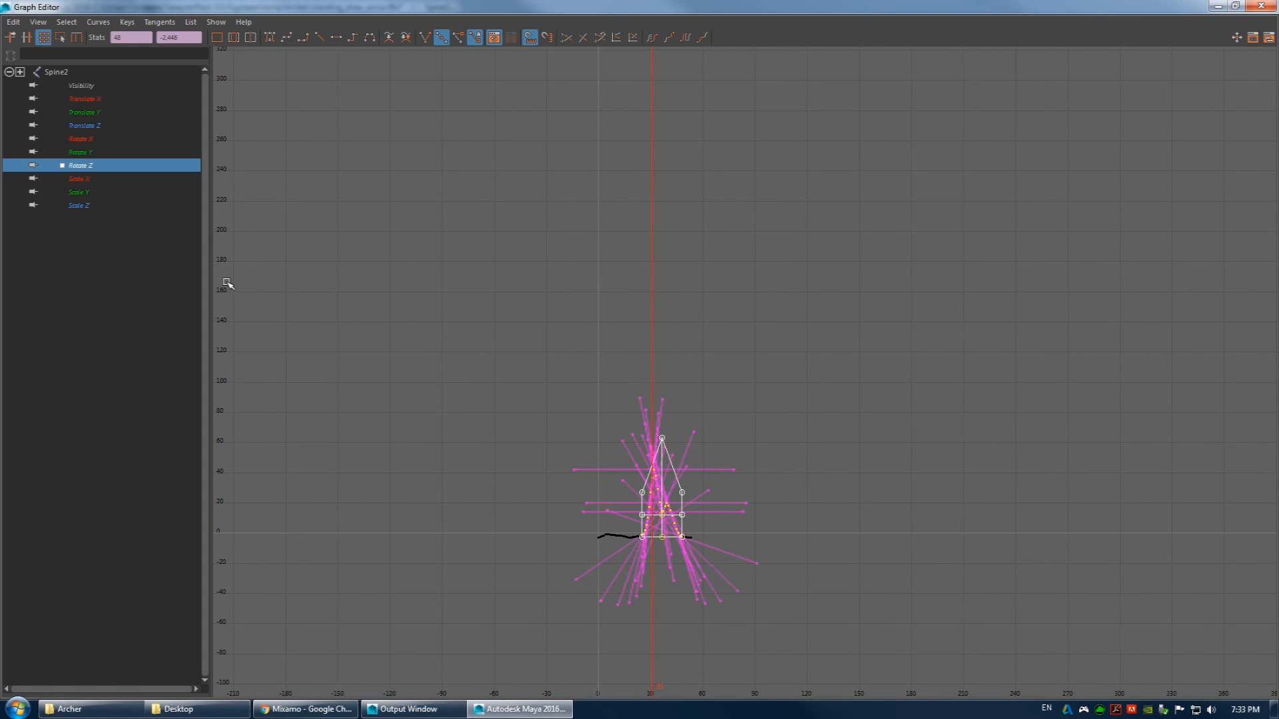
# - Clear the key selection and select only the Rotate Z keys from about frame 28 to frame 46
pyautogui.click(702, 428)
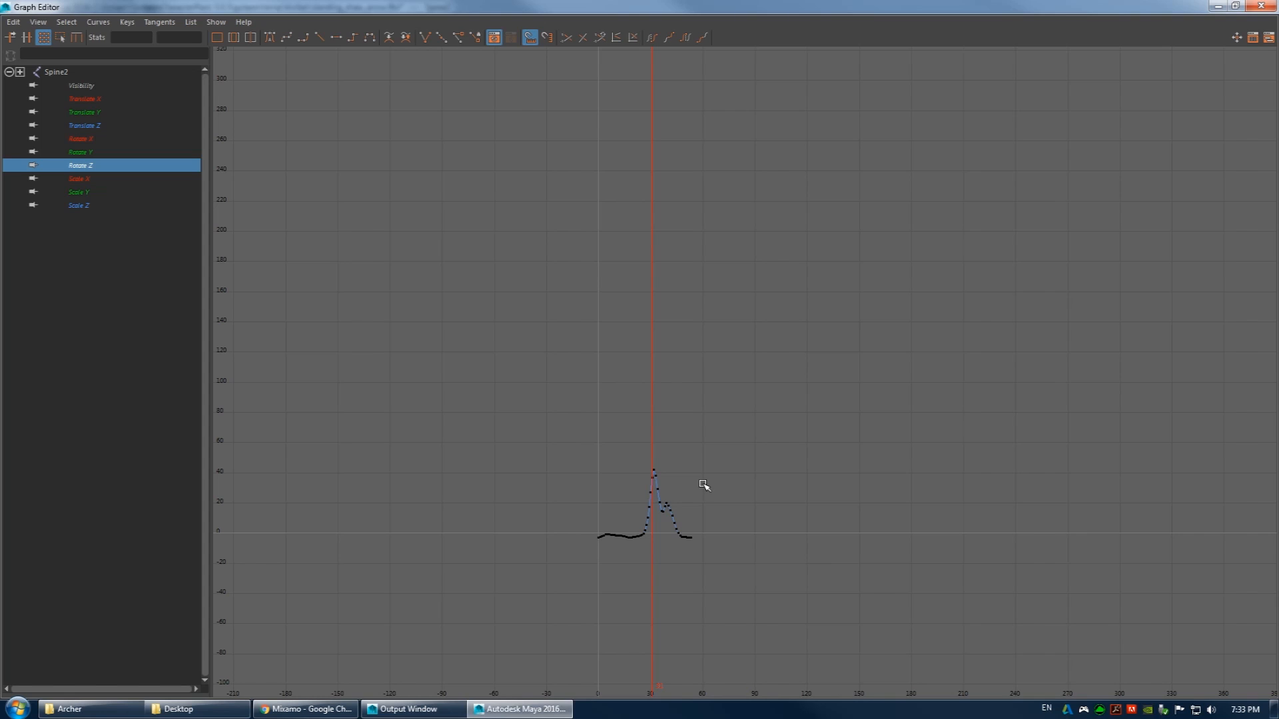
pyautogui.click(13, 22)
pyautogui.click(662, 442)
pyautogui.keyDown('alt'); pyautogui.moveTo(662, 443); pyautogui.dragTo(648, 365, button='middle'); pyautogui.keyUp('alt')
pyautogui.scroll(8, 649, 366)
pyautogui.keyDown('alt'); pyautogui.moveTo(406, 484); pyautogui.dragTo(504, 294, button='middle'); pyautogui.keyUp('alt')
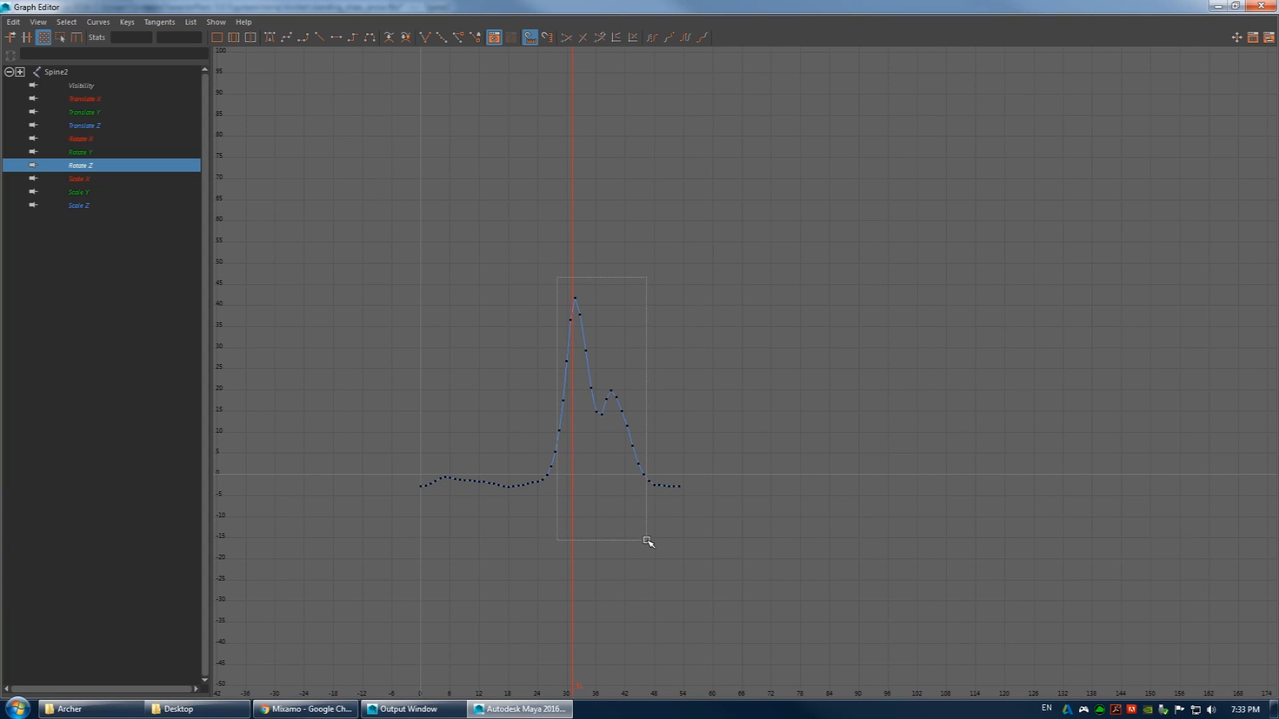
pyautogui.moveTo(646, 541); pyautogui.dragTo(649, 541)
# - Raise the top, centre and bottom middle lattice points near frame 37 to lift the whole aim section
pyautogui.keyDown('alt'); pyautogui.moveTo(654, 280); pyautogui.dragTo(676, 474, button='middle'); pyautogui.keyUp('alt')
pyautogui.scroll(-5, 603, 439)
pyautogui.scroll(1, 760, 467)
pyautogui.moveTo(675, 437); pyautogui.dragTo(674, 4)
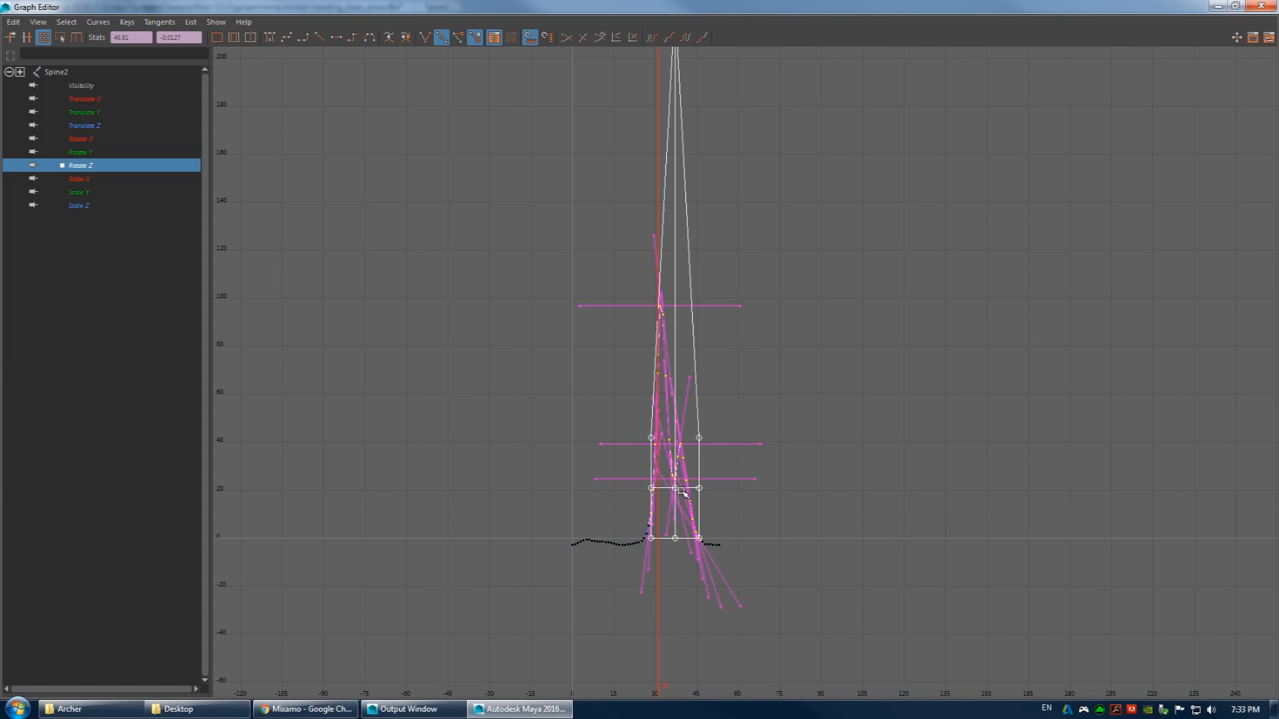
pyautogui.moveTo(675, 489); pyautogui.dragTo(673, 84)
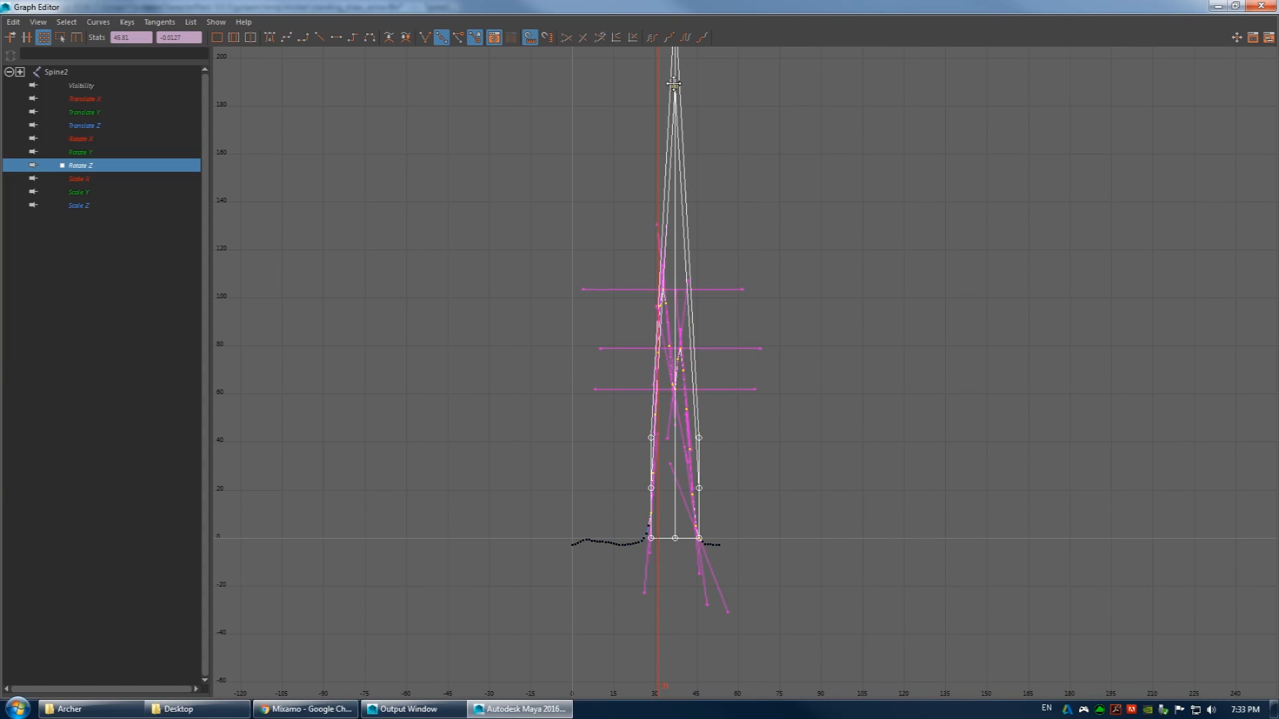
pyautogui.moveTo(674, 539); pyautogui.dragTo(674, 157)
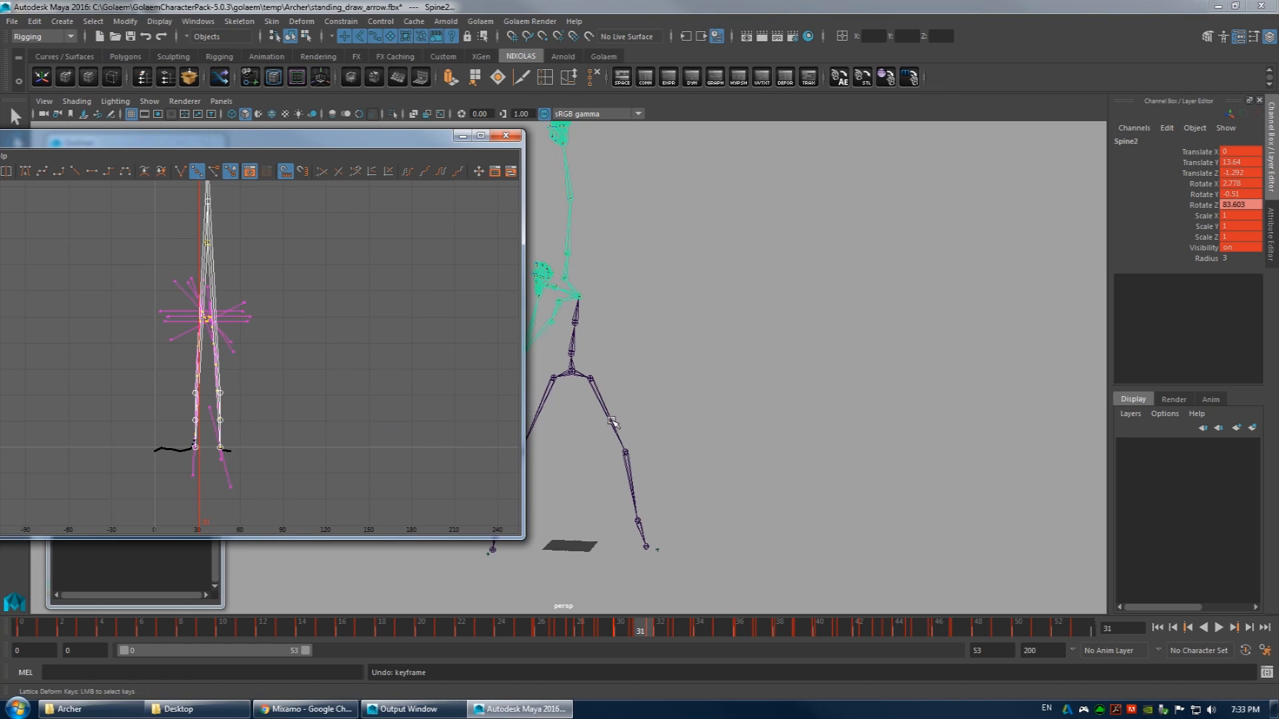
# - Place the restored Graph Editor beside the skeleton, frame the Rotate Z curve, and go to frame 36
pyautogui.moveTo(410, 129); pyautogui.dragTo(410, 122)
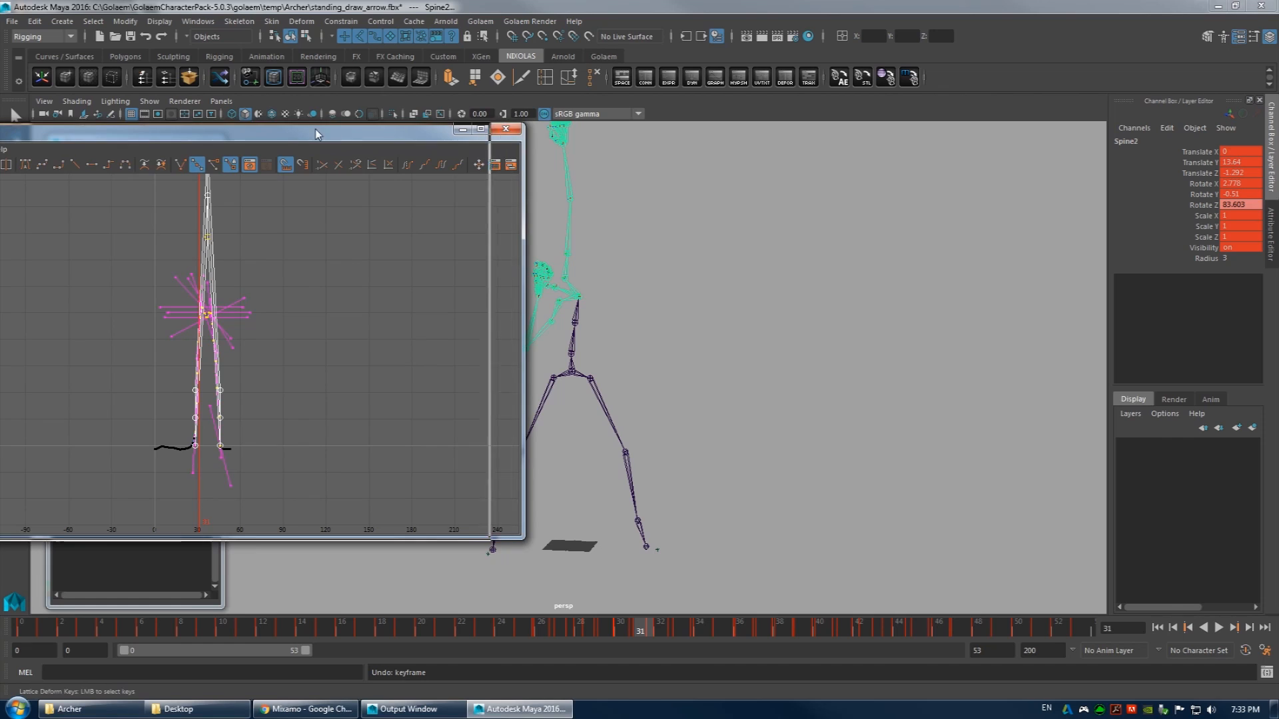
pyautogui.moveTo(327, 131); pyautogui.dragTo(274, 131)
pyautogui.press('a')
pyautogui.keyDown('alt'); pyautogui.moveTo(308, 317); pyautogui.dragTo(313, 442, button='middle'); pyautogui.keyUp('alt')
pyautogui.scroll(-4, 354, 336)
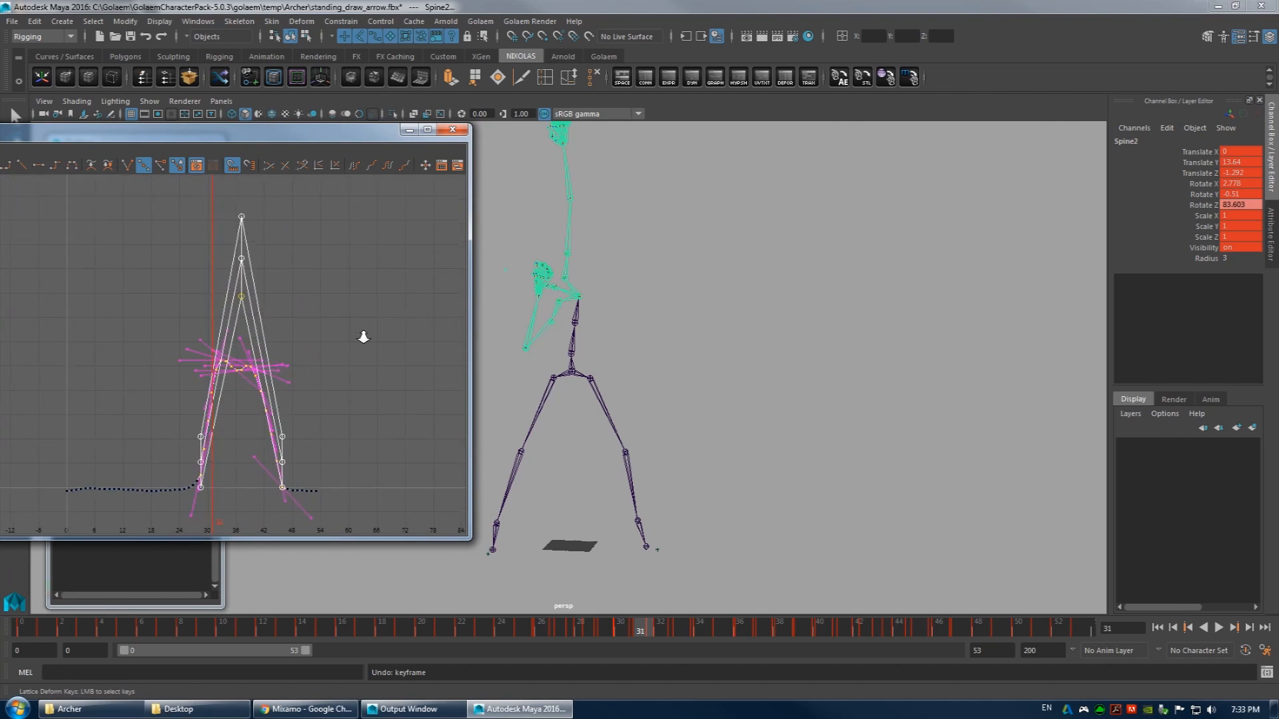
pyautogui.scroll(3, 354, 336)
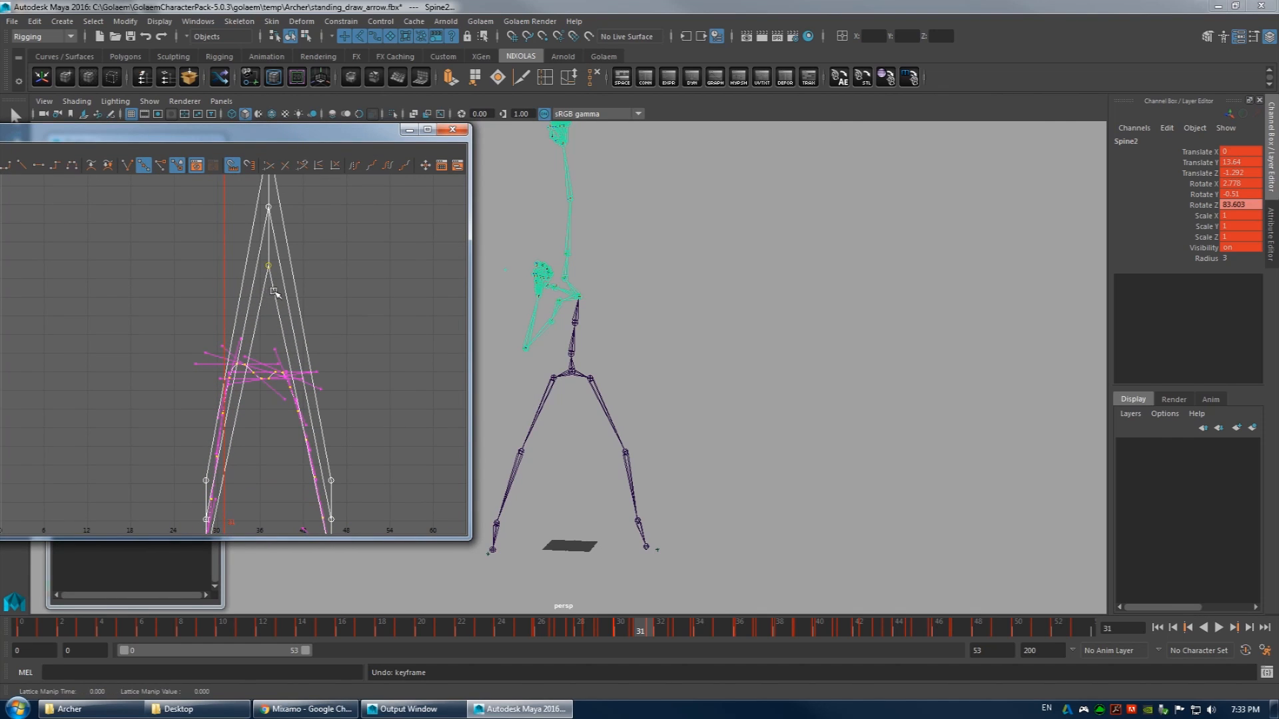
pyautogui.moveTo(652, 617); pyautogui.dragTo(736, 633)
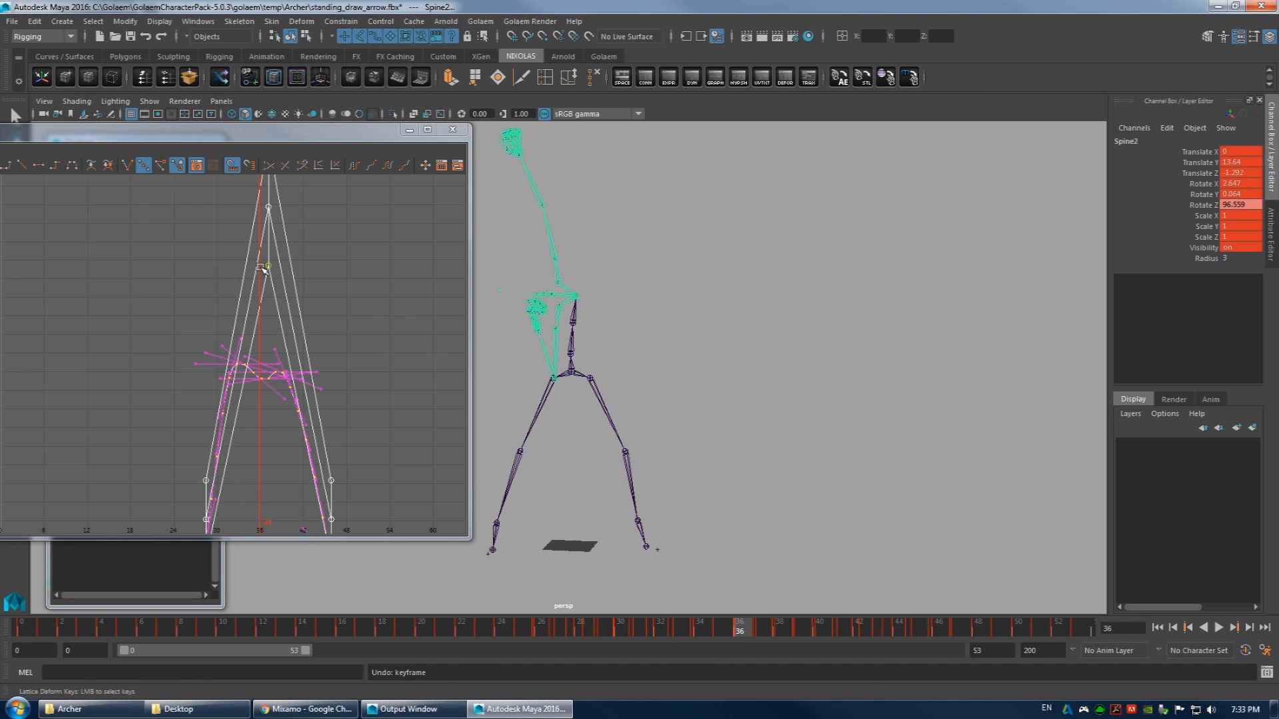
# - Lower the three middle lattice points until Rotate Z at frame 36 is about 32, and check the pose at frame 33
pyautogui.moveTo(269, 267); pyautogui.dragTo(268, 499)
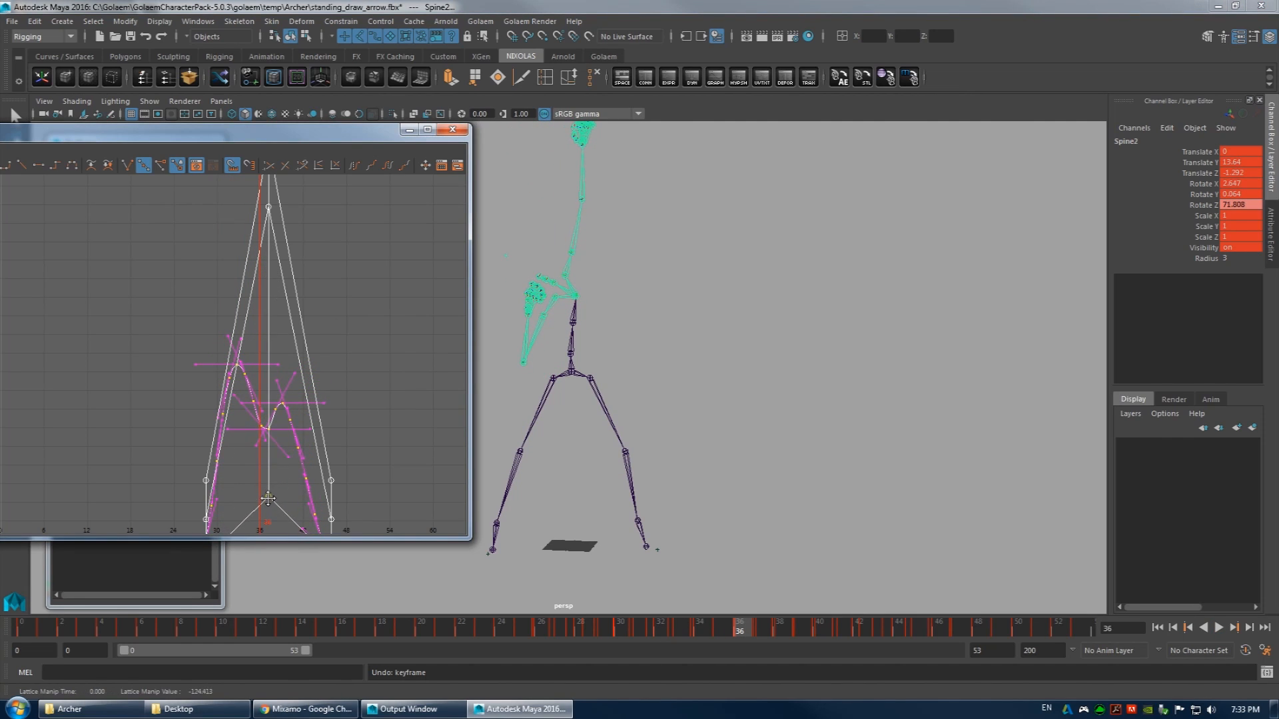
pyautogui.moveTo(267, 207); pyautogui.dragTo(265, 455)
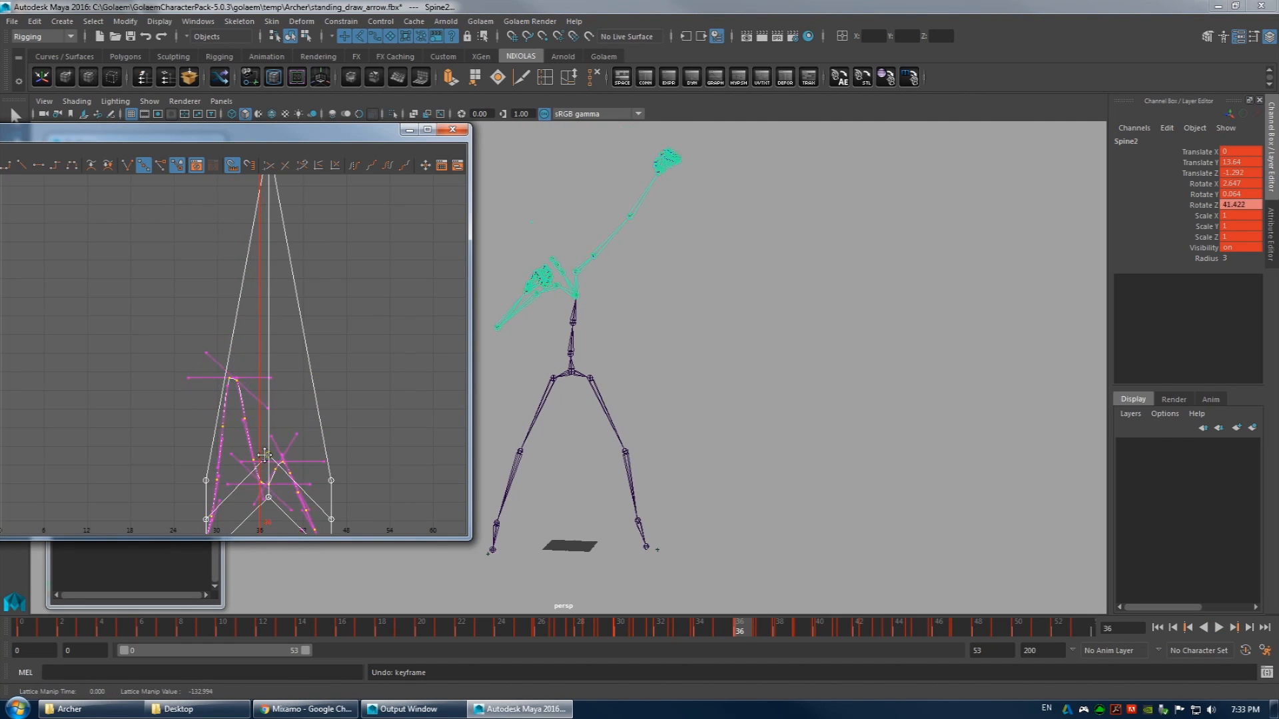
pyautogui.keyDown('alt'); pyautogui.moveTo(299, 247); pyautogui.dragTo(301, 332, button='middle'); pyautogui.keyUp('alt')
pyautogui.moveTo(268, 225); pyautogui.dragTo(270, 482)
pyautogui.keyDown('alt'); pyautogui.moveTo(270, 486); pyautogui.dragTo(268, 265, button='middle'); pyautogui.keyUp('alt')
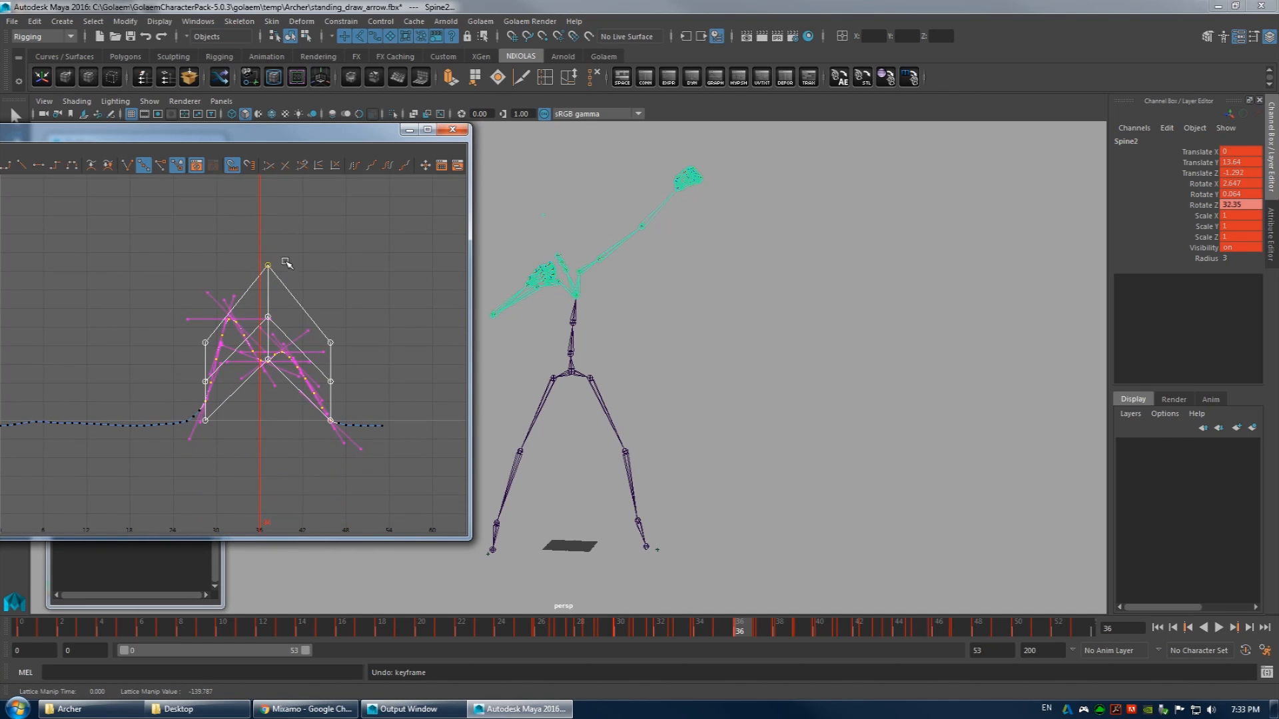
pyautogui.scroll(-2, 705, 241)
pyautogui.keyDown('alt'); pyautogui.moveTo(703, 245); pyautogui.dragTo(712, 304); pyautogui.keyUp('alt')
pyautogui.moveTo(726, 629)
pyautogui.mouseDown()
pyautogui.moveTo(322, 629)
pyautogui.moveTo(1030, 636)
pyautogui.moveTo(591, 638)
pyautogui.moveTo(585, 627)
pyautogui.moveTo(681, 646)
pyautogui.mouseUp()
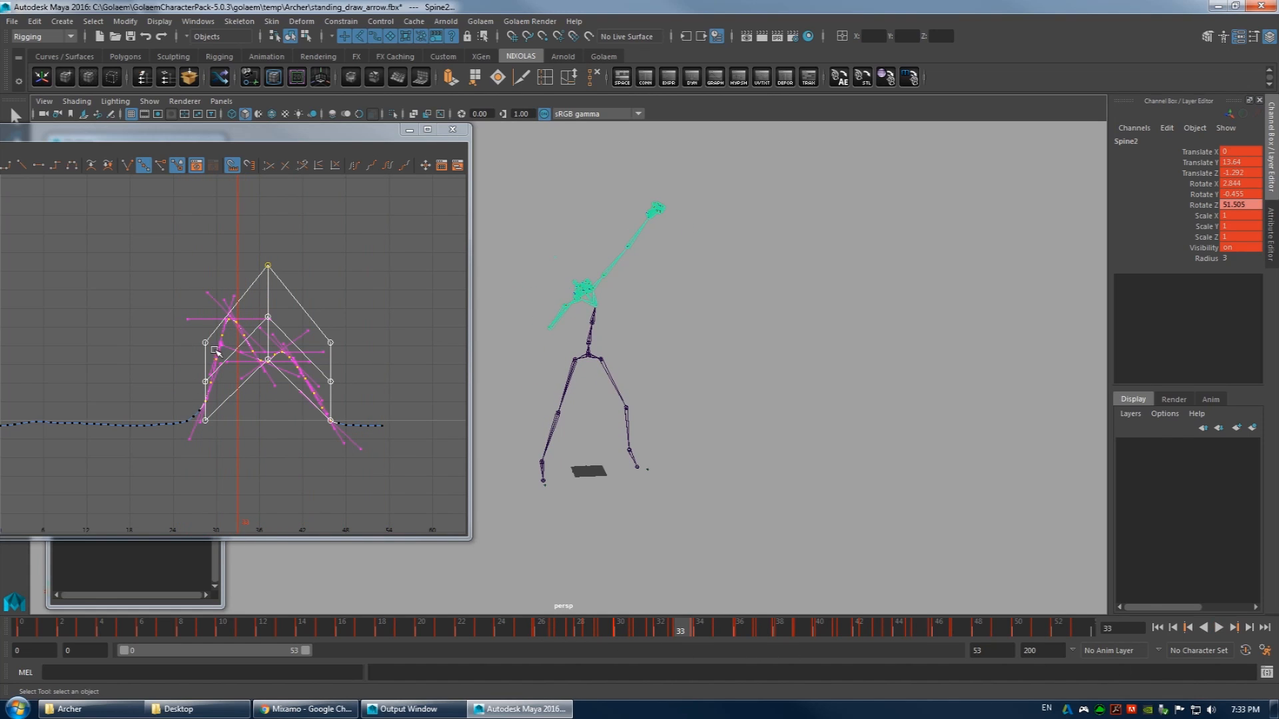
# - Select the Rotate Z keys from about frame 28 to 36 and lower their middle lattice points to reduce the first peak
pyautogui.keyDown('alt'); pyautogui.moveTo(244, 322); pyautogui.dragTo(333, 291, button='middle'); pyautogui.keyUp('alt')
pyautogui.keyDown('alt'); pyautogui.moveTo(199, 350); pyautogui.dragTo(249, 305, button='right'); pyautogui.keyUp('alt')
pyautogui.keyDown('alt'); pyautogui.moveTo(250, 305); pyautogui.dragTo(109, 327, button='middle'); pyautogui.keyUp('alt')
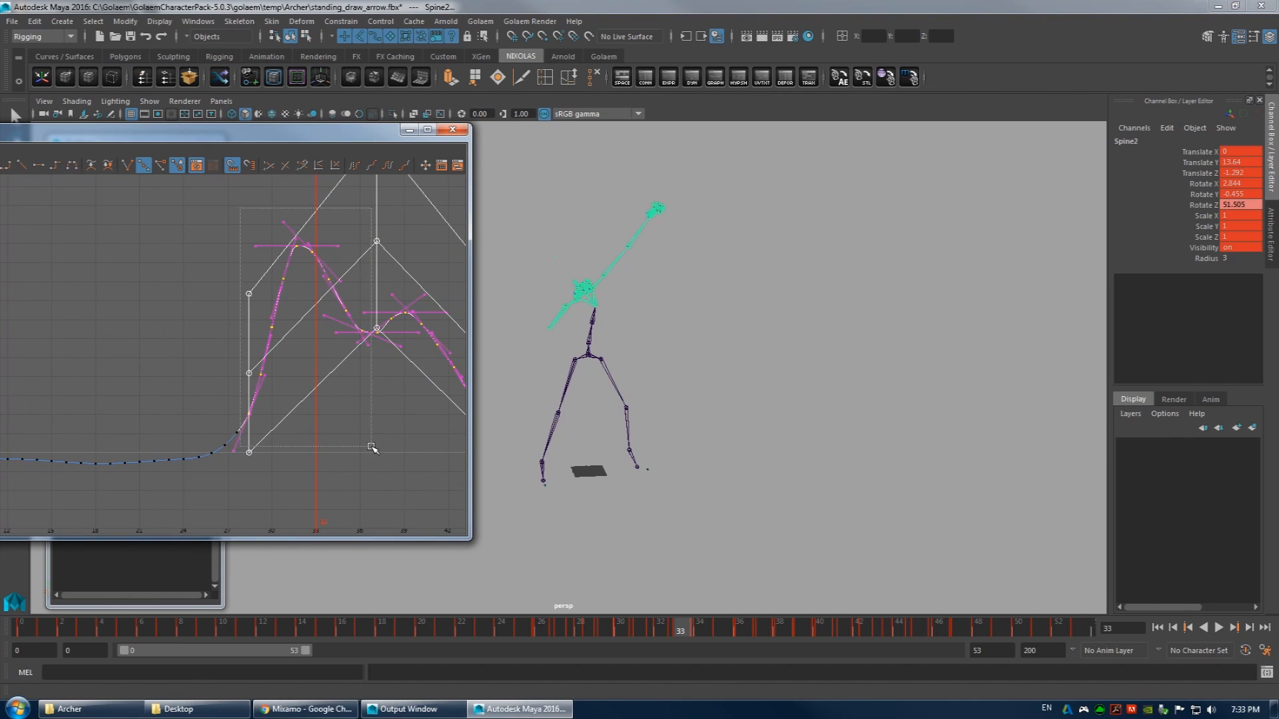
pyautogui.moveTo(372, 449); pyautogui.dragTo(371, 448)
pyautogui.moveTo(305, 248); pyautogui.dragTo(306, 392)
pyautogui.moveTo(307, 304); pyautogui.dragTo(308, 376)
# - Play back and scrub the aiming section up to frame 37 to review the arm's tilt
pyautogui.moveTo(636, 624); pyautogui.dragTo(780, 652)
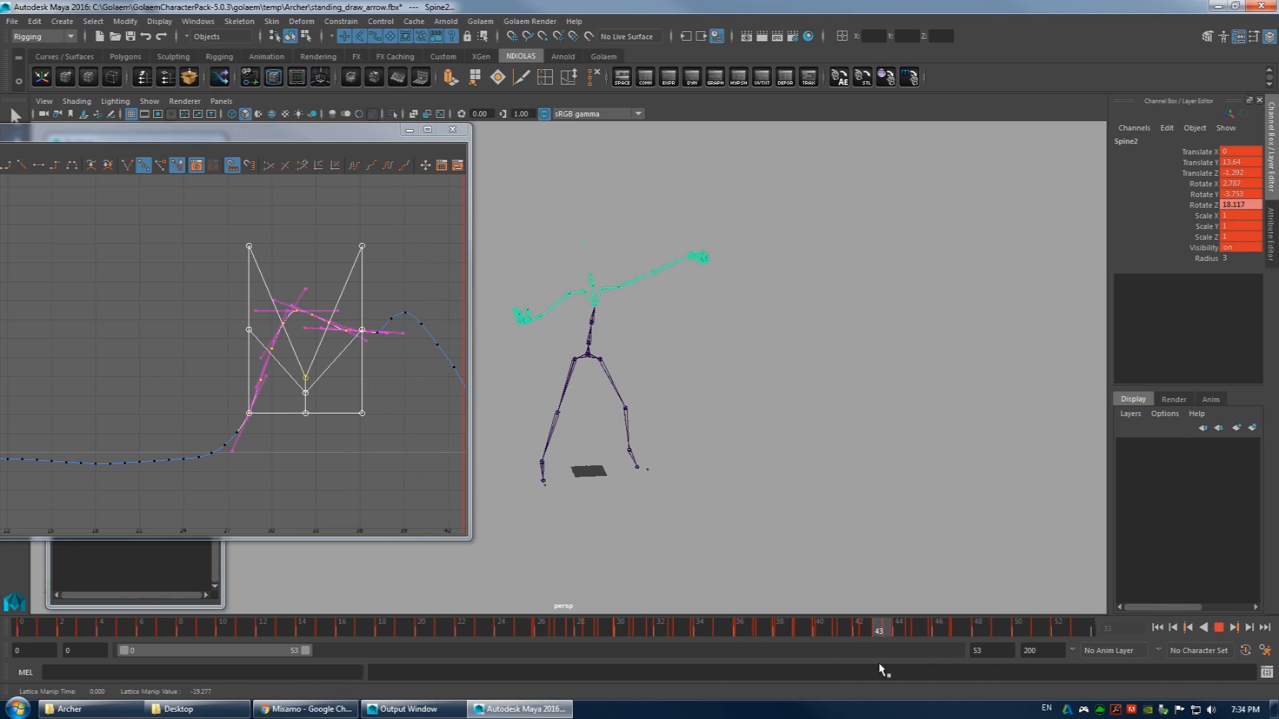
pyautogui.click(1225, 628)
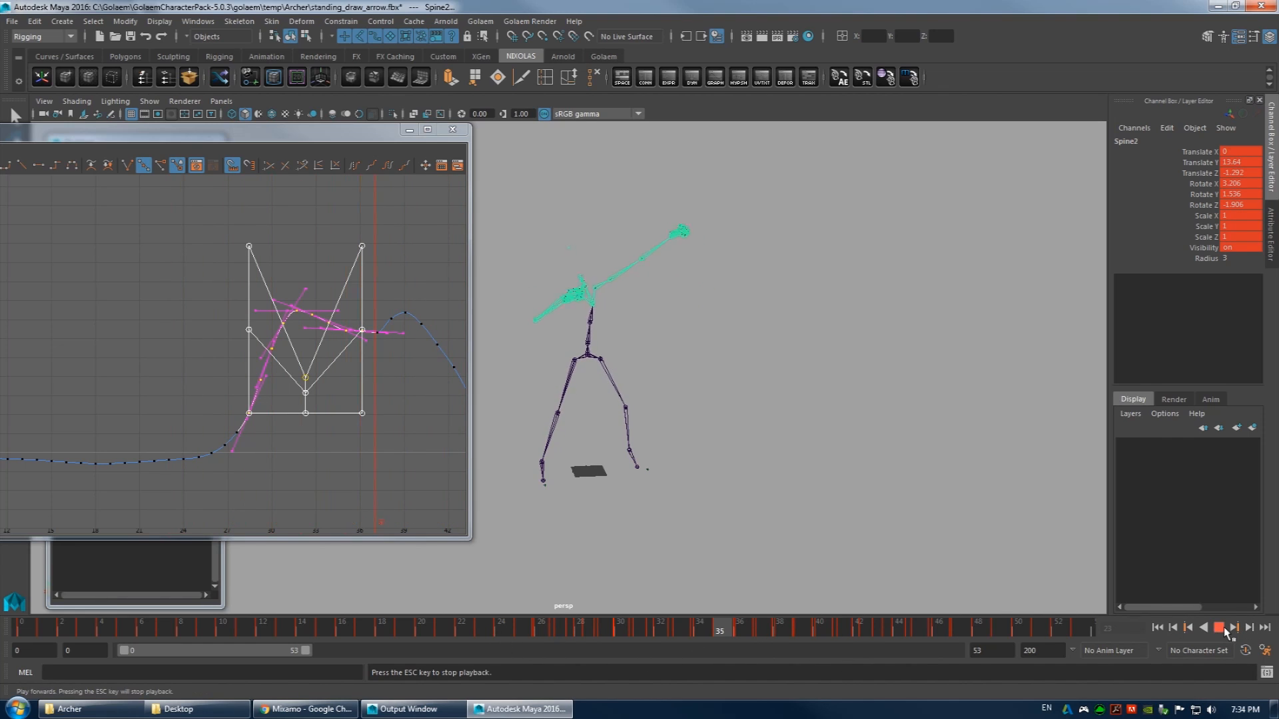
pyautogui.click(1222, 628)
pyautogui.moveTo(657, 637); pyautogui.dragTo(739, 634)
pyautogui.moveTo(568, 629); pyautogui.dragTo(759, 629)
# - Level the individual Rotate Z keys between about frames 32 and 39 into a plateau near 36, and play the animation
pyautogui.click(427, 422)
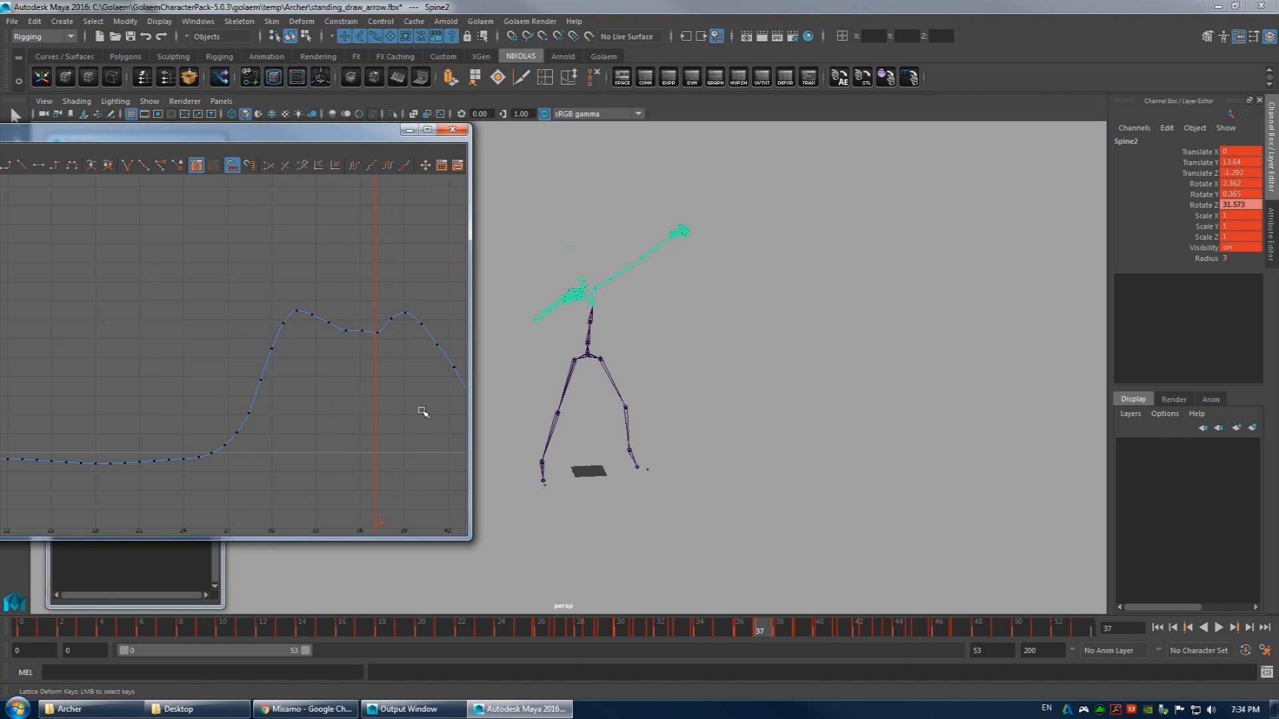
pyautogui.moveTo(379, 368)
pyautogui.mouseDown()
pyautogui.moveTo(366, 331)
pyautogui.moveTo(345, 354)
pyautogui.moveTo(344, 332)
pyautogui.moveTo(389, 314)
pyautogui.moveTo(399, 360)
pyautogui.mouseUp()
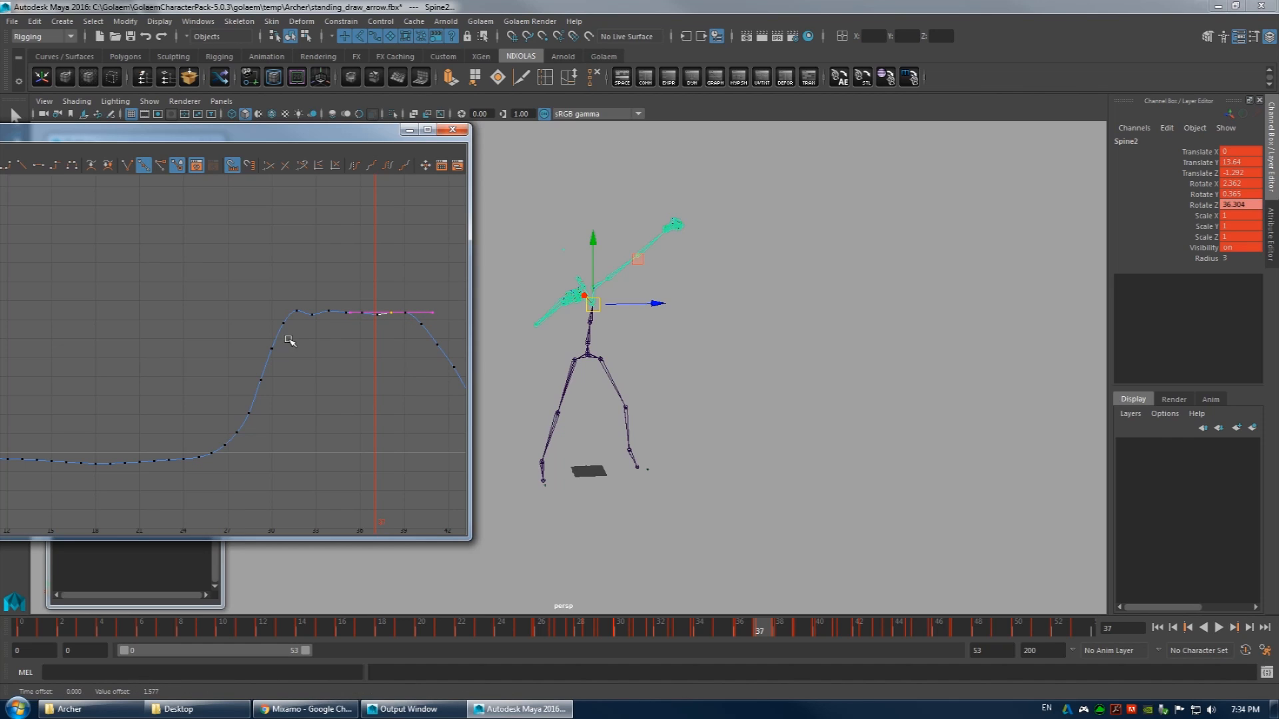
pyautogui.moveTo(321, 353); pyautogui.dragTo(318, 344, button='middle')
pyautogui.moveTo(693, 629)
pyautogui.mouseDown()
pyautogui.moveTo(673, 622)
pyautogui.moveTo(999, 634)
pyautogui.moveTo(693, 636)
pyautogui.mouseUp()
pyautogui.hotkey('alt', 'v')
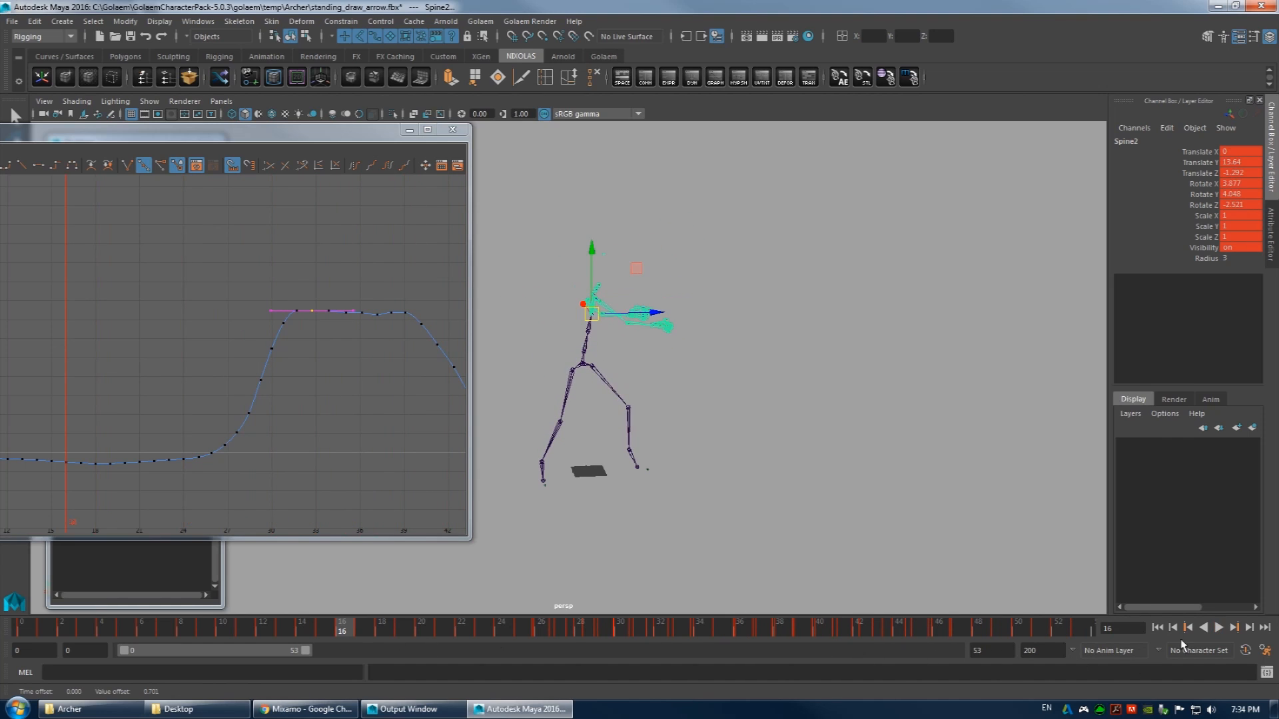
# - Delete Spine2's Rotate Z keys along the steep rise of the curve, between about frames 23 and 31
pyautogui.click(1218, 627)
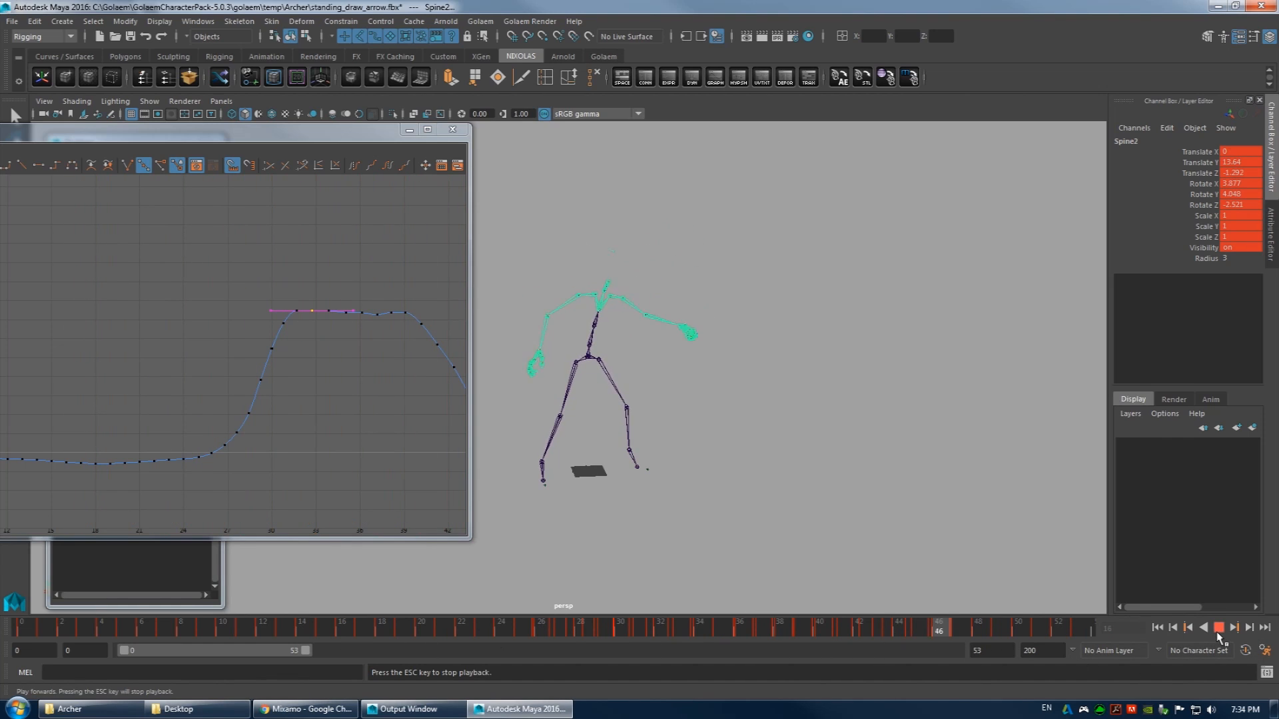
pyautogui.moveTo(602, 624)
pyautogui.mouseDown()
pyautogui.moveTo(471, 634)
pyautogui.moveTo(578, 644)
pyautogui.mouseUp()
pyautogui.moveTo(665, 651)
pyautogui.mouseDown()
pyautogui.moveTo(531, 662)
pyautogui.moveTo(458, 651)
pyautogui.mouseUp()
pyautogui.moveTo(623, 670); pyautogui.dragTo(597, 679)
pyautogui.keyDown('alt'); pyautogui.moveTo(244, 410); pyautogui.dragTo(303, 393, button='middle'); pyautogui.keyUp('alt')
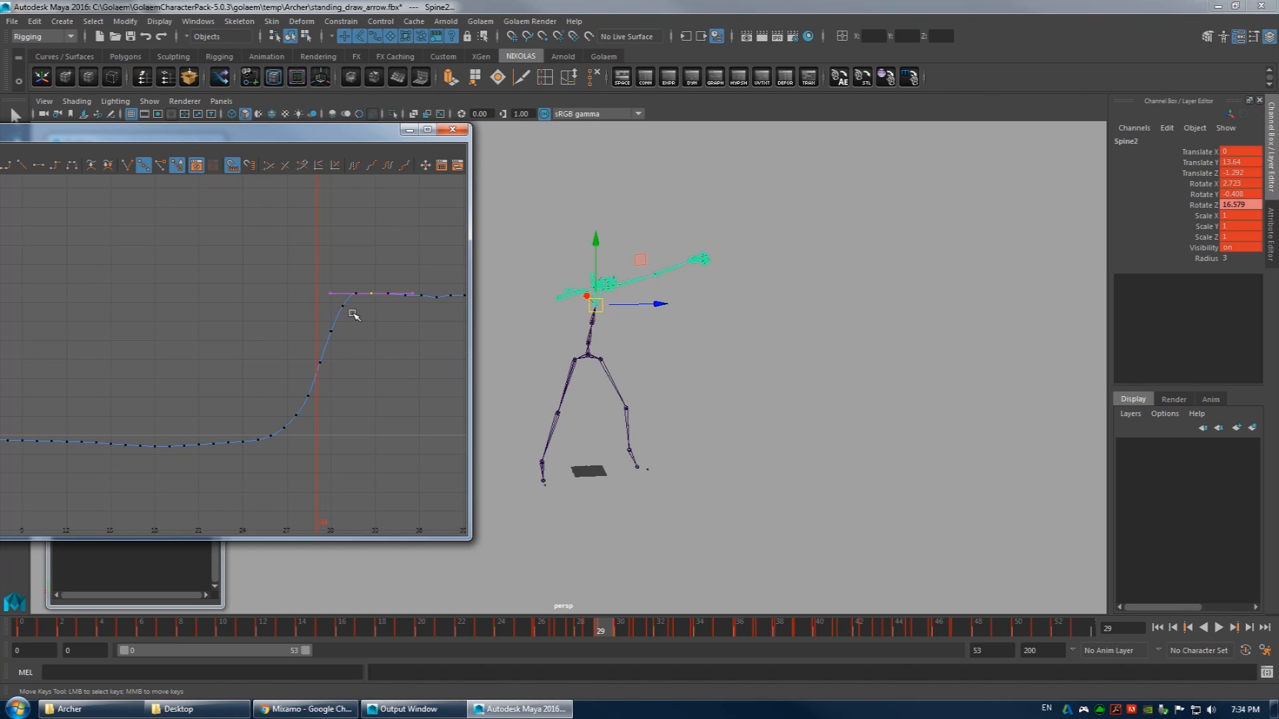
pyautogui.press('Delete')
# - Play and scrub the animation to check the upper-body turn, and close the Graph Editor
pyautogui.moveTo(456, 628); pyautogui.dragTo(265, 617)
pyautogui.moveTo(451, 626)
pyautogui.mouseDown()
pyautogui.moveTo(966, 686)
pyautogui.moveTo(20, 627)
pyautogui.mouseUp()
pyautogui.click(1219, 628)
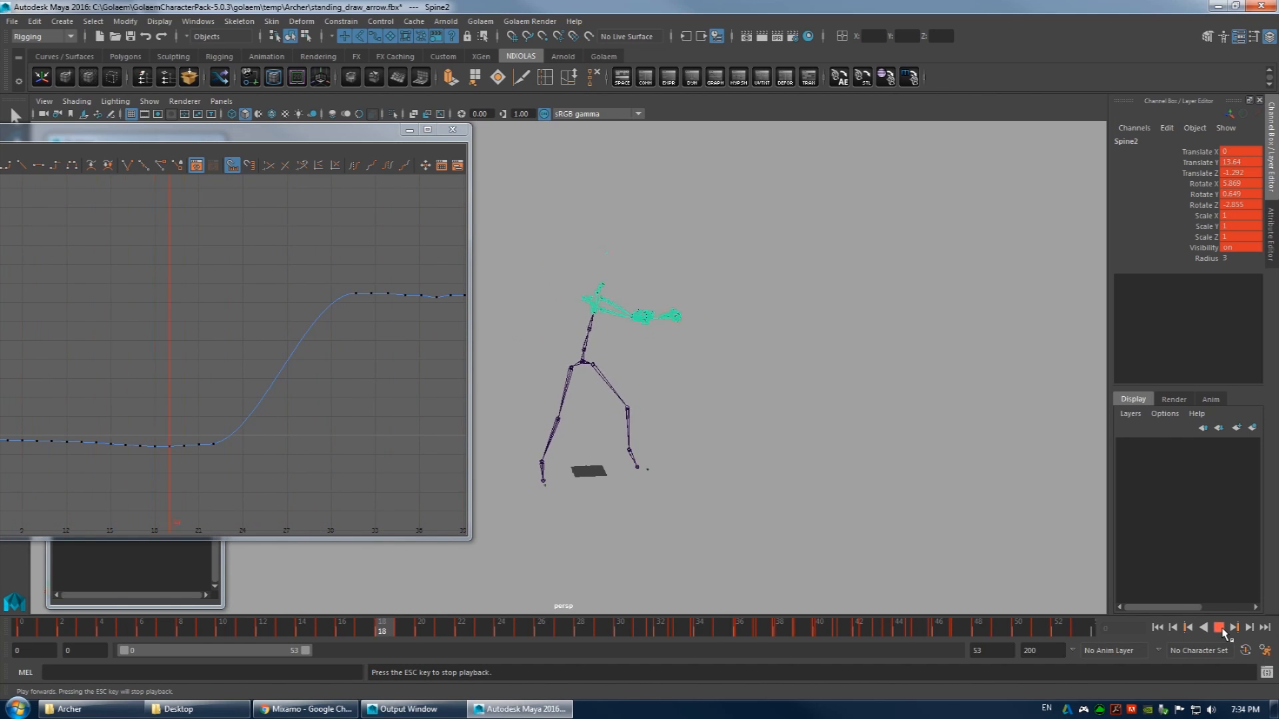
pyautogui.click(1218, 628)
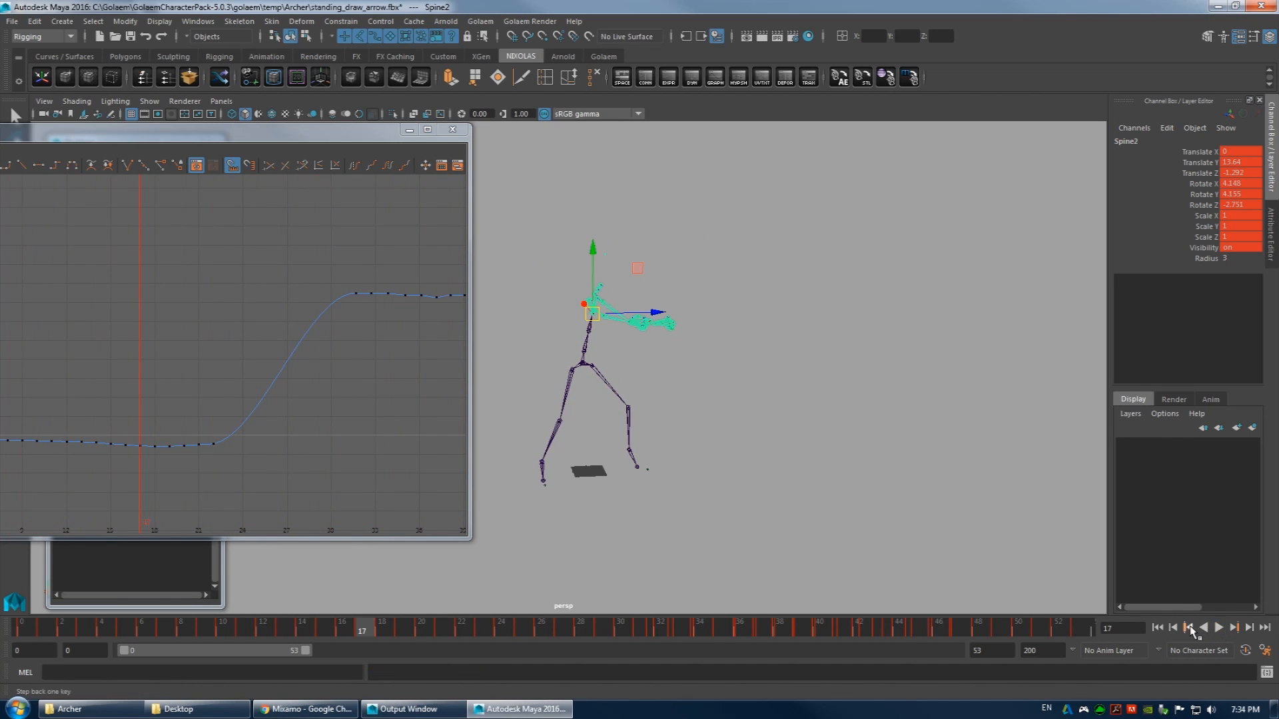
pyautogui.hotkey('alt', 'v')
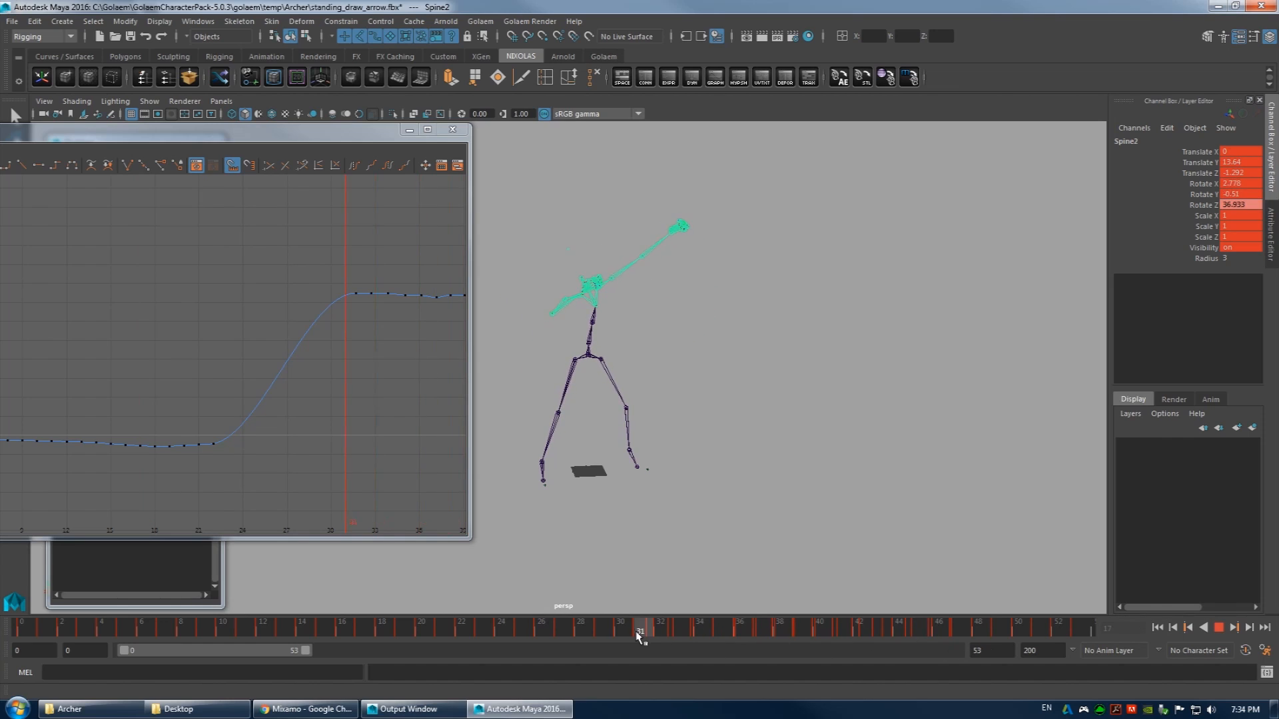
pyautogui.moveTo(839, 637); pyautogui.dragTo(464, 625)
pyautogui.moveTo(353, 137); pyautogui.dragTo(391, 147)
pyautogui.click(452, 129)
# - Select the whole Hips hierarchy with the MEL command select -hi and bake the animation onto its joints
pyautogui.click(103, 193)
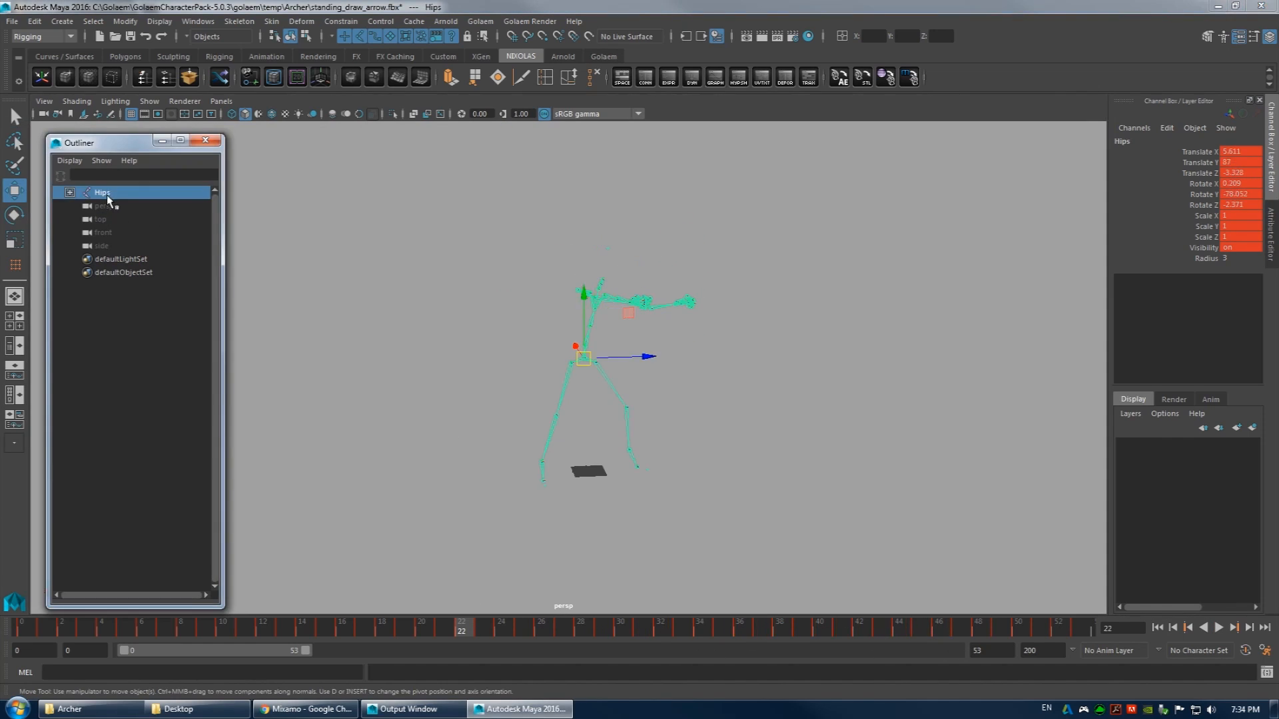
pyautogui.click(63, 673)
pyautogui.write('selec')
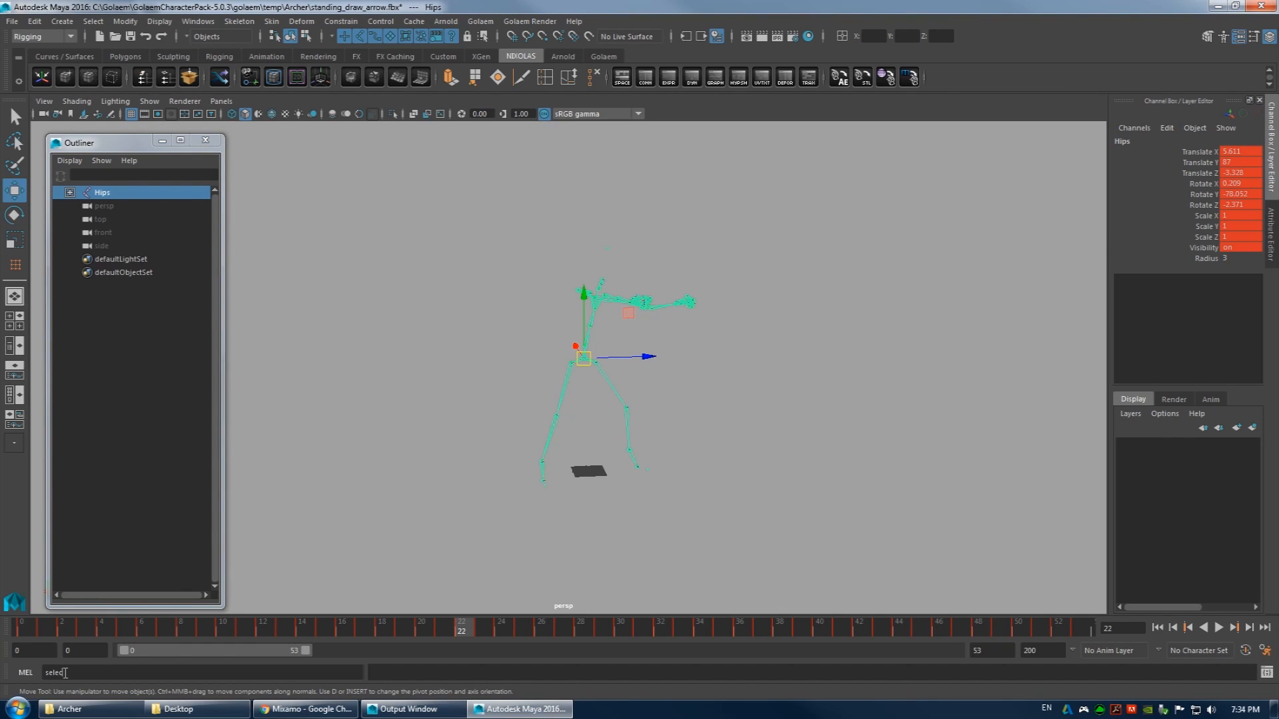
pyautogui.write('t -hi')
pyautogui.press('Return')
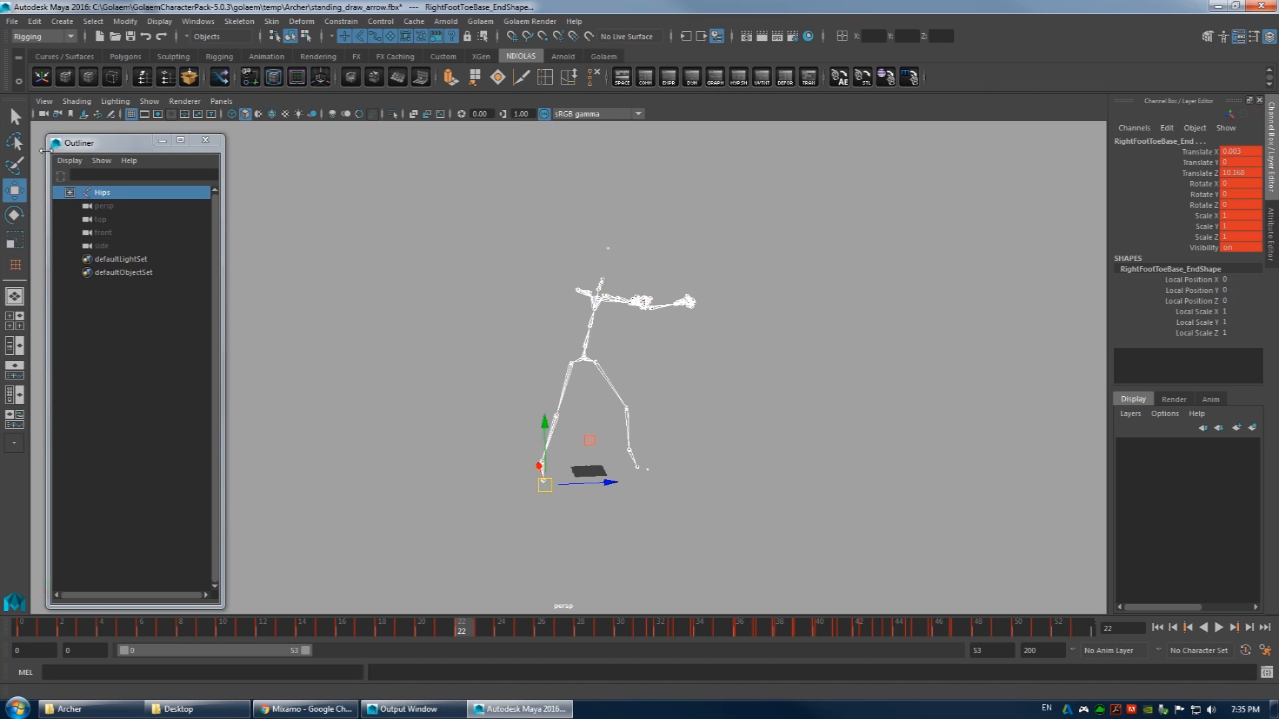
pyautogui.click(34, 21)
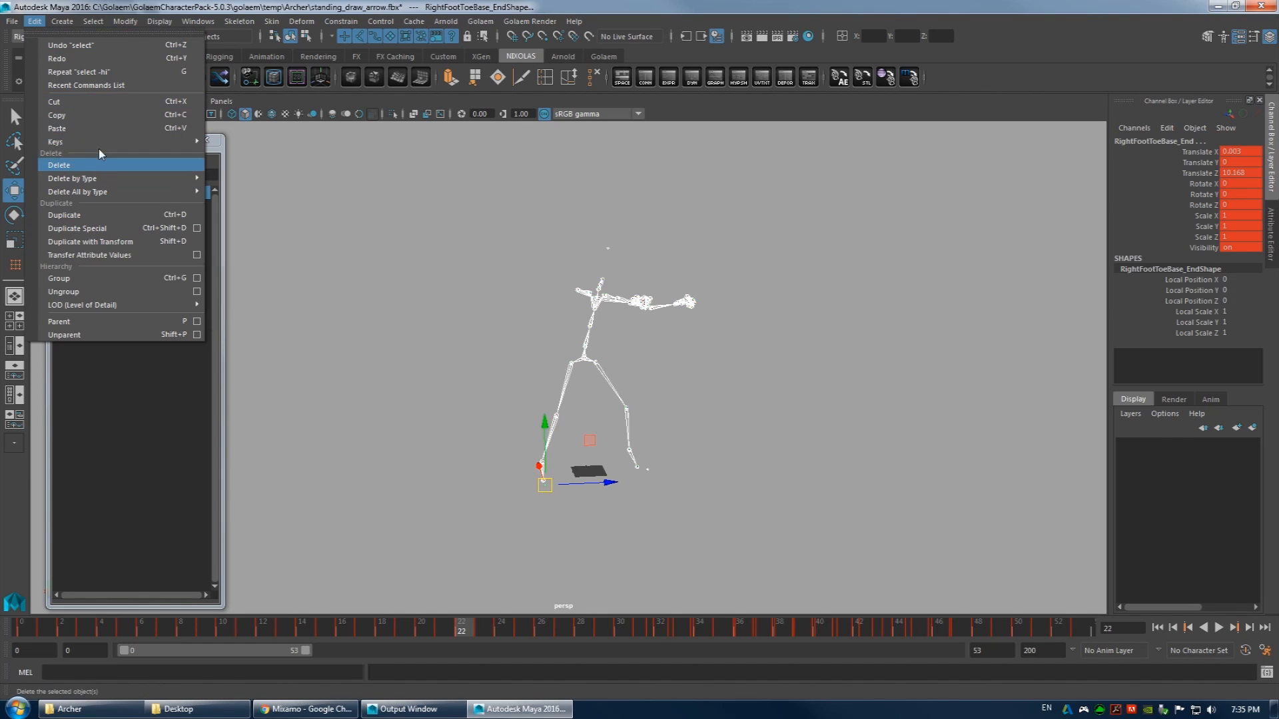
pyautogui.moveTo(104, 142)
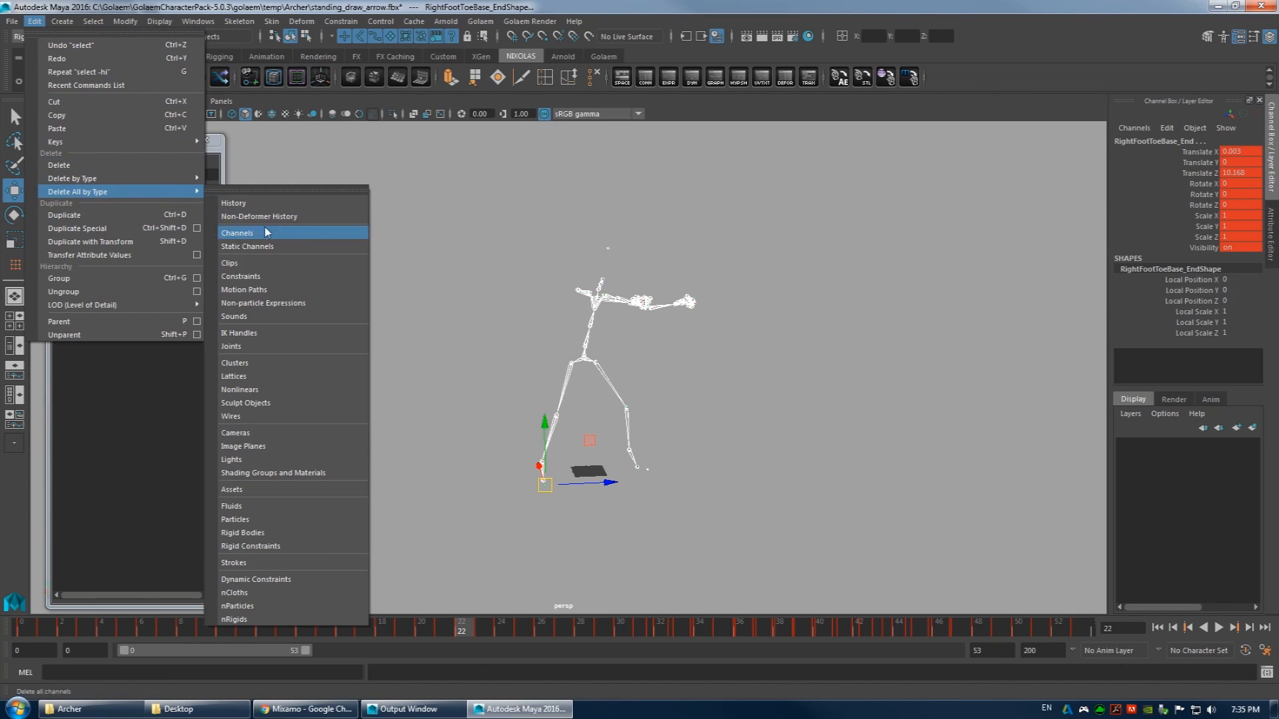
pyautogui.click(277, 222)
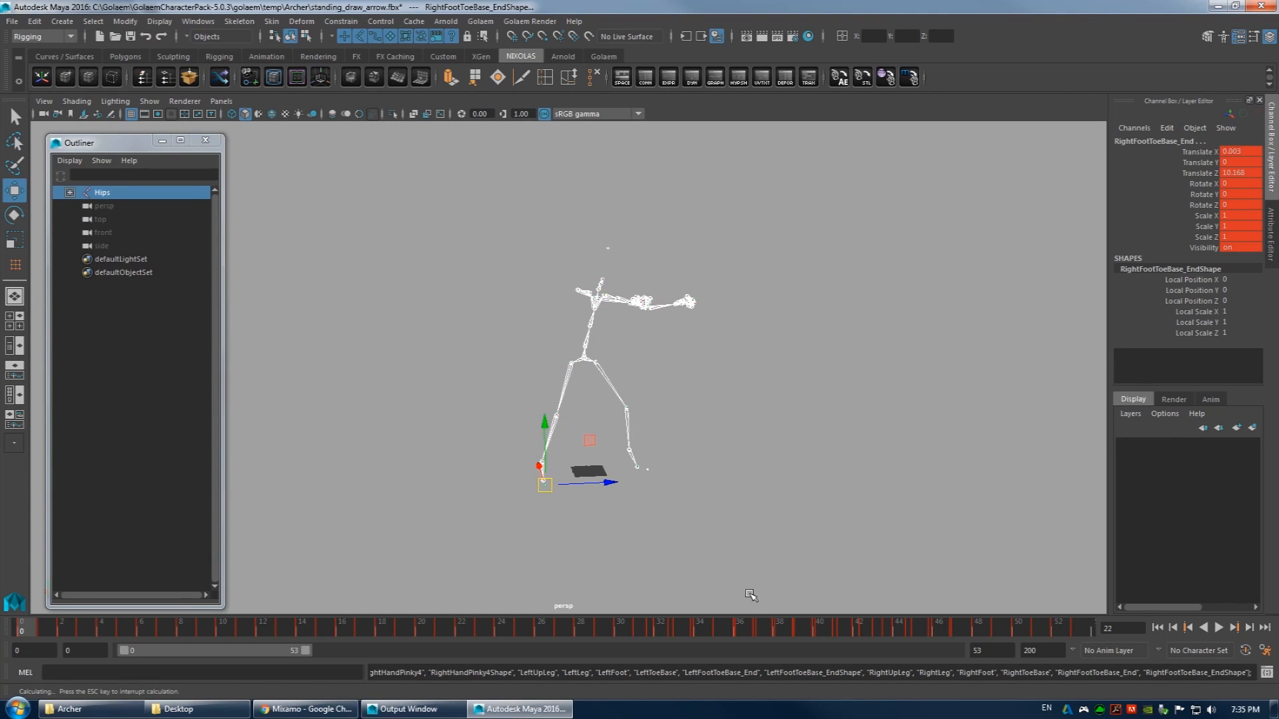
# - Play back the baked animation and inspect the curves of all joints in the Graph Editor
pyautogui.hotkey('alt', 'v')
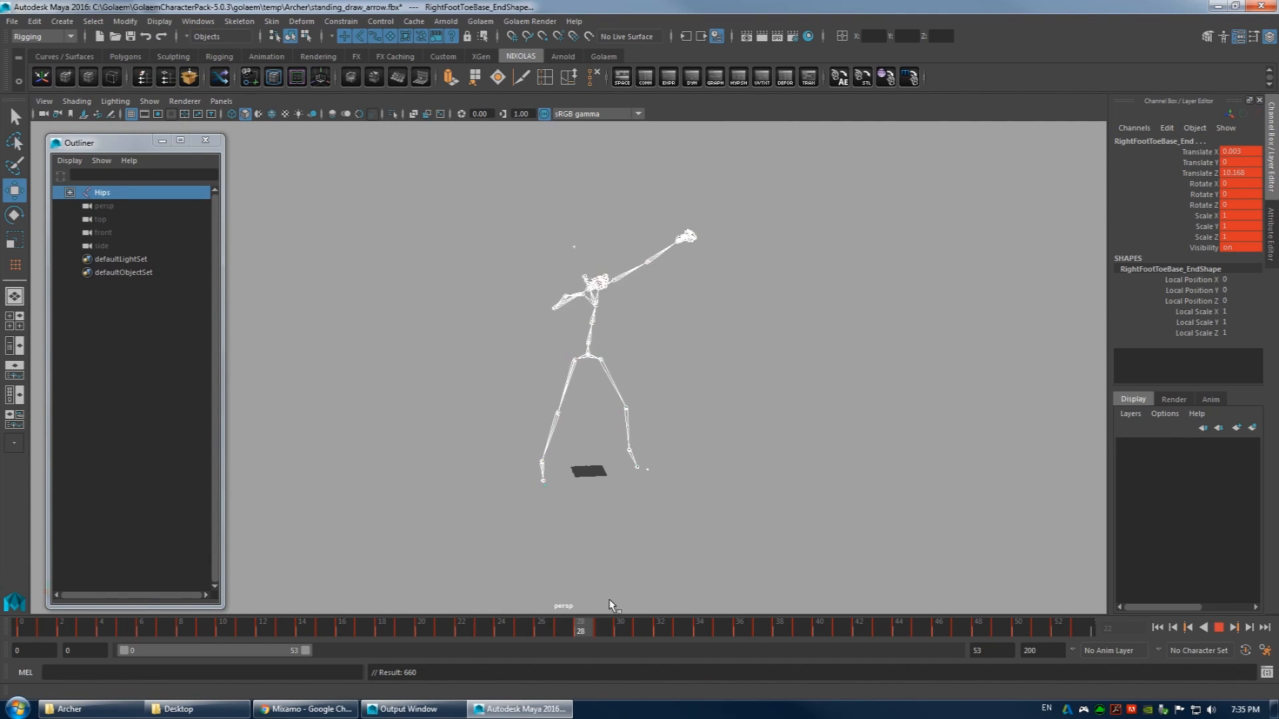
pyautogui.hotkey('alt', 'v')
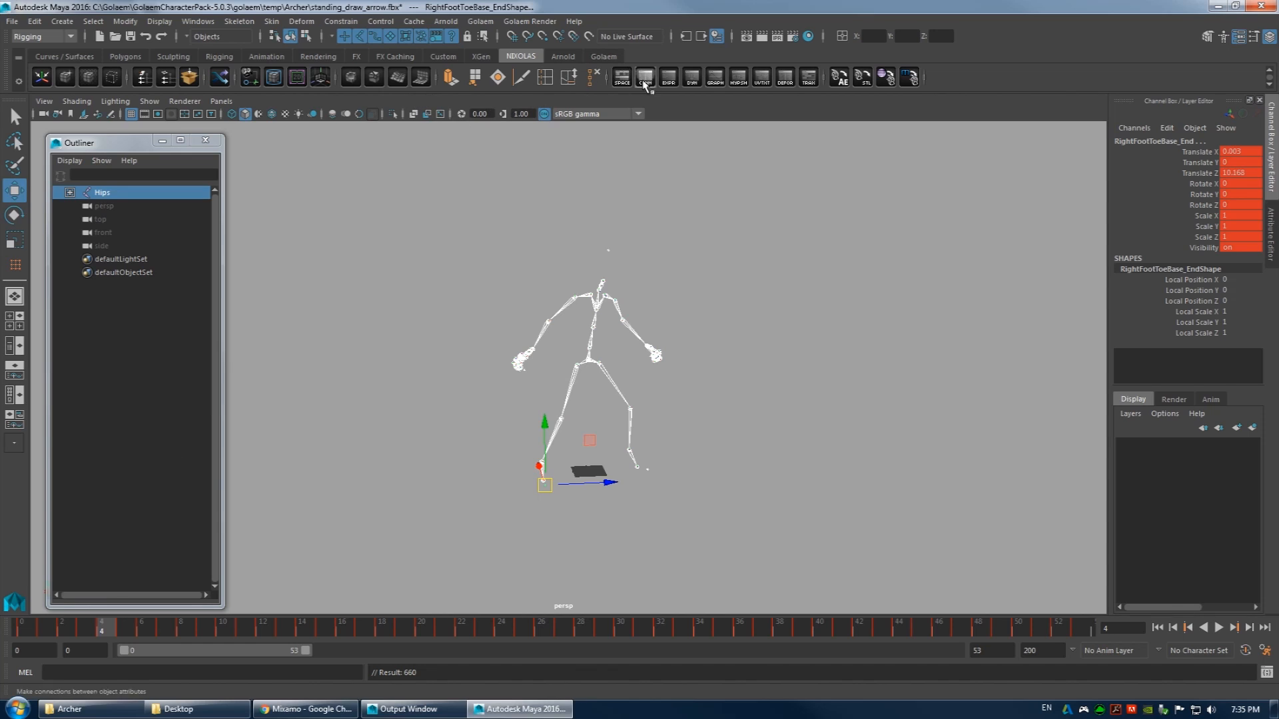
pyautogui.click(717, 77)
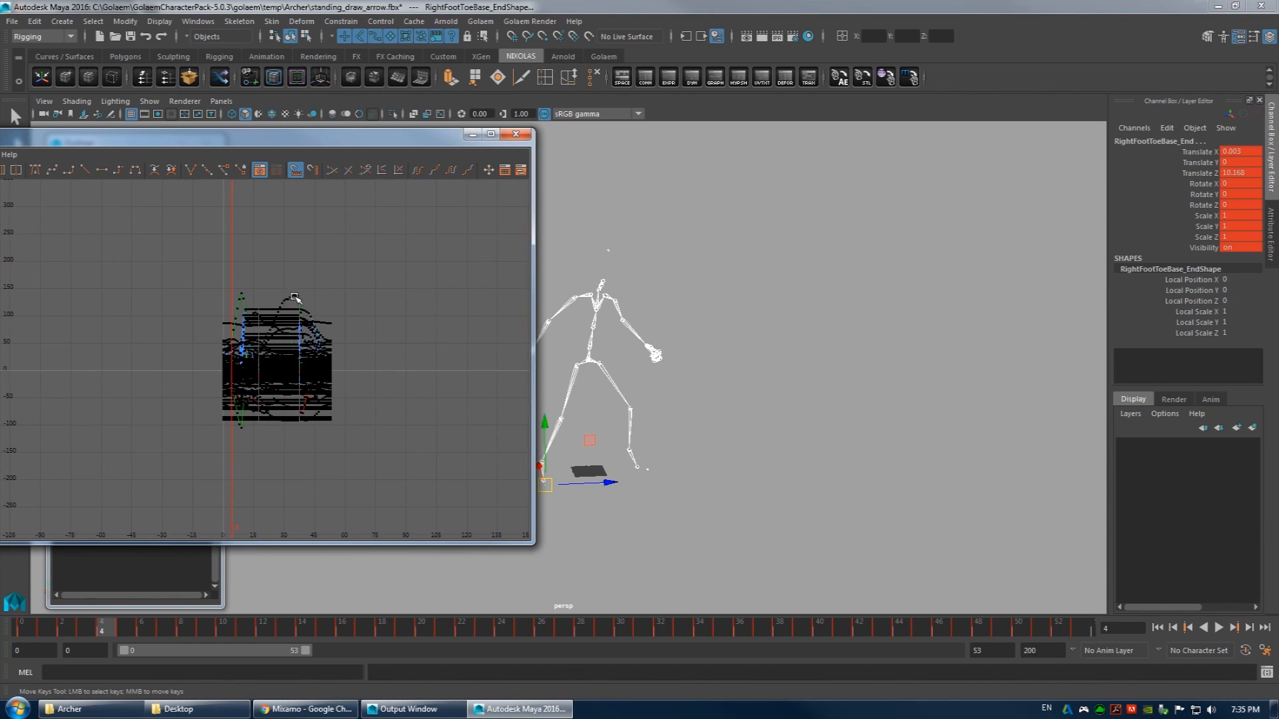
pyautogui.press('f')
pyautogui.click(515, 134)
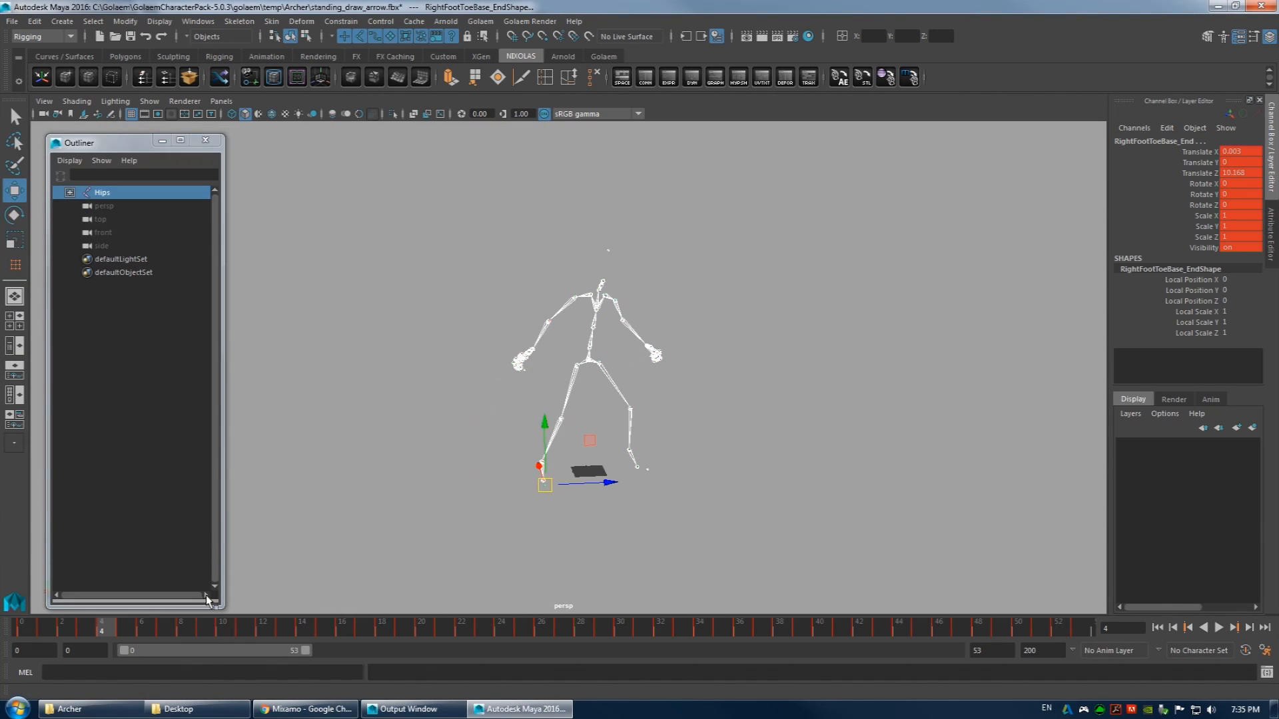
# - Deselect the skeleton, replay the animation from the first frame and return to frame 0
pyautogui.click(307, 525)
pyautogui.click(1158, 628)
pyautogui.click(1220, 628)
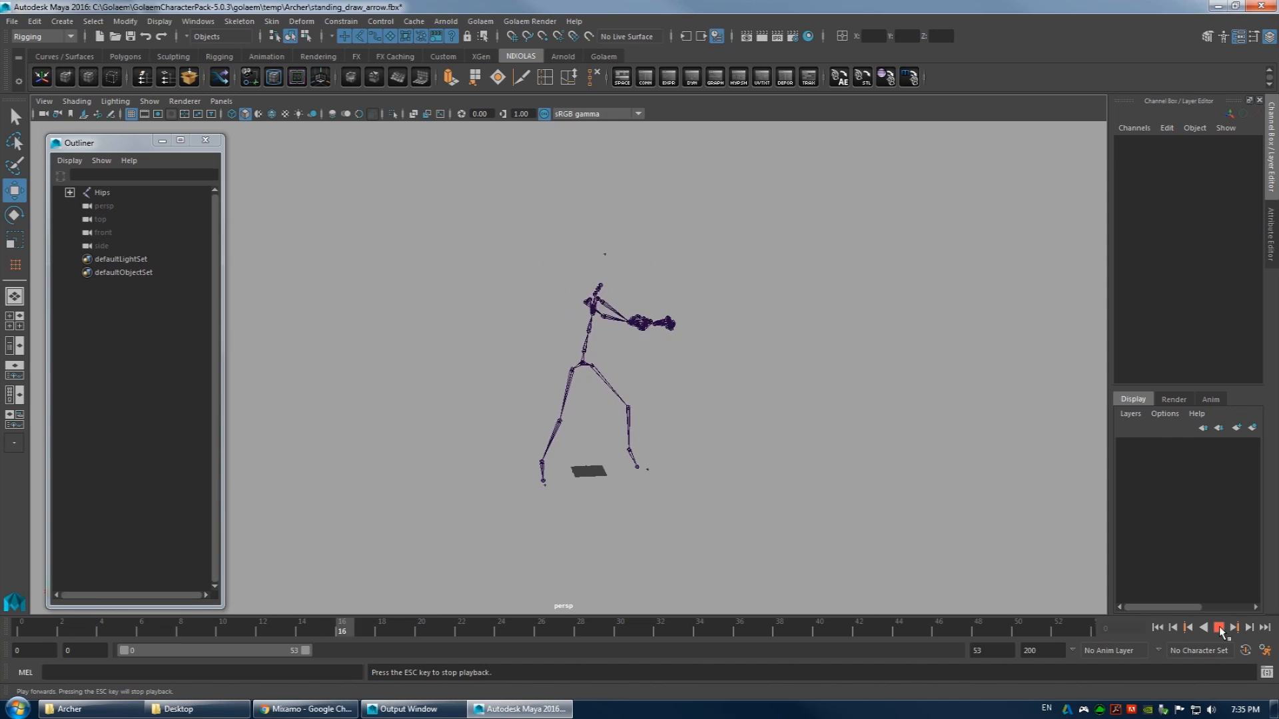
pyautogui.click(1219, 628)
pyautogui.click(1159, 628)
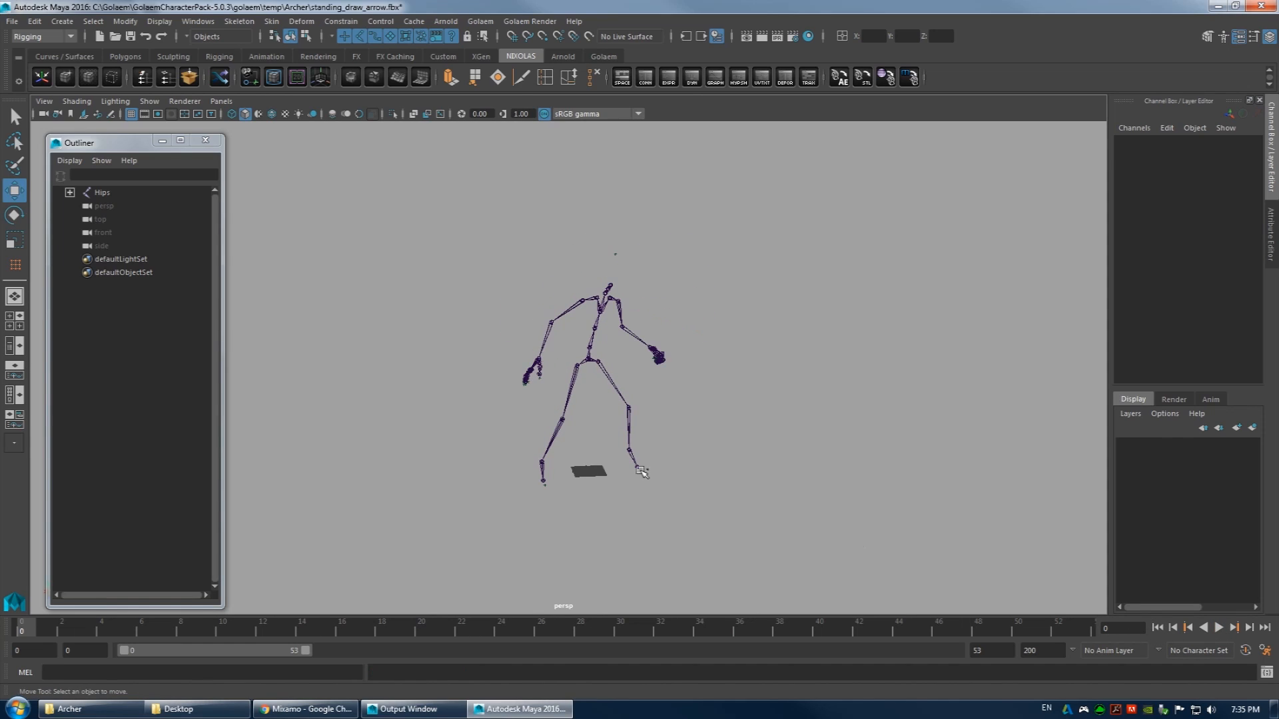
pyautogui.click(102, 192)
pyautogui.click(95, 673)
pyautogui.click(117, 193)
pyautogui.click(373, 187)
# - Open the Golaem Character Maker and select the Hips root joint
pyautogui.click(604, 56)
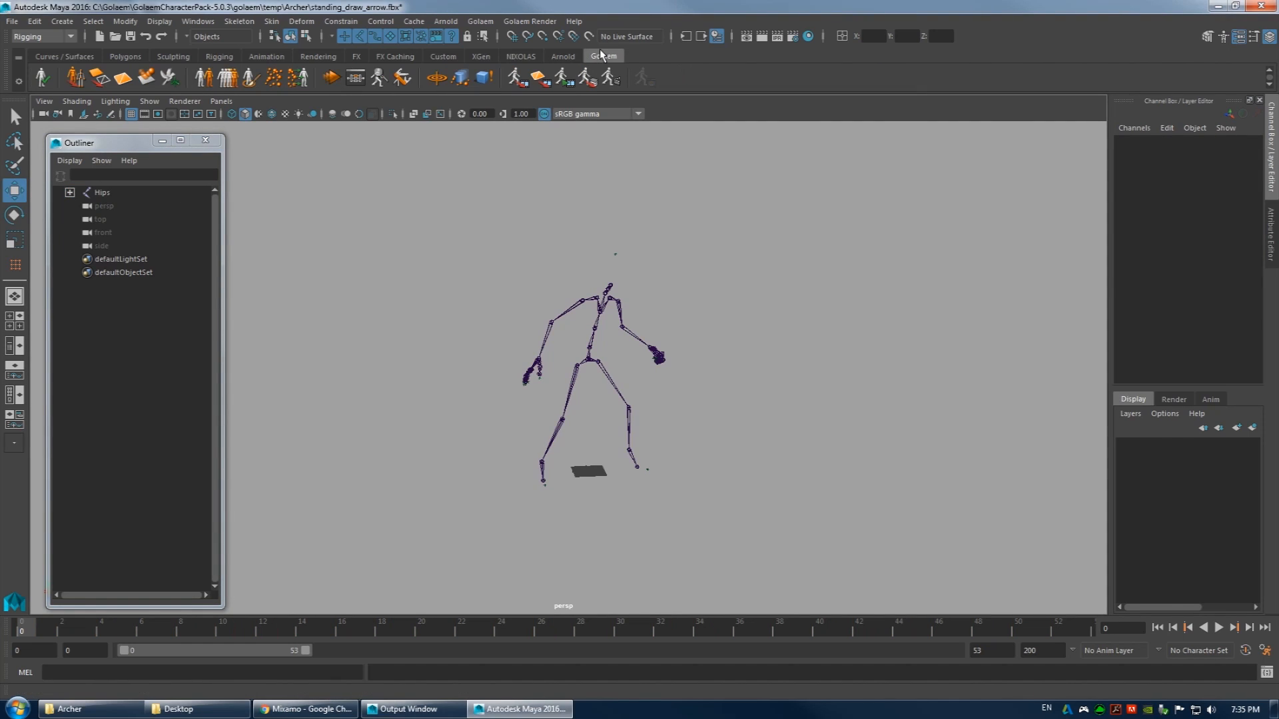
pyautogui.click(79, 77)
pyautogui.moveTo(266, 162); pyautogui.dragTo(366, 162)
pyautogui.click(102, 192)
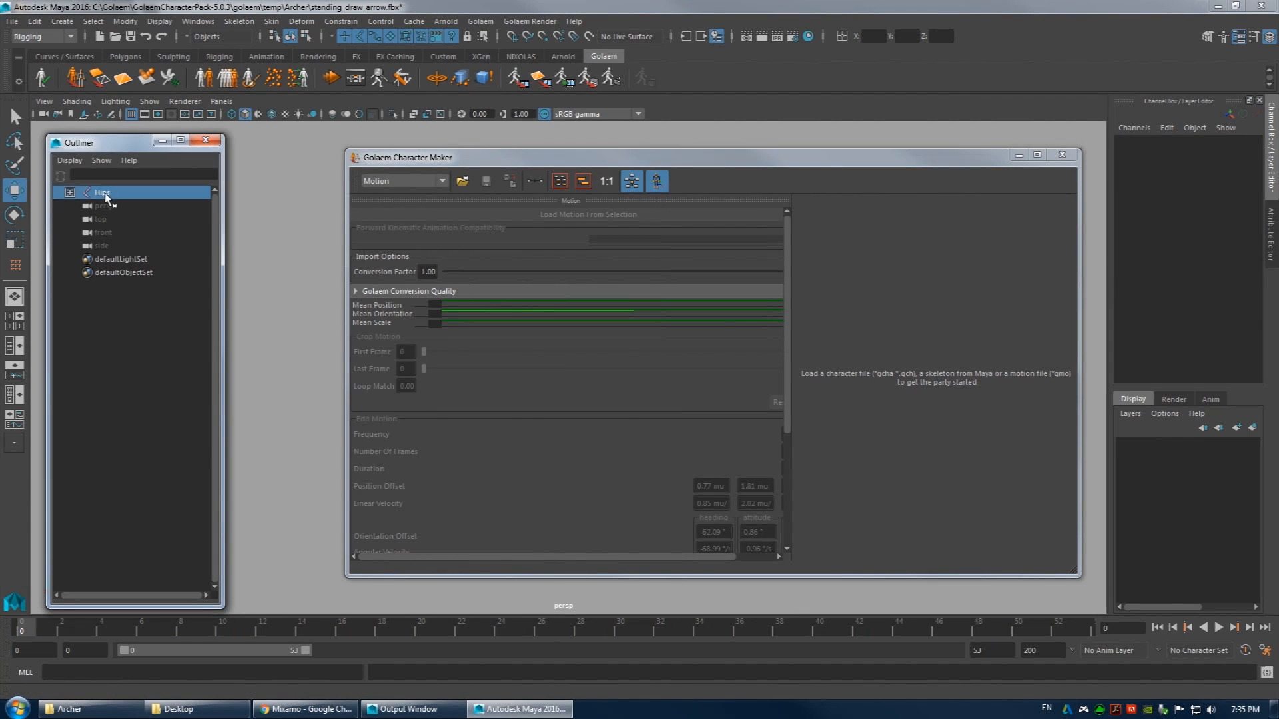
# - Set the Character Maker to Character mode and load the mixamo.gcha character file
pyautogui.click(389, 181)
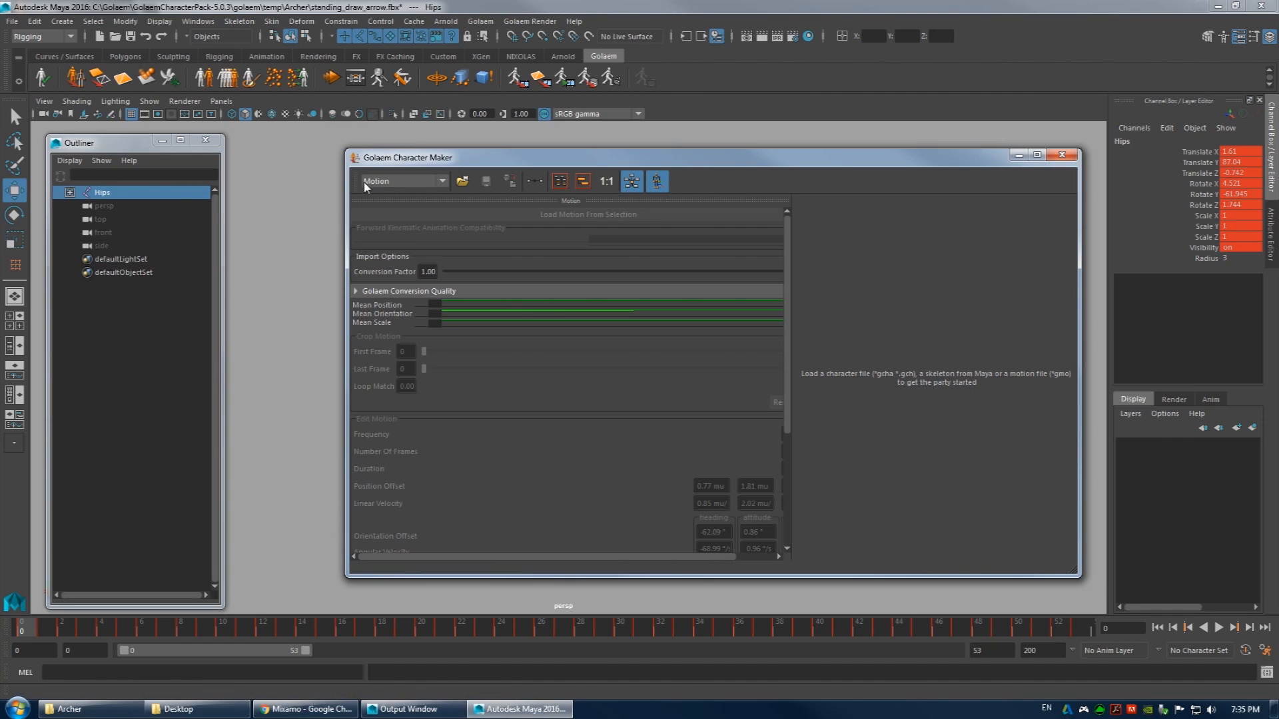
pyautogui.click(400, 182)
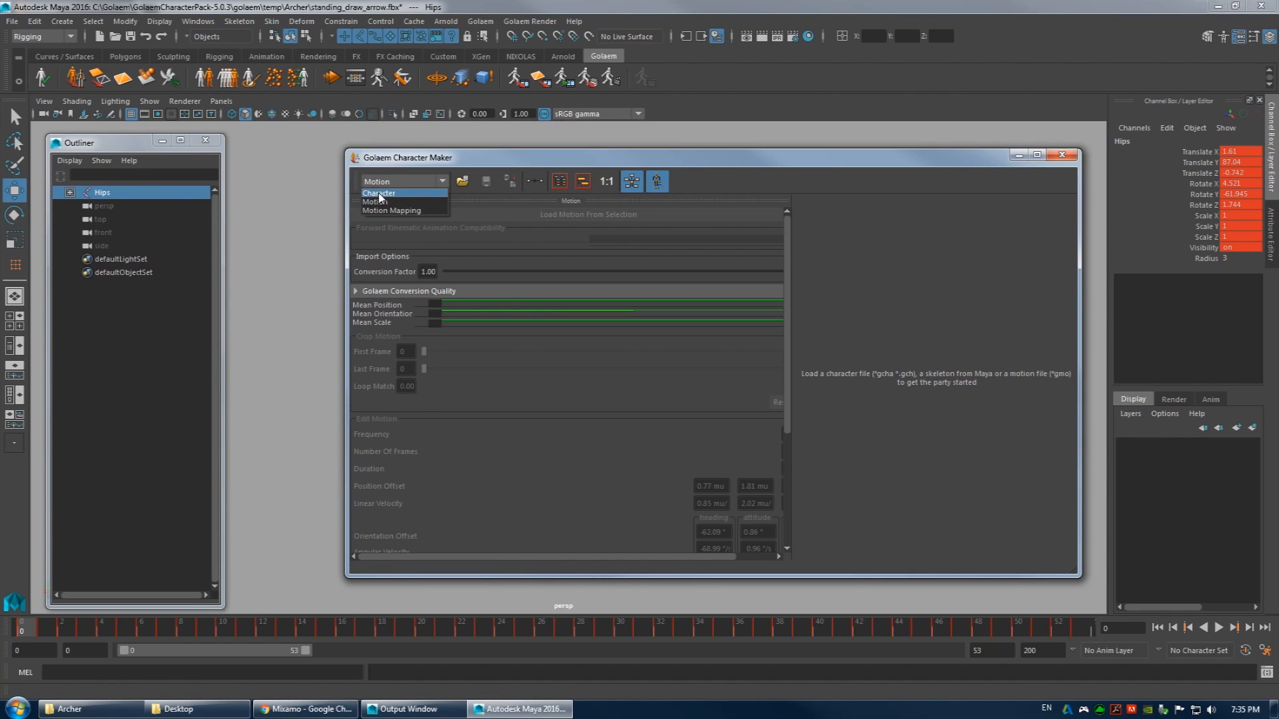
pyautogui.click(386, 193)
pyautogui.doubleClick(497, 161)
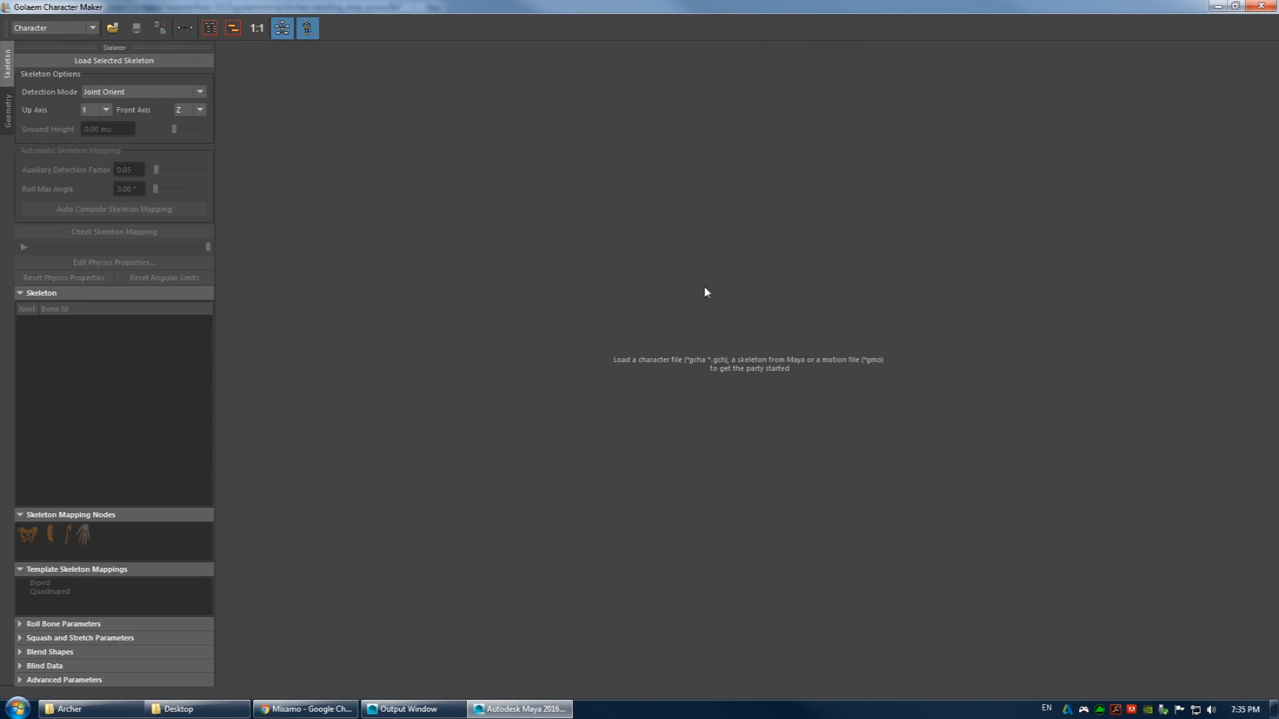
pyautogui.moveTo(266, 7); pyautogui.dragTo(483, 71)
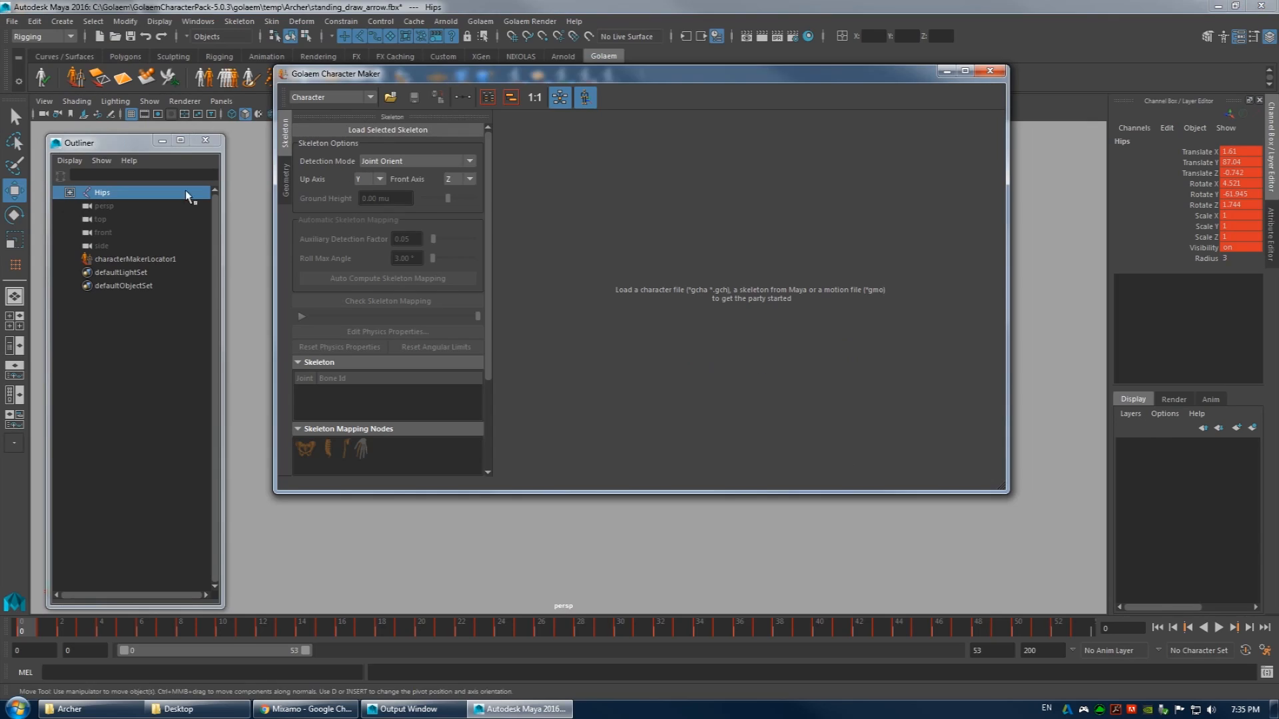
pyautogui.click(389, 98)
pyautogui.click(558, 313)
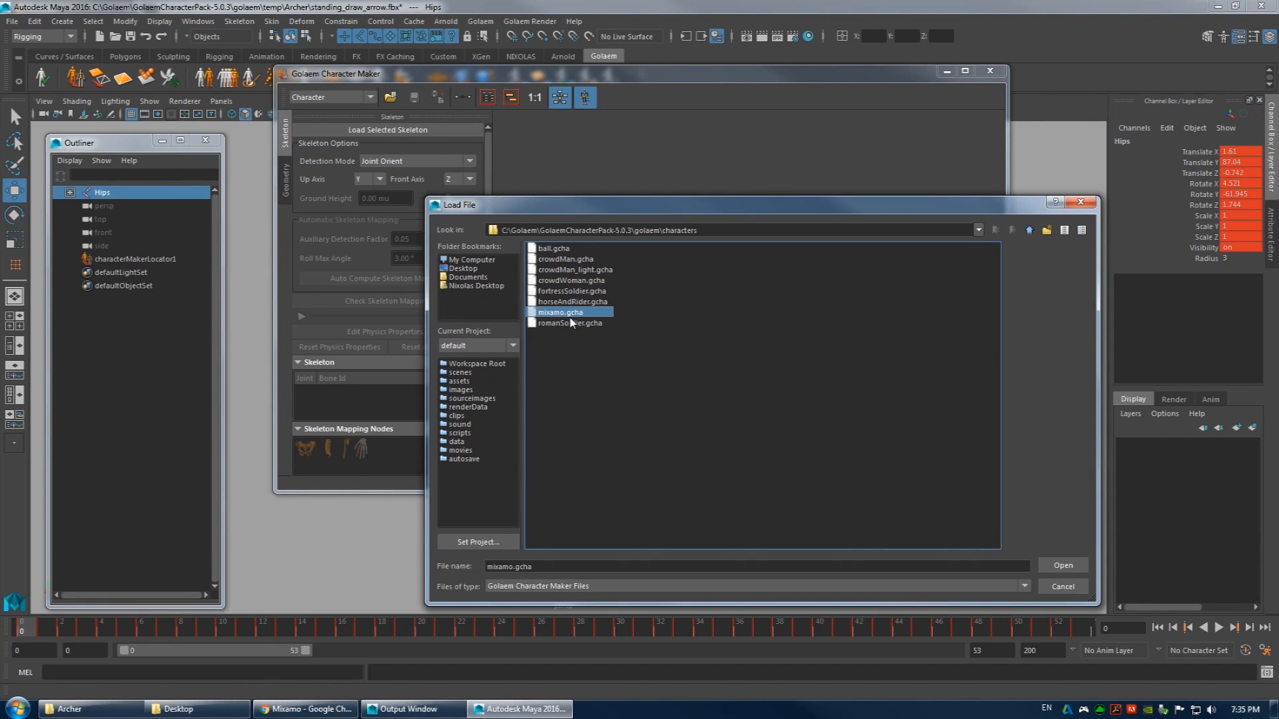
pyautogui.doubleClick(577, 319)
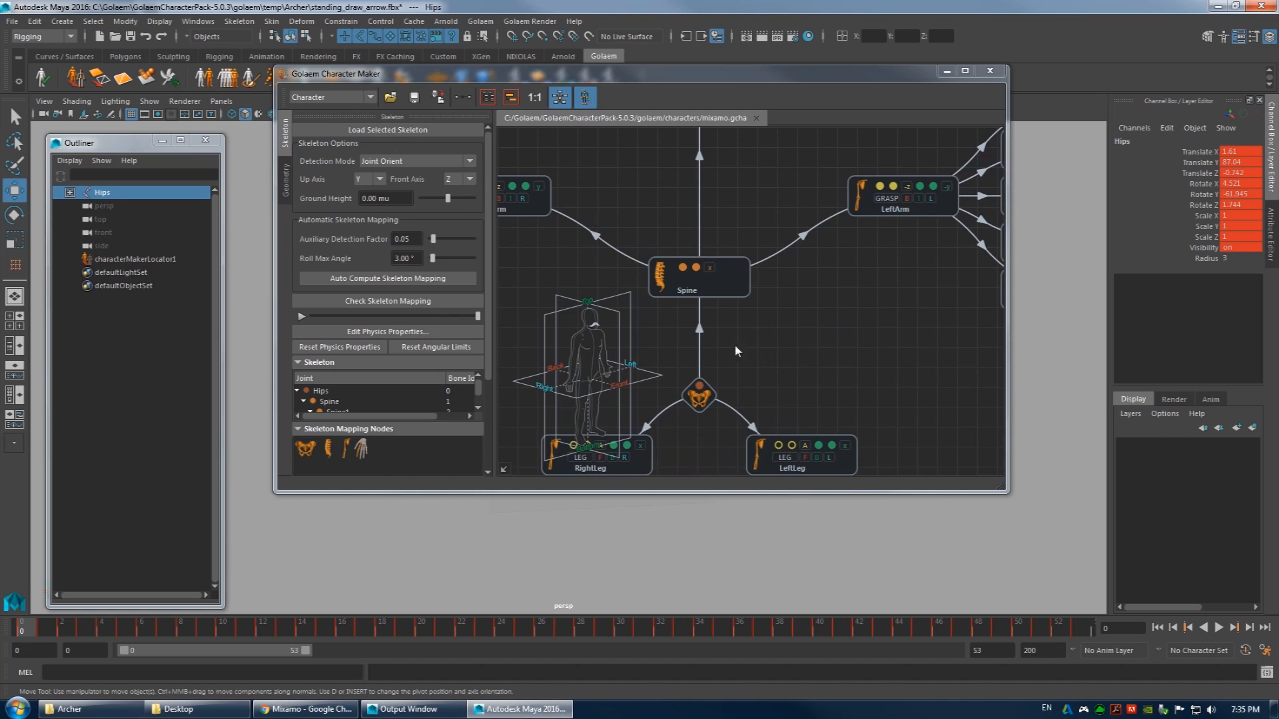
# - Switch the Character Maker to Motion mode and load the motion from the selected Hips skeleton
pyautogui.moveTo(665, 84); pyautogui.dragTo(1134, 301)
pyautogui.keyDown('alt'); pyautogui.moveTo(587, 280); pyautogui.dragTo(619, 313); pyautogui.keyUp('alt')
pyautogui.moveTo(867, 291); pyautogui.dragTo(313, 118)
pyautogui.click(259, 145)
pyautogui.click(100, 207)
pyautogui.click(116, 194)
pyautogui.click(393, 176)
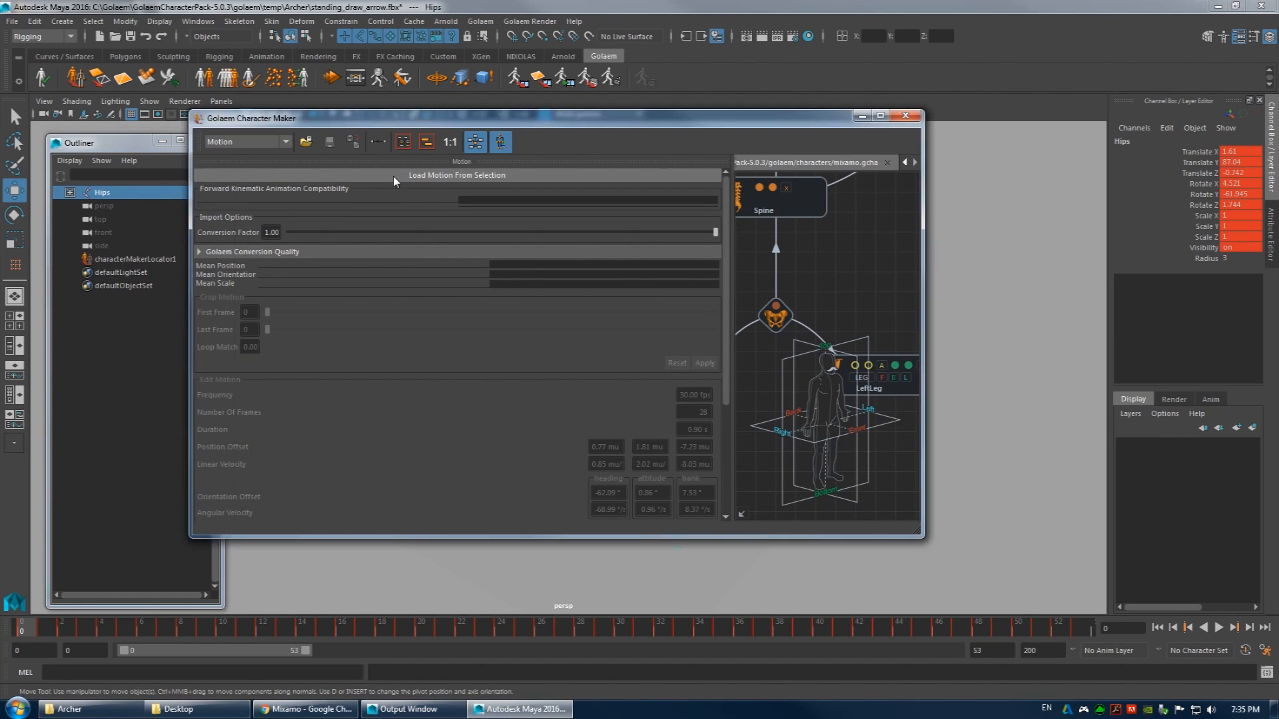
# - Minimize the Character Maker and play the animation to compare the converted motion preview with the skeleton
pyautogui.click(861, 117)
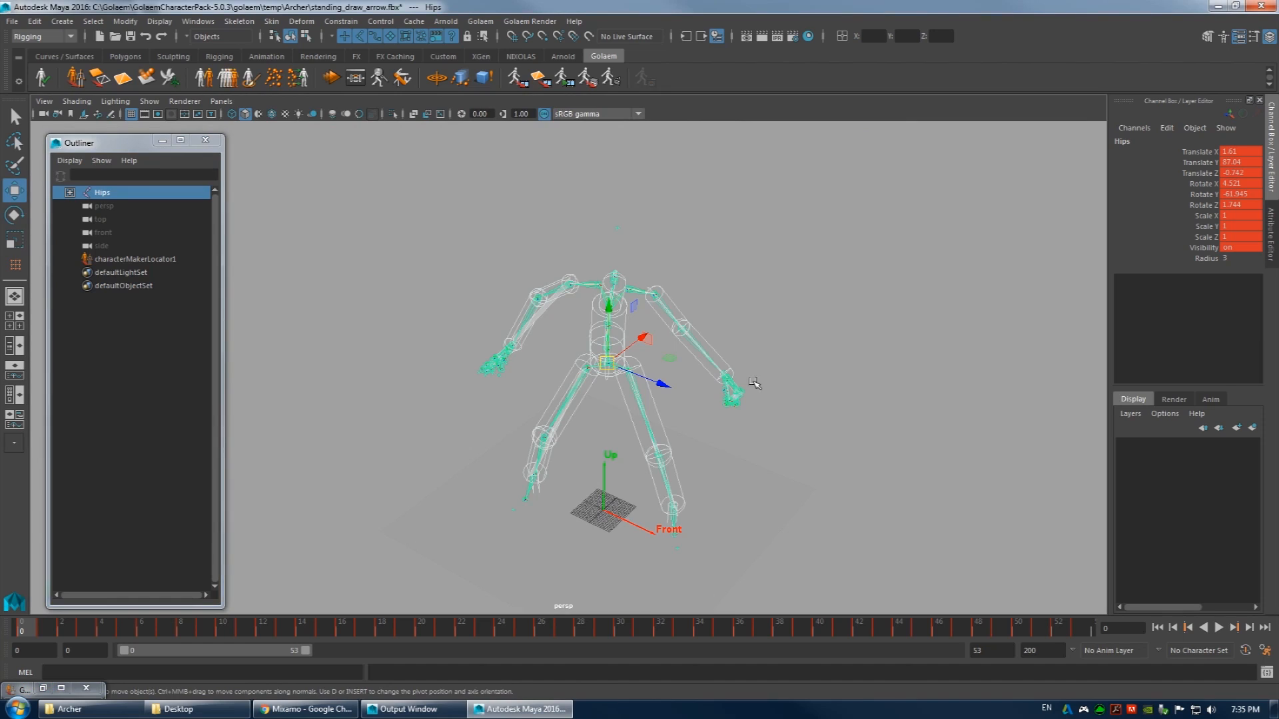
pyautogui.click(1220, 630)
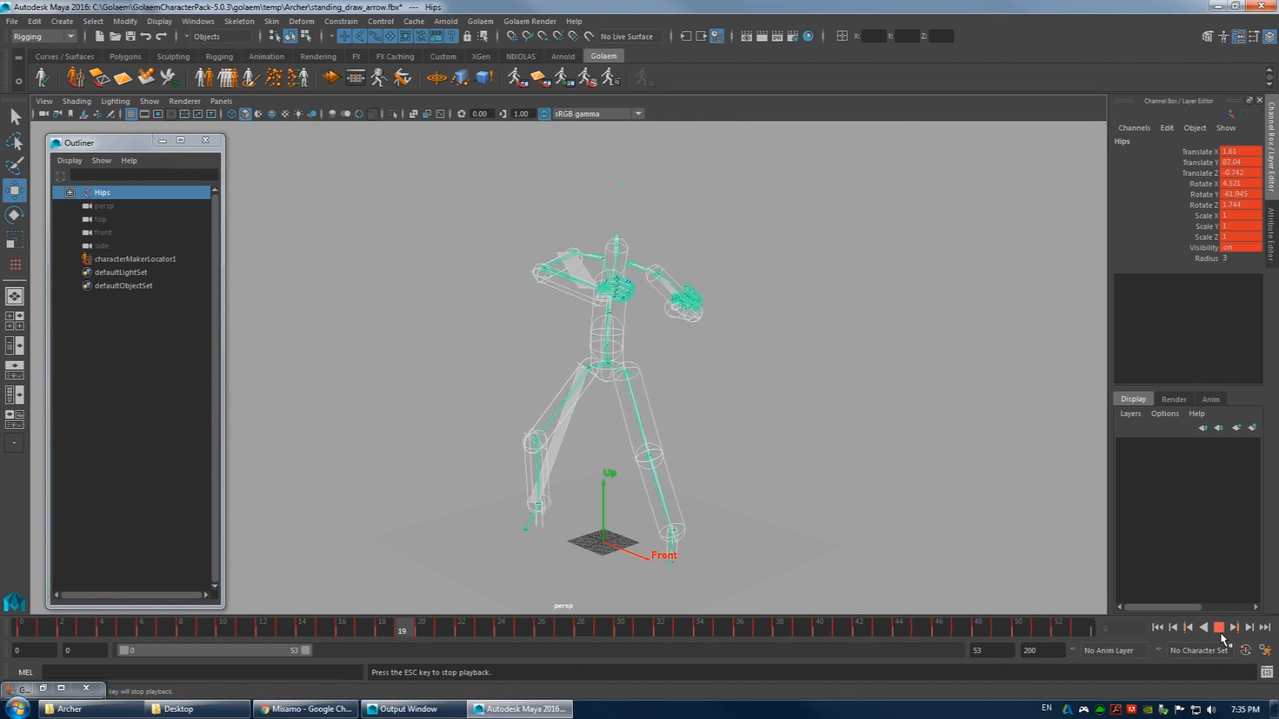
pyautogui.click(1219, 631)
pyautogui.moveTo(693, 621)
pyautogui.mouseDown()
pyautogui.moveTo(391, 598)
pyautogui.moveTo(706, 624)
pyautogui.mouseUp()
pyautogui.click(1218, 627)
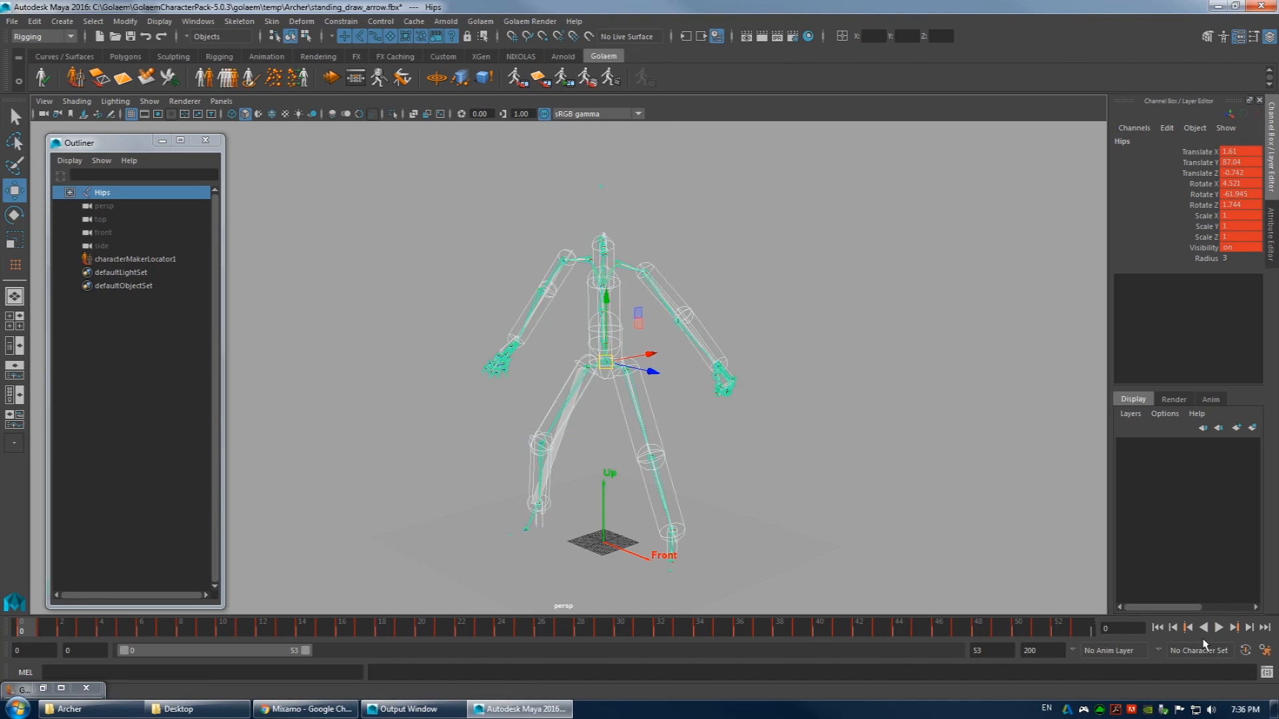
pyautogui.click(1220, 629)
pyautogui.click(1219, 629)
# - Restore the Character Maker, save the motion as archer_shoots_arrow in the motions/Archer folder, and close it
pyautogui.click(43, 688)
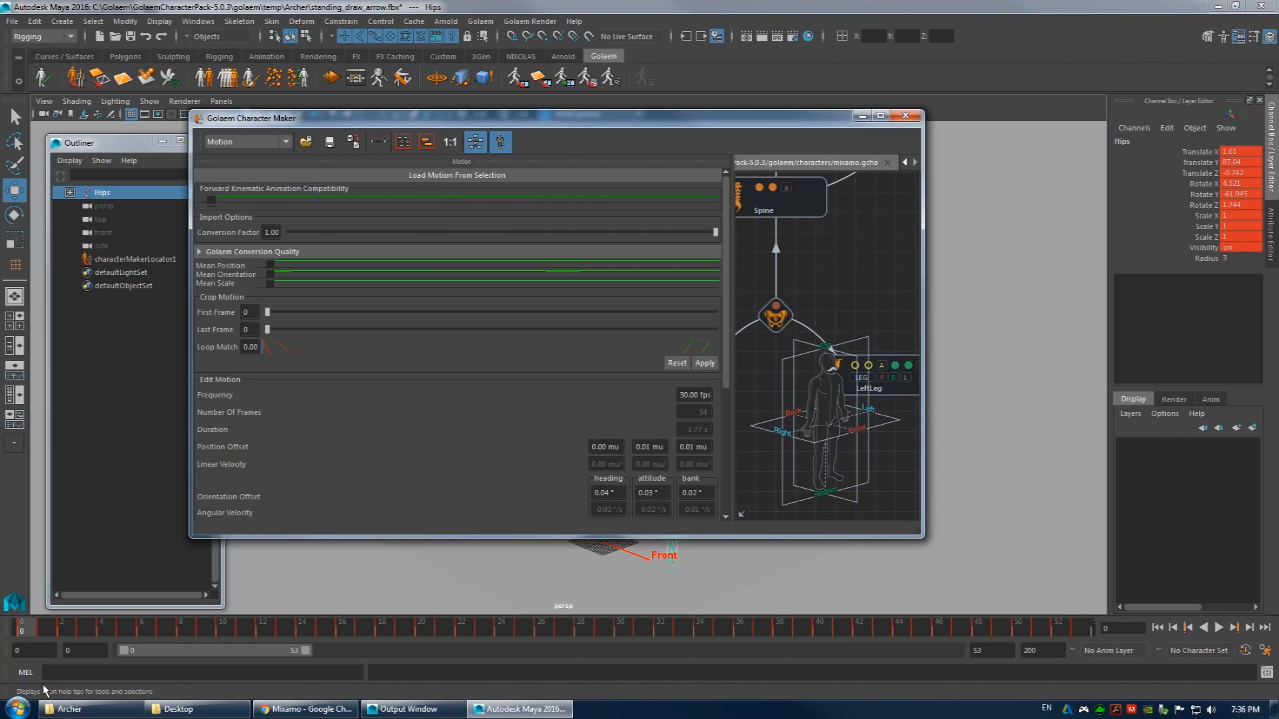
pyautogui.scroll(-5, 589, 374)
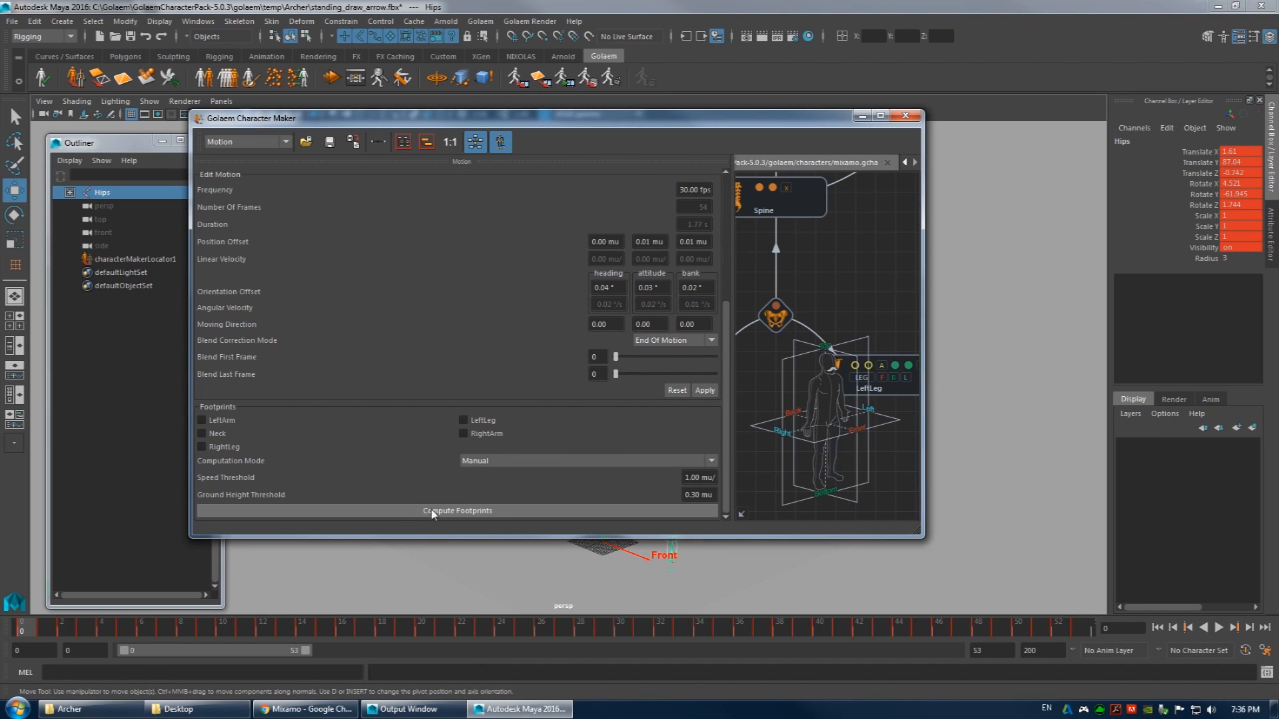
pyautogui.click(353, 141)
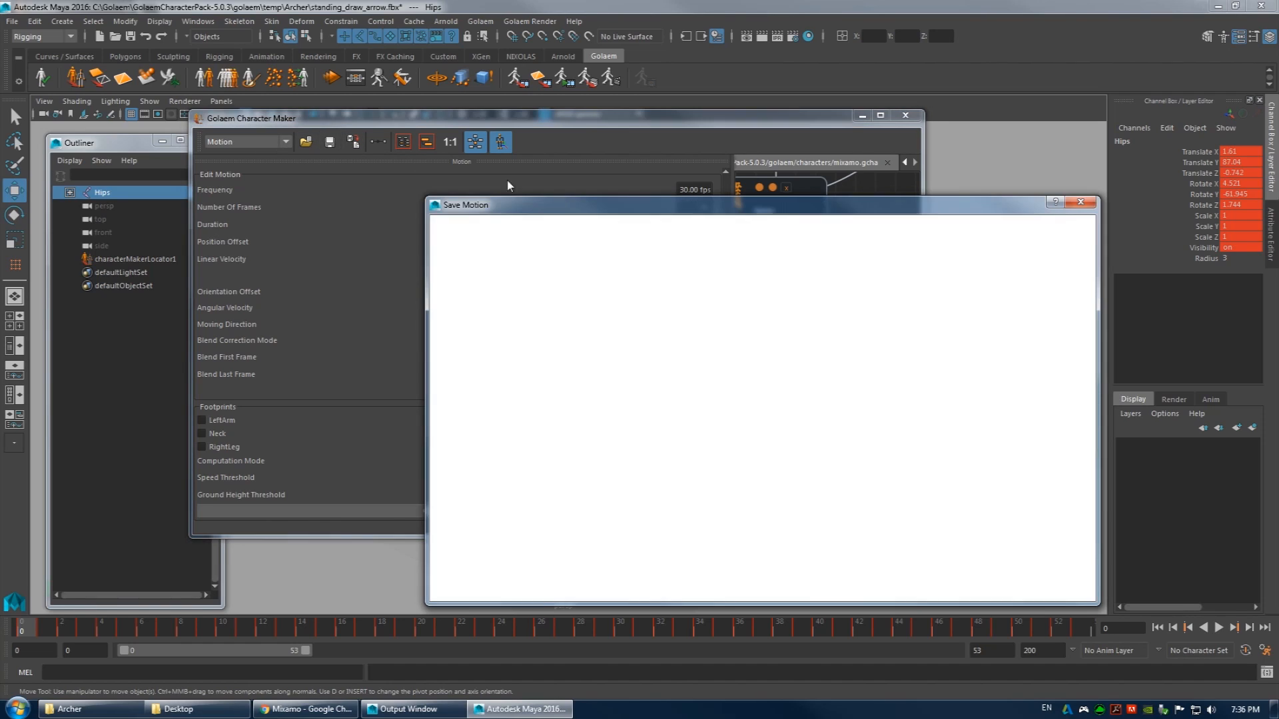
pyautogui.click(563, 250)
pyautogui.click(533, 567)
pyautogui.moveTo(515, 573); pyautogui.dragTo(966, 603)
pyautogui.press('BackSpace')
pyautogui.write('_shoots_arrow')
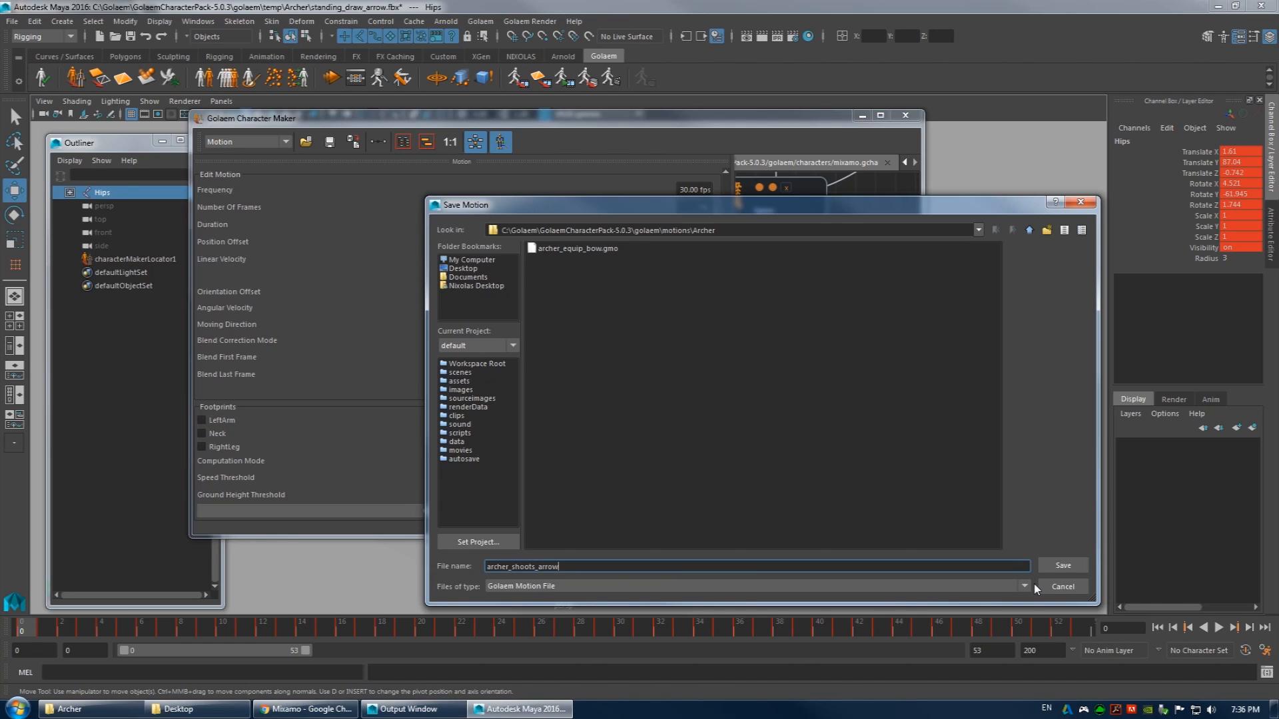
pyautogui.press('Return')
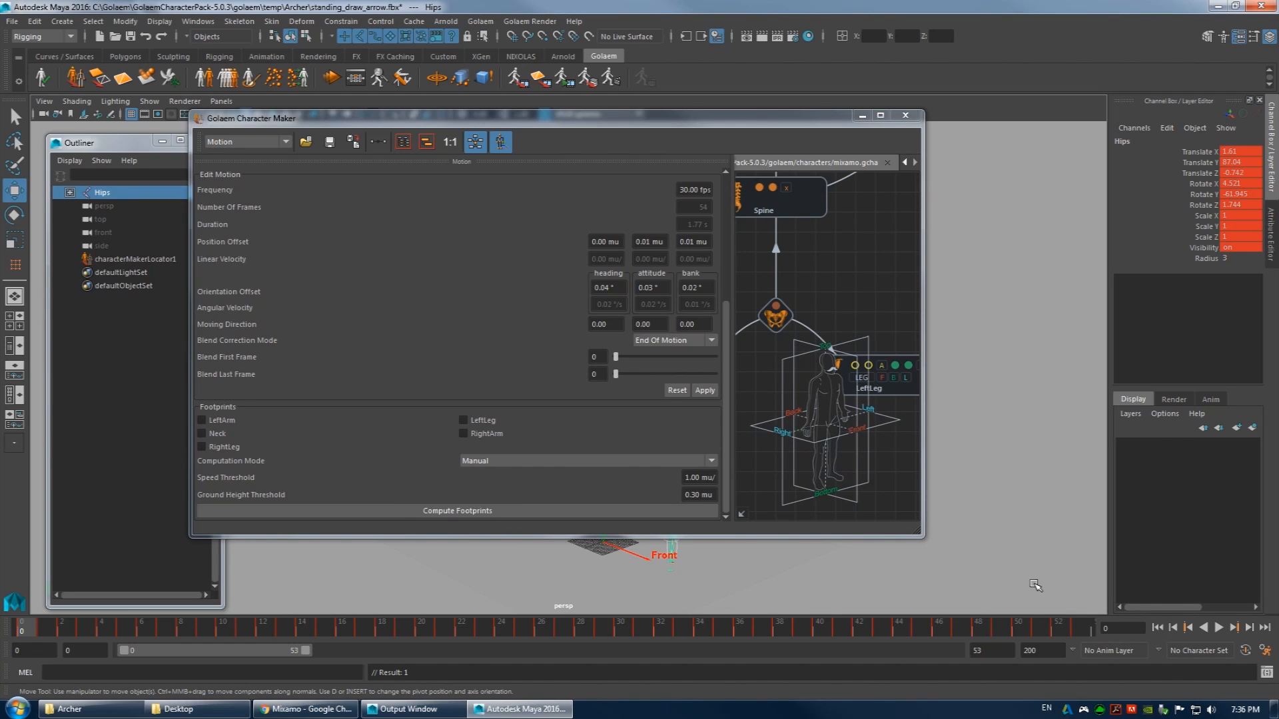
pyautogui.click(904, 115)
# - Switch to File Explorer and check the saved archer motion files in the motions/Archer folder
pyautogui.click(70, 709)
pyautogui.press('BackSpace')
pyautogui.press('BackSpace')
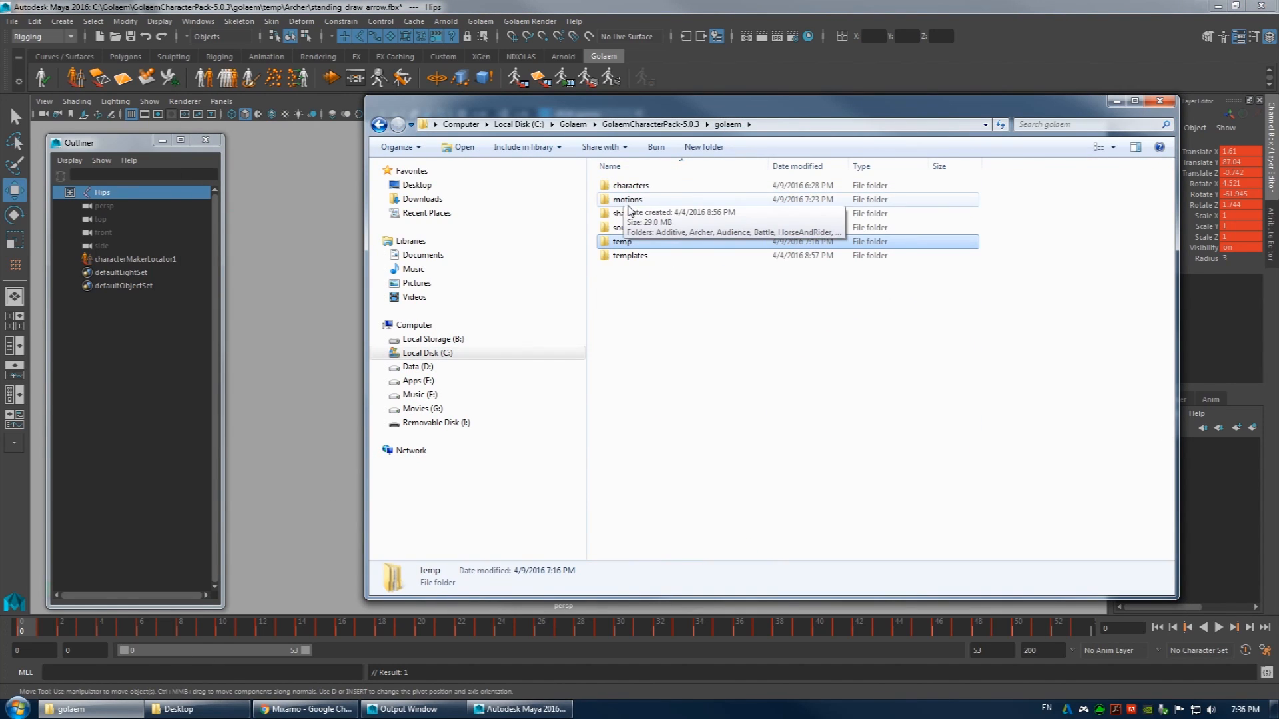
pyautogui.doubleClick(628, 202)
pyautogui.doubleClick(620, 201)
pyautogui.moveTo(721, 246); pyautogui.dragTo(647, 222)
pyautogui.click(651, 188)
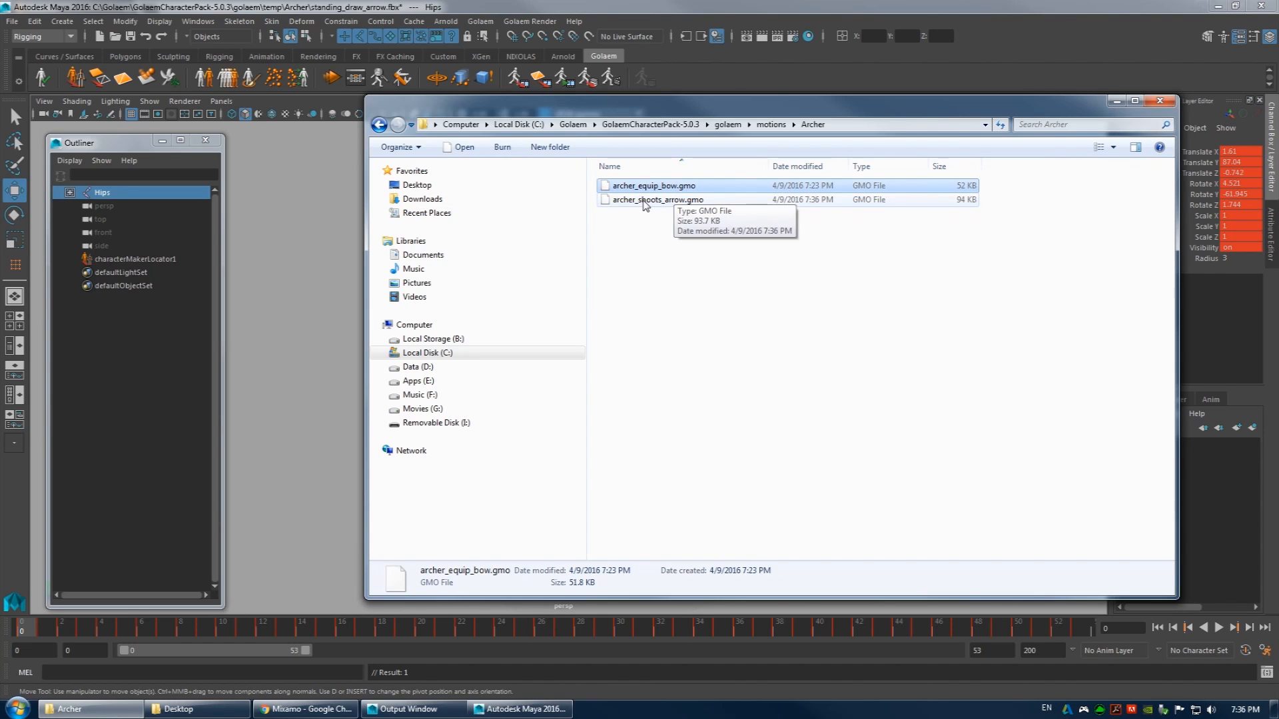
pyautogui.click(642, 202)
pyautogui.click(688, 227)
# - Switch back to Maya and start a new empty scene
pyautogui.click(409, 7)
pyautogui.click(12, 21)
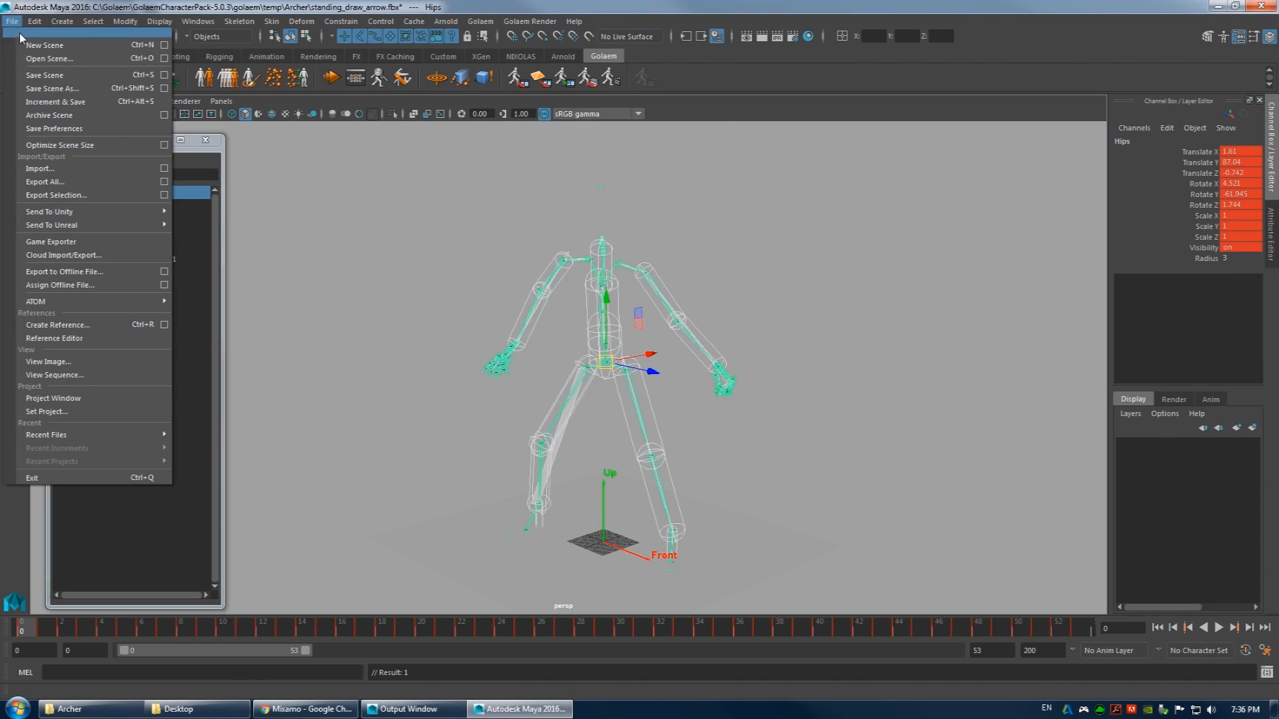
pyautogui.click(44, 44)
pyautogui.click(650, 364)
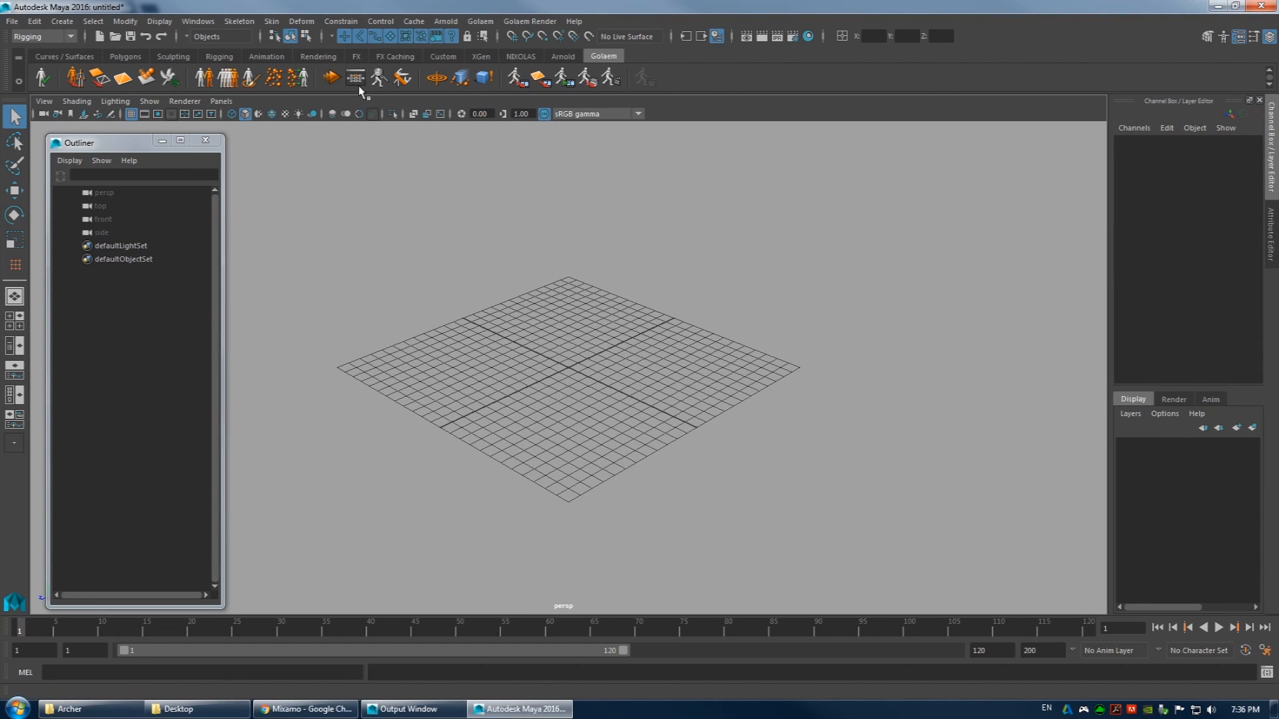
# - Create a Golaem terrain and an entity type in the empty scene
pyautogui.keyDown('alt'); pyautogui.moveTo(455, 254); pyautogui.dragTo(523, 293); pyautogui.keyUp('alt')
pyautogui.keyDown('alt'); pyautogui.moveTo(662, 262); pyautogui.dragTo(620, 270); pyautogui.keyUp('alt')
pyautogui.keyDown('alt'); pyautogui.moveTo(646, 271); pyautogui.dragTo(533, 243, button='middle'); pyautogui.keyUp('alt')
pyautogui.click(1270, 173)
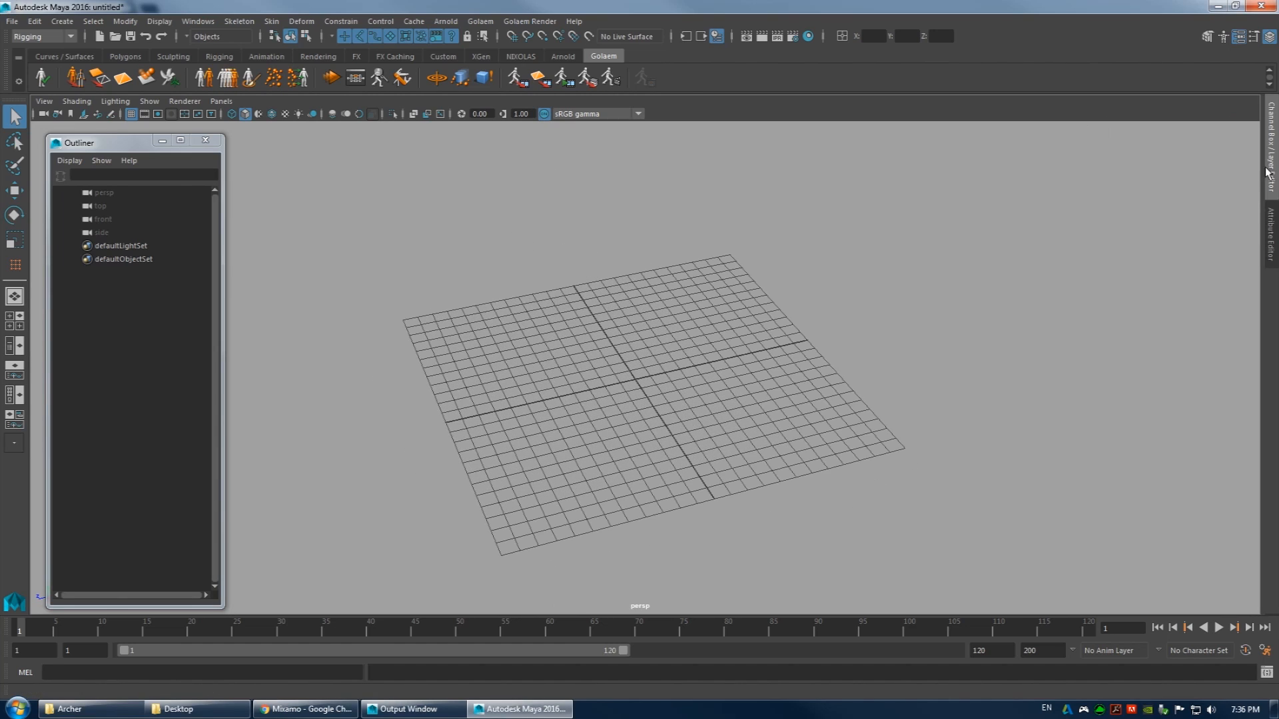
pyautogui.click(124, 78)
pyautogui.keyDown('alt'); pyautogui.moveTo(459, 303); pyautogui.dragTo(454, 314); pyautogui.keyUp('alt')
pyautogui.click(204, 78)
# - Assign the fortressSoldier.gcha character file from the characters folder to entityType1
pyautogui.click(108, 272)
pyautogui.click(1269, 174)
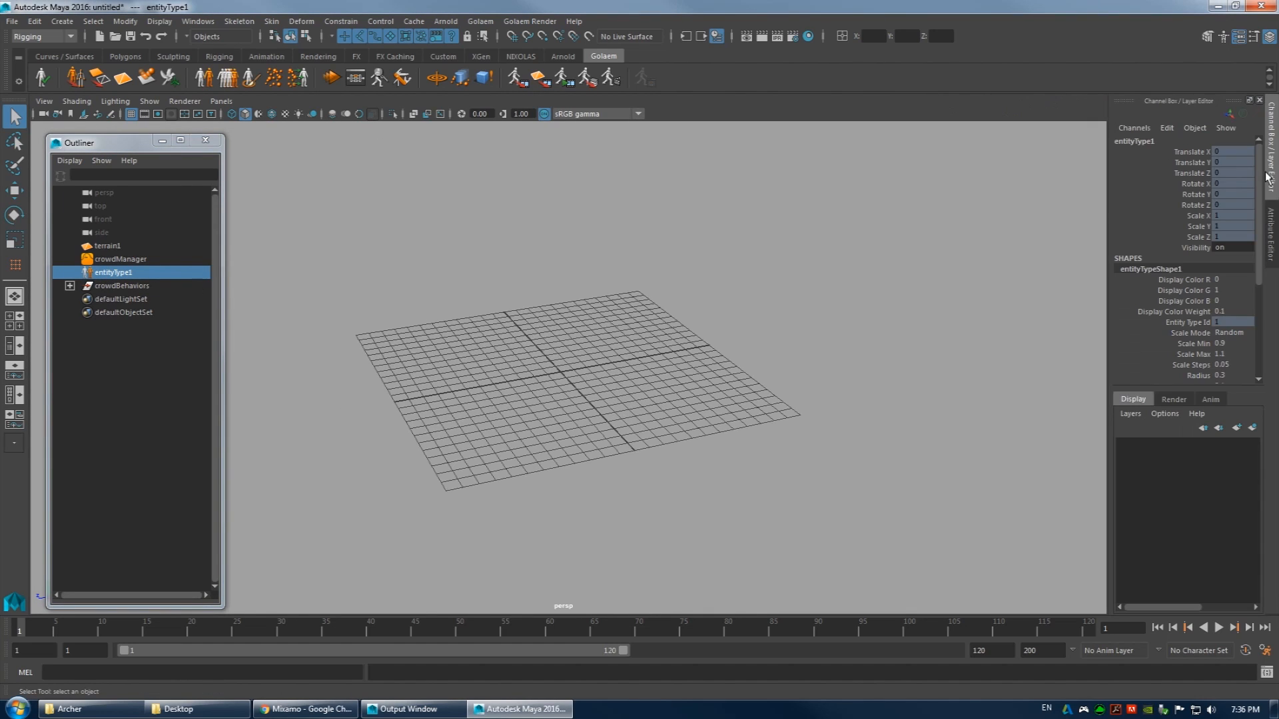
pyautogui.click(1271, 220)
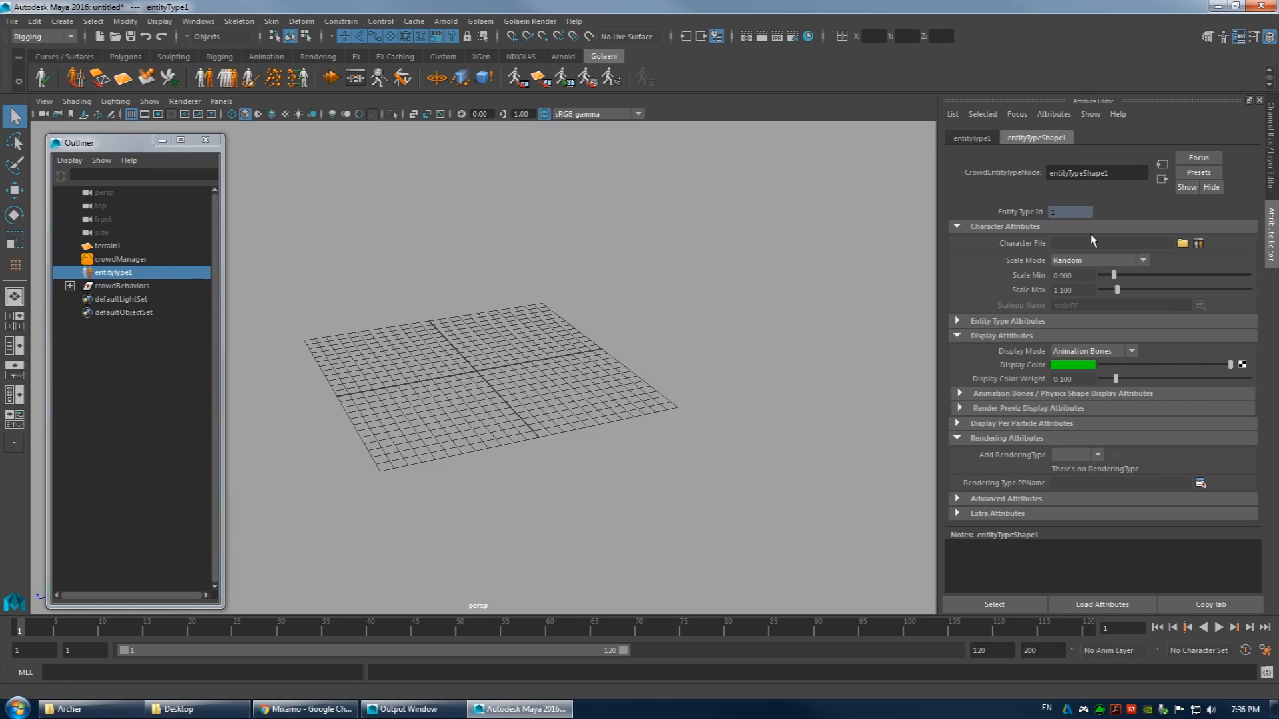
pyautogui.click(1182, 244)
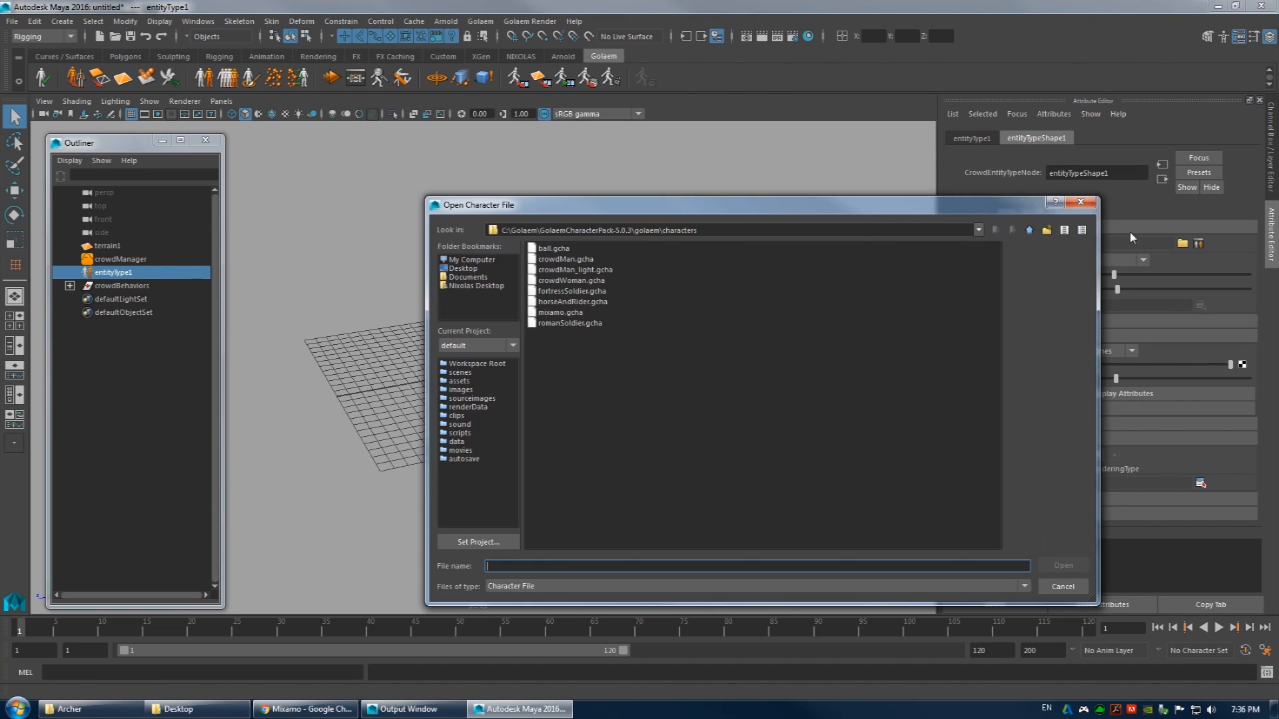
pyautogui.click(1030, 230)
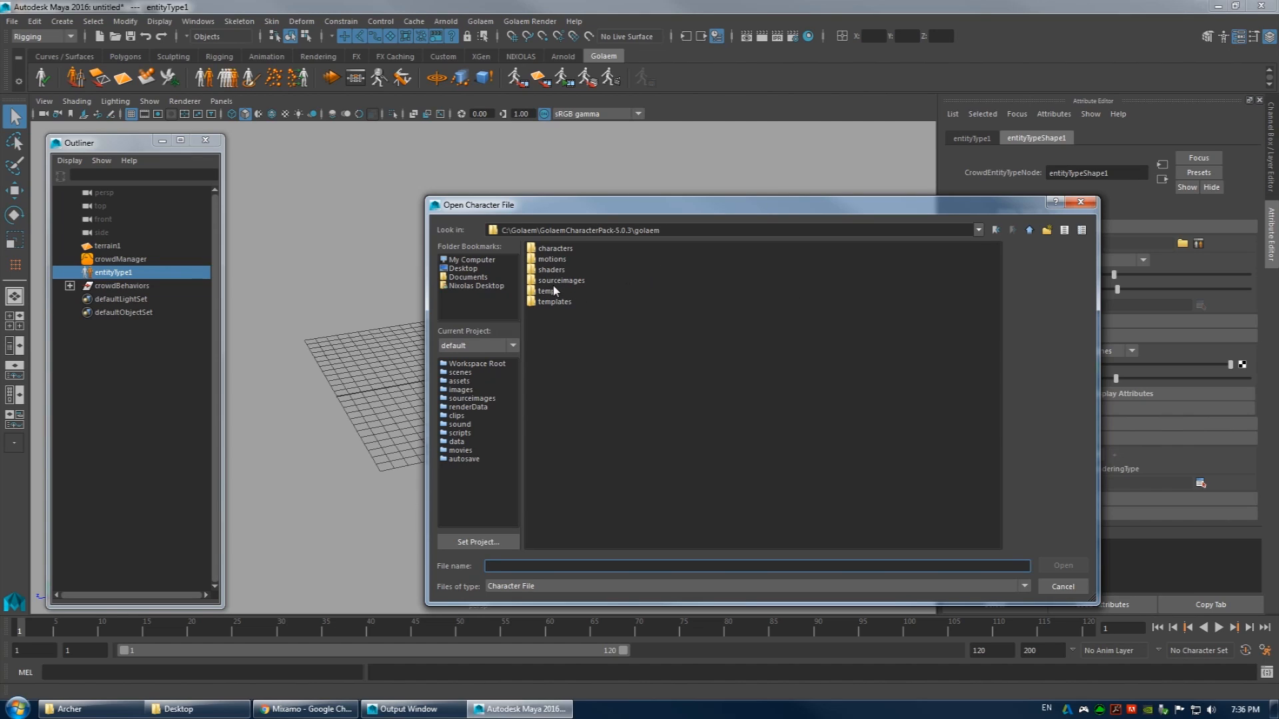
pyautogui.click(557, 248)
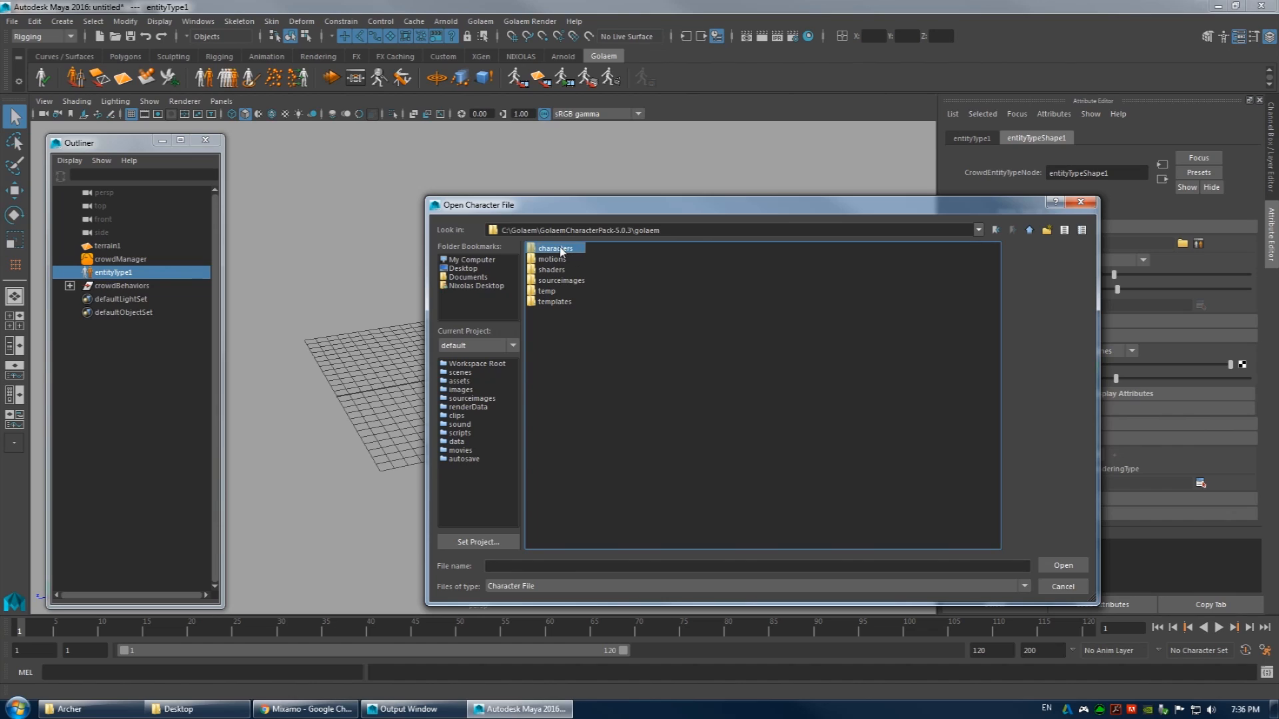
pyautogui.doubleClick(560, 250)
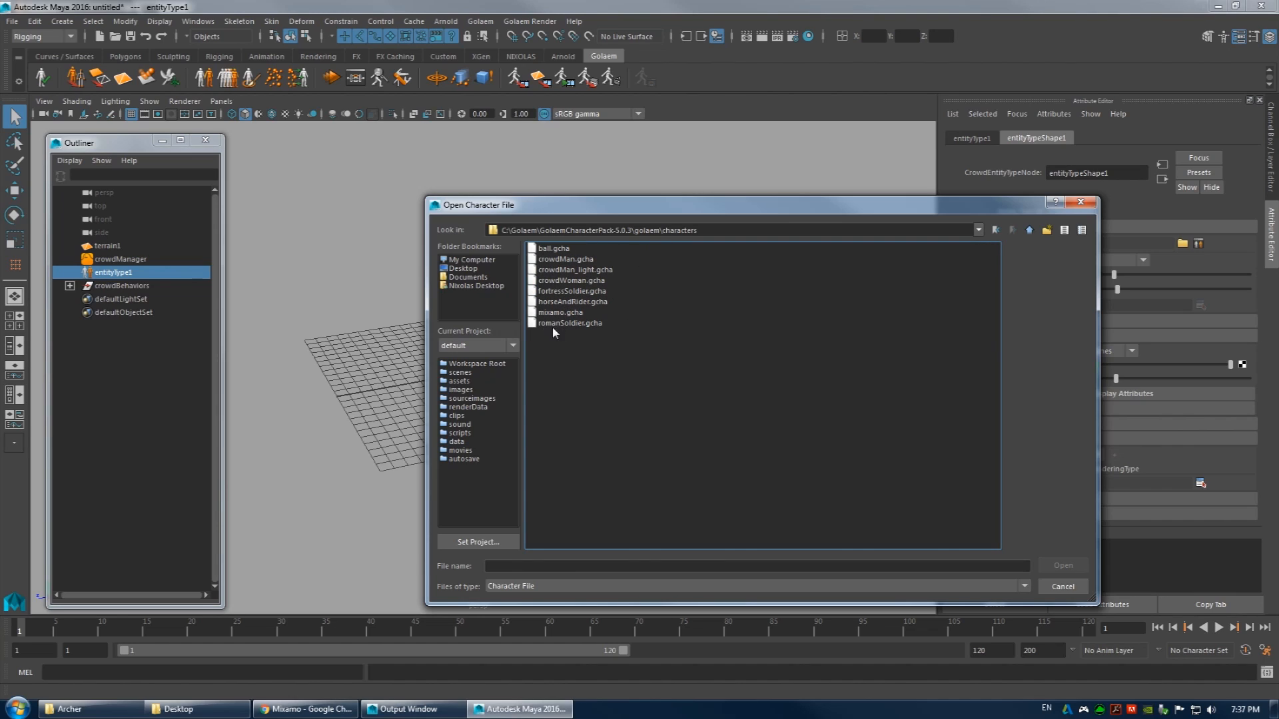
pyautogui.doubleClick(563, 291)
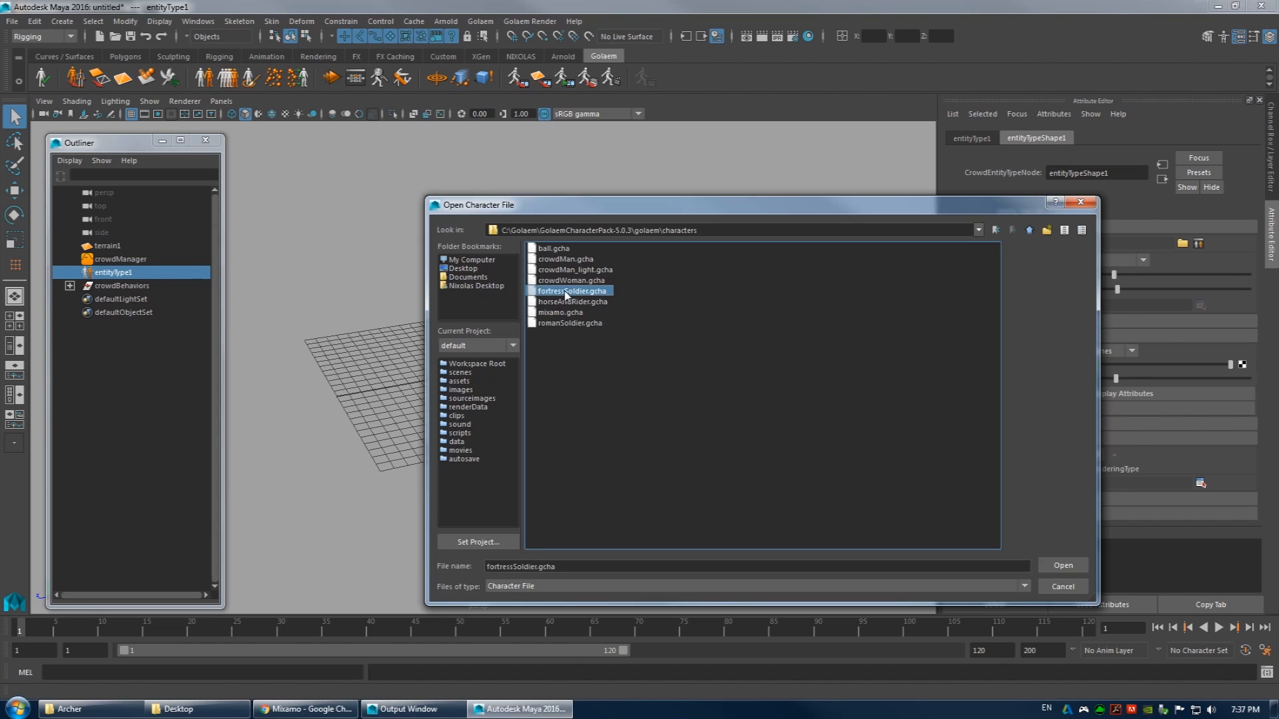
# - Review the rendering types available for the entity type and clear the selection
pyautogui.click(1084, 455)
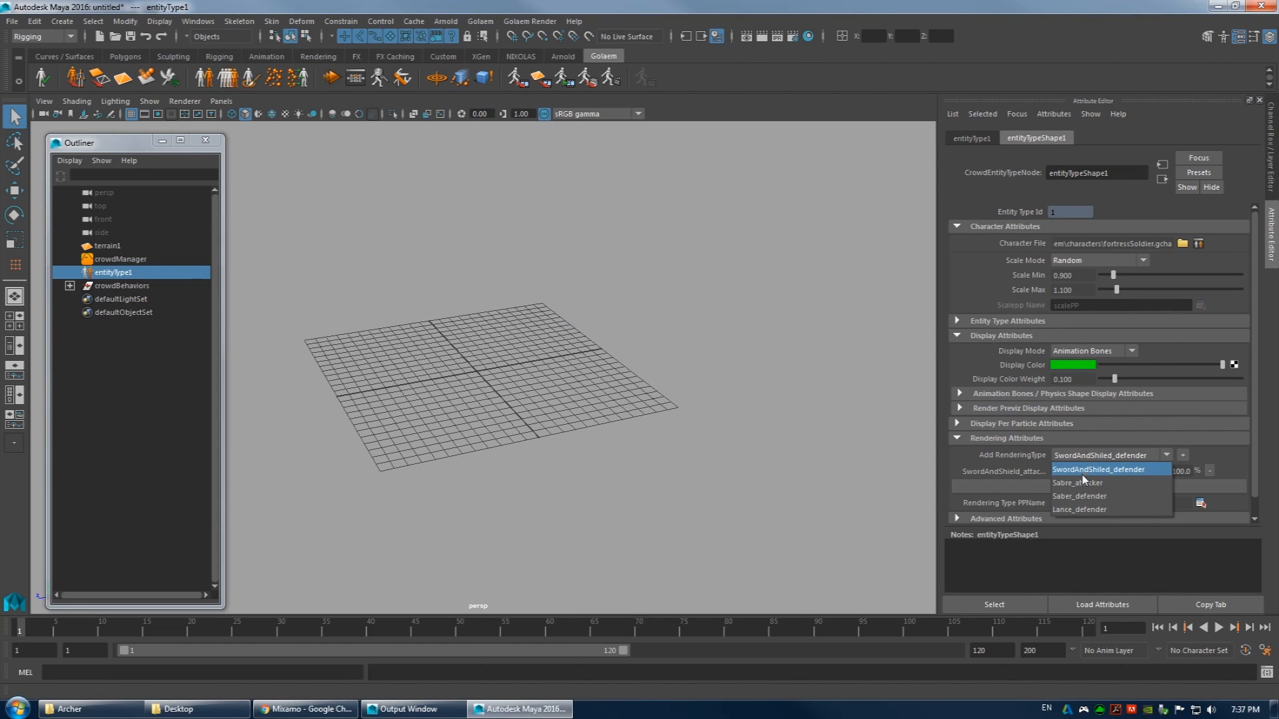
pyautogui.click(1081, 469)
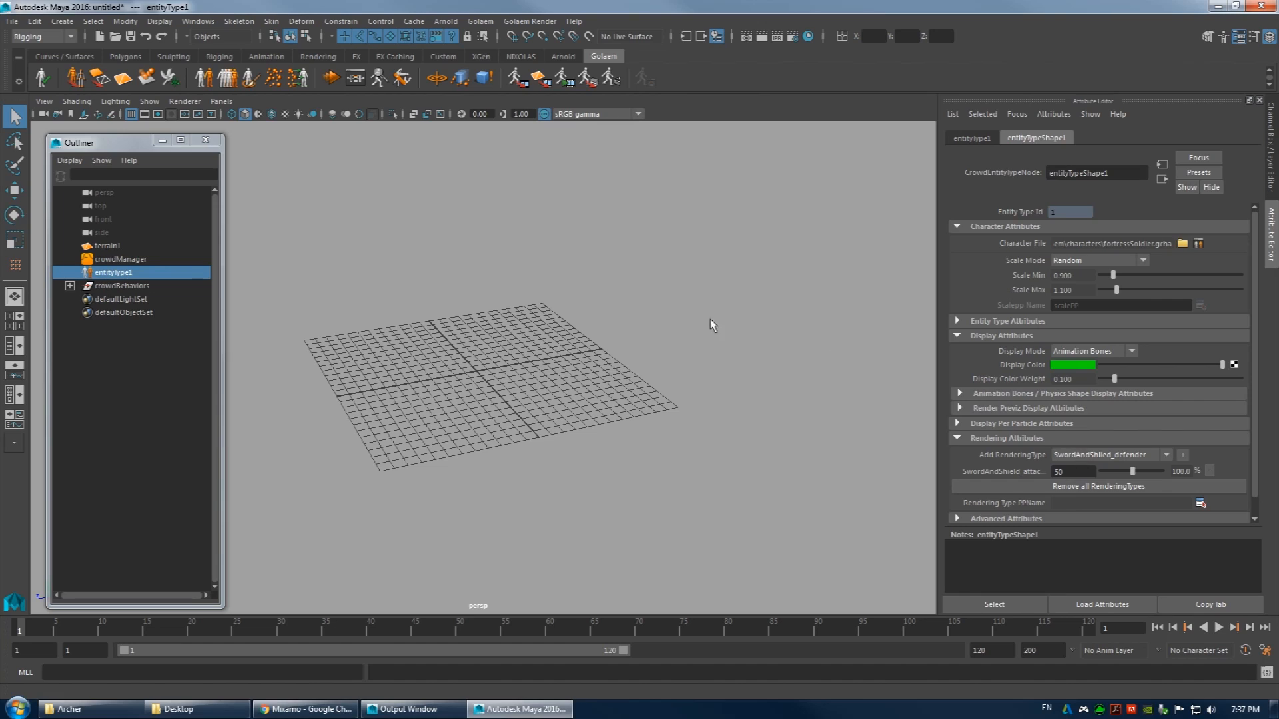
pyautogui.click(769, 337)
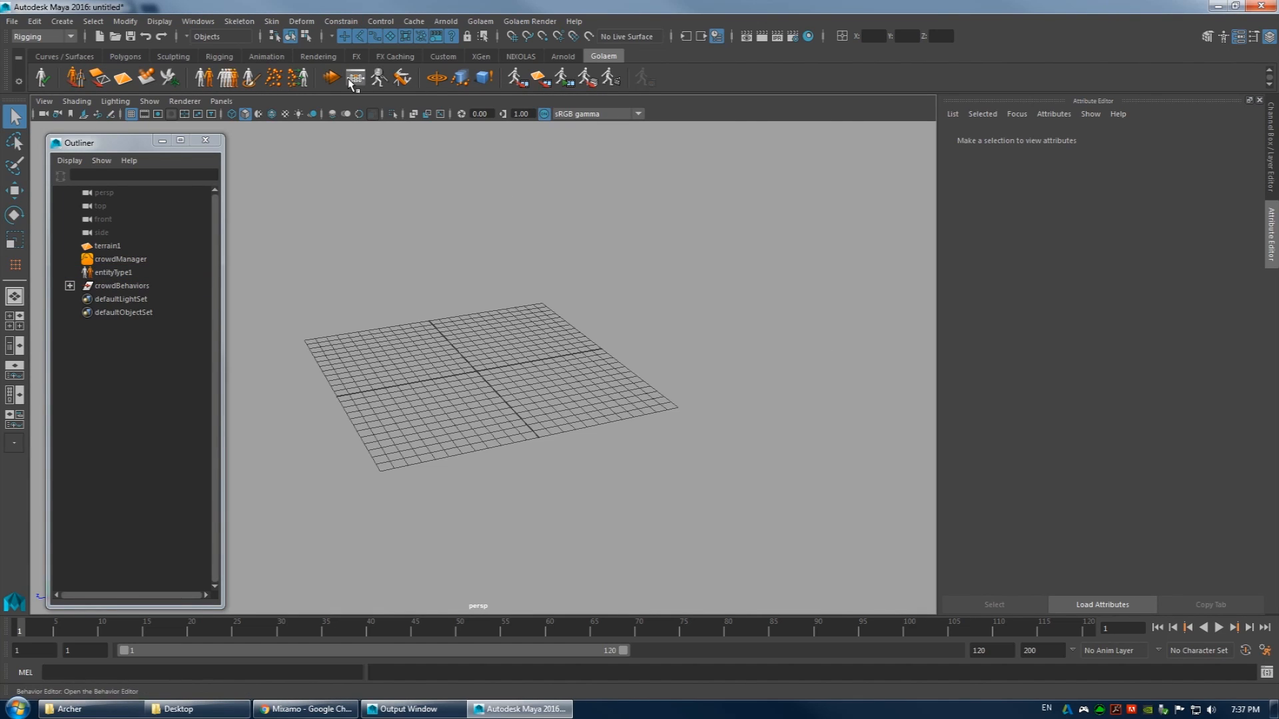
# - Open the Character Maker maximized, set it to Character mode and load fortressSoldier.gcha
pyautogui.click(78, 79)
pyautogui.doubleClick(461, 116)
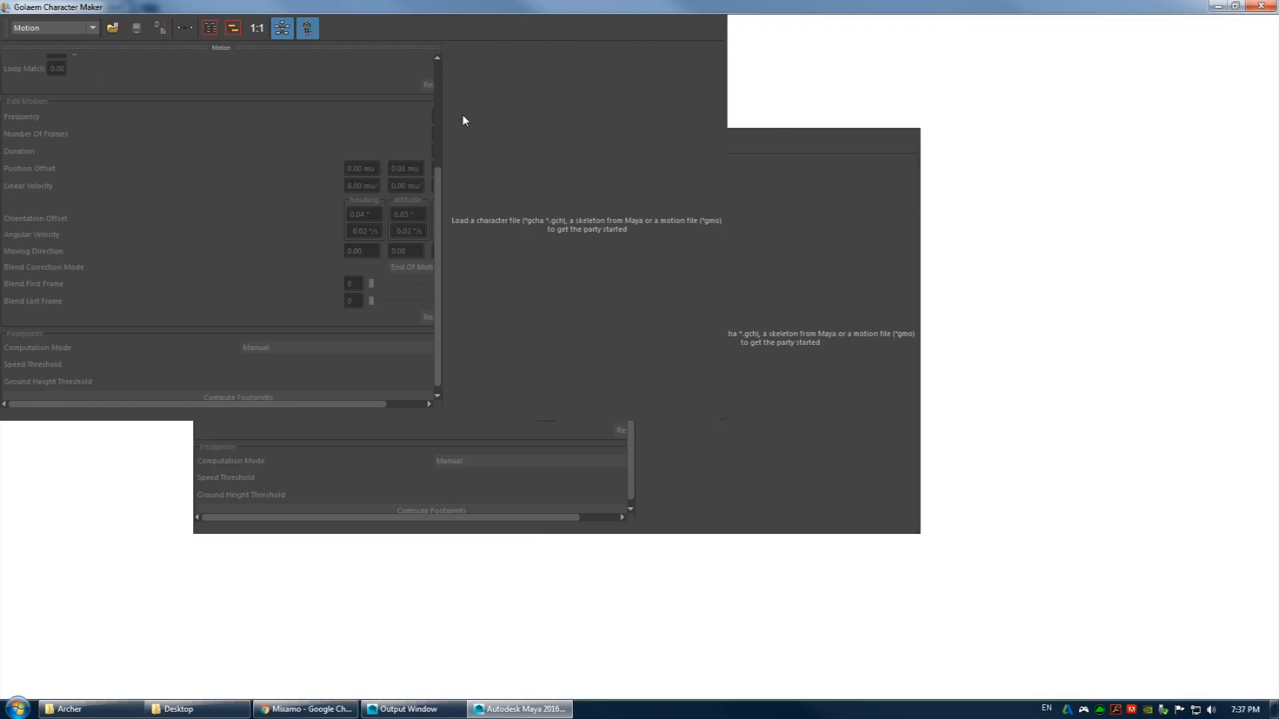
pyautogui.click(40, 28)
pyautogui.click(30, 40)
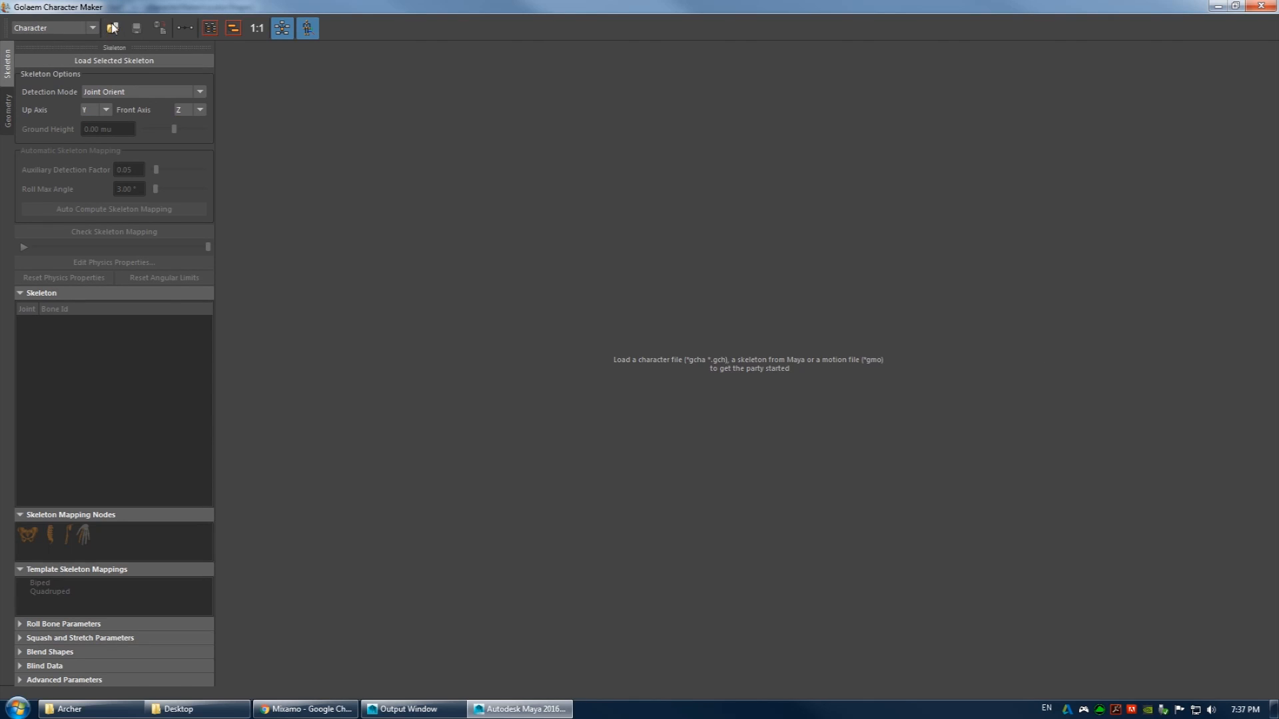
pyautogui.click(113, 28)
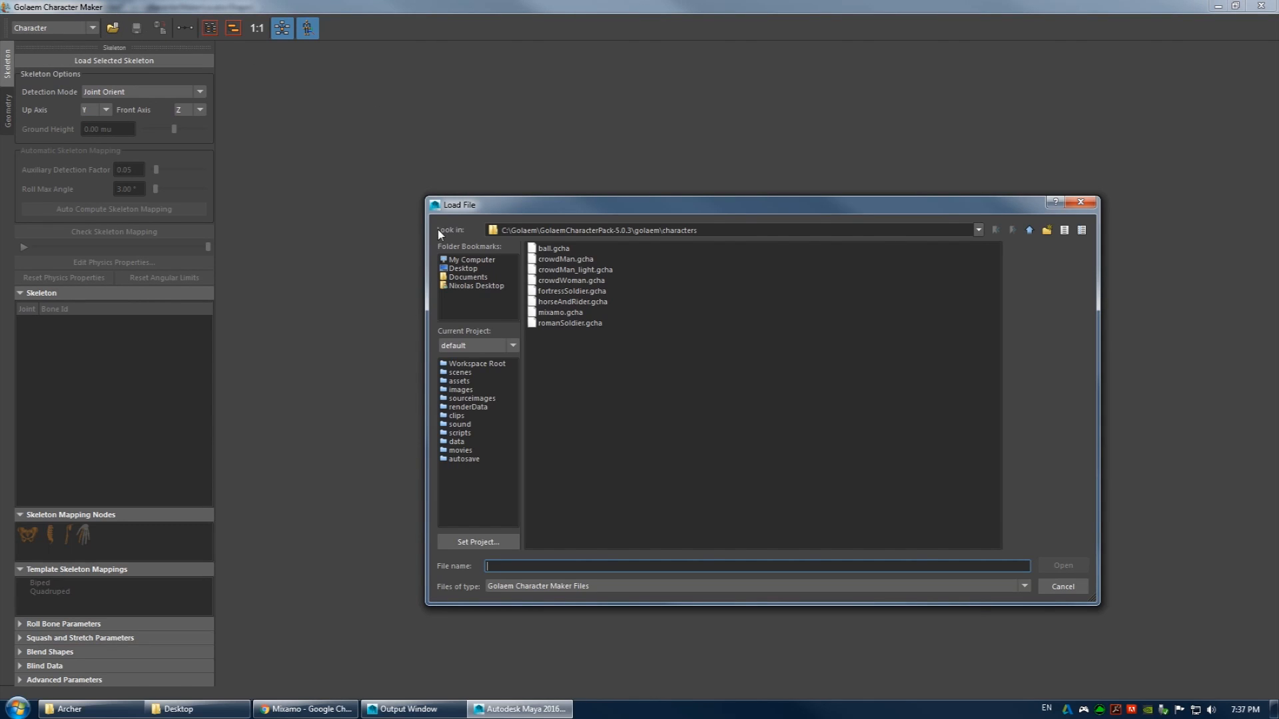
pyautogui.doubleClick(559, 291)
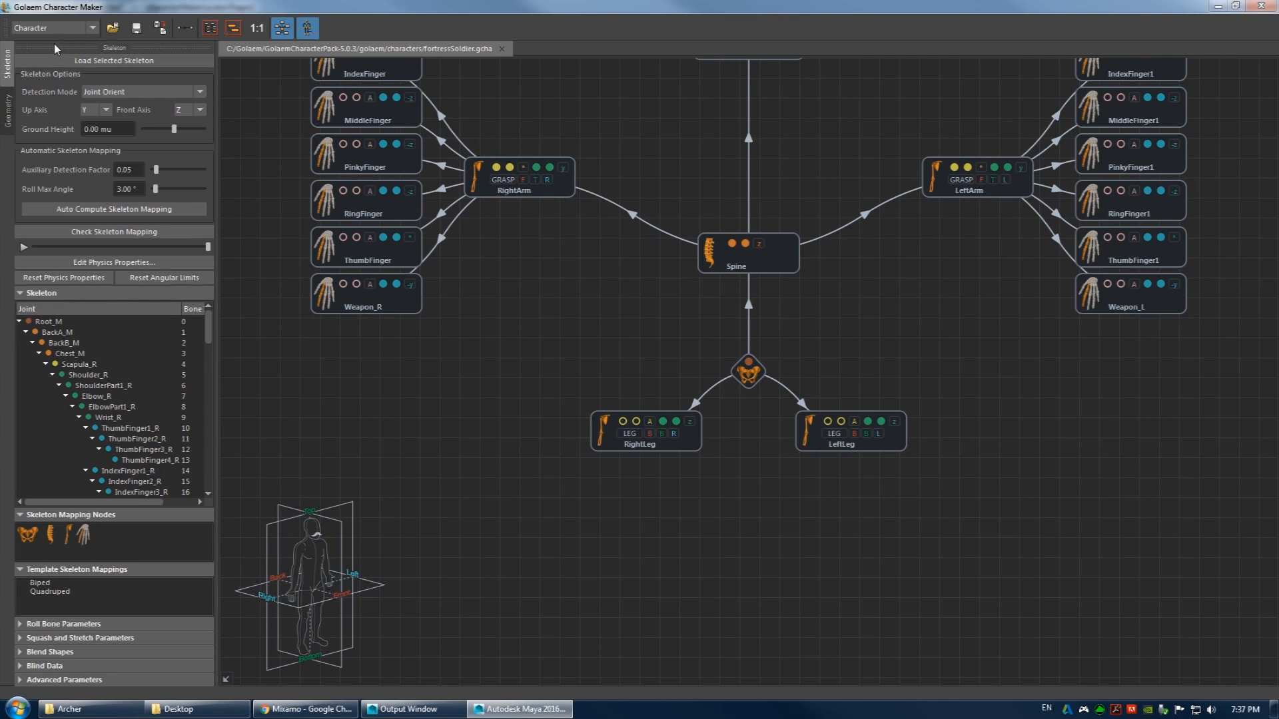
# - Show the character's geometry settings, widen the rendering types list and collapse every existing rendering type in it
pyautogui.click(8, 112)
pyautogui.moveTo(209, 161); pyautogui.dragTo(435, 163)
pyautogui.click(28, 179)
pyautogui.click(28, 187)
pyautogui.click(26, 190)
pyautogui.click(27, 190)
pyautogui.click(27, 196)
pyautogui.click(27, 204)
pyautogui.click(27, 214)
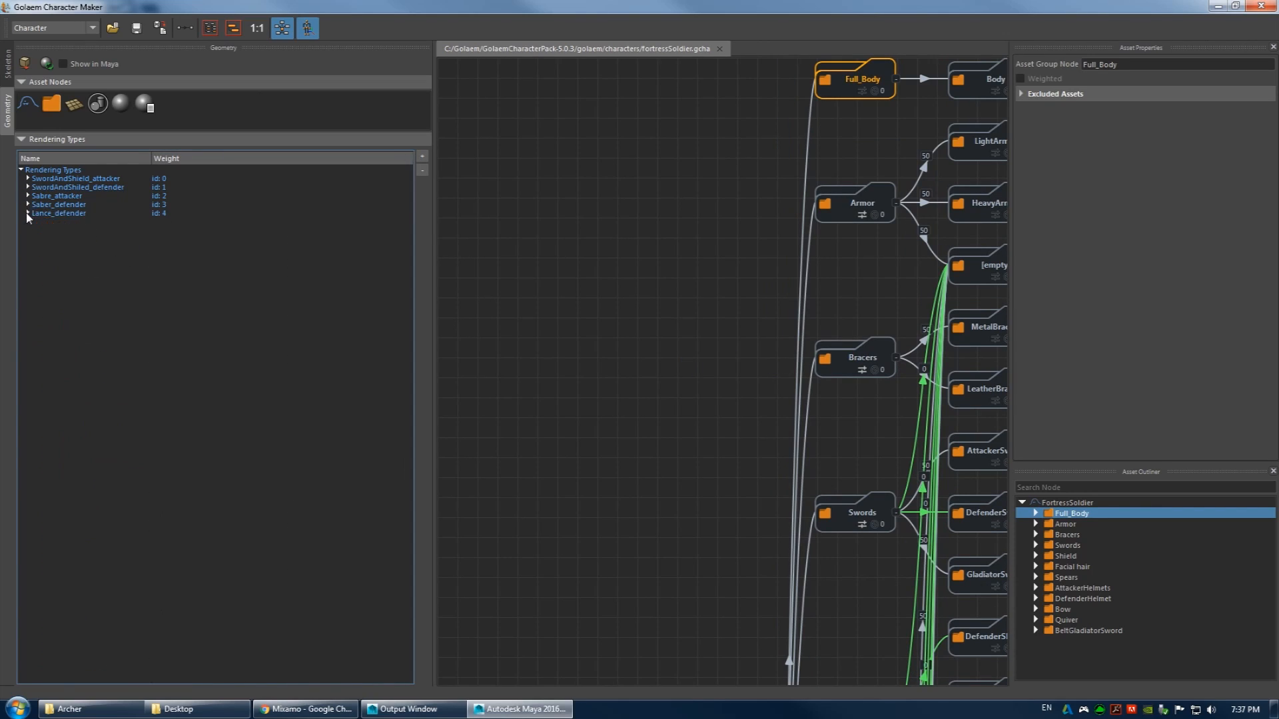
# - Add a new rendering type named Archer to the fortress soldier
pyautogui.click(422, 156)
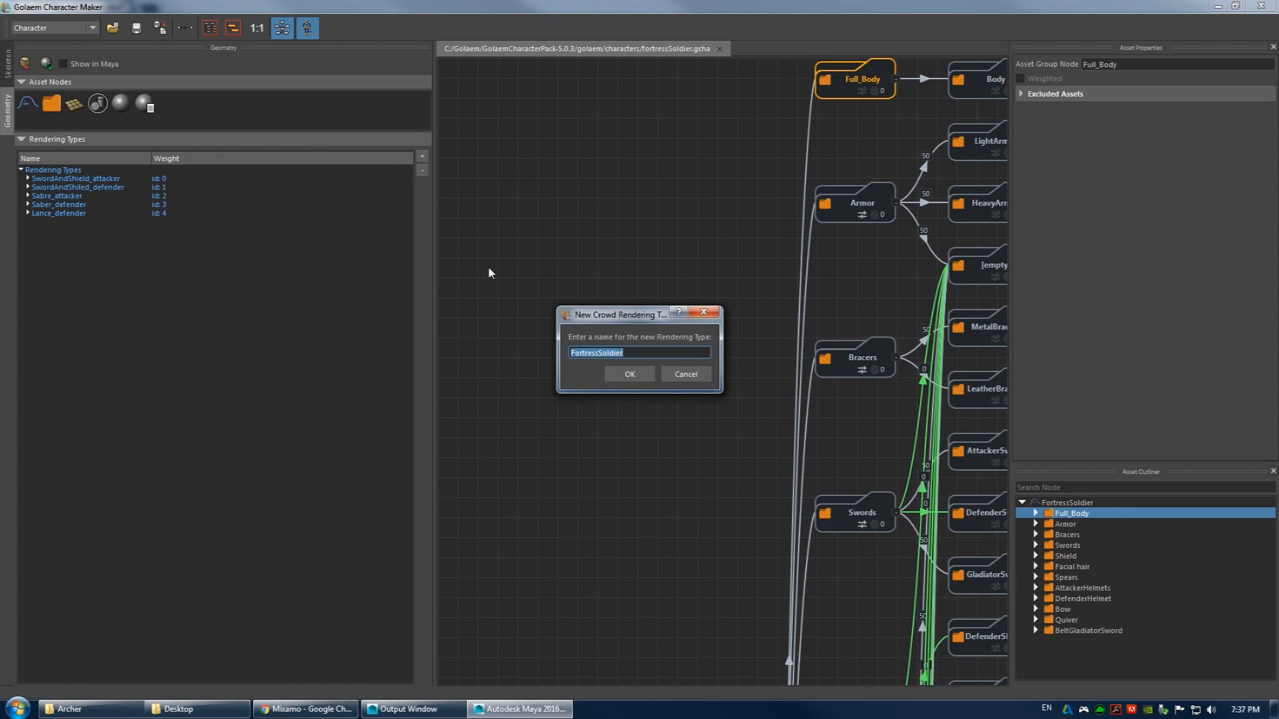
pyautogui.write('Archer')
pyautogui.click(613, 378)
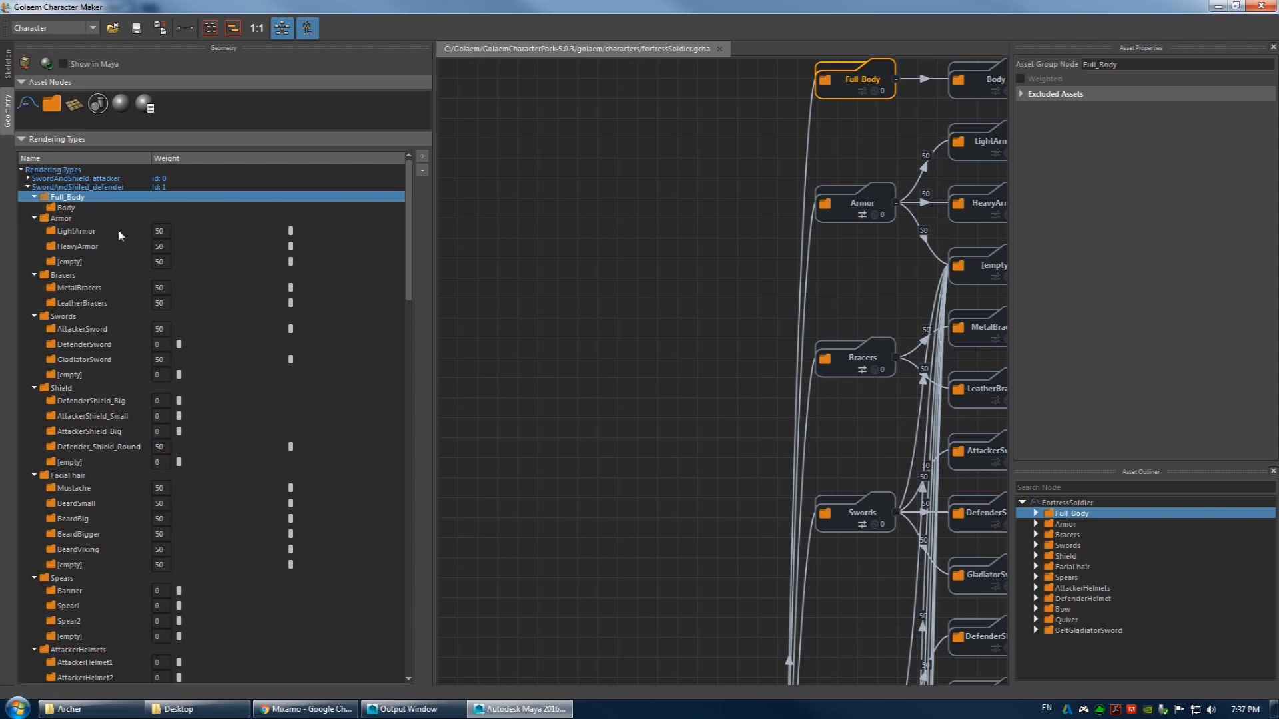
# - Set all Swords and Shield asset weights to 0 in the SwordAndShiled_defender rendering type
pyautogui.rightClick(65, 318)
pyautogui.click(105, 322)
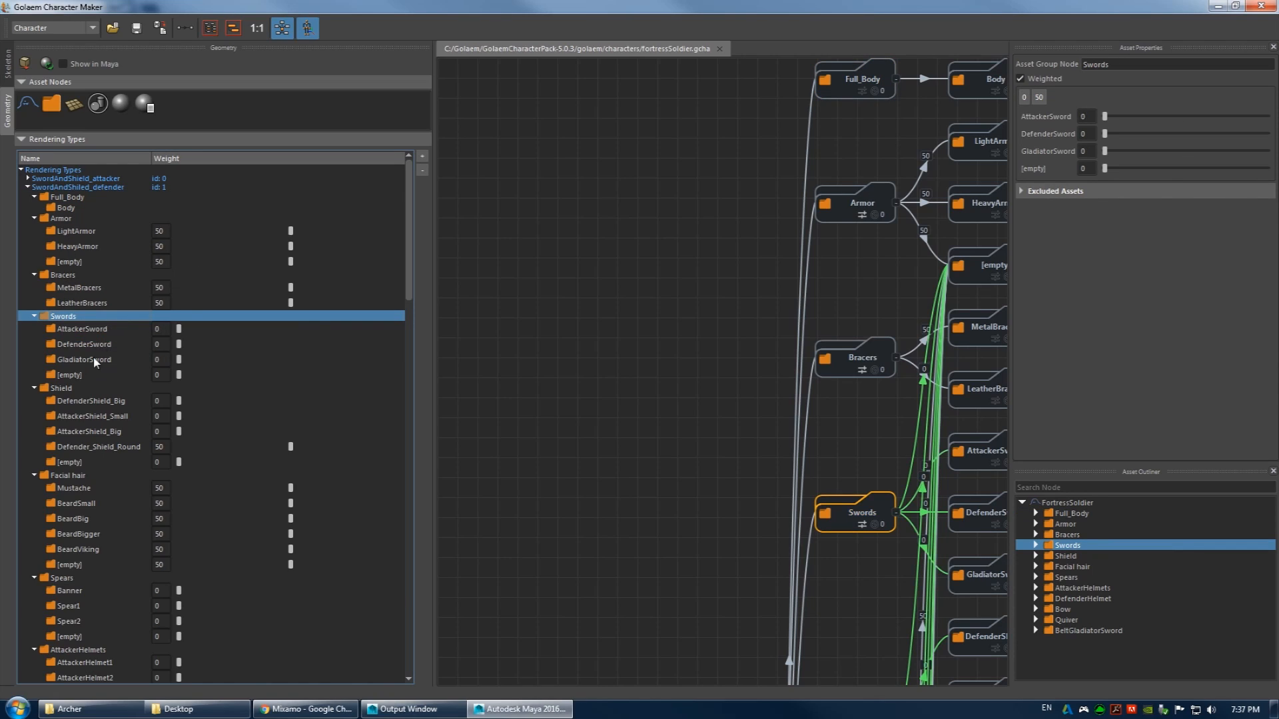
pyautogui.rightClick(65, 389)
pyautogui.click(82, 395)
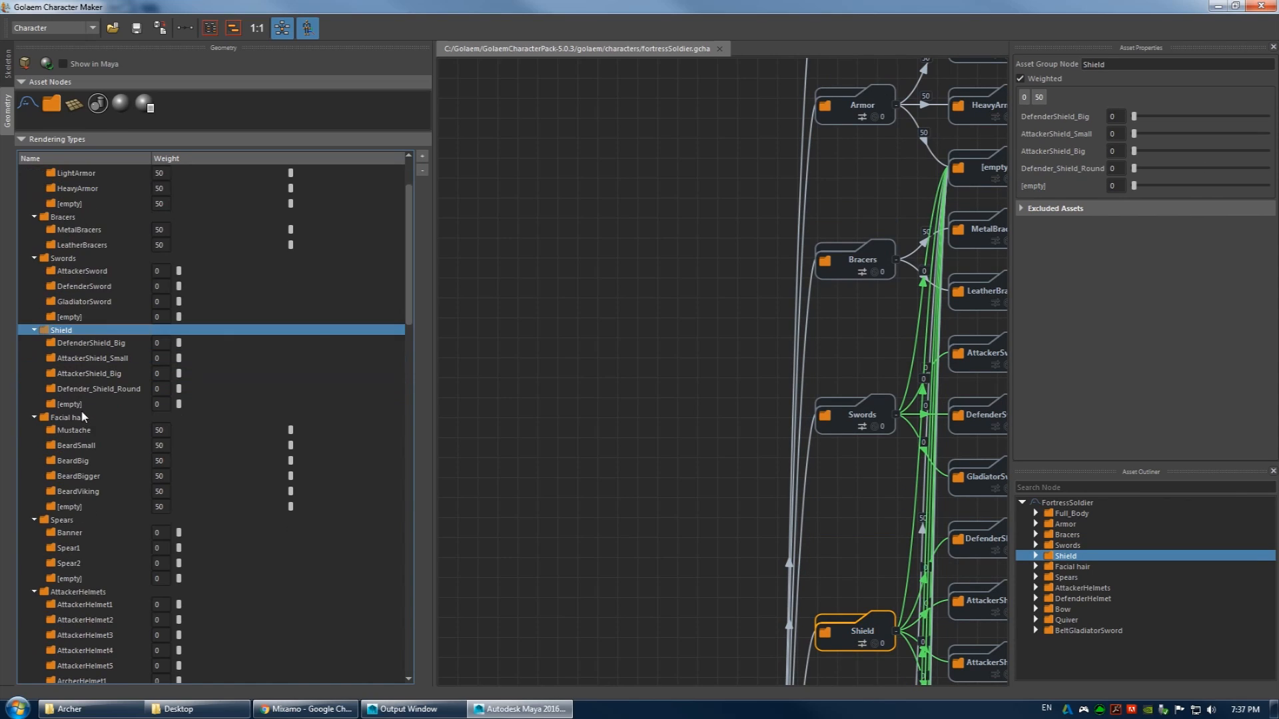
# - Examine the Facial hair, Spears, AttackerHelmets and DefenderHelmet weights in the SwordAndShiled_defender rendering type
pyautogui.scroll(-3, 78, 421)
pyautogui.click(73, 293)
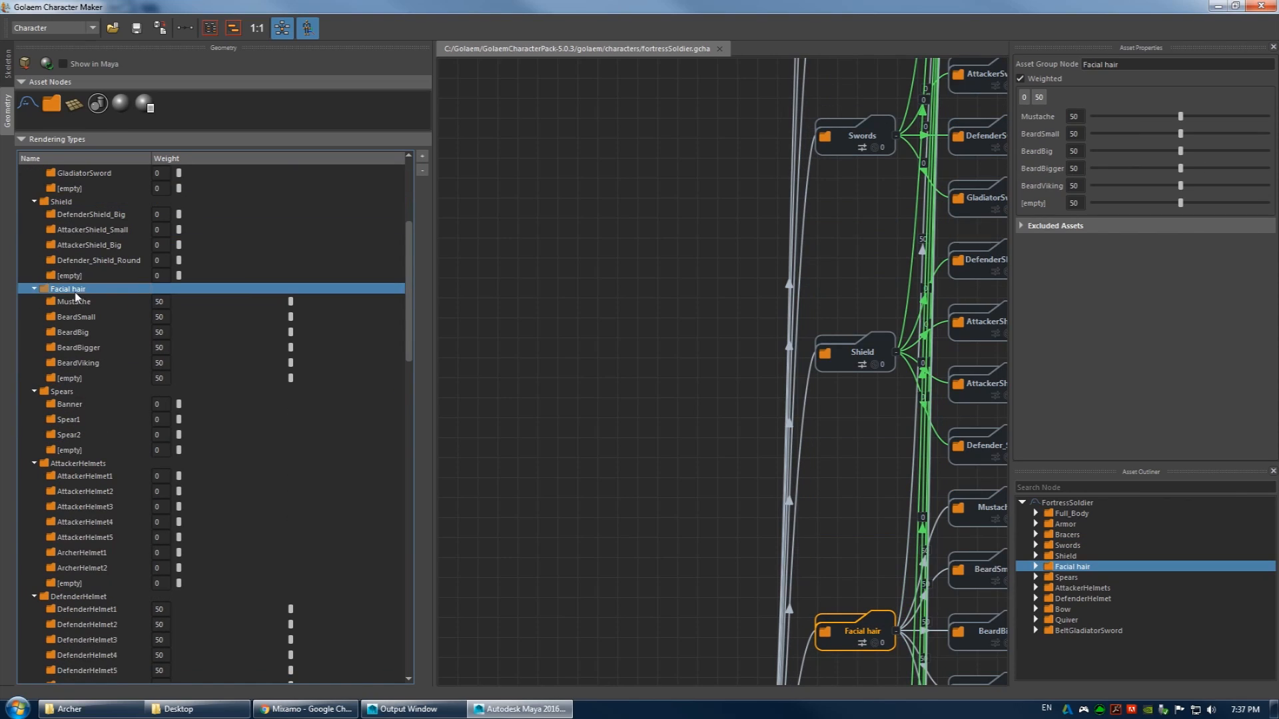
pyautogui.rightClick(85, 293)
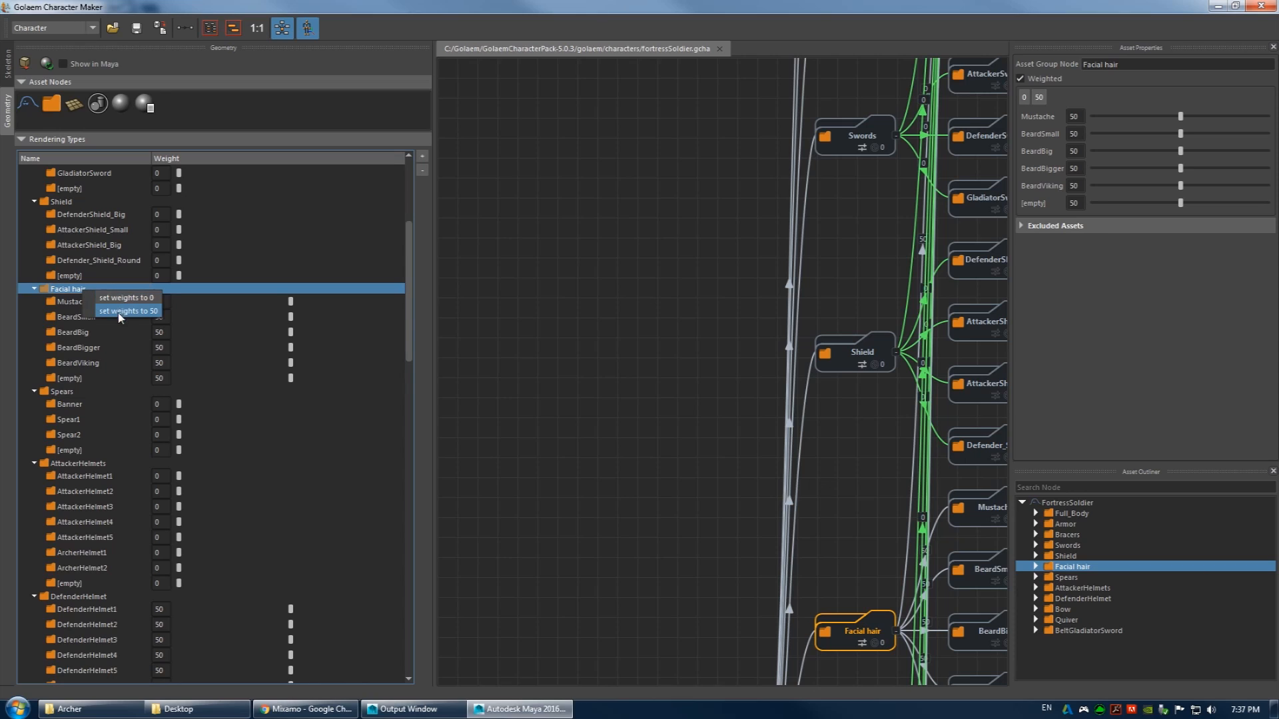
pyautogui.click(59, 298)
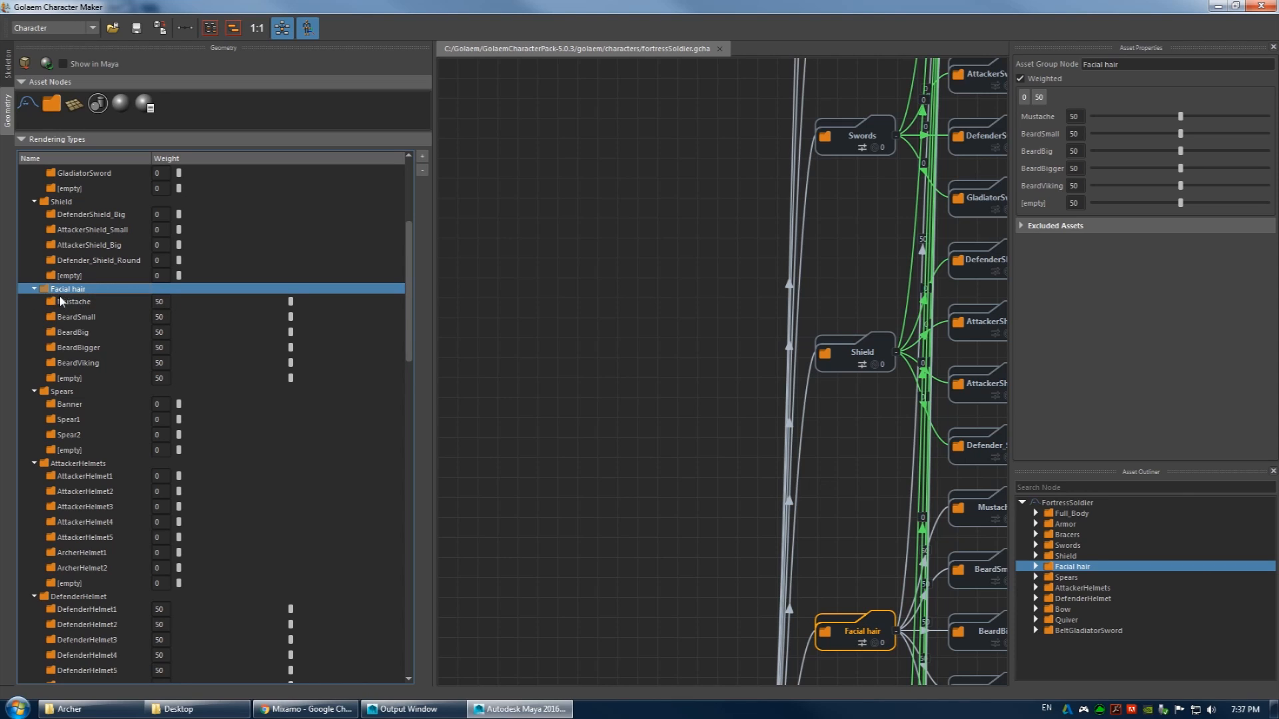
pyautogui.scroll(-2, 60, 303)
pyautogui.click(63, 306)
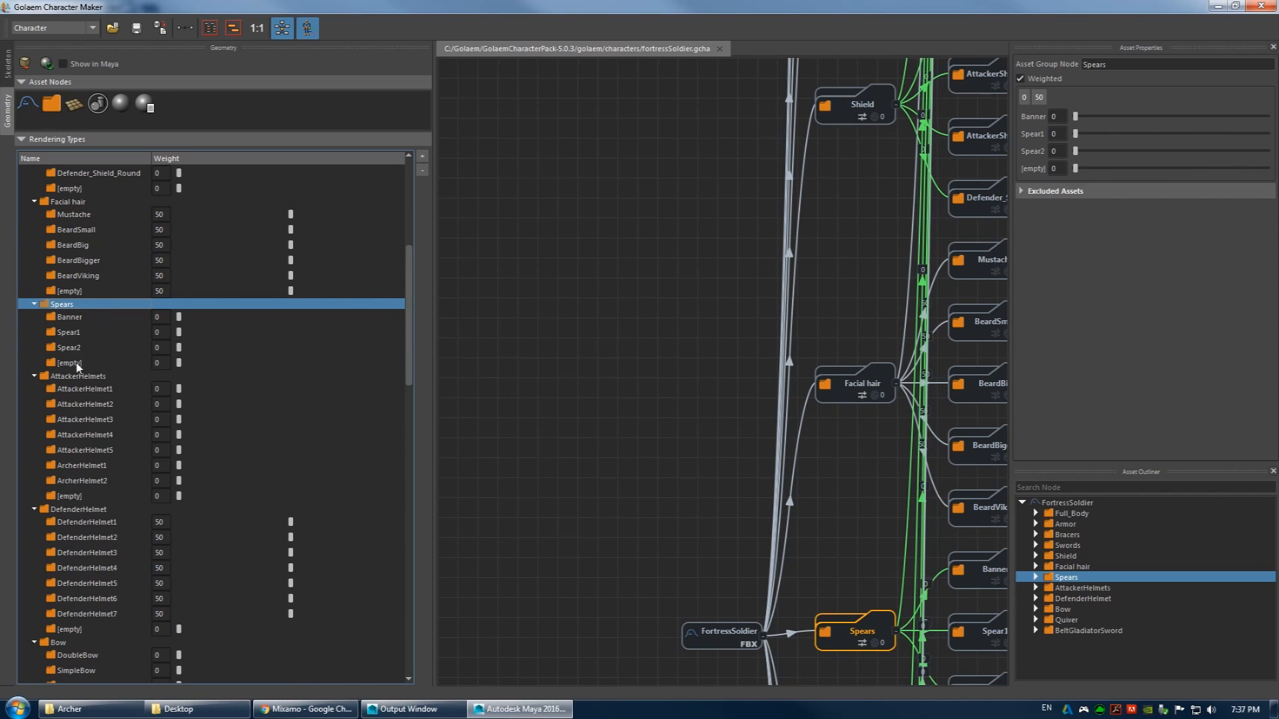
pyautogui.click(78, 377)
pyautogui.scroll(-4, 93, 372)
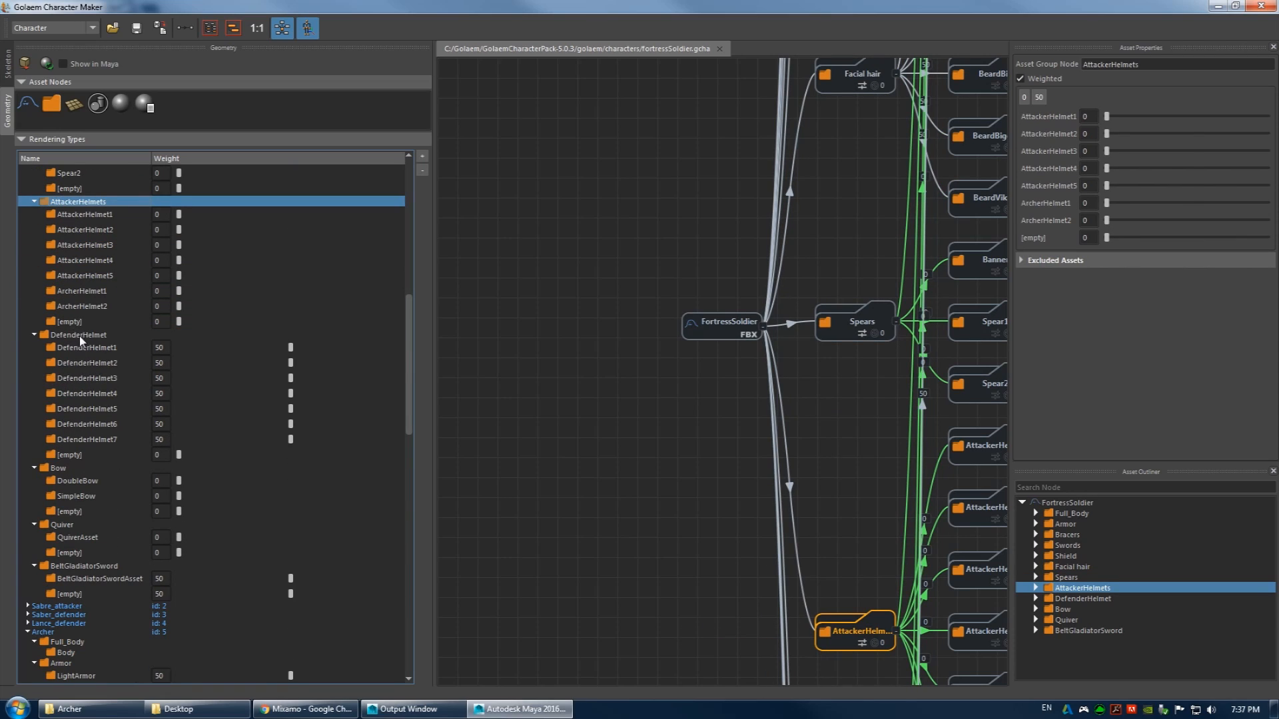
pyautogui.click(81, 338)
pyautogui.scroll(-3, 80, 339)
# - Set the DoubleBow and SimpleBow weights to 50 in the SwordAndShiled_defender Bow group
pyautogui.click(81, 339)
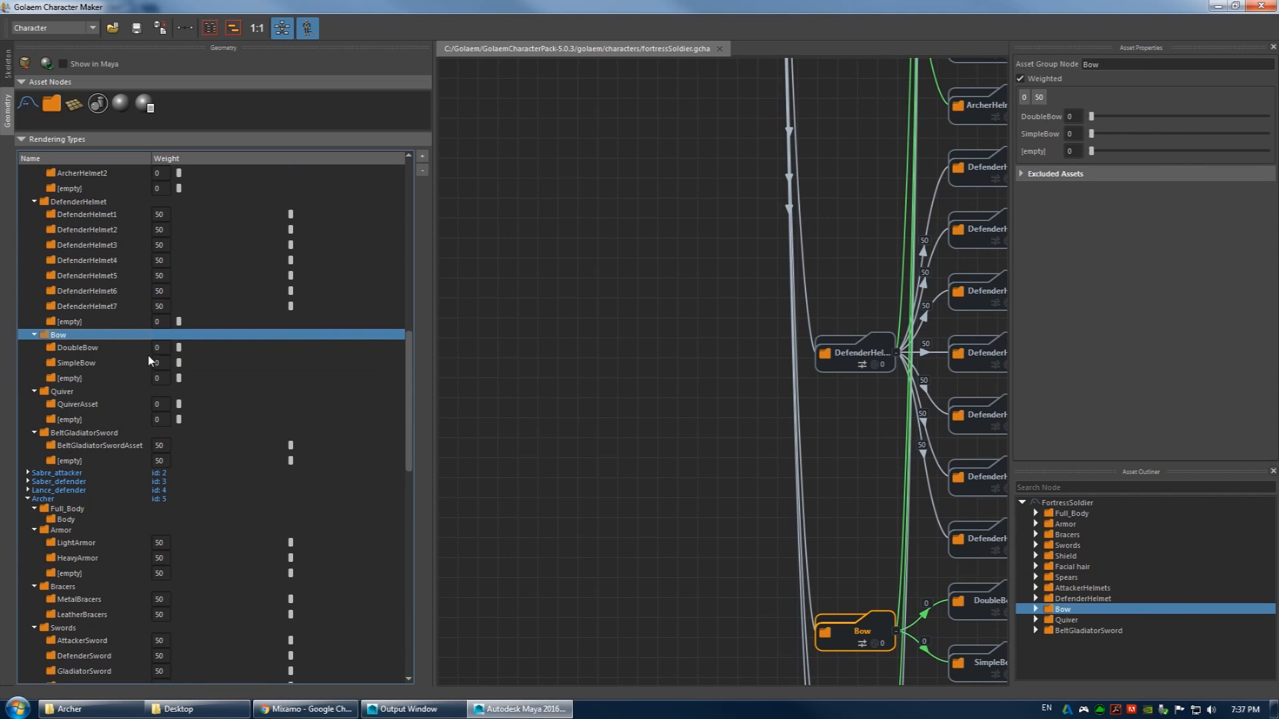
pyautogui.doubleClick(150, 347)
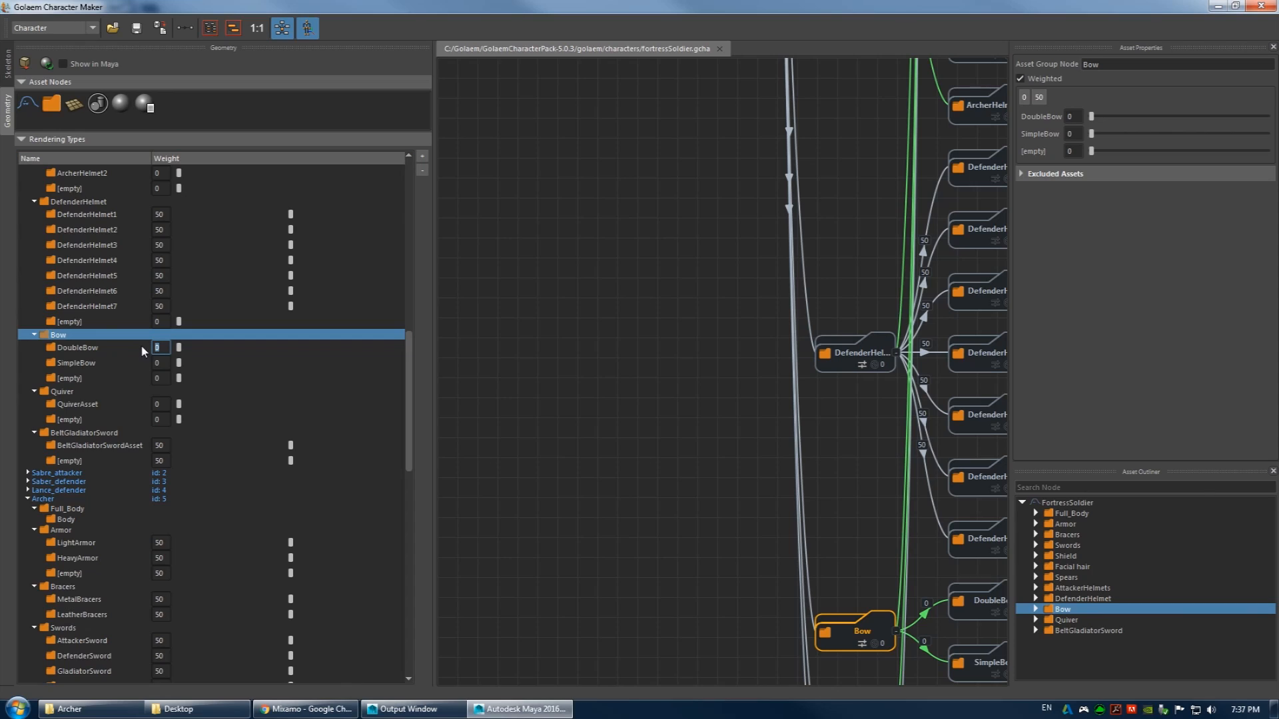
pyautogui.write('5050')
pyautogui.press('Return')
# - Set the QuiverAsset weight to 50 and raise it to 100 in the SwordAndShiled_defender Quiver group
pyautogui.doubleClick(166, 404)
pyautogui.write('50')
pyautogui.press('Return')
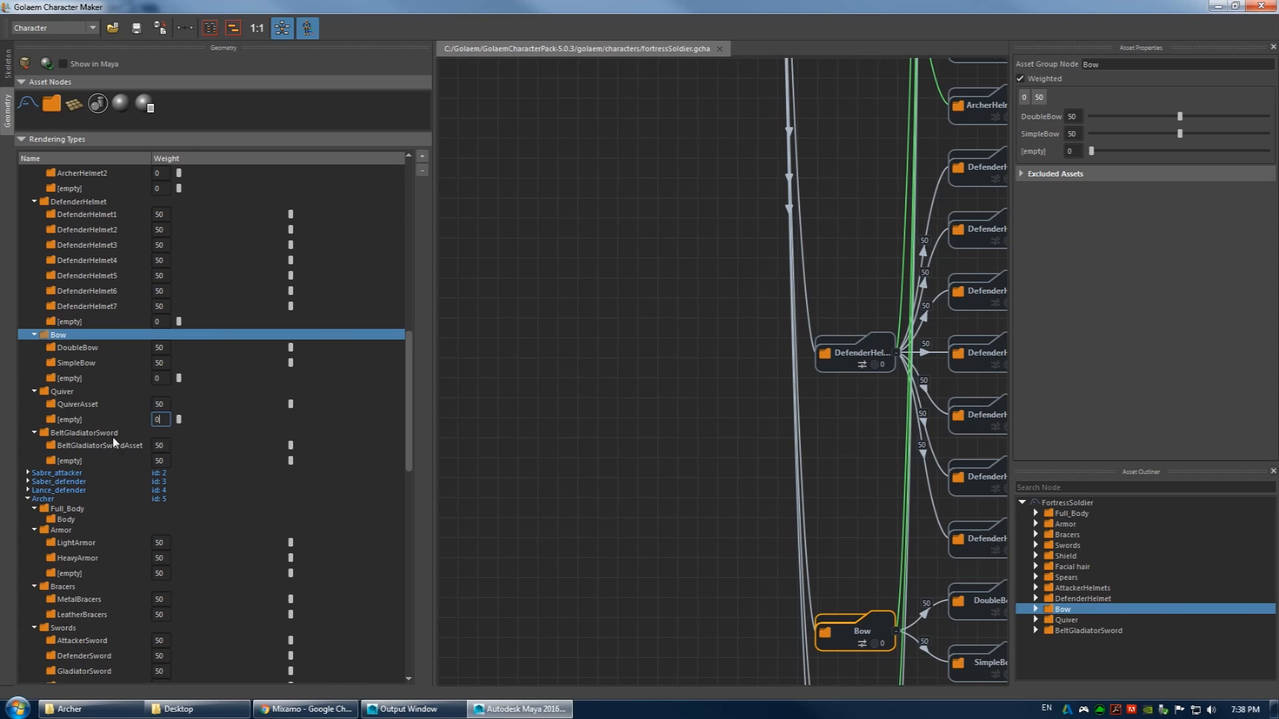
pyautogui.scroll(-1, 179, 400)
pyautogui.moveTo(291, 370); pyautogui.dragTo(501, 381)
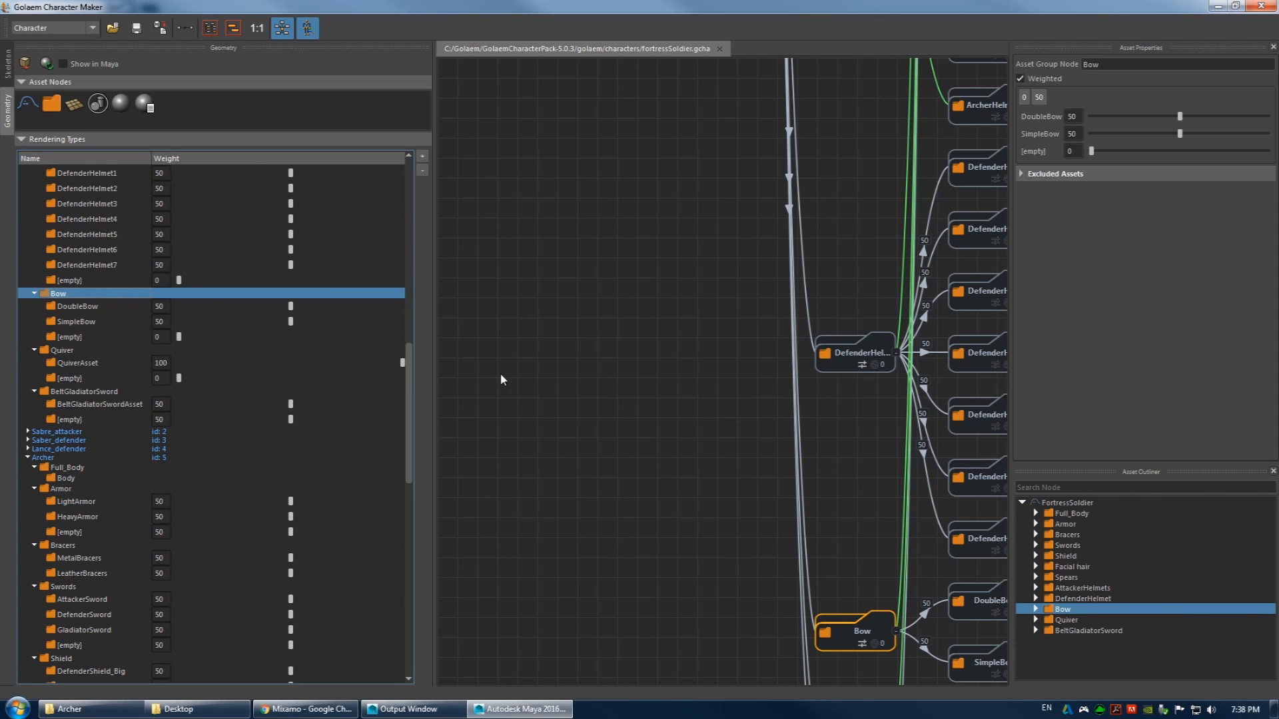
# - Raise the SimpleBow weight and set it back to 50
pyautogui.moveTo(291, 322); pyautogui.dragTo(483, 327)
pyautogui.click(176, 322)
pyautogui.doubleClick(164, 321)
pyautogui.write('50')
pyautogui.click(159, 363)
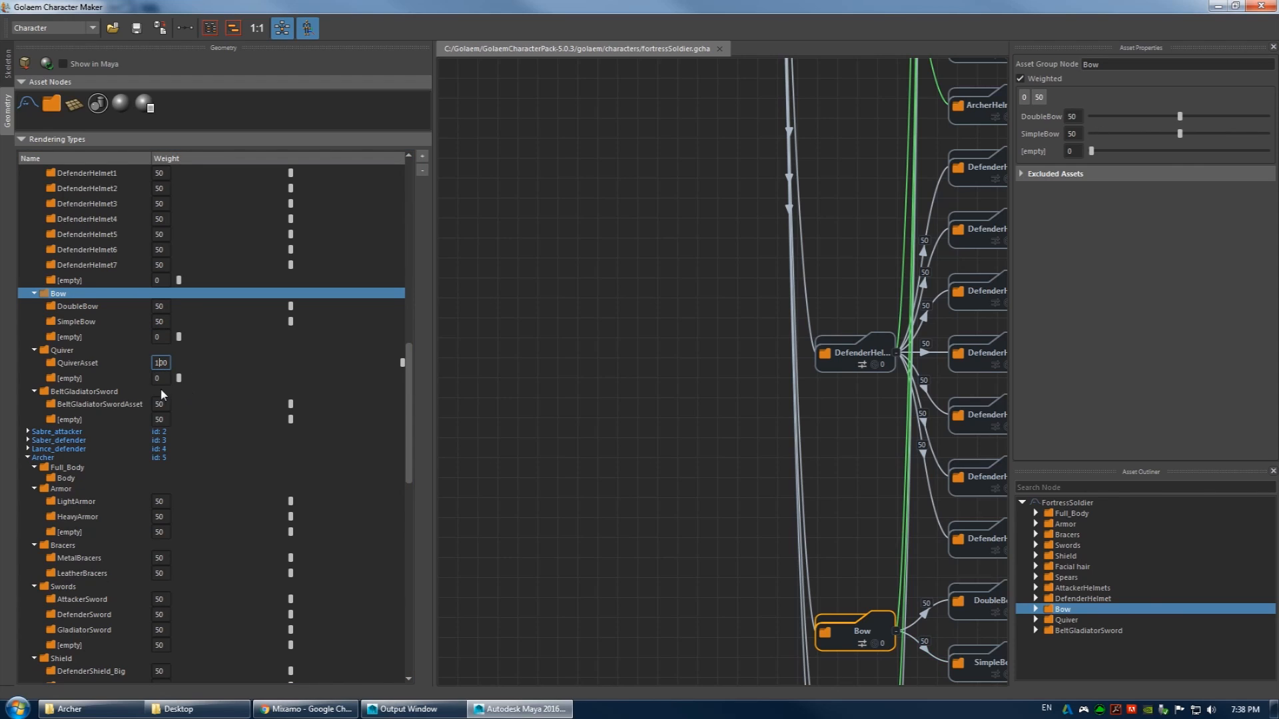
pyautogui.click(165, 377)
pyautogui.scroll(-1, 87, 363)
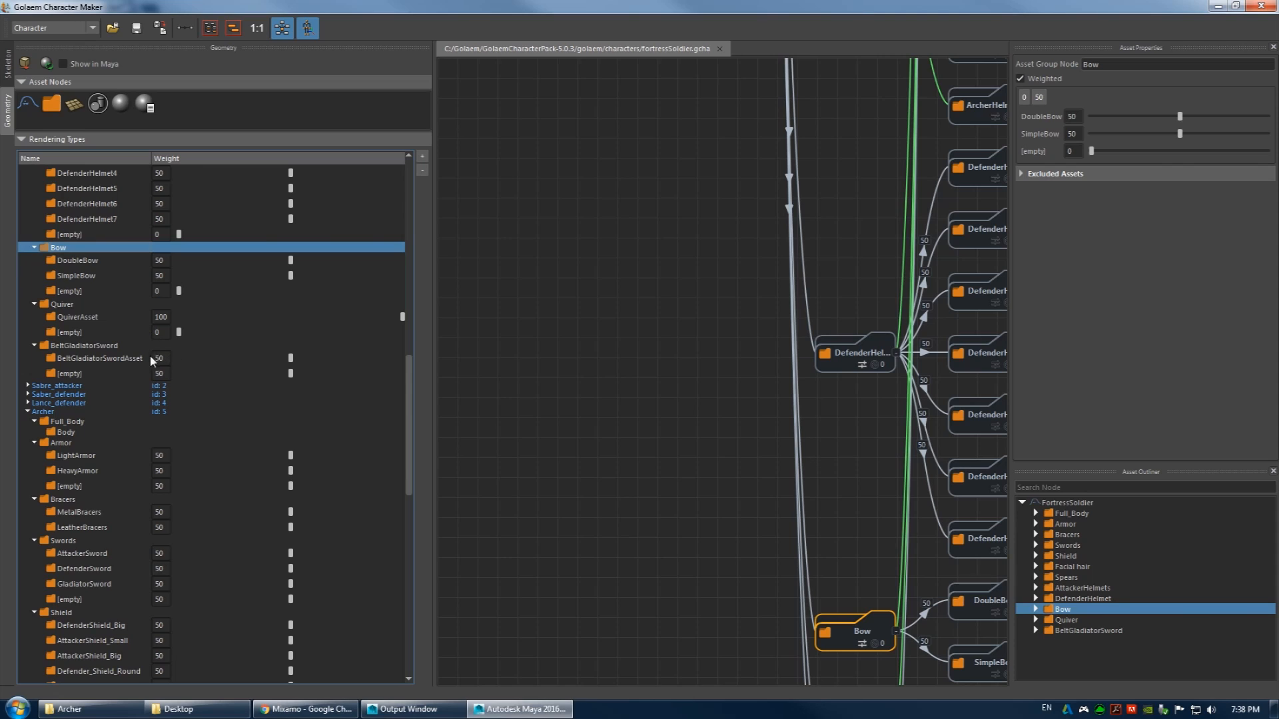
# - Set the BeltGladiatorSword weights to 0 in the SwordAndShiled_defender rendering type
pyautogui.click(100, 345)
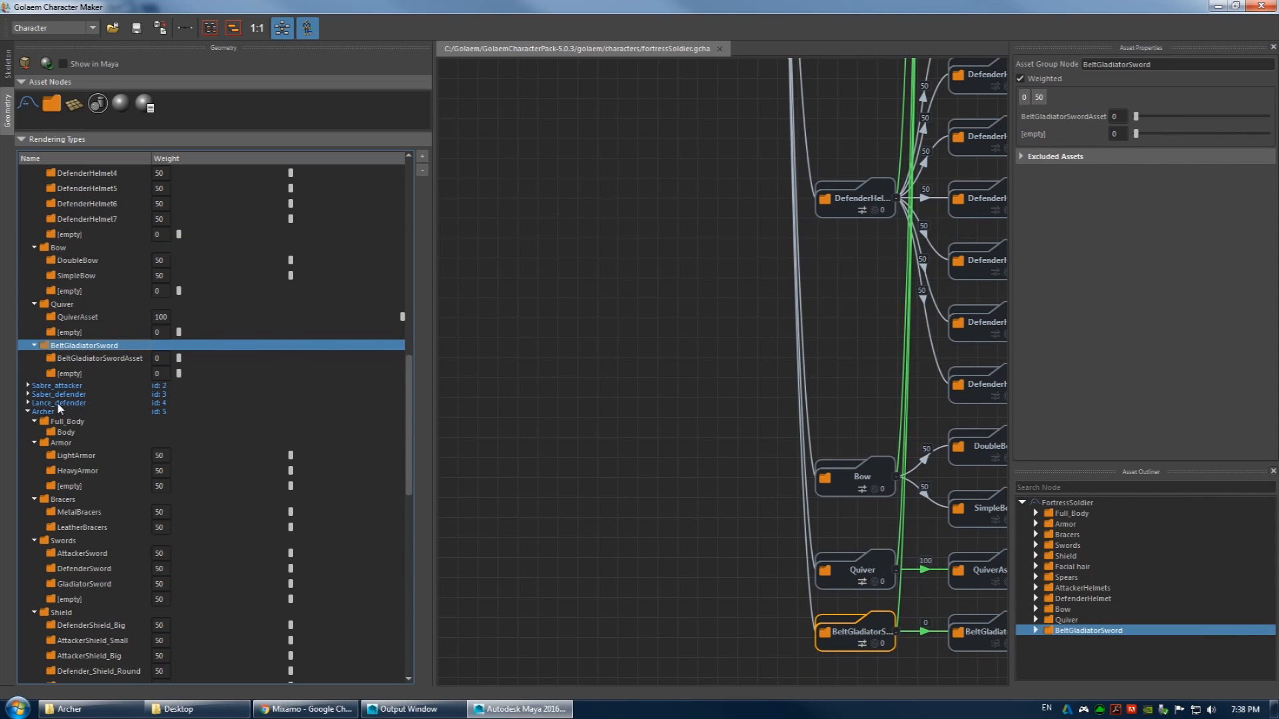
pyautogui.scroll(-5, 33, 394)
pyautogui.scroll(20, 60, 393)
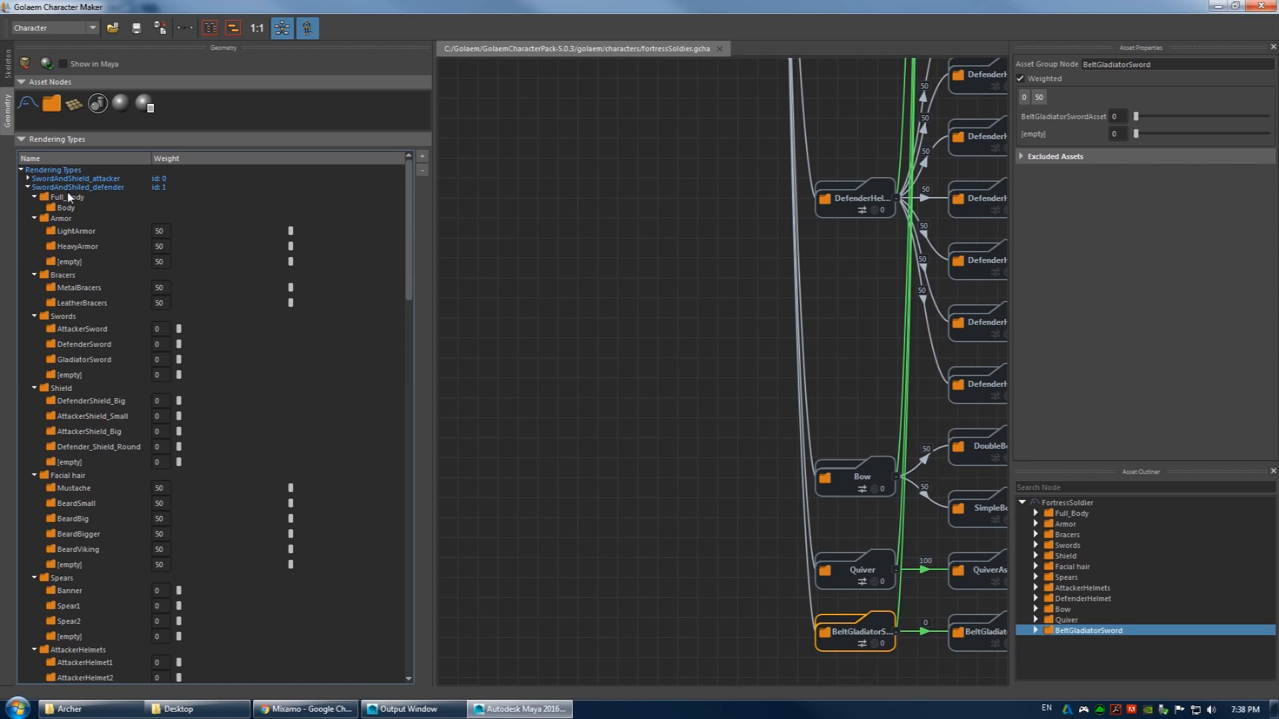
pyautogui.click(121, 188)
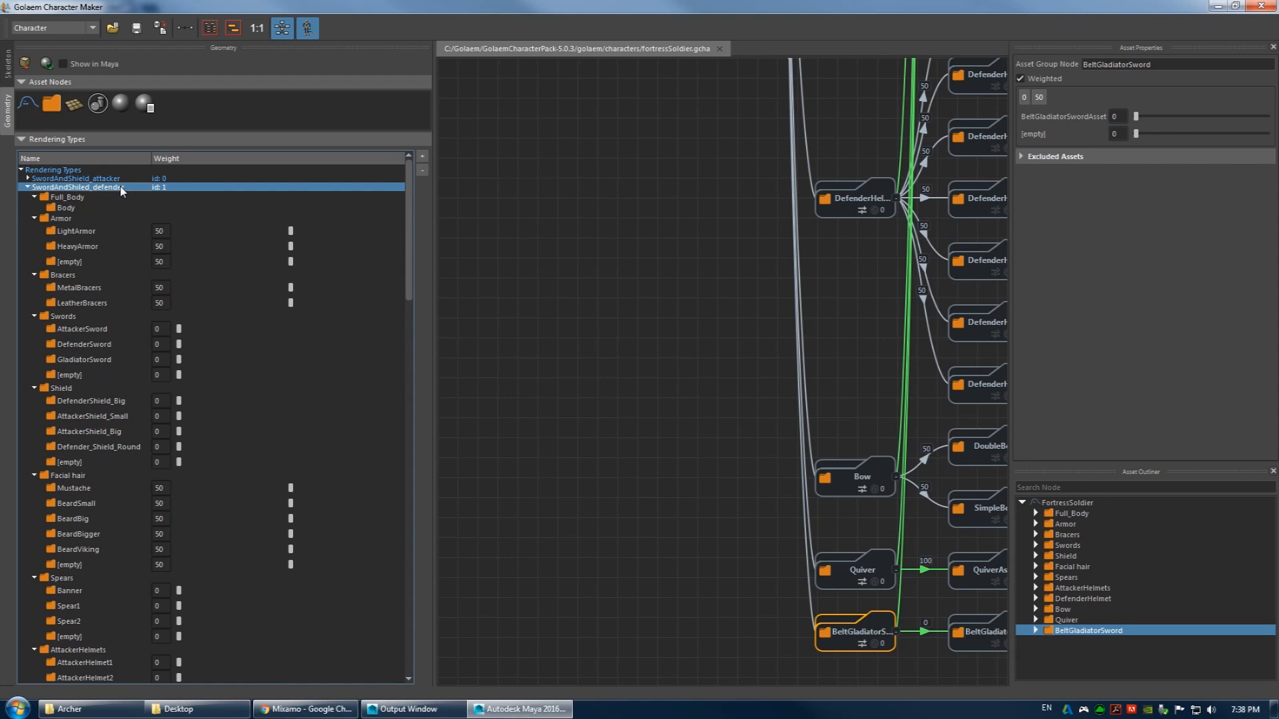
# - Load fortressSoldier.gcha from the characters folder again and collapse all of its rendering types
pyautogui.click(113, 27)
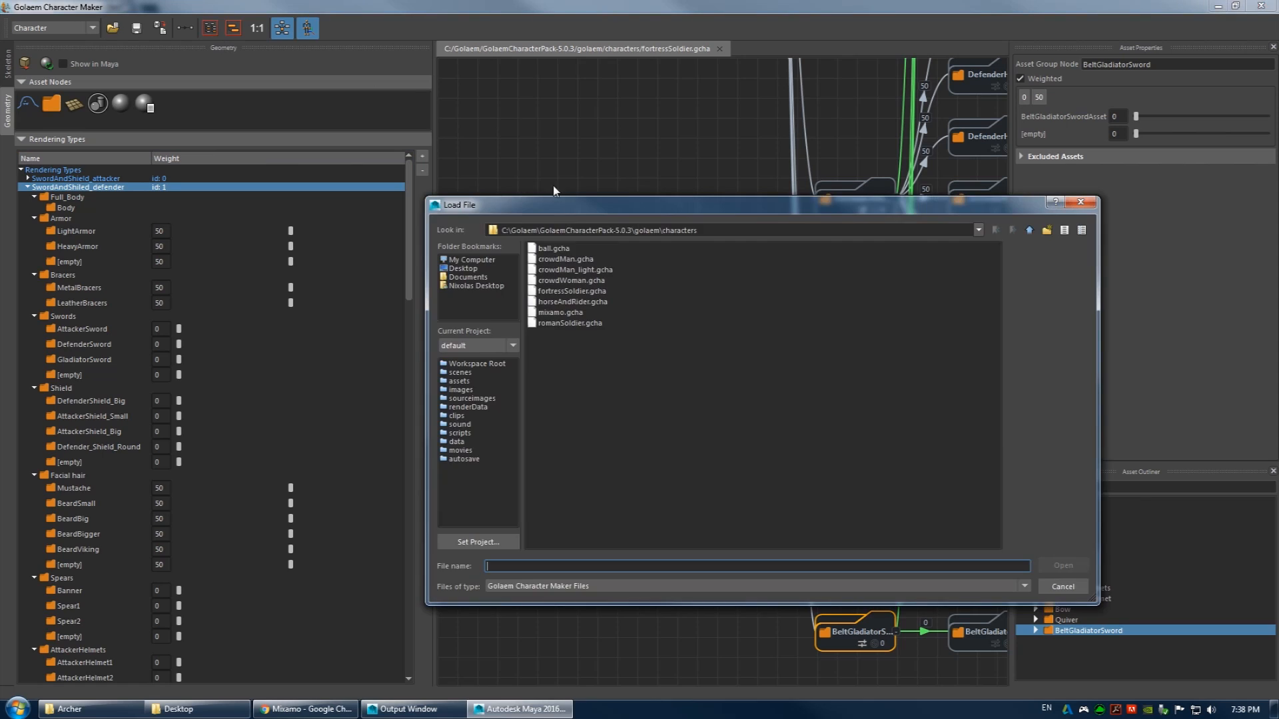
pyautogui.doubleClick(562, 291)
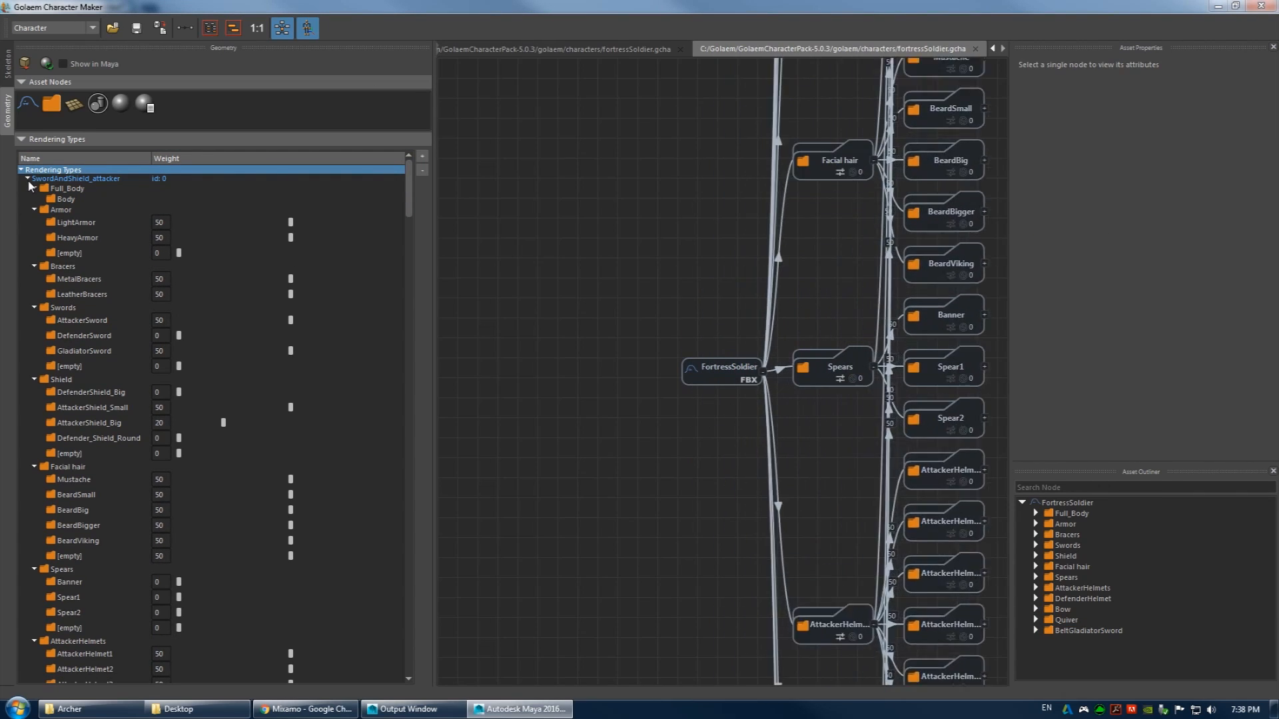
pyautogui.click(28, 179)
pyautogui.click(29, 188)
pyautogui.click(28, 197)
pyautogui.click(29, 205)
pyautogui.click(29, 214)
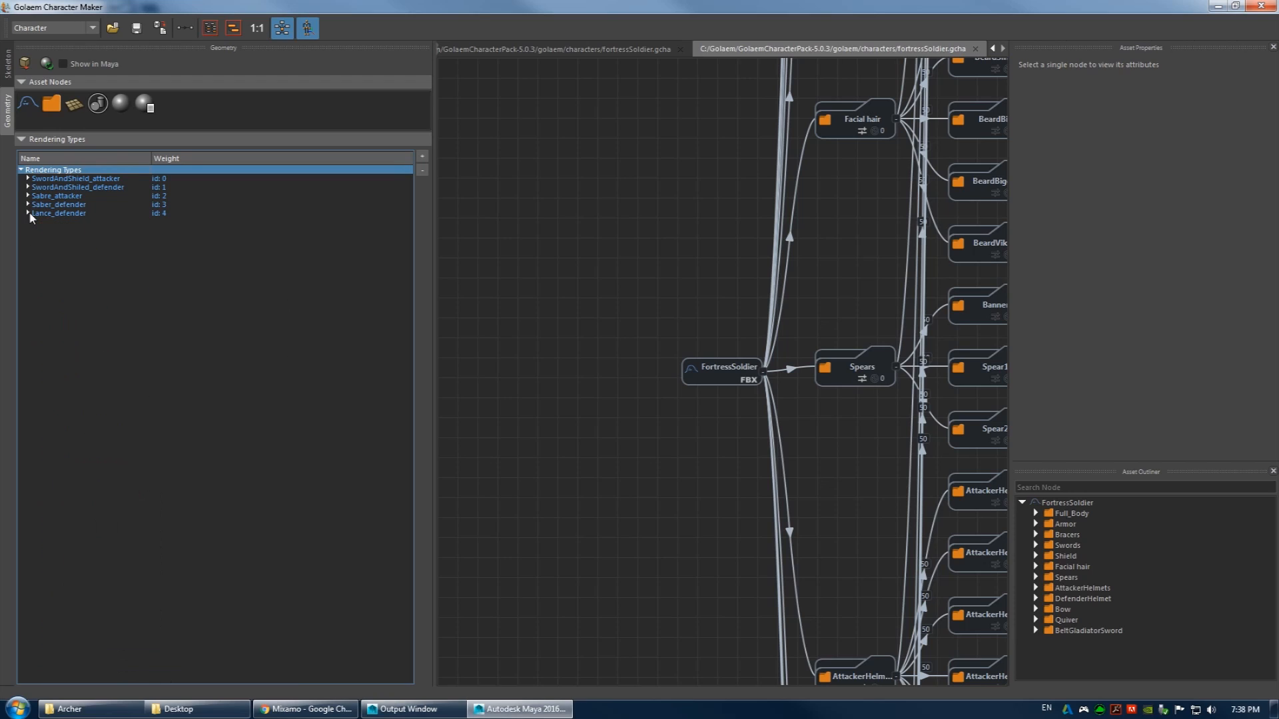
# - Add a rendering type named Archer to the fortress soldier character
pyautogui.click(422, 156)
pyautogui.write('Archer')
pyautogui.press('Return')
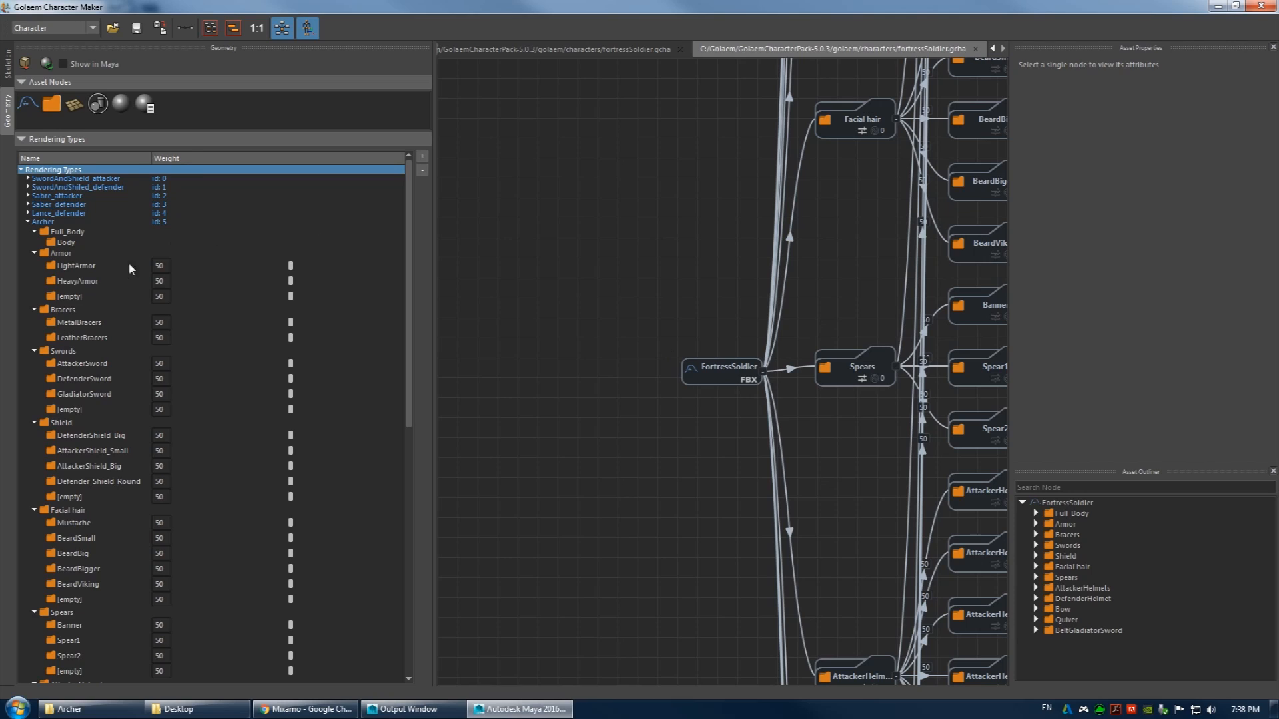
pyautogui.click(58, 222)
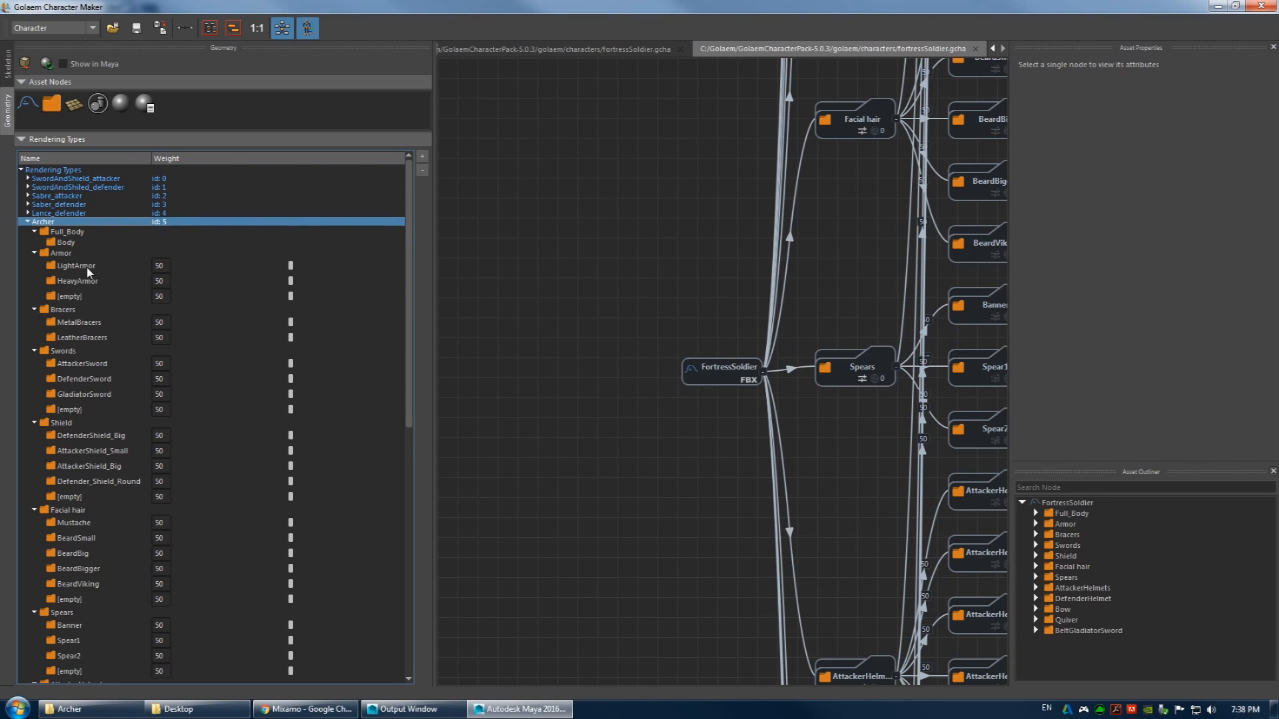
# - Set all Swords and Shield weights to 0 in the Archer rendering type
pyautogui.scroll(-1, 90, 270)
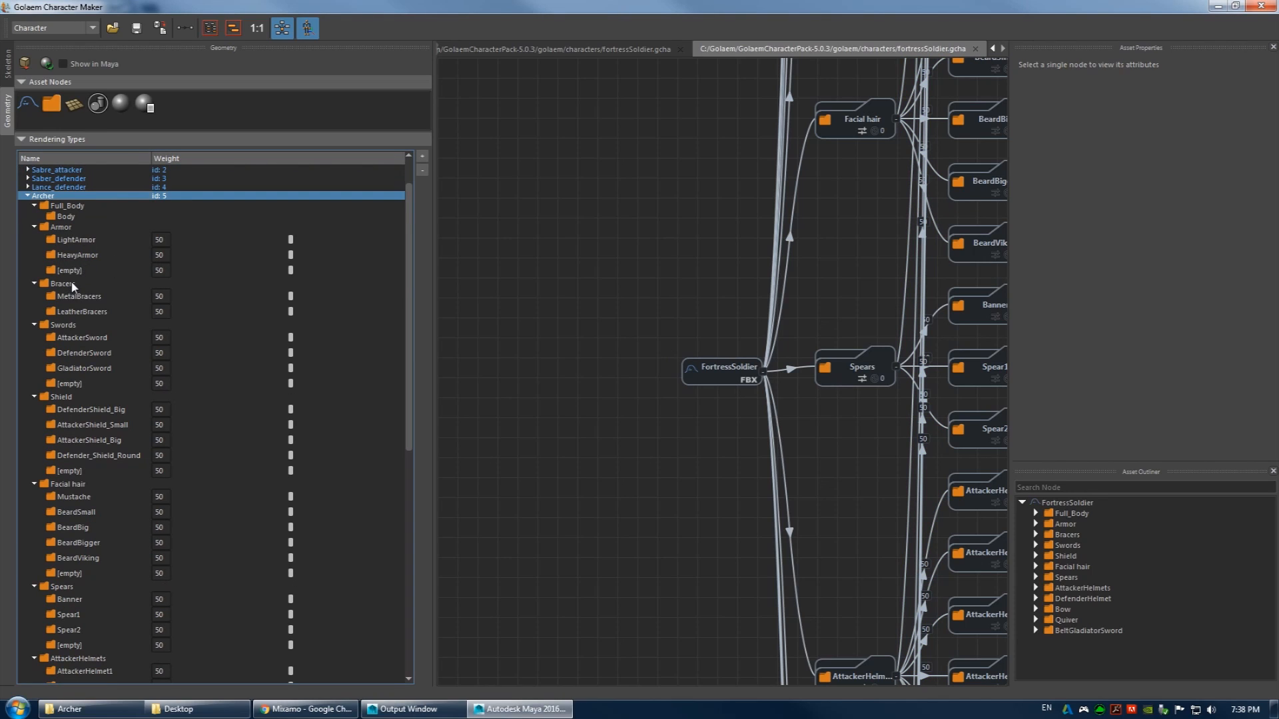
pyautogui.click(74, 286)
pyautogui.rightClick(66, 325)
pyautogui.click(94, 338)
pyautogui.rightClick(69, 399)
pyautogui.click(93, 407)
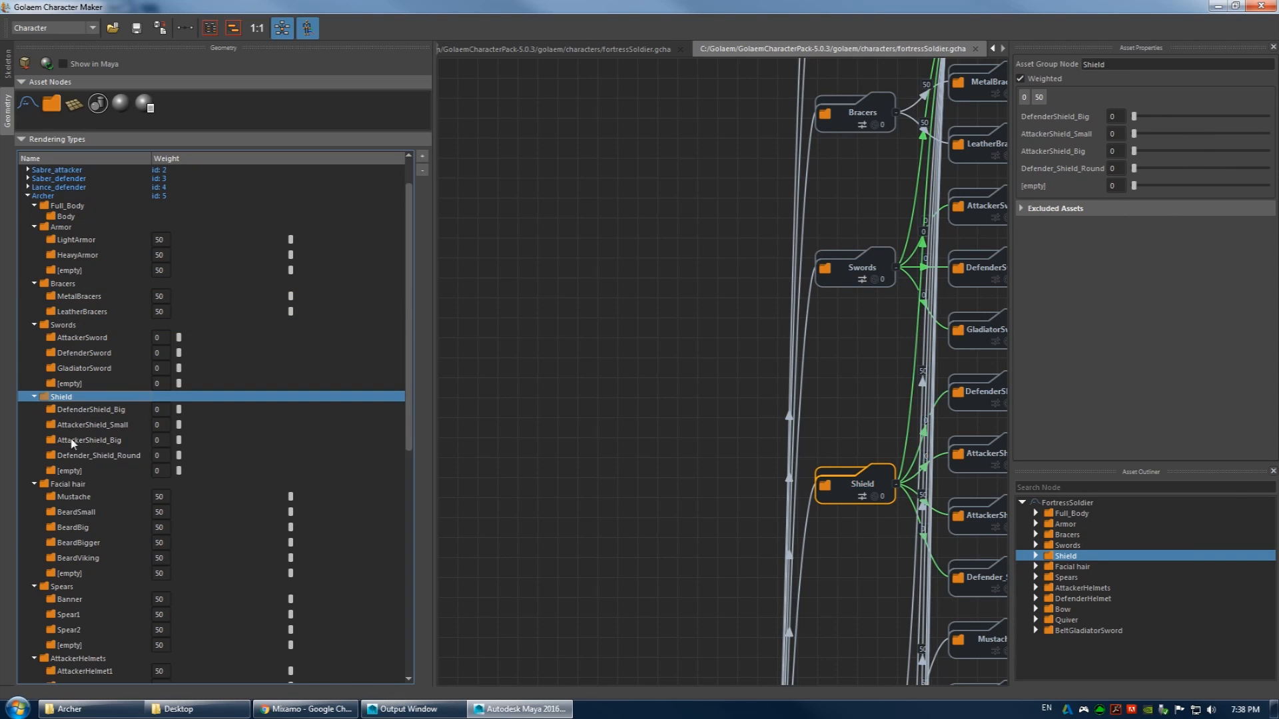
# - Set all Spears weights to 0 in the Archer rendering type and check its Facial hair and AttackerHelmets groups
pyautogui.click(69, 486)
pyautogui.scroll(-6, 67, 353)
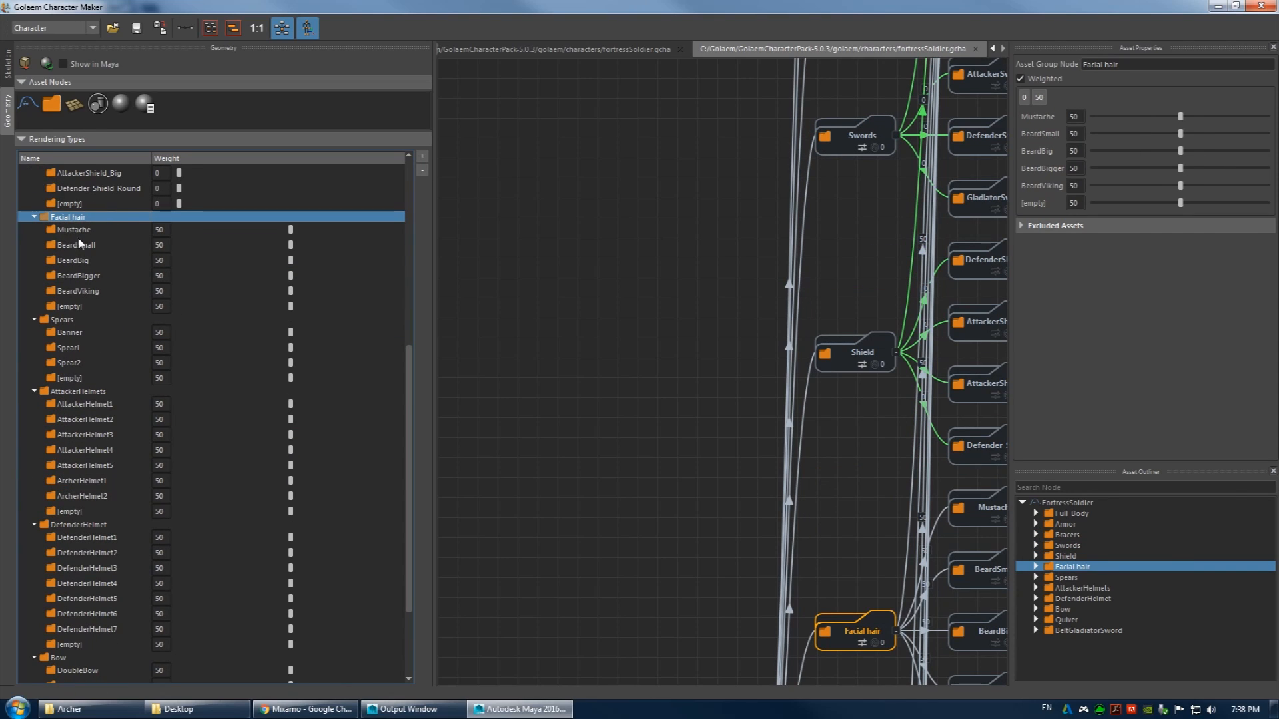
pyautogui.rightClick(63, 323)
pyautogui.click(90, 332)
pyautogui.click(72, 392)
pyautogui.scroll(-2, 84, 373)
pyautogui.scroll(-1, 80, 363)
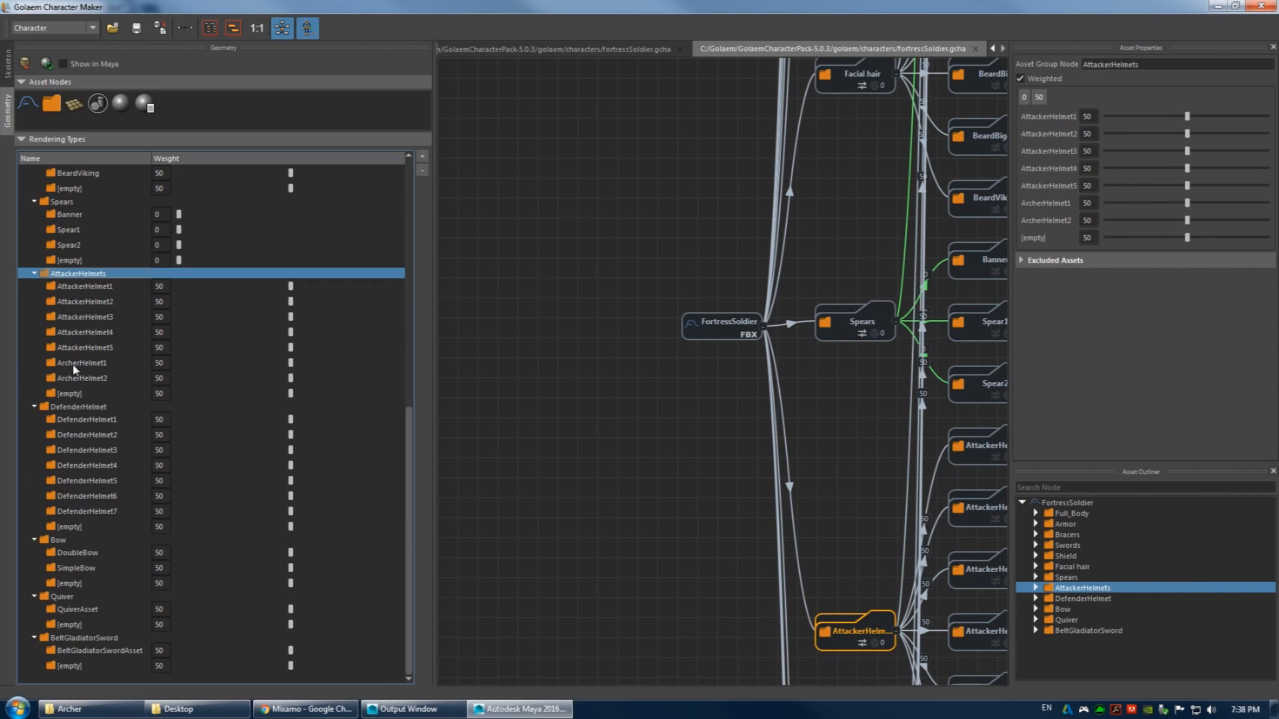
# - Set the [empty] weights of the Archer's Bow and Quiver groups to 0
pyautogui.click(77, 540)
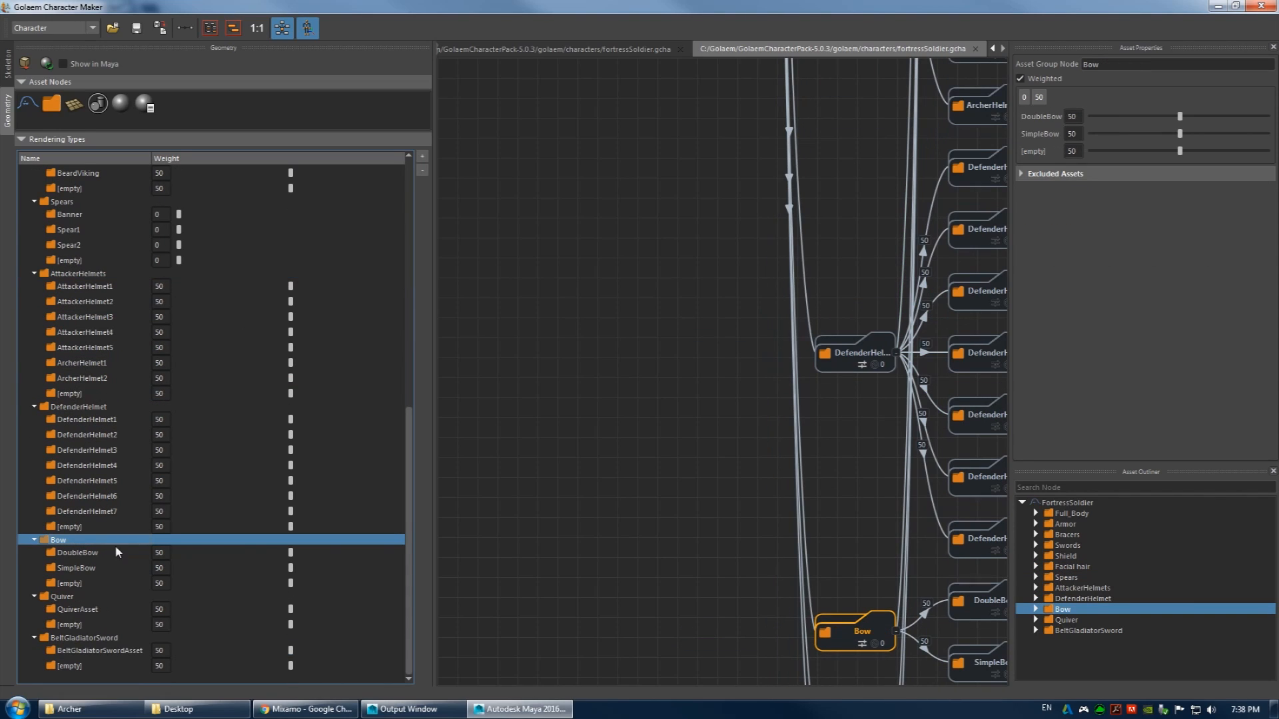
pyautogui.moveTo(270, 586); pyautogui.dragTo(173, 586)
pyautogui.moveTo(201, 618); pyautogui.dragTo(148, 624)
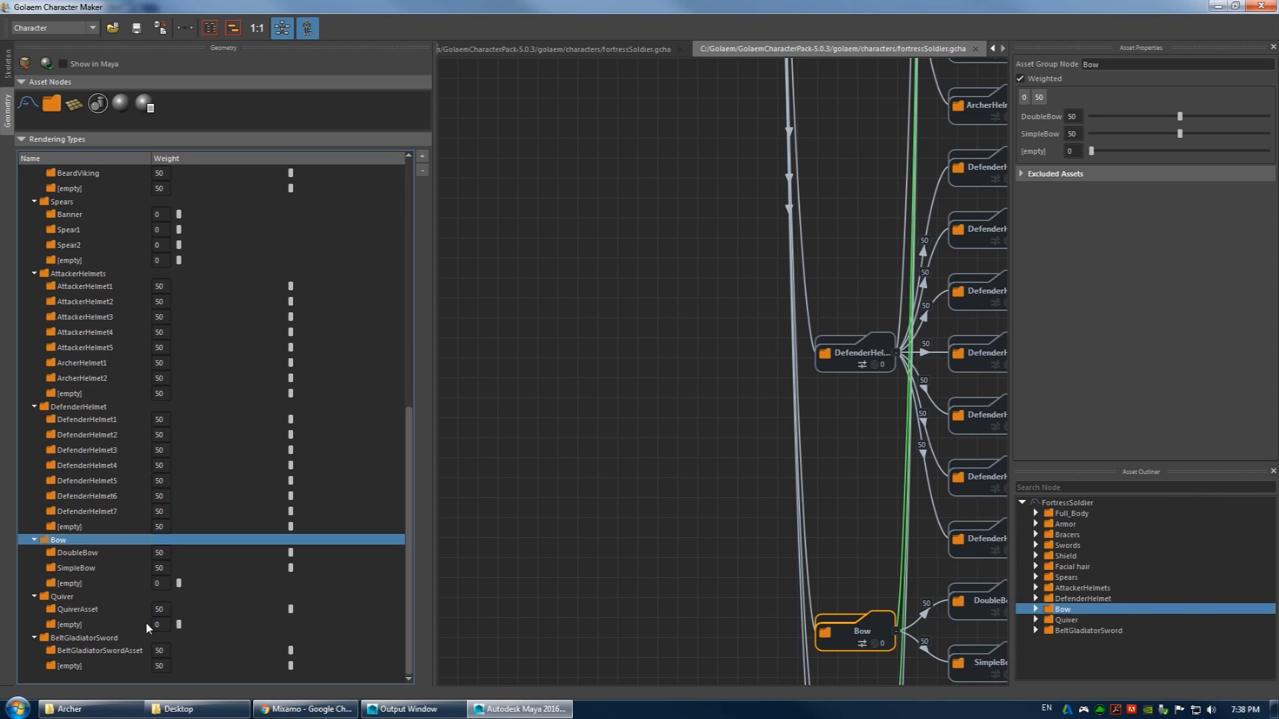
# - Set the Archer's BeltGladiatorSword weights to 0 and save the character file
pyautogui.click(90, 638)
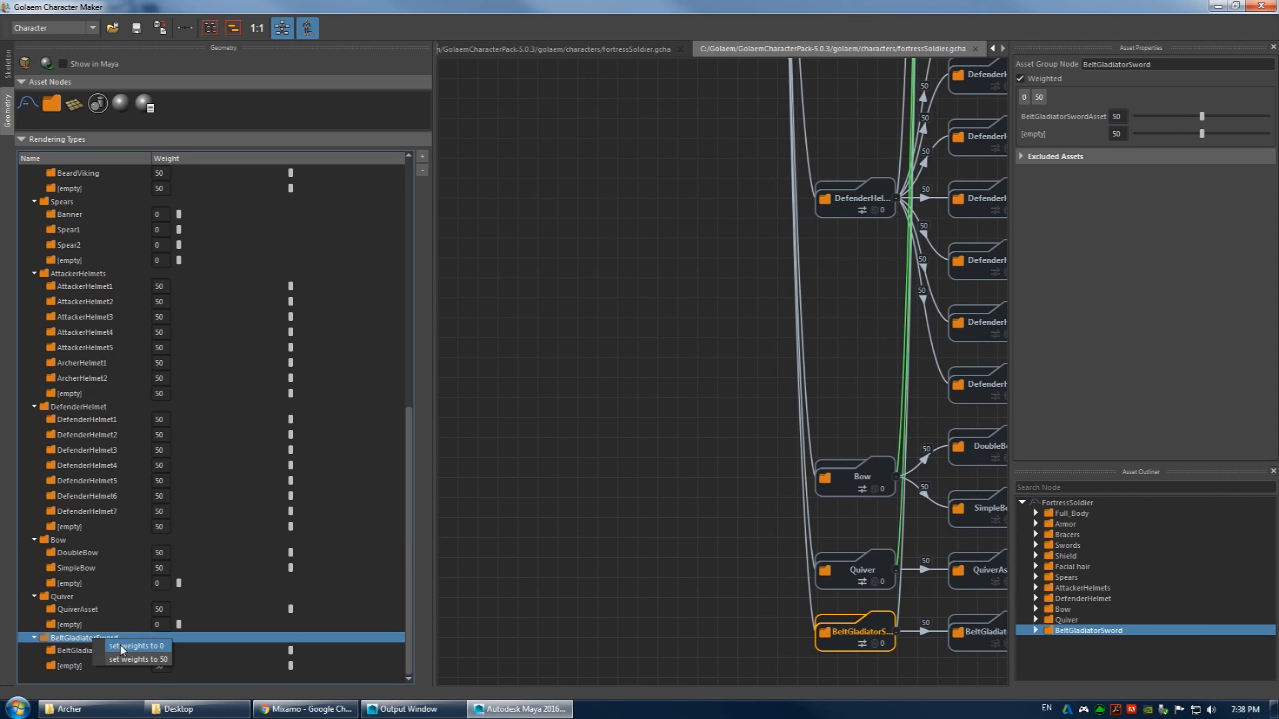
pyautogui.scroll(6, 173, 568)
pyautogui.scroll(3, 173, 566)
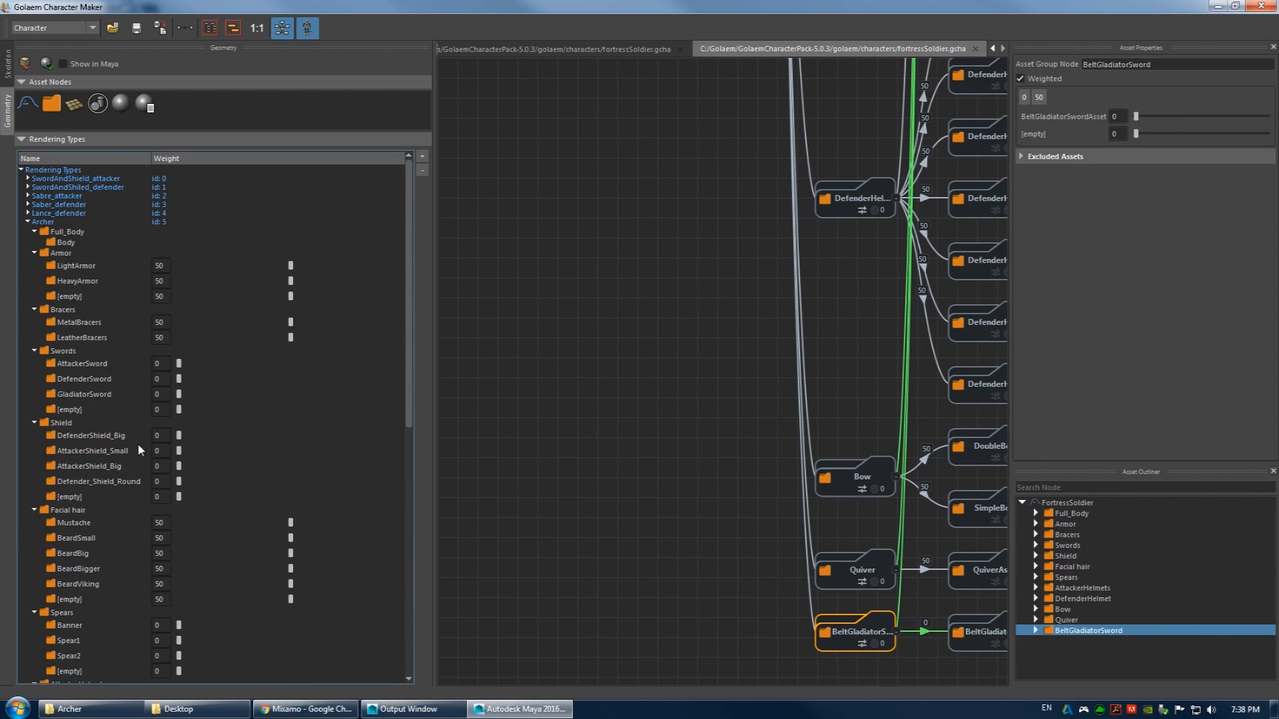
pyautogui.click(52, 223)
pyautogui.click(138, 30)
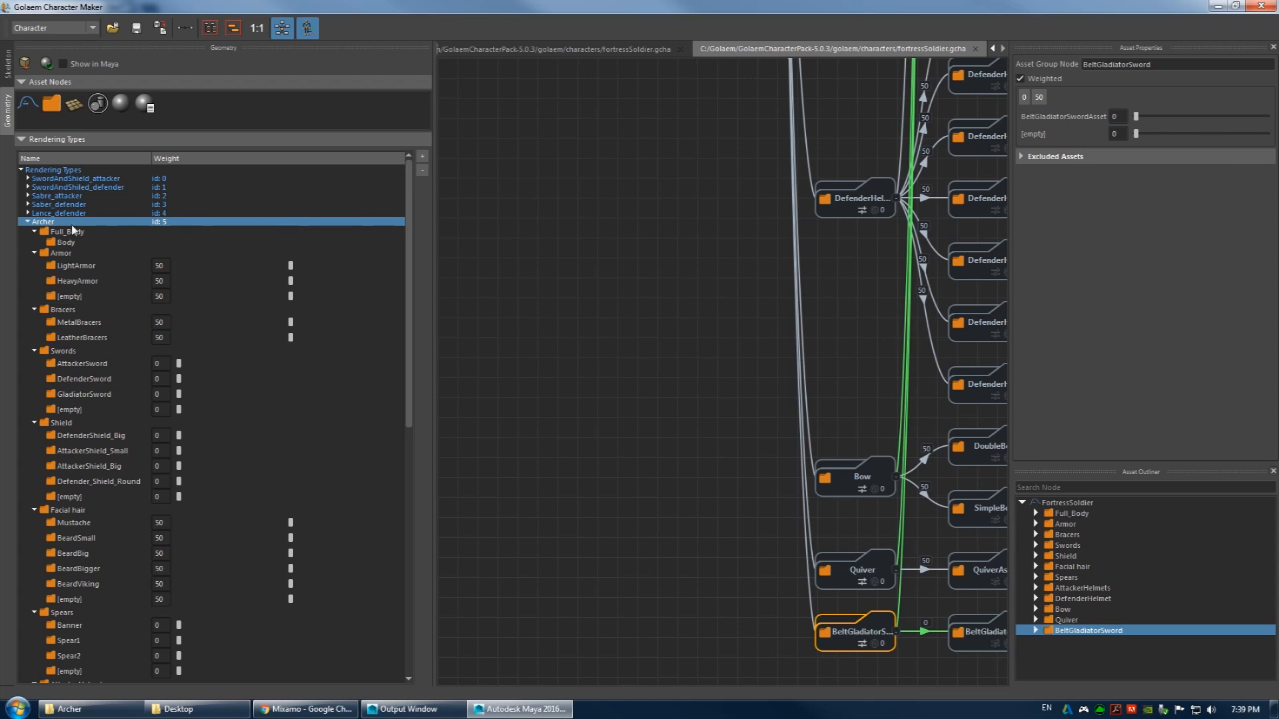
pyautogui.click(28, 222)
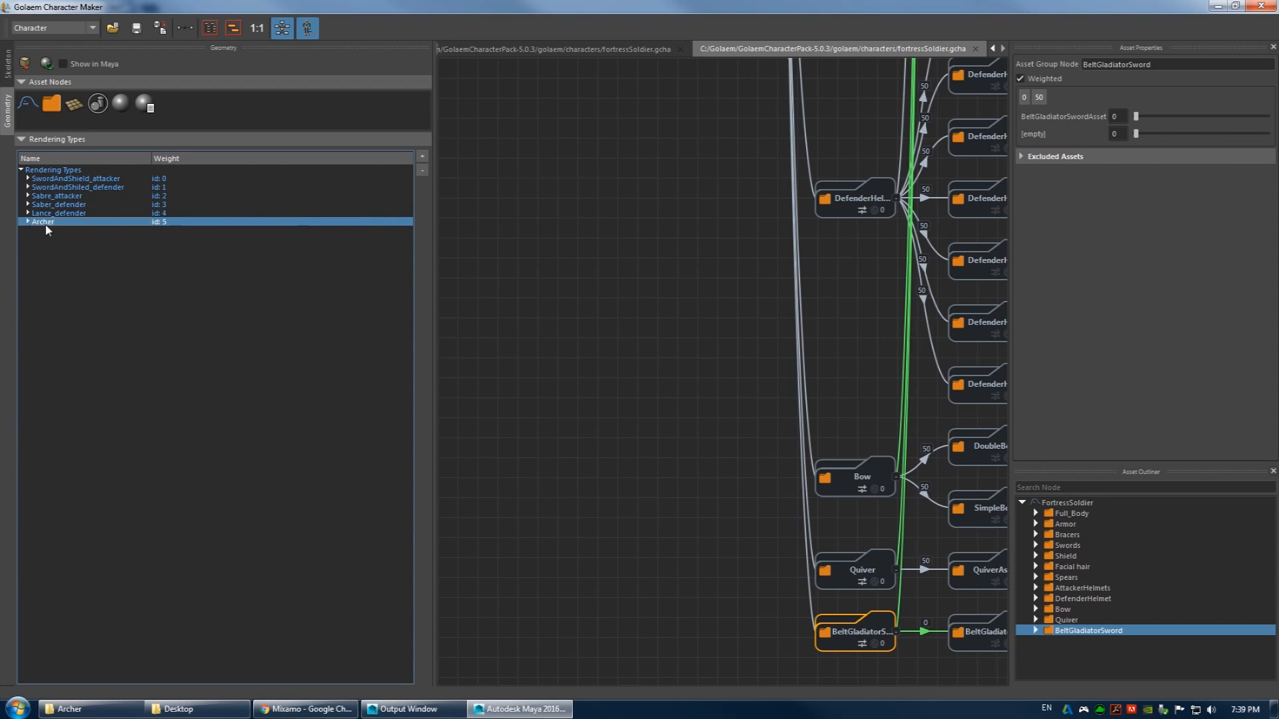
# - Close the Character Maker without saving the other open copy of fortressSoldier.gcha
pyautogui.doubleClick(599, 7)
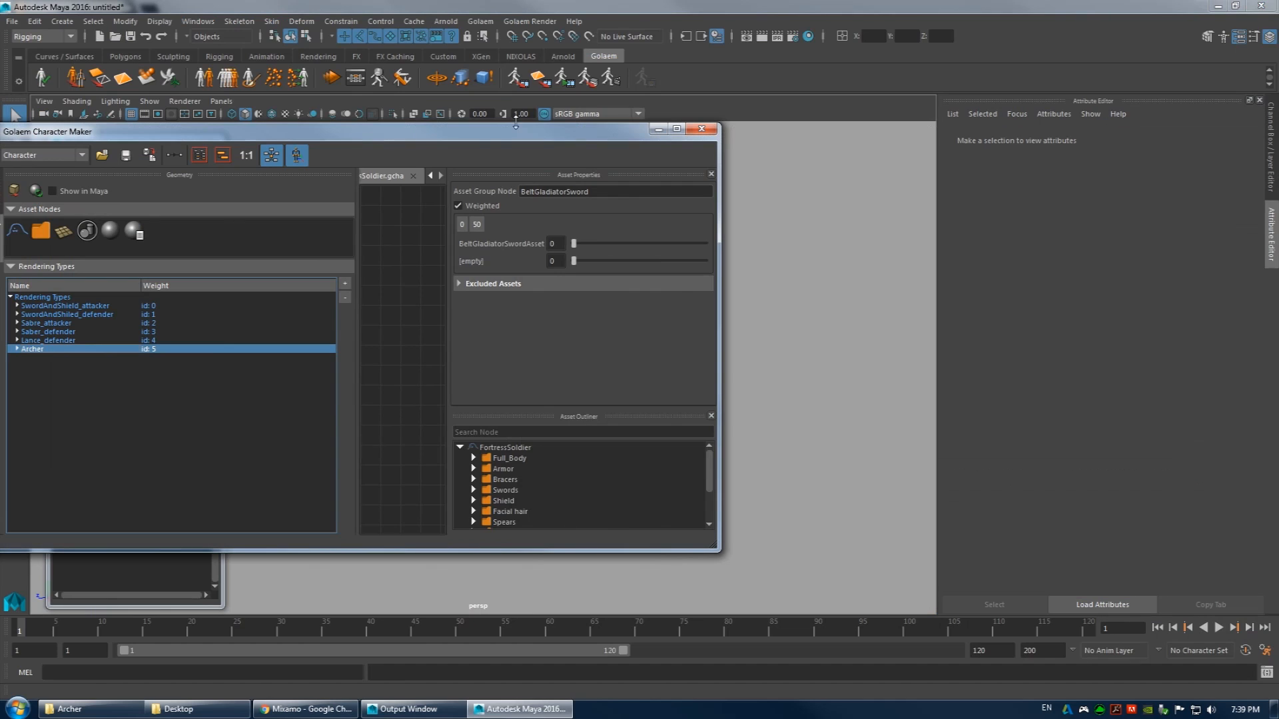
pyautogui.click(700, 129)
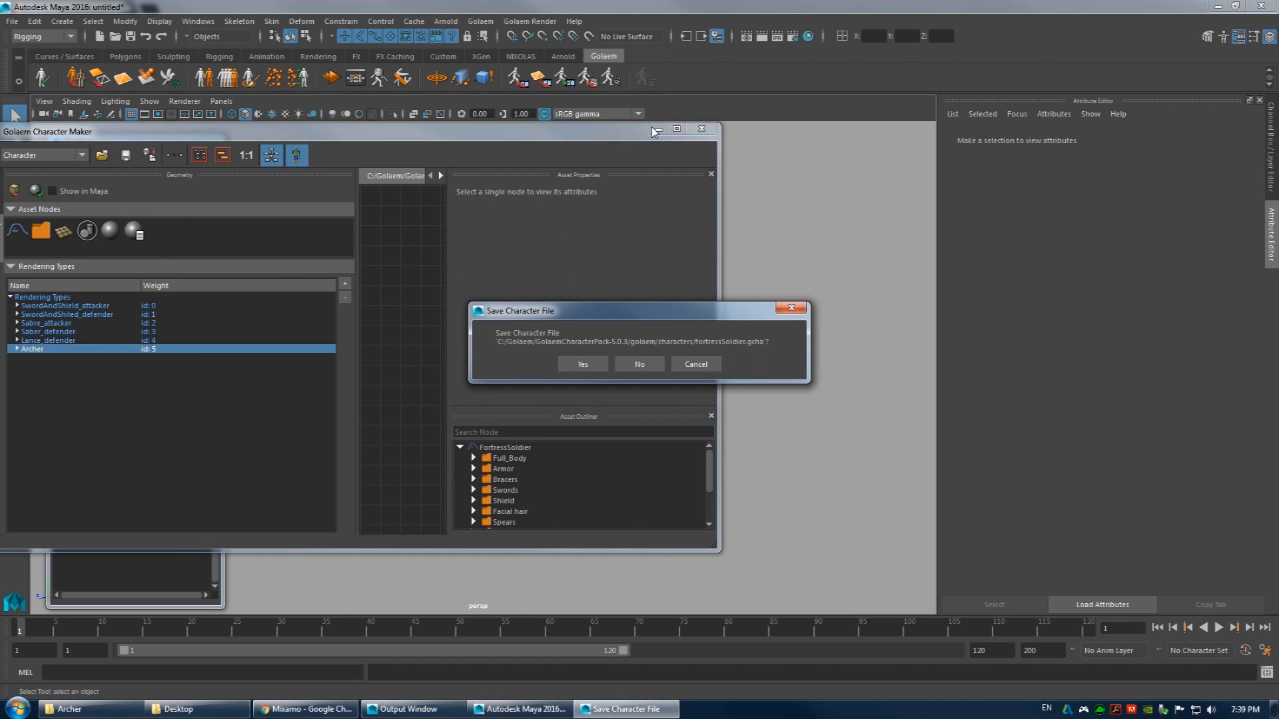
pyautogui.click(650, 365)
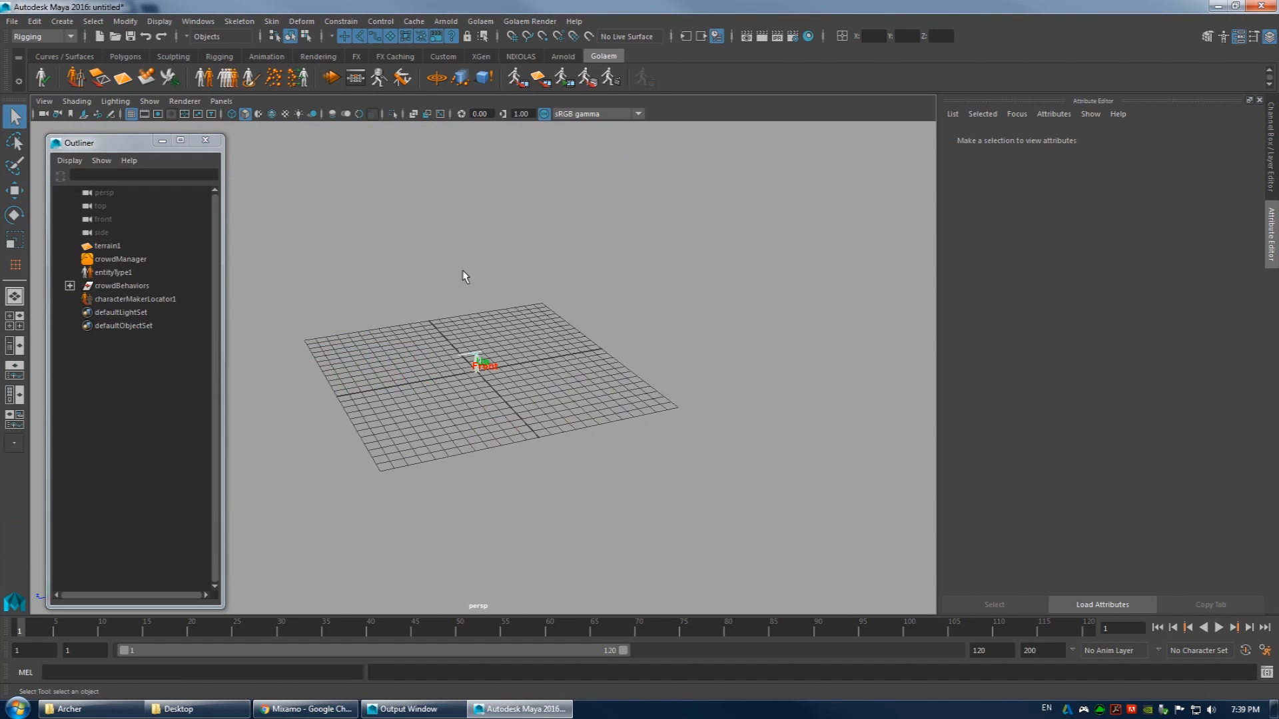
# - Delete the characterMakerLocator1 object from the scene
pyautogui.click(124, 299)
pyautogui.press('f')
pyautogui.keyDown('alt'); pyautogui.moveTo(511, 338); pyautogui.dragTo(542, 335); pyautogui.keyUp('alt')
pyautogui.keyDown('alt'); pyautogui.moveTo(568, 294); pyautogui.dragTo(449, 309, button='middle'); pyautogui.keyUp('alt')
pyautogui.scroll(3, 435, 327)
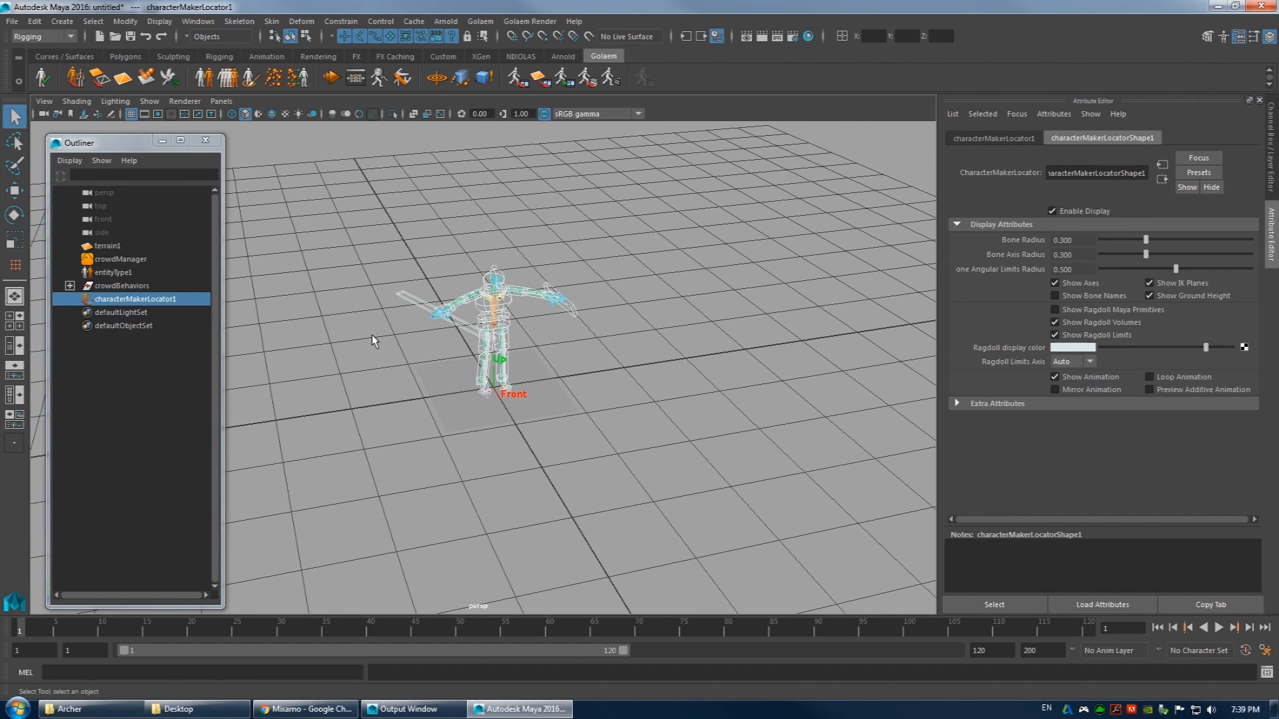
pyautogui.press('Delete')
# - Reload fortressSoldier.gcha as the character file of entityType1
pyautogui.click(113, 273)
pyautogui.scroll(-10, 329, 266)
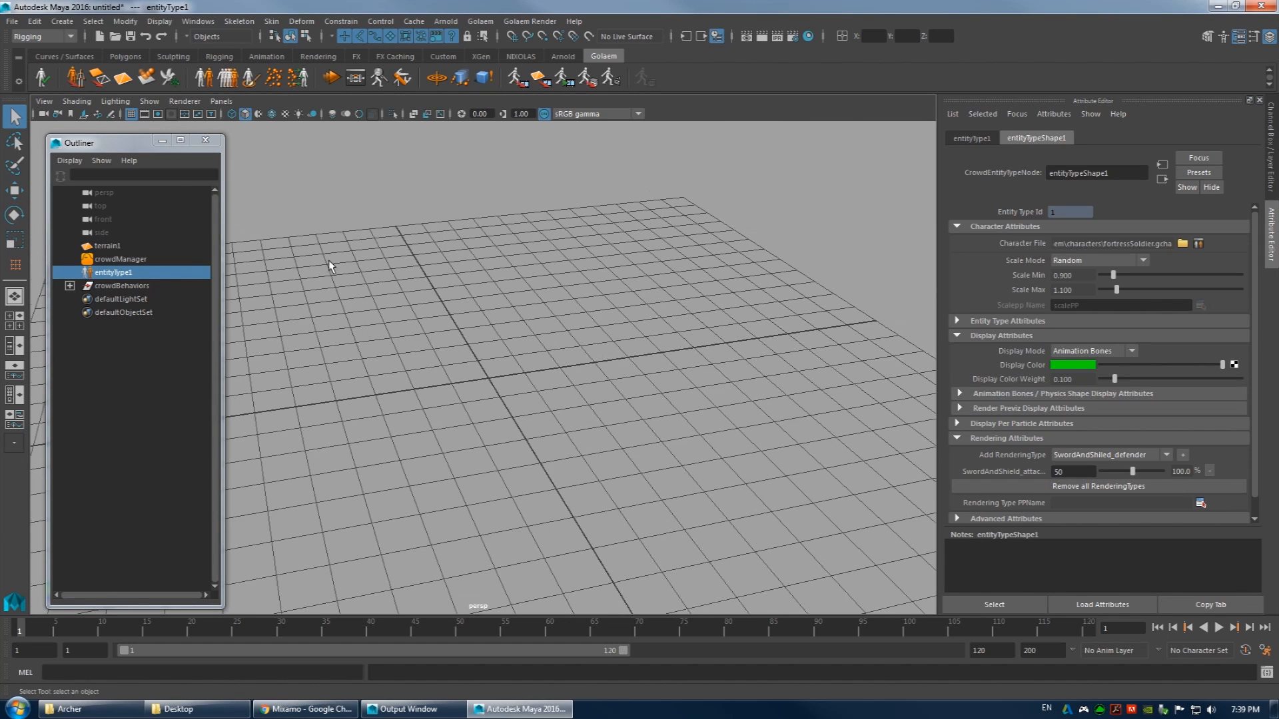
pyautogui.keyDown('alt'); pyautogui.moveTo(405, 239); pyautogui.dragTo(486, 250, button='right'); pyautogui.keyUp('alt')
pyautogui.keyDown('alt'); pyautogui.moveTo(486, 251); pyautogui.dragTo(486, 236); pyautogui.keyUp('alt')
pyautogui.keyDown('alt'); pyautogui.moveTo(487, 235); pyautogui.dragTo(520, 285, button='middle'); pyautogui.keyUp('alt')
pyautogui.click(103, 269)
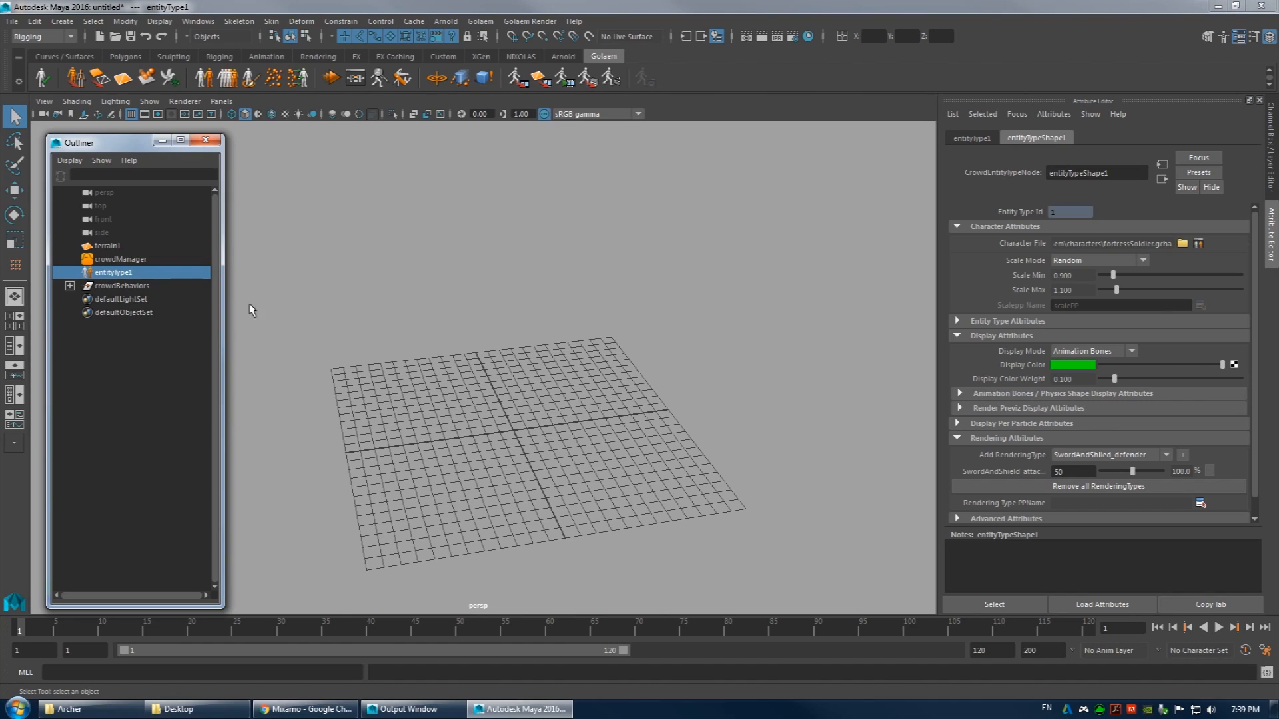
pyautogui.click(1184, 243)
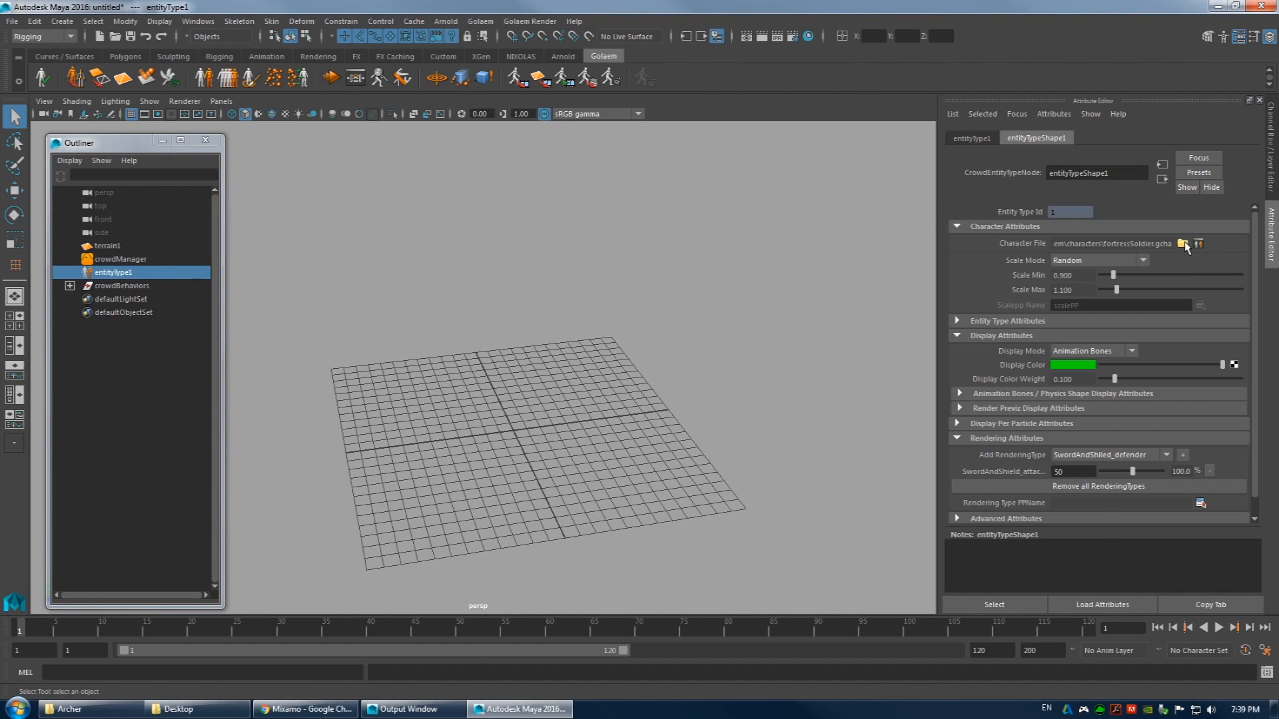
pyautogui.doubleClick(564, 291)
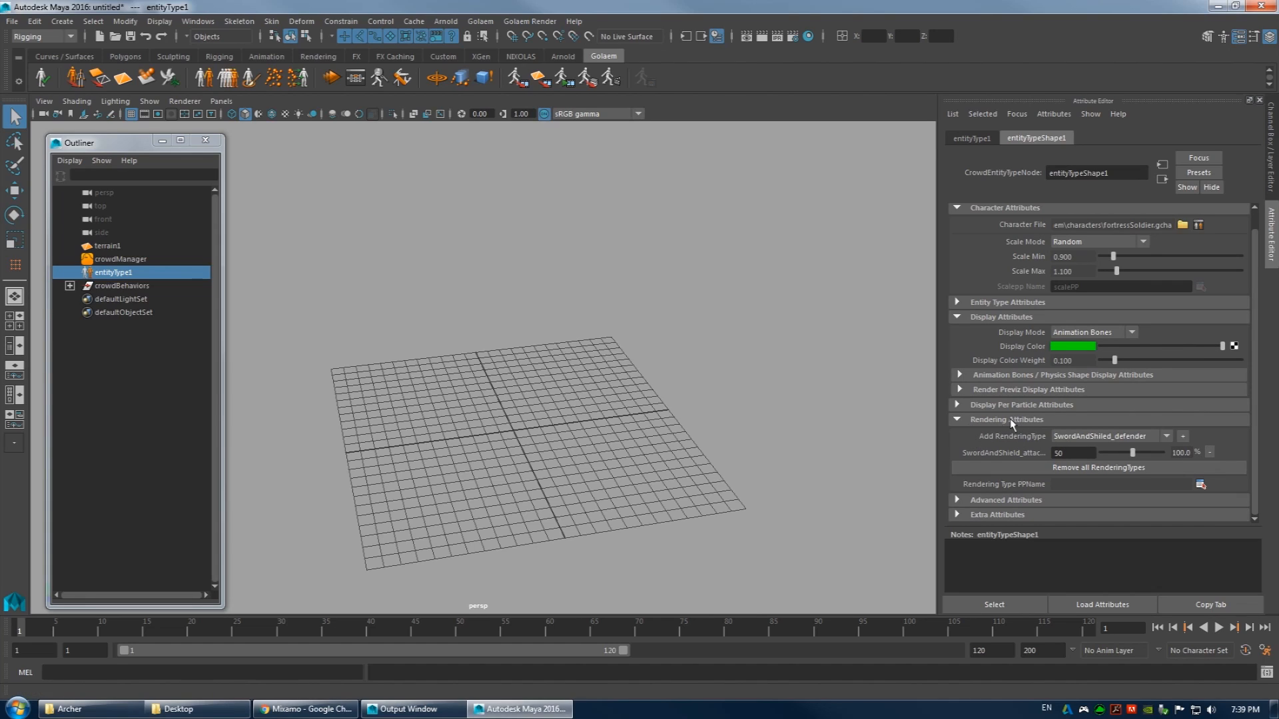
# - Replace the SwordAndShield_attacker rendering type of entityType1 with Archer
pyautogui.click(1209, 452)
pyautogui.click(1130, 454)
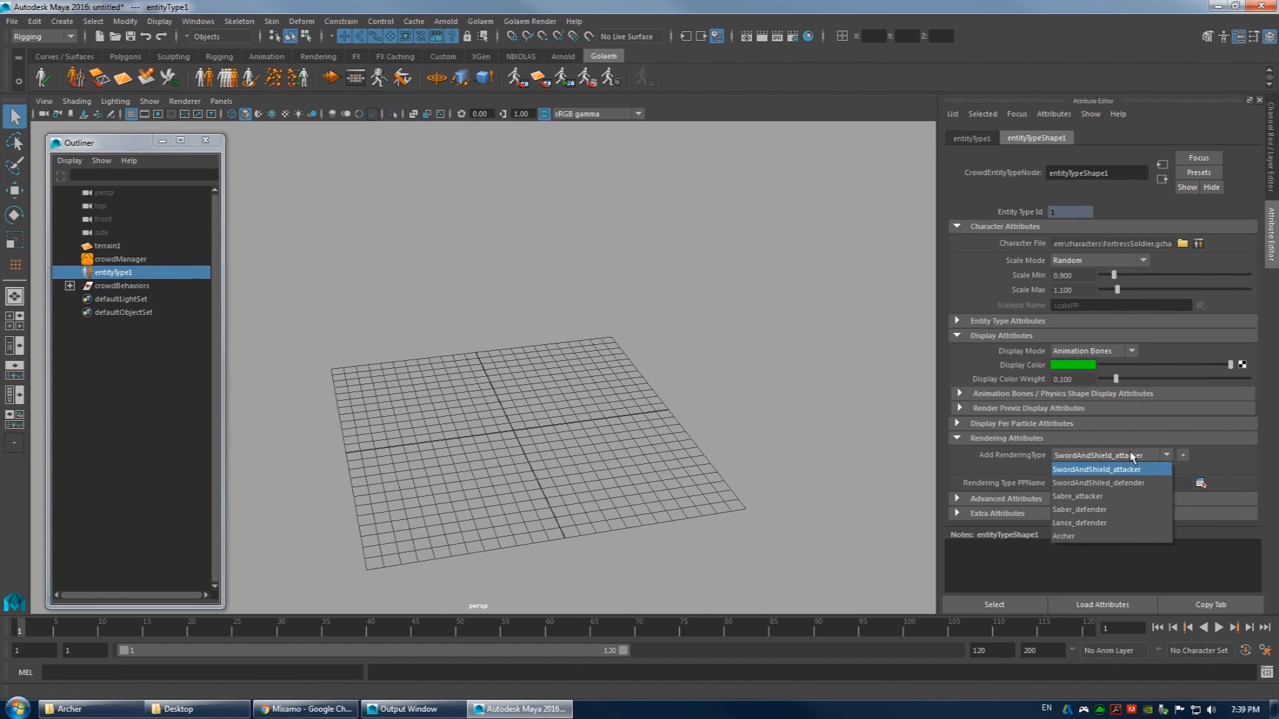
pyautogui.click(1064, 535)
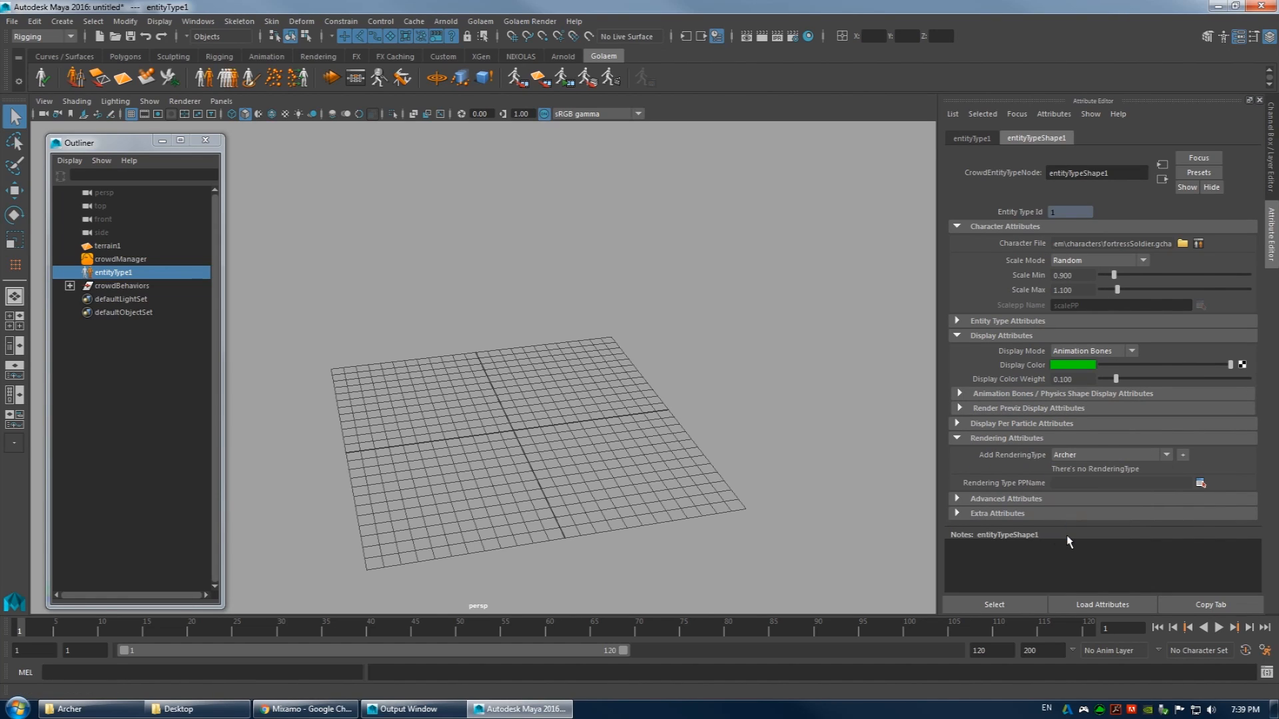
pyautogui.click(1183, 455)
pyautogui.keyDown('alt'); pyautogui.moveTo(759, 326); pyautogui.dragTo(643, 289, button='right'); pyautogui.keyUp('alt')
pyautogui.keyDown('alt'); pyautogui.moveTo(643, 290); pyautogui.dragTo(749, 332); pyautogui.keyUp('alt')
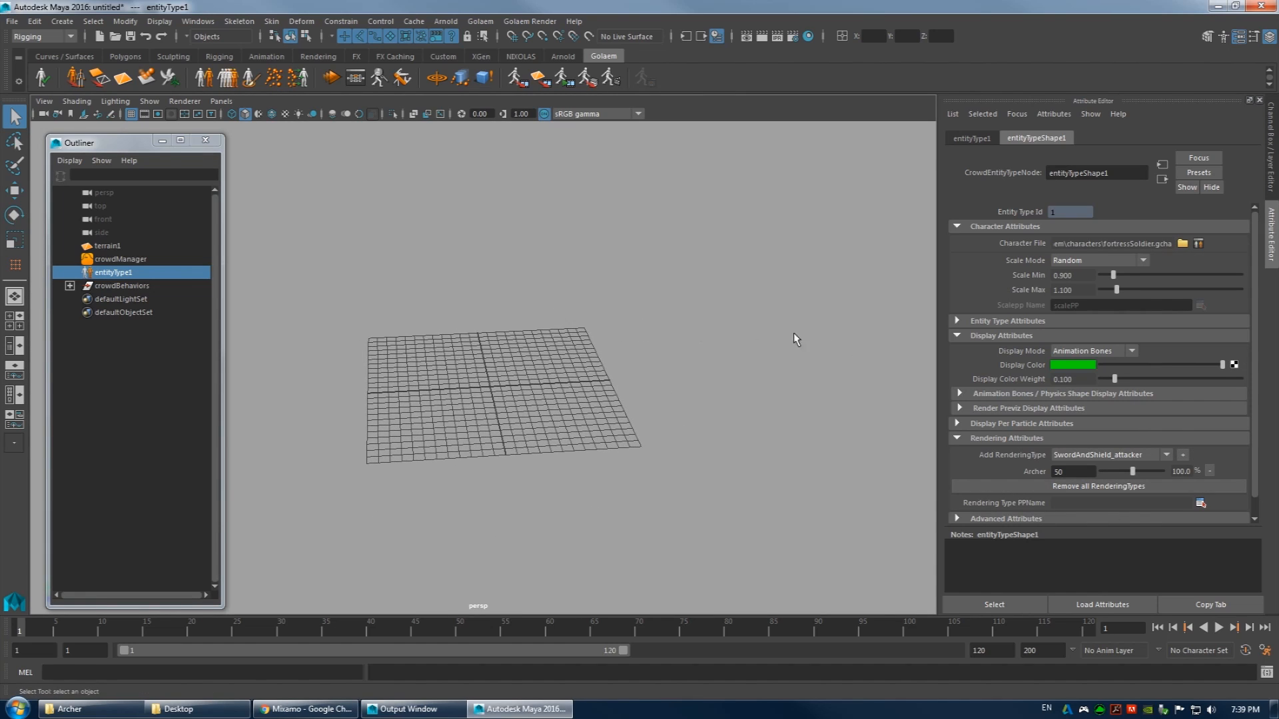
# - Change the display mode of entityType1 and deselect it
pyautogui.click(1091, 353)
pyautogui.click(1077, 404)
pyautogui.keyDown('alt'); pyautogui.moveTo(492, 363); pyautogui.dragTo(474, 348); pyautogui.keyUp('alt')
pyautogui.click(393, 321)
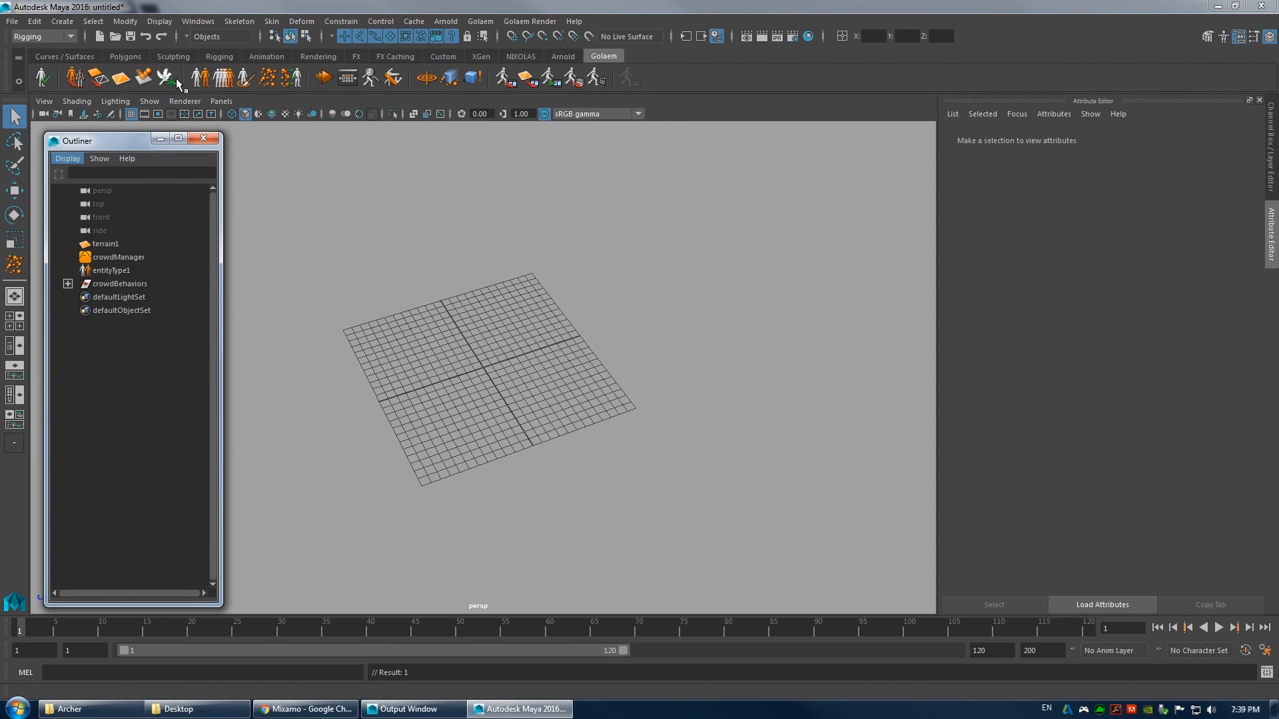
# - Draw a rectangular Population Tool area for entityTypeShape1 covering nearly the whole ground grid
pyautogui.click(175, 82)
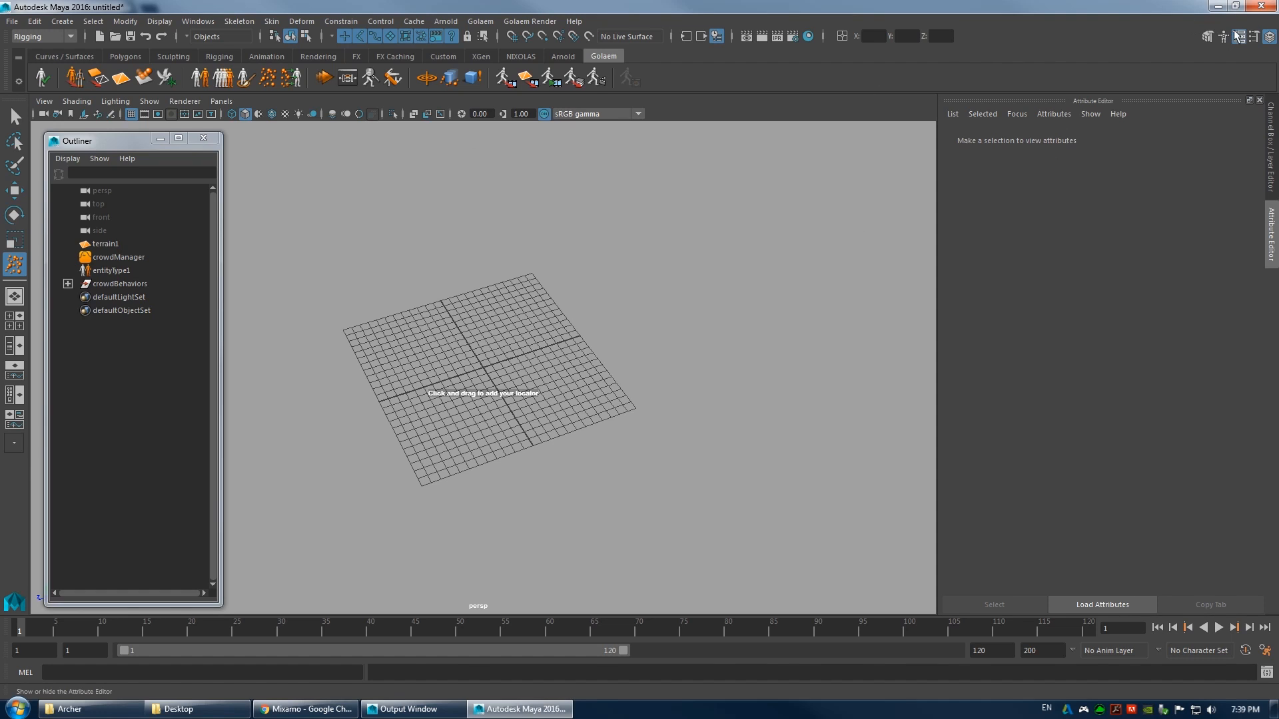
pyautogui.click(1254, 36)
pyautogui.moveTo(122, 146); pyautogui.dragTo(330, 167)
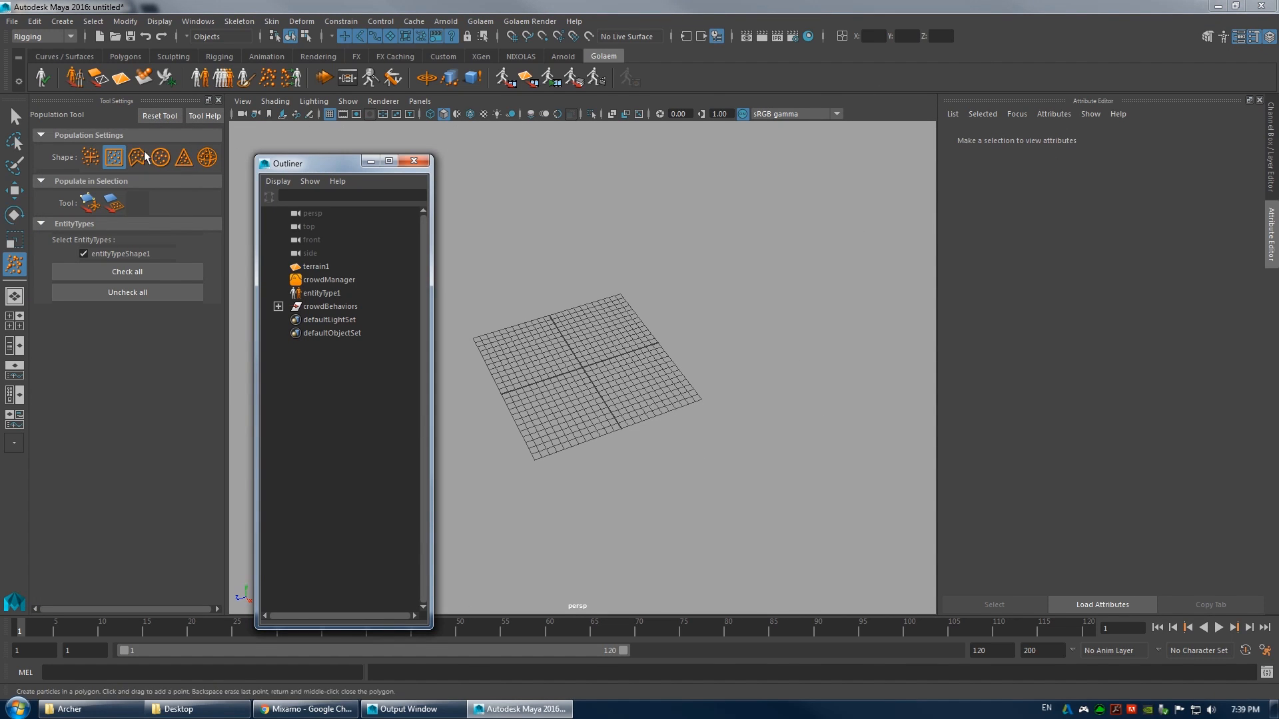
pyautogui.keyDown('alt'); pyautogui.moveTo(534, 311); pyautogui.dragTo(669, 424); pyautogui.keyUp('alt')
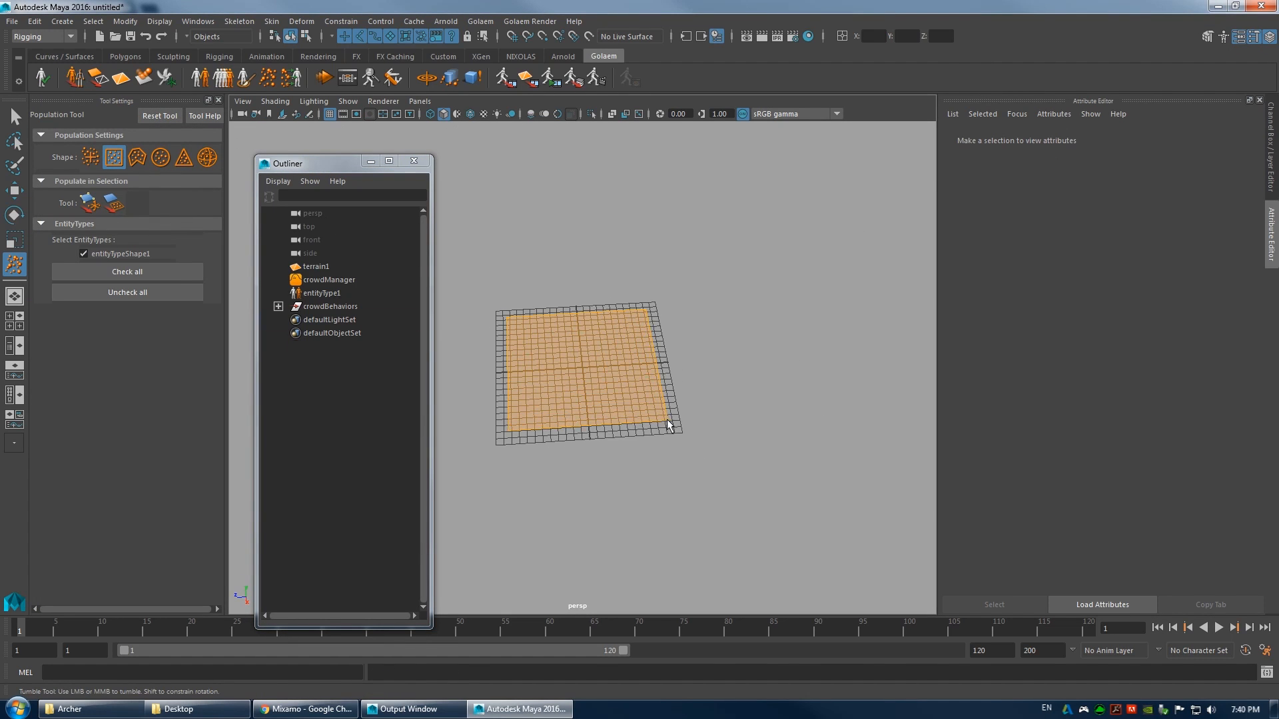
pyautogui.click(218, 101)
# - Set the population's number of particles to 264 and create it as a new particle system and crowd field
pyautogui.keyDown('alt'); pyautogui.moveTo(582, 265); pyautogui.dragTo(672, 325, button='right'); pyautogui.keyUp('alt')
pyautogui.moveTo(1128, 227)
pyautogui.mouseDown()
pyautogui.moveTo(1239, 230)
pyautogui.moveTo(1104, 235)
pyautogui.moveTo(1137, 229)
pyautogui.mouseUp()
pyautogui.keyDown('alt'); pyautogui.moveTo(848, 308); pyautogui.dragTo(869, 172, button='middle'); pyautogui.keyUp('alt')
pyautogui.keyDown('alt'); pyautogui.moveTo(756, 243); pyautogui.dragTo(746, 246); pyautogui.keyUp('alt')
pyautogui.keyDown('alt'); pyautogui.moveTo(746, 246); pyautogui.dragTo(781, 265, button='right'); pyautogui.keyUp('alt')
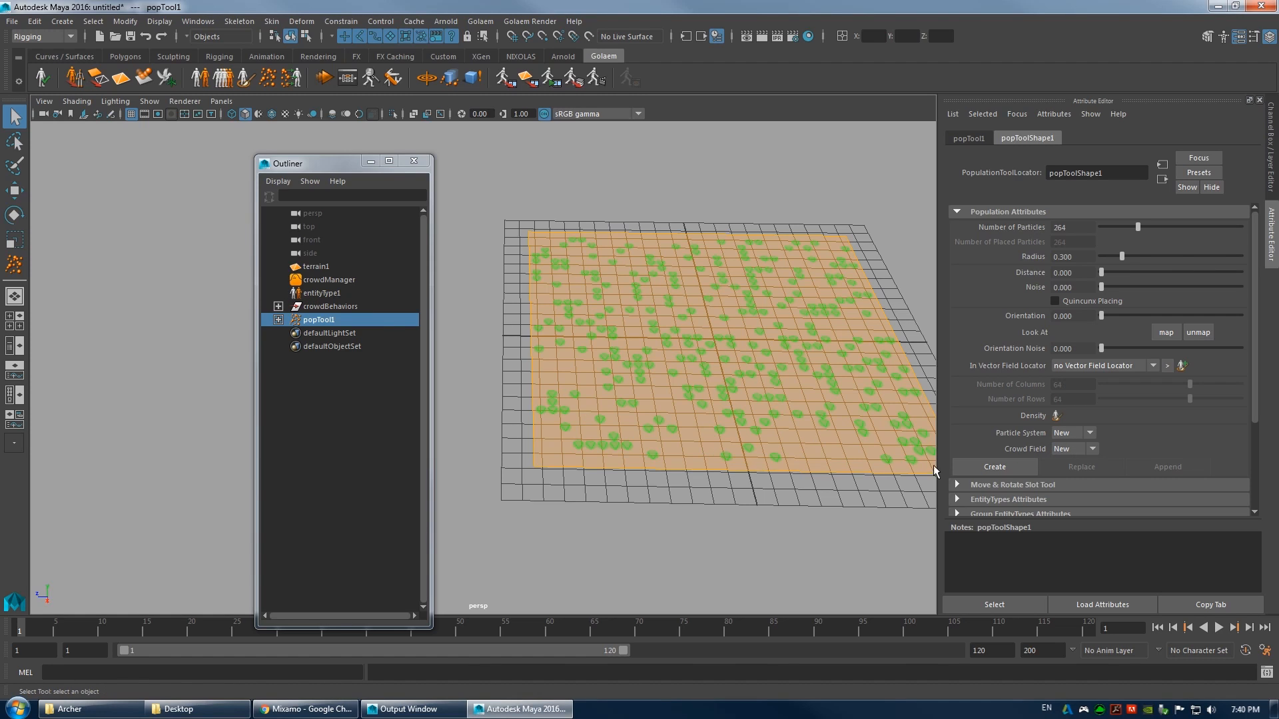
pyautogui.click(999, 467)
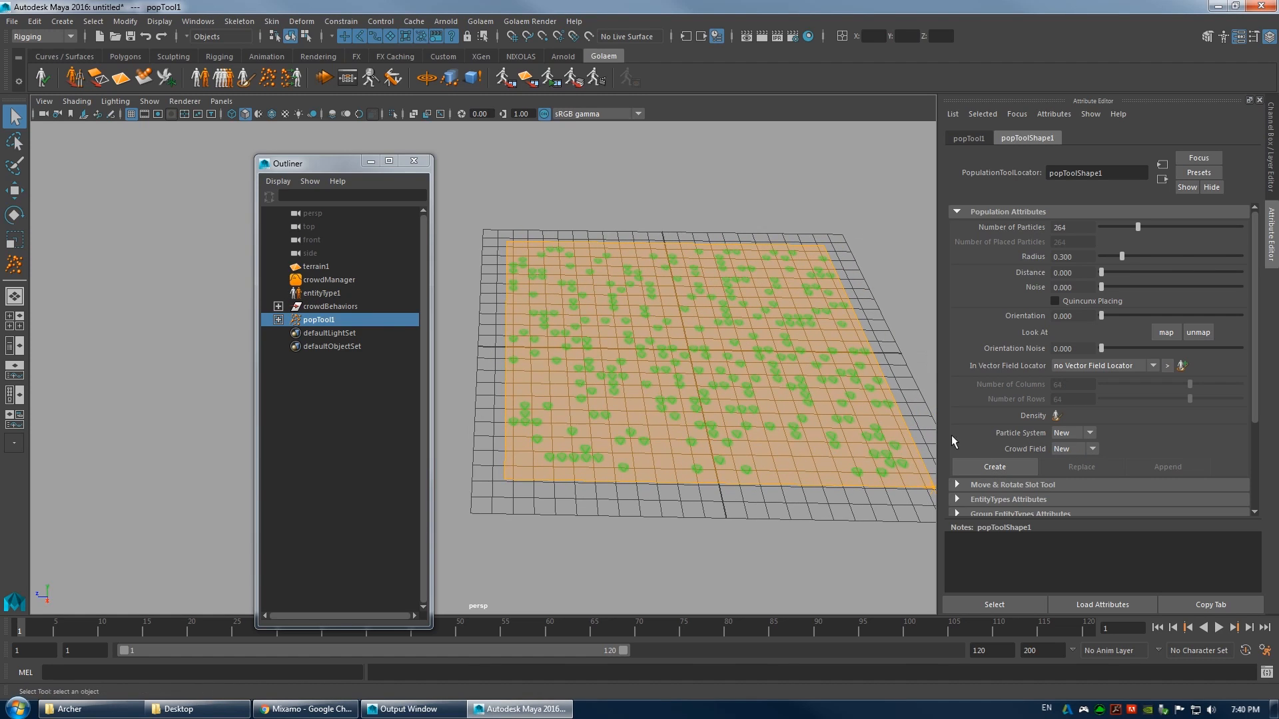
# - Generate the particle system and crowd field from popTool1
pyautogui.click(993, 499)
pyautogui.scroll(-1, 1004, 497)
pyautogui.click(995, 457)
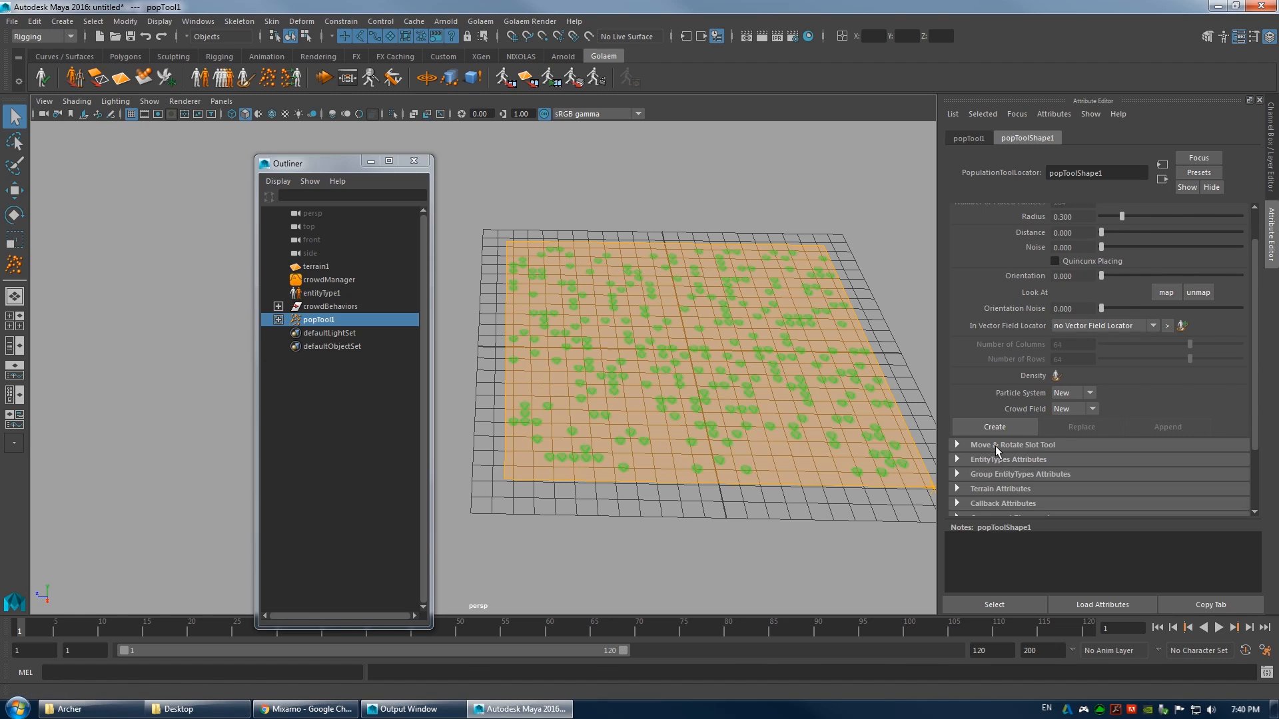
pyautogui.click(994, 427)
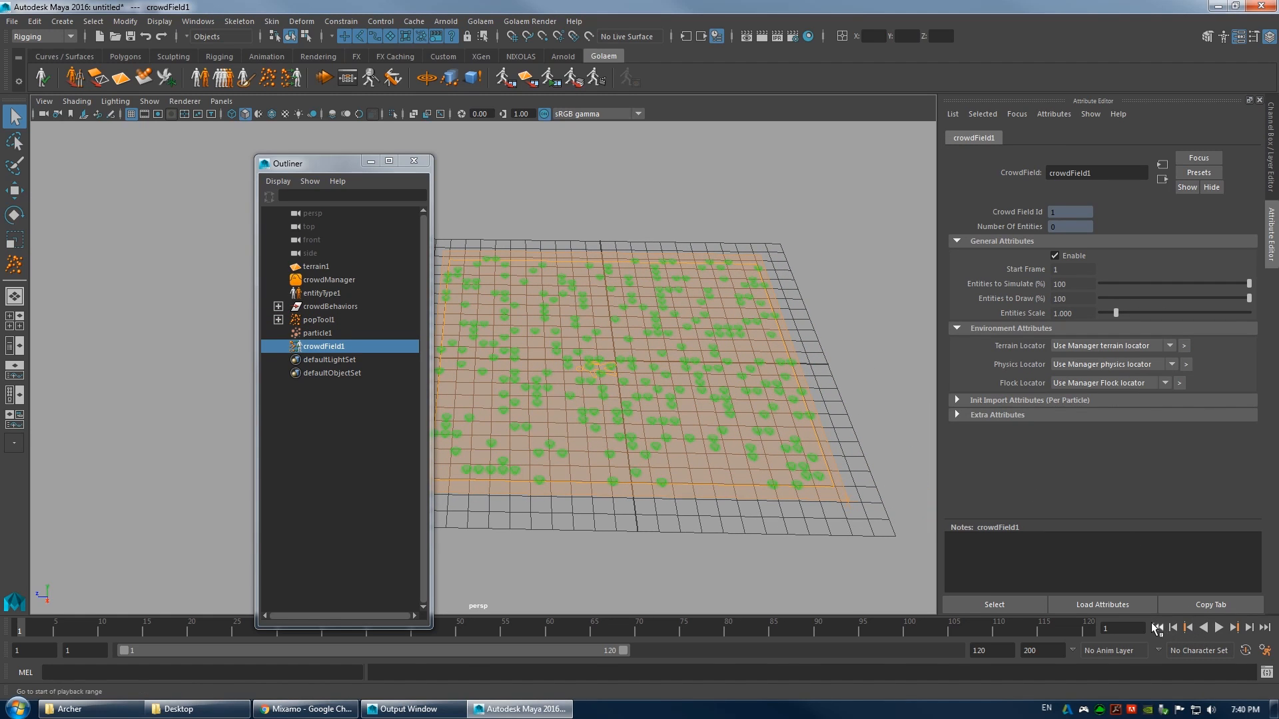
# - Run the simulation briefly and examine the crowd of archers with their bows and quivers from close up and from afar
pyautogui.click(1219, 628)
pyautogui.click(1219, 628)
pyautogui.keyDown('alt'); pyautogui.moveTo(692, 426); pyautogui.dragTo(769, 429, button='right'); pyautogui.keyUp('alt')
pyautogui.keyDown('alt'); pyautogui.moveTo(769, 430); pyautogui.dragTo(739, 377); pyautogui.keyUp('alt')
pyautogui.keyDown('alt'); pyautogui.moveTo(706, 376); pyautogui.dragTo(674, 388, button='middle'); pyautogui.keyUp('alt')
pyautogui.keyDown('alt'); pyautogui.moveTo(674, 388); pyautogui.dragTo(804, 430, button='right'); pyautogui.keyUp('alt')
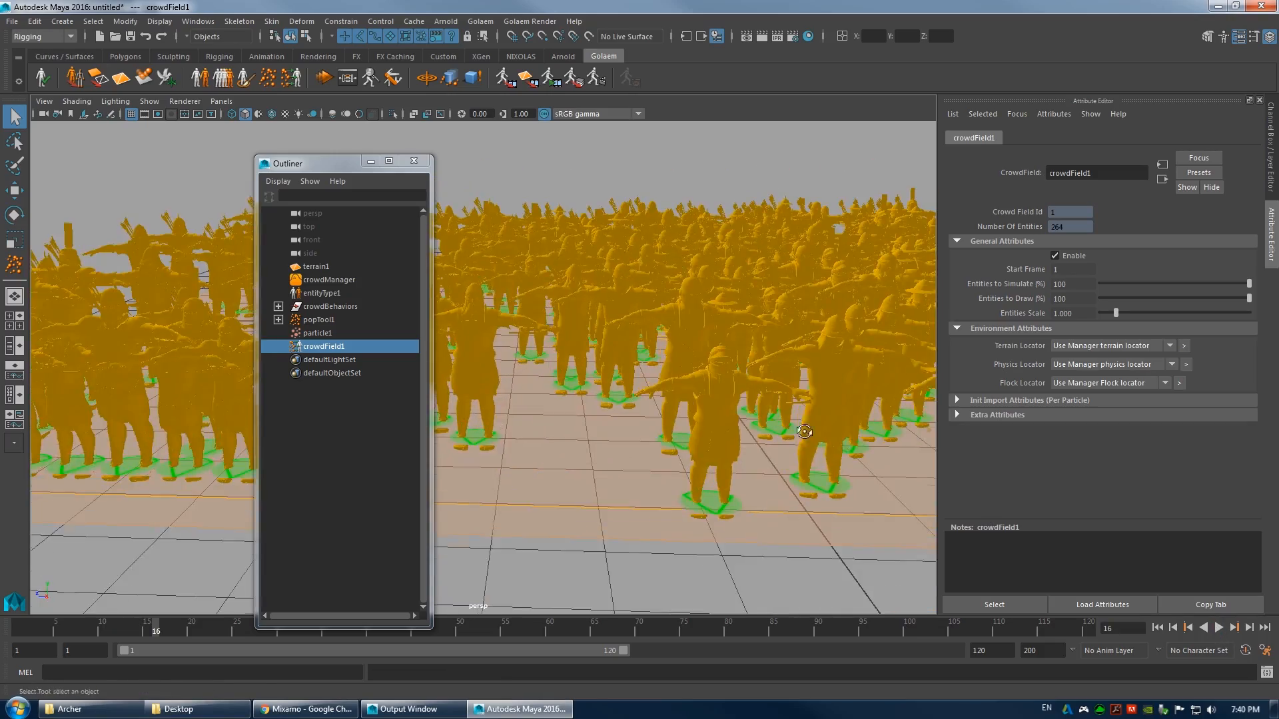
pyautogui.keyDown('alt'); pyautogui.moveTo(805, 431); pyautogui.dragTo(776, 492); pyautogui.keyUp('alt')
pyautogui.keyDown('alt'); pyautogui.moveTo(666, 400); pyautogui.dragTo(731, 410, button='right'); pyautogui.keyUp('alt')
pyautogui.keyDown('alt'); pyautogui.moveTo(732, 410); pyautogui.dragTo(664, 429, button='middle'); pyautogui.keyUp('alt')
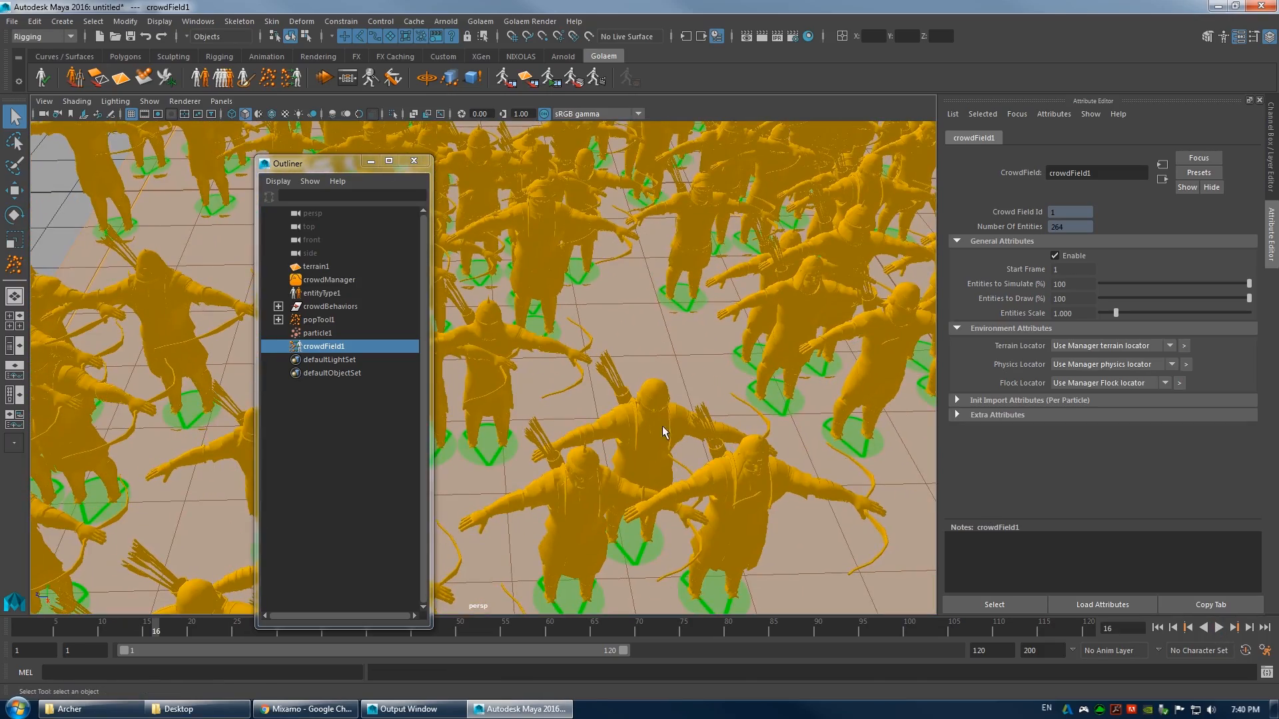
pyautogui.keyDown('alt'); pyautogui.moveTo(621, 328); pyautogui.dragTo(698, 437, button='middle'); pyautogui.keyUp('alt')
pyautogui.keyDown('alt'); pyautogui.moveTo(733, 349); pyautogui.dragTo(696, 436, button='middle'); pyautogui.keyUp('alt')
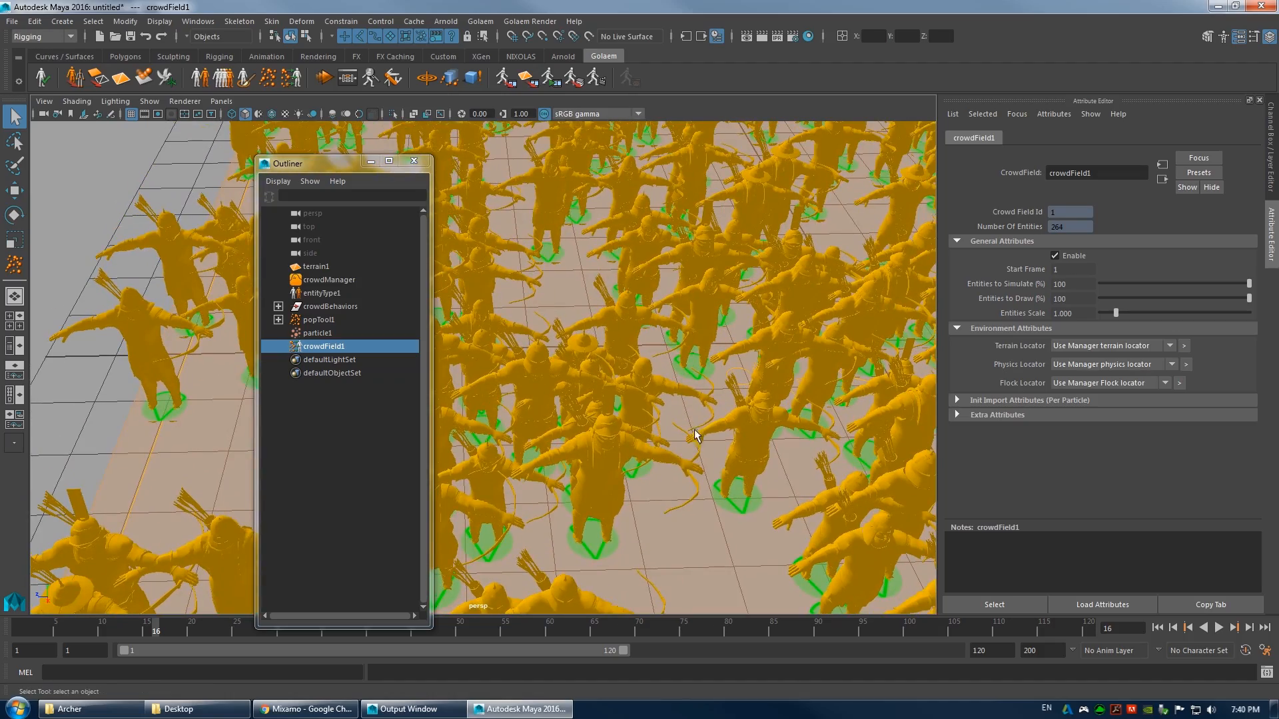
pyautogui.keyDown('alt'); pyautogui.moveTo(783, 351); pyautogui.dragTo(638, 331, button='right'); pyautogui.keyUp('alt')
pyautogui.moveTo(640, 332)
pyautogui.keyDown('alt'); pyautogui.mouseDown()
pyautogui.moveTo(648, 348)
pyautogui.moveTo(628, 332)
pyautogui.mouseUp(); pyautogui.keyUp('alt')
pyautogui.keyDown('alt'); pyautogui.moveTo(746, 337); pyautogui.dragTo(694, 283); pyautogui.keyUp('alt')
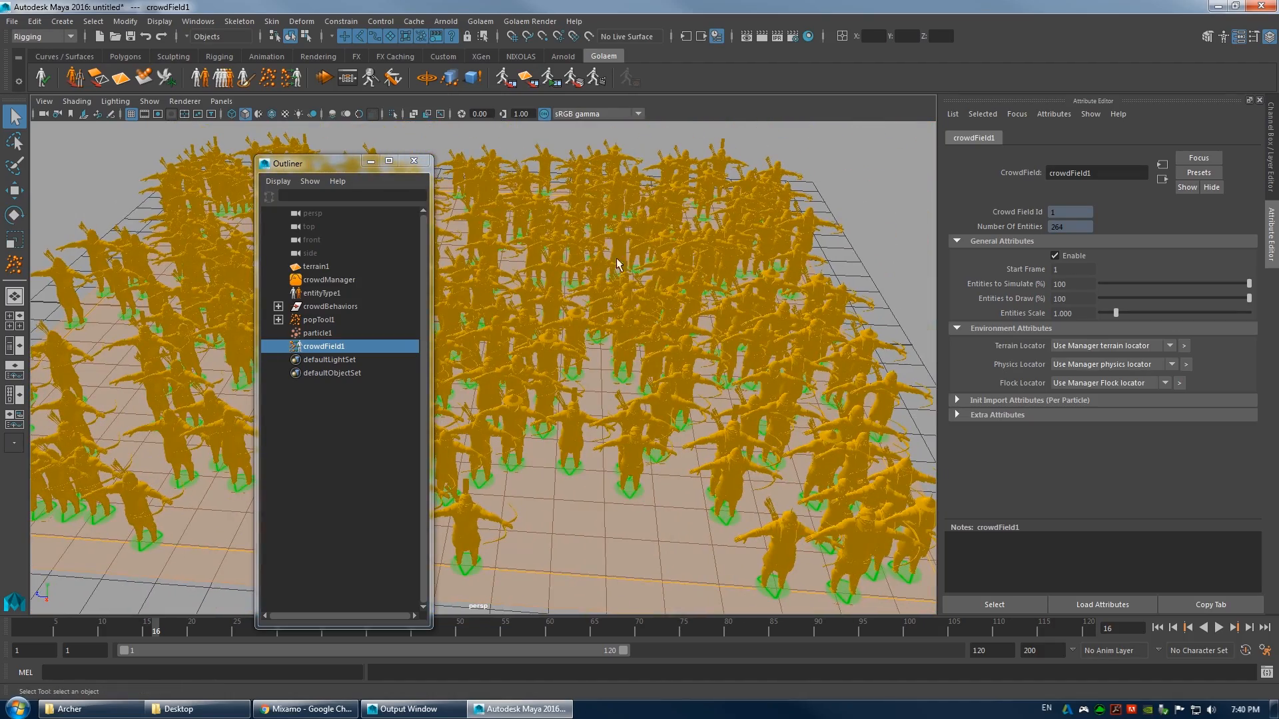
pyautogui.keyDown('alt'); pyautogui.moveTo(693, 346); pyautogui.dragTo(600, 339, button='right'); pyautogui.keyUp('alt')
pyautogui.keyDown('alt'); pyautogui.moveTo(600, 340); pyautogui.dragTo(673, 343); pyautogui.keyUp('alt')
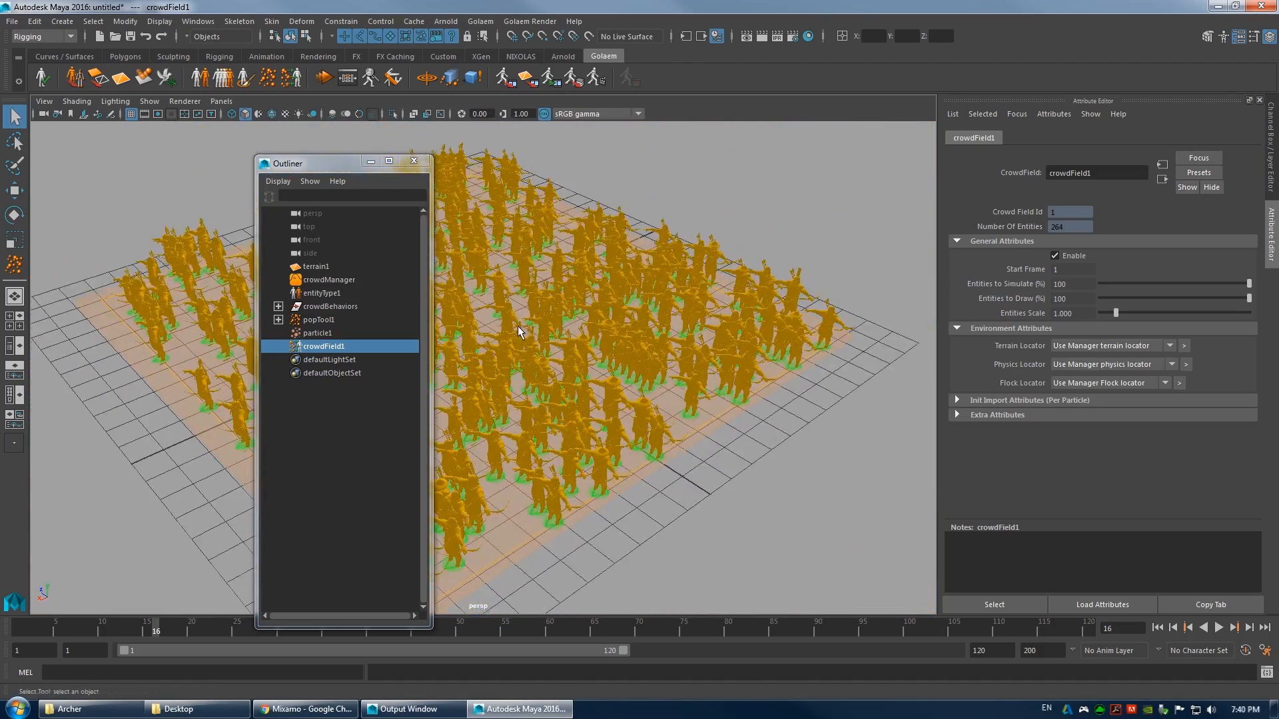
pyautogui.keyDown('alt'); pyautogui.moveTo(600, 340); pyautogui.dragTo(693, 353, button='right'); pyautogui.keyUp('alt')
pyautogui.moveTo(693, 353)
pyautogui.keyDown('alt'); pyautogui.mouseDown()
pyautogui.moveTo(647, 355)
pyautogui.moveTo(679, 347)
pyautogui.mouseUp(); pyautogui.keyUp('alt')
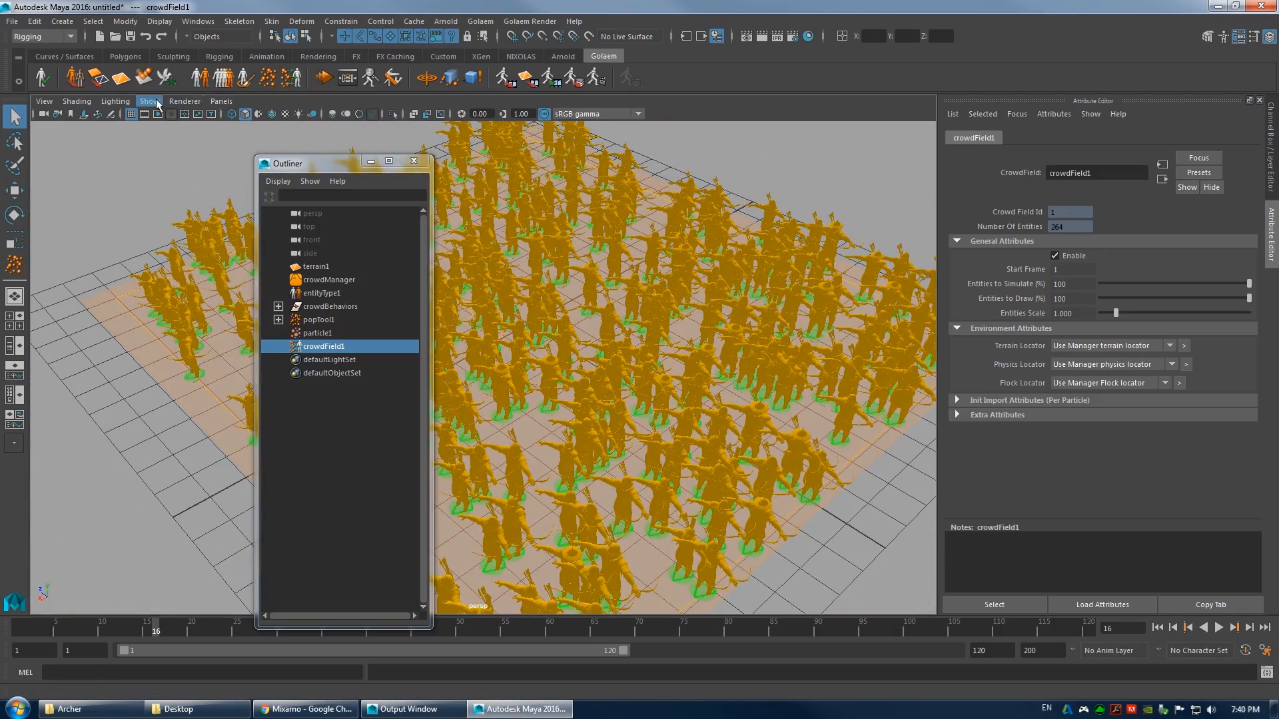
# - Switch the viewport renderer to Legacy Default Viewport and hide the attribute editor to enlarge the view
pyautogui.click(185, 102)
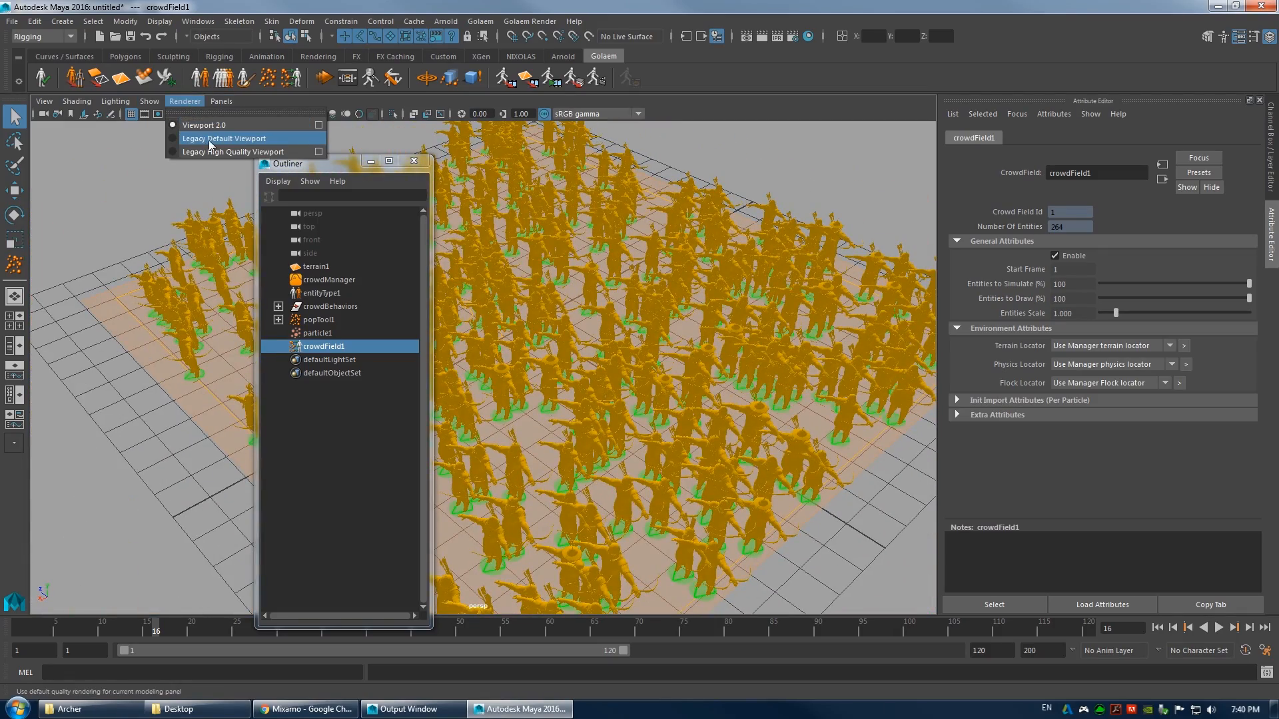
pyautogui.click(204, 142)
pyautogui.keyDown('alt'); pyautogui.moveTo(716, 397); pyautogui.dragTo(694, 297, button='right'); pyautogui.keyUp('alt')
pyautogui.click(724, 240)
pyautogui.keyDown('alt'); pyautogui.moveTo(695, 297); pyautogui.dragTo(786, 313); pyautogui.keyUp('alt')
pyautogui.moveTo(786, 313)
pyautogui.keyDown('alt'); pyautogui.mouseDown(button='right')
pyautogui.moveTo(1146, 222)
pyautogui.moveTo(788, 288)
pyautogui.mouseUp(button='right'); pyautogui.keyUp('alt')
pyautogui.click(1272, 207)
pyautogui.keyDown('alt'); pyautogui.moveTo(788, 288); pyautogui.dragTo(832, 273); pyautogui.keyUp('alt')
# - Open entityTypeShape1's behavior graph in the Golaem Behavior Editor and enlarge the editor window
pyautogui.click(348, 79)
pyautogui.moveTo(333, 166); pyautogui.dragTo(134, 148)
pyautogui.click(892, 169)
pyautogui.doubleClick(890, 168)
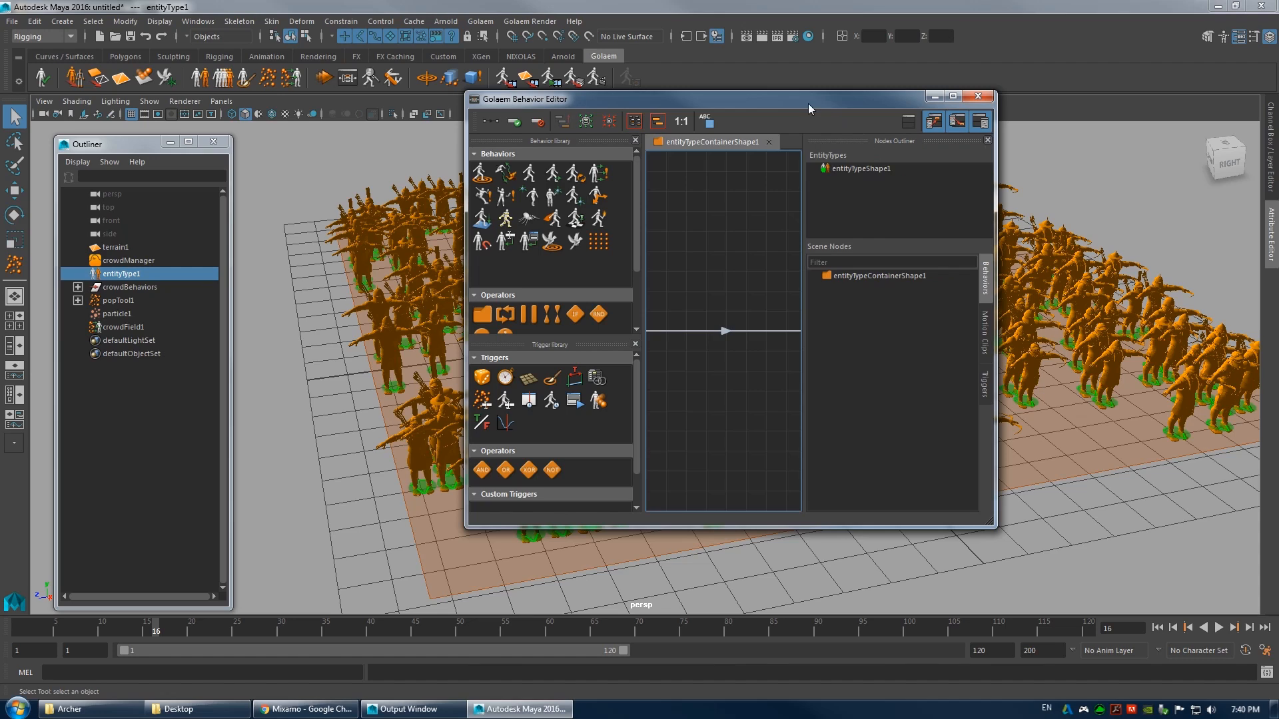
pyautogui.doubleClick(809, 100)
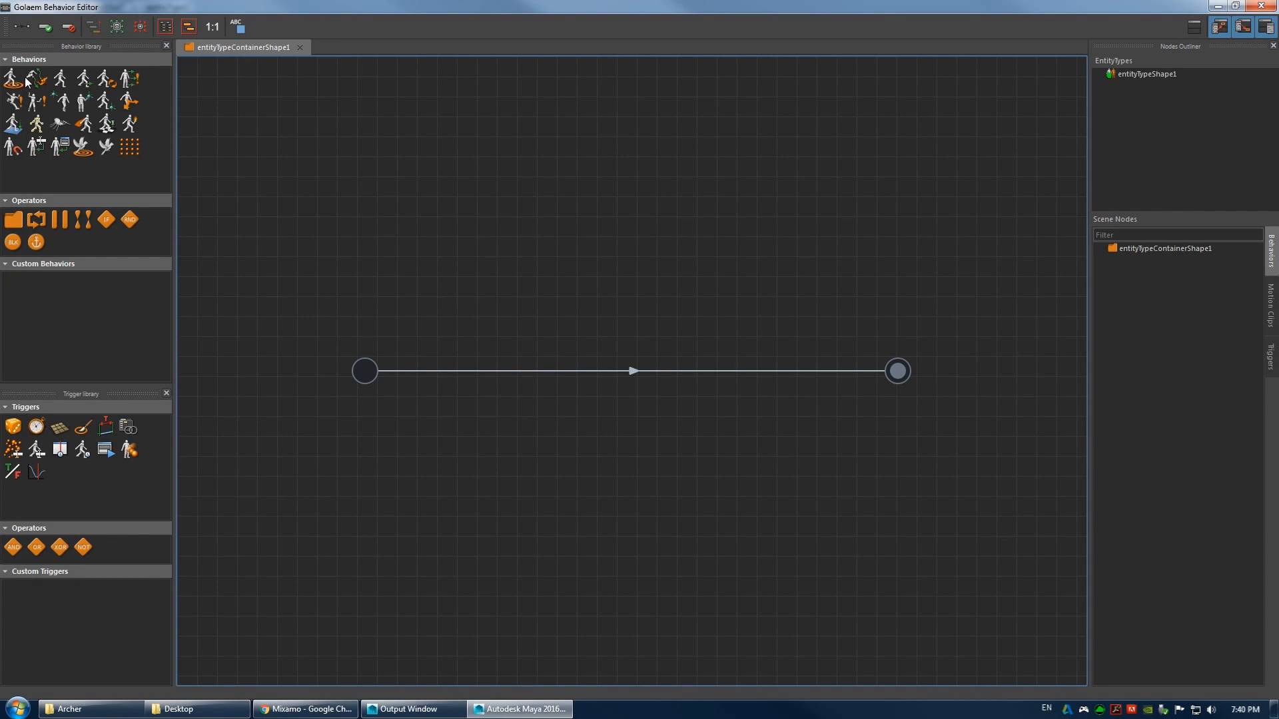
# - Insert a Motion behavior between the graph's start and end nodes and load archer_equip_bow.gmo as its motion clip
pyautogui.moveTo(66, 82); pyautogui.dragTo(67, 85)
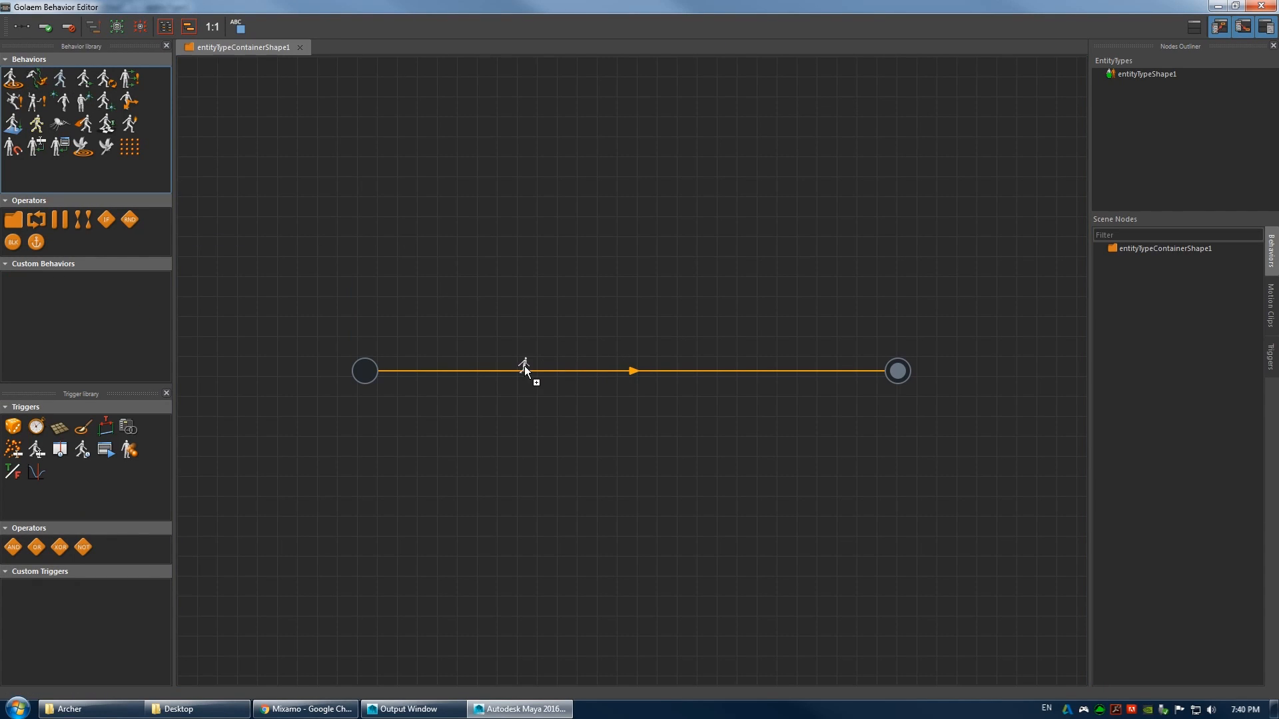
pyautogui.moveTo(524, 366); pyautogui.dragTo(524, 366)
pyautogui.doubleClick(979, 9)
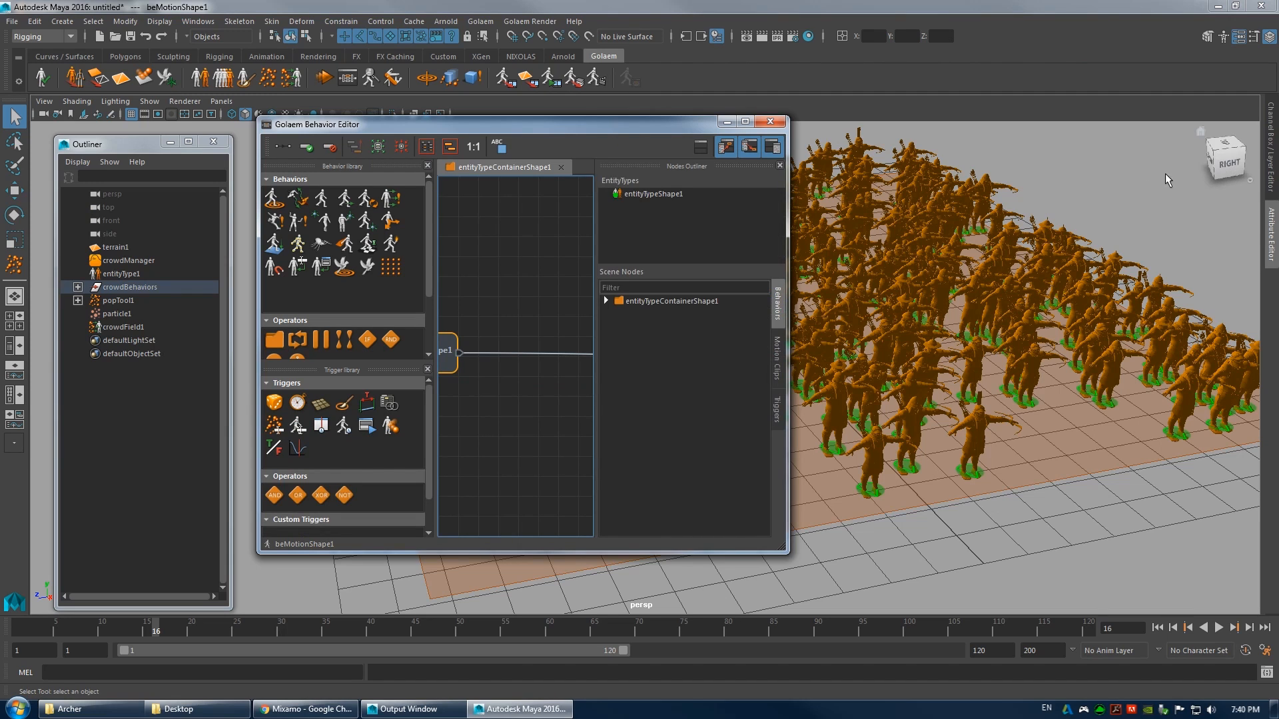
pyautogui.click(1271, 212)
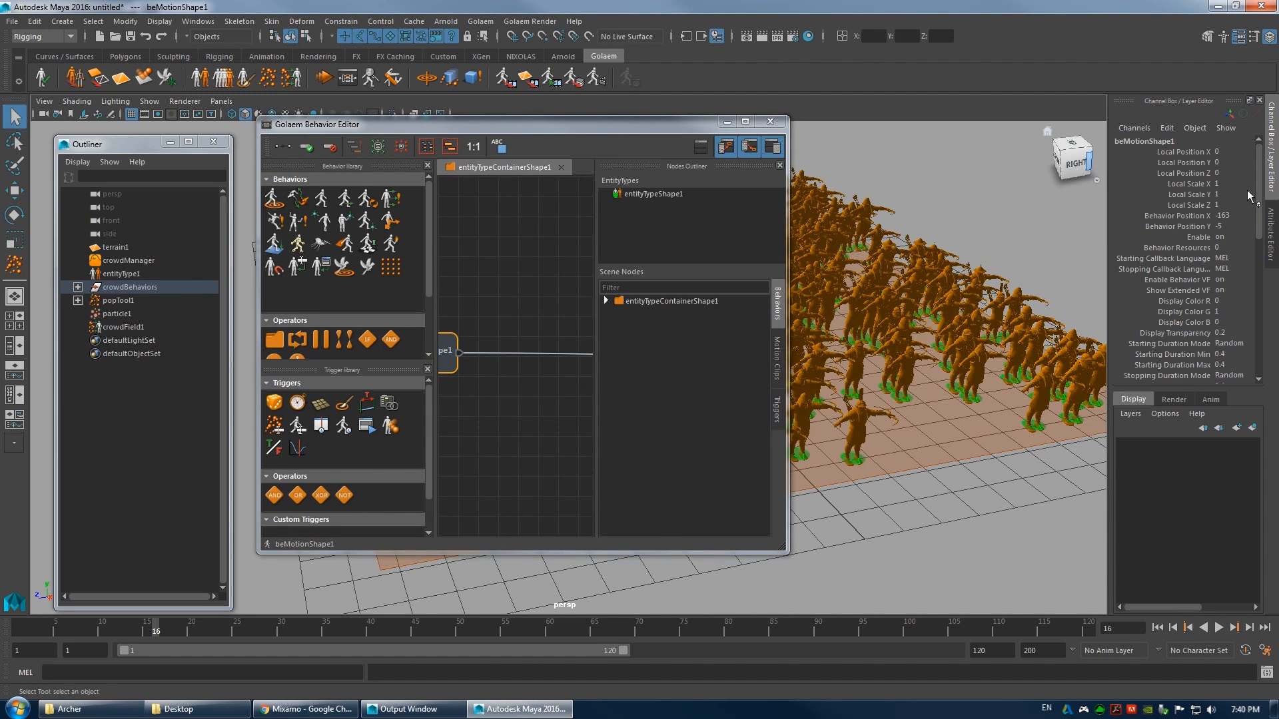
pyautogui.click(1145, 259)
pyautogui.click(1182, 243)
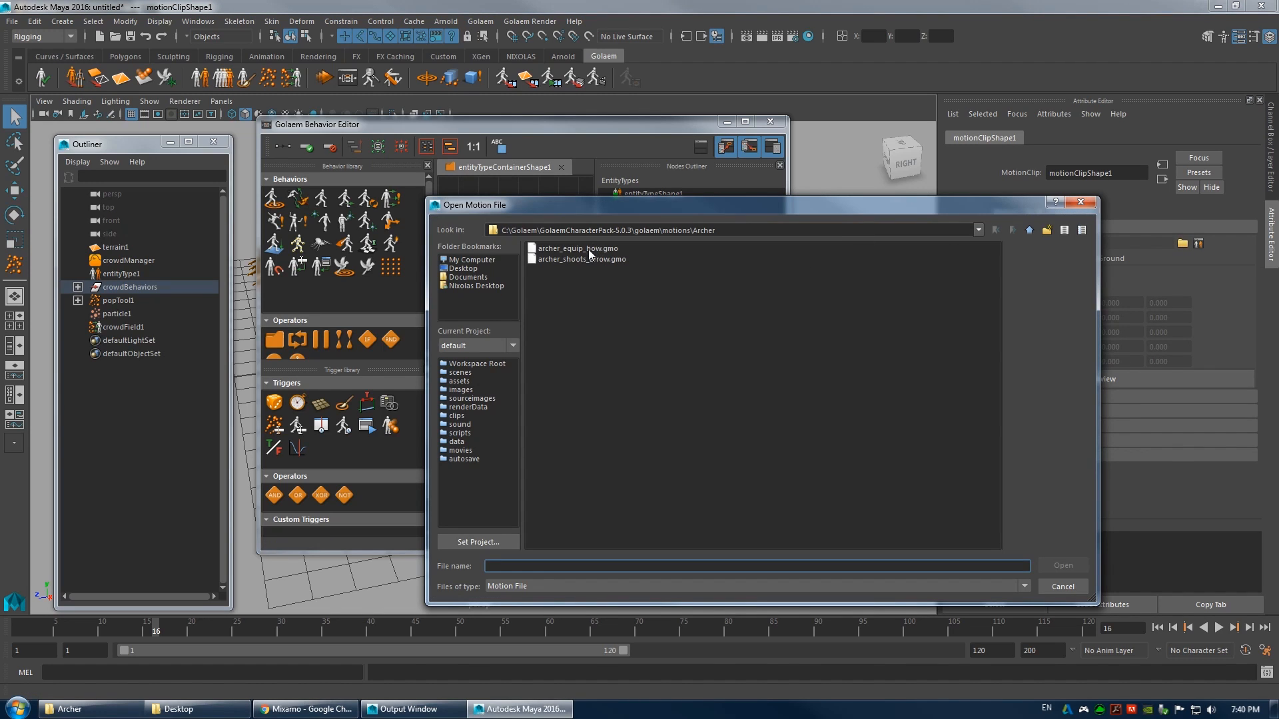
pyautogui.doubleClick(567, 250)
# - Turn off looping for the beMotionShape1 behavior
pyautogui.moveTo(670, 131); pyautogui.dragTo(421, 134)
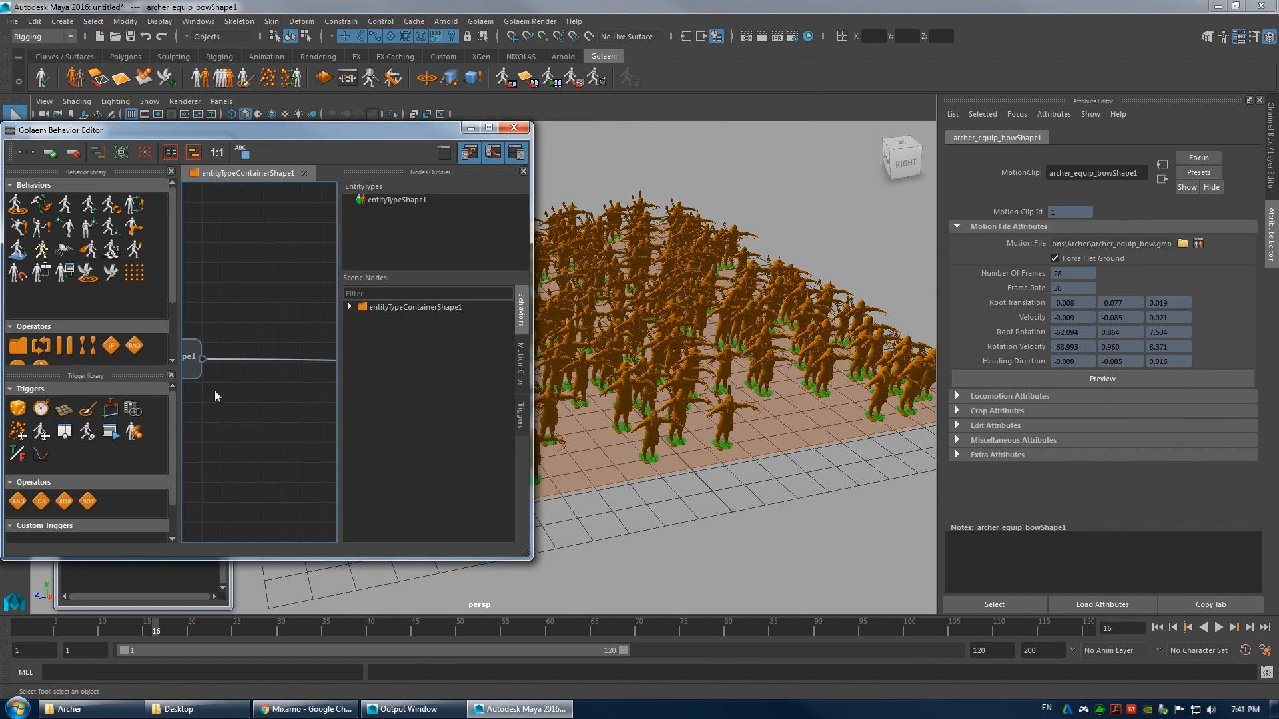
pyautogui.click(192, 365)
pyautogui.moveTo(240, 285); pyautogui.dragTo(337, 282, button='middle')
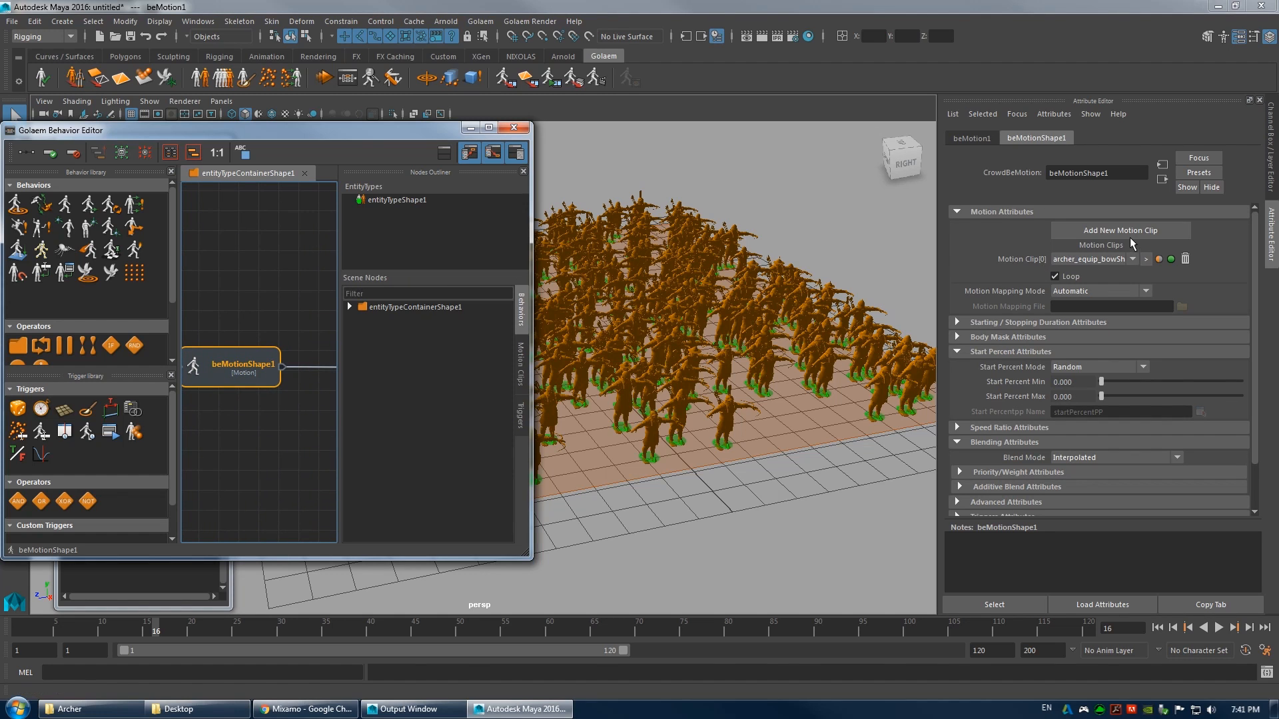
pyautogui.click(1055, 276)
# - Run the simulation from the start and examine how the archers play the equip-bow motion
pyautogui.keyDown('alt'); pyautogui.moveTo(873, 478); pyautogui.dragTo(788, 432); pyautogui.keyUp('alt')
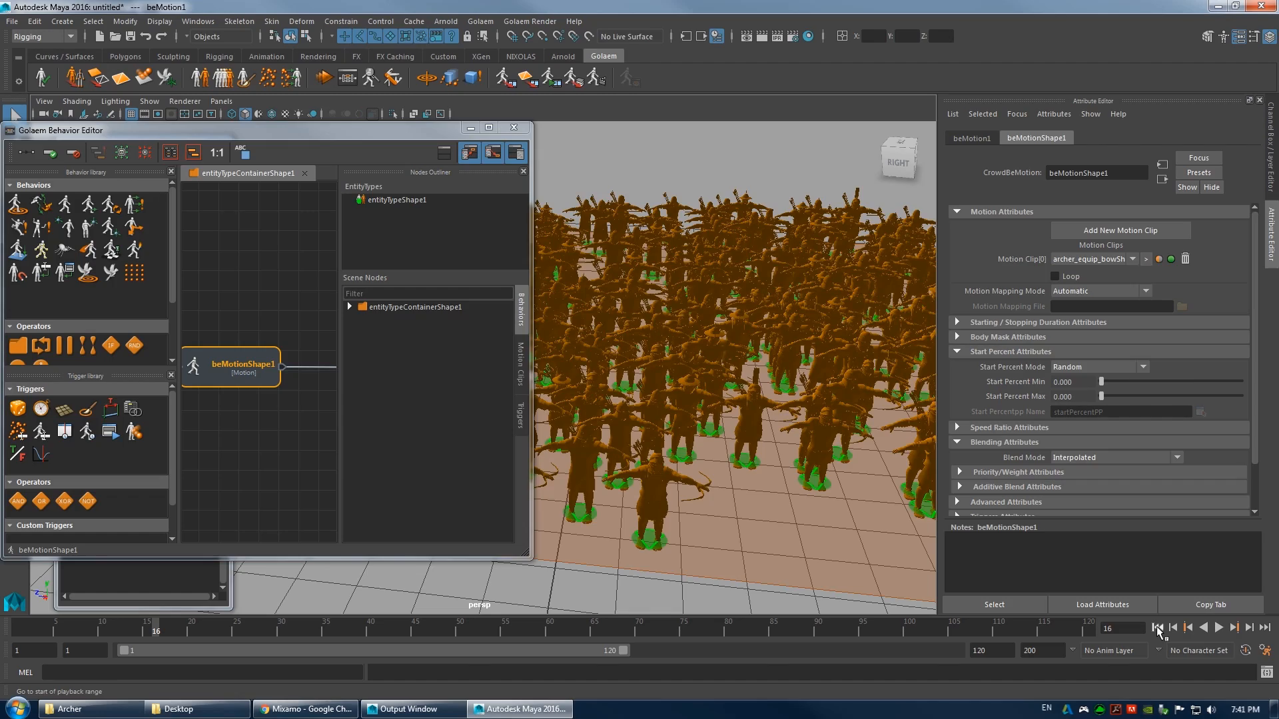
pyautogui.click(1220, 628)
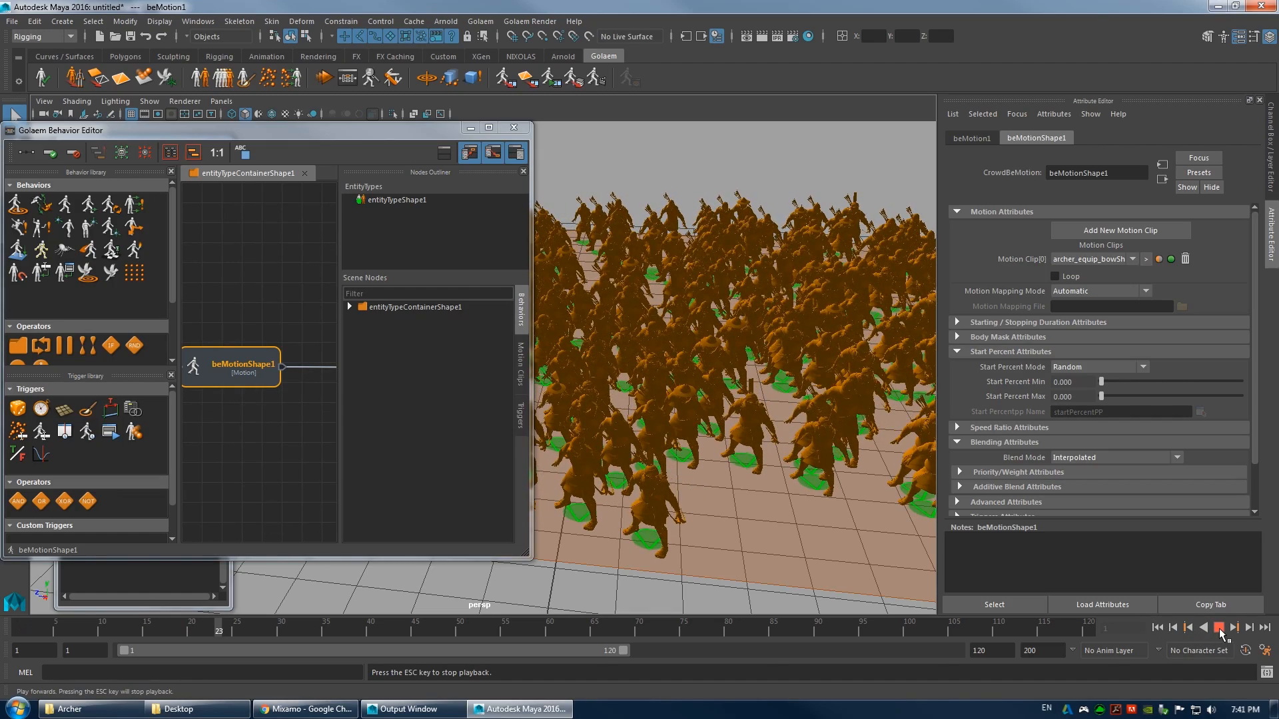
pyautogui.click(1220, 628)
pyautogui.keyDown('alt'); pyautogui.moveTo(646, 344); pyautogui.dragTo(703, 424, button='middle'); pyautogui.keyUp('alt')
pyautogui.scroll(-5, 703, 424)
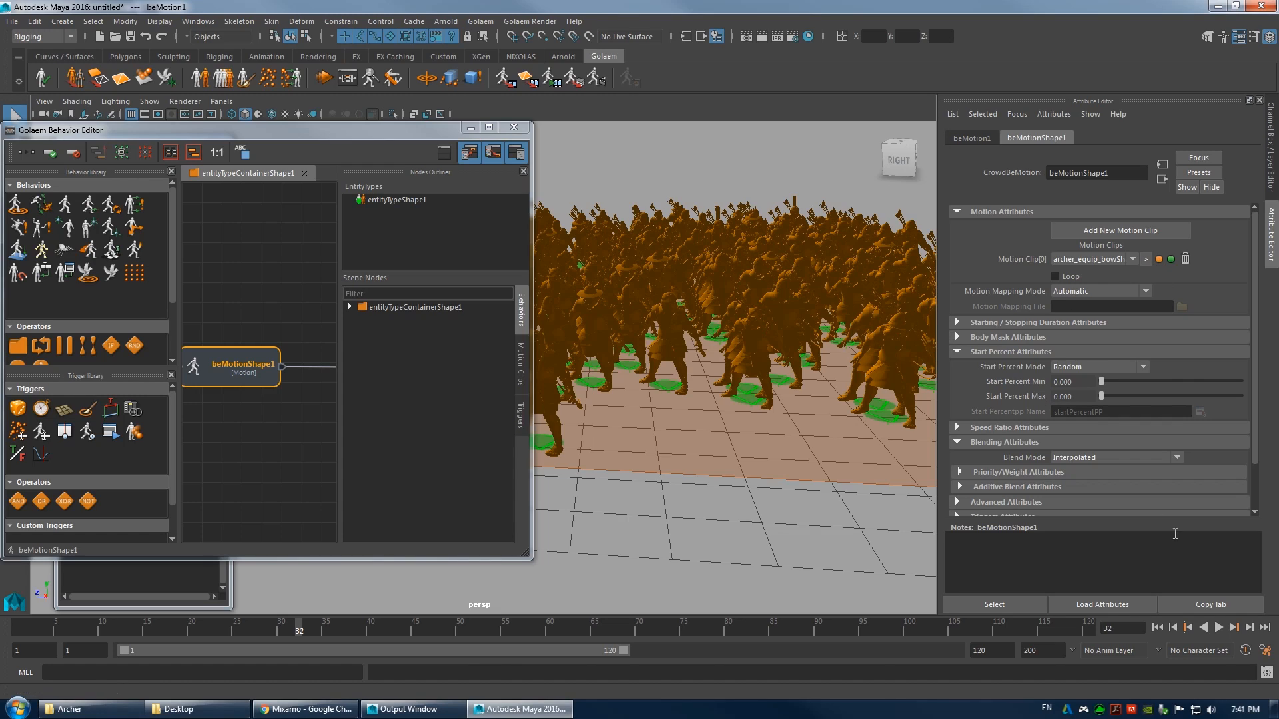
pyautogui.keyDown('alt'); pyautogui.moveTo(871, 505); pyautogui.dragTo(798, 494); pyautogui.keyUp('alt')
pyautogui.scroll(5, 694, 421)
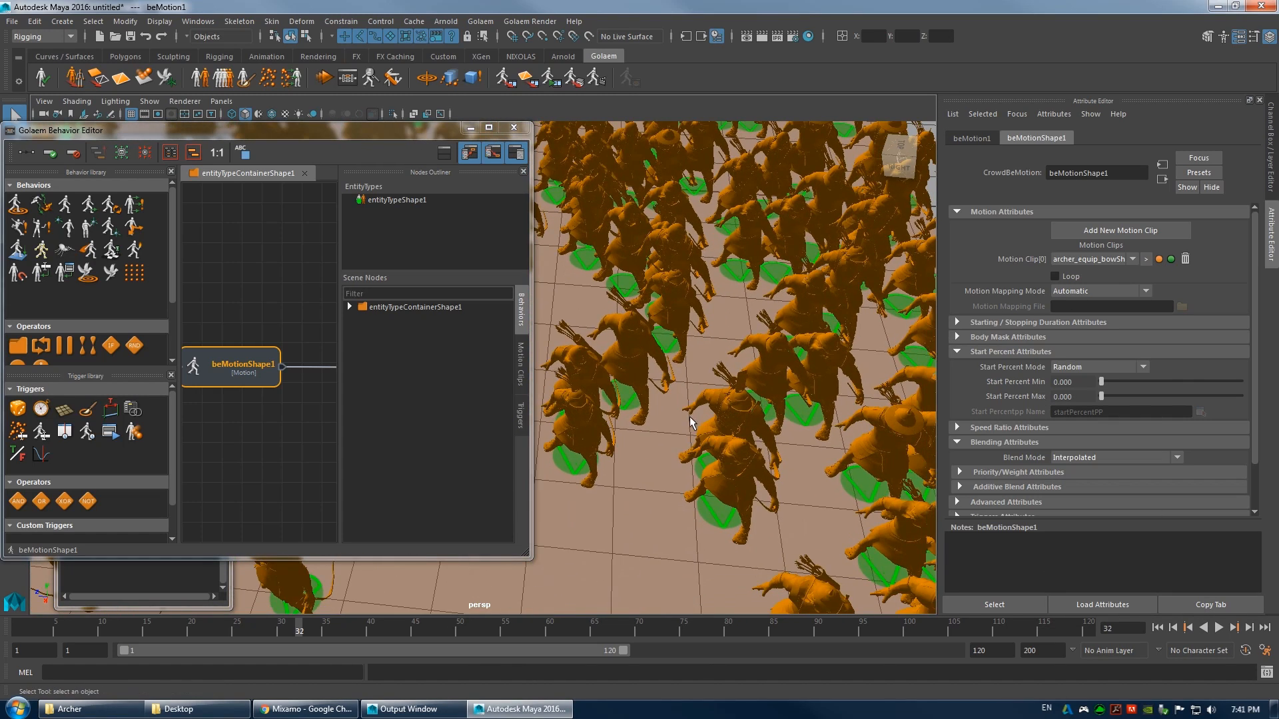
pyautogui.click(1219, 628)
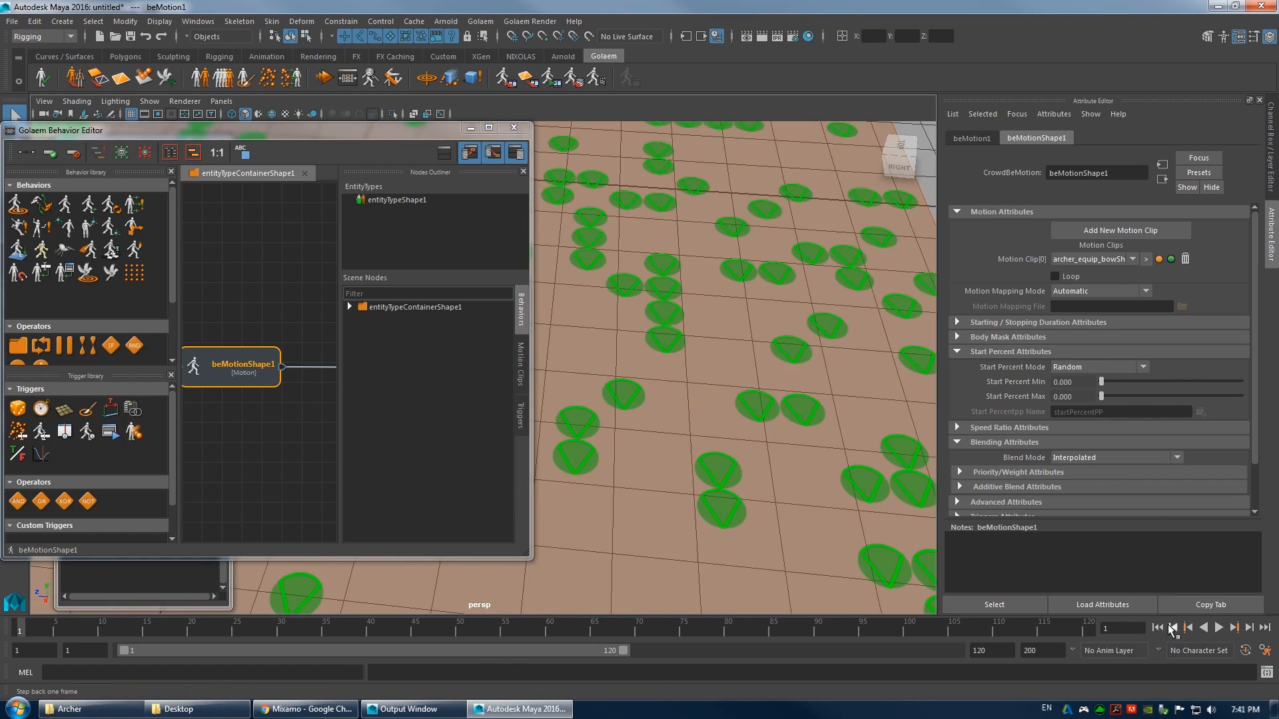
pyautogui.click(1219, 627)
pyautogui.scroll(-2, 672, 399)
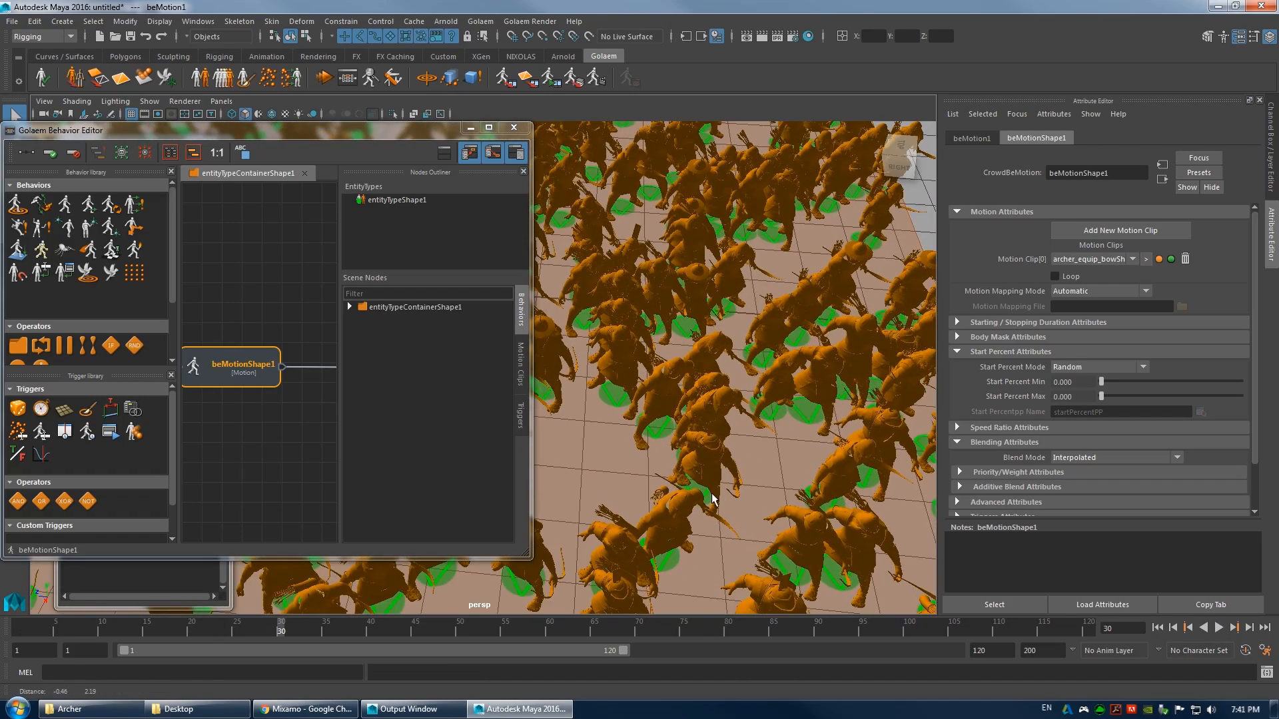
pyautogui.scroll(3, 673, 400)
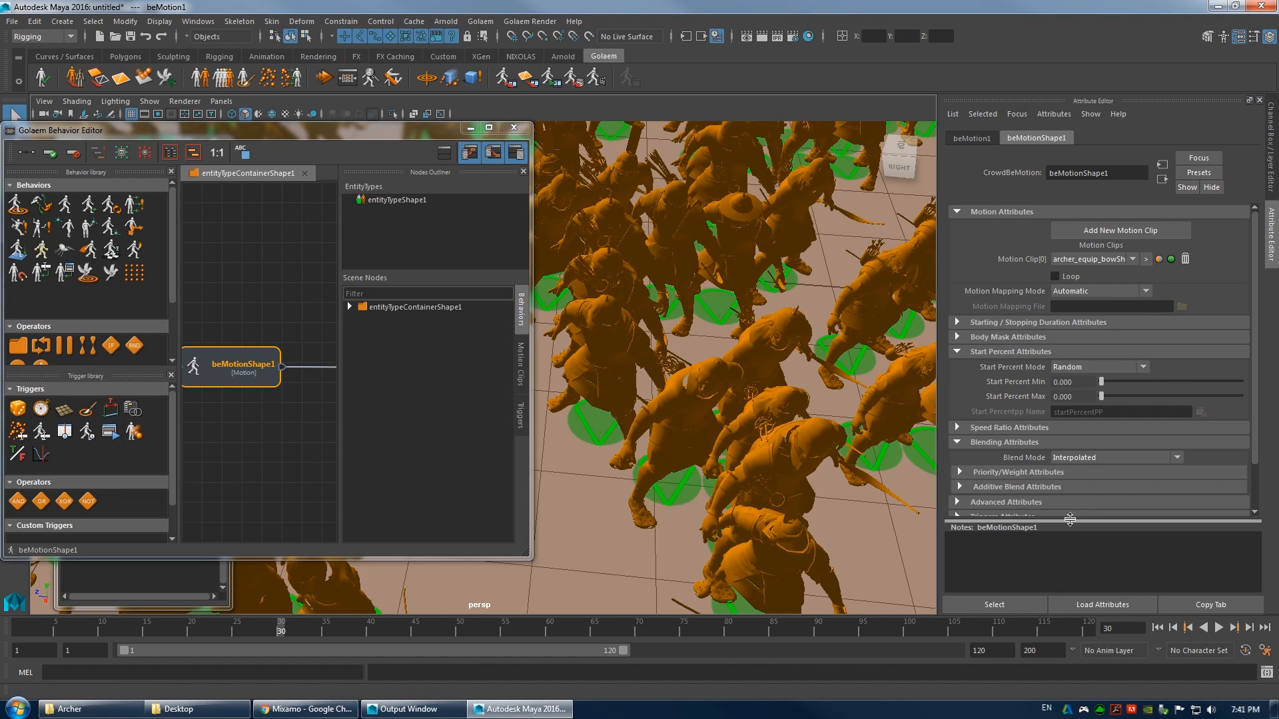
# - Set beMotionShape1's Start Percent Max to 1.000
pyautogui.click(1009, 354)
pyautogui.click(1010, 355)
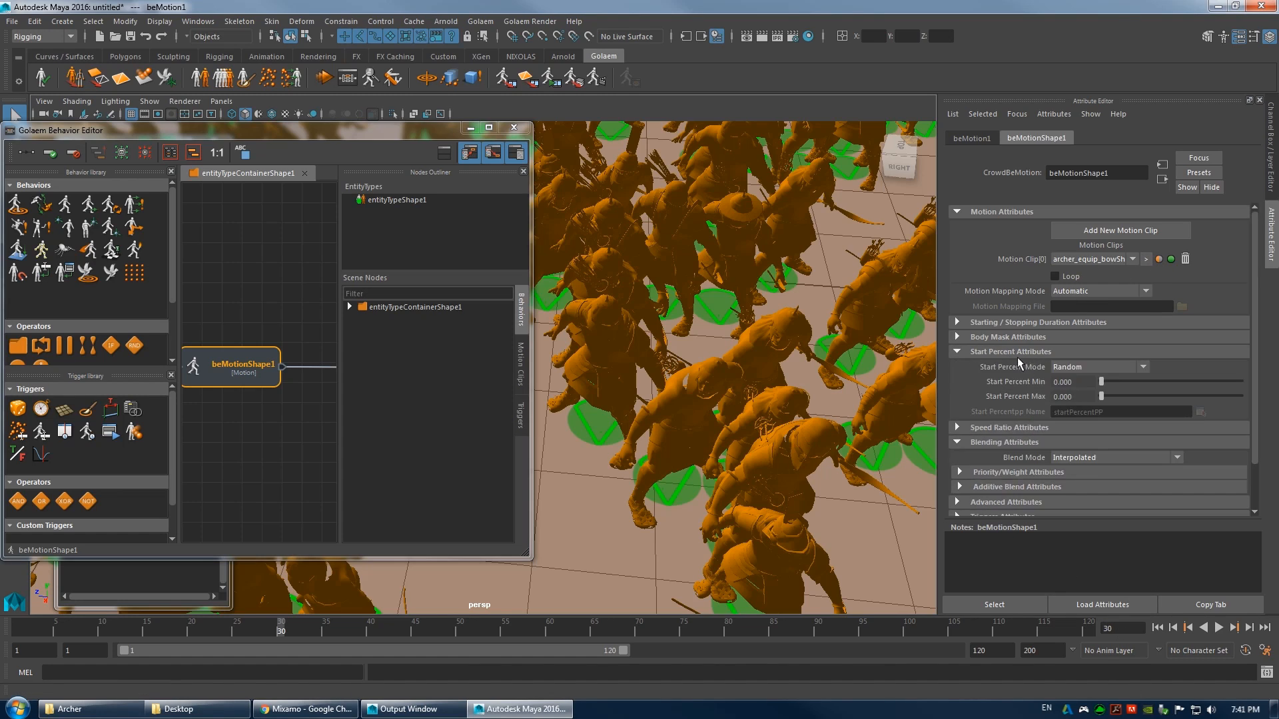
pyautogui.keyDown('alt'); pyautogui.moveTo(862, 425); pyautogui.dragTo(729, 427, button='right'); pyautogui.keyUp('alt')
pyautogui.keyDown('alt'); pyautogui.moveTo(729, 453); pyautogui.dragTo(713, 398); pyautogui.keyUp('alt')
pyautogui.keyDown('alt'); pyautogui.moveTo(713, 398); pyautogui.dragTo(773, 400, button='right'); pyautogui.keyUp('alt')
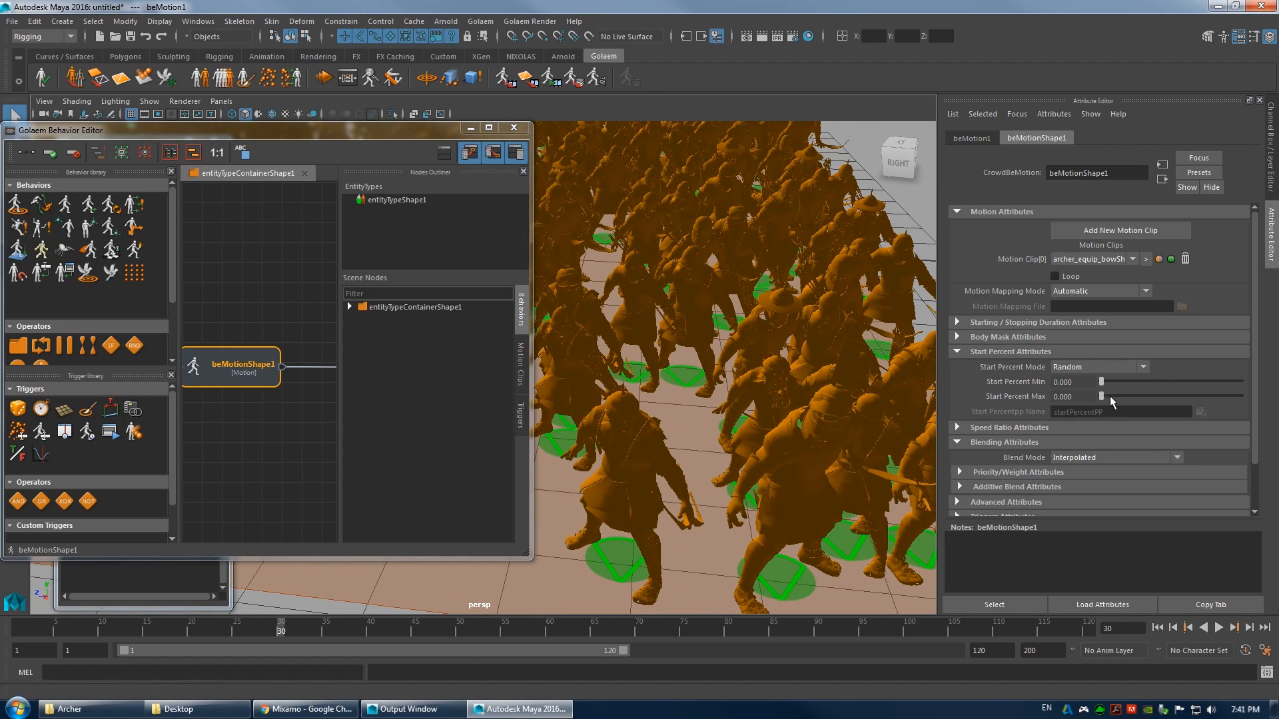
pyautogui.moveTo(1137, 396); pyautogui.dragTo(1243, 396)
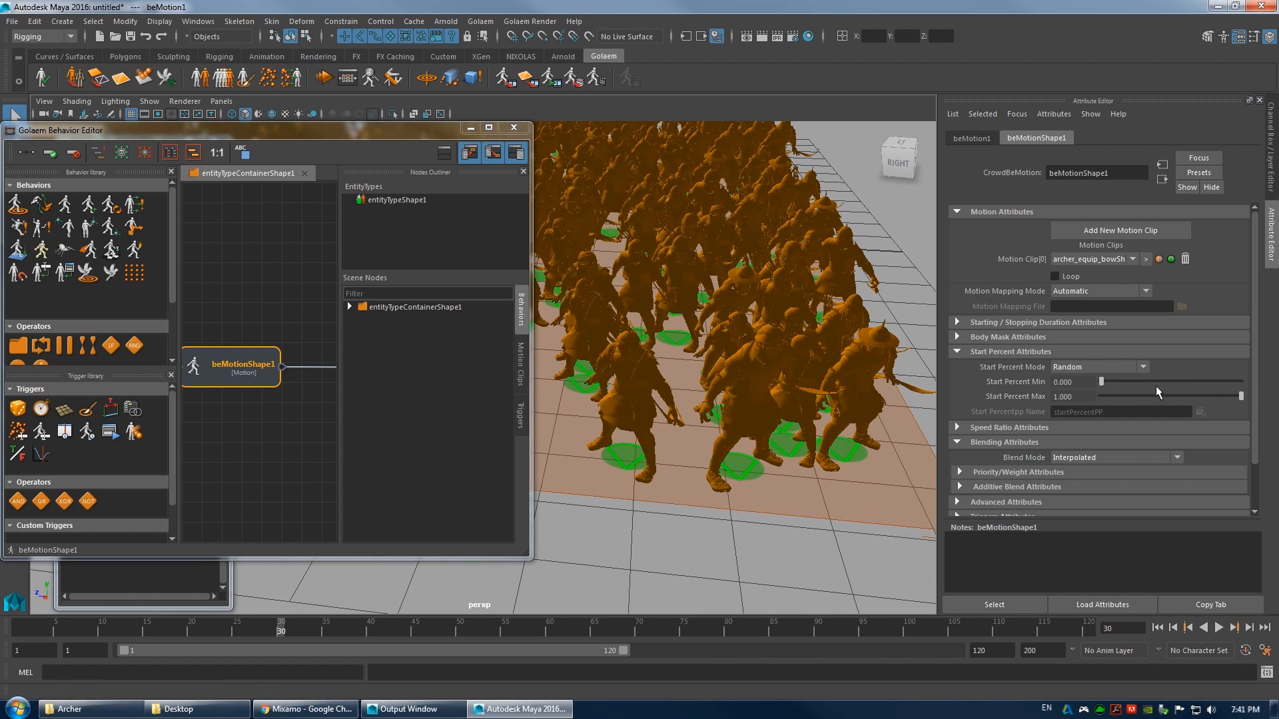
# - Replay the simulation several times to check the randomized start of the equip-bow motion, and return to frame 1
pyautogui.click(1157, 629)
pyautogui.click(1218, 628)
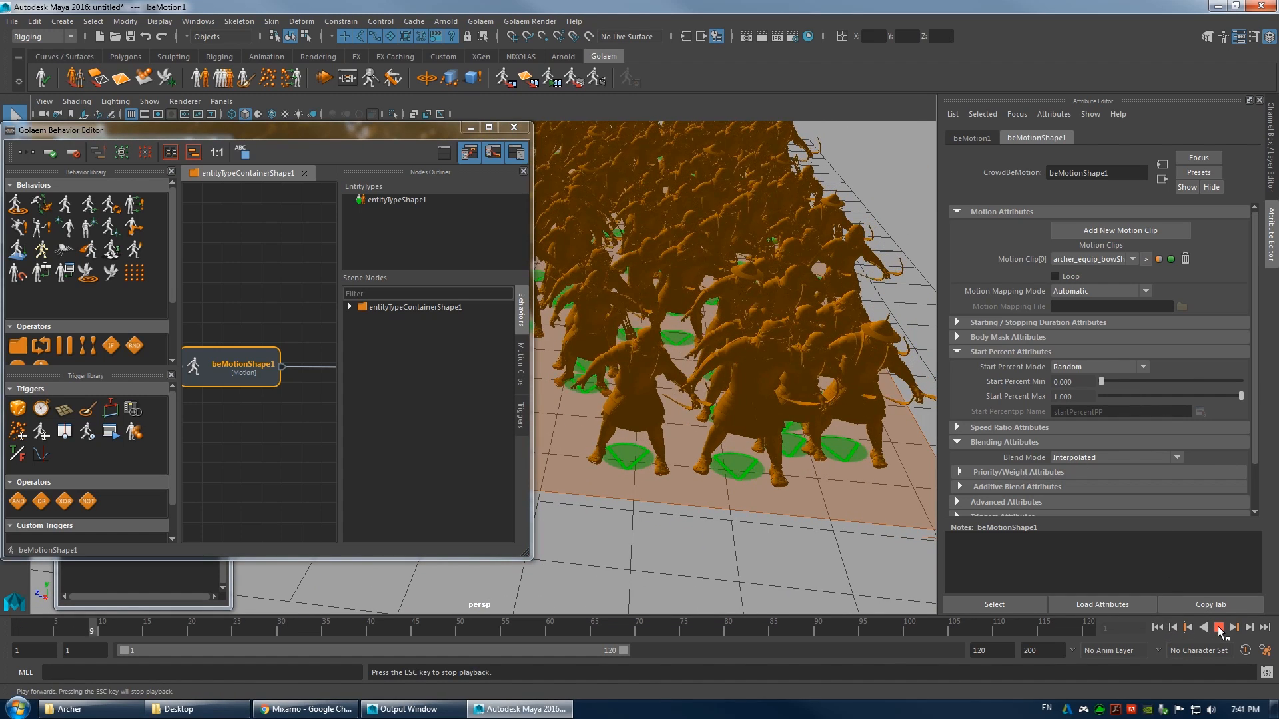
pyautogui.click(1218, 628)
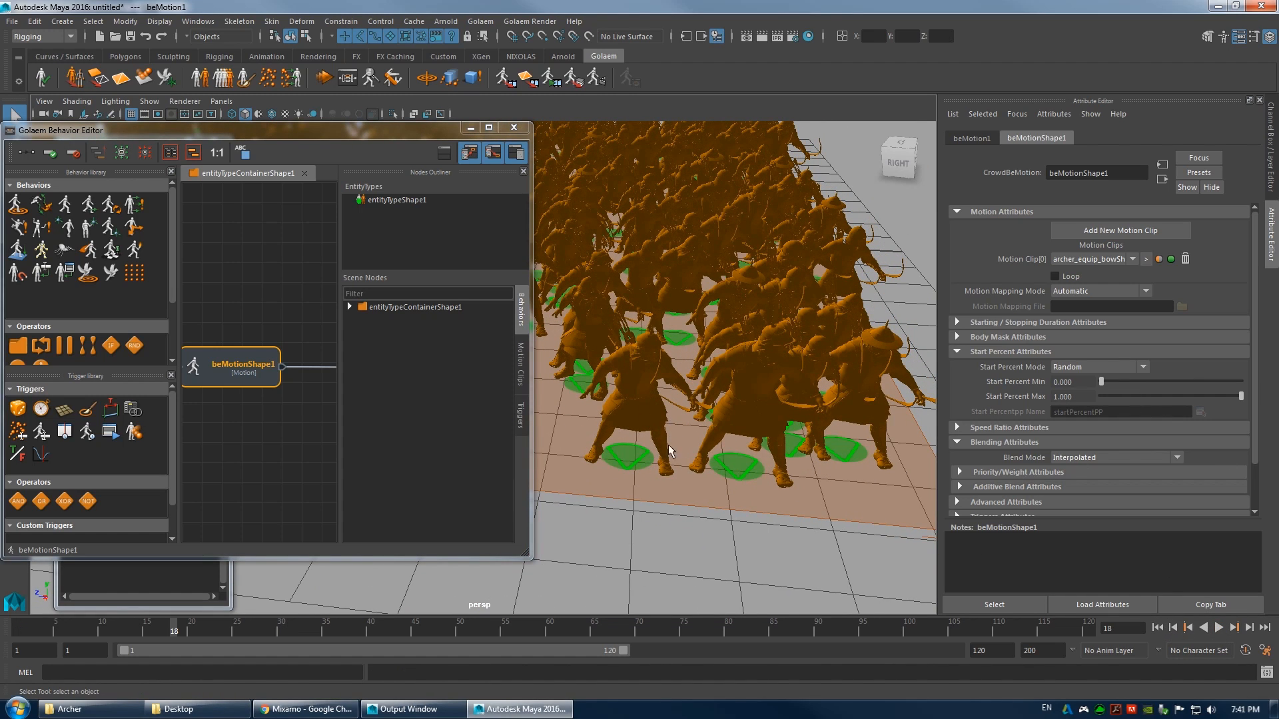
pyautogui.click(1158, 628)
pyautogui.click(1218, 628)
pyautogui.click(1219, 629)
pyautogui.click(1158, 628)
pyautogui.click(1218, 628)
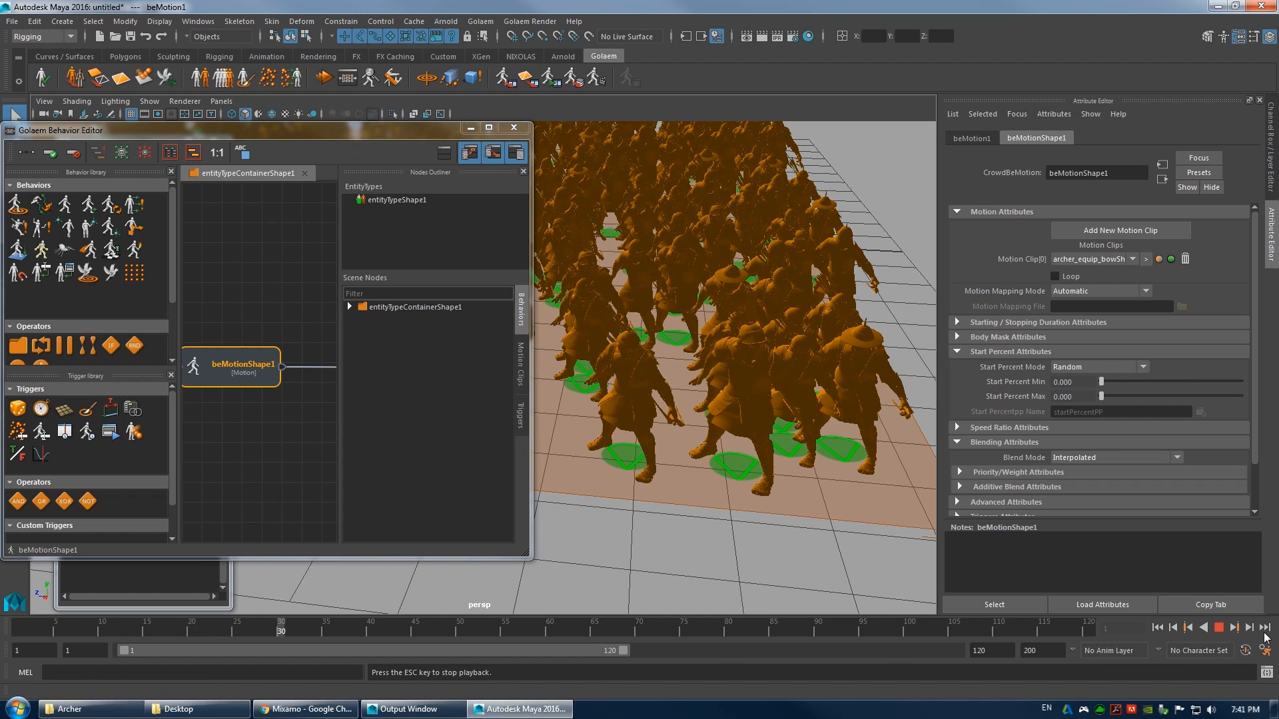
pyautogui.click(1219, 630)
pyautogui.click(1157, 628)
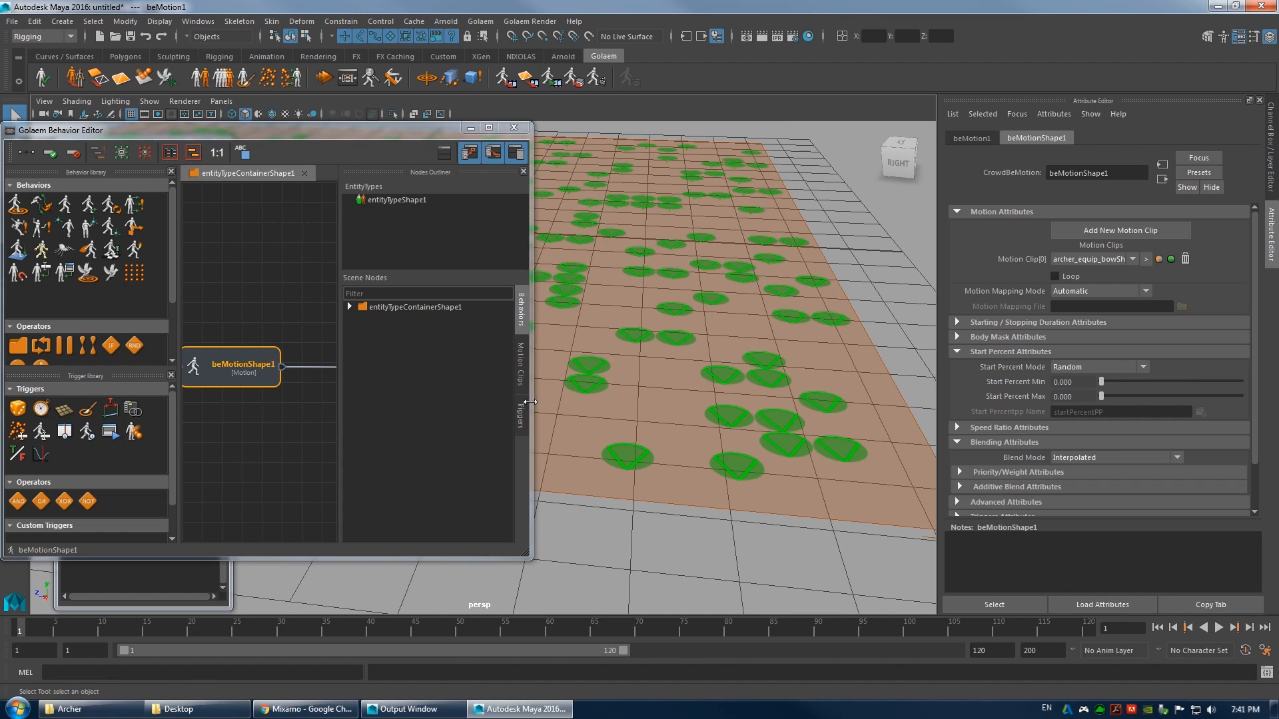
# - Add a second Motion behavior after beMotionShape1 and load archer_shoots_arrow.gmo as its motion clip
pyautogui.moveTo(531, 401); pyautogui.dragTo(861, 426)
pyautogui.moveTo(64, 208); pyautogui.dragTo(555, 380)
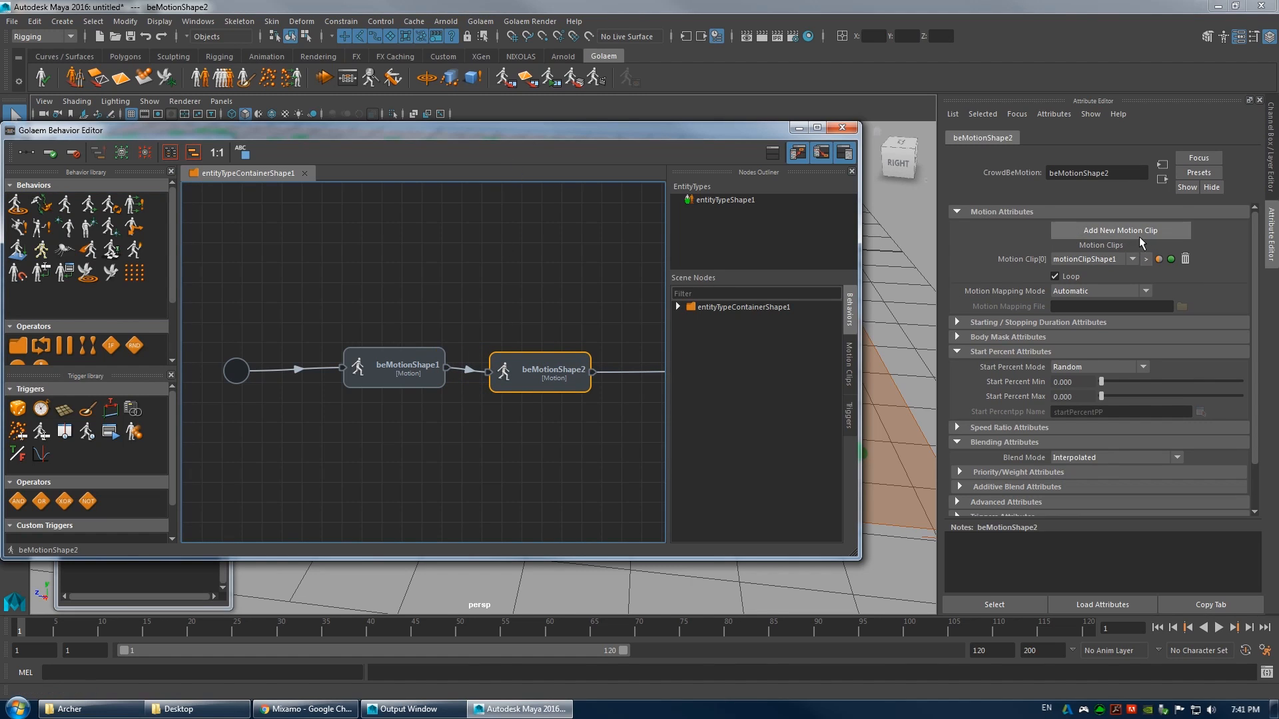
pyautogui.click(1146, 259)
pyautogui.click(1181, 244)
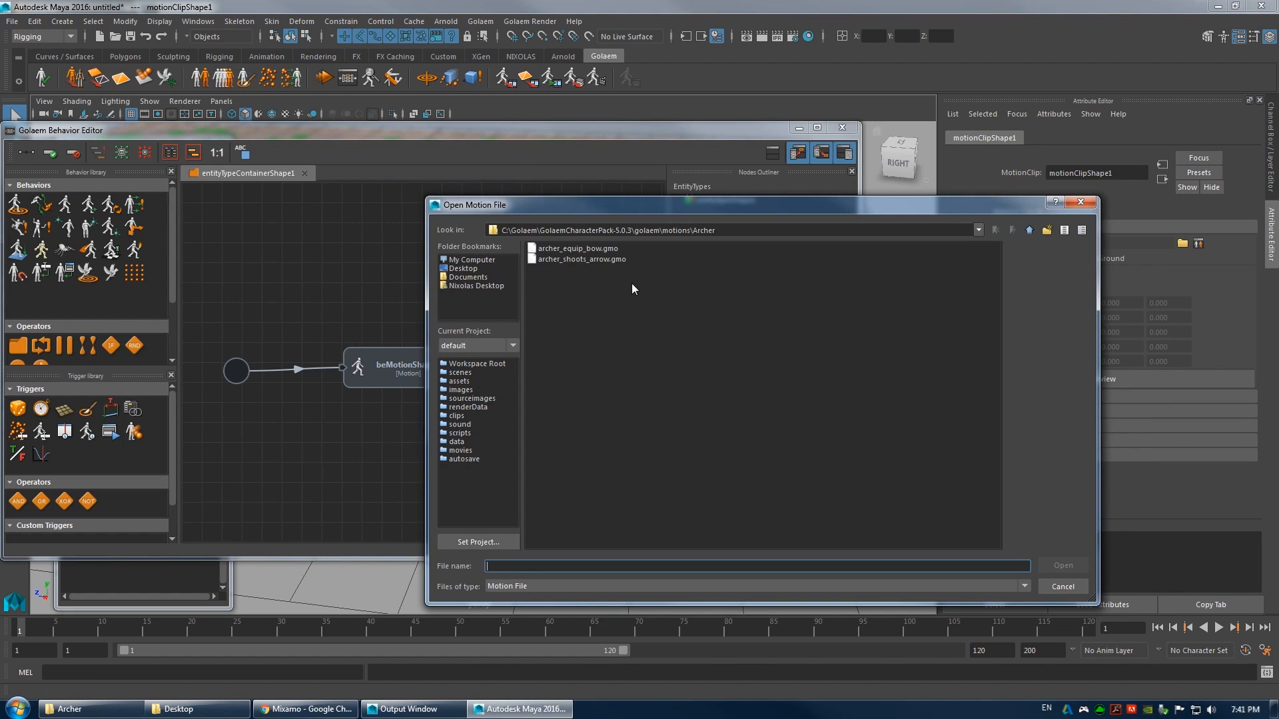
pyautogui.click(586, 259)
pyautogui.doubleClick(604, 259)
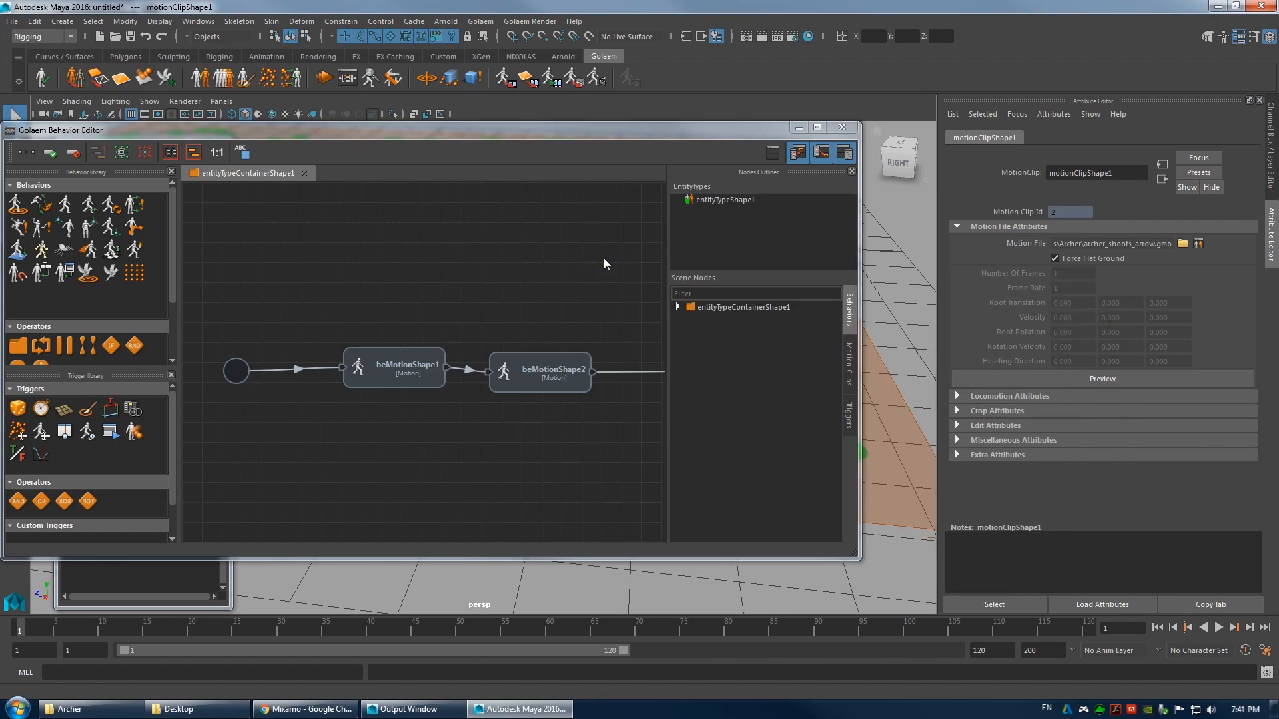
# - Run the simulation from frame 1 to check whether the archers move from the equip-bow motion to the shoot-arrow motion
pyautogui.moveTo(721, 133); pyautogui.dragTo(358, 127)
pyautogui.click(293, 363)
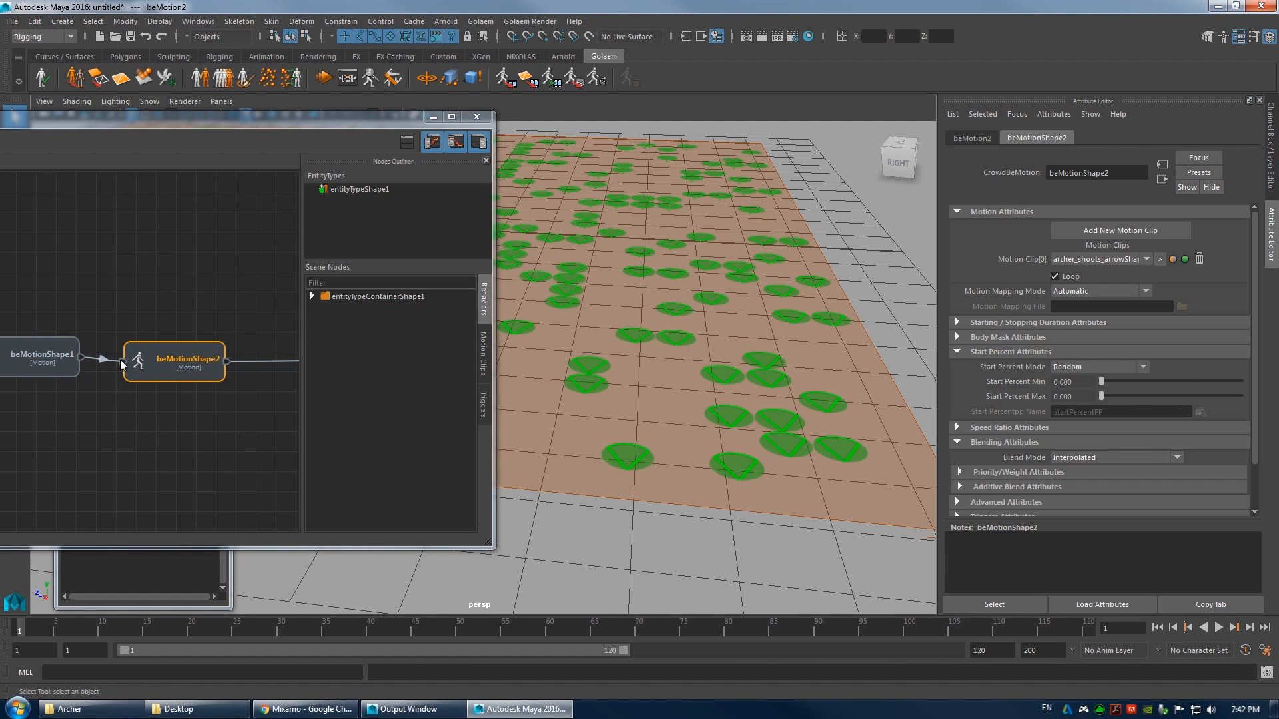
pyautogui.click(1218, 628)
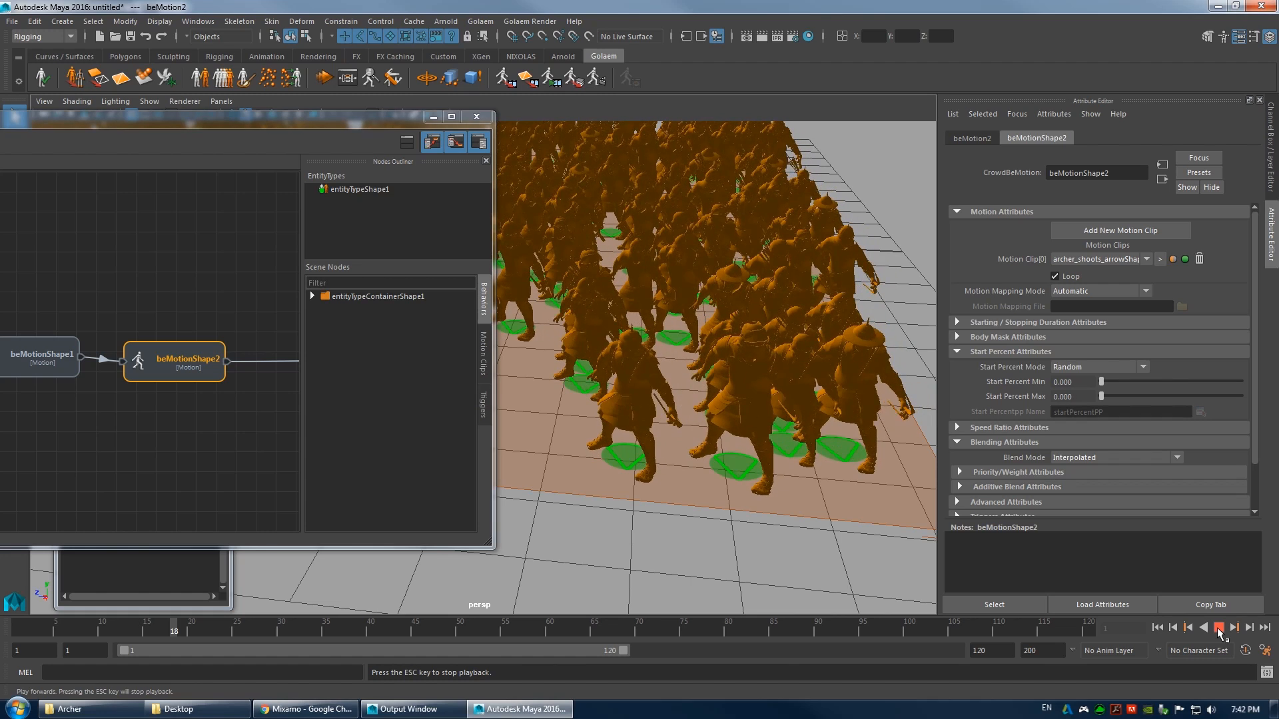
pyautogui.click(1218, 628)
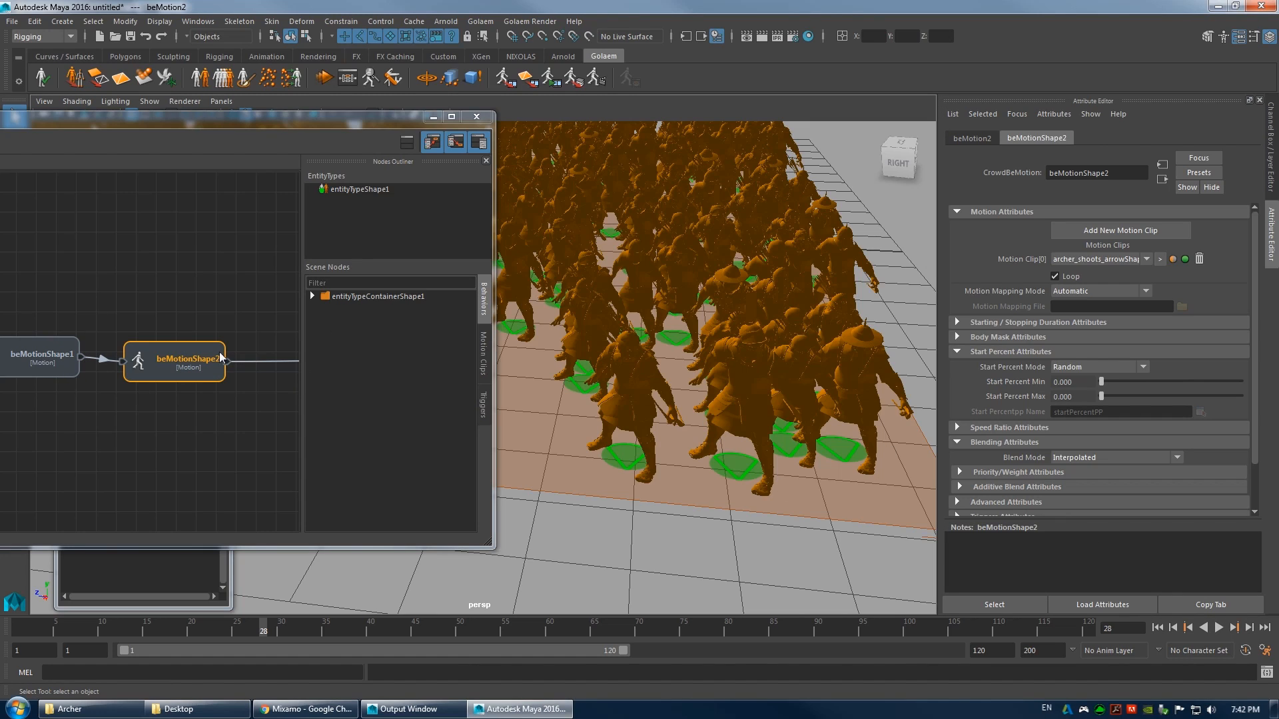
# - Open the stop trigger of beMotionShape1 and set its False trigger to True
pyautogui.click(80, 361)
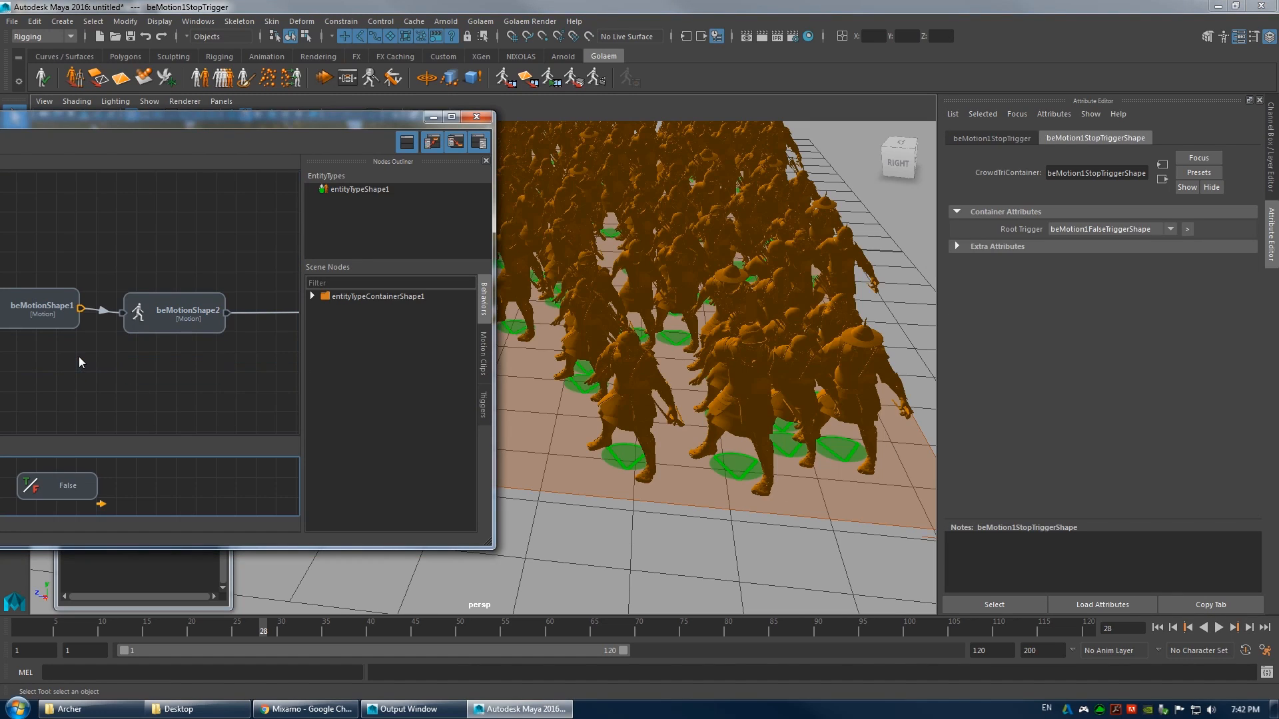
pyautogui.click(69, 496)
pyautogui.moveTo(212, 118); pyautogui.dragTo(482, 100)
pyautogui.doubleClick(482, 100)
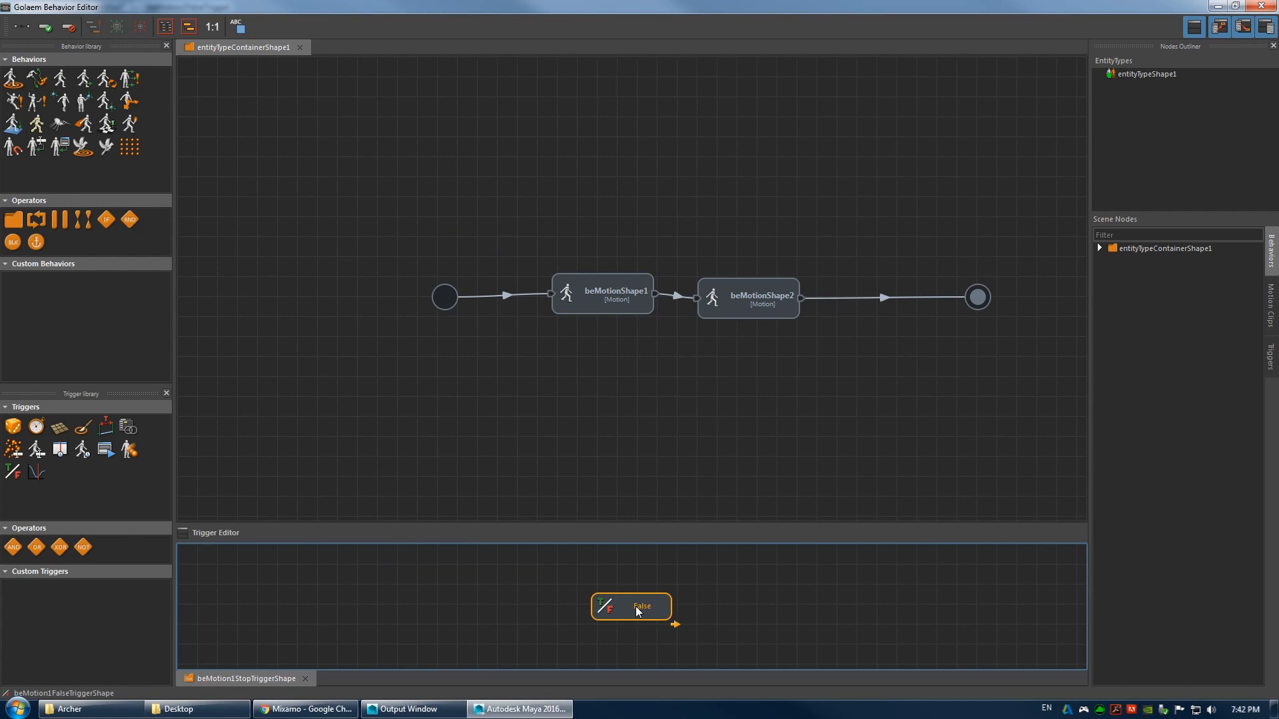
pyautogui.doubleClick(753, 6)
pyautogui.click(1054, 226)
pyautogui.click(638, 58)
pyautogui.moveTo(638, 58); pyautogui.dragTo(311, 77)
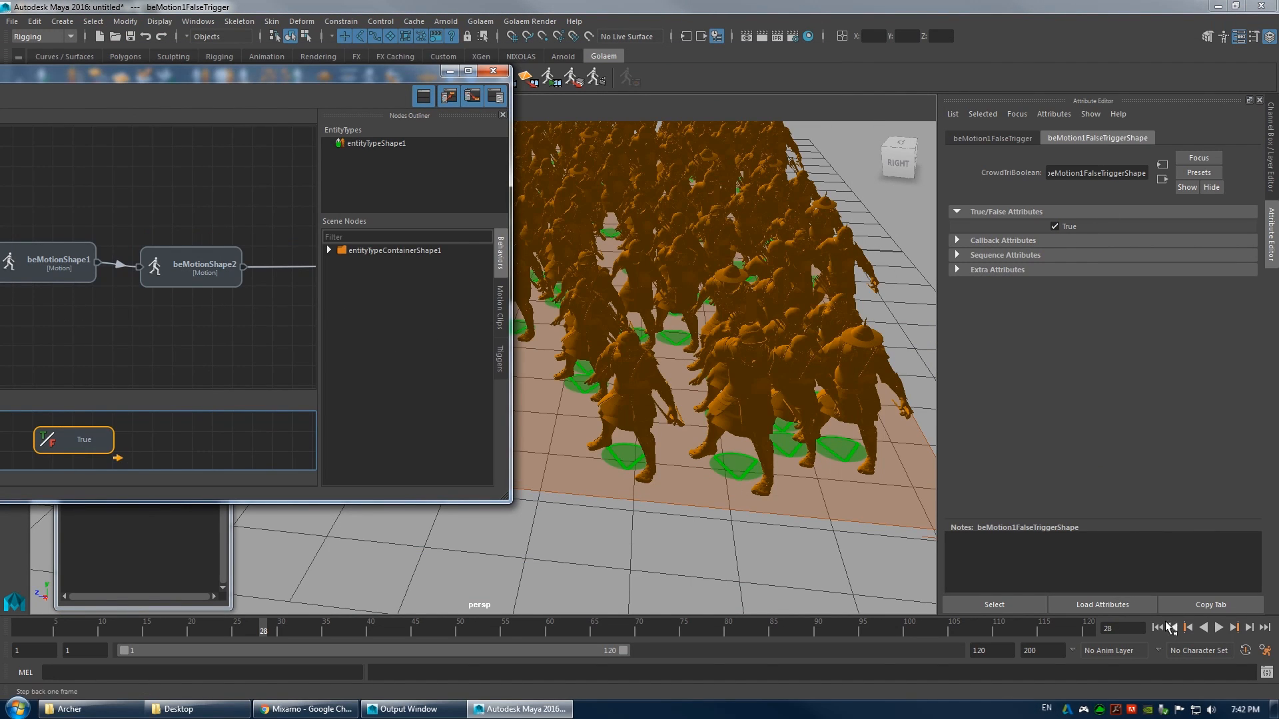
# - Replay the simulation from the start with the True stop trigger, checking the settings of both Motion behaviors
pyautogui.click(1219, 627)
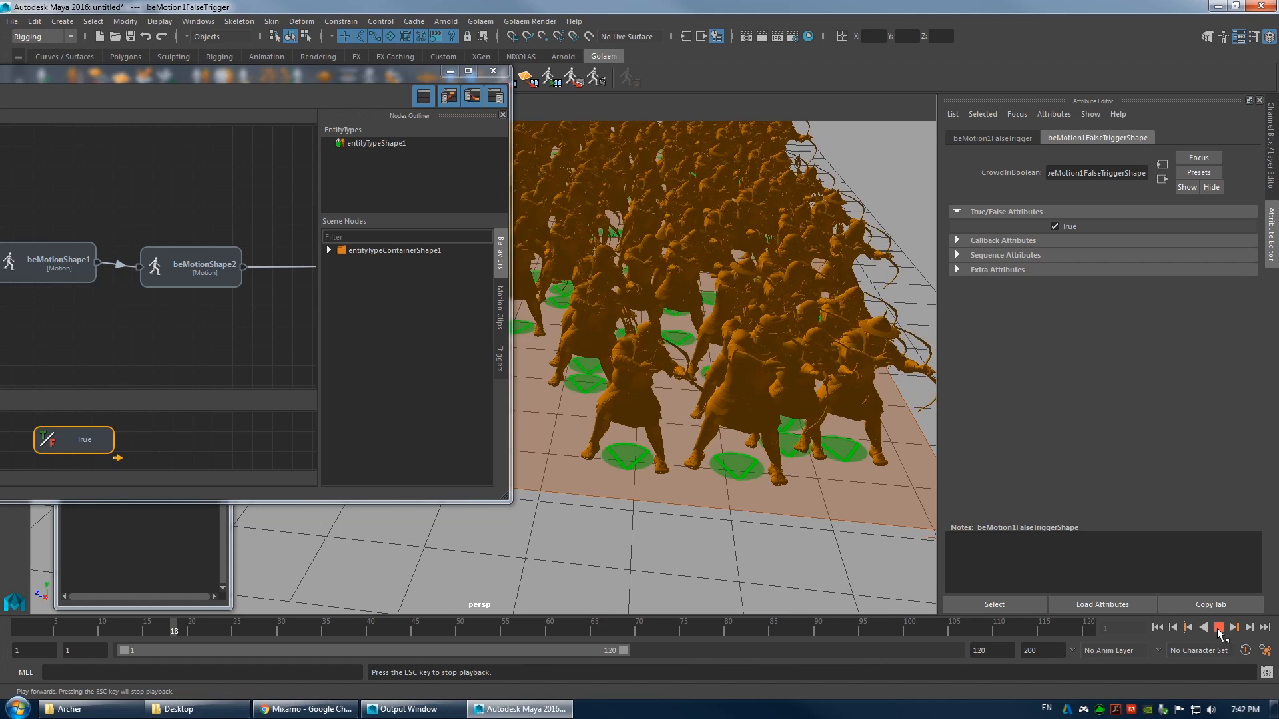
pyautogui.click(1218, 630)
pyautogui.click(42, 265)
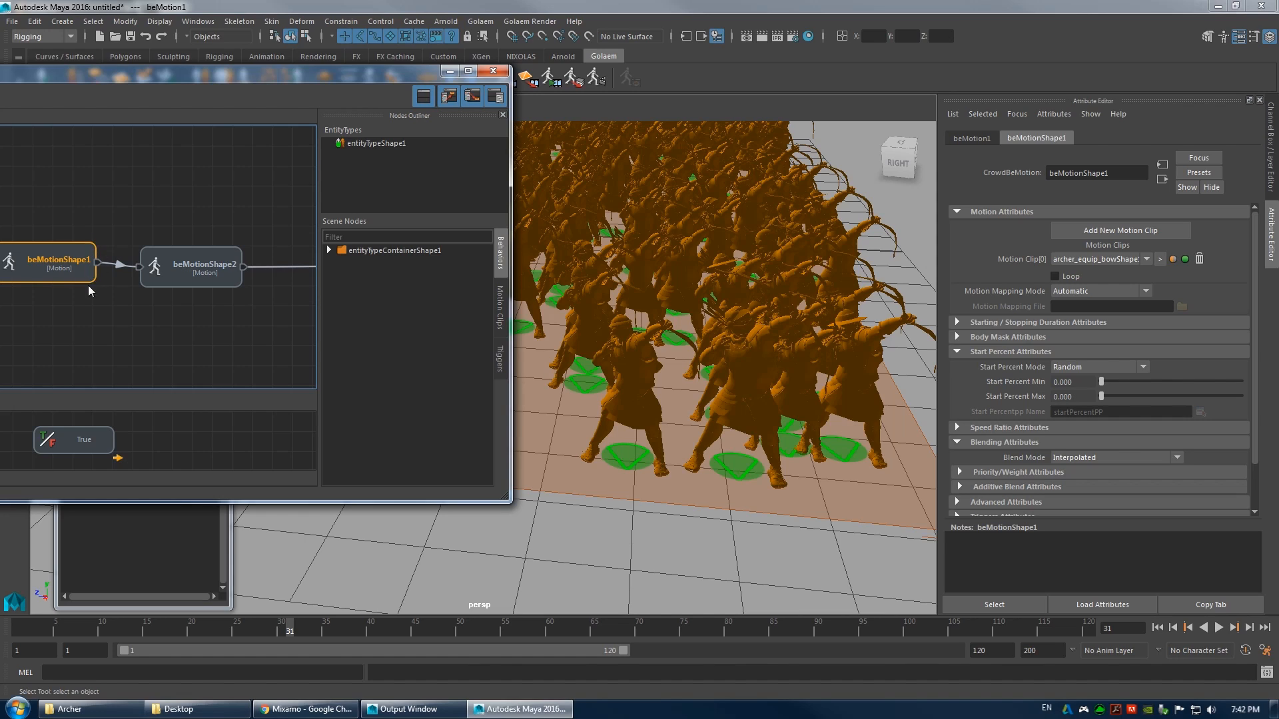
pyautogui.click(167, 280)
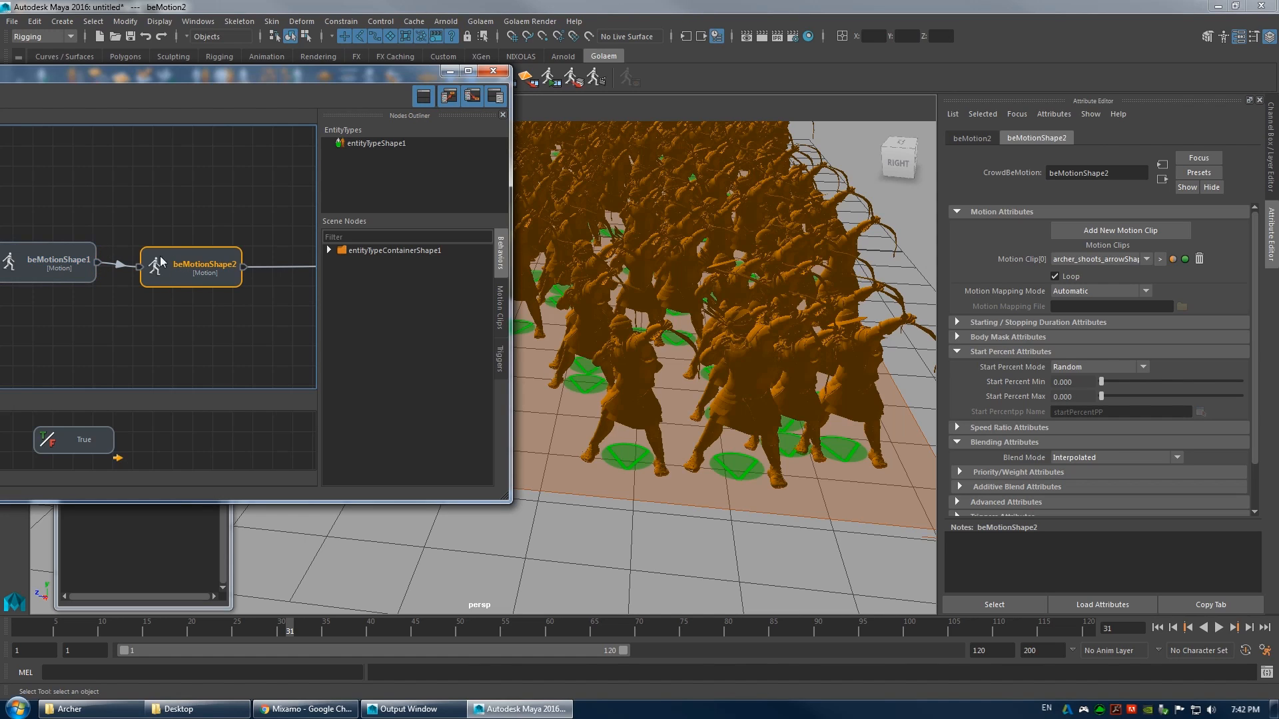
pyautogui.click(1157, 628)
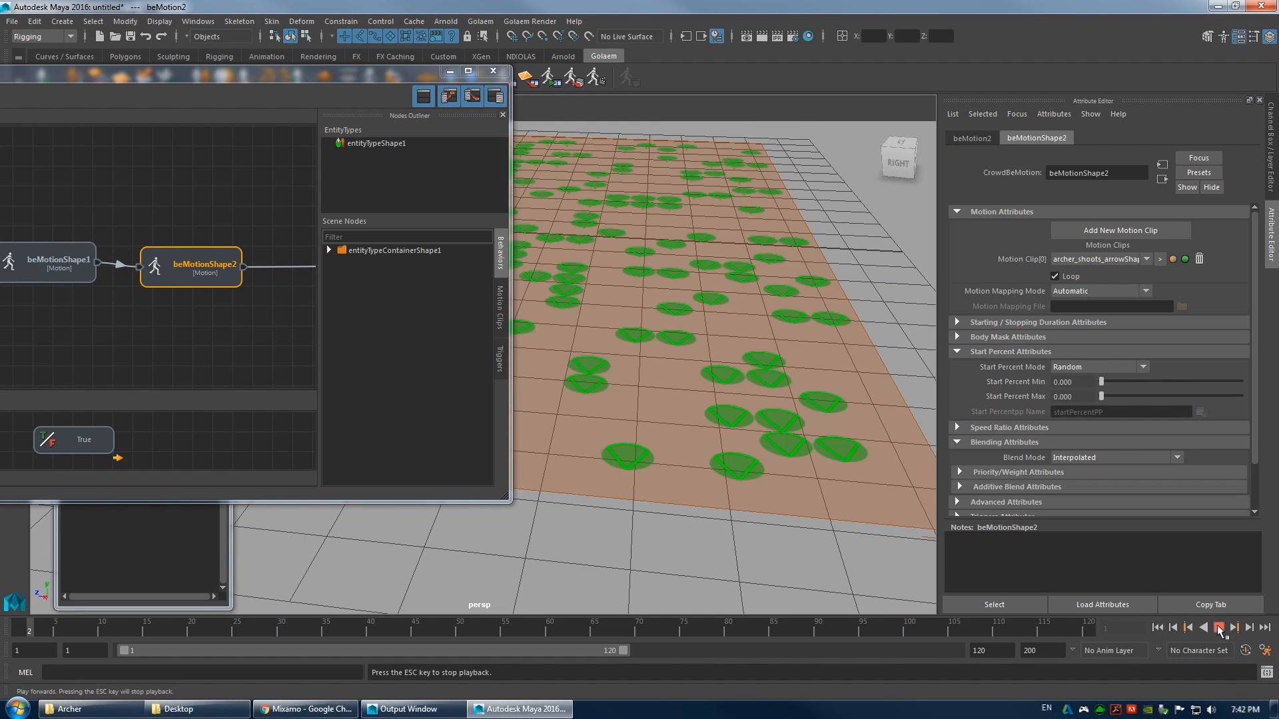
pyautogui.click(1218, 628)
pyautogui.press('Escape')
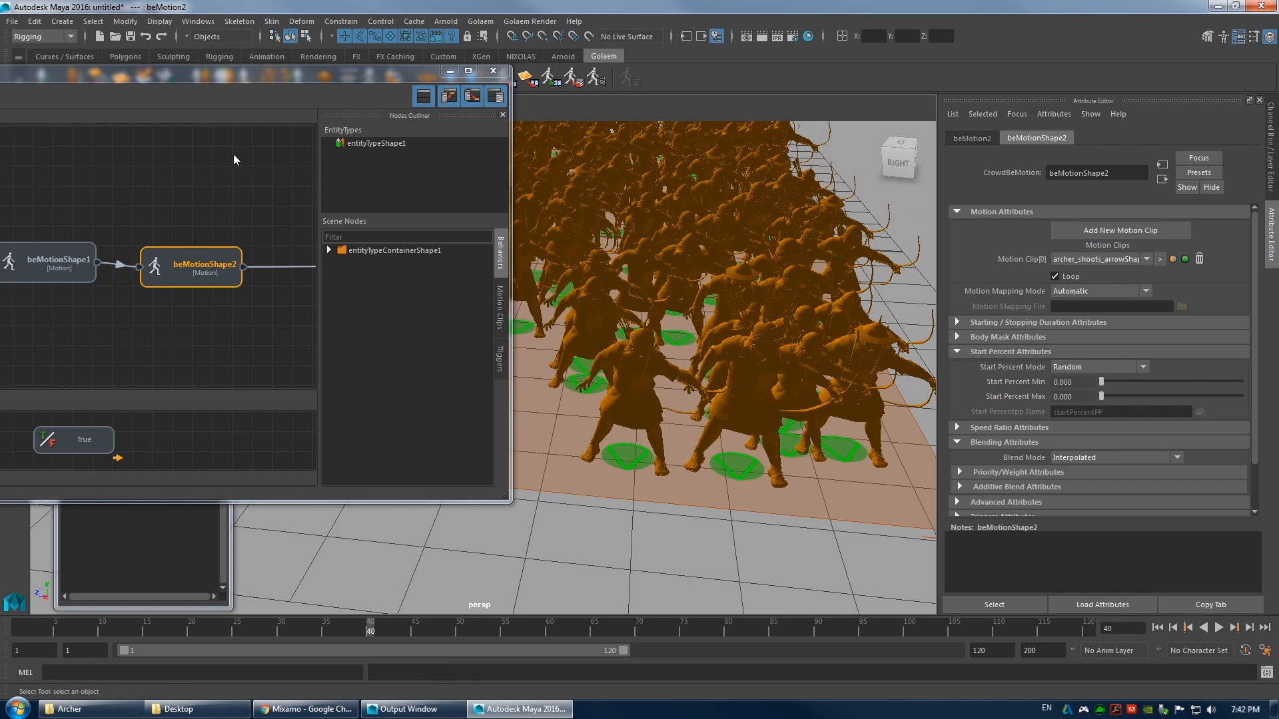
# - Add a Motion Time trigger to beMotionShape1's stop trigger, make it the root trigger and set its Percent to 100
pyautogui.moveTo(249, 79); pyautogui.dragTo(545, 80)
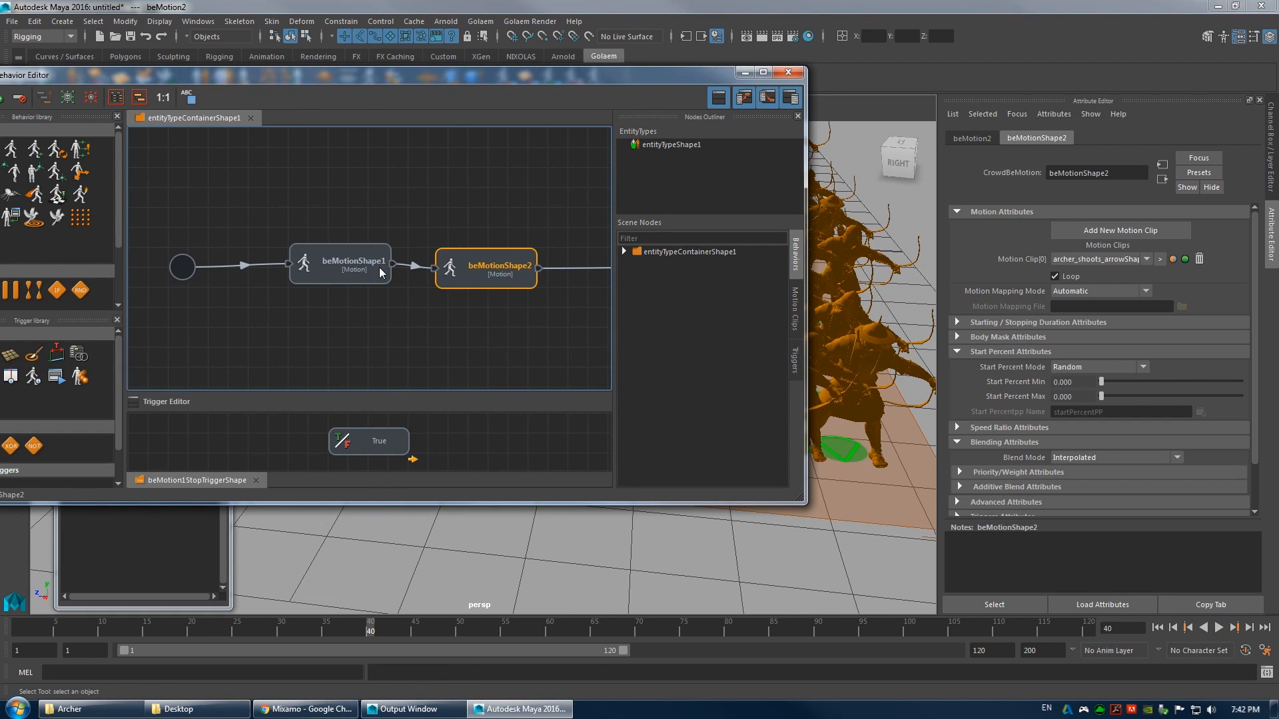
pyautogui.moveTo(389, 82); pyautogui.dragTo(426, 44)
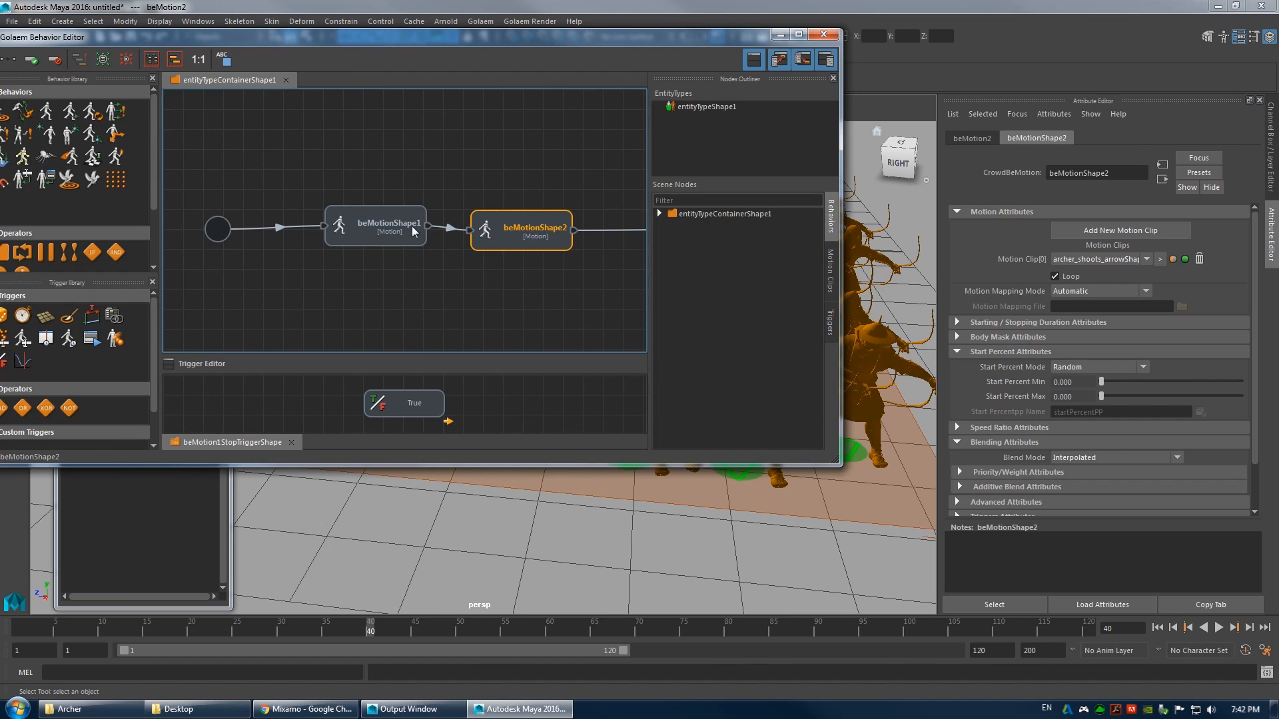
pyautogui.moveTo(175, 43); pyautogui.dragTo(259, 39)
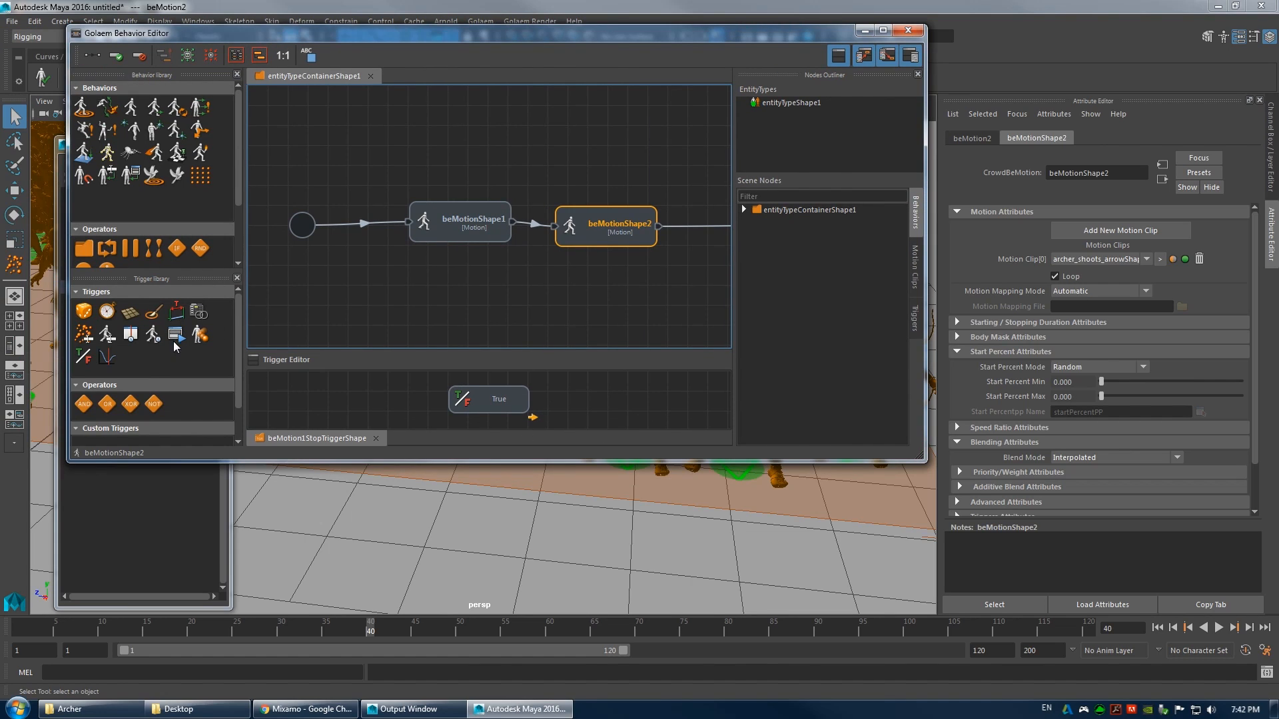
pyautogui.moveTo(156, 338); pyautogui.dragTo(398, 408)
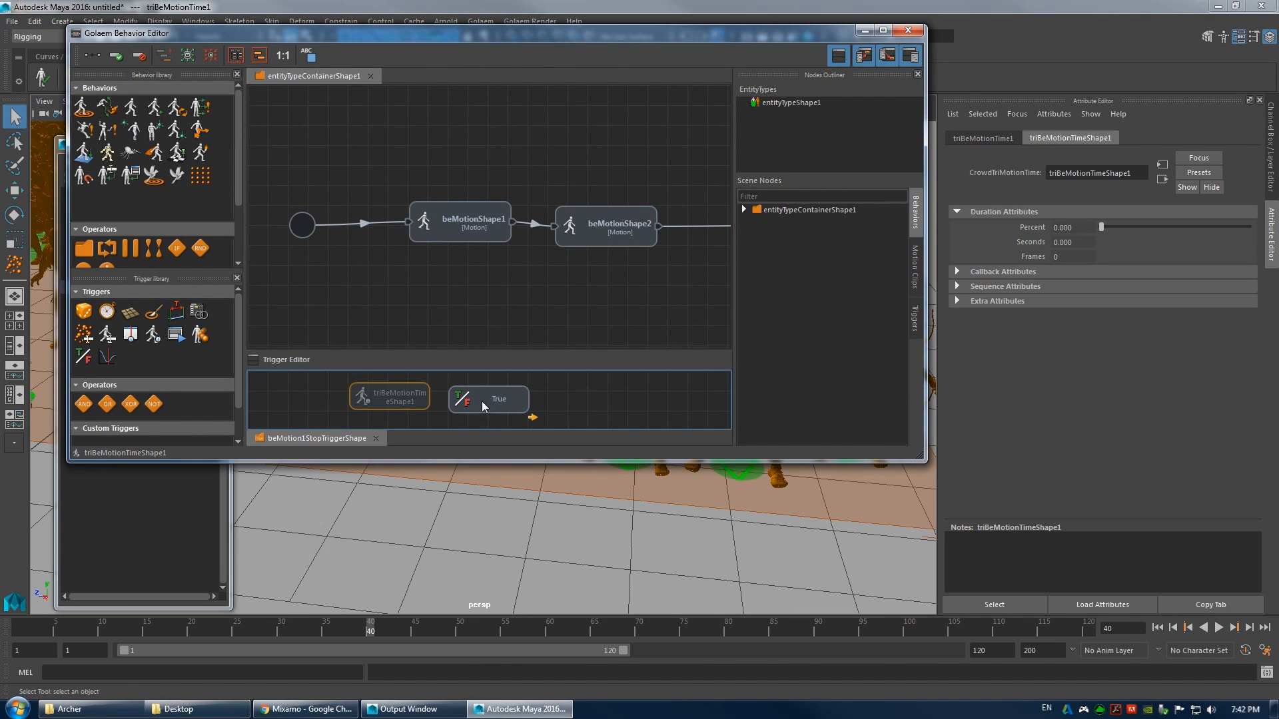
pyautogui.rightClick(384, 397)
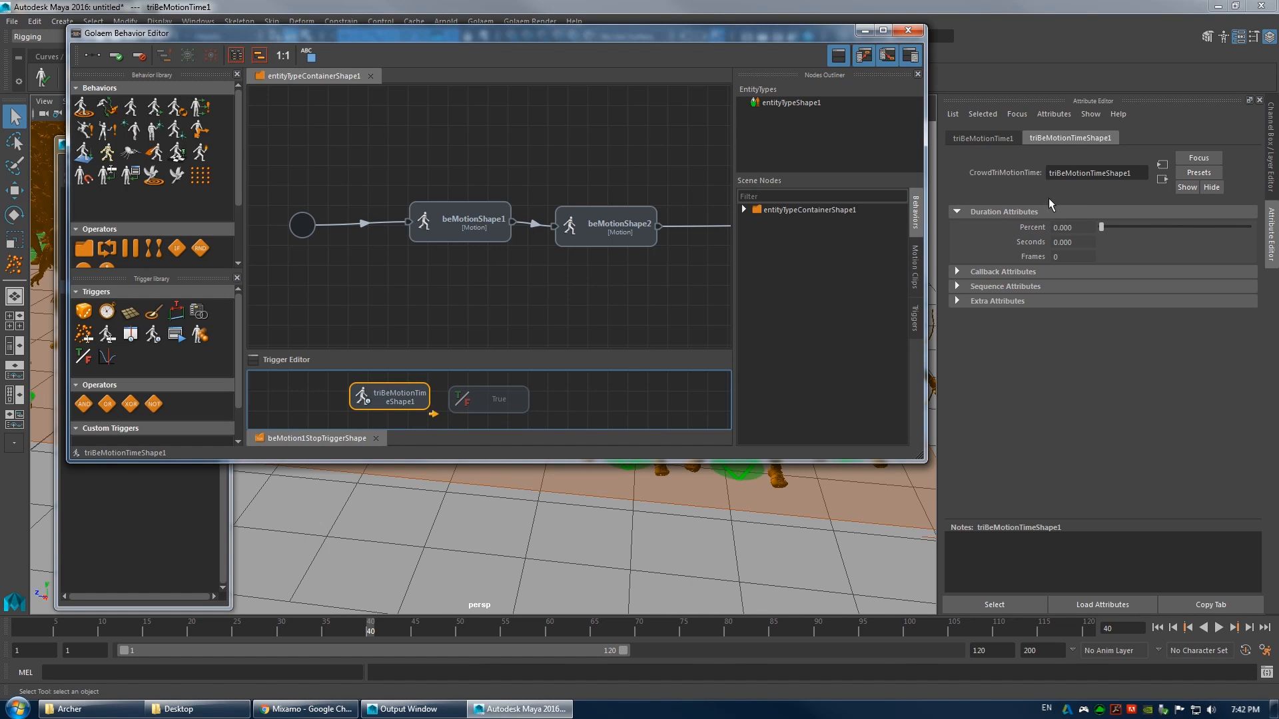
pyautogui.moveTo(1106, 227); pyautogui.dragTo(1139, 230)
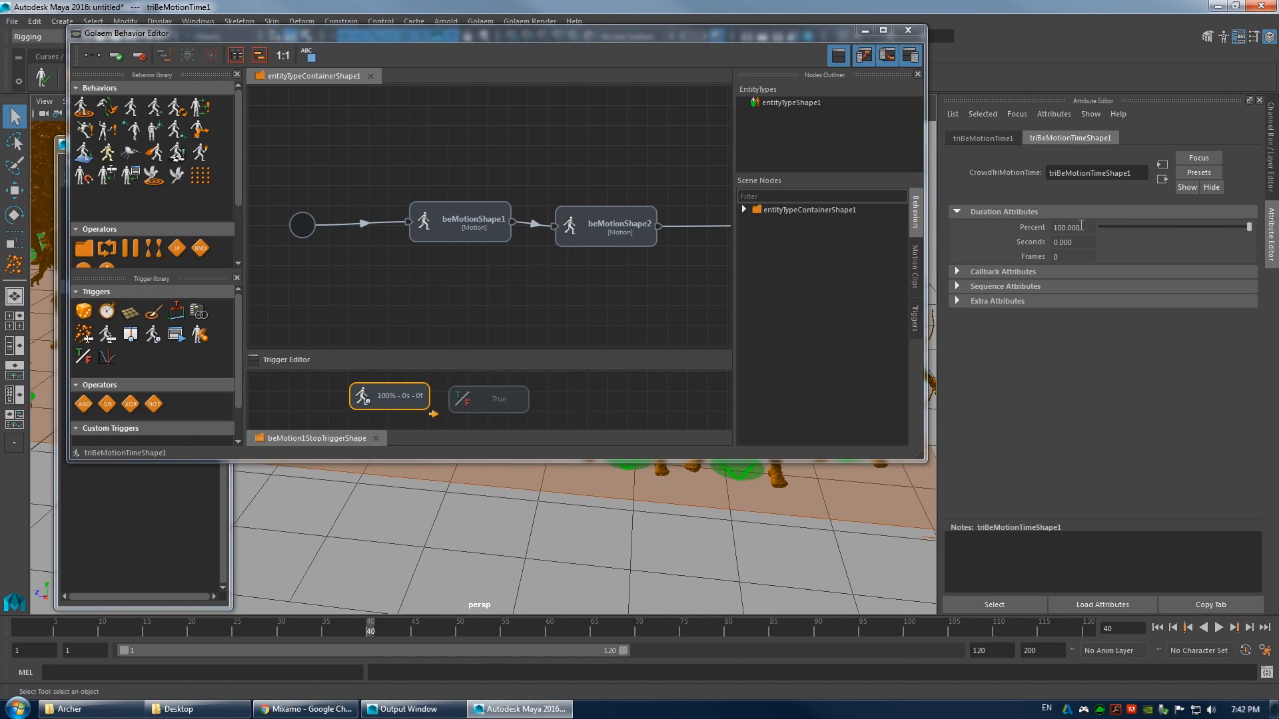
# - Minimize the Behavior Editor and run the simulation from the start to check the Motion Time stop trigger
pyautogui.moveTo(825, 42); pyautogui.dragTo(617, 81)
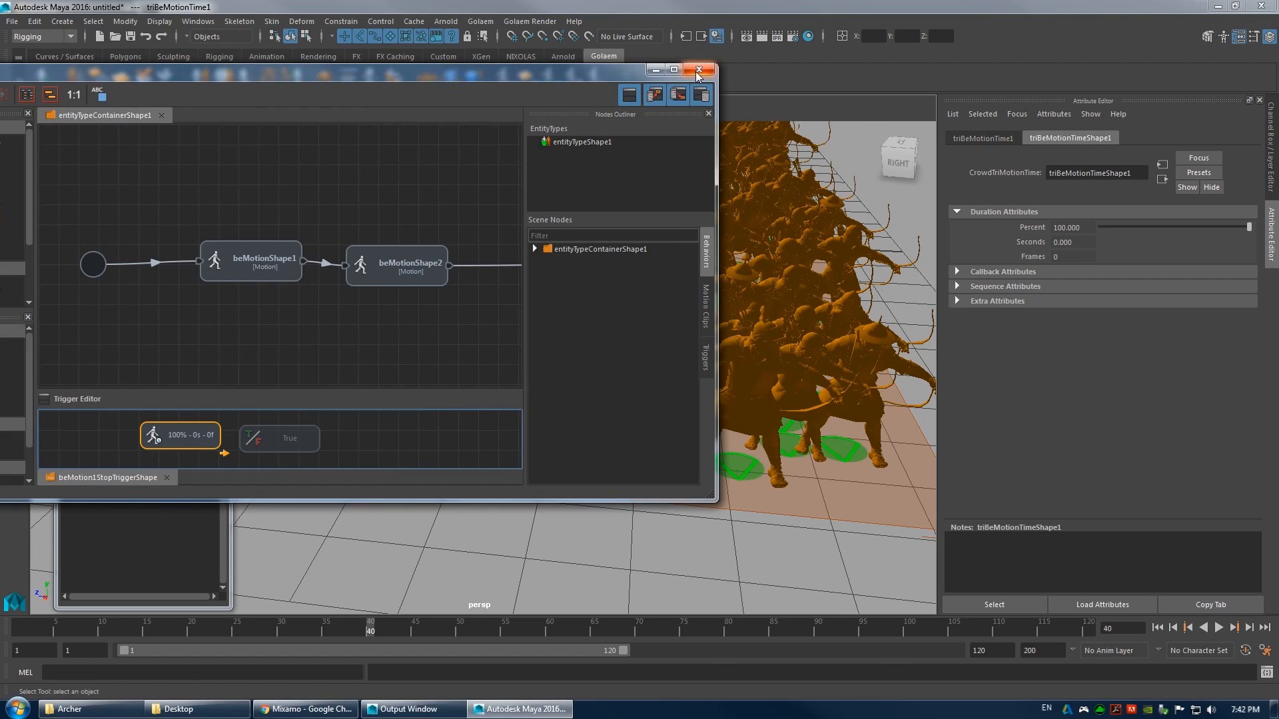
pyautogui.click(655, 69)
pyautogui.click(1174, 626)
pyautogui.click(1216, 627)
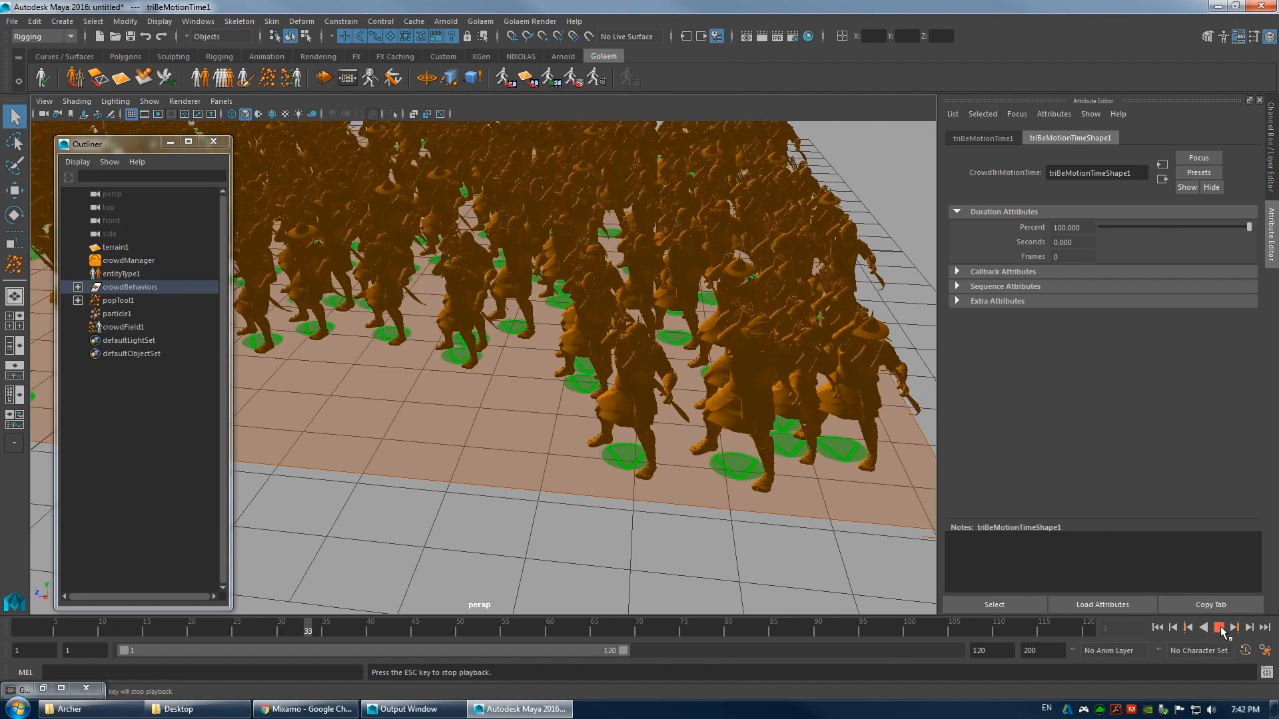
pyautogui.click(1220, 629)
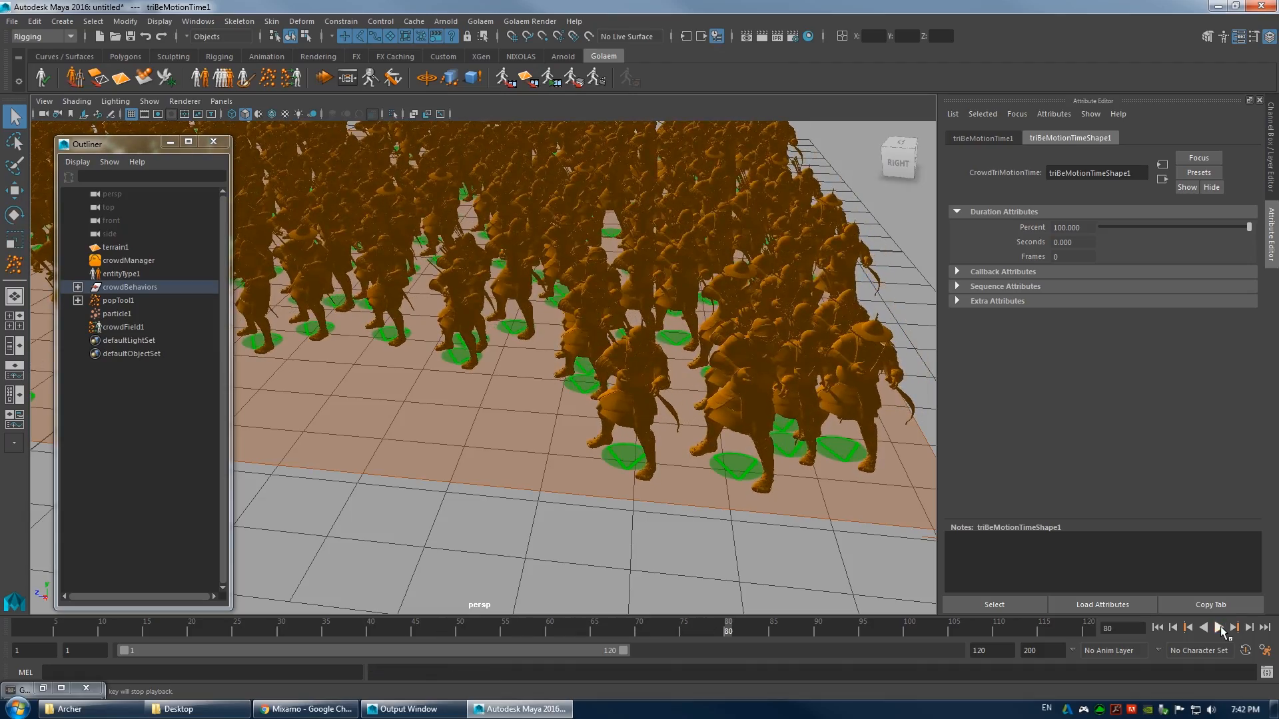
# - Replay the simulation with a close view of the front-corner archers to examine the transition into shooting
pyautogui.keyDown('alt'); pyautogui.moveTo(640, 346); pyautogui.dragTo(595, 423); pyautogui.keyUp('alt')
pyautogui.keyDown('alt'); pyautogui.moveTo(595, 423); pyautogui.dragTo(562, 331, button='right'); pyautogui.keyUp('alt')
pyautogui.keyDown('alt'); pyautogui.moveTo(562, 331); pyautogui.dragTo(600, 333); pyautogui.keyUp('alt')
pyautogui.keyDown('alt'); pyautogui.moveTo(506, 333); pyautogui.dragTo(602, 400, button='right'); pyautogui.keyUp('alt')
pyautogui.keyDown('alt'); pyautogui.moveTo(602, 400); pyautogui.dragTo(589, 366); pyautogui.keyUp('alt')
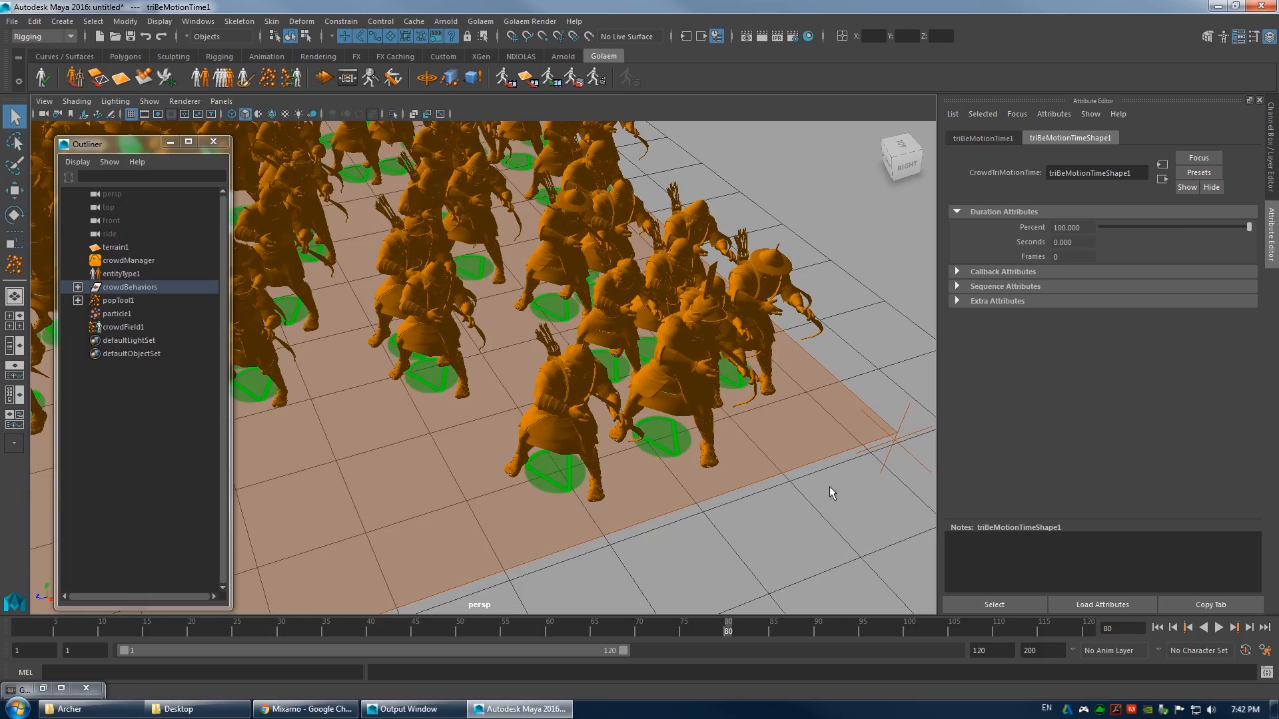
pyautogui.click(1175, 628)
pyautogui.click(1218, 628)
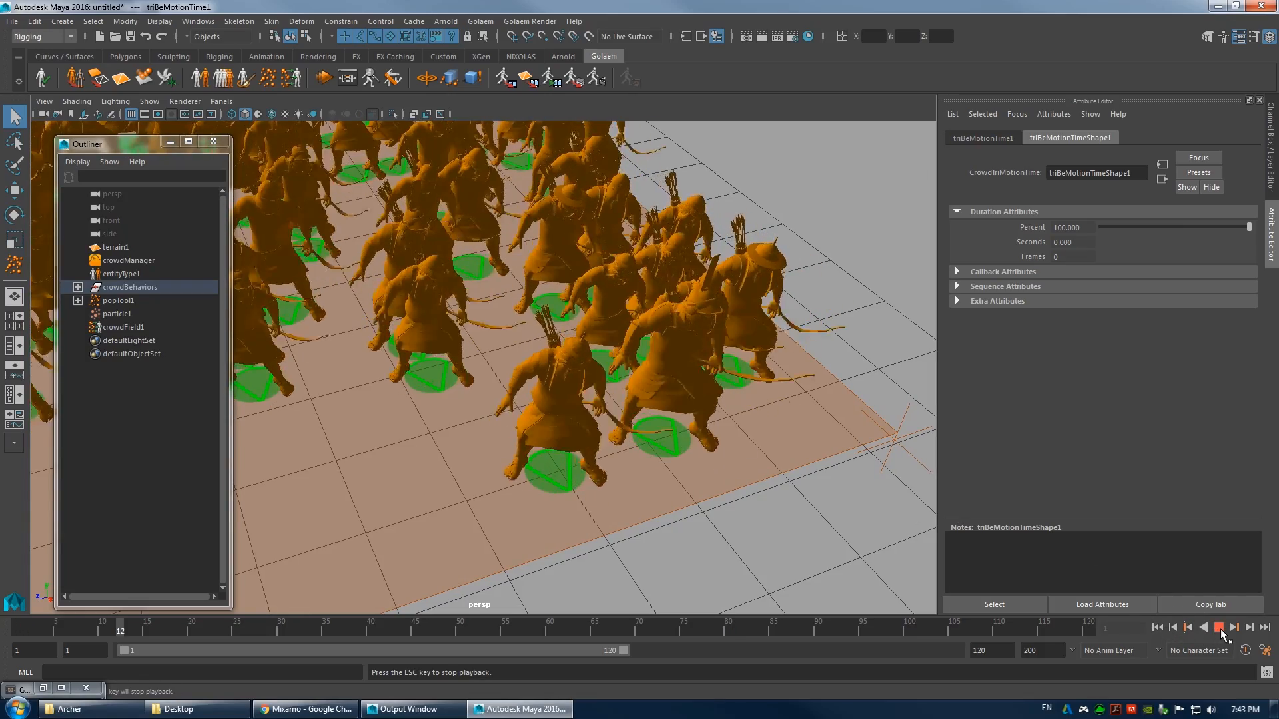
pyautogui.click(1218, 628)
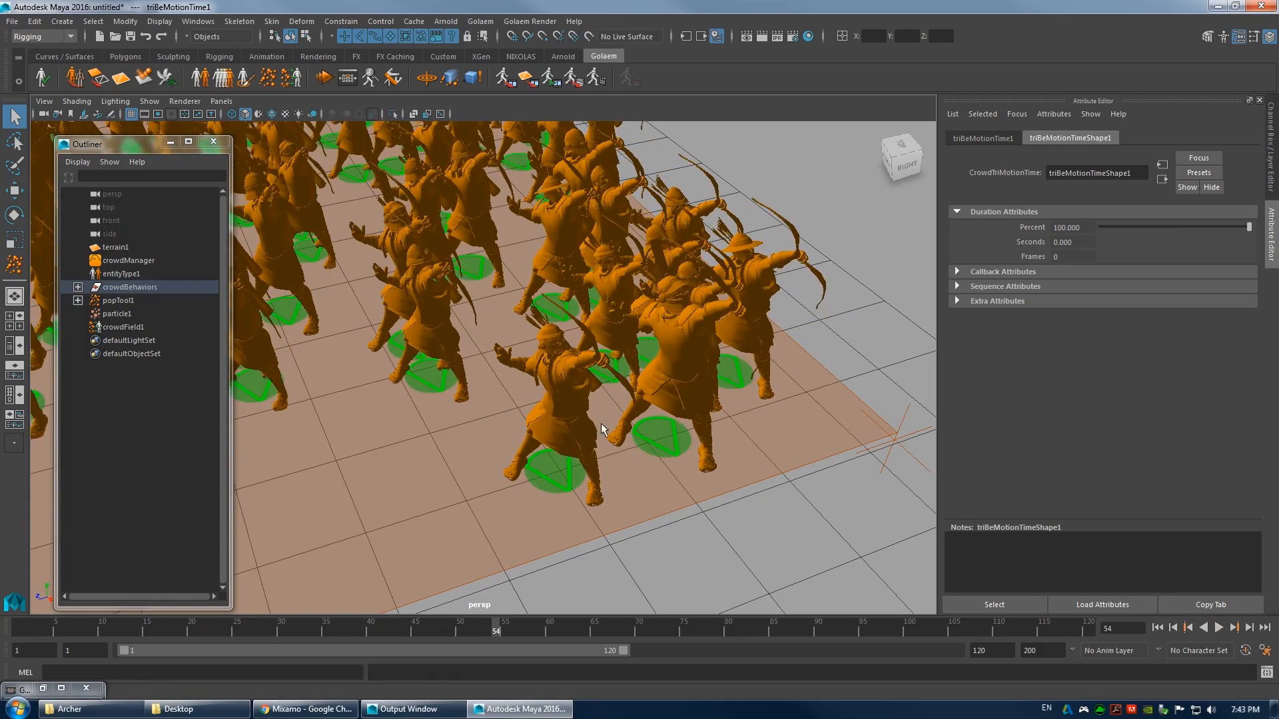
# - Examine the archers from above to compare their shooting direction with the orientation of their green ground markers
pyautogui.keyDown('alt'); pyautogui.moveTo(610, 428); pyautogui.dragTo(717, 456); pyautogui.keyUp('alt')
pyautogui.keyDown('alt'); pyautogui.moveTo(717, 454); pyautogui.dragTo(551, 414, button='right'); pyautogui.keyUp('alt')
pyautogui.keyDown('alt'); pyautogui.moveTo(552, 415); pyautogui.dragTo(570, 455); pyautogui.keyUp('alt')
pyautogui.keyDown('alt'); pyautogui.moveTo(569, 456); pyautogui.dragTo(511, 389, button='middle'); pyautogui.keyUp('alt')
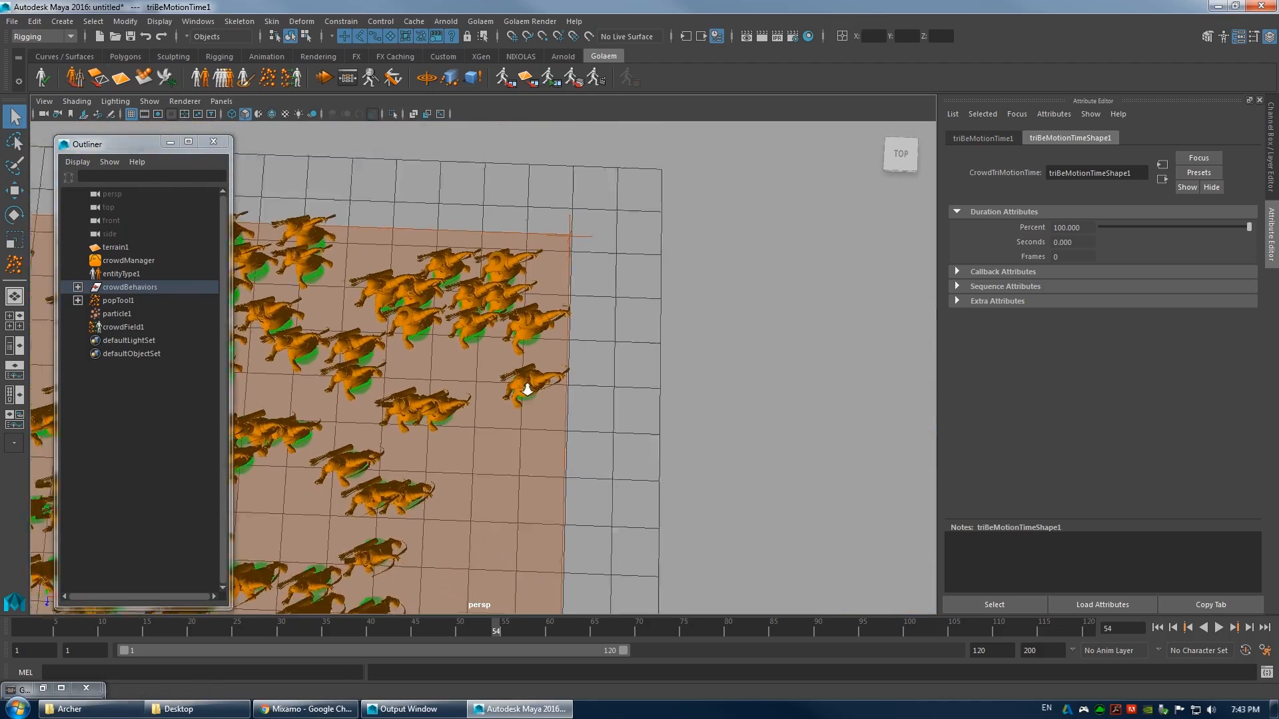
pyautogui.keyDown('alt'); pyautogui.moveTo(511, 389); pyautogui.dragTo(563, 415, button='right'); pyautogui.keyUp('alt')
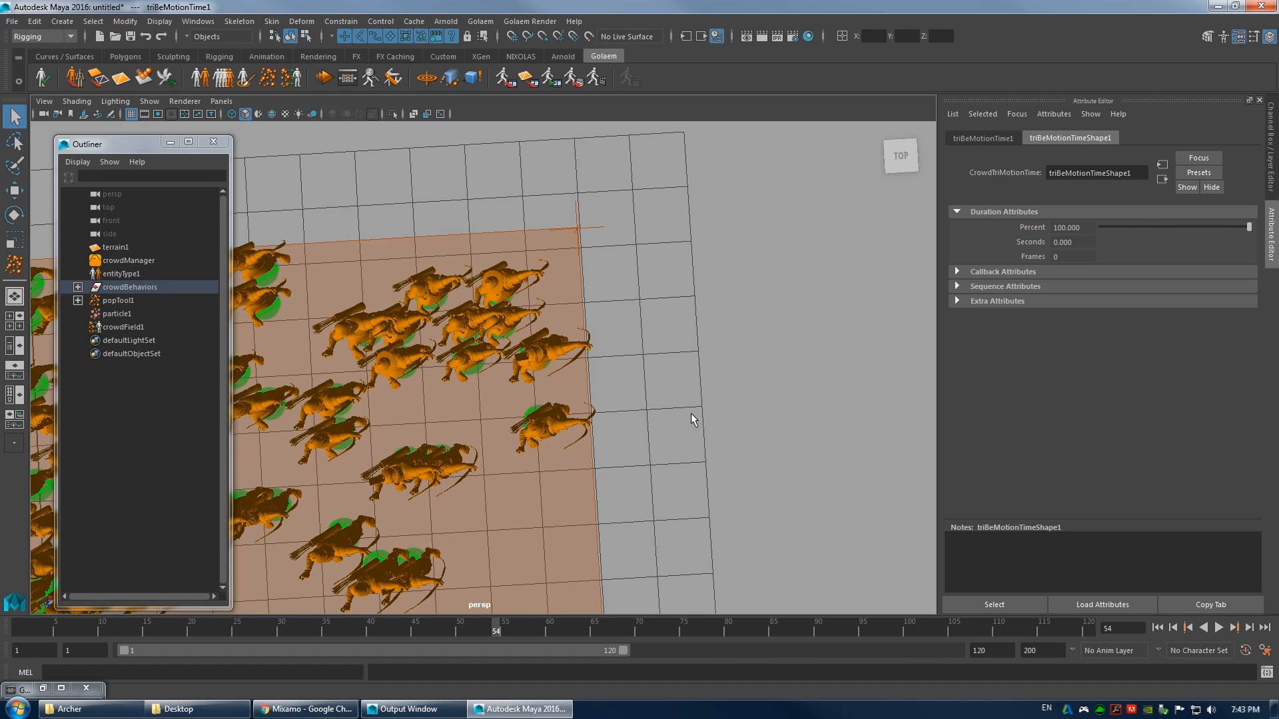
pyautogui.keyDown('alt'); pyautogui.moveTo(711, 413); pyautogui.dragTo(594, 409); pyautogui.keyUp('alt')
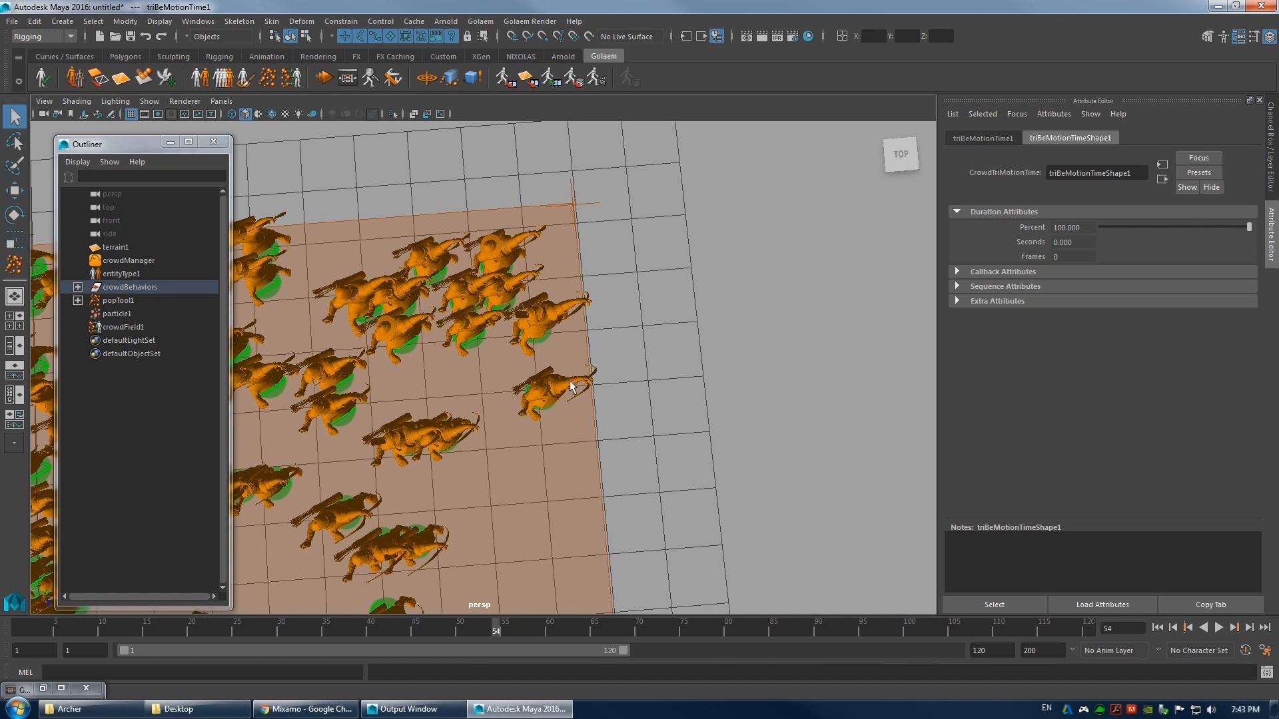
pyautogui.keyDown('alt'); pyautogui.moveTo(558, 371); pyautogui.dragTo(533, 368); pyautogui.keyUp('alt')
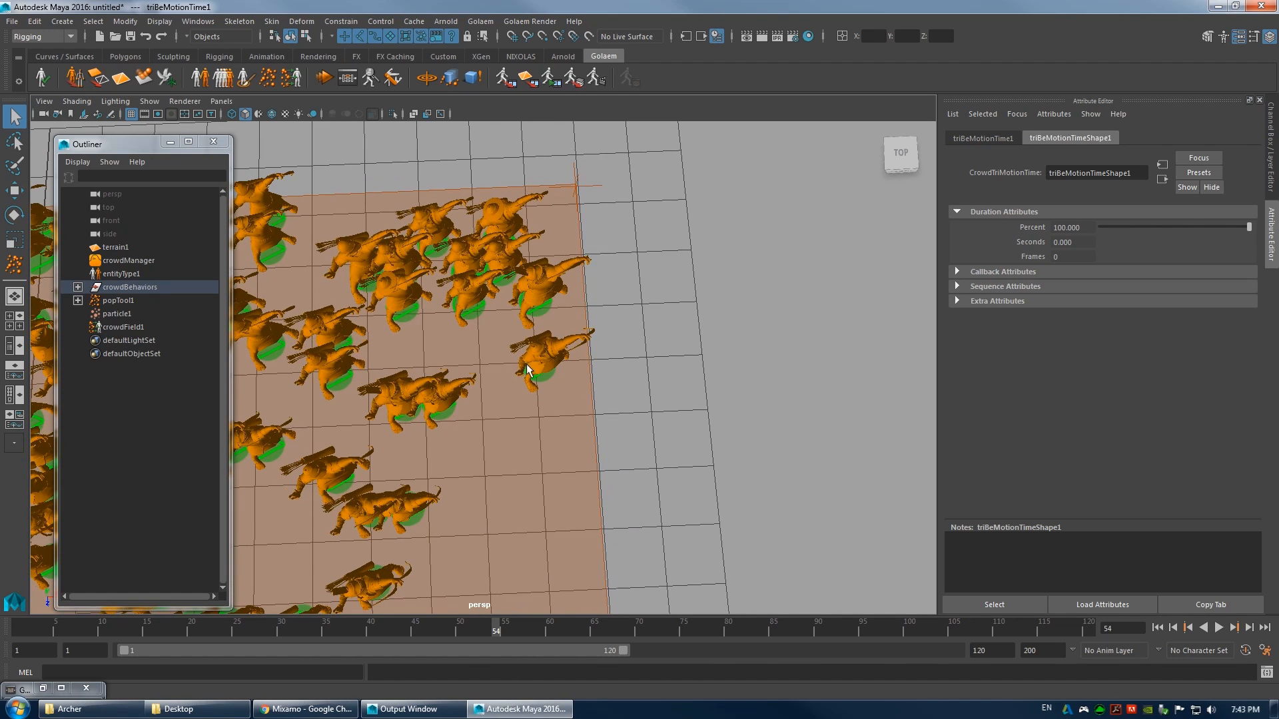
pyautogui.keyDown('alt'); pyautogui.moveTo(593, 331); pyautogui.dragTo(527, 383); pyautogui.keyUp('alt')
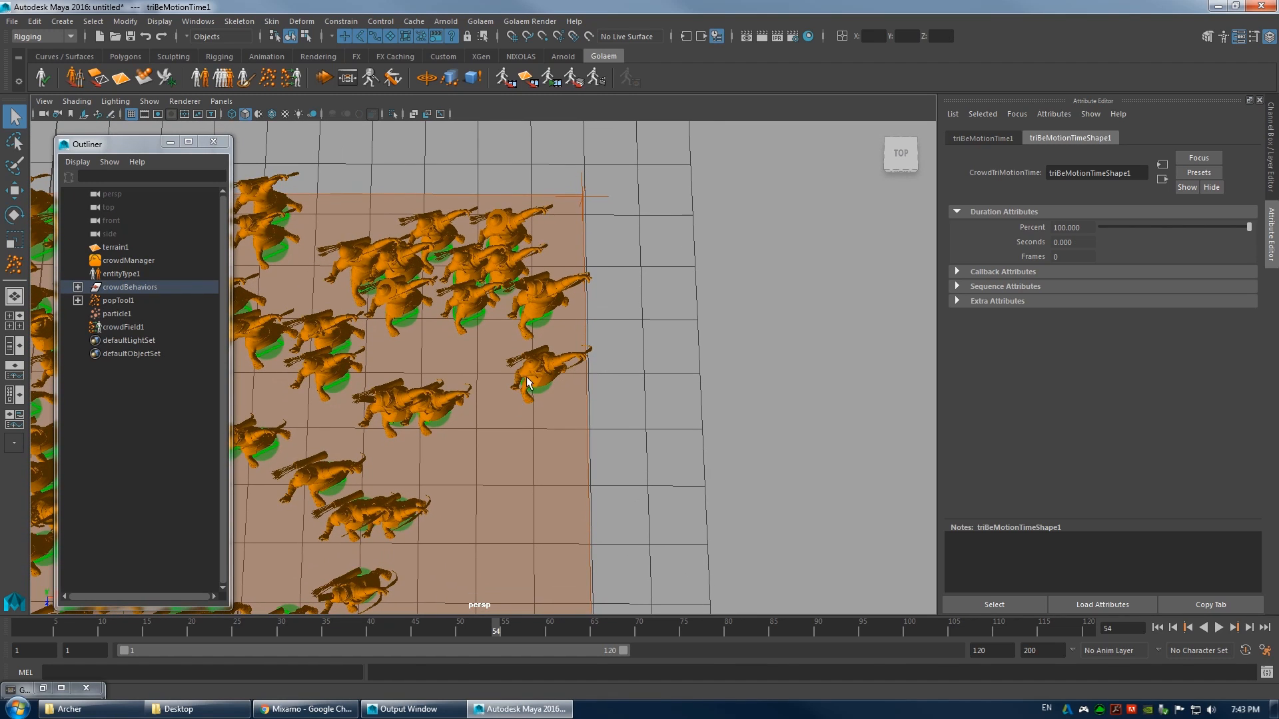
# - Replay the simulation in the top view to examine how the archers' body orientation changes between the two motions
pyautogui.click(1157, 628)
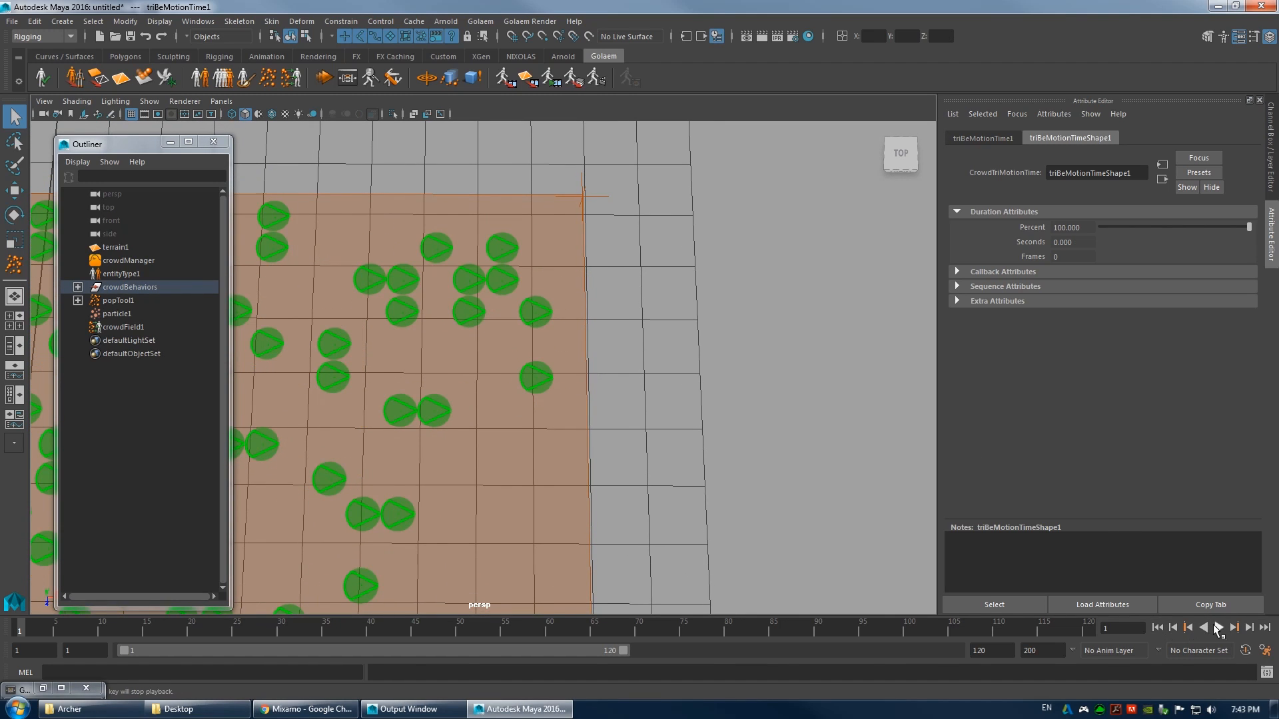
pyautogui.click(1218, 628)
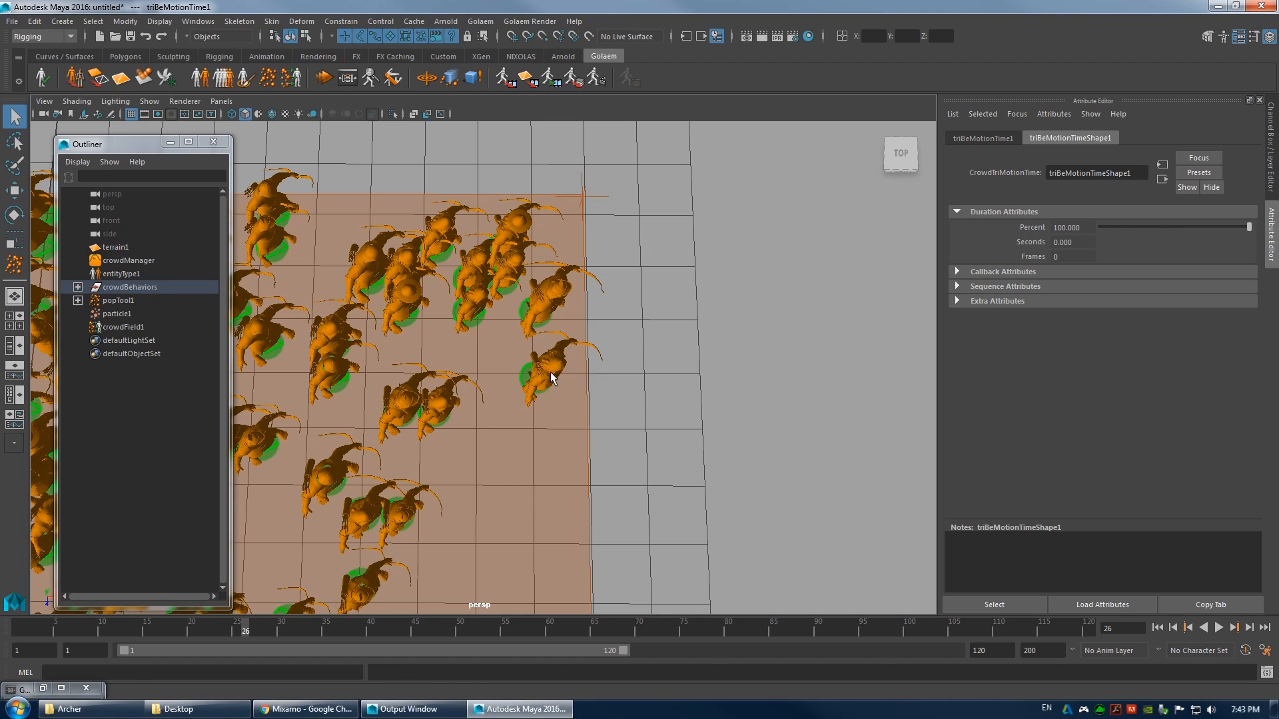
pyautogui.keyDown('alt'); pyautogui.moveTo(613, 397); pyautogui.dragTo(590, 385); pyautogui.keyUp('alt')
pyautogui.click(1218, 627)
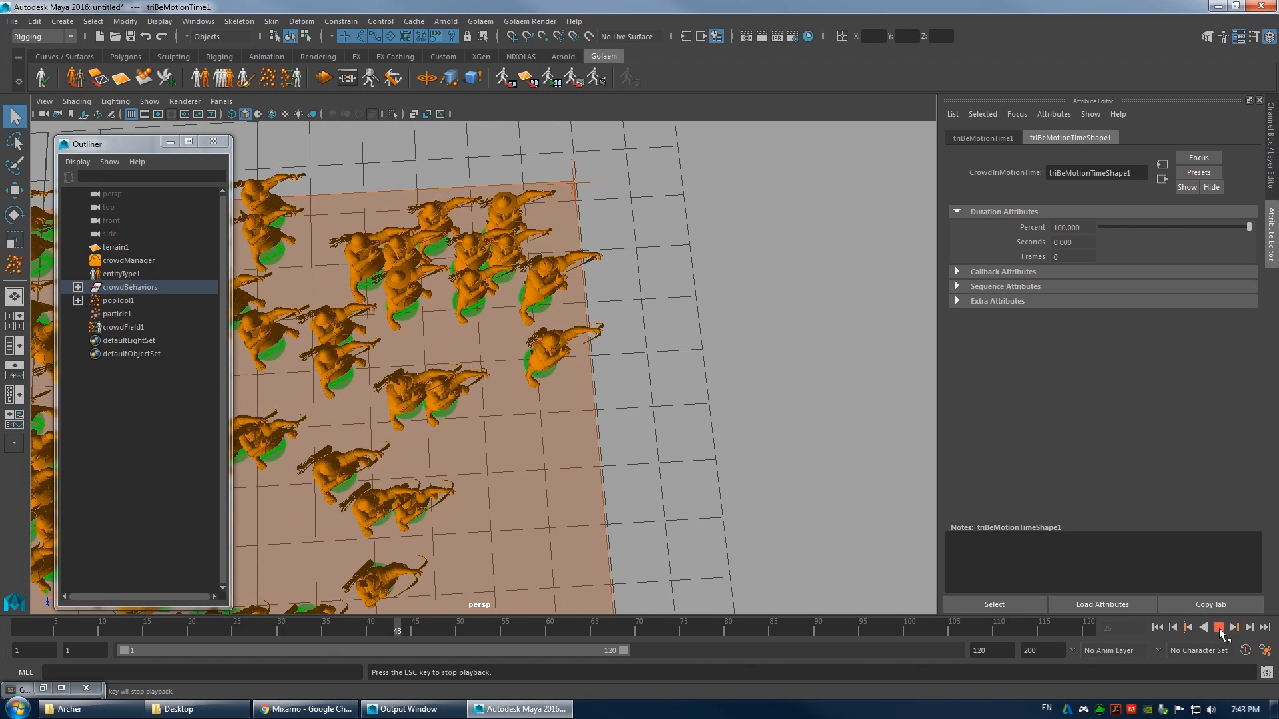
pyautogui.click(1218, 628)
pyautogui.keyDown('alt'); pyautogui.moveTo(554, 355); pyautogui.dragTo(590, 383); pyautogui.keyUp('alt')
# - Add a Parallel operator to the behavior graph and place beMotionShape1 followed by beMotionShape2 in sequence inside it
pyautogui.click(47, 687)
pyautogui.moveTo(424, 74); pyautogui.dragTo(664, 80)
pyautogui.moveTo(166, 298); pyautogui.dragTo(460, 336)
pyautogui.doubleClick(613, 76)
pyautogui.moveTo(599, 381); pyautogui.dragTo(702, 407)
pyautogui.moveTo(599, 293); pyautogui.dragTo(588, 217)
pyautogui.moveTo(737, 303); pyautogui.dragTo(734, 205)
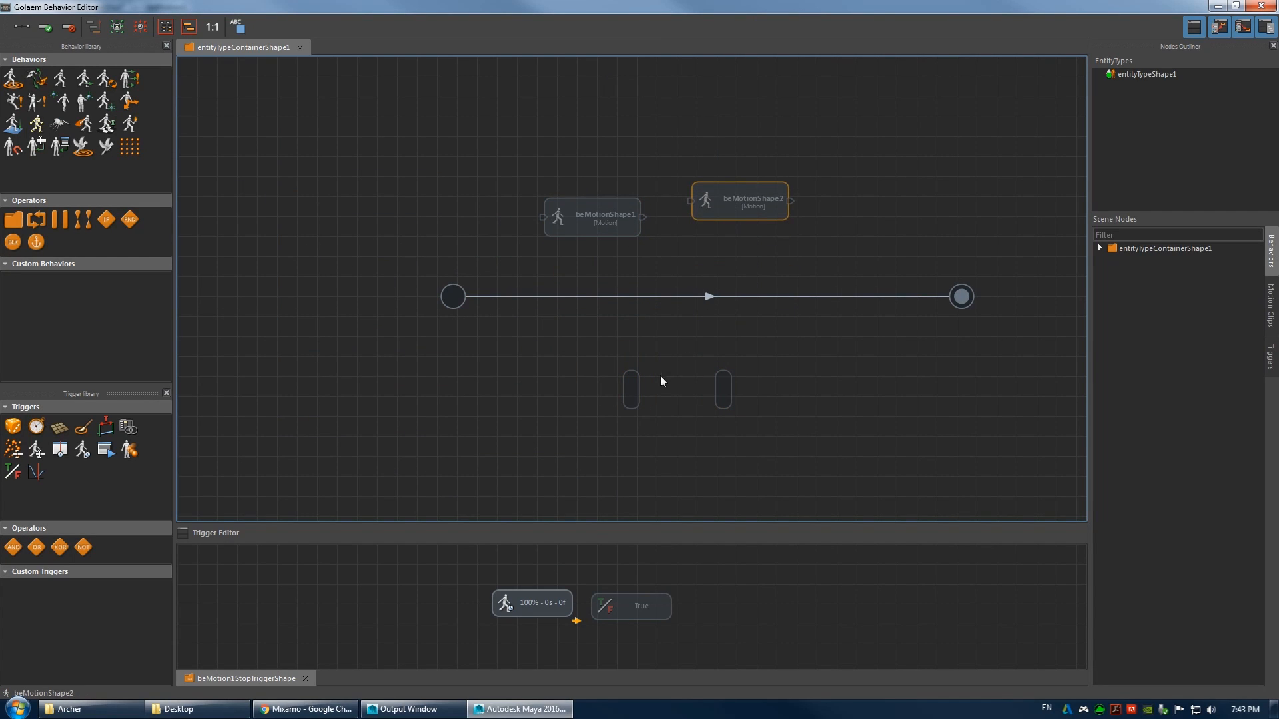
pyautogui.moveTo(594, 233); pyautogui.dragTo(649, 285)
pyautogui.moveTo(702, 220); pyautogui.dragTo(743, 294)
pyautogui.moveTo(680, 357); pyautogui.dragTo(602, 341, button='middle')
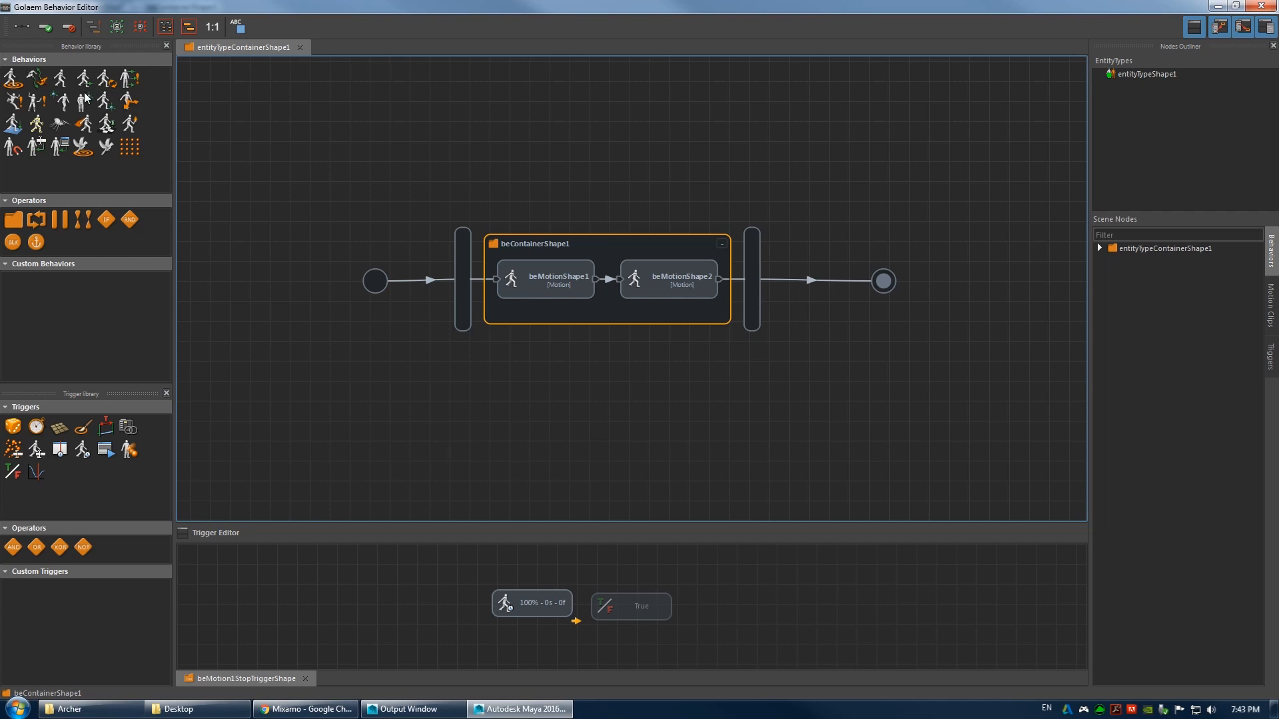
# - Add an Adapt Orientation behavior inside the Parallel operator, running alongside the container that holds the two motions
pyautogui.moveTo(131, 104); pyautogui.dragTo(465, 317)
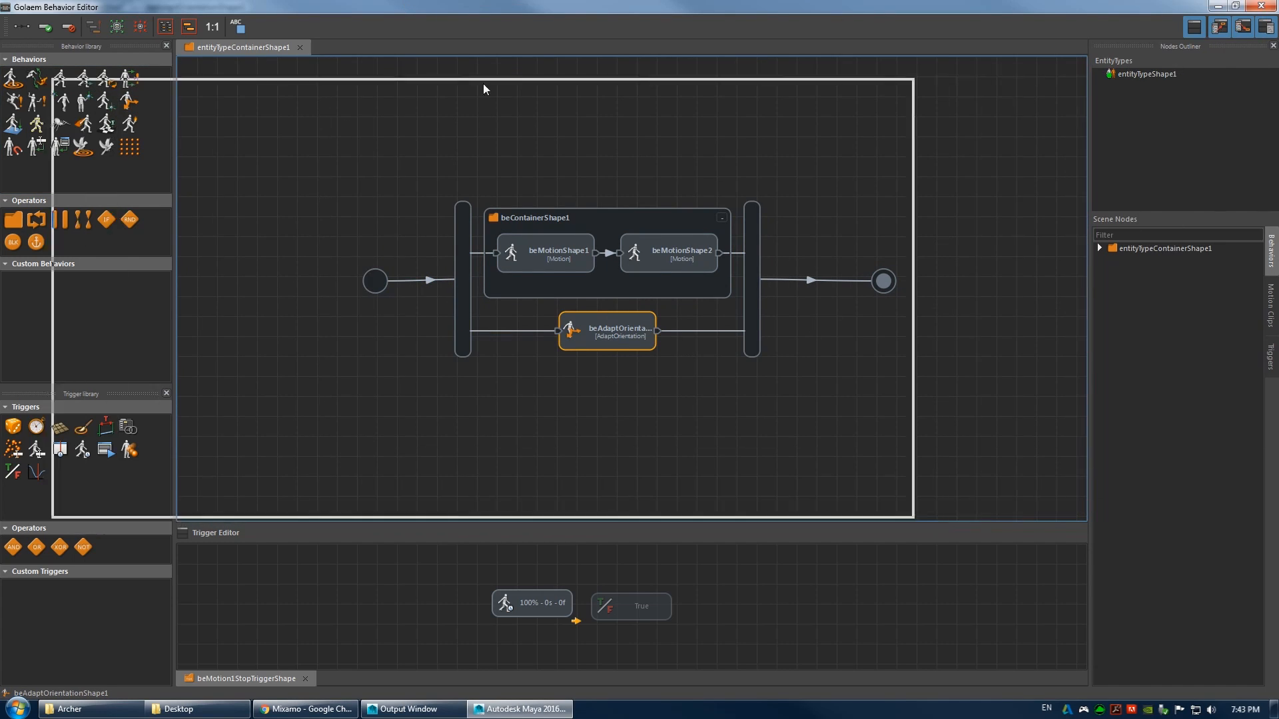
pyautogui.moveTo(514, 94); pyautogui.dragTo(458, 75)
pyautogui.scroll(-1, 1079, 426)
# - Try an Orientation Offset of 45 in the first component of the Adapt Orientation behavior and replay the simulation
pyautogui.click(1087, 445)
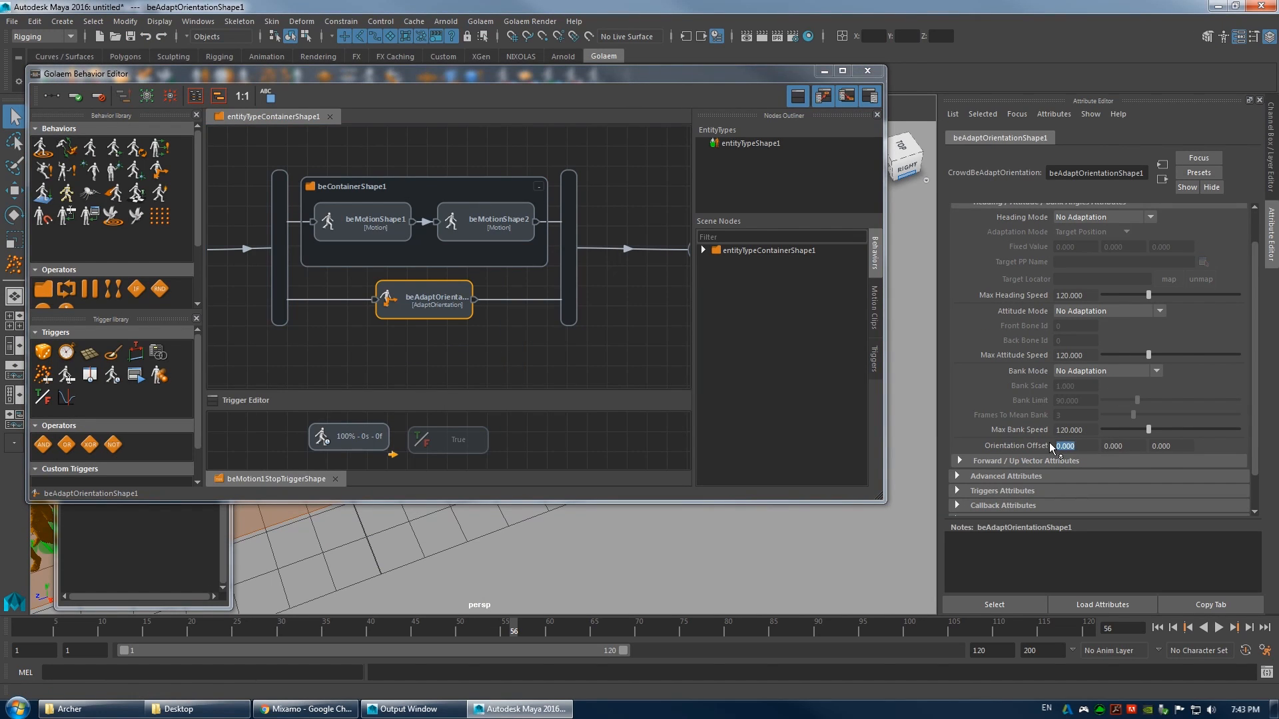
pyautogui.moveTo(754, 95); pyautogui.dragTo(327, 229)
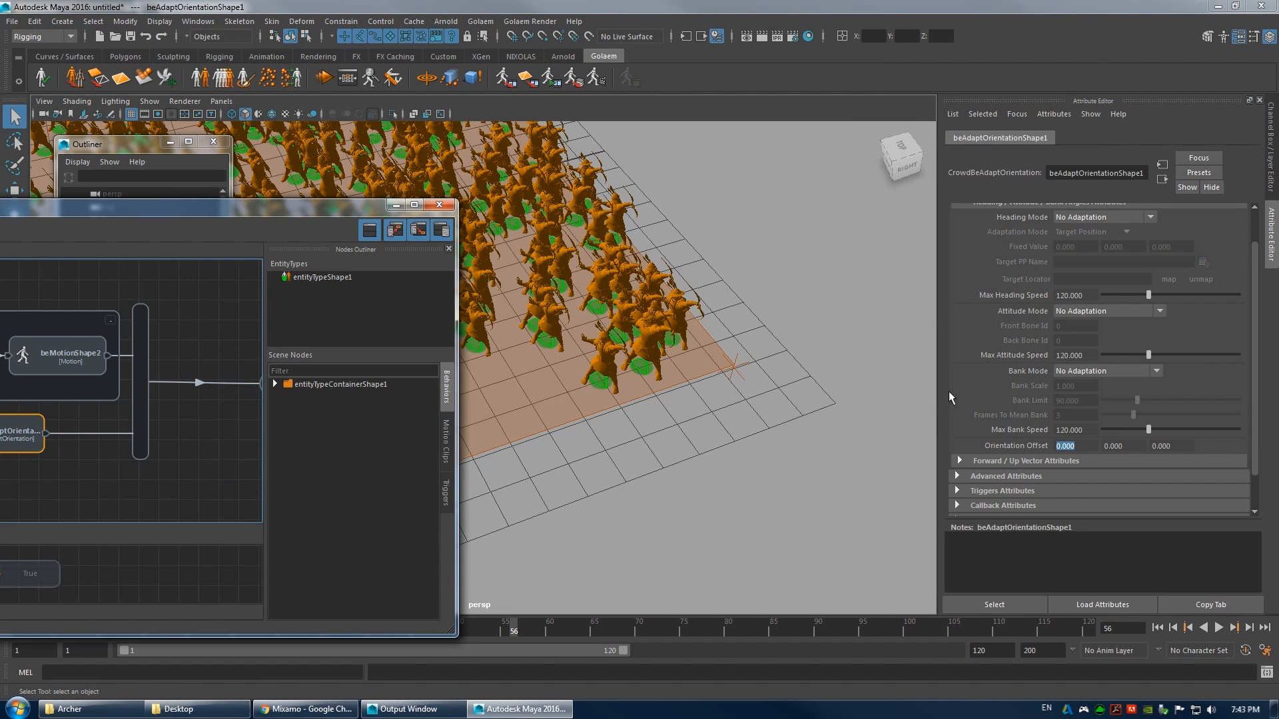
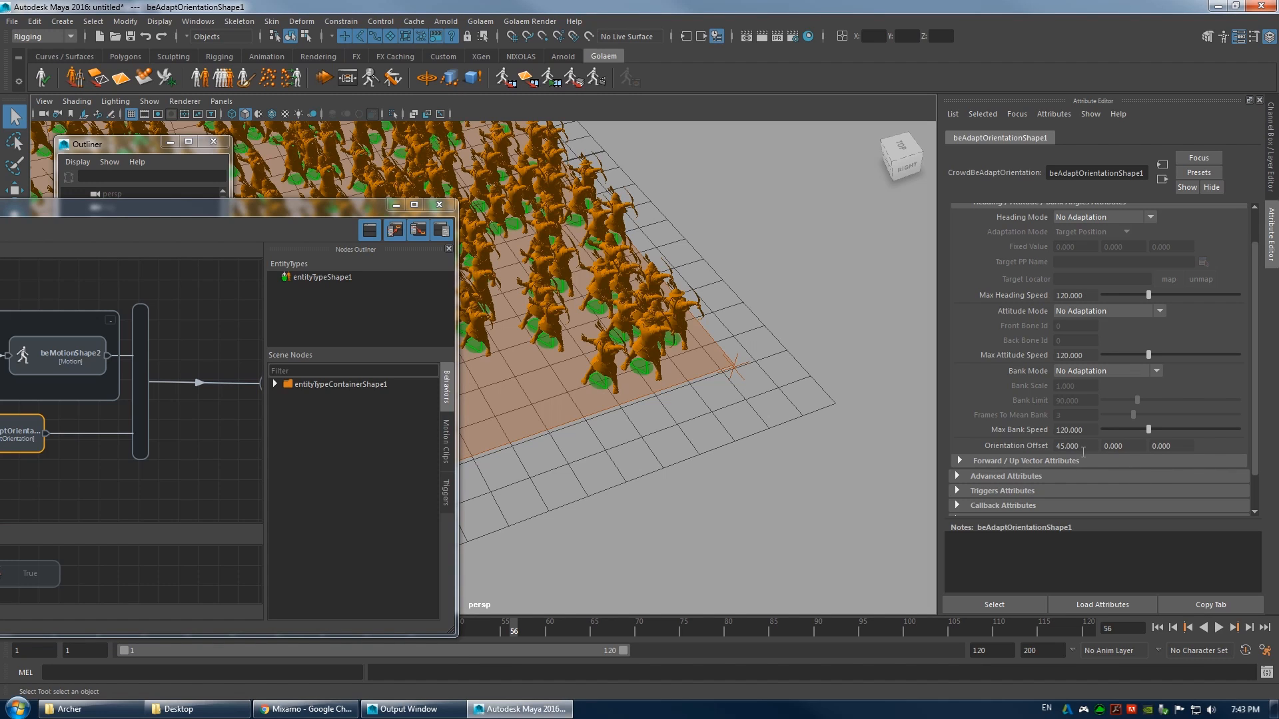
pyautogui.click(1158, 628)
pyautogui.click(1219, 628)
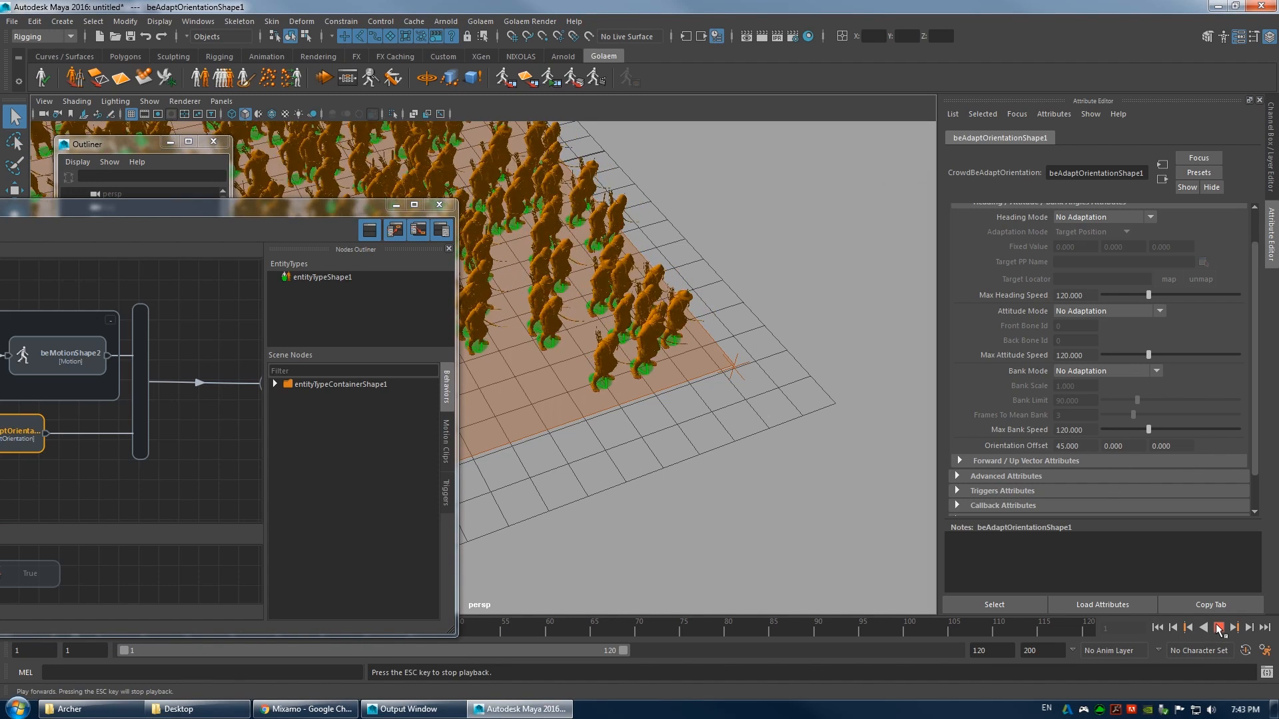
pyautogui.click(1218, 629)
# - Try a first Orientation Offset value of -45 and replay the simulation seen from above
pyautogui.keyDown('alt'); pyautogui.moveTo(673, 333); pyautogui.dragTo(745, 477); pyautogui.keyUp('alt')
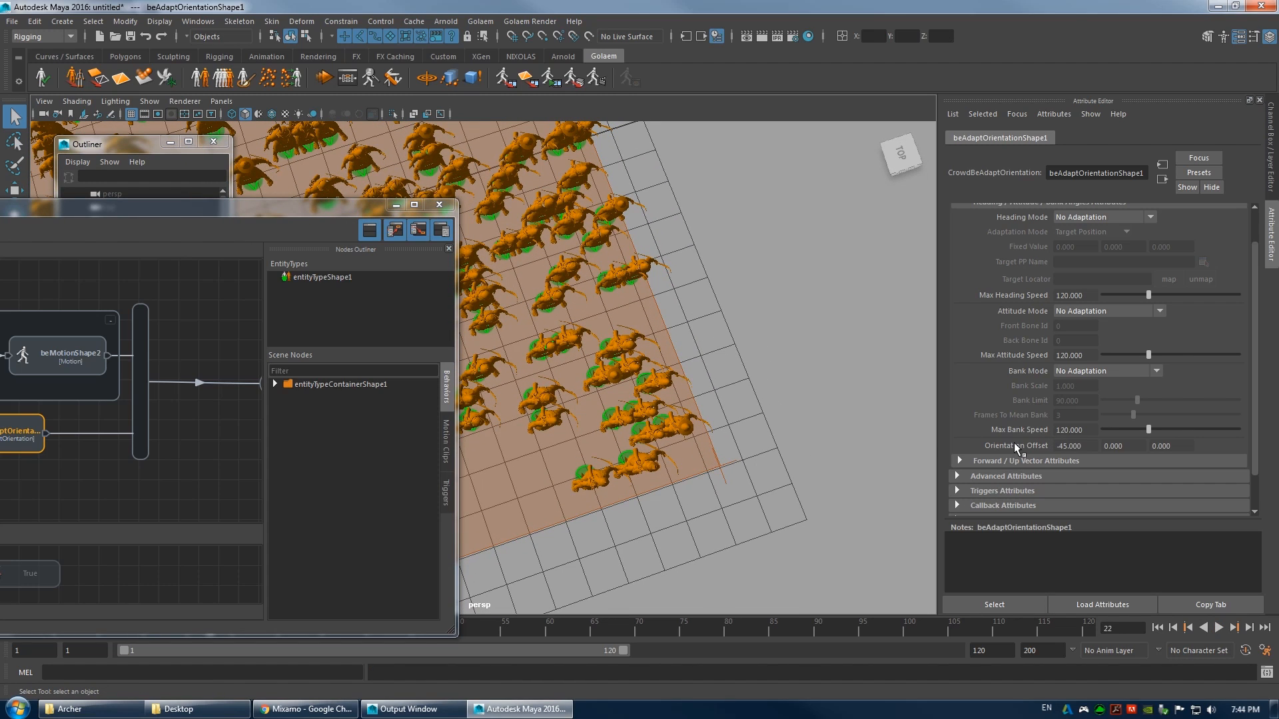
pyautogui.click(1157, 628)
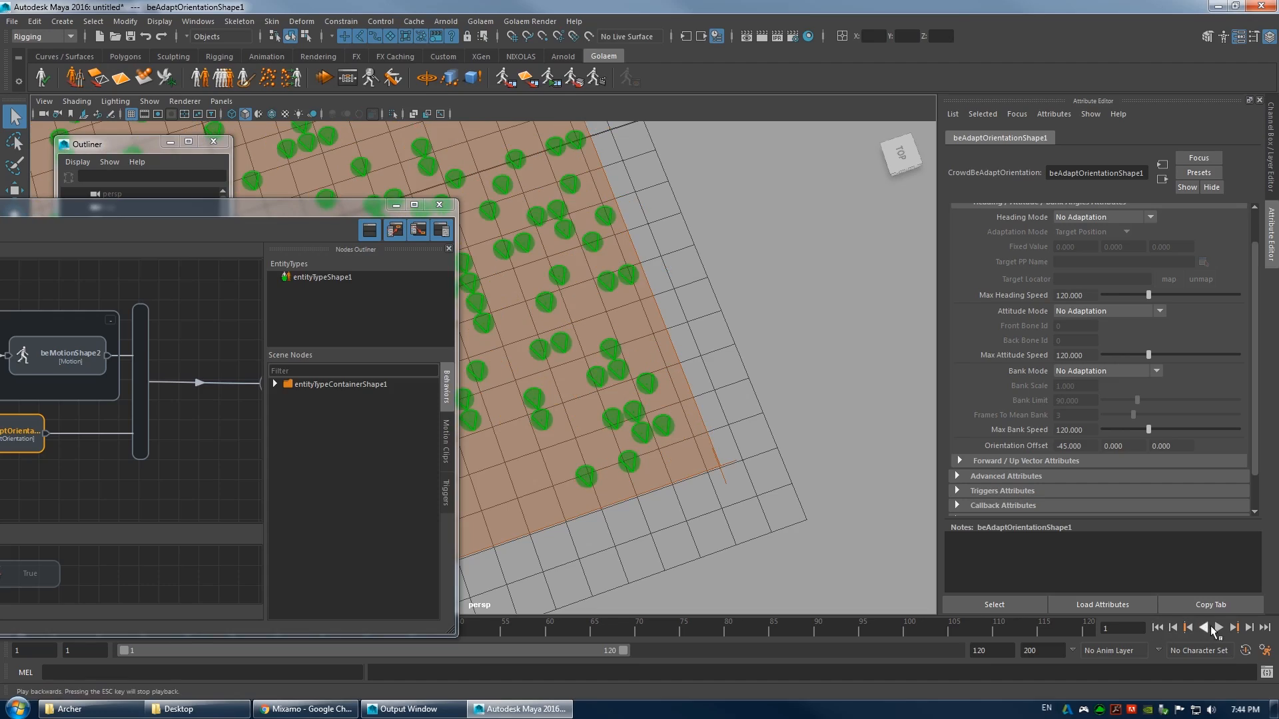
pyautogui.click(1219, 628)
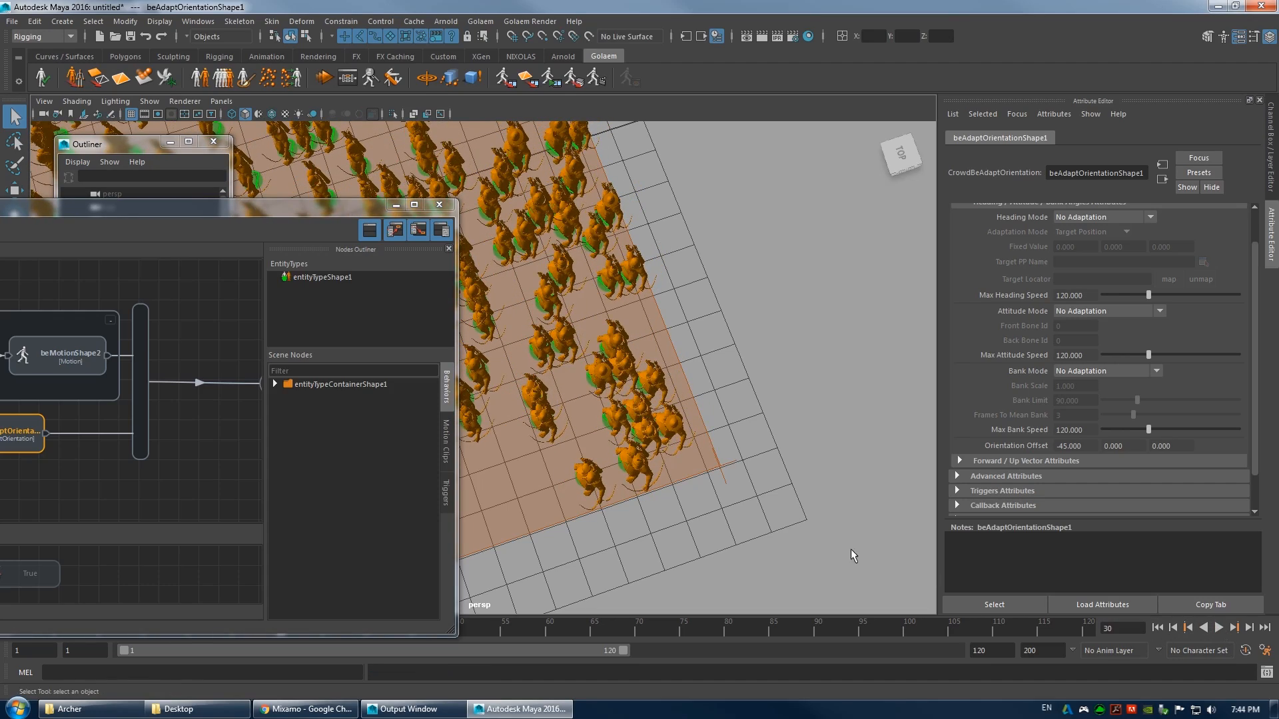
# - Close the Behavior Editor and continue the playback with a close overhead view of the corner archers to compare them with their ground markers
pyautogui.scroll(4, 525, 379)
pyautogui.click(438, 204)
pyautogui.keyDown('alt'); pyautogui.moveTo(612, 343); pyautogui.dragTo(529, 239, button='middle'); pyautogui.keyUp('alt')
pyautogui.keyDown('alt'); pyautogui.moveTo(529, 239); pyautogui.dragTo(618, 264, button='right'); pyautogui.keyUp('alt')
pyautogui.keyDown('alt'); pyautogui.moveTo(650, 367); pyautogui.dragTo(604, 379); pyautogui.keyUp('alt')
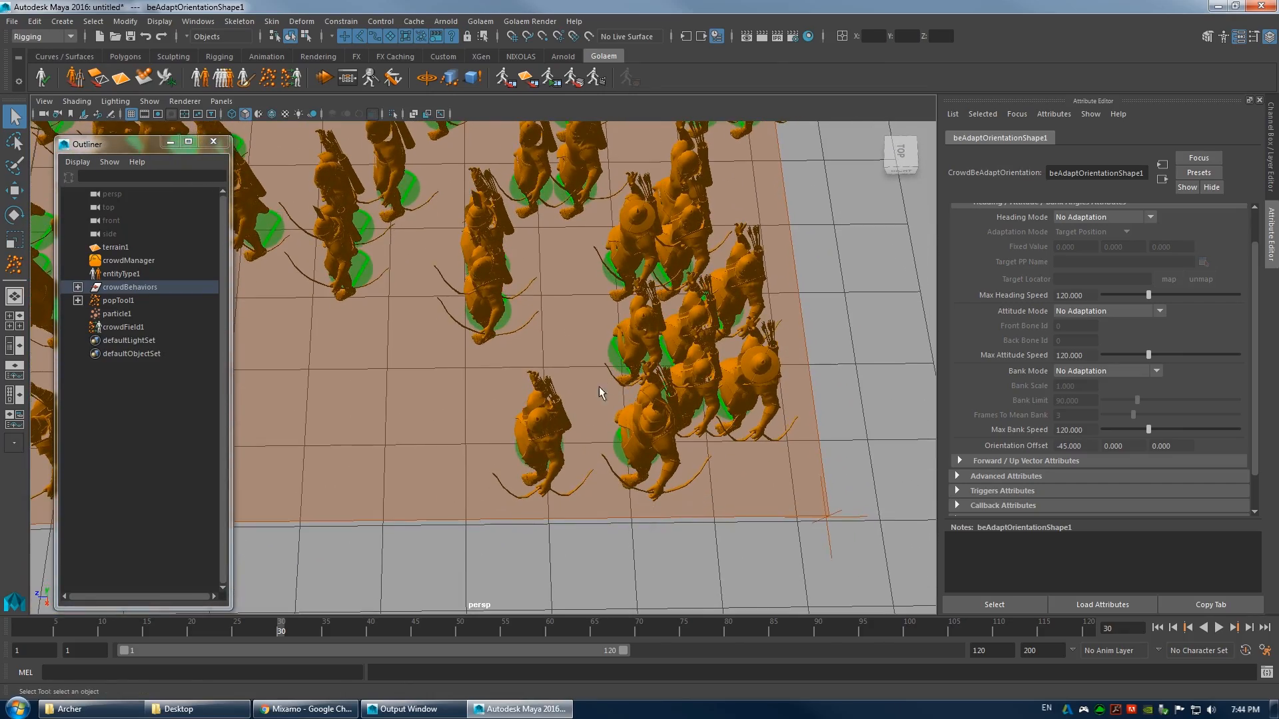
pyautogui.click(1219, 628)
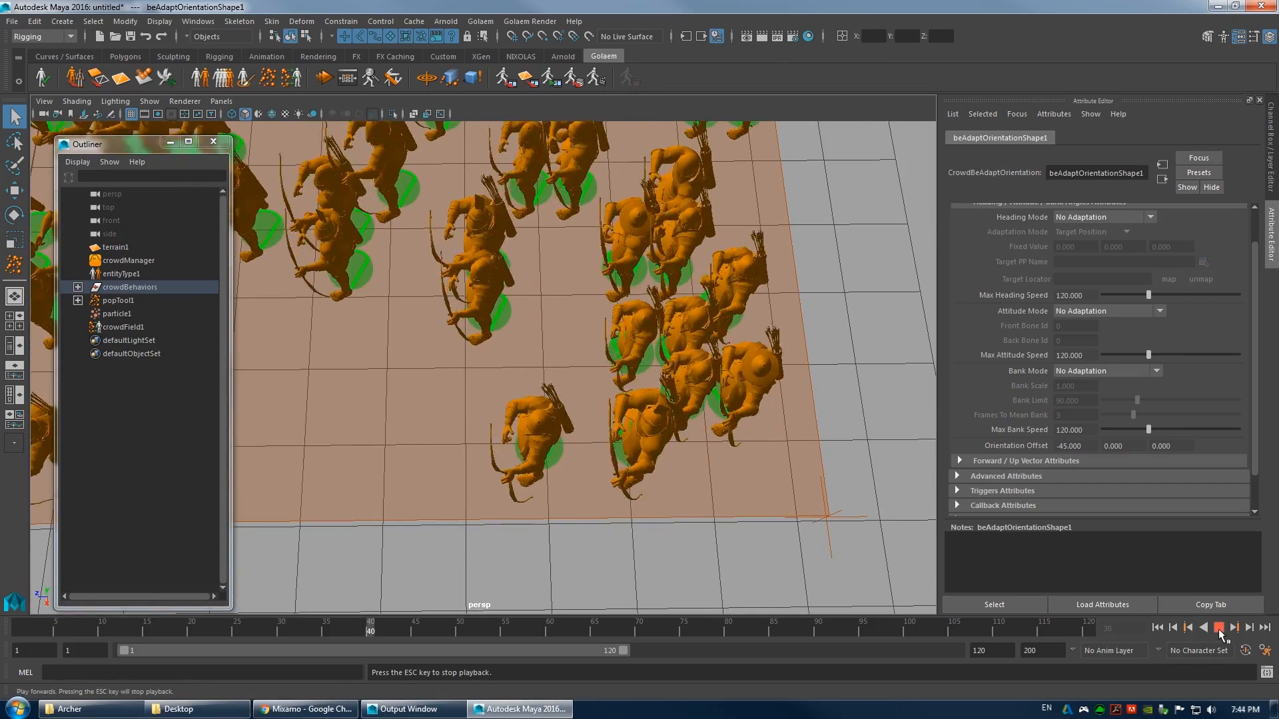
pyautogui.keyDown('alt'); pyautogui.moveTo(493, 458); pyautogui.dragTo(544, 381); pyautogui.keyUp('alt')
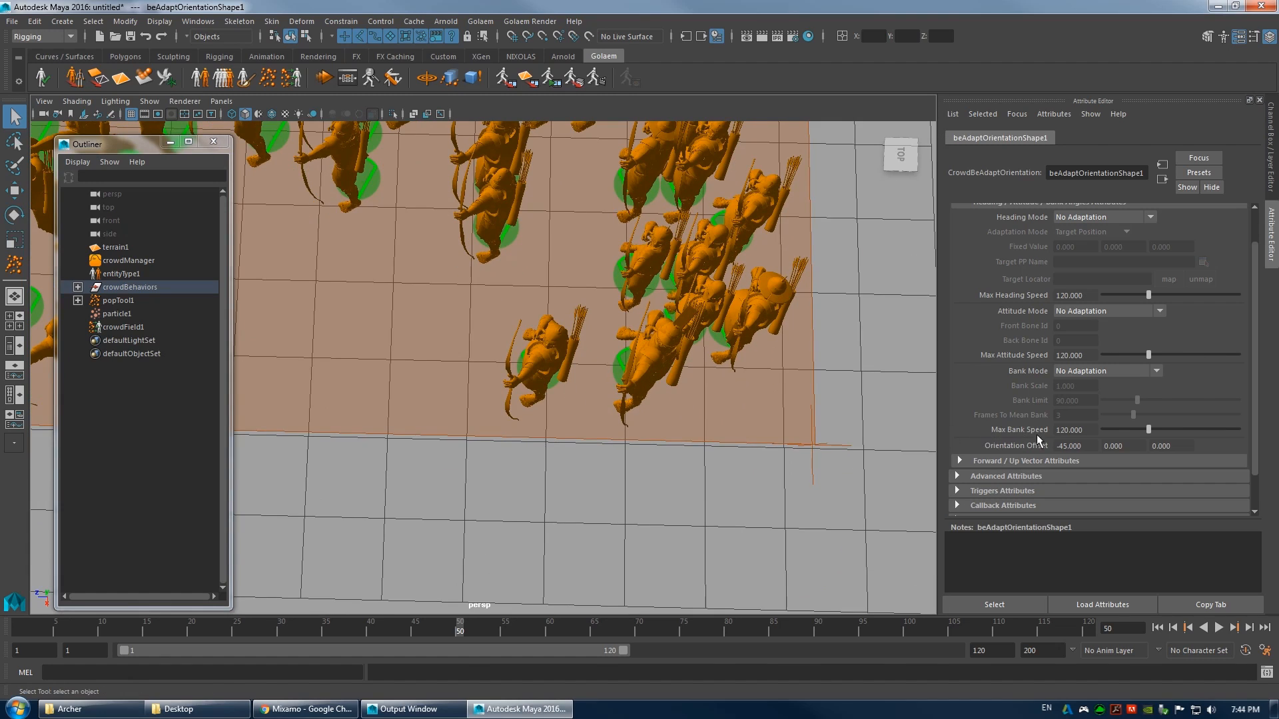
# - Try a first Orientation Offset value of -35 and replay the simulation
pyautogui.moveTo(1067, 446); pyautogui.dragTo(1013, 426)
pyautogui.write('-35')
pyautogui.press('Return')
pyautogui.click(1219, 629)
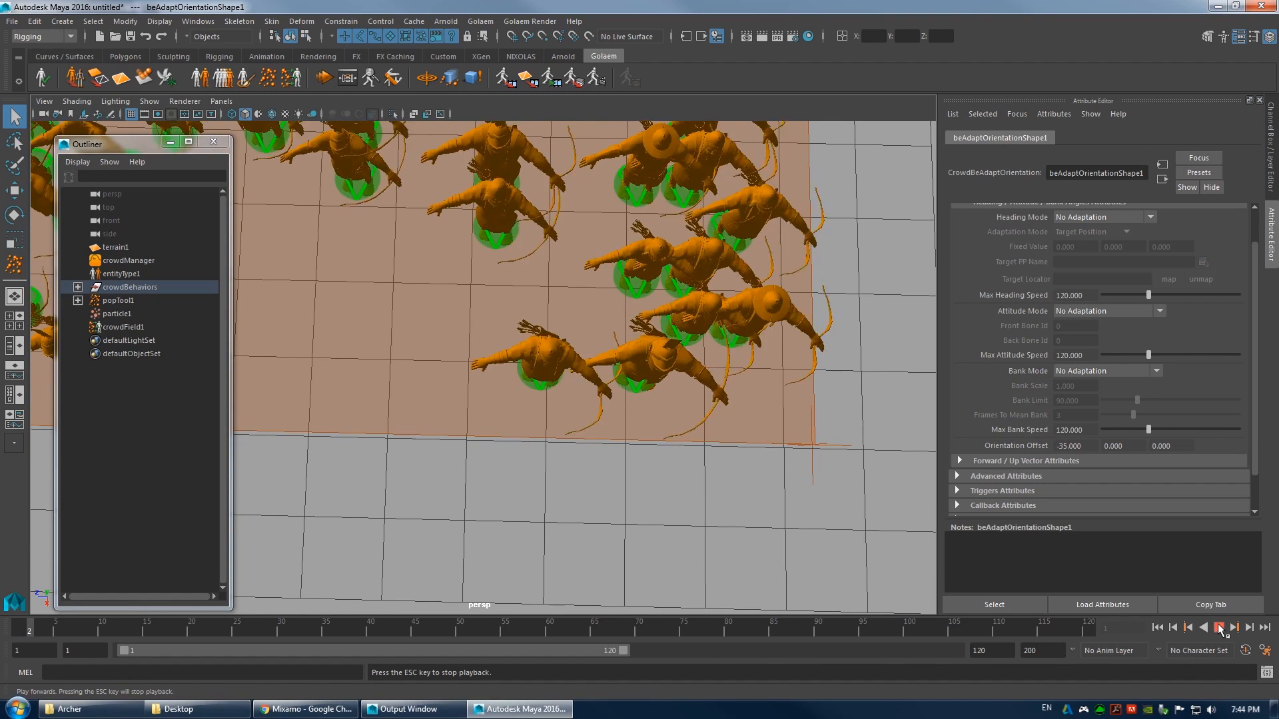
pyautogui.click(1219, 628)
# - Try a first Orientation Offset value of -25 and replay the simulation from the first frame
pyautogui.write('-25')
pyautogui.press('Return')
pyautogui.click(1157, 628)
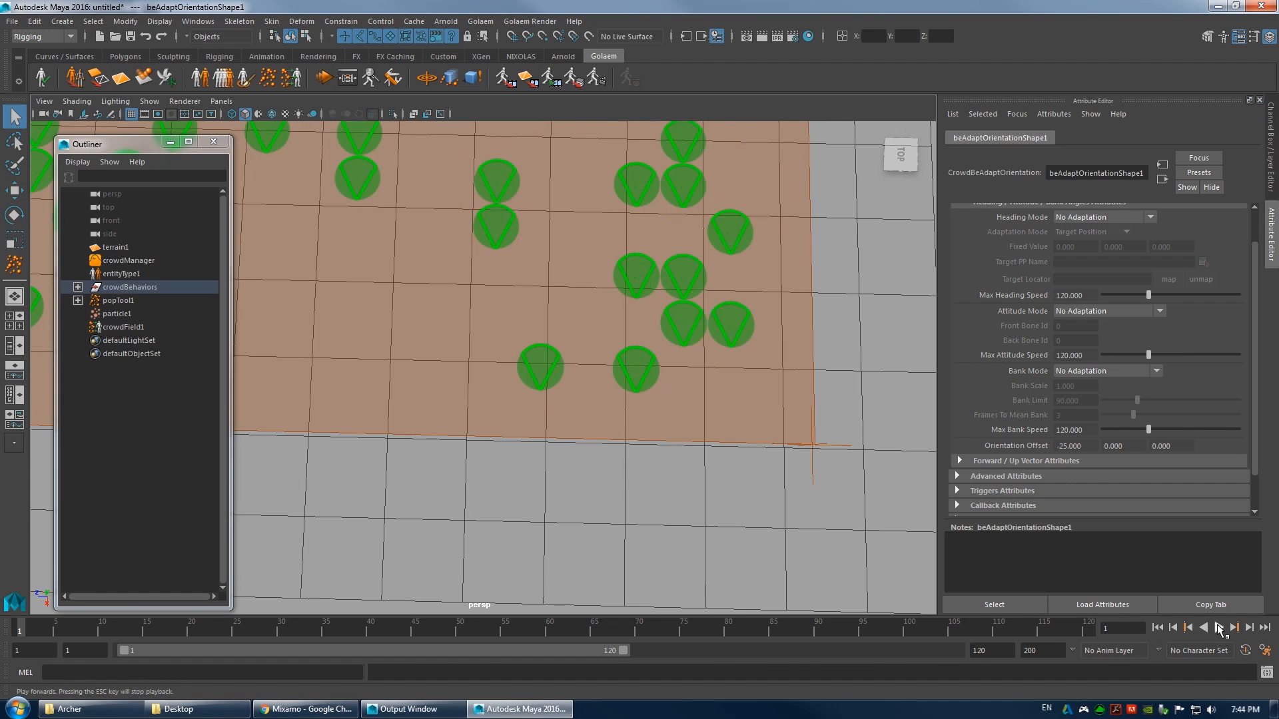
pyautogui.click(1219, 628)
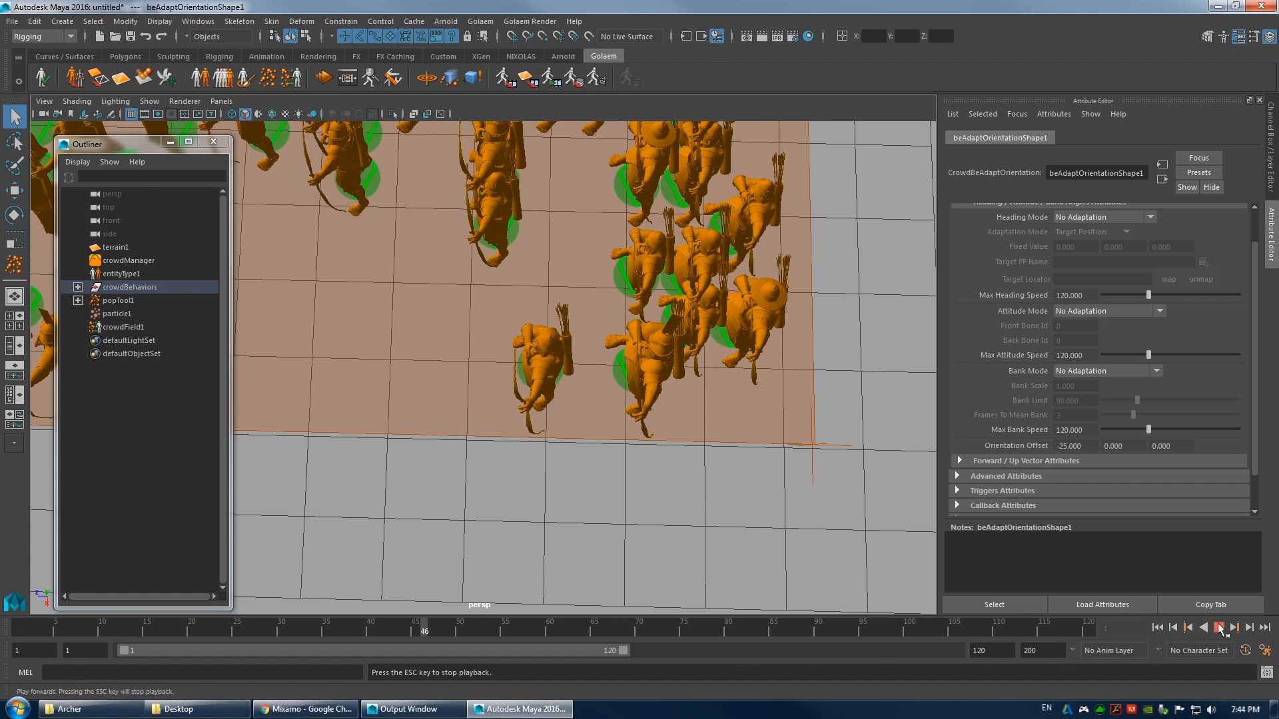
pyautogui.click(1219, 628)
# - Try a first Orientation Offset value of -22 and replay the simulation from the first frame
pyautogui.write('-22')
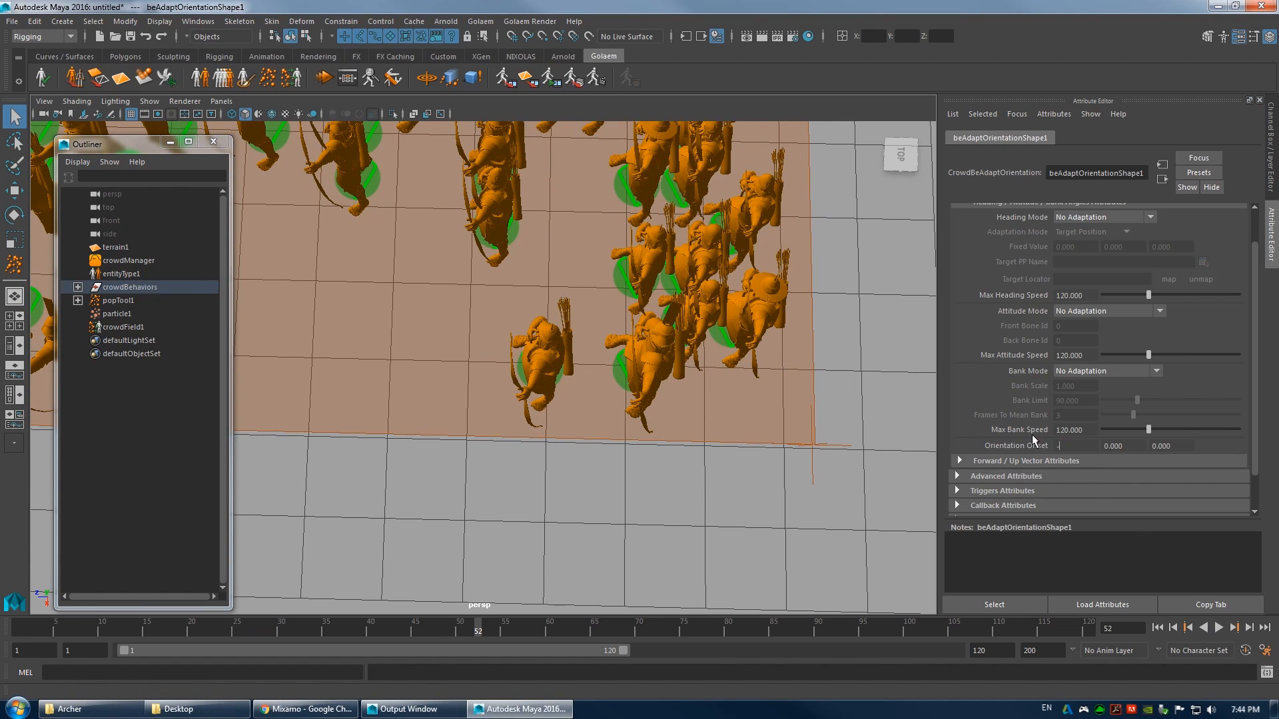
pyautogui.press('Return')
pyautogui.click(1157, 628)
pyautogui.click(1219, 629)
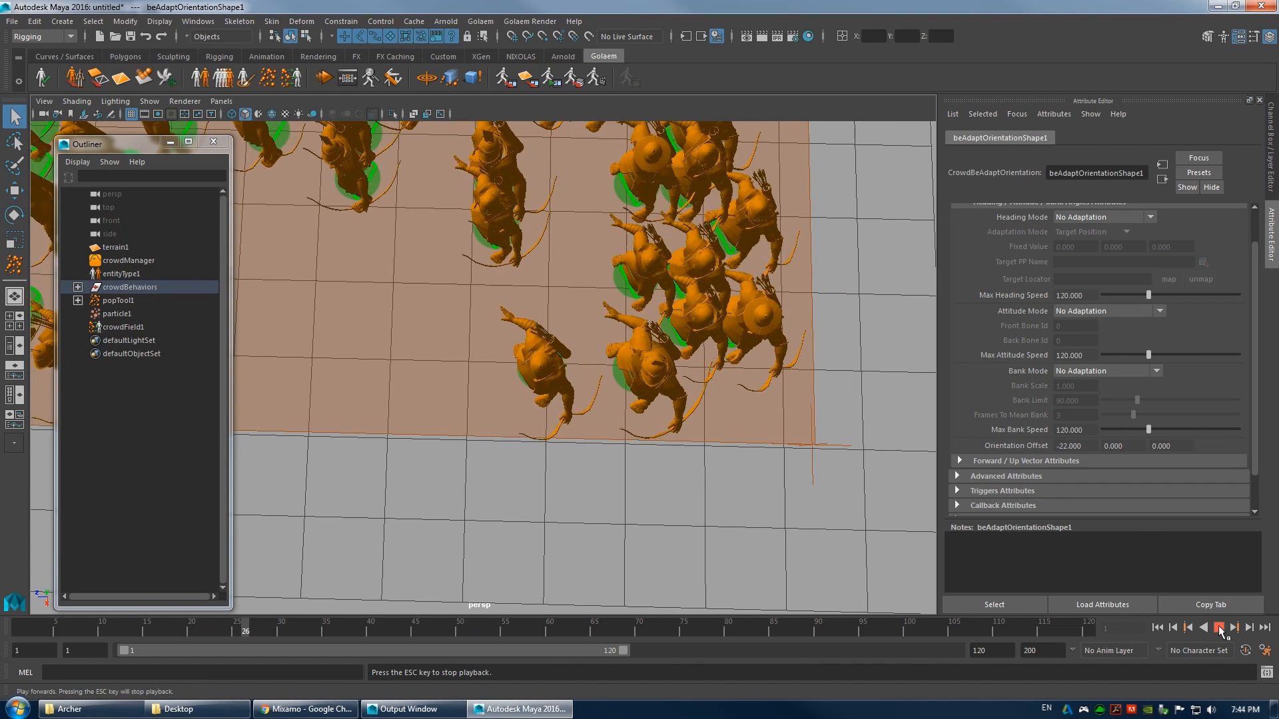
pyautogui.click(1219, 629)
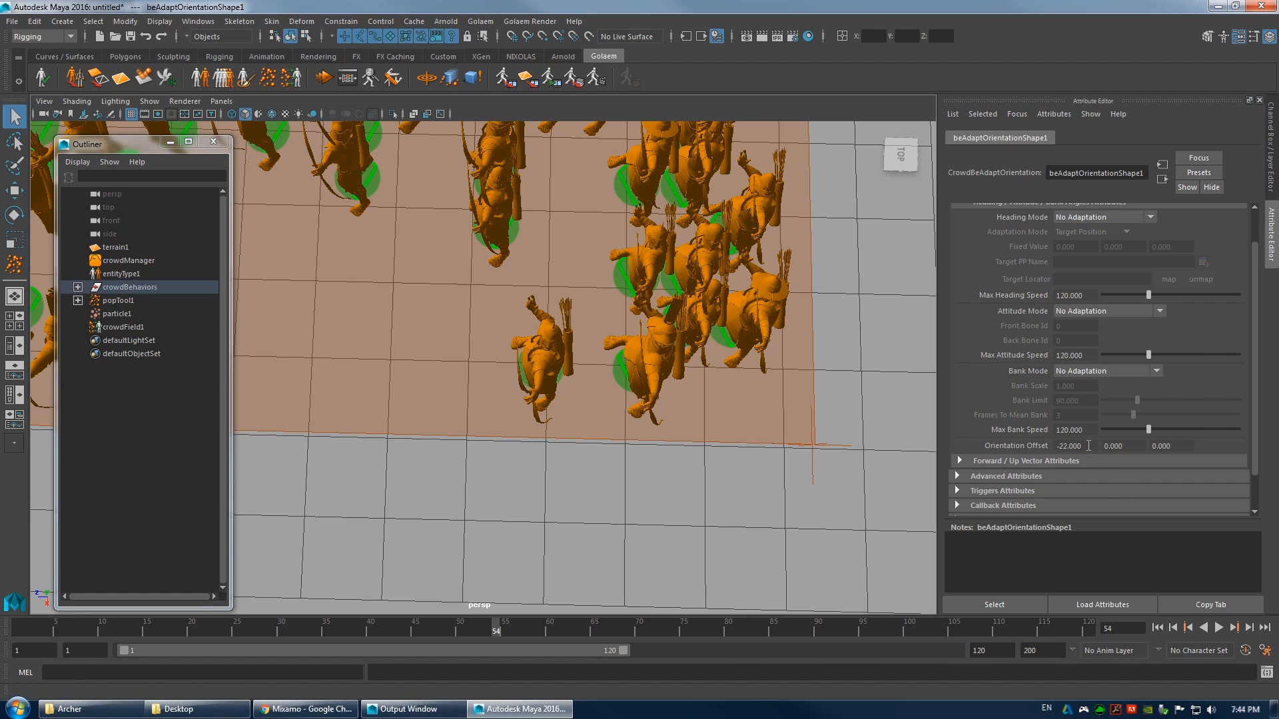
# - Set the first Orientation Offset value of the Adapt Orientation behavior to -20 and replay the simulation from the first frame
pyautogui.write('-20')
pyautogui.press('Return')
pyautogui.click(1158, 628)
pyautogui.click(1218, 628)
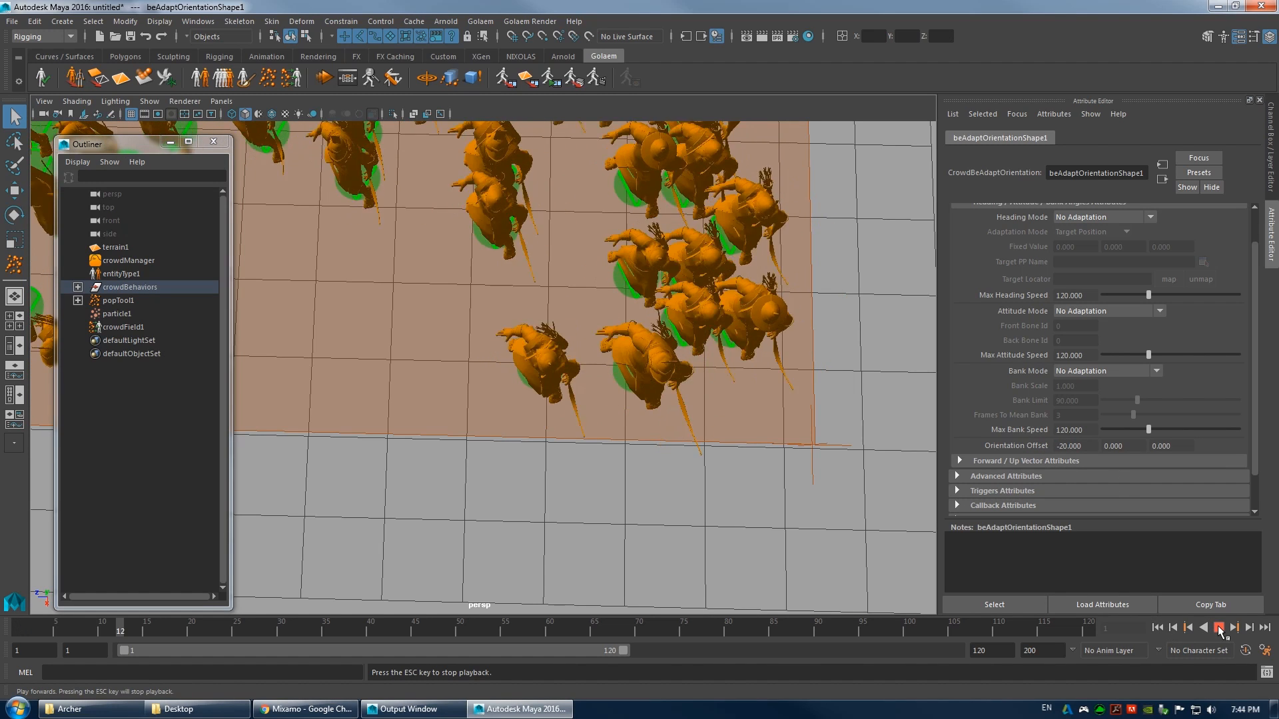
pyautogui.click(1219, 628)
# - Examine the front-corner archers from a low, close viewpoint and replay the simulation to check their body orientation
pyautogui.keyDown('alt'); pyautogui.moveTo(799, 475); pyautogui.dragTo(745, 466, button='right'); pyautogui.keyUp('alt')
pyautogui.keyDown('alt'); pyautogui.moveTo(745, 465); pyautogui.dragTo(627, 407); pyautogui.keyUp('alt')
pyautogui.keyDown('alt'); pyautogui.moveTo(626, 406); pyautogui.dragTo(571, 457, button='right'); pyautogui.keyUp('alt')
pyautogui.keyDown('alt'); pyautogui.moveTo(571, 457); pyautogui.dragTo(486, 408); pyautogui.keyUp('alt')
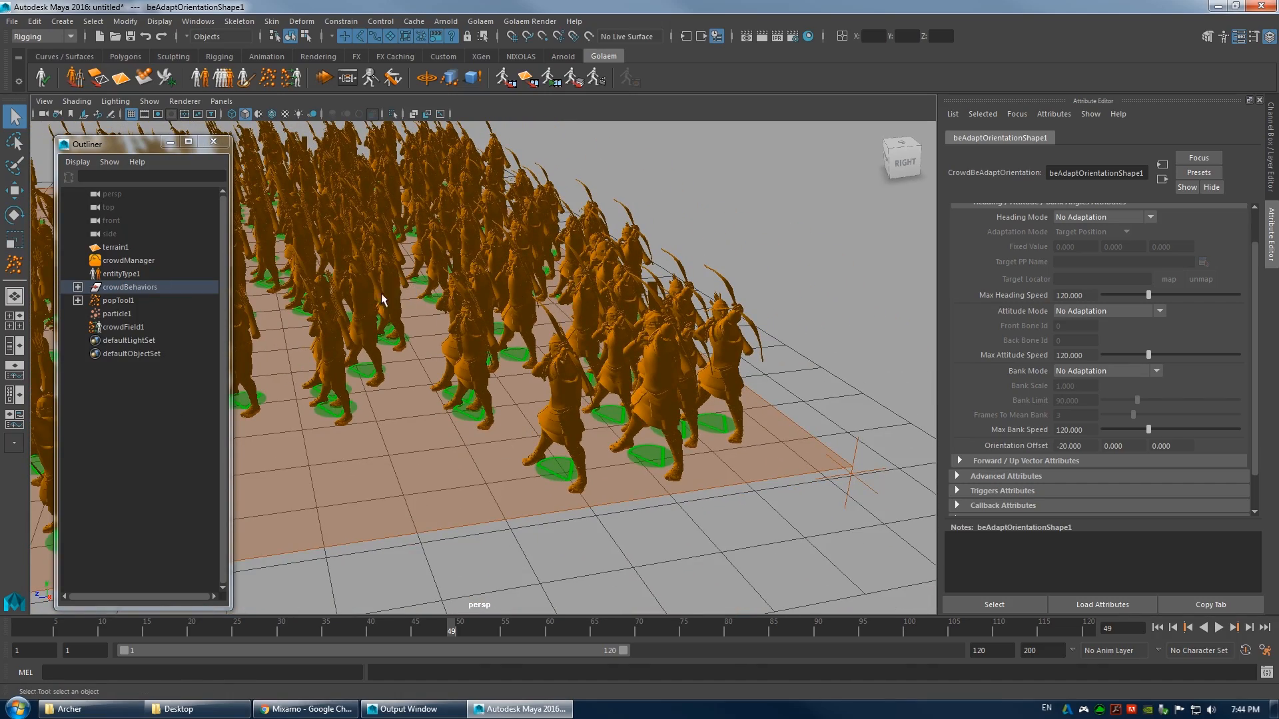
pyautogui.keyDown('alt'); pyautogui.moveTo(393, 303); pyautogui.dragTo(466, 291, button='right'); pyautogui.keyUp('alt')
pyautogui.keyDown('alt'); pyautogui.moveTo(466, 291); pyautogui.dragTo(426, 300, button='middle'); pyautogui.keyUp('alt')
pyautogui.keyDown('alt'); pyautogui.moveTo(426, 300); pyautogui.dragTo(506, 333, button='right'); pyautogui.keyUp('alt')
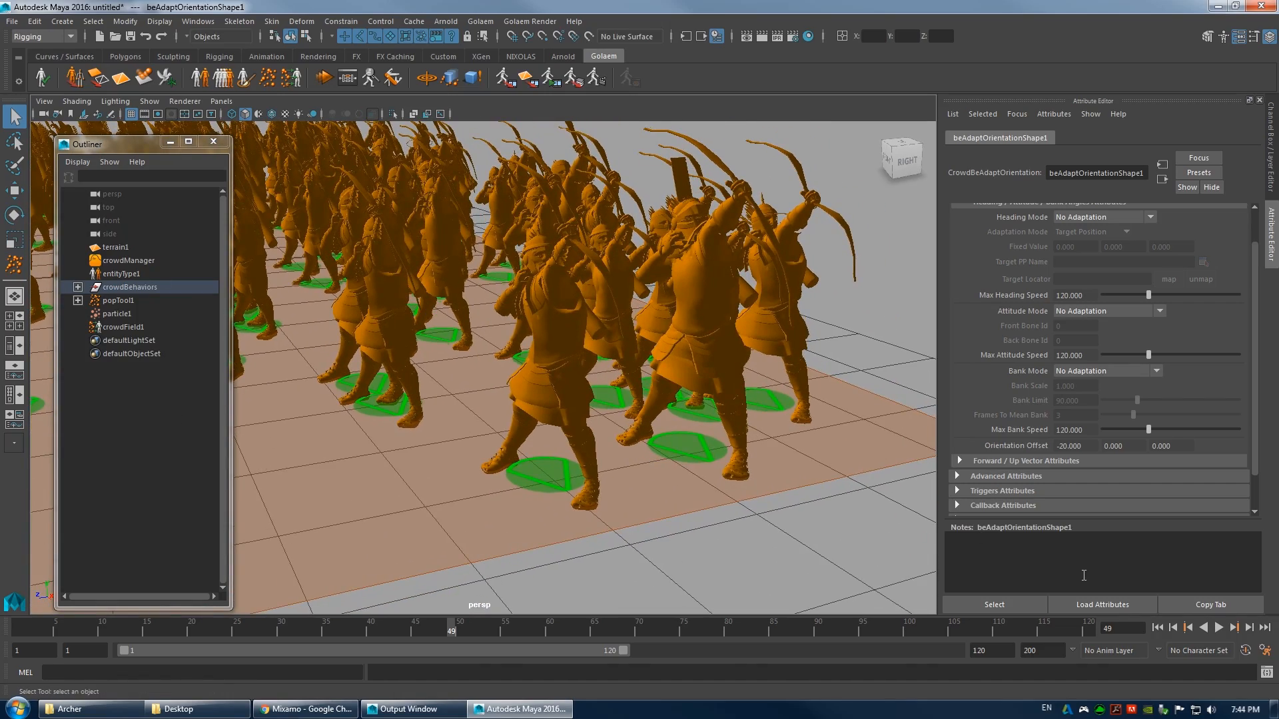
pyautogui.click(1158, 628)
pyautogui.click(1219, 628)
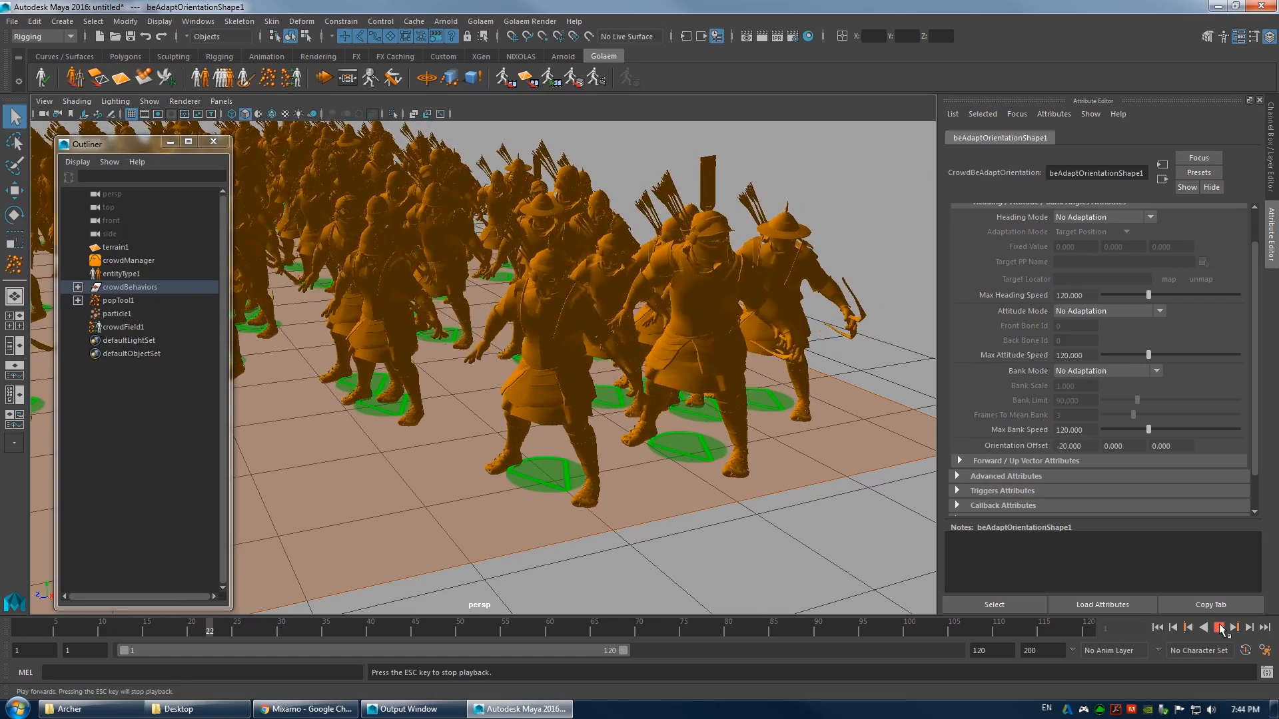
pyautogui.click(1219, 627)
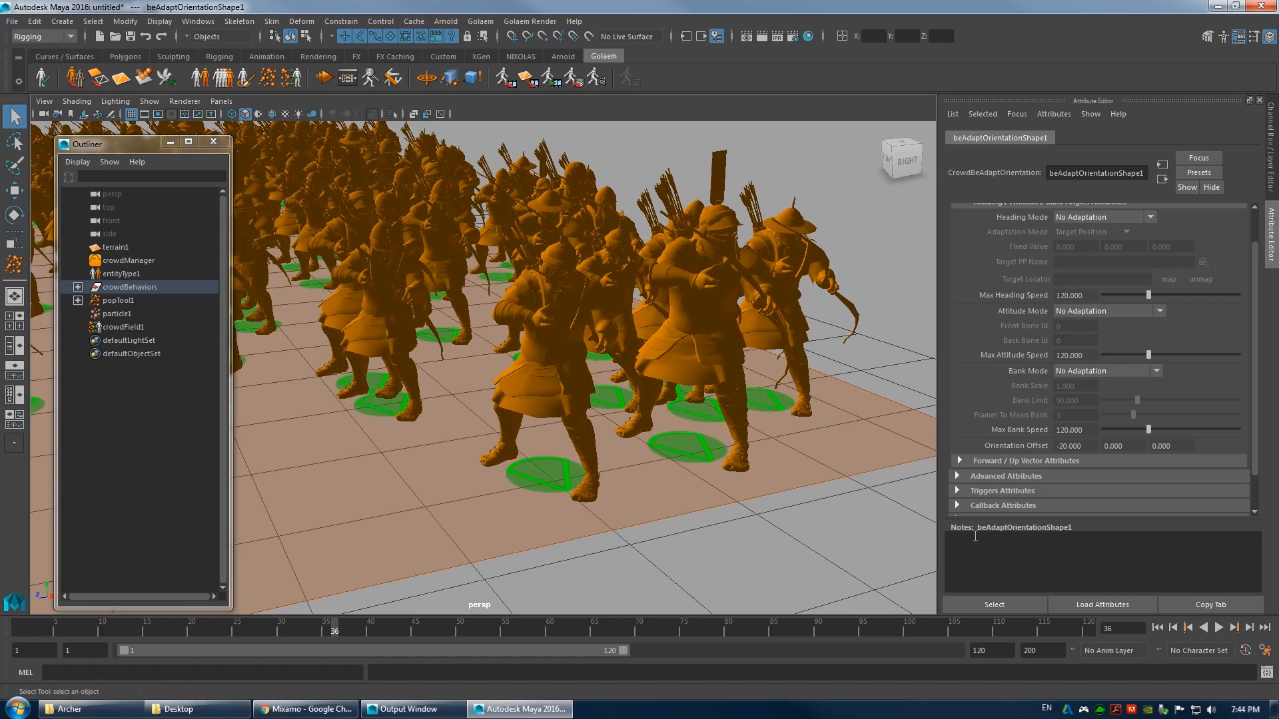
pyautogui.click(1157, 628)
pyautogui.click(1219, 627)
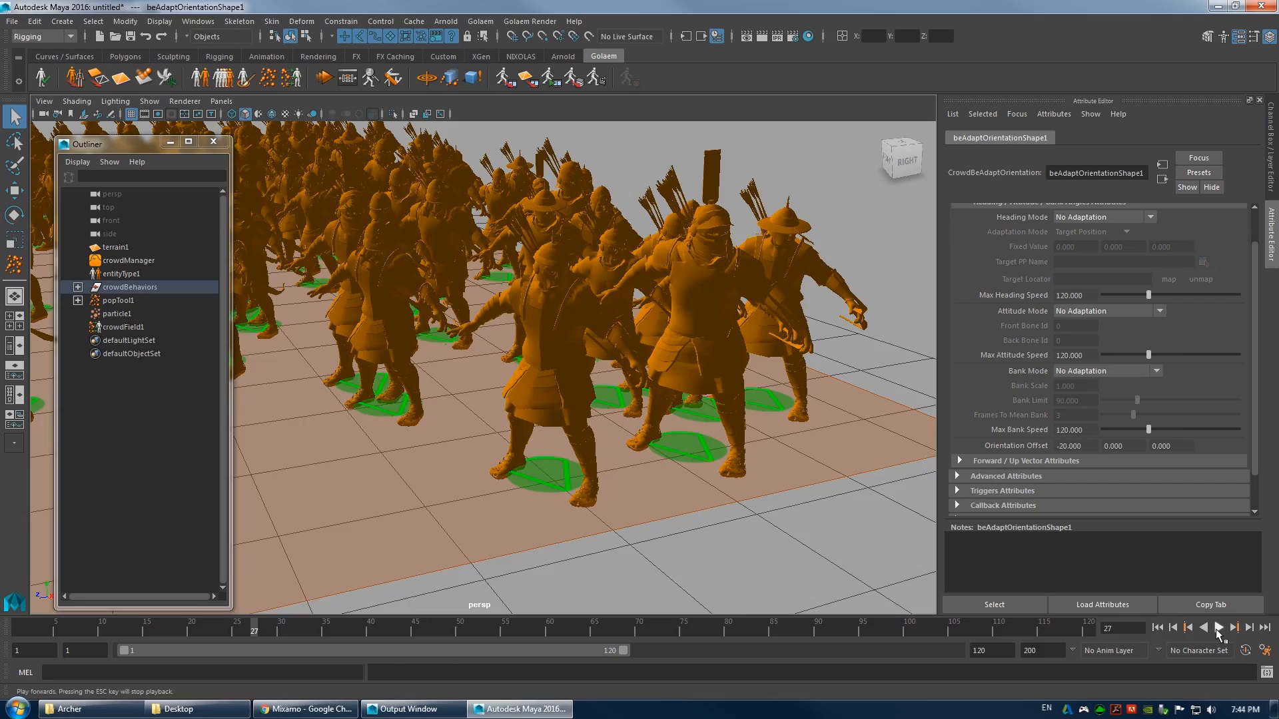
# - Resume the simulation from a raised viewpoint to examine how the archers turn into the shooting pose
pyautogui.keyDown('alt'); pyautogui.moveTo(735, 481); pyautogui.dragTo(640, 499); pyautogui.keyUp('alt')
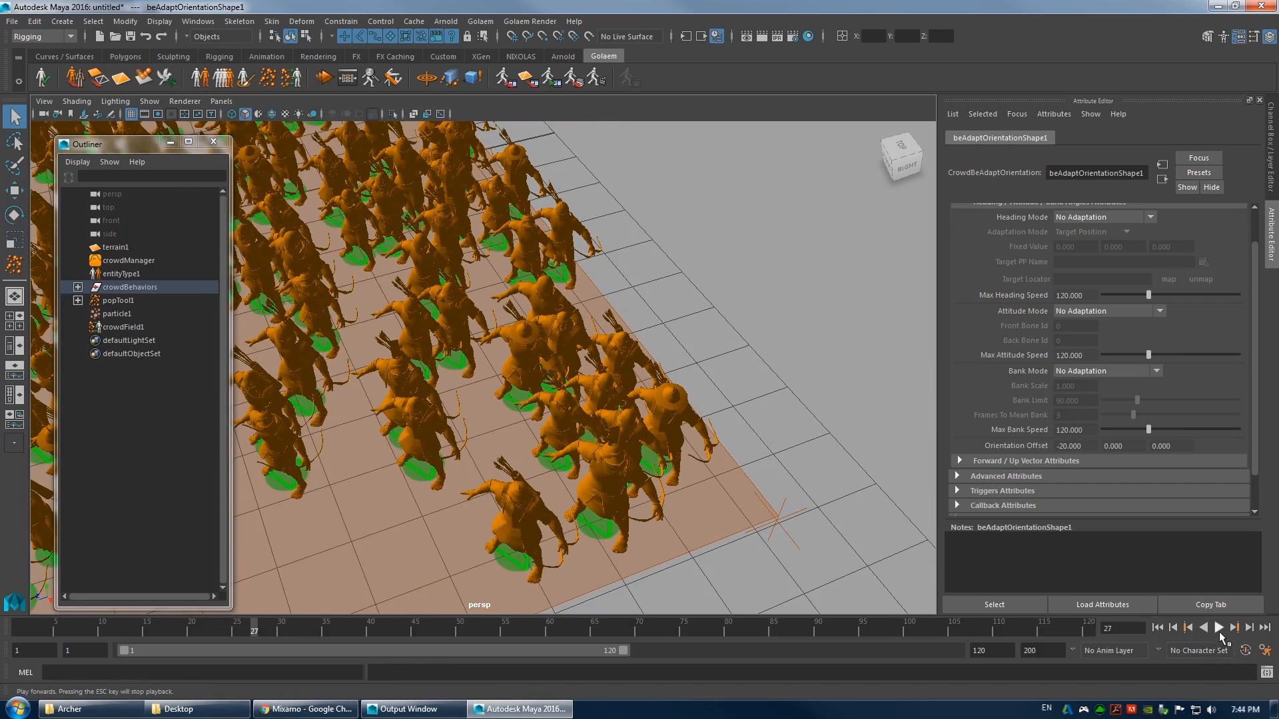
pyautogui.click(1219, 628)
pyautogui.click(1219, 627)
# - Hide the Attribute Editor and replay the whole simulation with a close view of the front archers' legs and ground markers
pyautogui.keyDown('alt'); pyautogui.moveTo(486, 457); pyautogui.dragTo(625, 408); pyautogui.keyUp('alt')
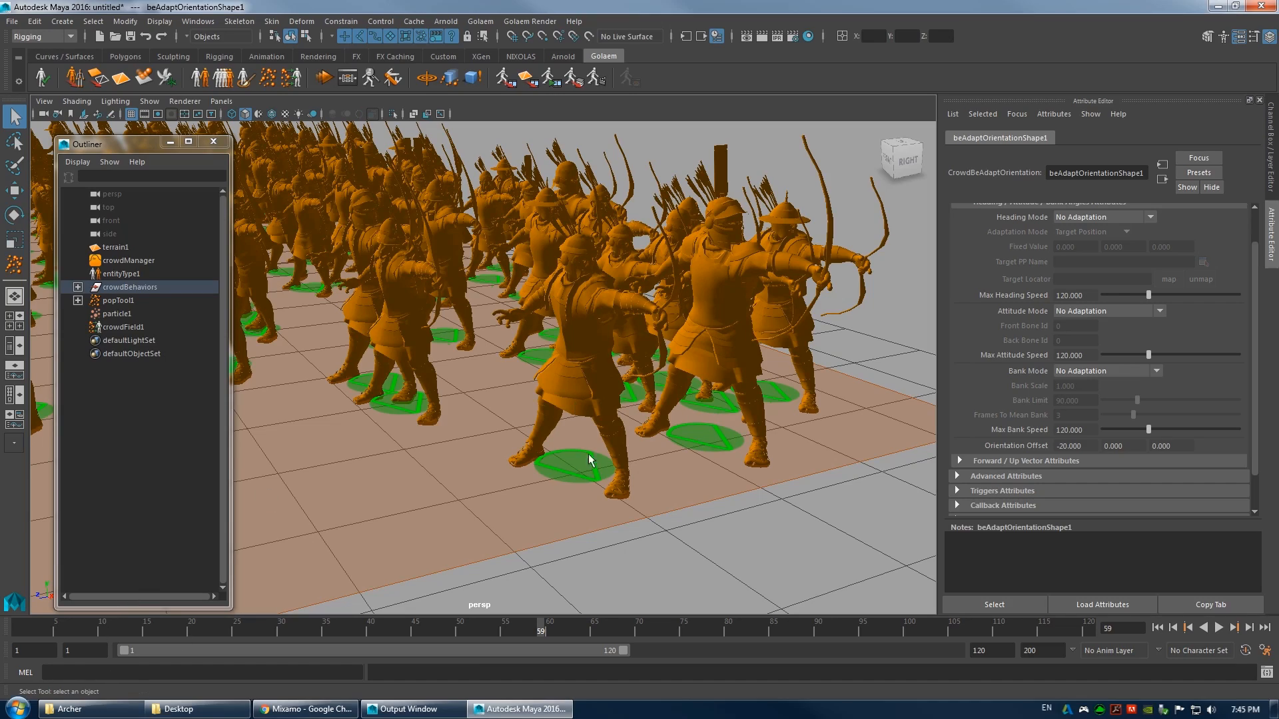
pyautogui.keyDown('alt'); pyautogui.moveTo(499, 471); pyautogui.dragTo(427, 437, button='middle'); pyautogui.keyUp('alt')
pyautogui.keyDown('alt'); pyautogui.moveTo(427, 437); pyautogui.dragTo(624, 407, button='right'); pyautogui.keyUp('alt')
pyautogui.click(1270, 237)
pyautogui.keyDown('alt'); pyautogui.moveTo(746, 285); pyautogui.dragTo(788, 271); pyautogui.keyUp('alt')
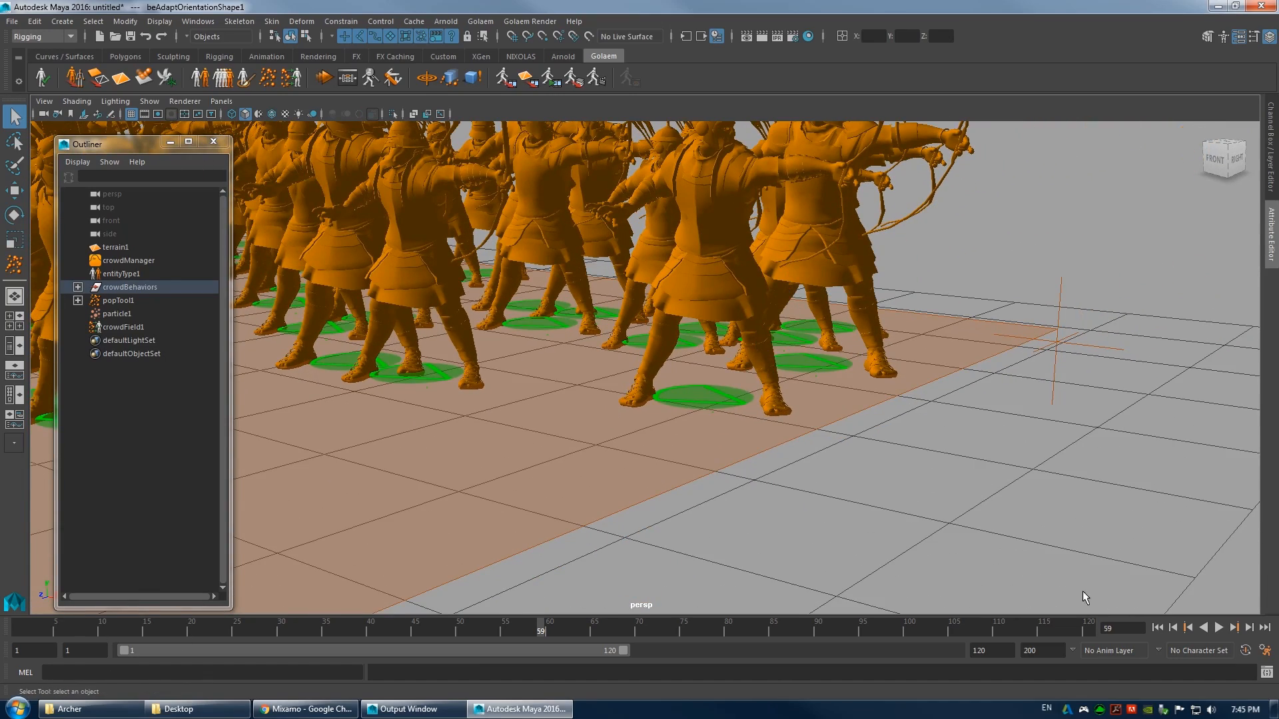
pyautogui.click(1158, 628)
pyautogui.click(1218, 629)
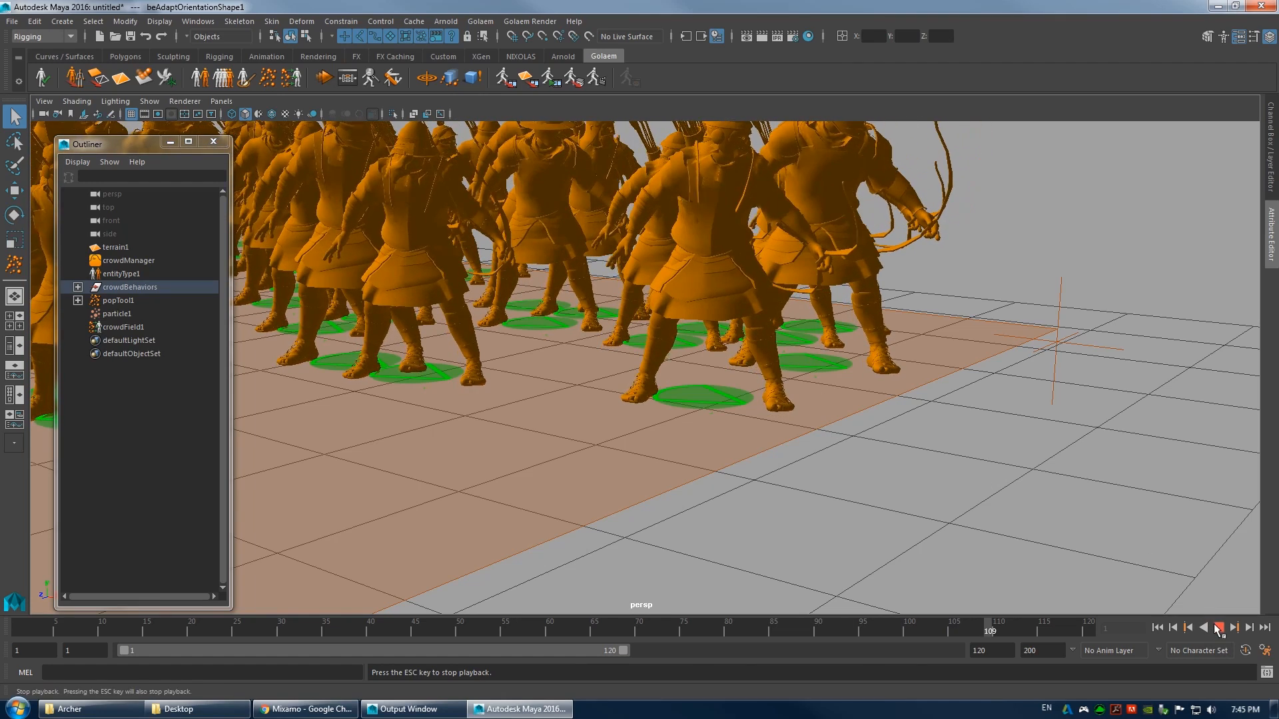
pyautogui.click(1218, 628)
# - Replay the opening frames of the simulation to examine how the front archers' feet move over their ground markers
pyautogui.click(1160, 630)
pyautogui.click(1218, 630)
pyautogui.click(1220, 631)
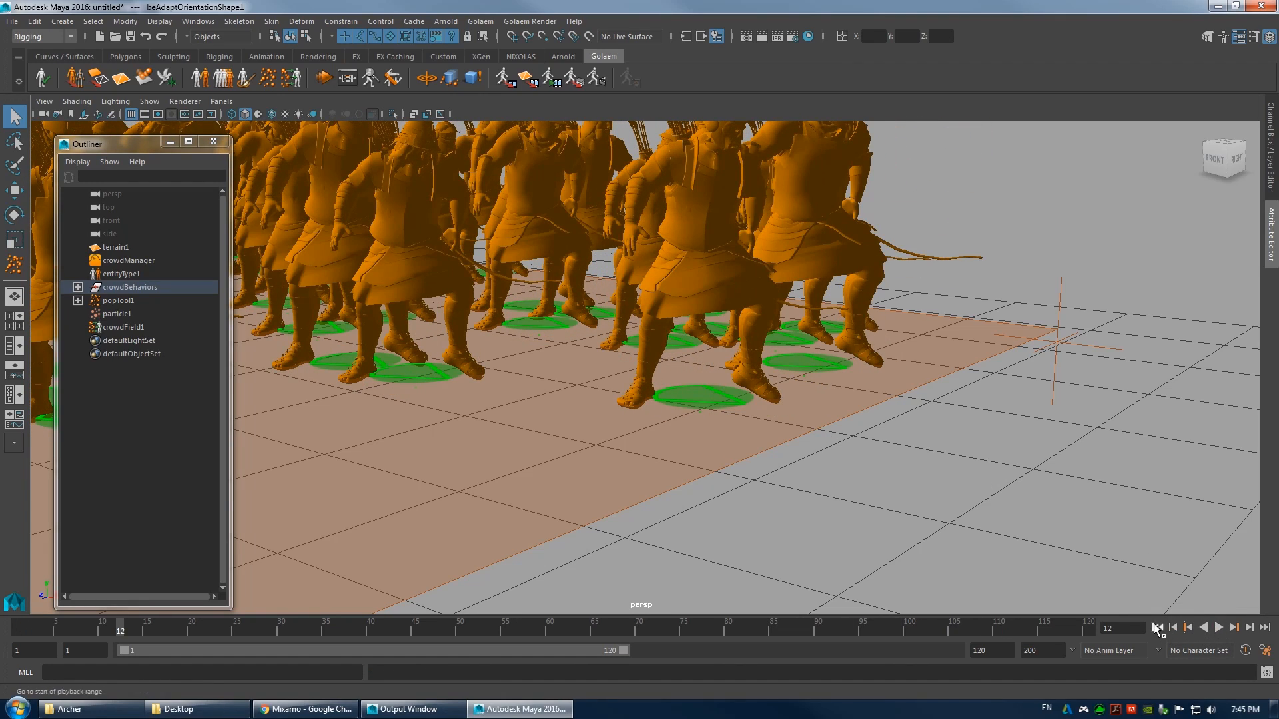
pyautogui.click(1157, 627)
pyautogui.click(1220, 629)
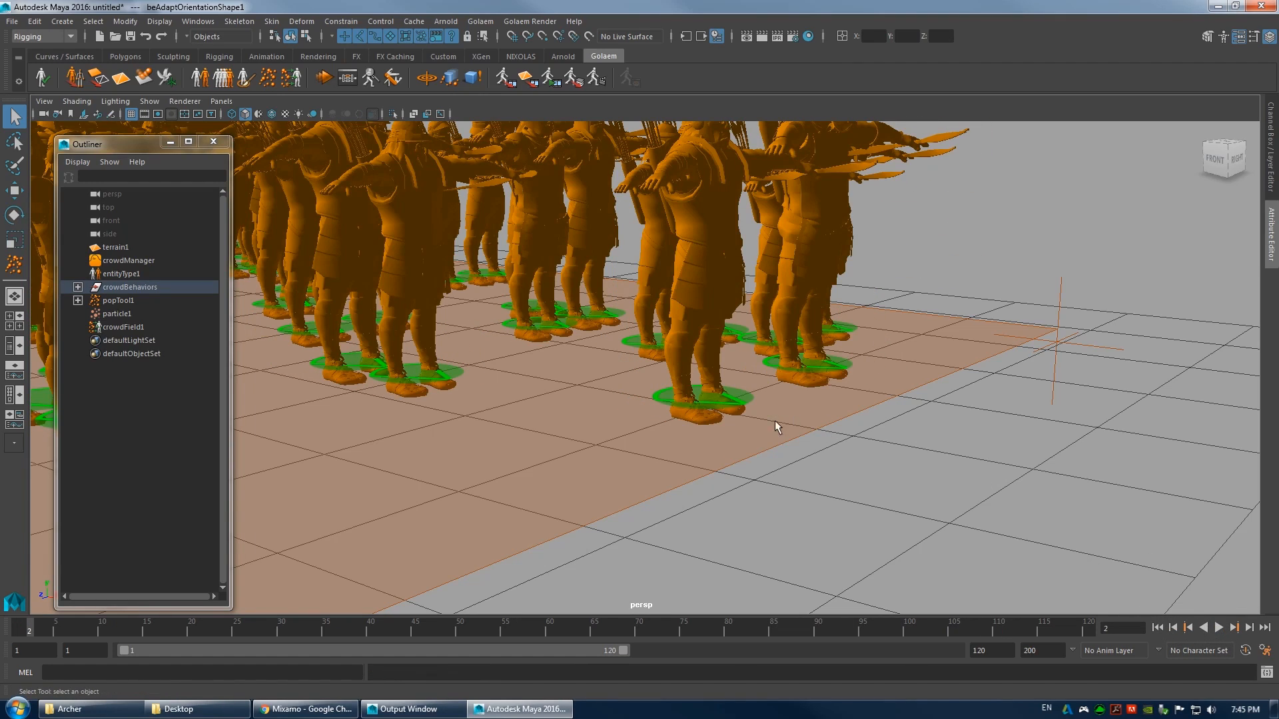
pyautogui.click(1219, 630)
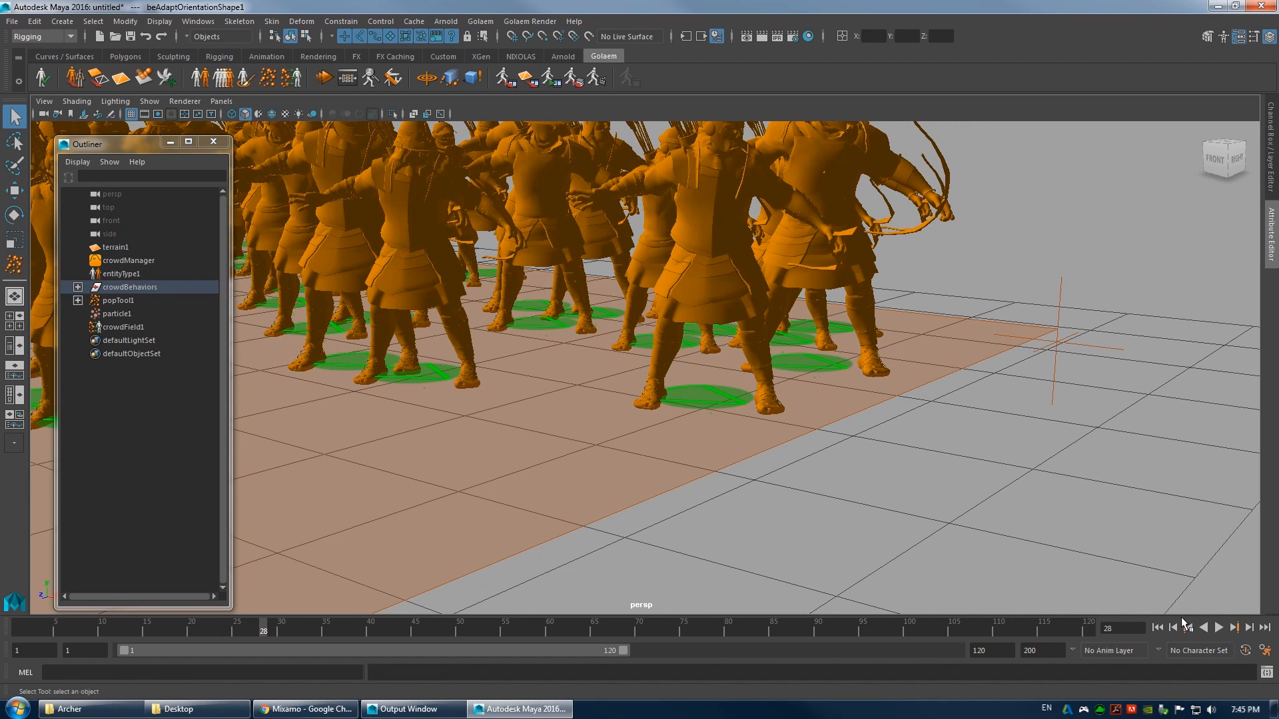
# - Replay the simulation several times from a raised side viewpoint to examine the corner archers' stance against their ground markers
pyautogui.click(1157, 628)
pyautogui.click(1219, 628)
pyautogui.keyDown('alt'); pyautogui.moveTo(1121, 562); pyautogui.dragTo(729, 446); pyautogui.keyUp('alt')
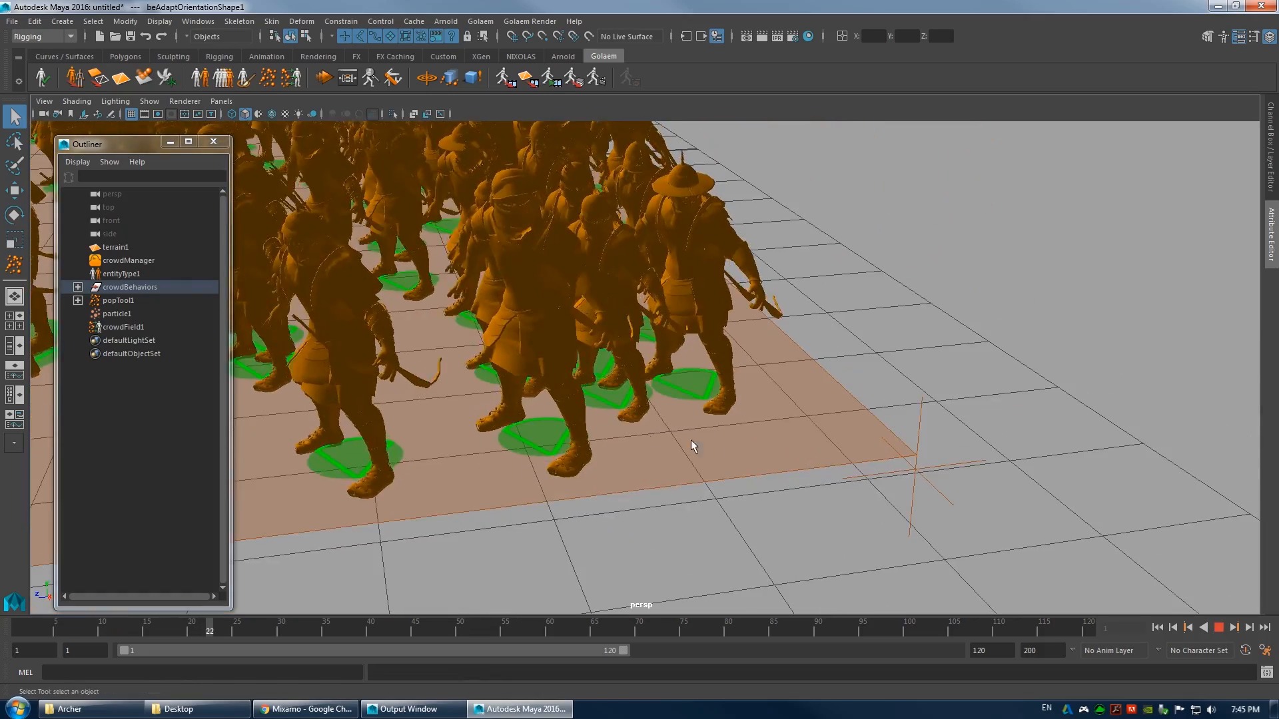
pyautogui.keyDown('alt'); pyautogui.moveTo(729, 446); pyautogui.dragTo(686, 414, button='right'); pyautogui.keyUp('alt')
pyautogui.click(1219, 628)
pyautogui.click(1160, 628)
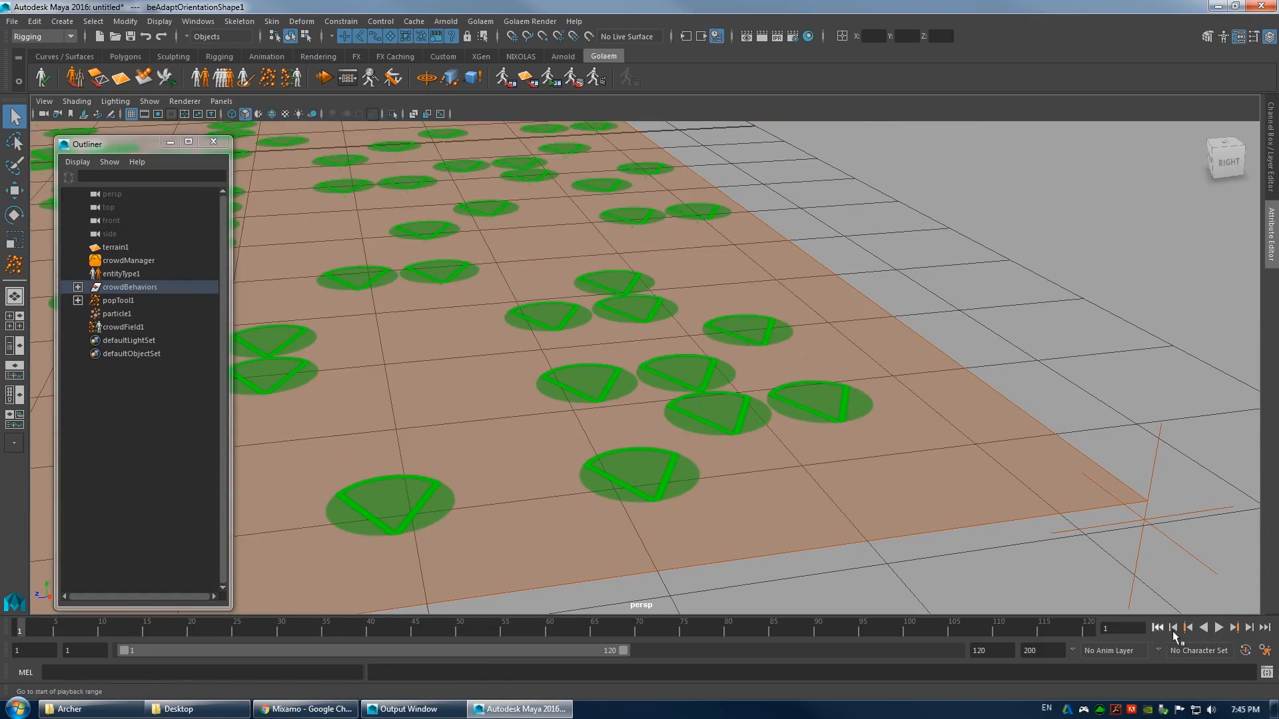
pyautogui.click(1219, 628)
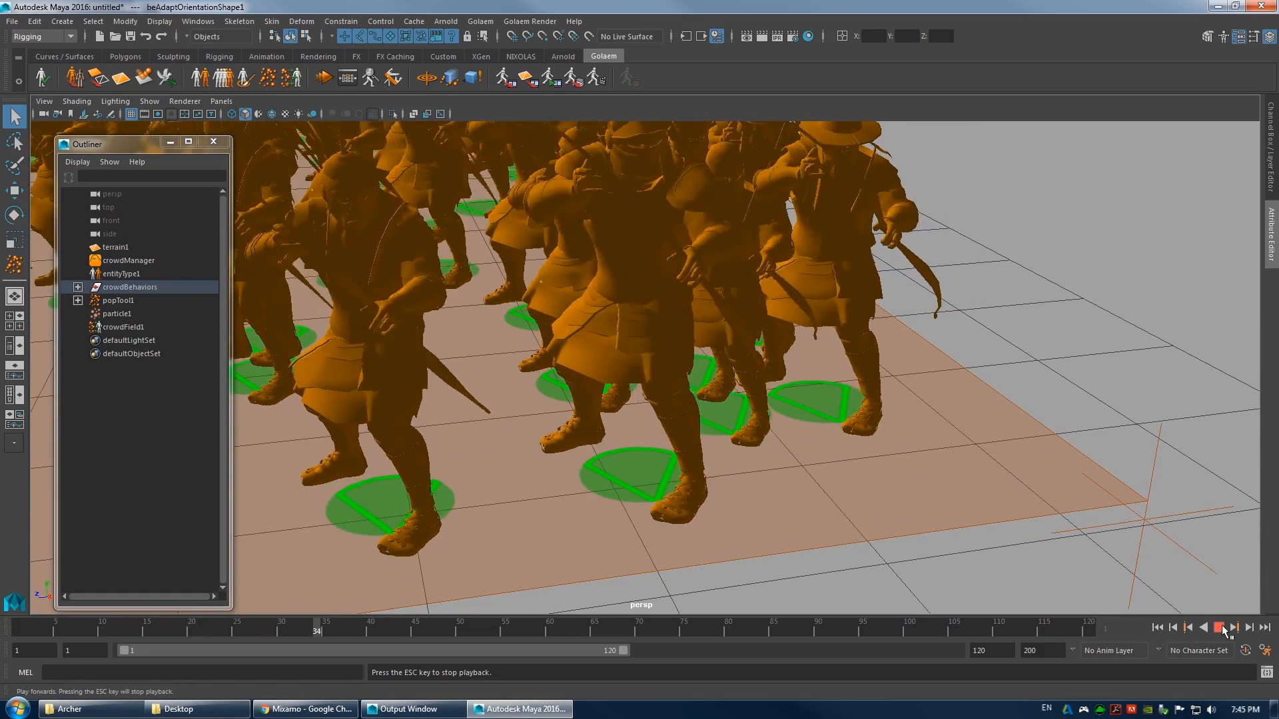
pyautogui.click(1219, 628)
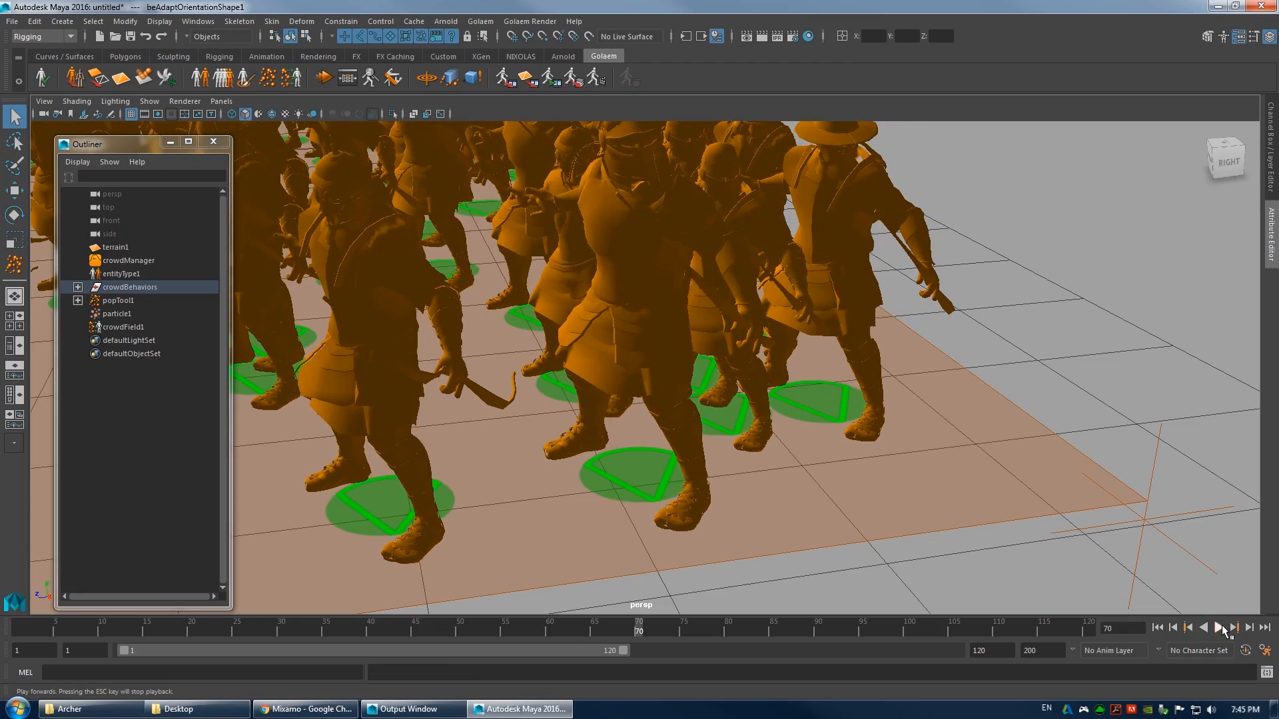
pyautogui.click(1160, 628)
pyautogui.click(1219, 628)
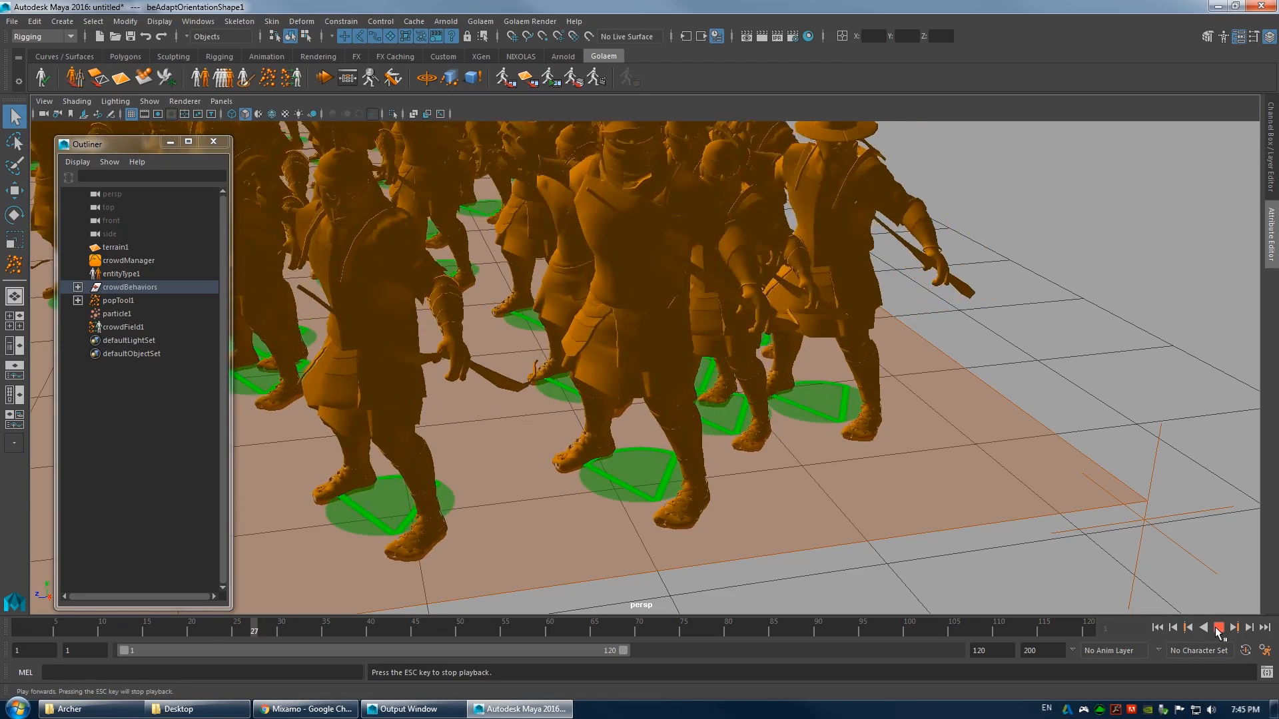
# - Replay the opening frames several times to examine how the corner archers' feet move when the equip-bow motion blends into the shooting motion
pyautogui.click(1219, 628)
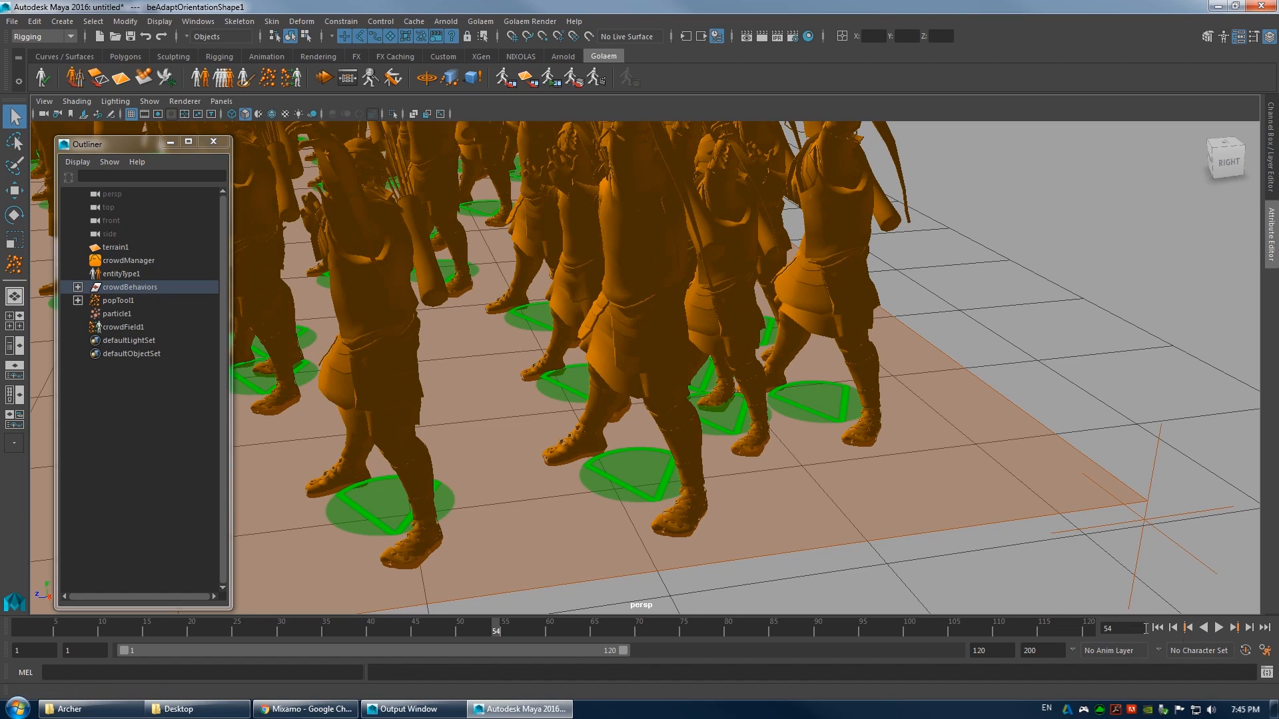
pyautogui.click(1157, 628)
pyautogui.click(1219, 628)
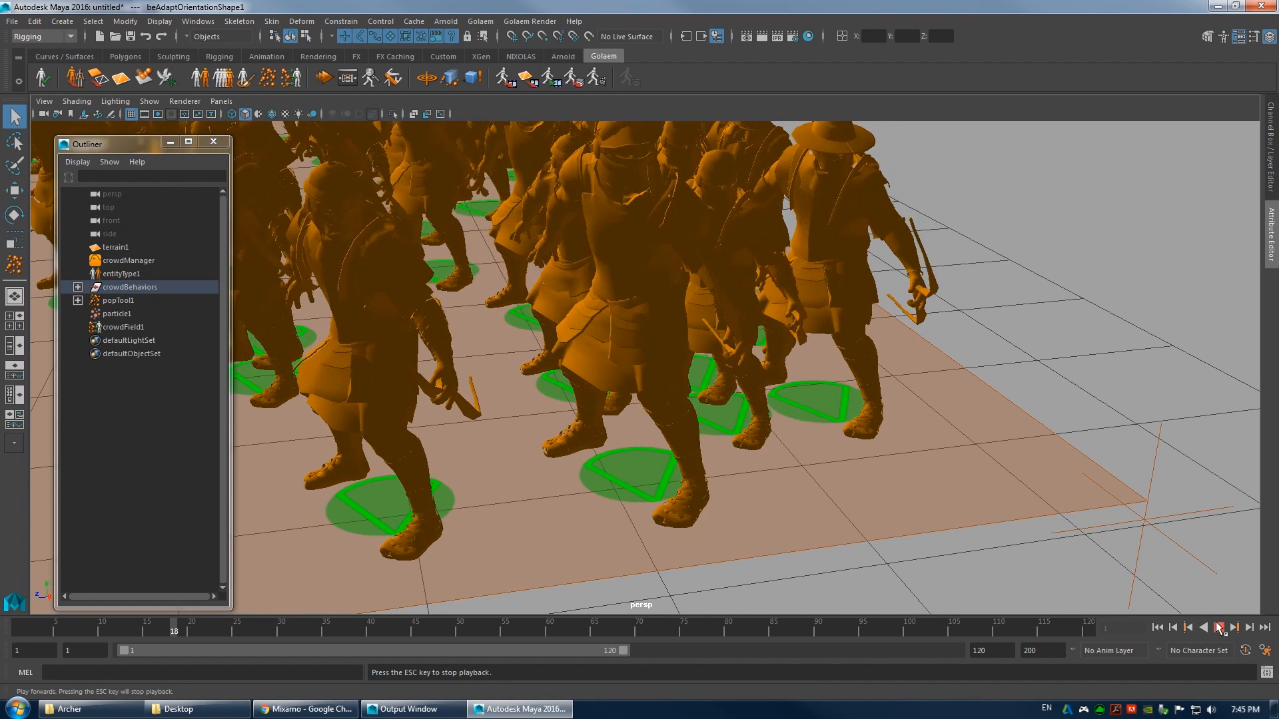
pyautogui.click(1157, 628)
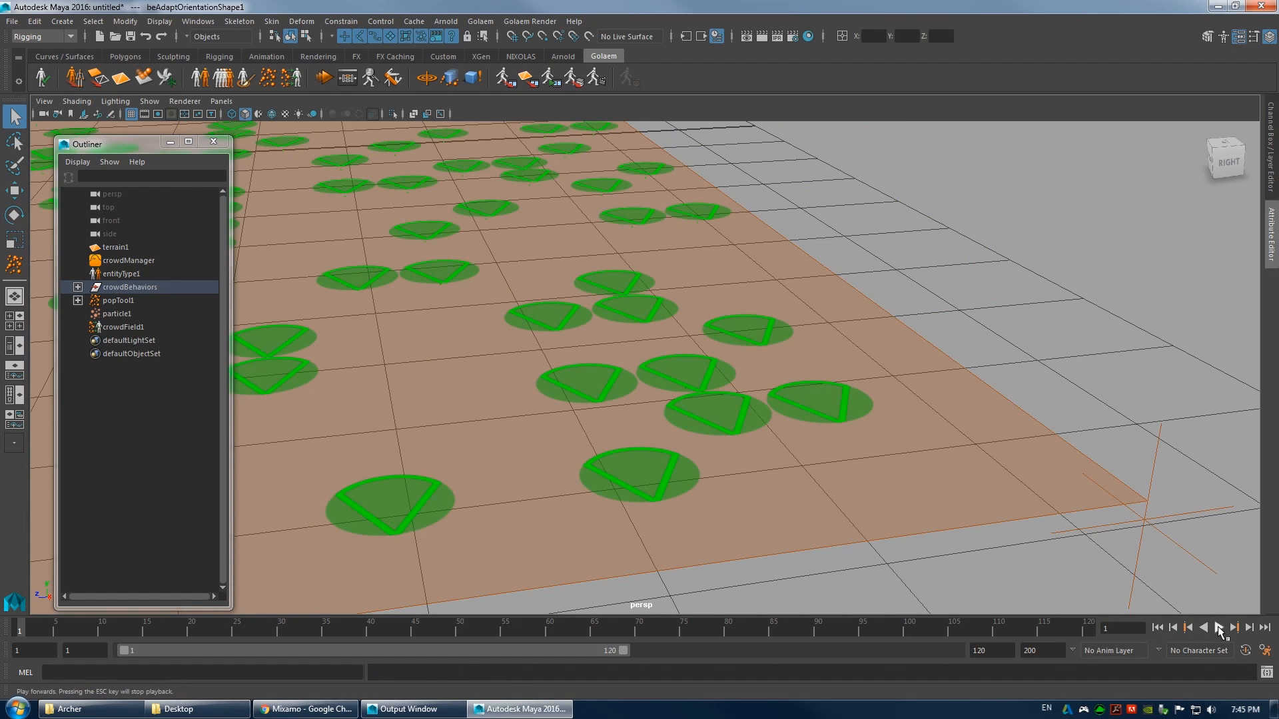
pyautogui.click(1219, 628)
pyautogui.click(1219, 628)
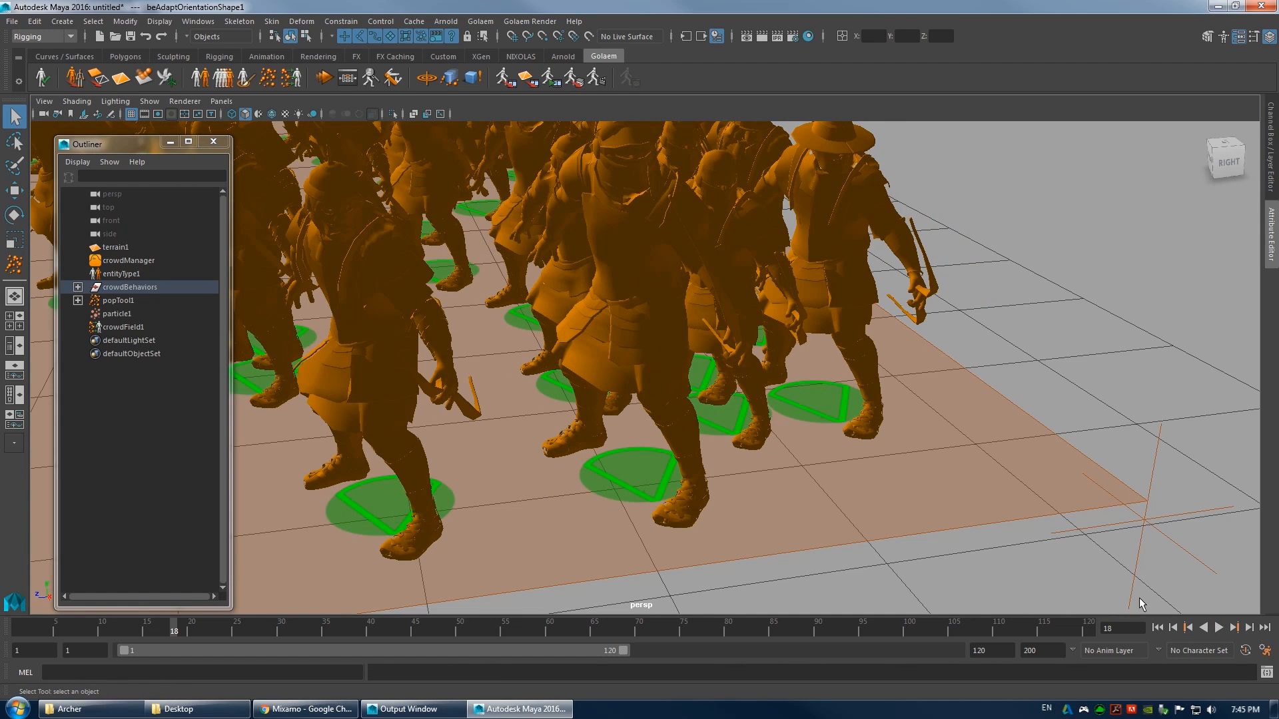
pyautogui.click(1157, 628)
pyautogui.click(1219, 629)
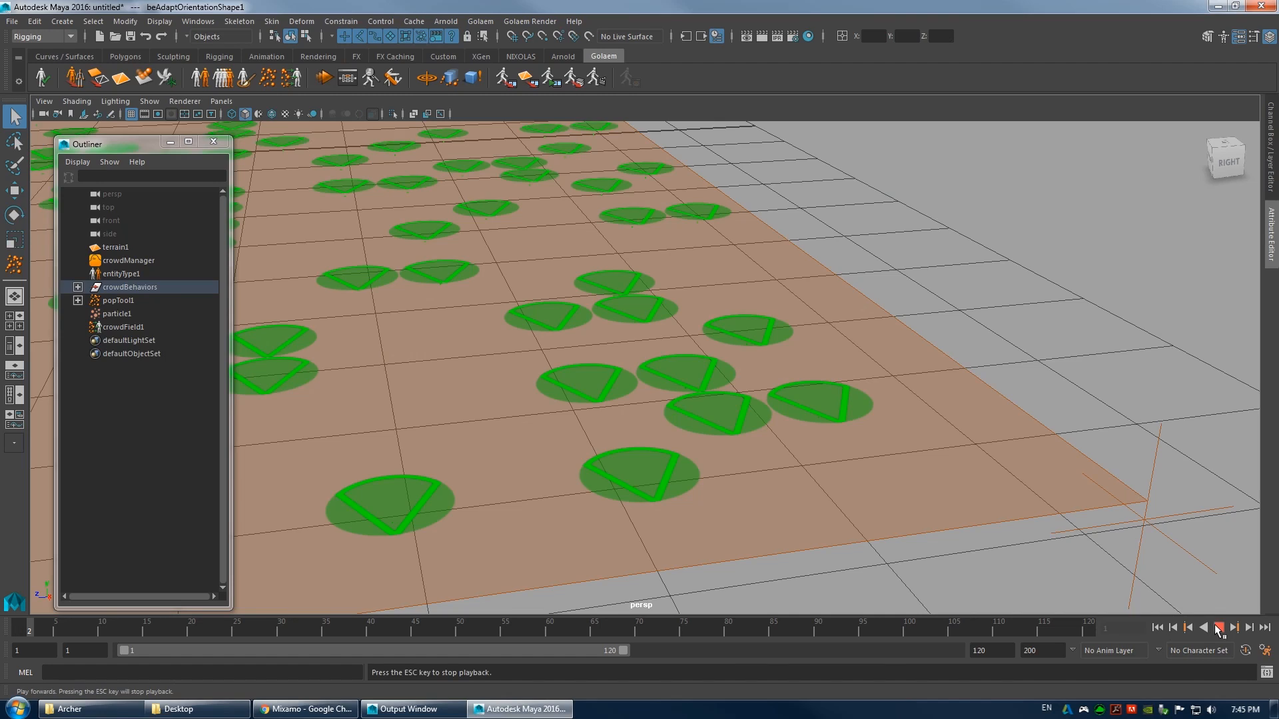
pyautogui.click(1219, 628)
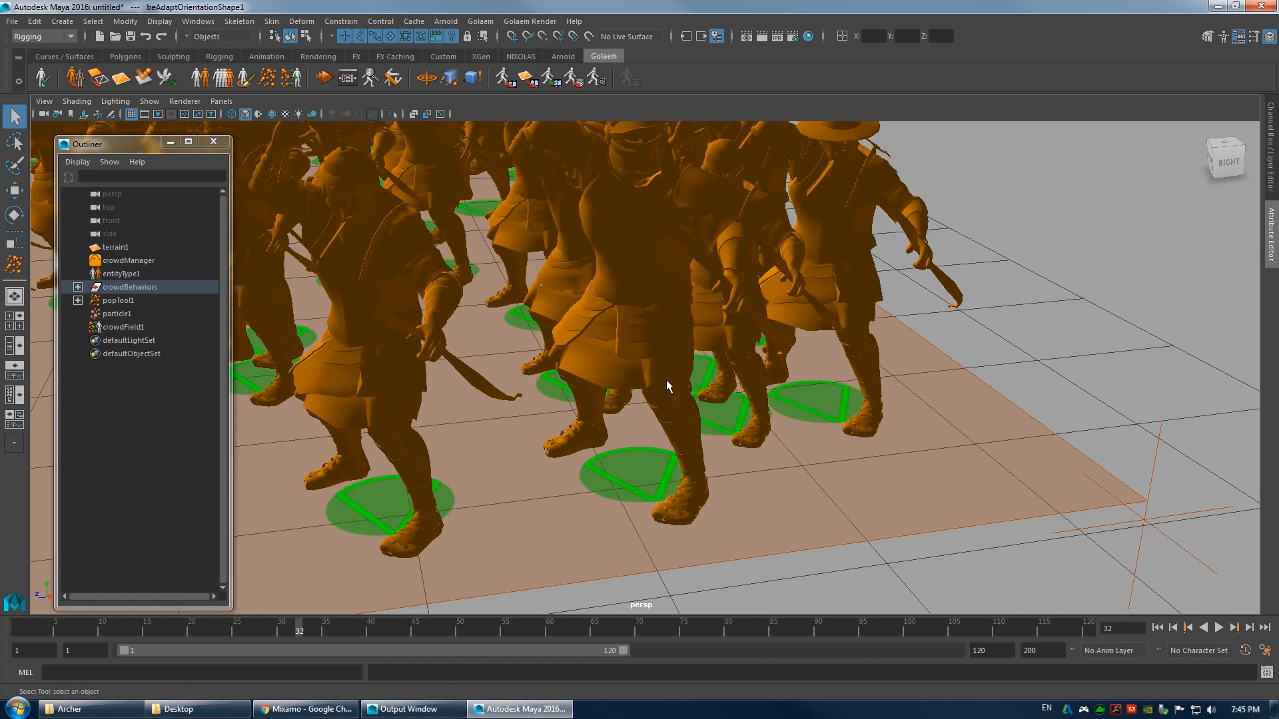
# - Open the Golaem Behavior Editor beside the viewport and replay the opening frames from a raised view of the corner archers
pyautogui.keyDown('alt'); pyautogui.moveTo(579, 478); pyautogui.dragTo(679, 431); pyautogui.keyUp('alt')
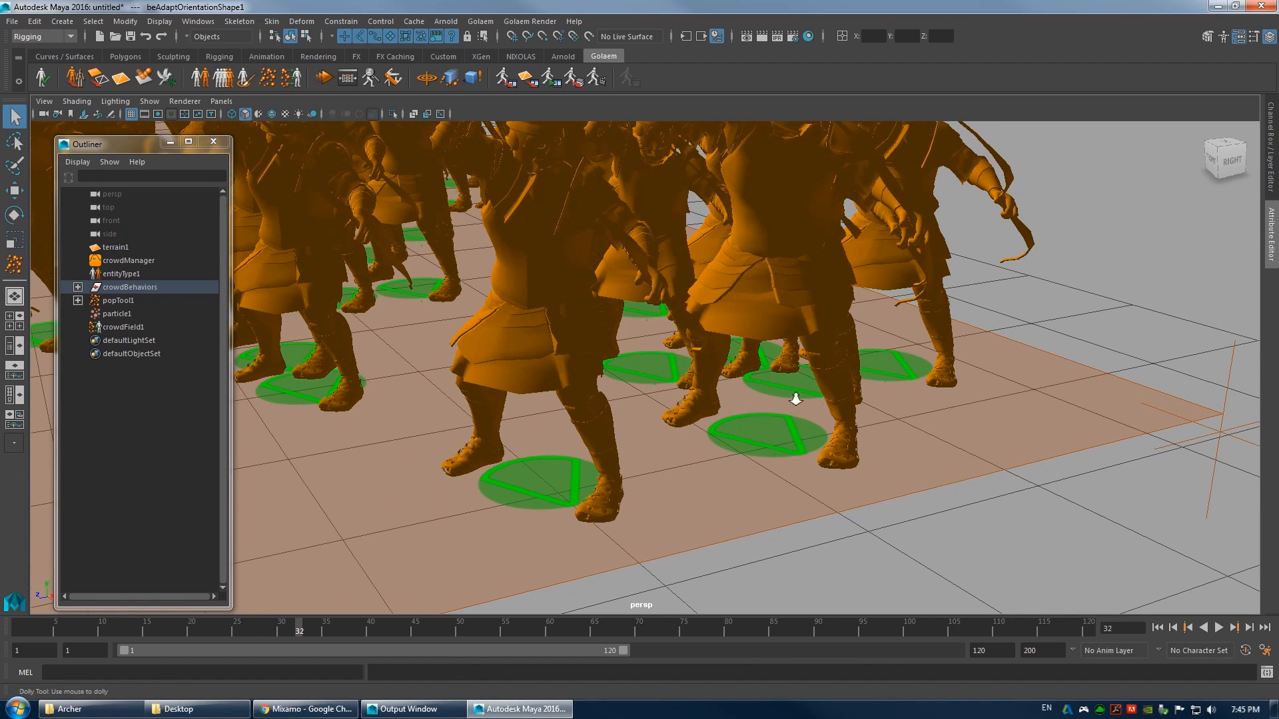
pyautogui.keyDown('alt'); pyautogui.moveTo(821, 404); pyautogui.dragTo(746, 373, button='right'); pyautogui.keyUp('alt')
pyautogui.click(347, 78)
pyautogui.moveTo(333, 204); pyautogui.dragTo(267, 233)
pyautogui.keyDown('alt'); pyautogui.moveTo(779, 294); pyautogui.dragTo(723, 276, button='right'); pyautogui.keyUp('alt')
pyautogui.keyDown('alt'); pyautogui.moveTo(722, 277); pyautogui.dragTo(733, 316, button='middle'); pyautogui.keyUp('alt')
pyautogui.keyDown('alt'); pyautogui.moveTo(733, 317); pyautogui.dragTo(785, 320, button='right'); pyautogui.keyUp('alt')
pyautogui.keyDown('alt'); pyautogui.moveTo(785, 320); pyautogui.dragTo(830, 348); pyautogui.keyUp('alt')
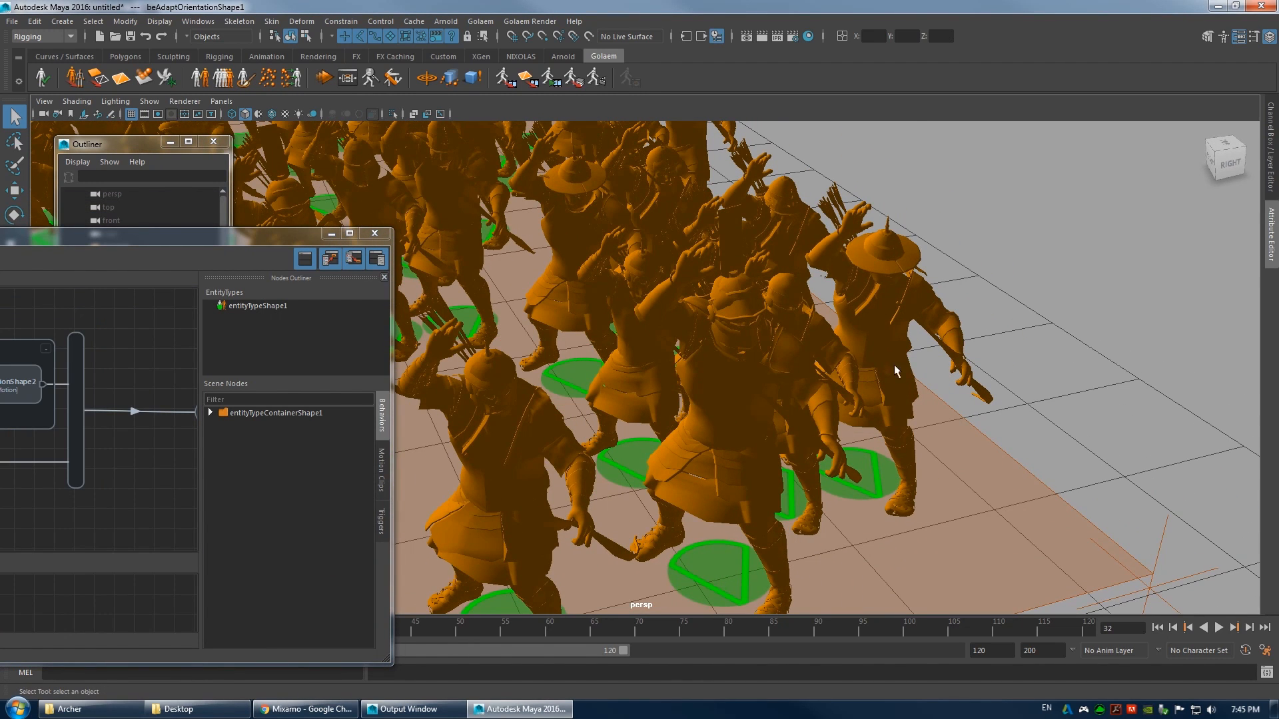
pyautogui.click(1157, 627)
pyautogui.click(1219, 627)
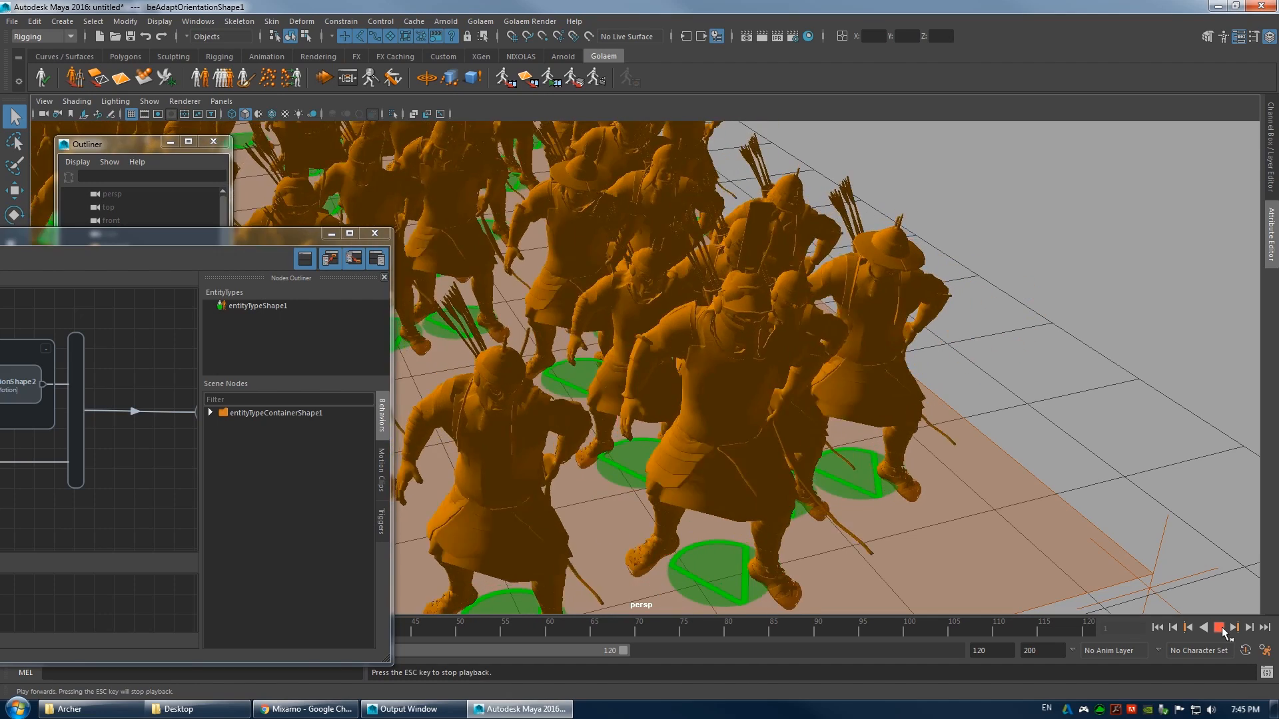
pyautogui.click(1219, 627)
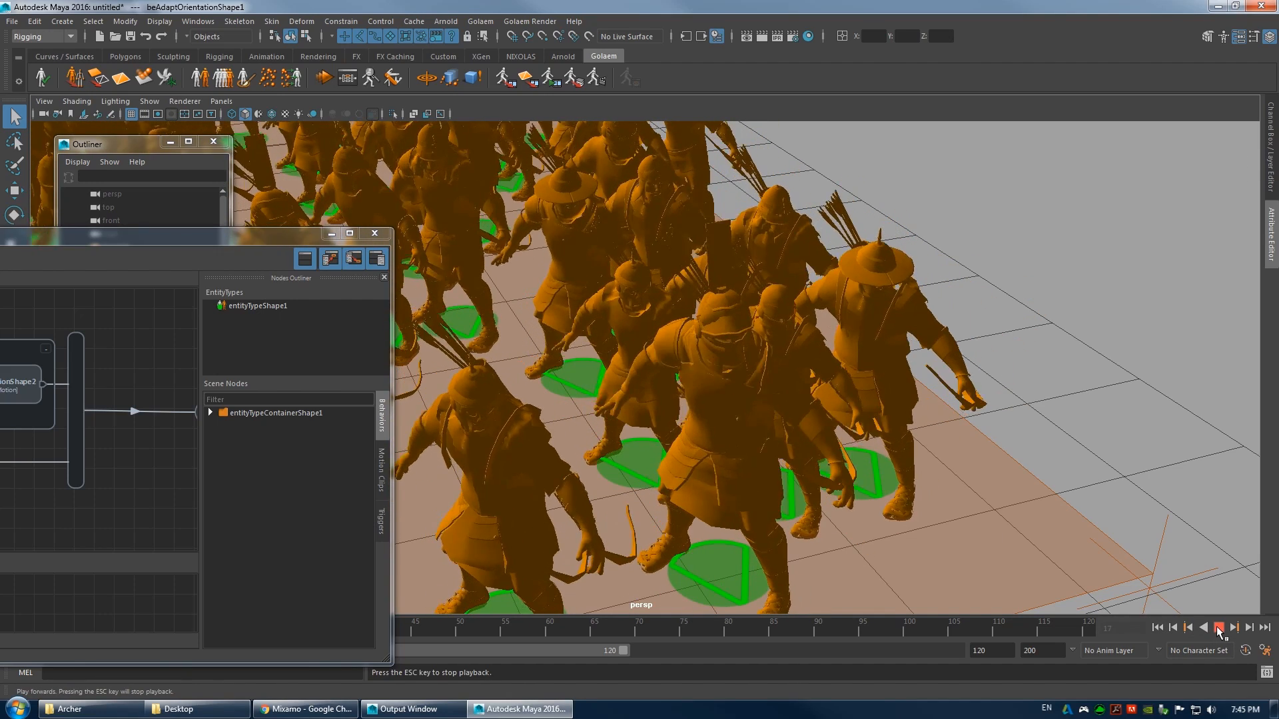
# - Inspect the equip-bow motion's stop trigger and its starting and stopping duration attributes
pyautogui.moveTo(297, 248); pyautogui.dragTo(625, 219)
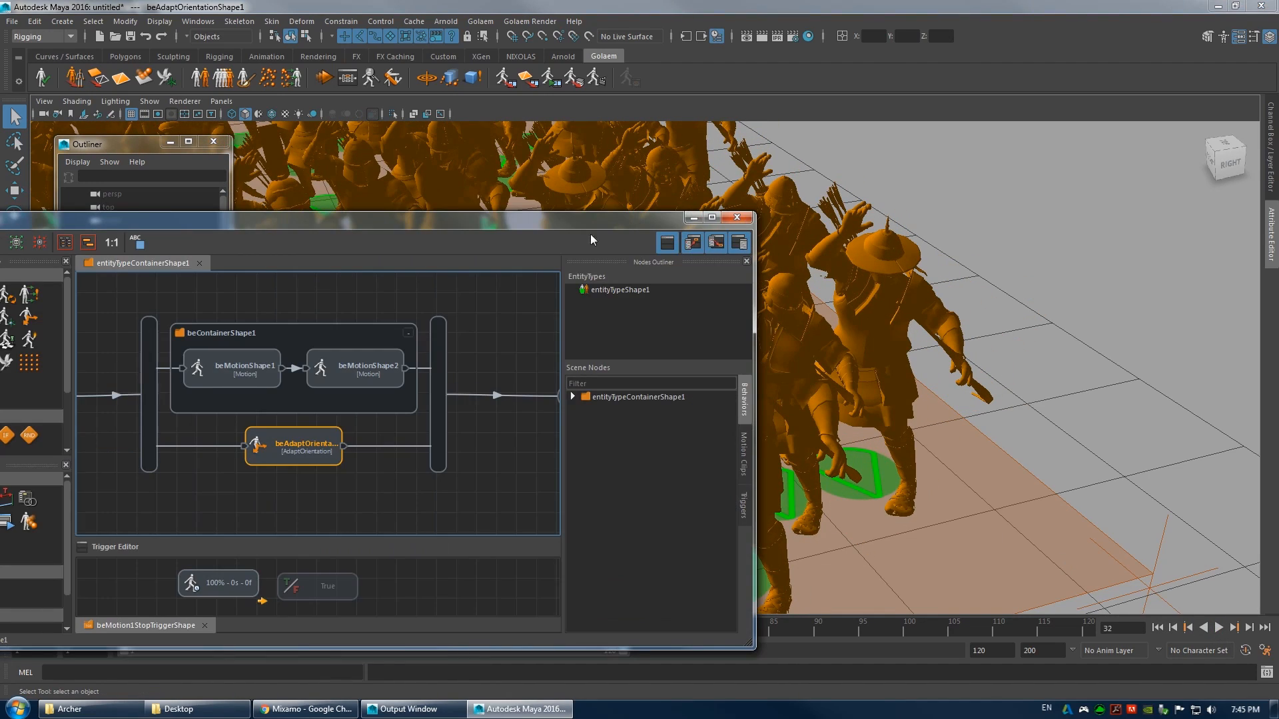
pyautogui.click(281, 367)
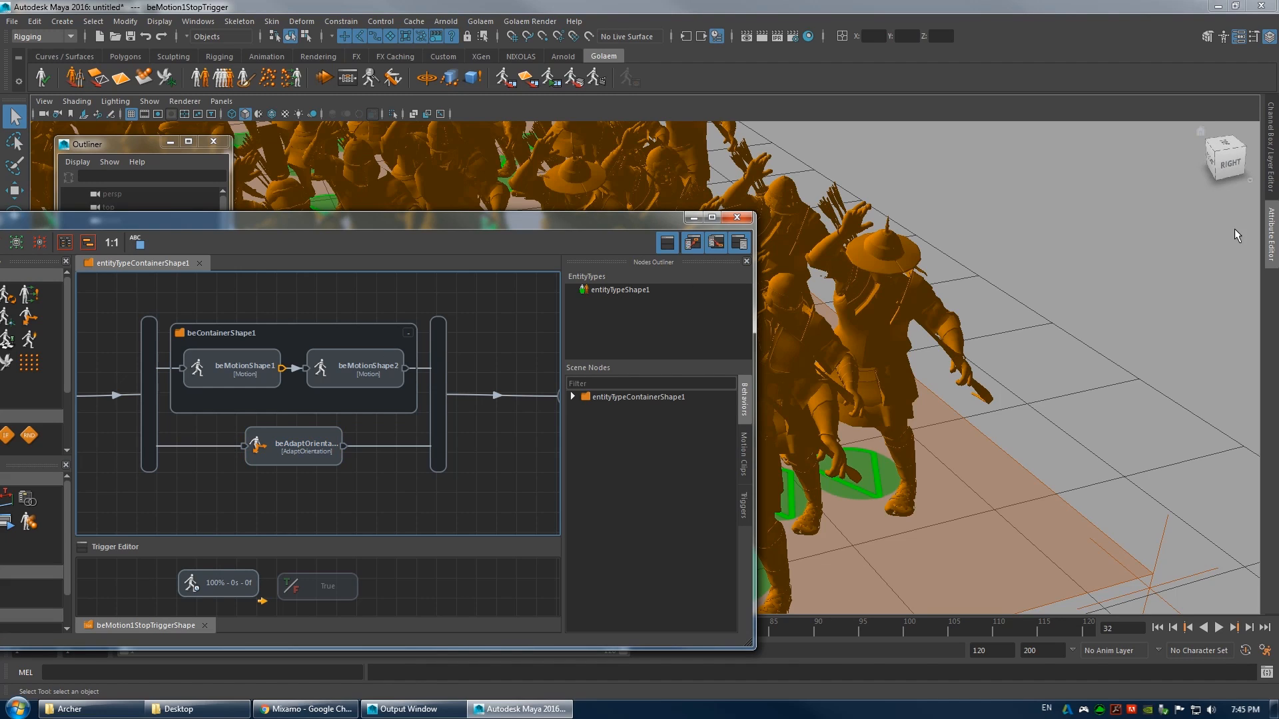
pyautogui.click(1265, 191)
pyautogui.click(1268, 229)
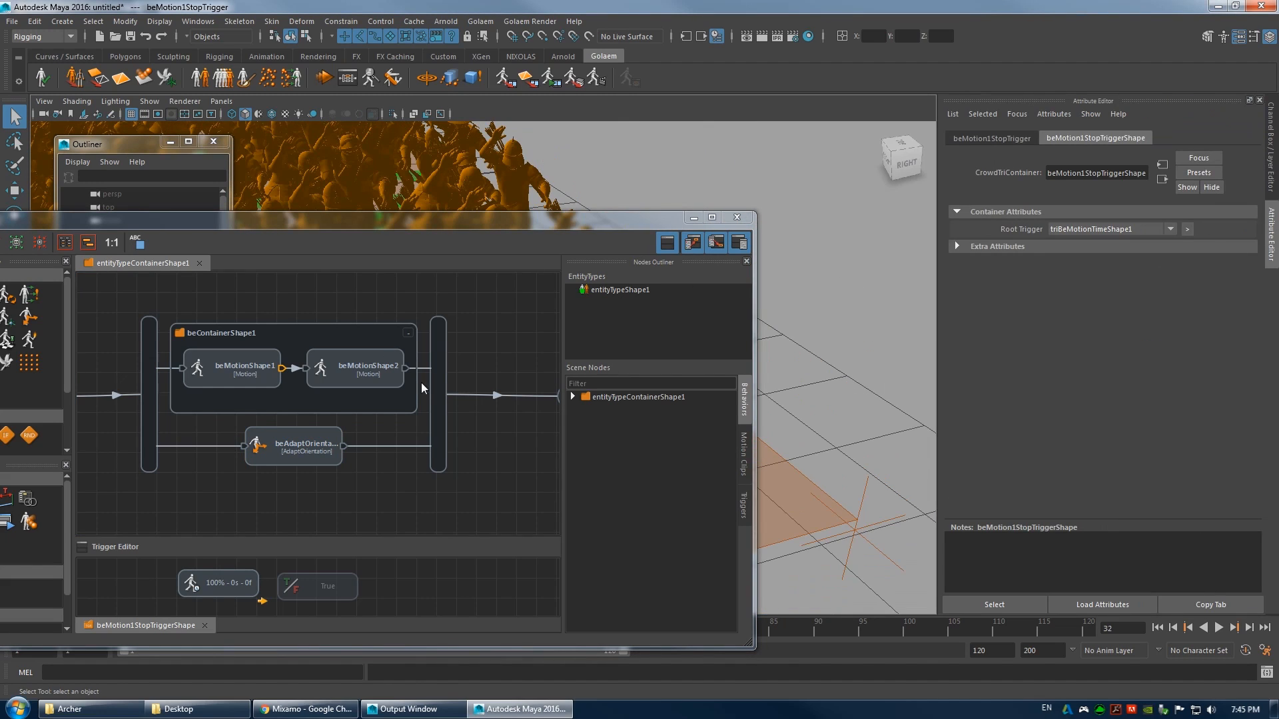
pyautogui.click(248, 375)
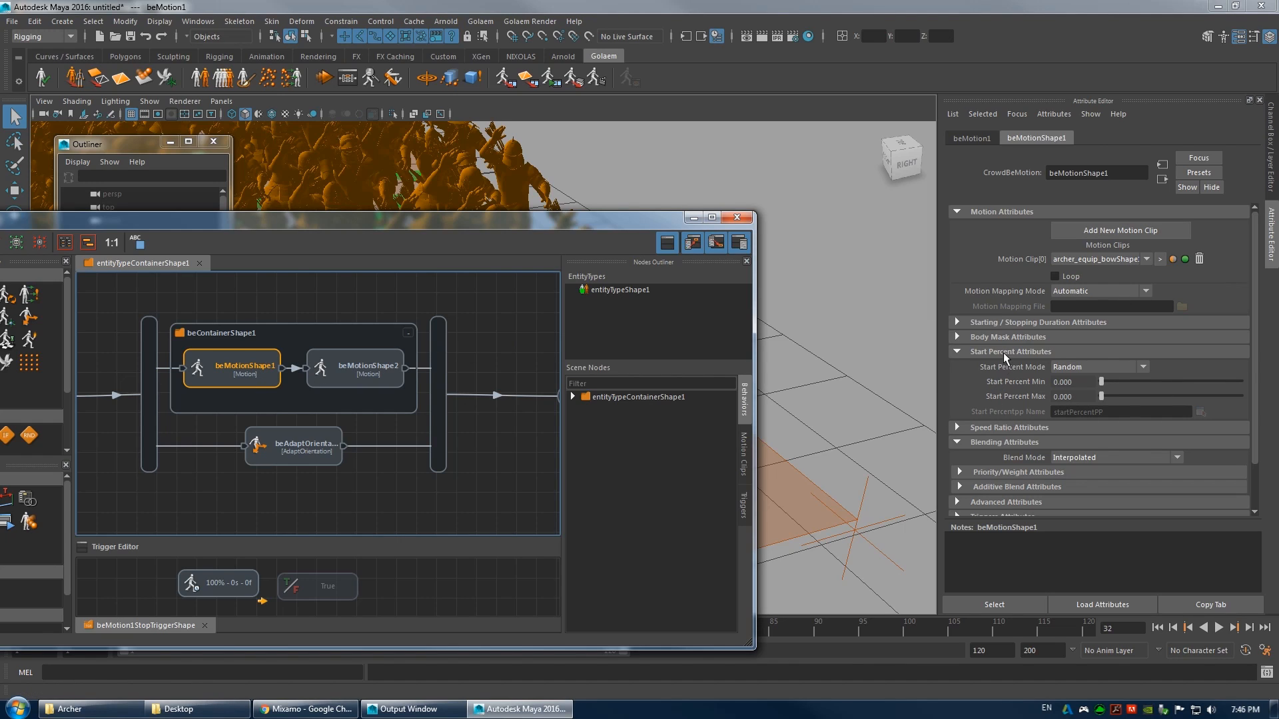
pyautogui.click(1075, 323)
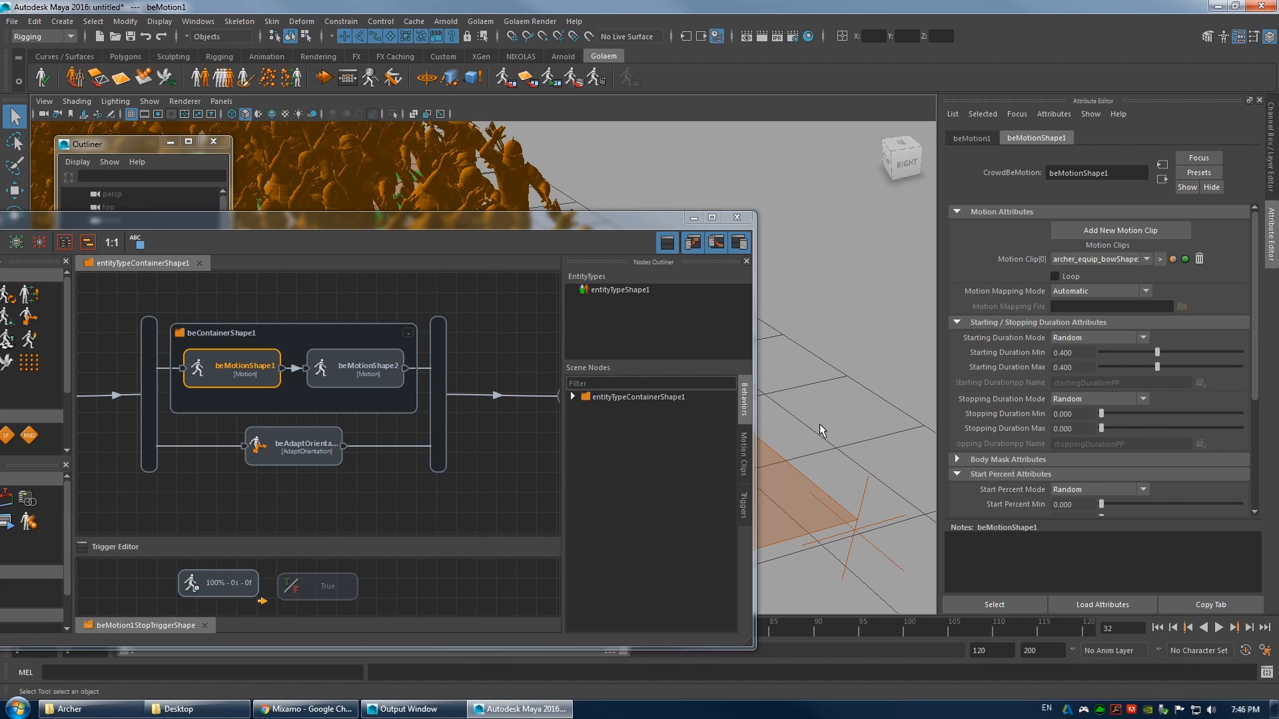
# - Set the shoot-arrow motion's (beMotionShape2) minimum and maximum starting duration to 0 and close the Behavior Editor
pyautogui.moveTo(614, 218); pyautogui.dragTo(652, 286)
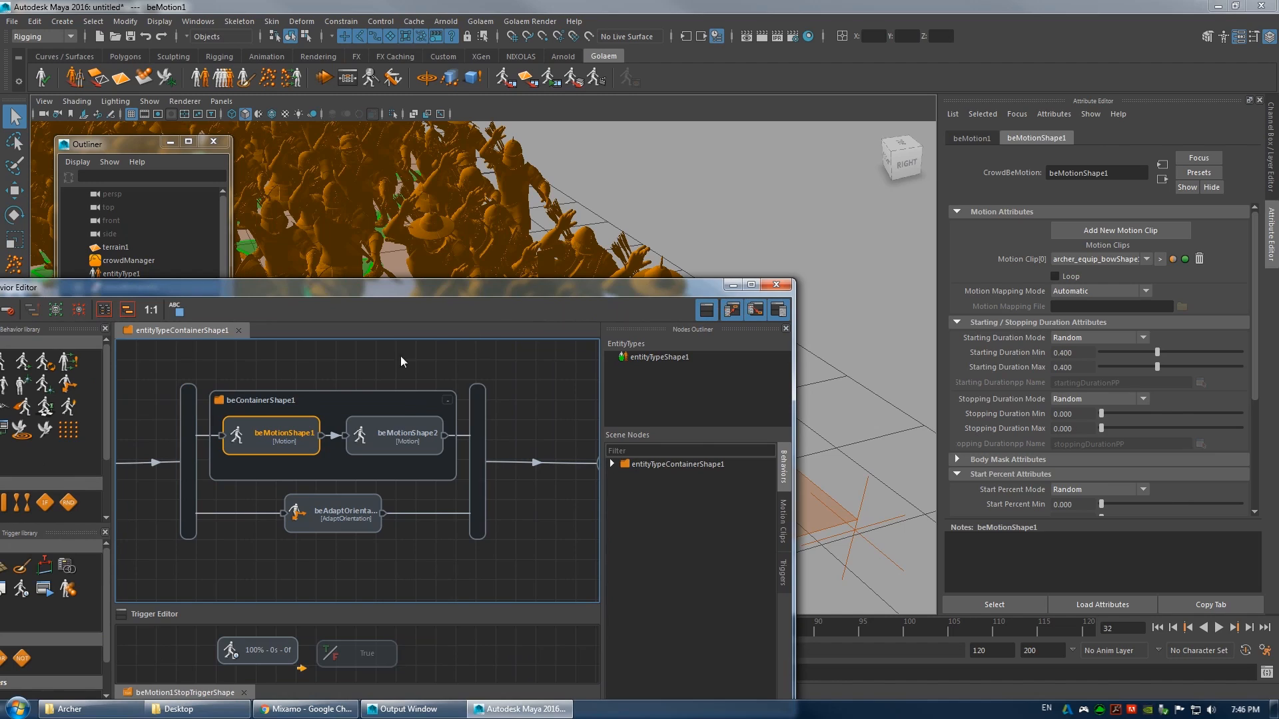
pyautogui.click(386, 437)
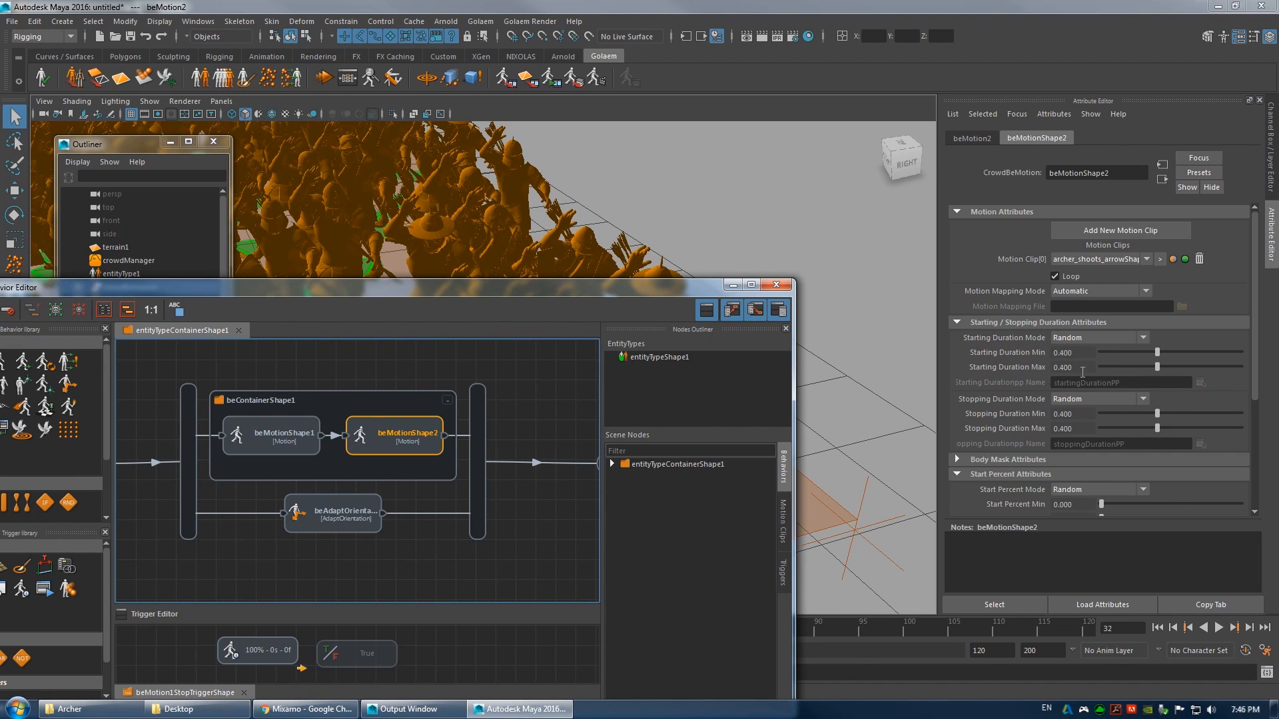
pyautogui.click(1098, 353)
pyautogui.moveTo(686, 288); pyautogui.dragTo(529, 246)
pyautogui.click(621, 243)
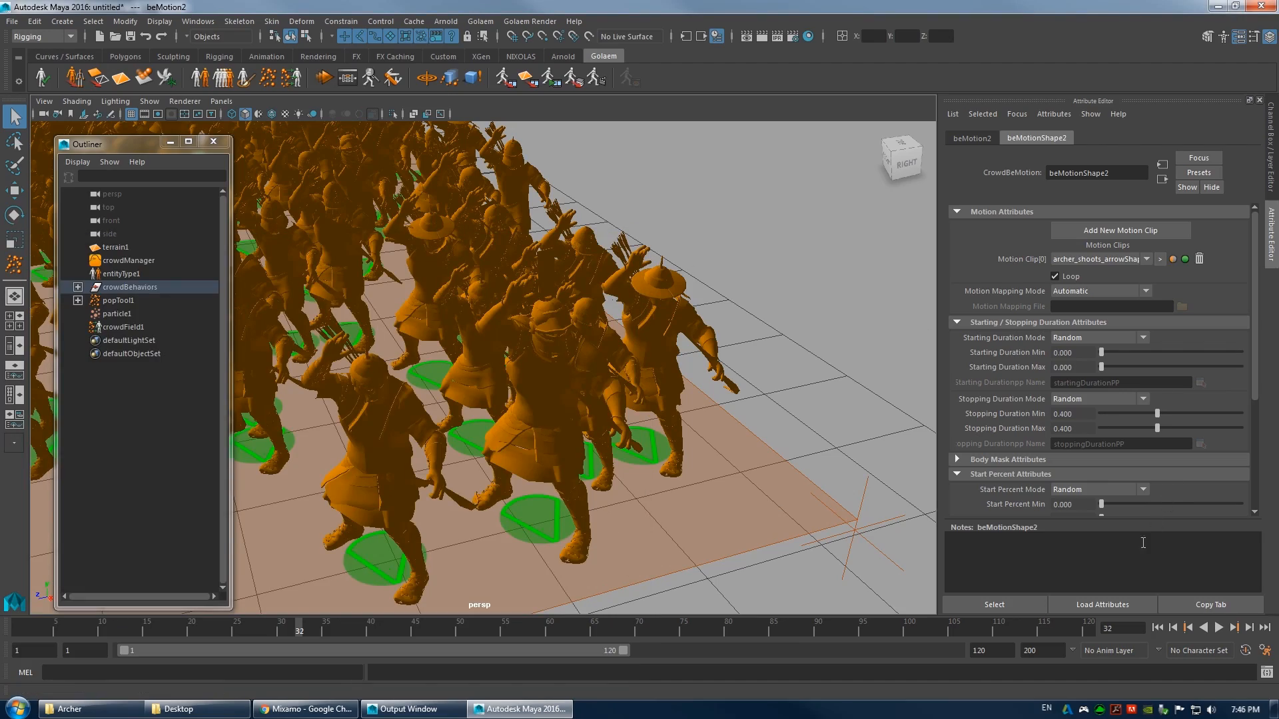
# - Replay the simulation from raised and low side views to examine the switch from equipping the bow to shooting
pyautogui.click(1157, 628)
pyautogui.click(1219, 628)
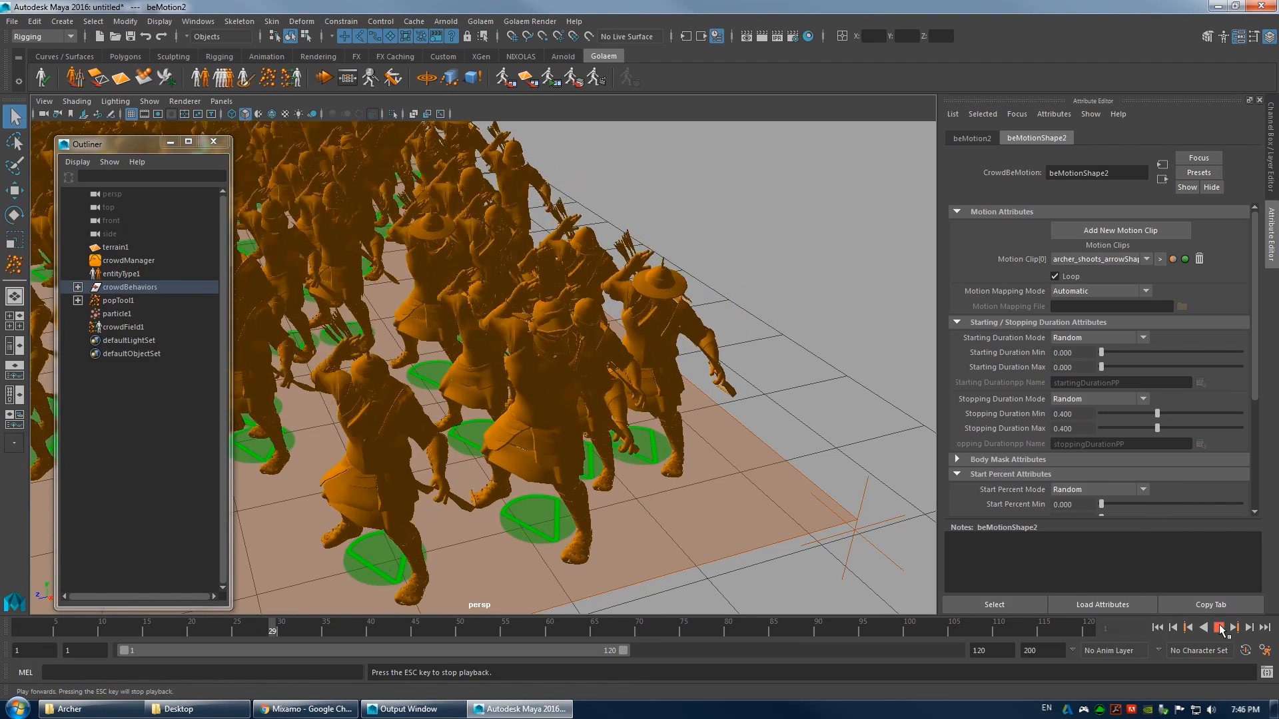
pyautogui.click(1219, 628)
pyautogui.click(1158, 628)
pyautogui.click(1219, 628)
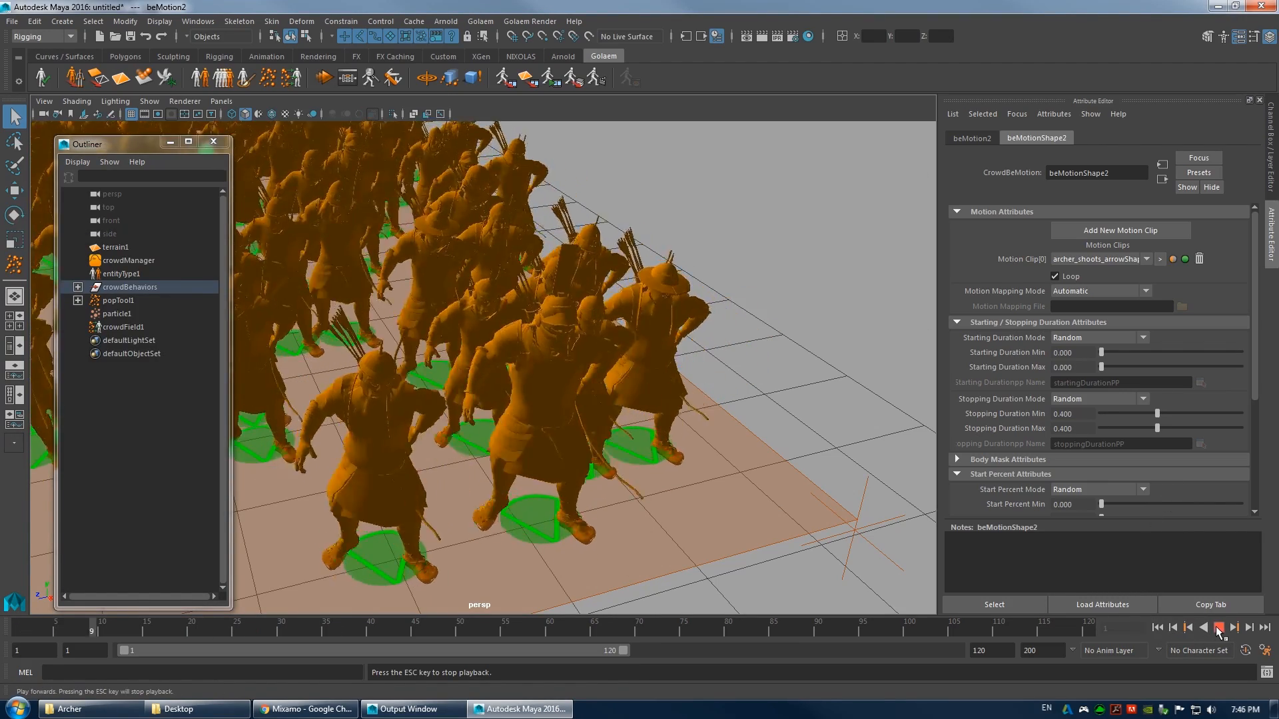
pyautogui.keyDown('alt'); pyautogui.moveTo(533, 518); pyautogui.dragTo(582, 474); pyautogui.keyUp('alt')
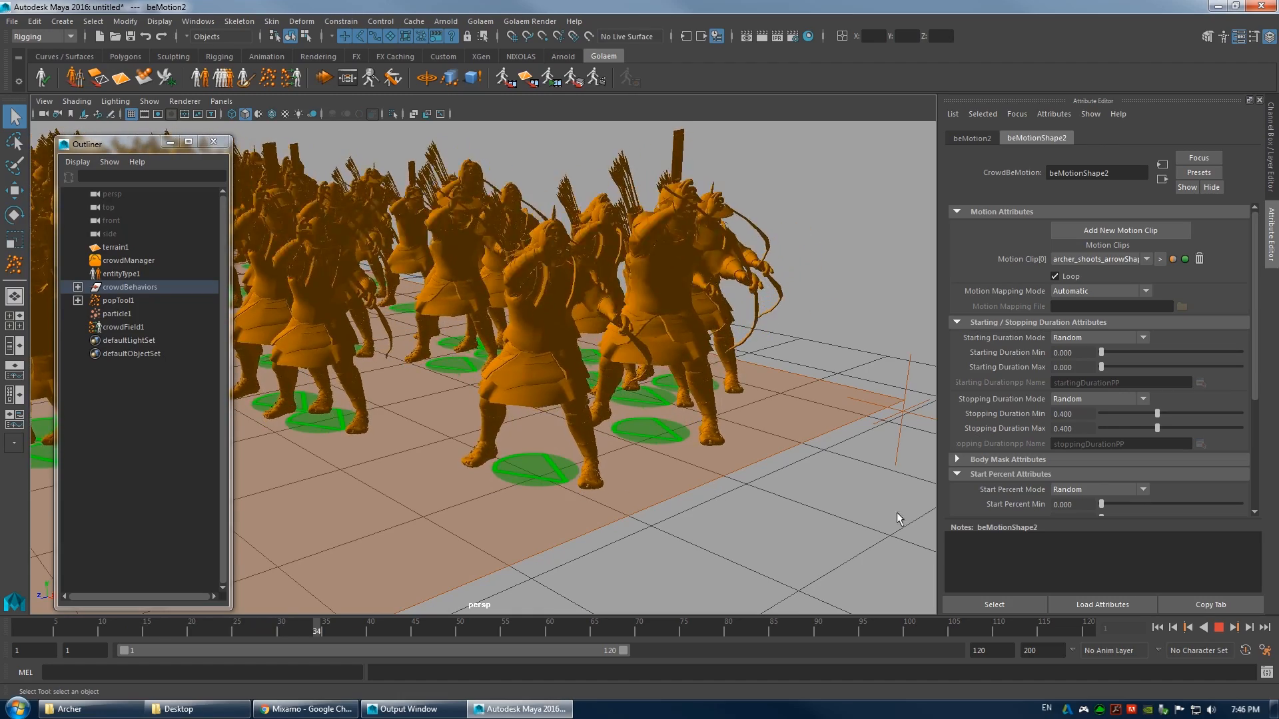
pyautogui.click(1219, 628)
pyautogui.click(1158, 627)
pyautogui.click(1219, 628)
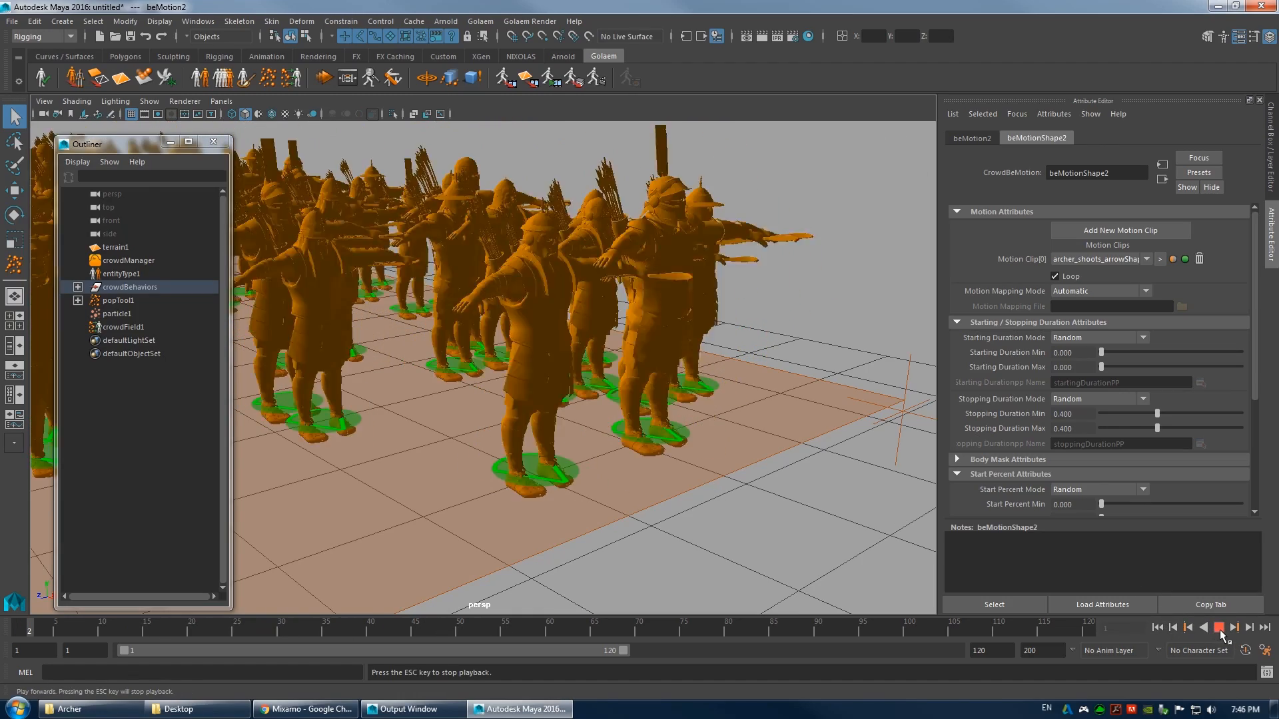
pyautogui.click(1219, 628)
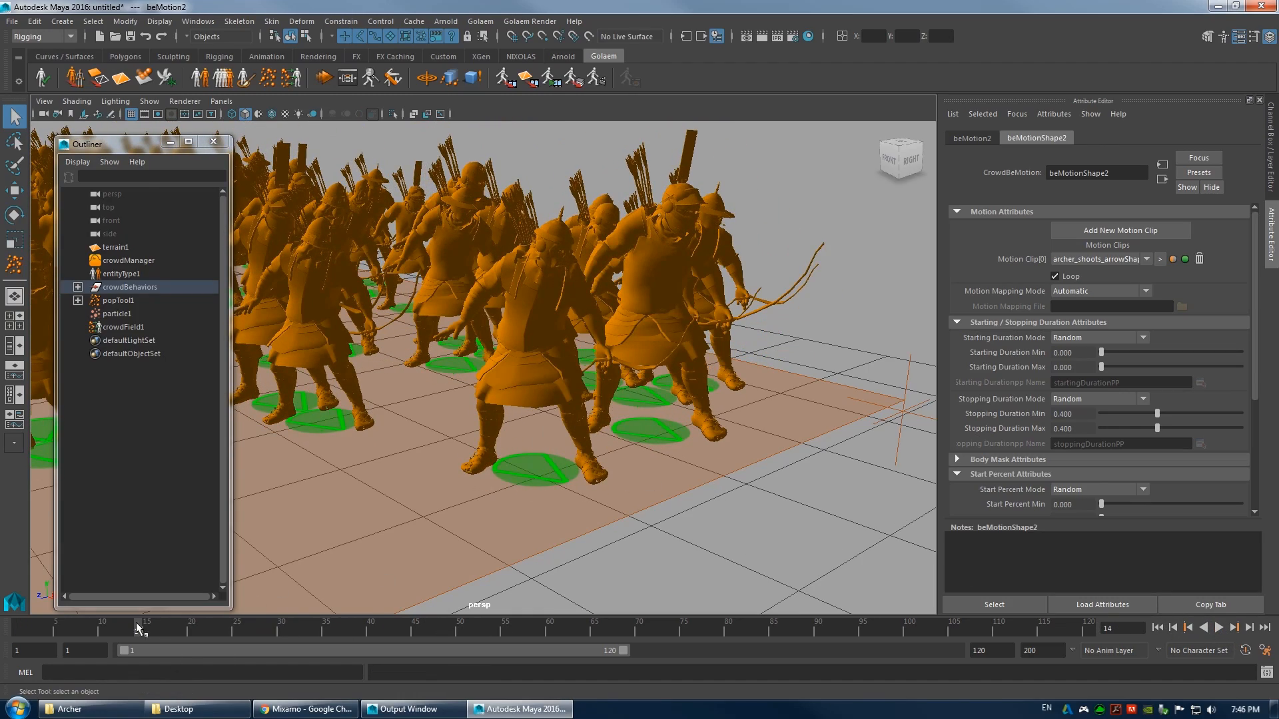
# - Set the equip-bow motion's (beMotionShape1) minimum and maximum starting duration to 0 and close the Behavior Editor
pyautogui.click(346, 78)
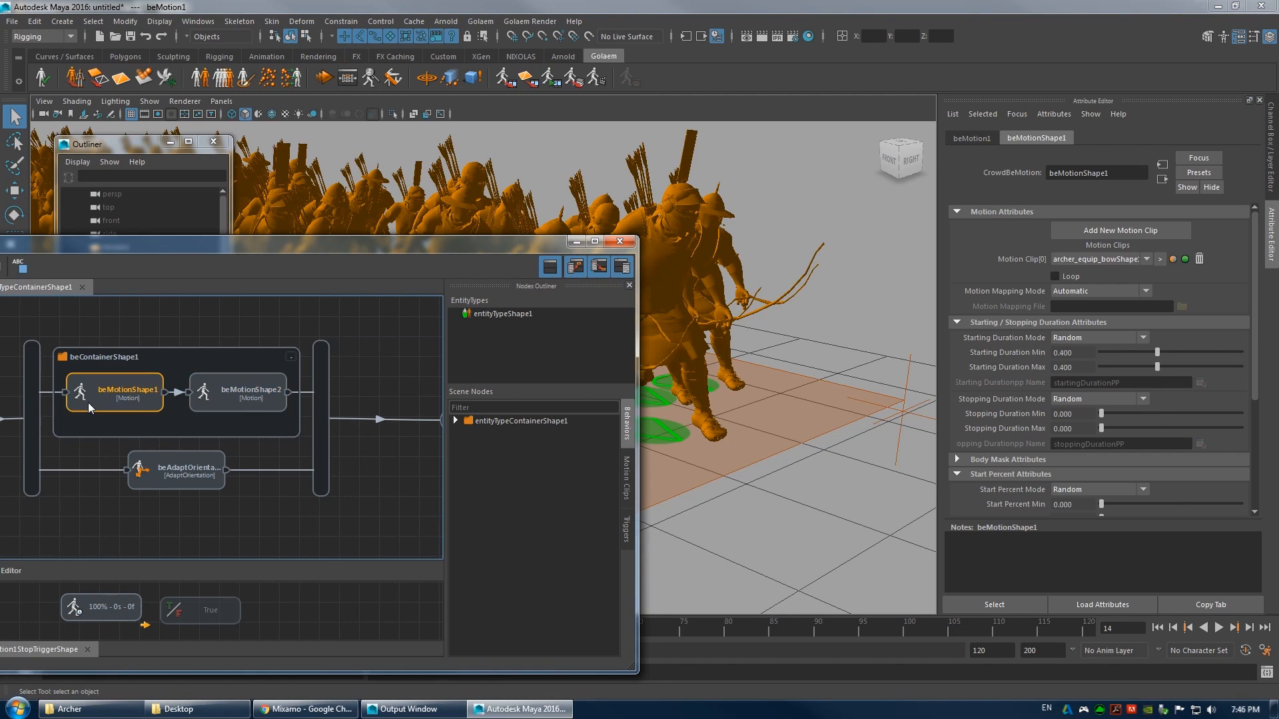
pyautogui.moveTo(1130, 357); pyautogui.dragTo(1118, 369)
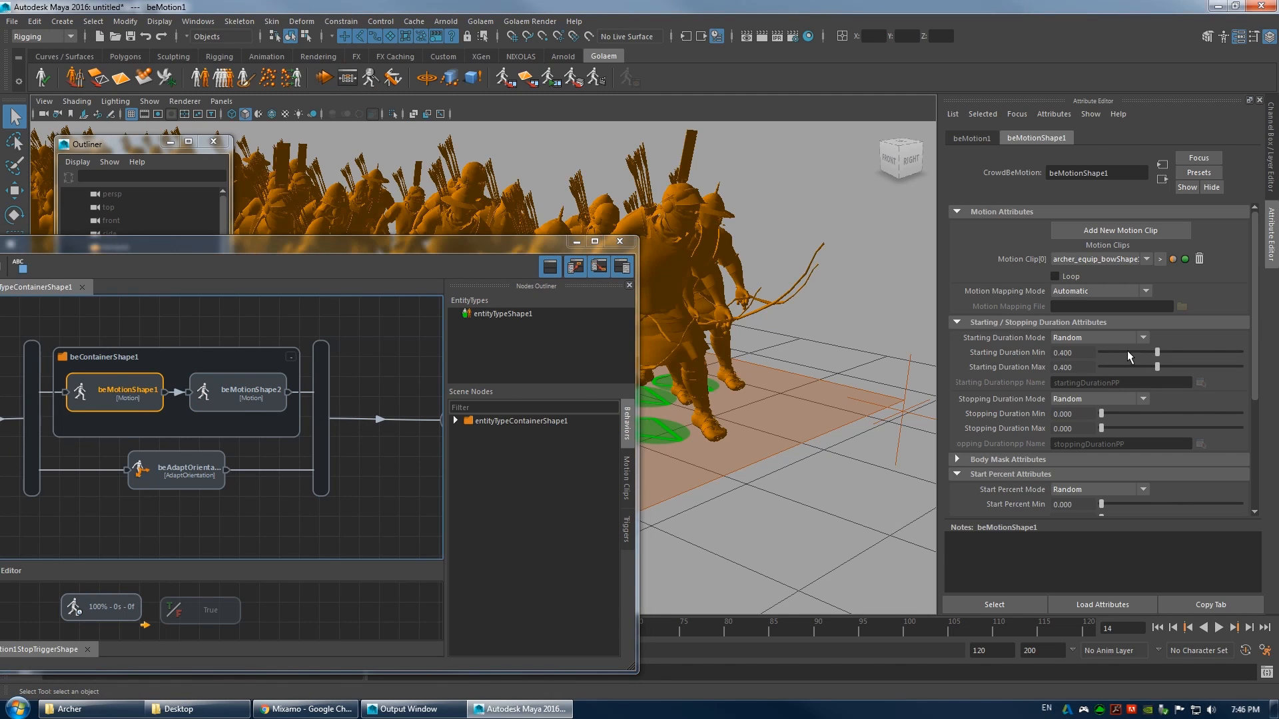
pyautogui.click(620, 241)
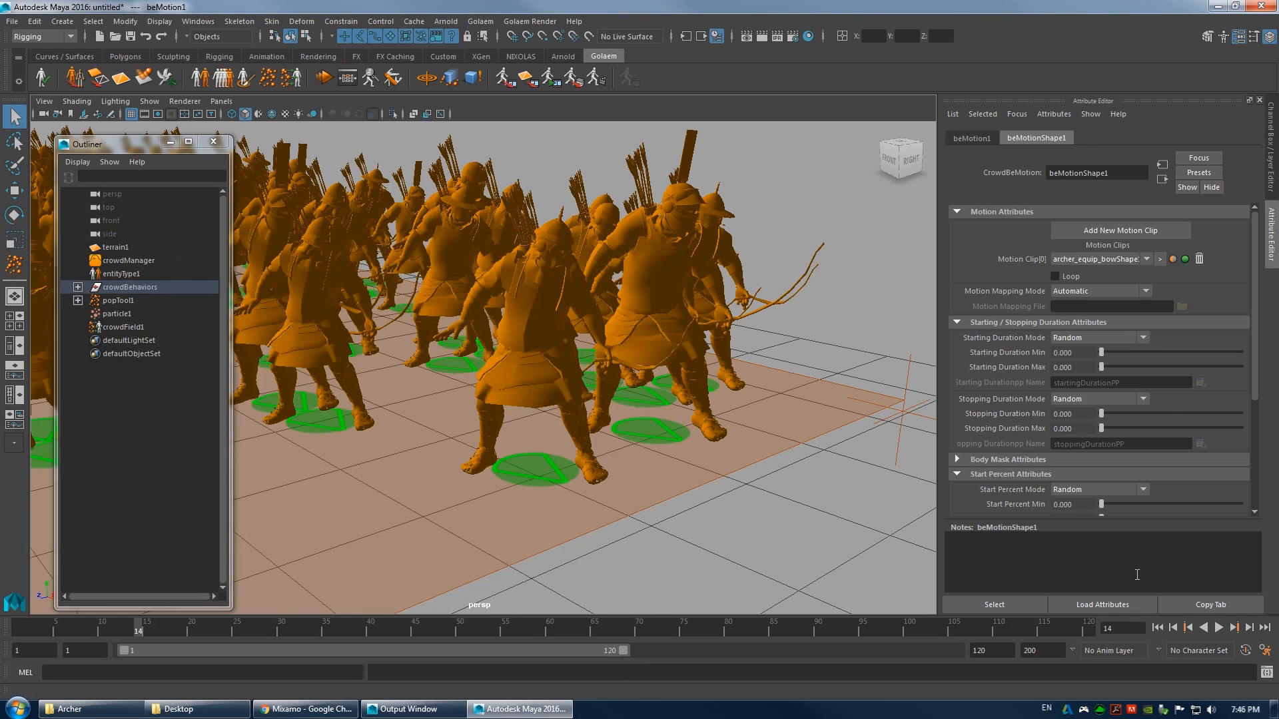
# - Replay the simulation up to the shooting pose to check the archers' motion without any starting blend
pyautogui.click(1157, 629)
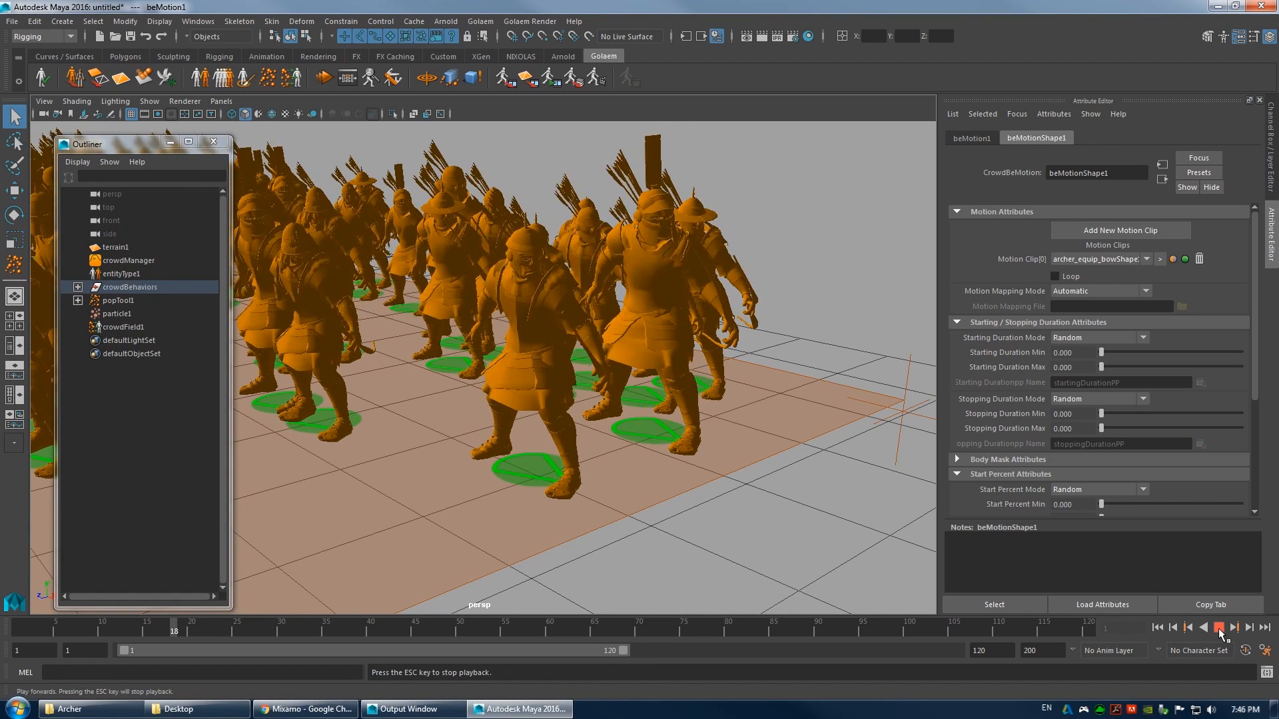
pyautogui.click(1157, 627)
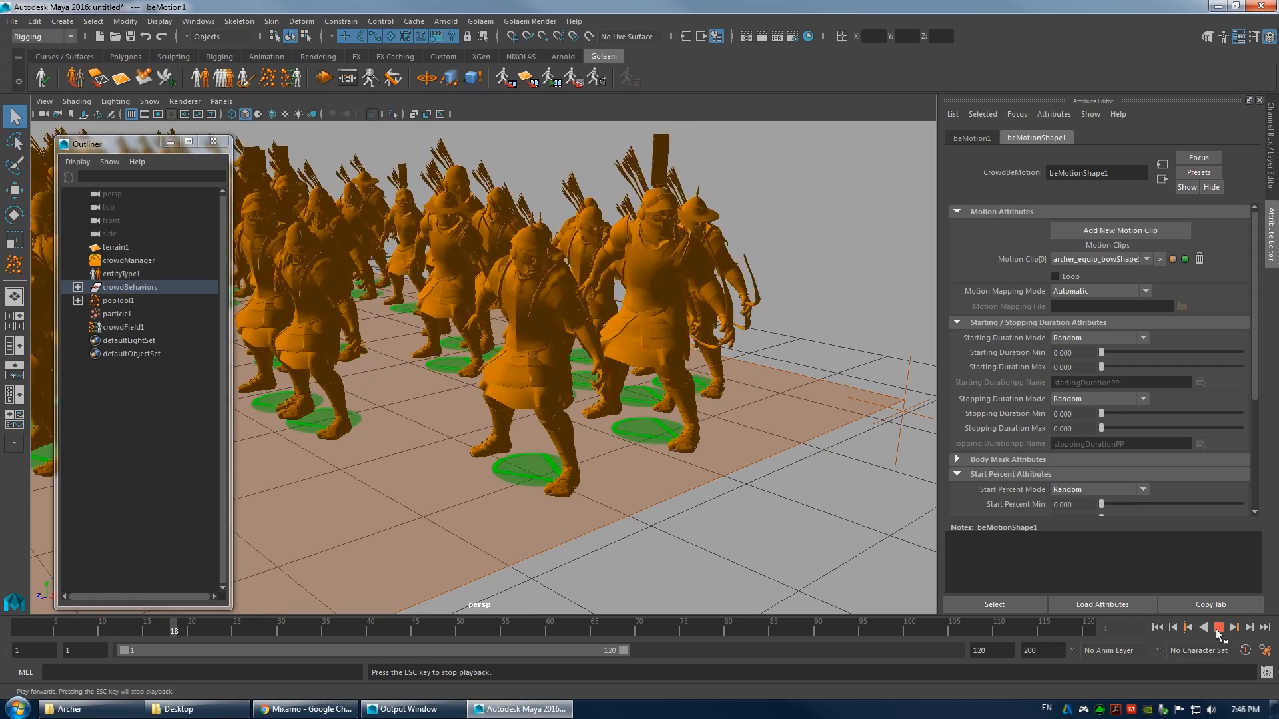
pyautogui.press('Escape')
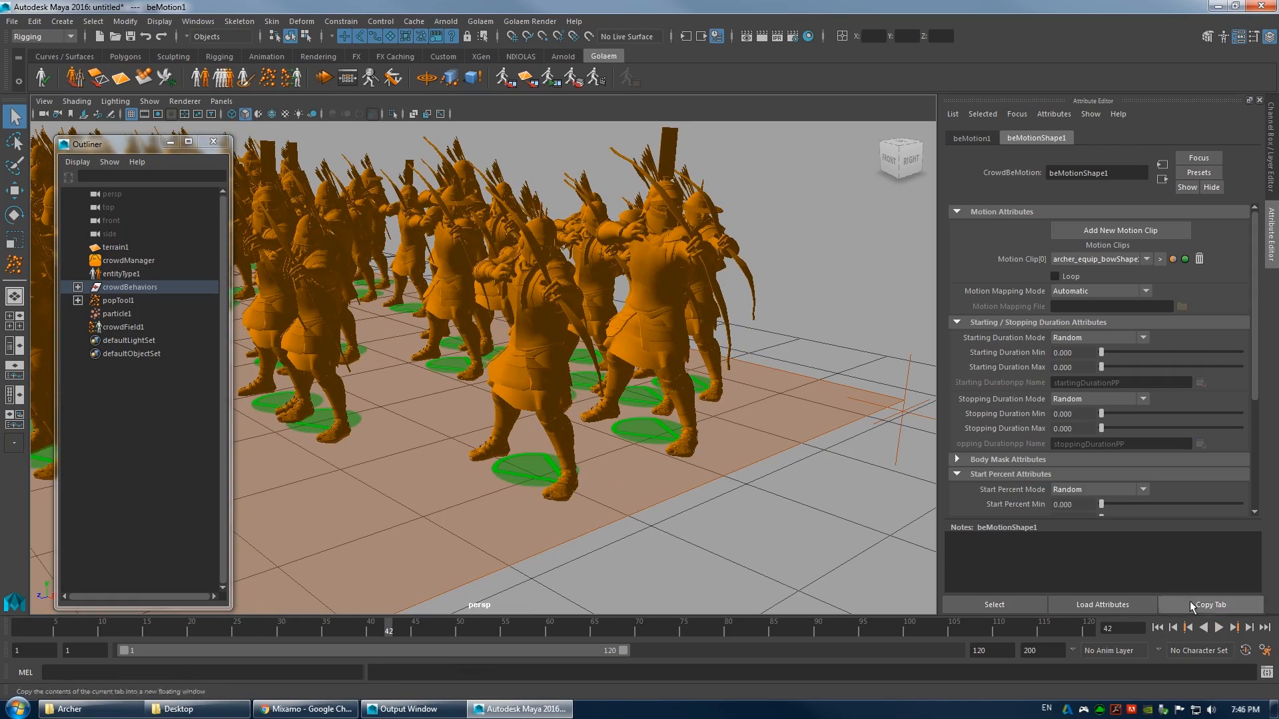
# - Hide the Attribute Editor and replay the opening frames with a low, close view of the front archers' feet
pyautogui.scroll(5, 786, 457)
pyautogui.click(1272, 236)
pyautogui.scroll(-4, 819, 225)
pyautogui.keyDown('alt'); pyautogui.moveTo(820, 226); pyautogui.dragTo(773, 280); pyautogui.keyUp('alt')
pyautogui.keyDown('alt'); pyautogui.moveTo(899, 300); pyautogui.dragTo(696, 233, button='middle'); pyautogui.keyUp('alt')
pyautogui.scroll(5, 695, 233)
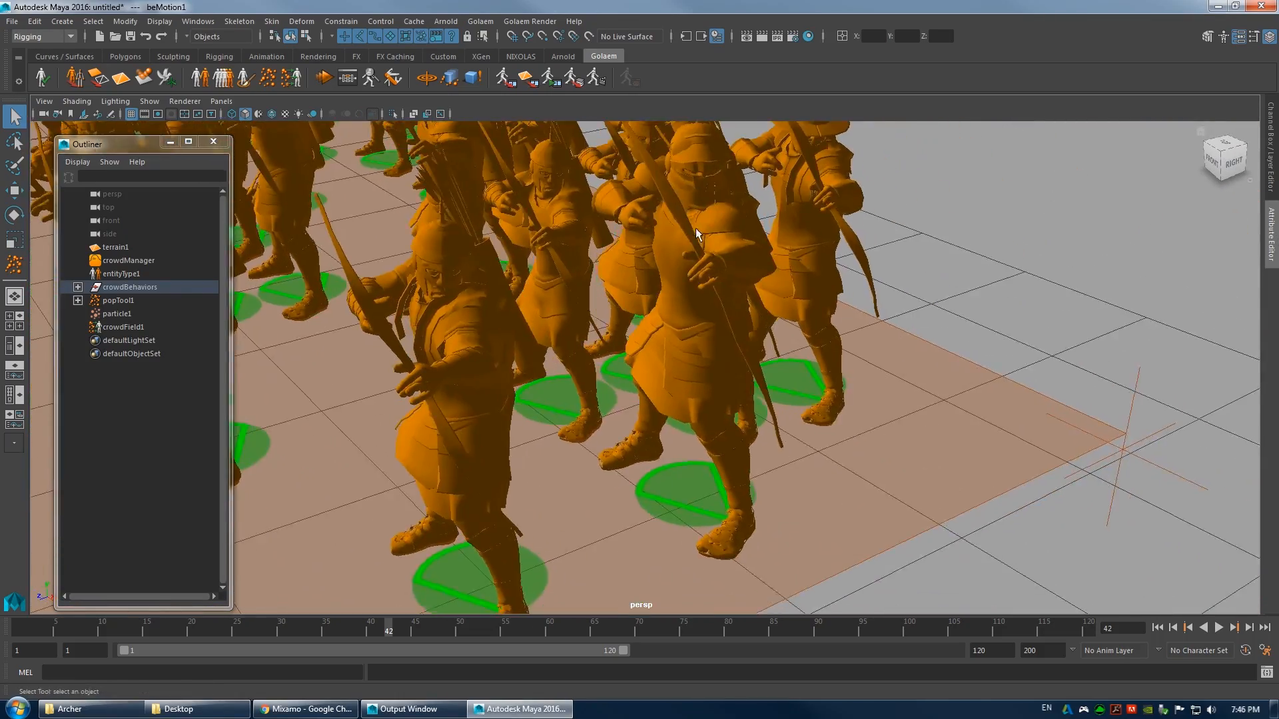
pyautogui.keyDown('alt'); pyautogui.moveTo(696, 233); pyautogui.dragTo(761, 242); pyautogui.keyUp('alt')
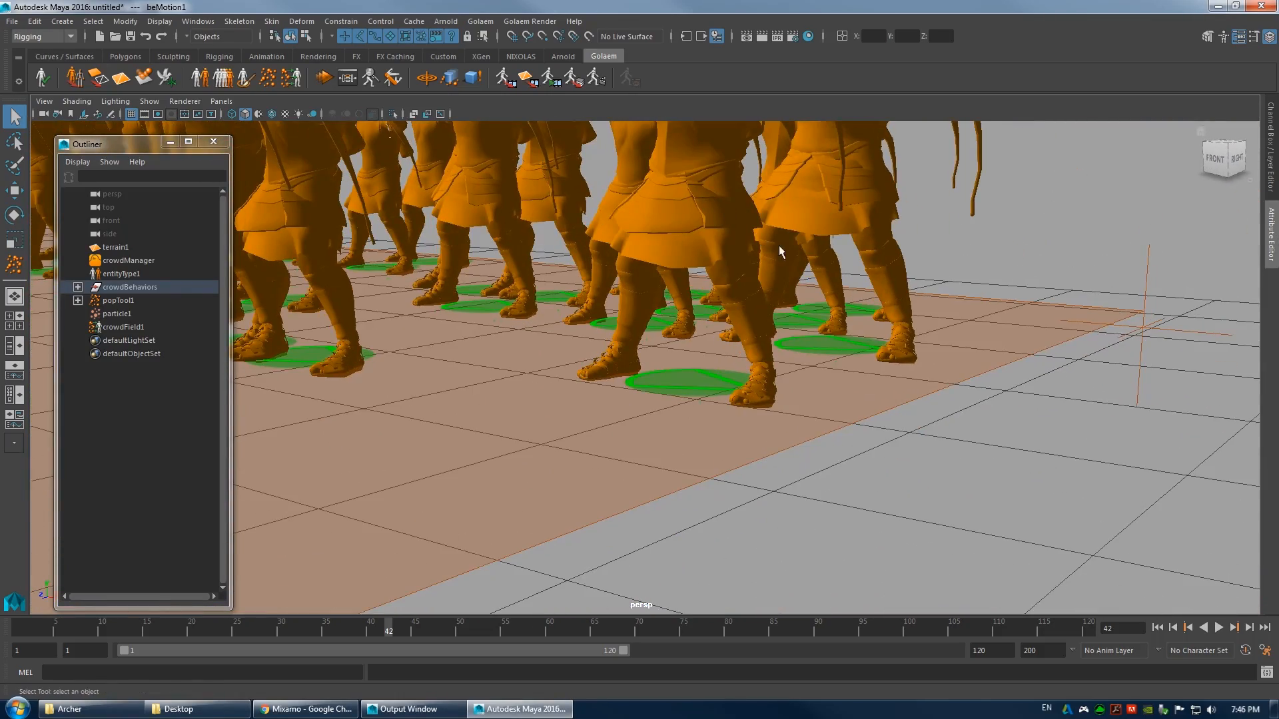
pyautogui.click(1158, 628)
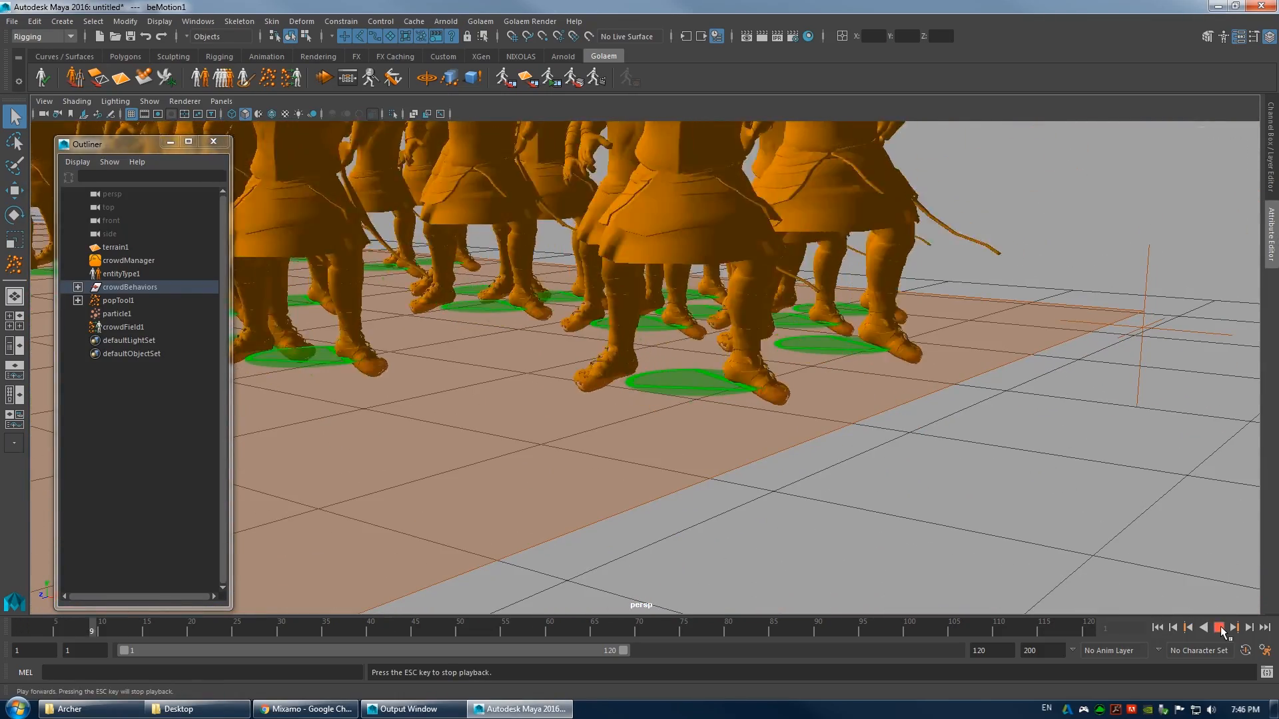
pyautogui.click(1219, 628)
# - Stop the replay at frame 24 and inspect the front archers' foot placement up close
pyautogui.scroll(-3, 850, 314)
pyautogui.keyDown('alt'); pyautogui.moveTo(851, 314); pyautogui.dragTo(828, 354, button='middle'); pyautogui.keyUp('alt')
pyautogui.scroll(2, 828, 355)
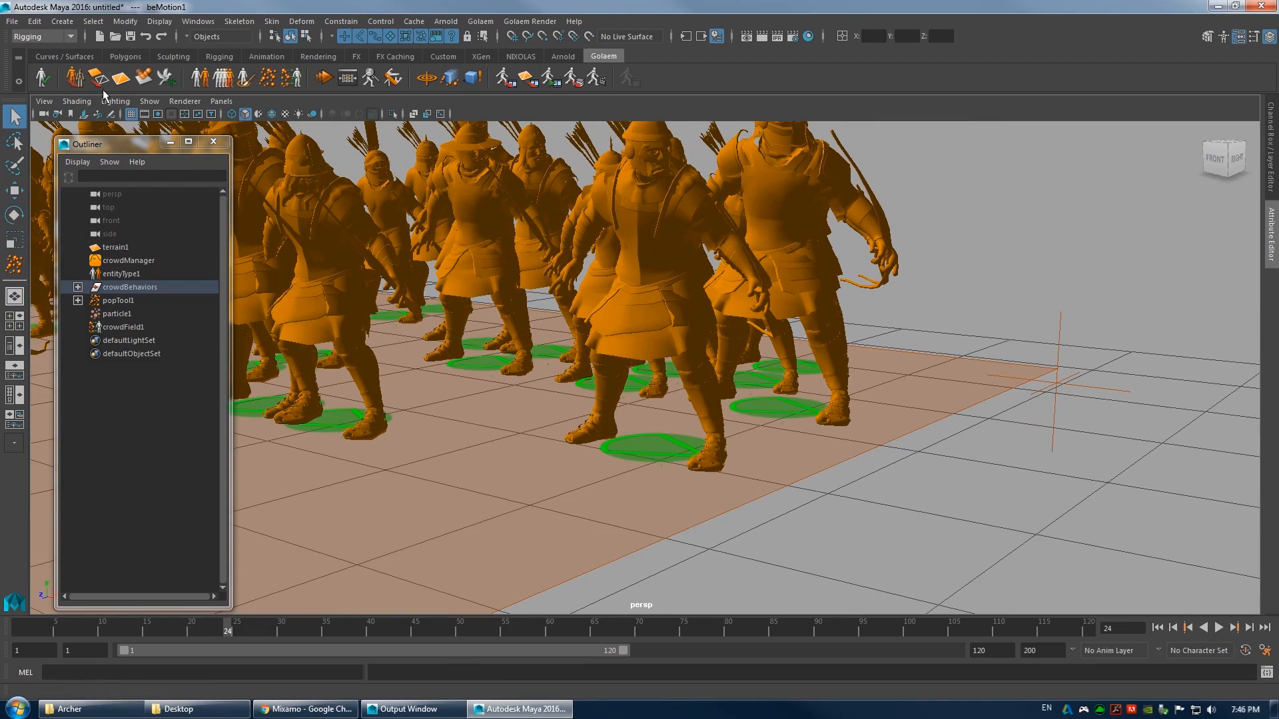
pyautogui.scroll(2, 577, 254)
pyautogui.scroll(3, 599, 345)
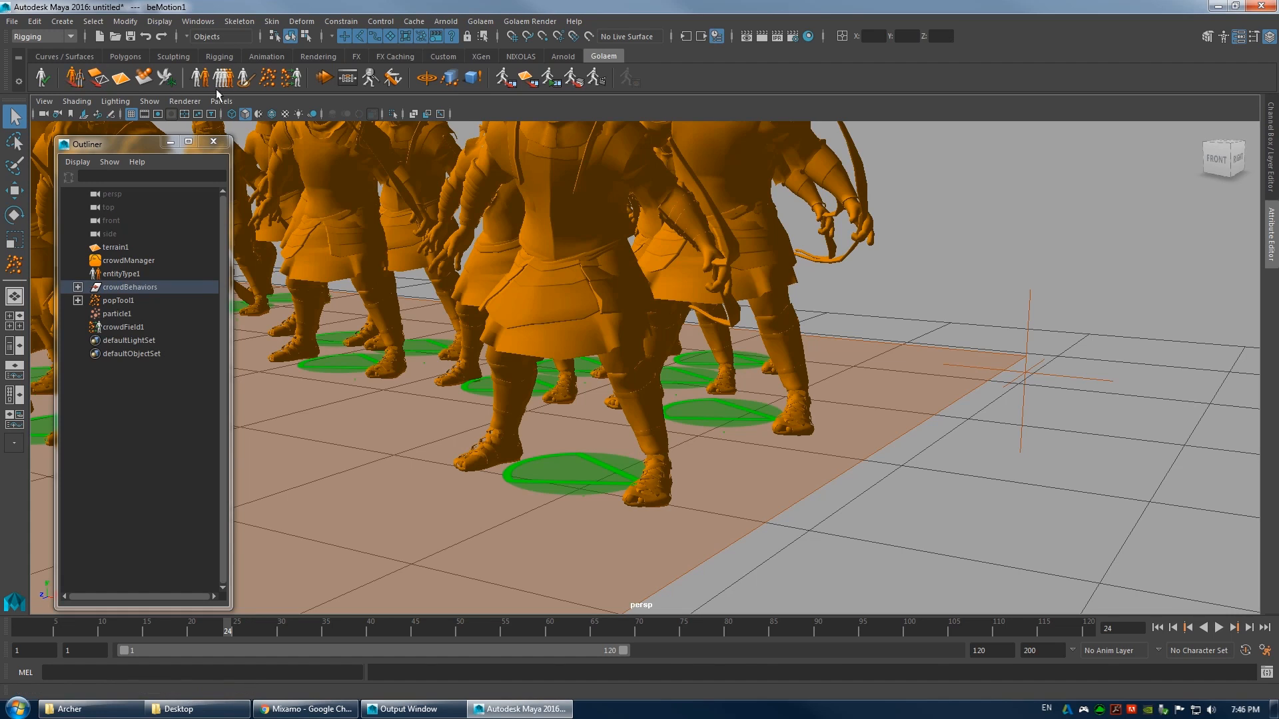
# - Open the Golaem Character Maker, move it aside and examine the front archers' feet from low and raised views
pyautogui.click(167, 82)
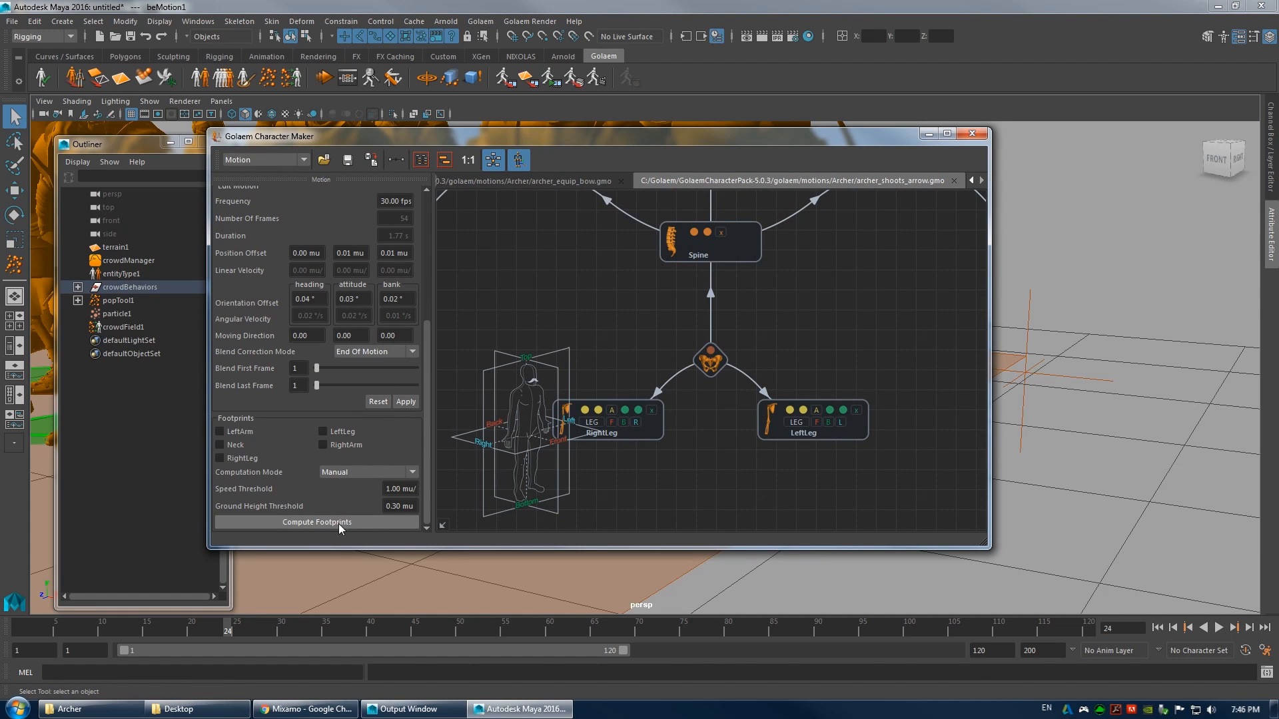
pyautogui.moveTo(767, 146); pyautogui.dragTo(270, 216)
pyautogui.scroll(4, 614, 333)
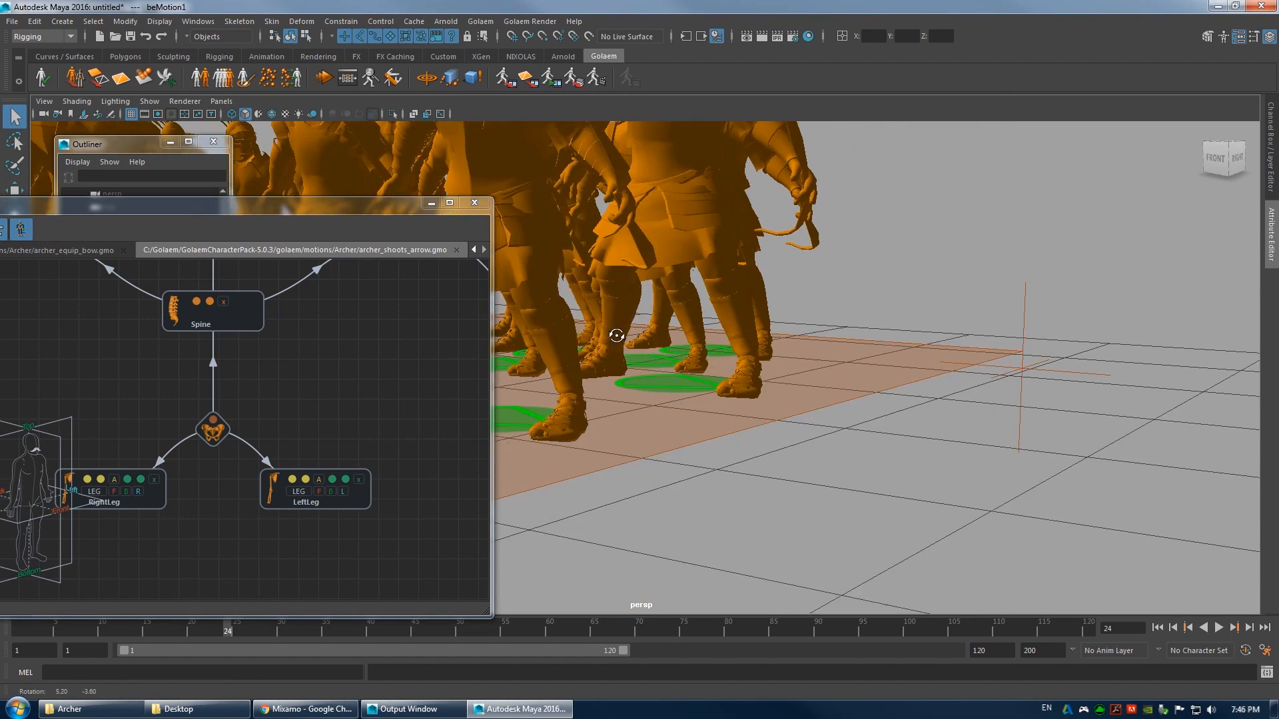
pyautogui.keyDown('alt'); pyautogui.moveTo(753, 322); pyautogui.dragTo(693, 322, button='right'); pyautogui.keyUp('alt')
pyautogui.keyDown('alt'); pyautogui.moveTo(743, 313); pyautogui.dragTo(704, 269); pyautogui.keyUp('alt')
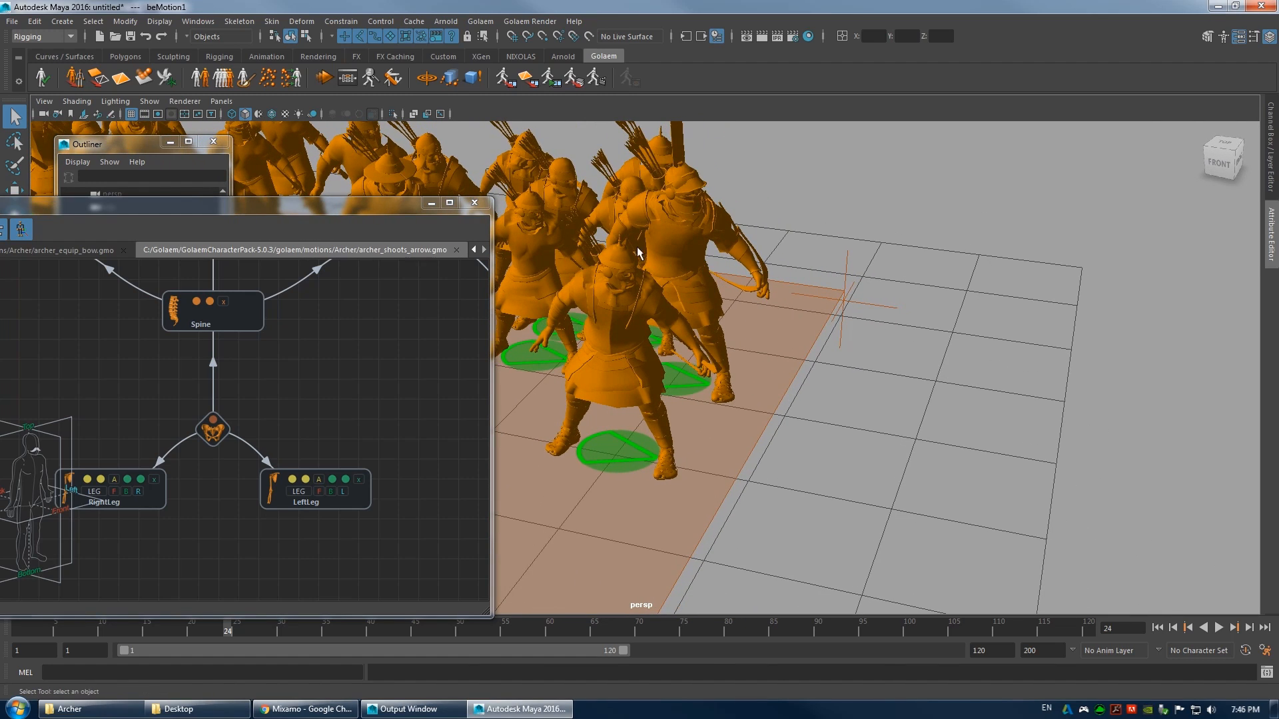
pyautogui.keyDown('alt'); pyautogui.moveTo(642, 253); pyautogui.dragTo(722, 265, button='middle'); pyautogui.keyUp('alt')
pyautogui.keyDown('alt'); pyautogui.moveTo(722, 265); pyautogui.dragTo(721, 239); pyautogui.keyUp('alt')
pyautogui.keyDown('alt'); pyautogui.moveTo(656, 263); pyautogui.dragTo(692, 265, button='right'); pyautogui.keyUp('alt')
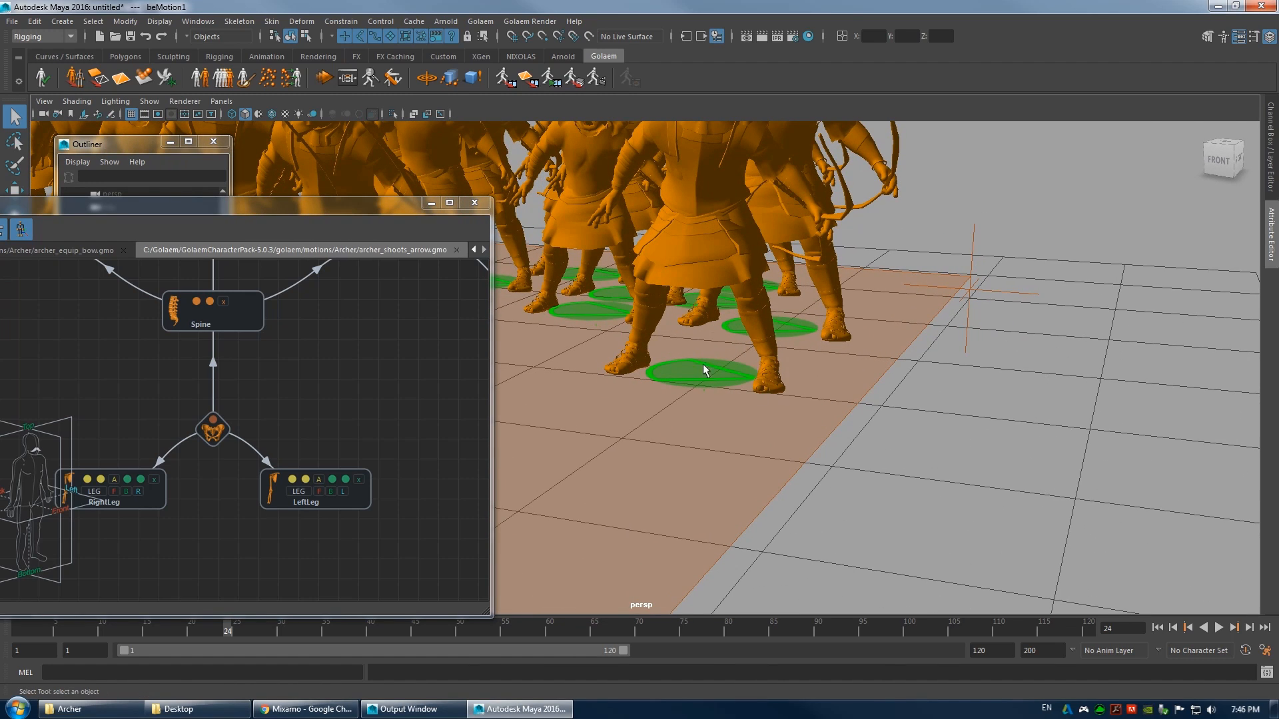
pyautogui.keyDown('alt'); pyautogui.moveTo(727, 337); pyautogui.dragTo(717, 362, button='middle'); pyautogui.keyUp('alt')
pyautogui.keyDown('alt'); pyautogui.moveTo(656, 343); pyautogui.dragTo(677, 341, button='right'); pyautogui.keyUp('alt')
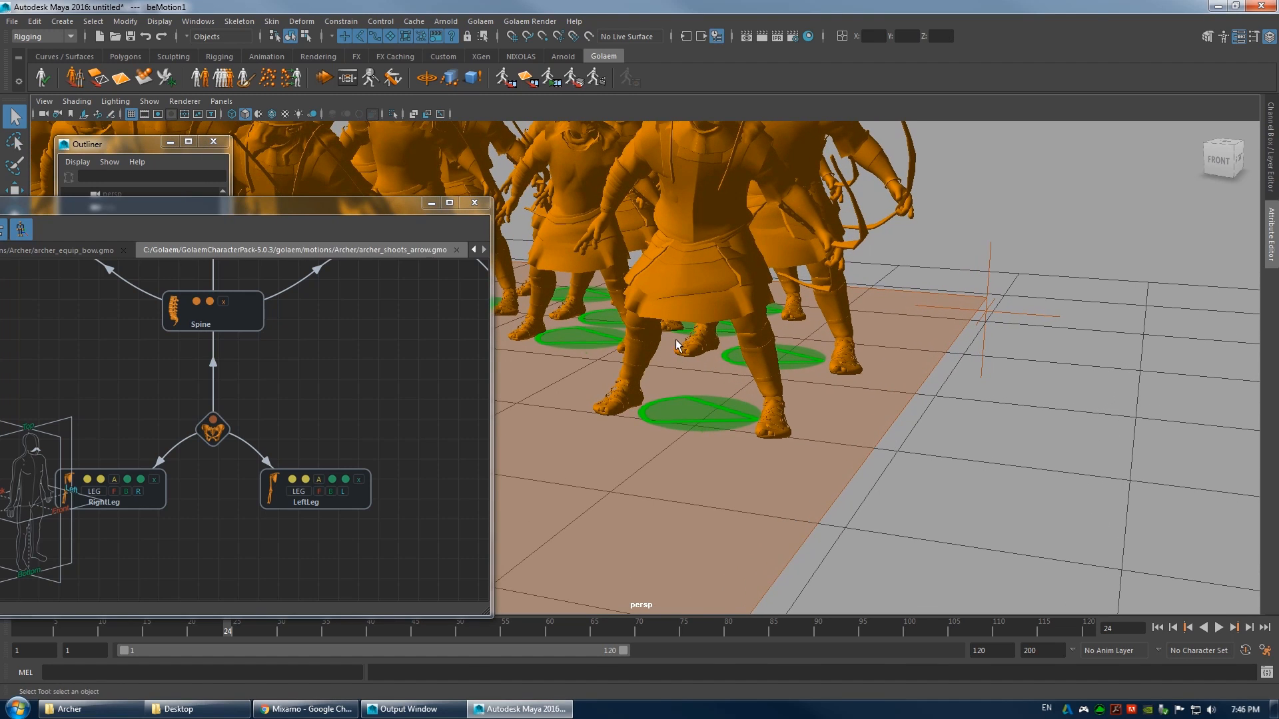
pyautogui.keyDown('alt'); pyautogui.moveTo(672, 319); pyautogui.dragTo(674, 300); pyautogui.keyUp('alt')
pyautogui.keyDown('alt'); pyautogui.moveTo(674, 299); pyautogui.dragTo(690, 331, button='middle'); pyautogui.keyUp('alt')
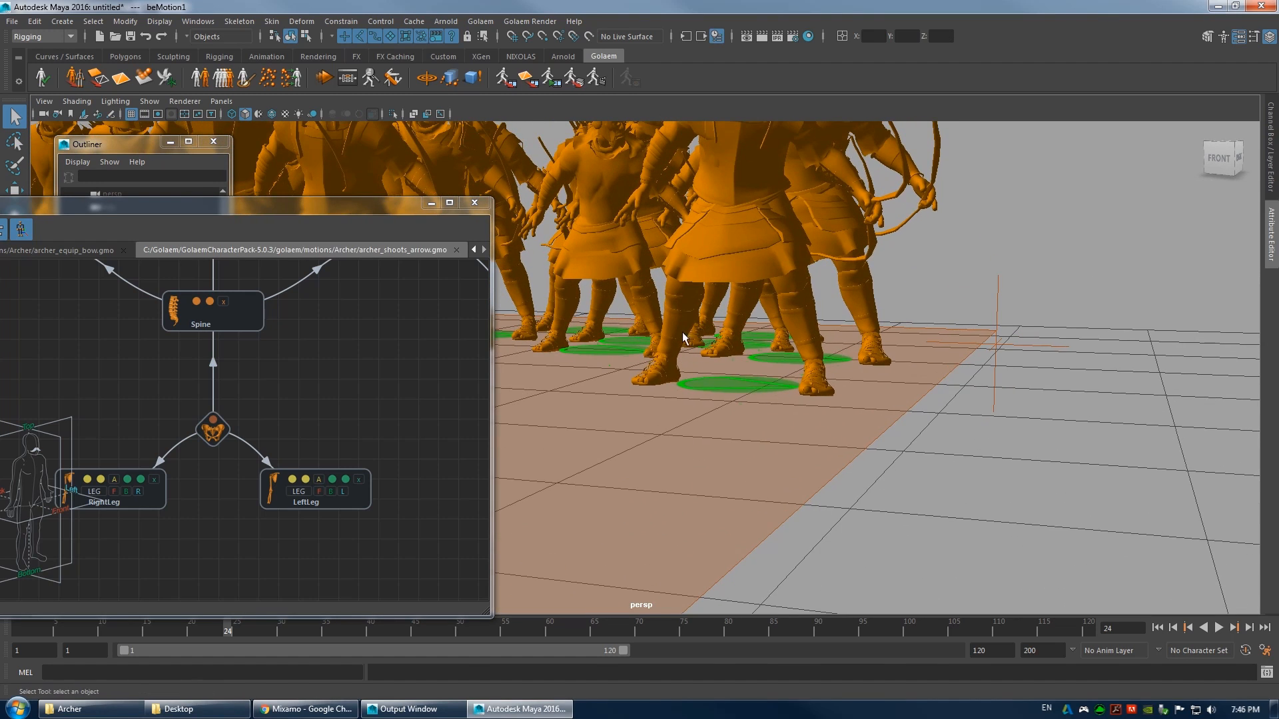
# - Maximize the Character Maker, load archer_equip_bow.gmo, compute LeftLeg and RightLeg footprints in Automatic mode and save the motion
pyautogui.moveTo(318, 213); pyautogui.dragTo(645, 225)
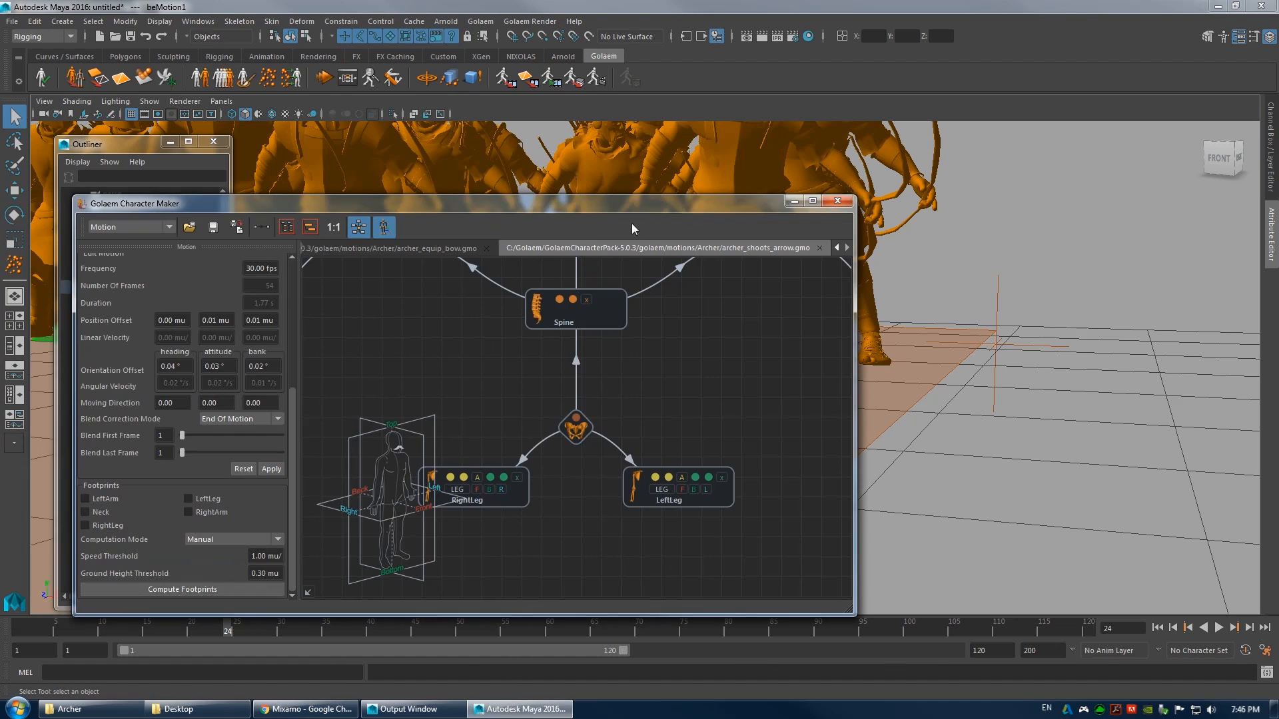
pyautogui.doubleClick(534, 206)
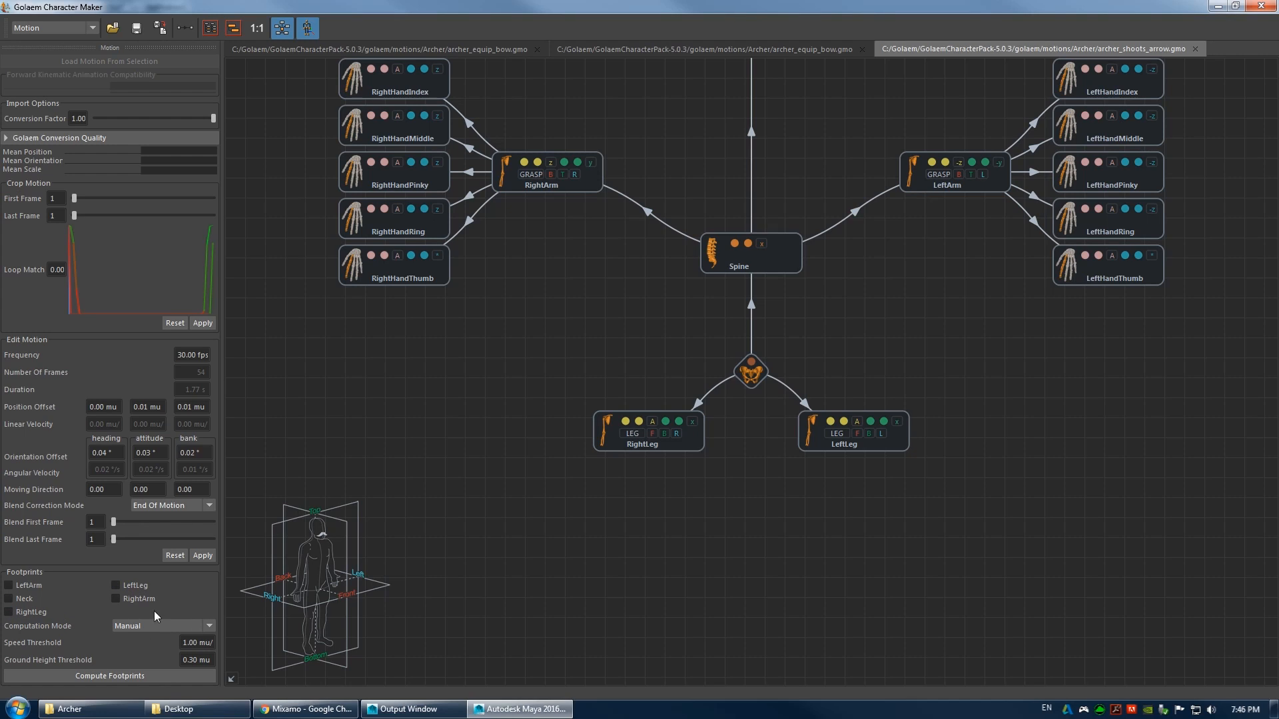
pyautogui.click(112, 29)
pyautogui.doubleClick(569, 248)
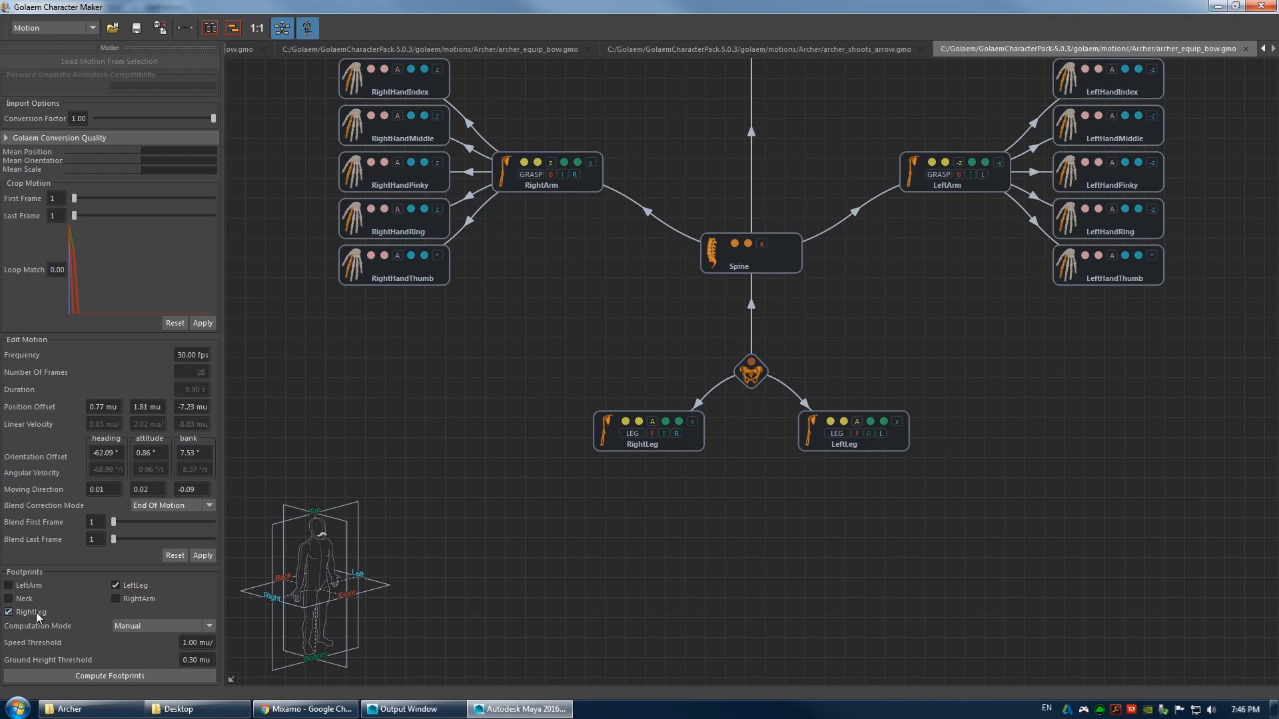
pyautogui.click(129, 628)
pyautogui.click(138, 636)
pyautogui.click(122, 677)
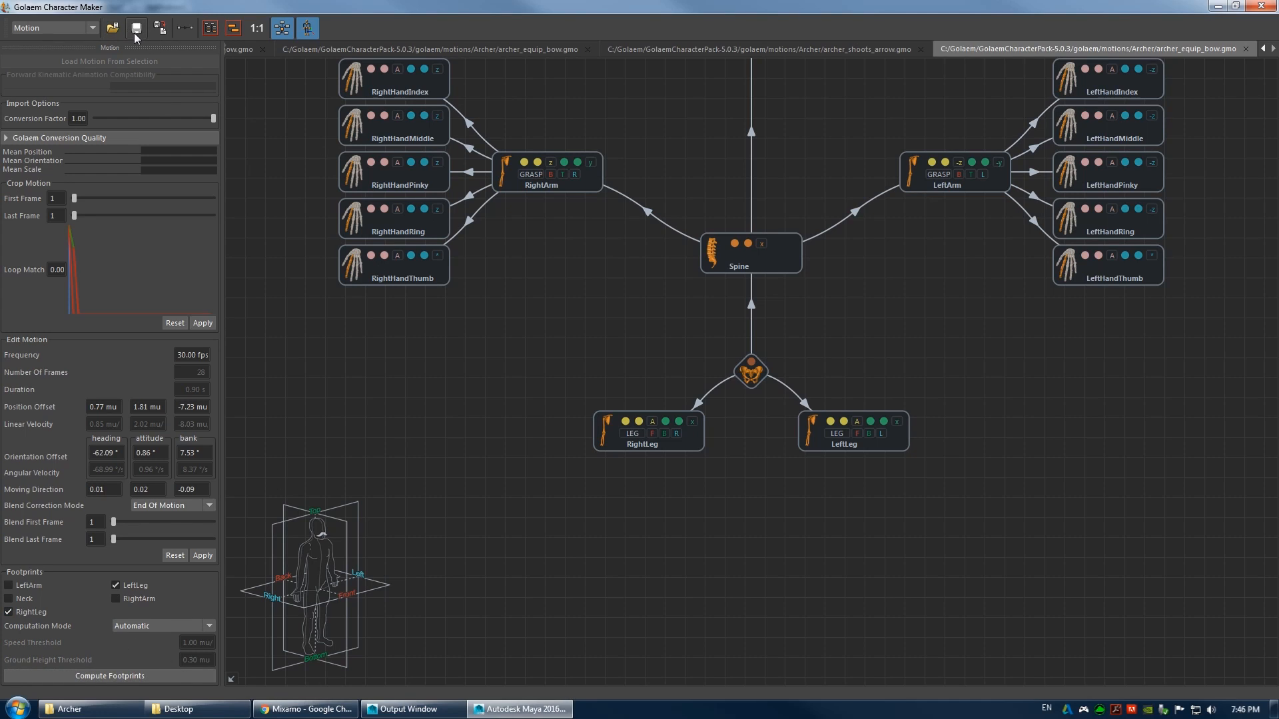
# - Load archer_shoots_arrow.gmo, compute LeftLeg and RightLeg footprints in Automatic mode and close the Character Maker
pyautogui.click(113, 28)
pyautogui.doubleClick(586, 258)
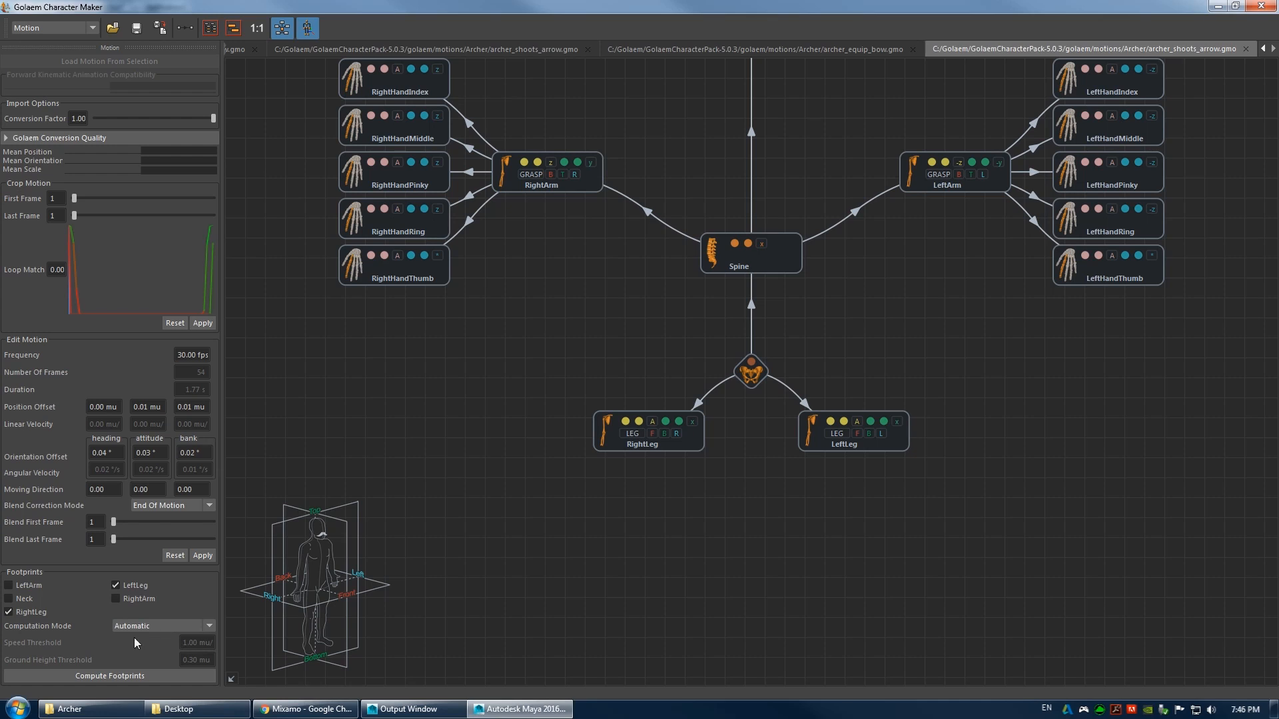
pyautogui.moveTo(170, 8); pyautogui.dragTo(43, 88)
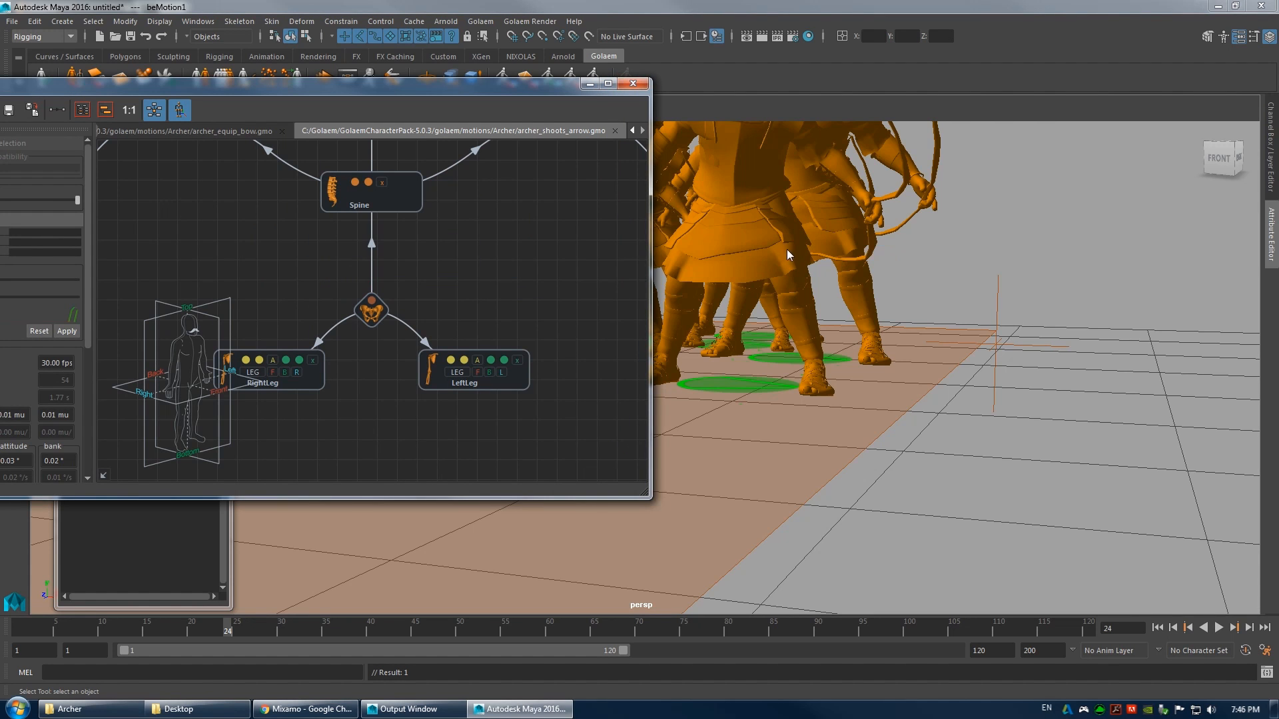
pyautogui.click(640, 85)
# - Replay the simulation from the first frame and check the front archers' foot contact from several angles
pyautogui.keyDown('alt'); pyautogui.moveTo(714, 276); pyautogui.dragTo(669, 294); pyautogui.keyUp('alt')
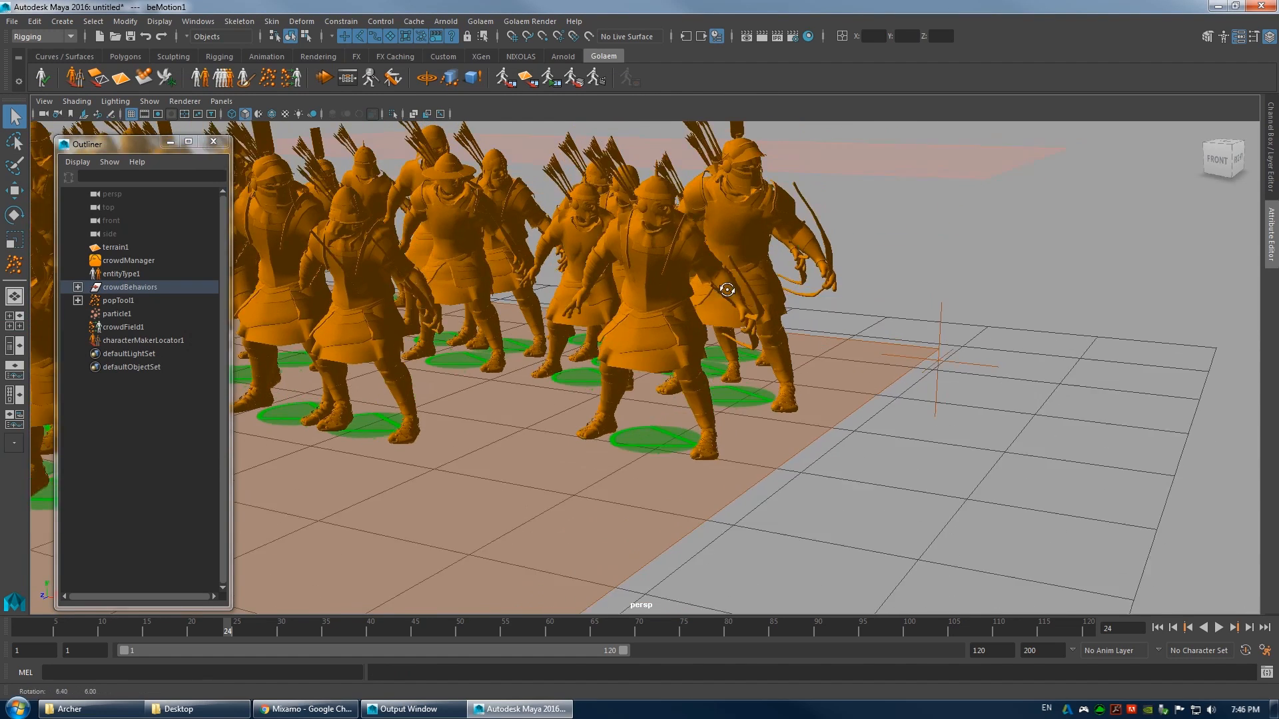
pyautogui.keyDown('alt'); pyautogui.moveTo(670, 293); pyautogui.dragTo(731, 295, button='right'); pyautogui.keyUp('alt')
pyautogui.click(1158, 629)
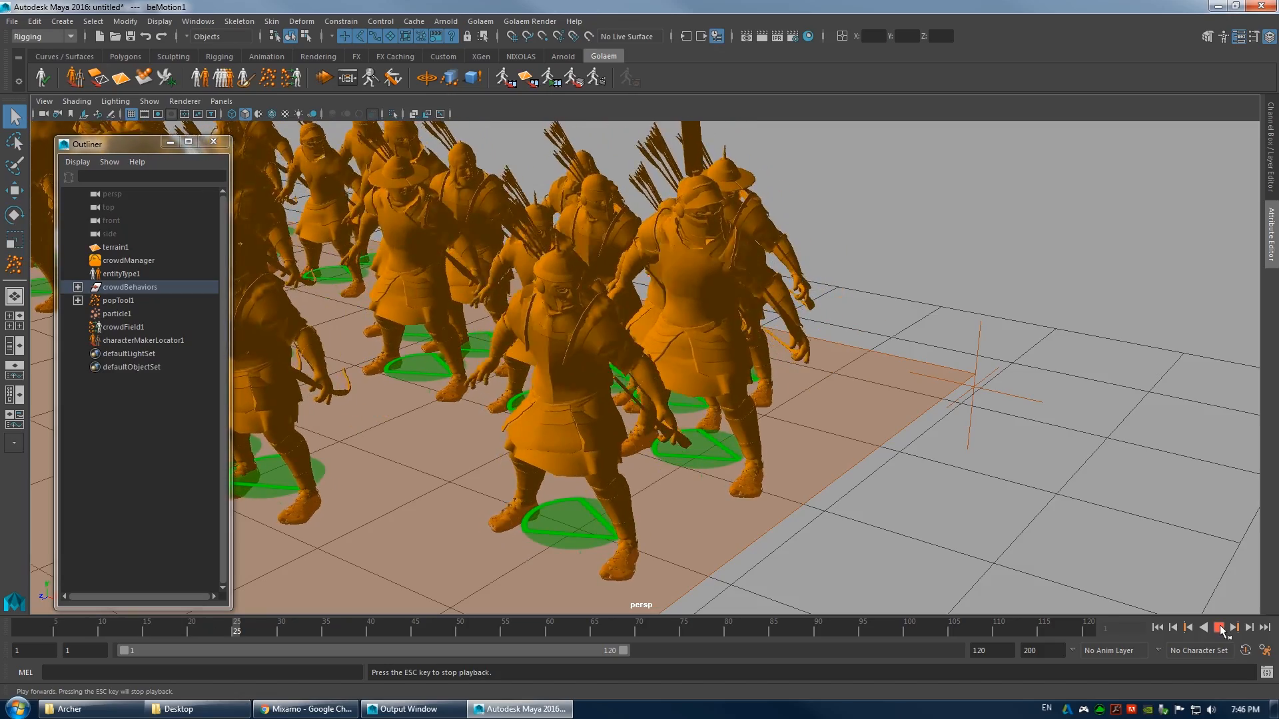
pyautogui.keyDown('alt'); pyautogui.moveTo(786, 513); pyautogui.dragTo(836, 483); pyautogui.keyUp('alt')
pyautogui.keyDown('alt'); pyautogui.moveTo(837, 482); pyautogui.dragTo(740, 420, button='middle'); pyautogui.keyUp('alt')
pyautogui.keyDown('alt'); pyautogui.moveTo(824, 424); pyautogui.dragTo(660, 388); pyautogui.keyUp('alt')
pyautogui.keyDown('alt'); pyautogui.moveTo(660, 389); pyautogui.dragTo(766, 425, button='middle'); pyautogui.keyUp('alt')
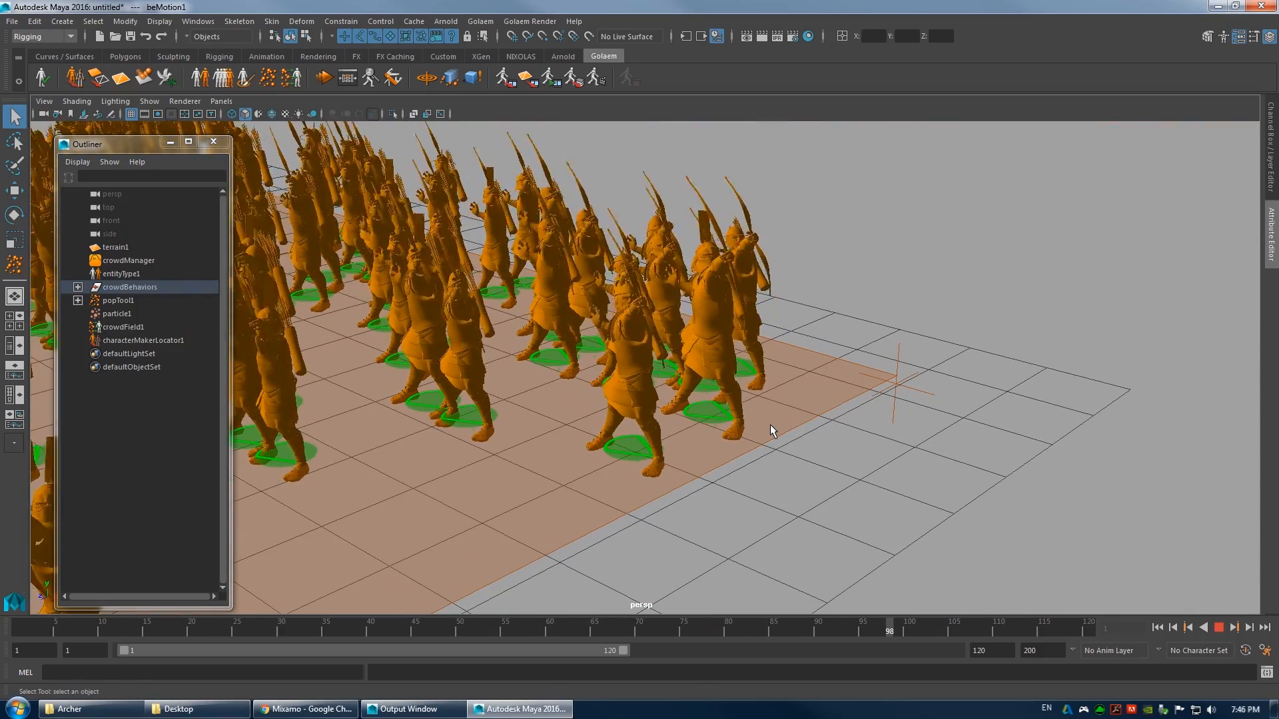
pyautogui.keyDown('alt'); pyautogui.moveTo(770, 425); pyautogui.dragTo(775, 420); pyautogui.keyUp('alt')
pyautogui.keyDown('alt'); pyautogui.moveTo(774, 420); pyautogui.dragTo(680, 400, button='right'); pyautogui.keyUp('alt')
pyautogui.moveTo(681, 400)
pyautogui.keyDown('alt'); pyautogui.mouseDown()
pyautogui.moveTo(714, 401)
pyautogui.moveTo(681, 406)
pyautogui.moveTo(713, 397)
pyautogui.moveTo(713, 368)
pyautogui.moveTo(660, 393)
pyautogui.mouseUp(); pyautogui.keyUp('alt')
# - Examine the looping simulation from close up to a distant raised view of the whole crowd, and stop playback
pyautogui.scroll(3, 773, 407)
pyautogui.scroll(3, 696, 400)
pyautogui.scroll(2, 548, 356)
pyautogui.keyDown('alt'); pyautogui.moveTo(547, 354); pyautogui.dragTo(693, 420); pyautogui.keyUp('alt')
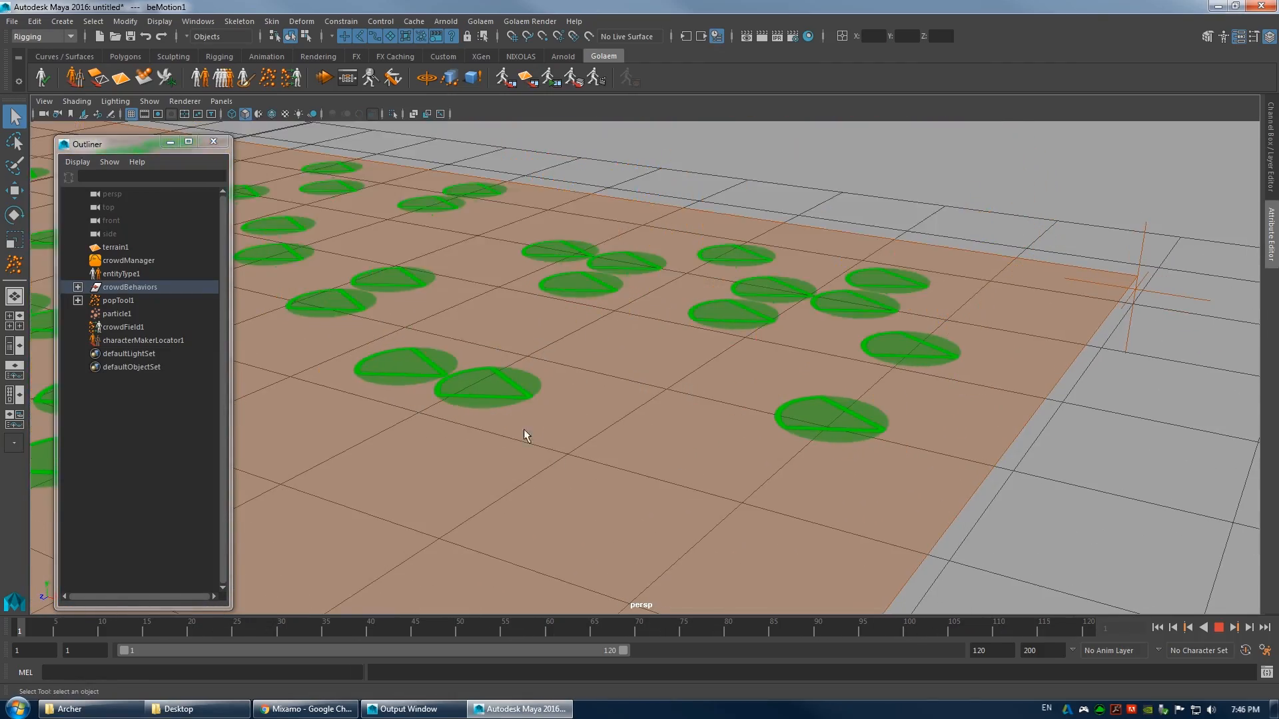
pyautogui.keyDown('alt'); pyautogui.moveTo(557, 453); pyautogui.dragTo(422, 273, button='right'); pyautogui.keyUp('alt')
pyautogui.keyDown('alt'); pyautogui.moveTo(422, 273); pyautogui.dragTo(320, 333); pyautogui.keyUp('alt')
pyautogui.scroll(-4, 320, 333)
pyautogui.scroll(3, 542, 351)
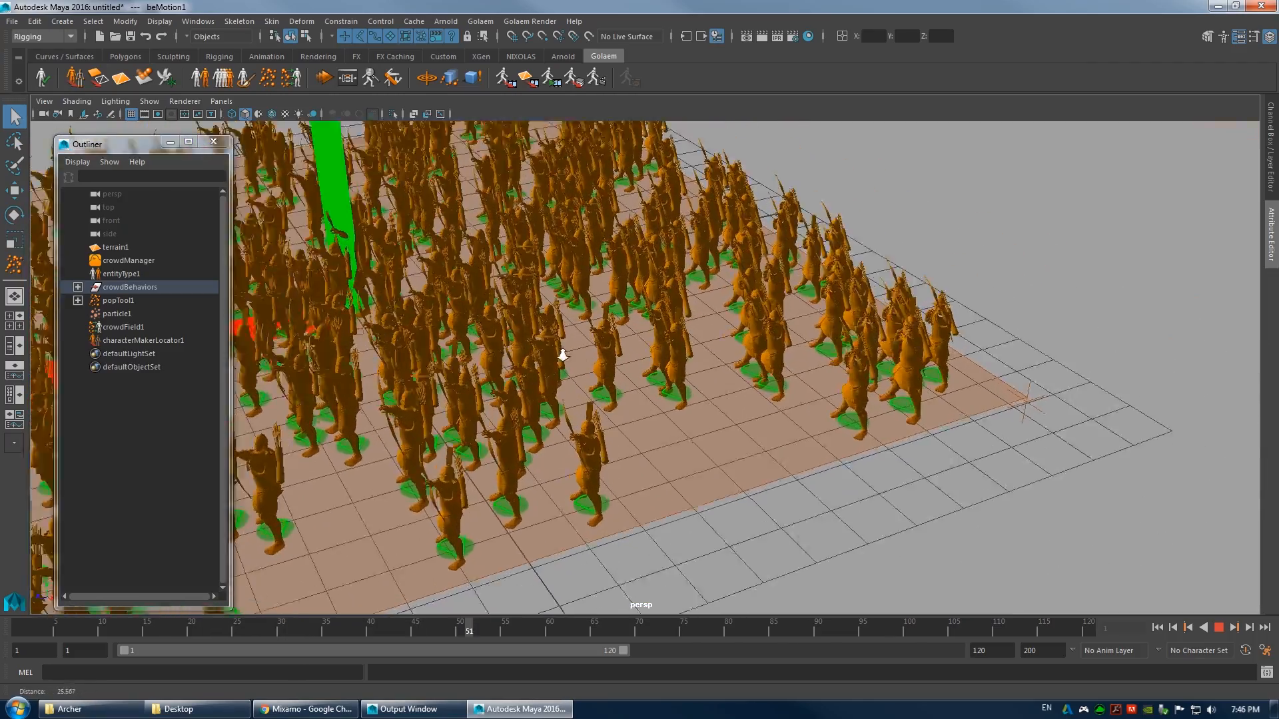
pyautogui.click(1219, 628)
pyautogui.keyDown('alt'); pyautogui.moveTo(779, 379); pyautogui.dragTo(328, 384, button='right'); pyautogui.keyUp('alt')
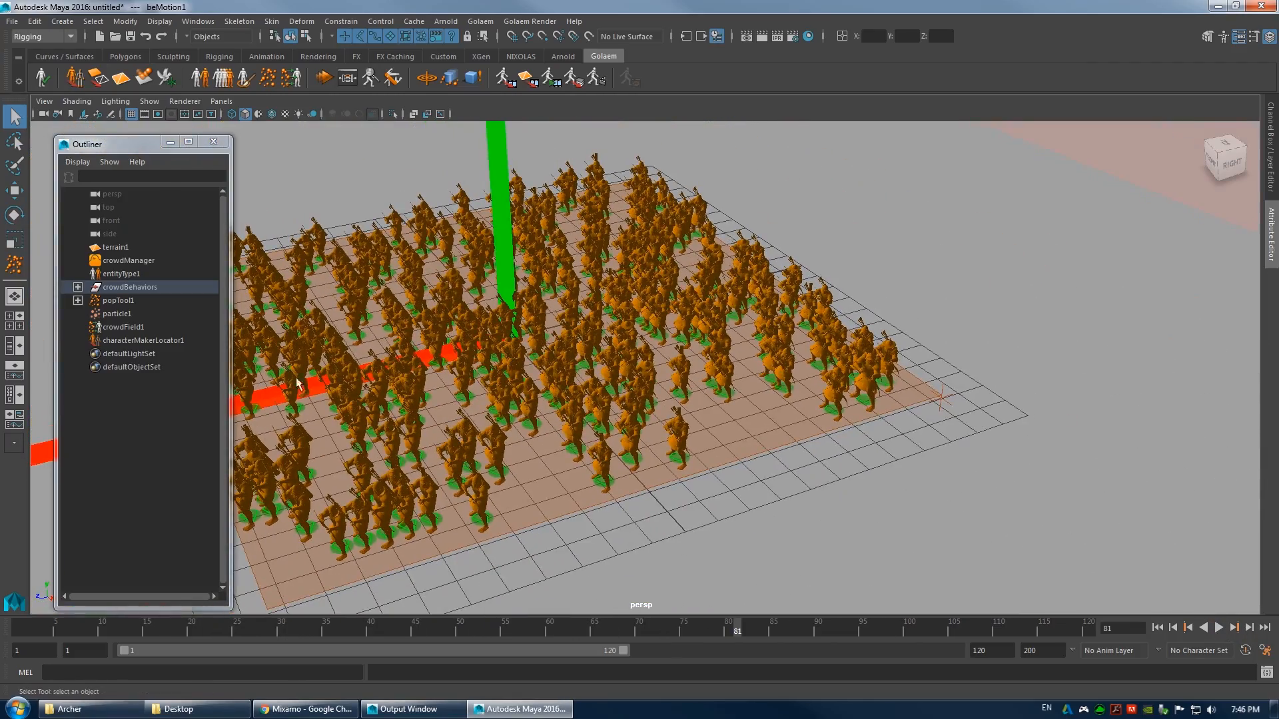
# - Delete the leftover characterMakerLocator1 from the scene
pyautogui.click(144, 339)
pyautogui.press('Delete')
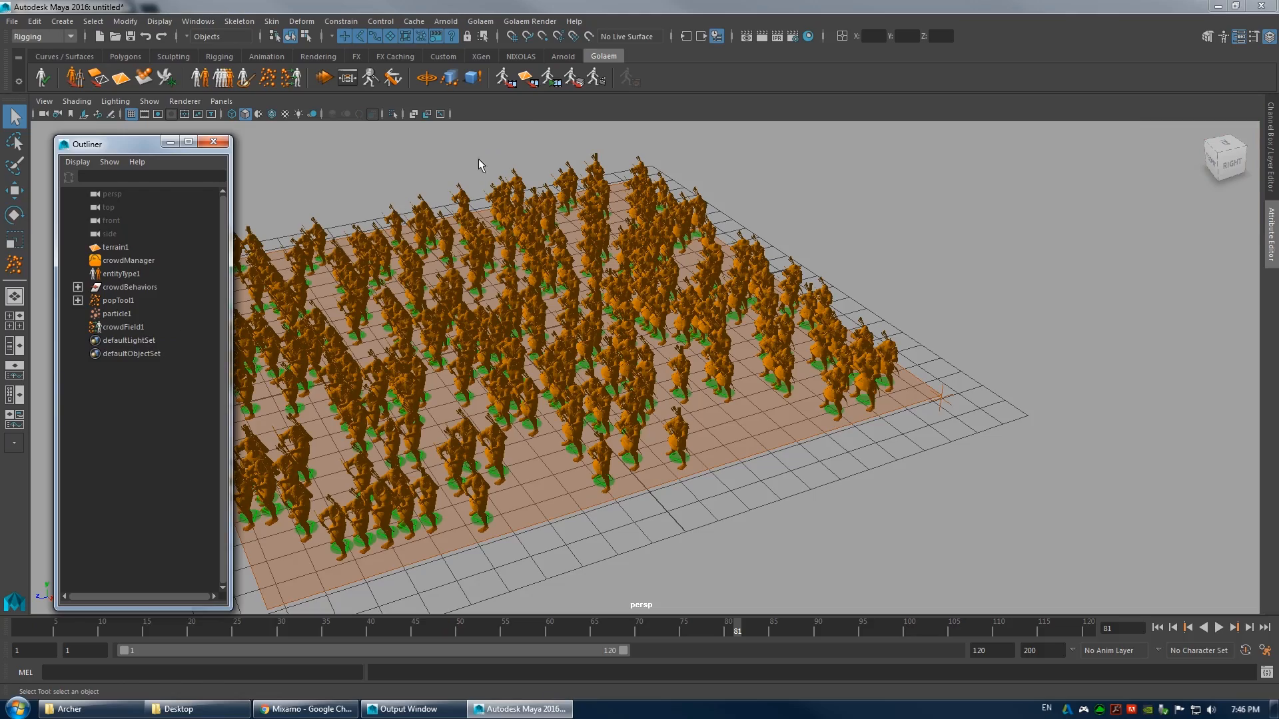
pyautogui.keyDown('alt'); pyautogui.moveTo(537, 440); pyautogui.dragTo(549, 381); pyautogui.keyUp('alt')
pyautogui.keyDown('alt'); pyautogui.moveTo(548, 381); pyautogui.dragTo(627, 411, button='right'); pyautogui.keyUp('alt')
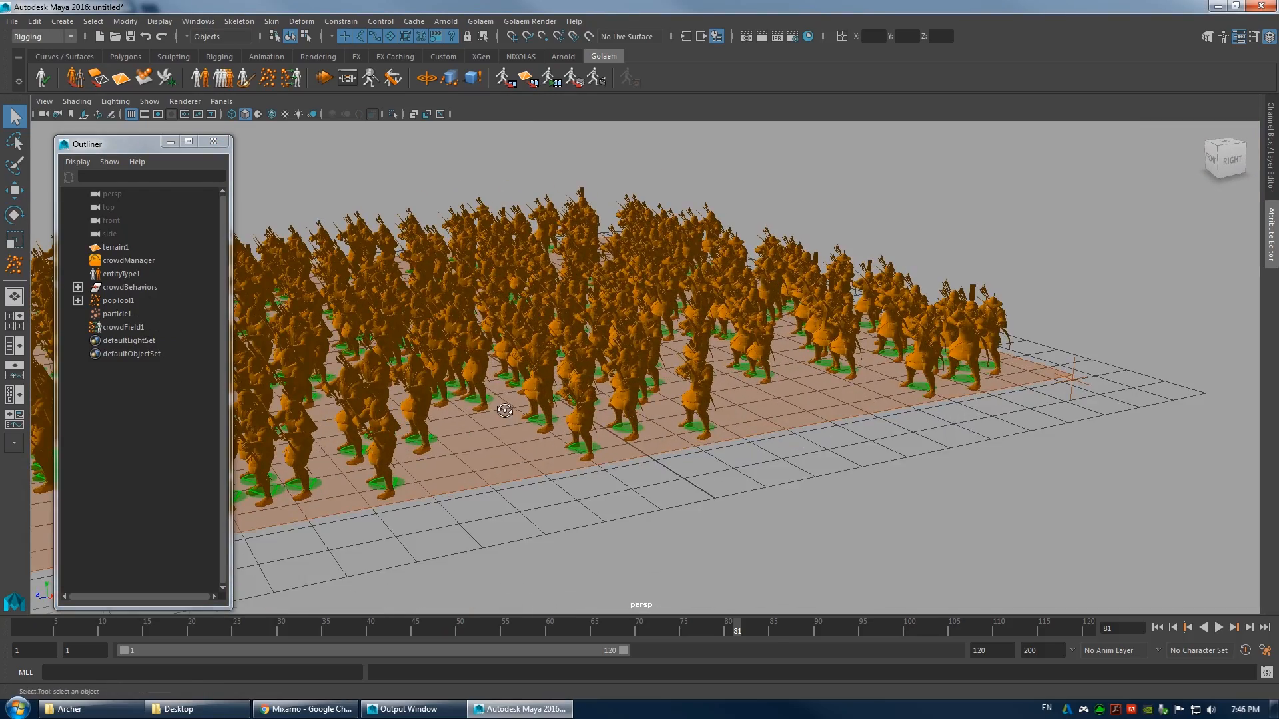
pyautogui.keyDown('alt'); pyautogui.moveTo(505, 413); pyautogui.dragTo(658, 400, button='right'); pyautogui.keyUp('alt')
pyautogui.keyDown('alt'); pyautogui.moveTo(657, 401); pyautogui.dragTo(674, 416); pyautogui.keyUp('alt')
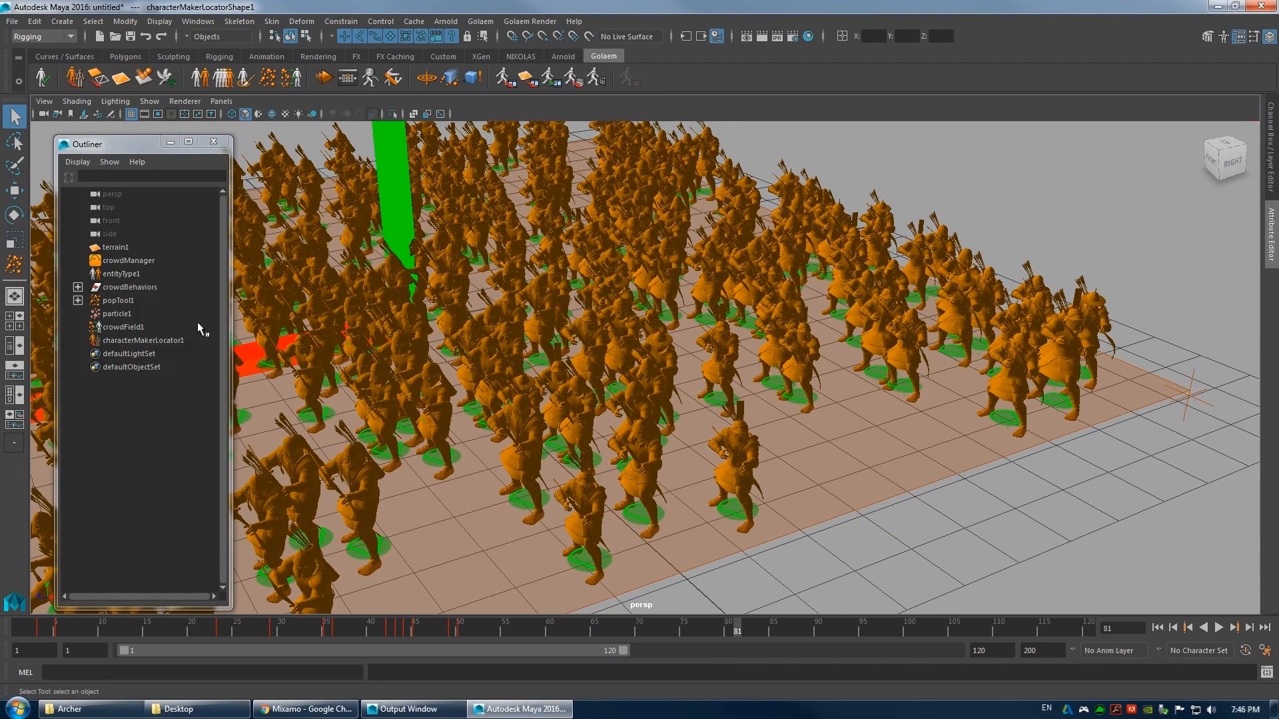
pyautogui.click(143, 346)
pyautogui.press('f')
pyautogui.keyDown('alt'); pyautogui.moveTo(546, 303); pyautogui.dragTo(662, 308, button='right'); pyautogui.keyUp('alt')
pyautogui.keyDown('alt'); pyautogui.moveTo(662, 309); pyautogui.dragTo(662, 271, button='middle'); pyautogui.keyUp('alt')
pyautogui.keyDown('alt'); pyautogui.moveTo(662, 271); pyautogui.dragTo(780, 391, button='right'); pyautogui.keyUp('alt')
pyautogui.keyDown('alt'); pyautogui.moveTo(780, 391); pyautogui.dragTo(797, 428, button='middle'); pyautogui.keyUp('alt')
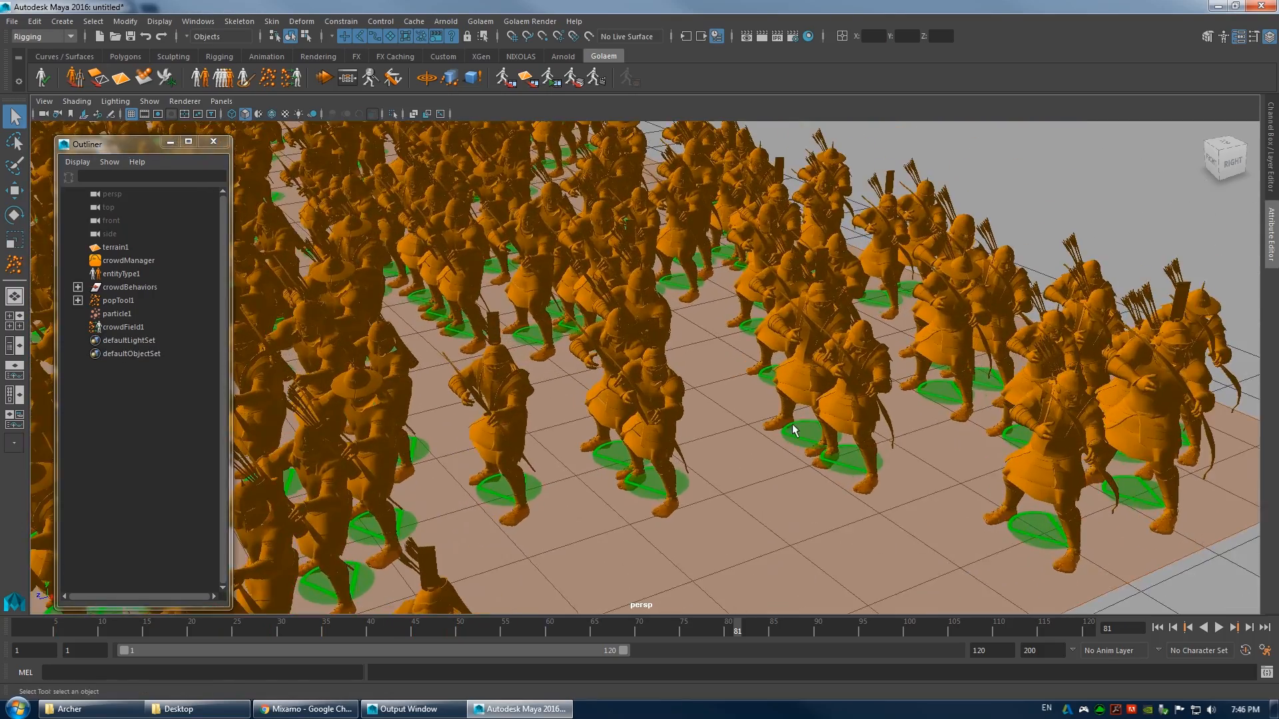
# - Replay the simulation from the first frame with closer views of the corner archers to check their feet and synchronized motion
pyautogui.keyDown('alt'); pyautogui.moveTo(797, 429); pyautogui.dragTo(826, 393); pyautogui.keyUp('alt')
pyautogui.keyDown('alt'); pyautogui.moveTo(1065, 483); pyautogui.dragTo(910, 452, button='middle'); pyautogui.keyUp('alt')
pyautogui.click(1164, 629)
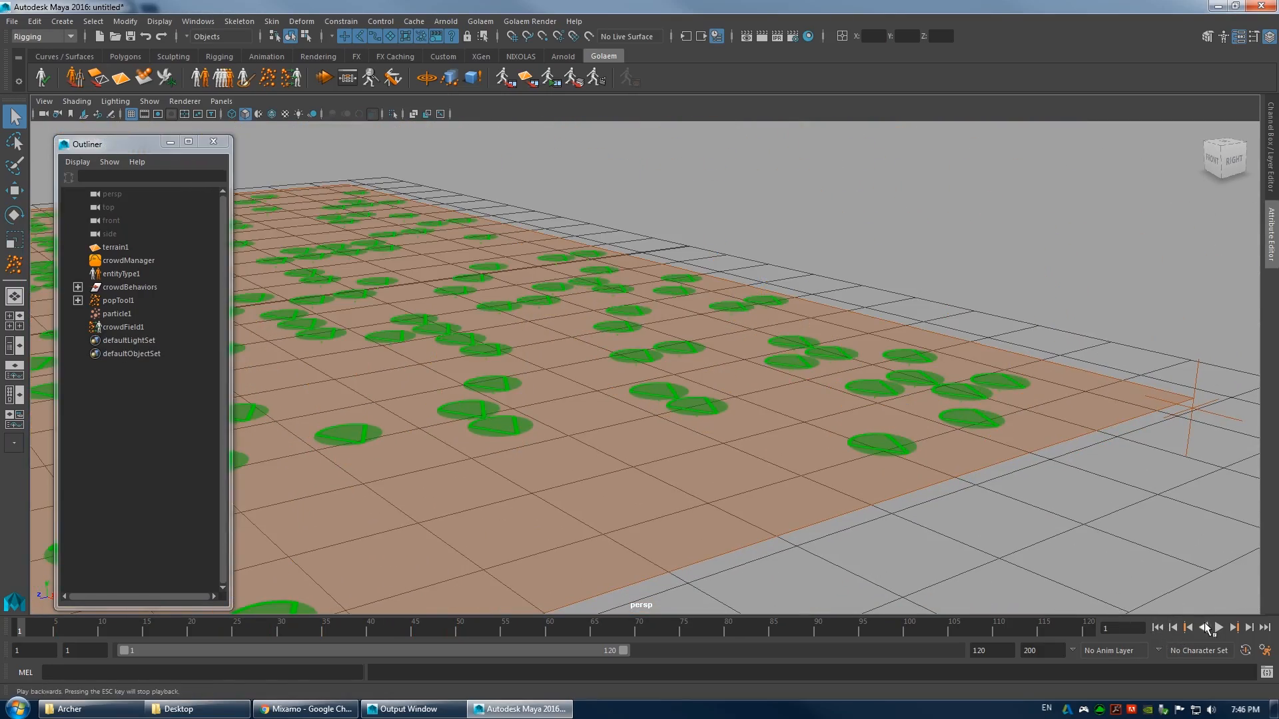
pyautogui.click(1219, 628)
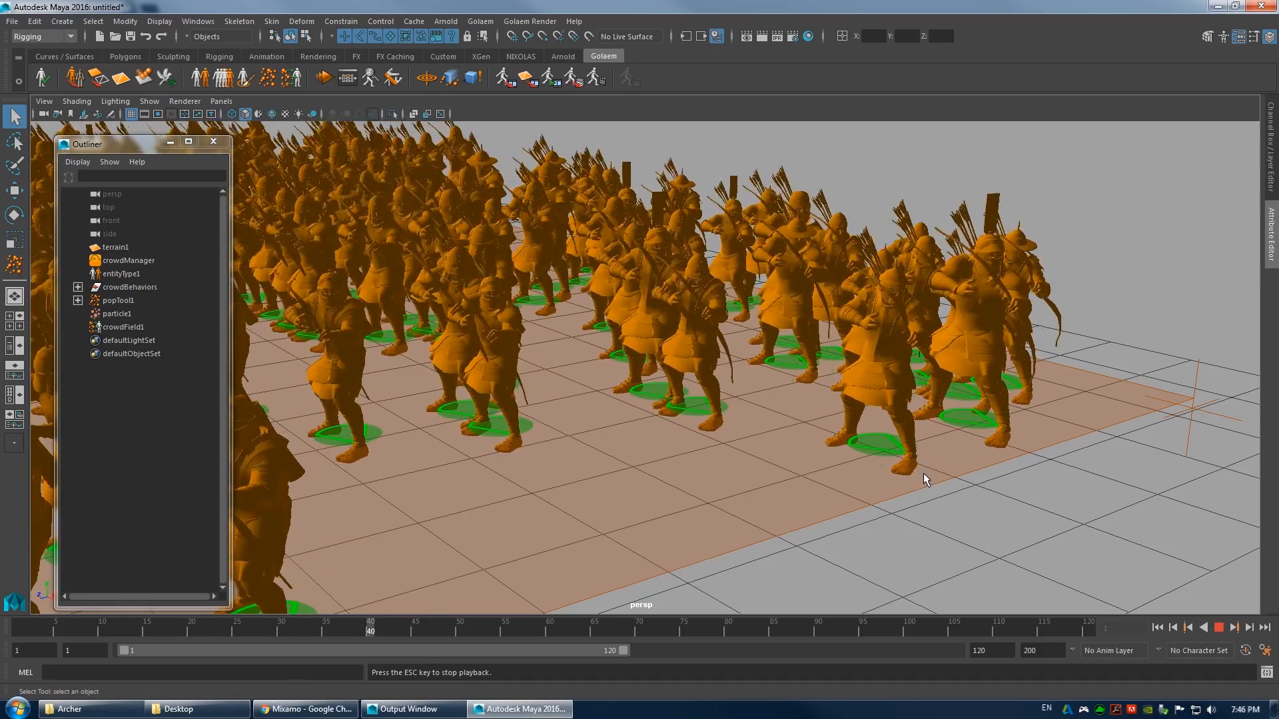
pyautogui.keyDown('alt'); pyautogui.moveTo(773, 379); pyautogui.dragTo(846, 414, button='right'); pyautogui.keyUp('alt')
pyautogui.keyDown('alt'); pyautogui.moveTo(845, 415); pyautogui.dragTo(696, 409, button='middle'); pyautogui.keyUp('alt')
pyautogui.keyDown('alt'); pyautogui.moveTo(616, 412); pyautogui.dragTo(650, 410); pyautogui.keyUp('alt')
pyautogui.keyDown('alt'); pyautogui.moveTo(650, 412); pyautogui.dragTo(757, 377, button='right'); pyautogui.keyUp('alt')
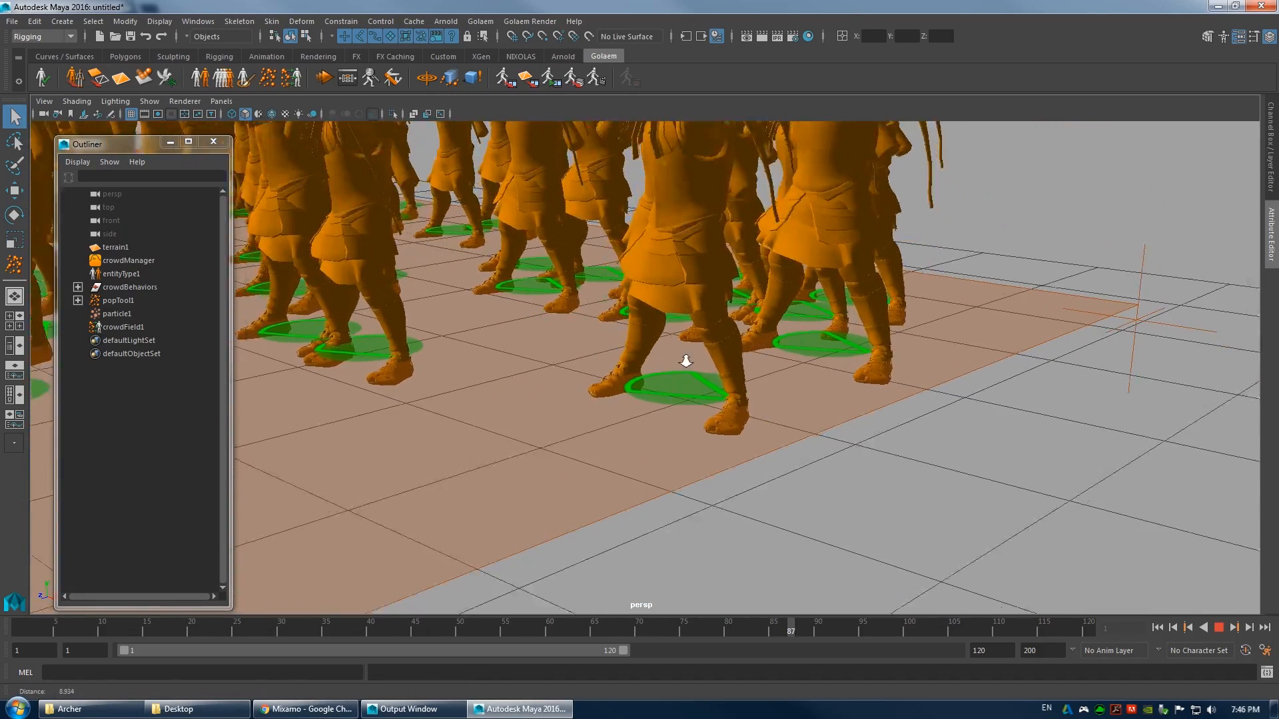
pyautogui.keyDown('alt'); pyautogui.moveTo(757, 377); pyautogui.dragTo(802, 465); pyautogui.keyUp('alt')
pyautogui.click(1219, 627)
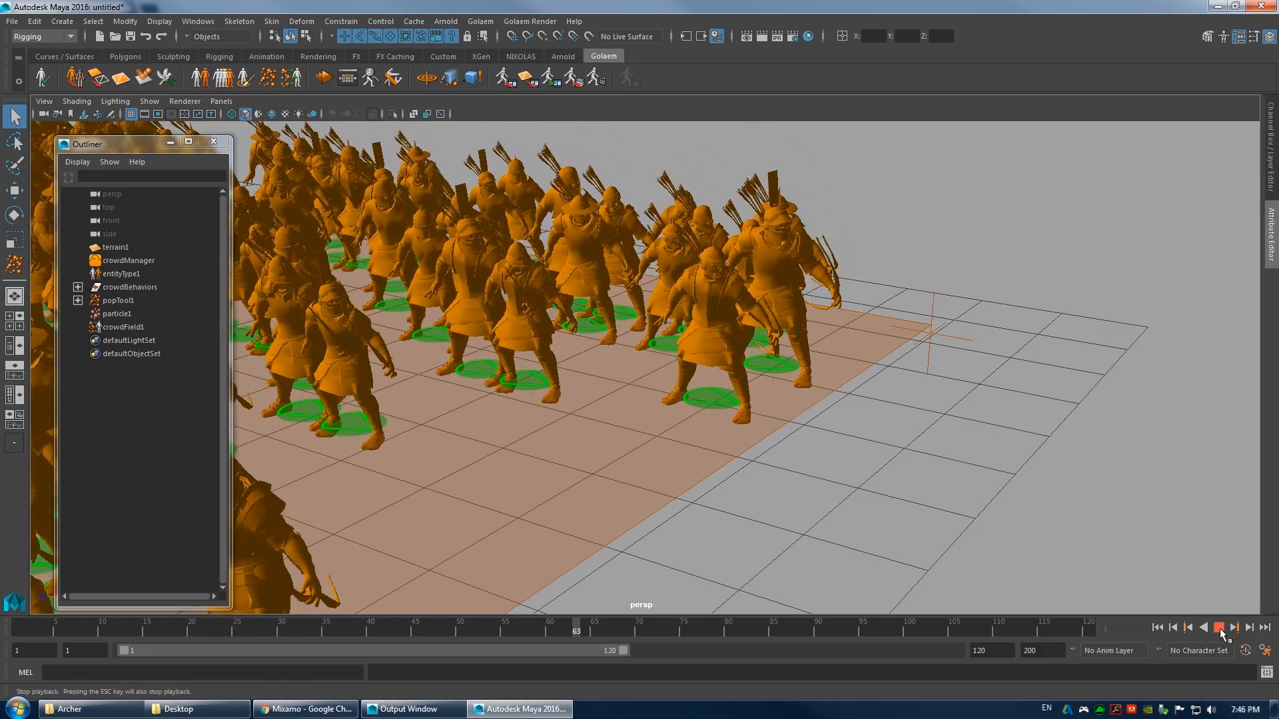
pyautogui.click(1219, 628)
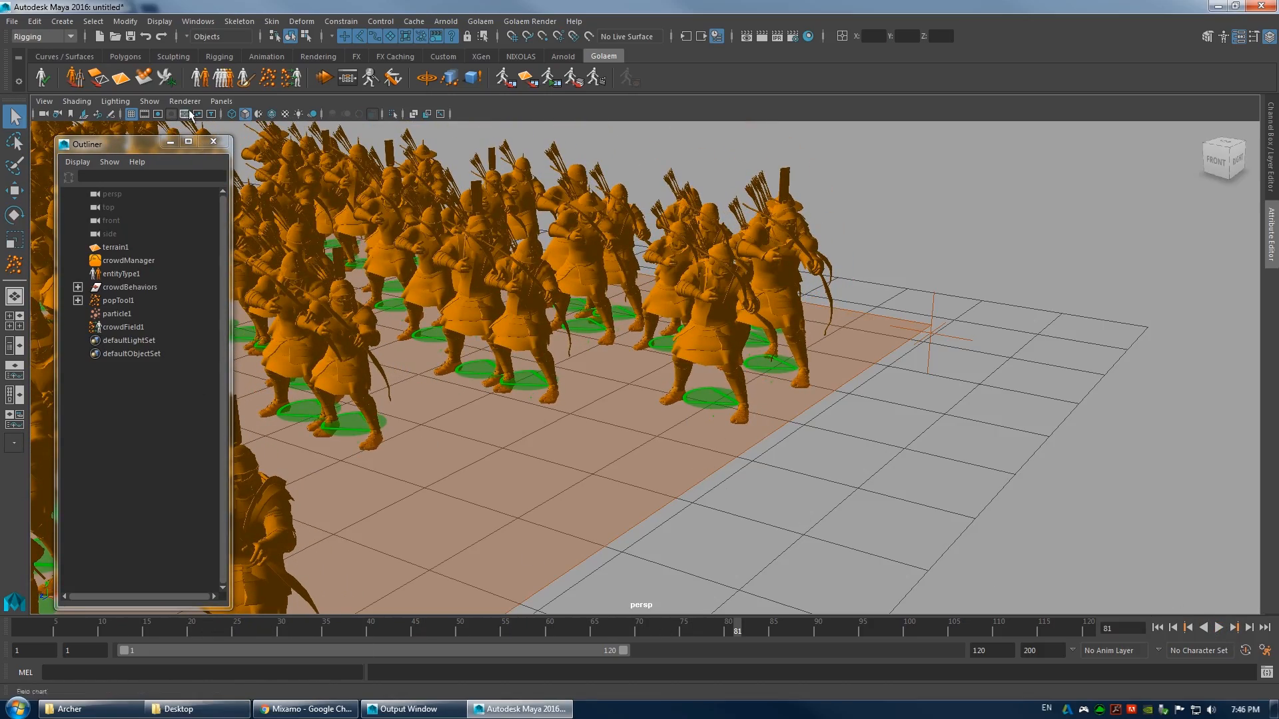
pyautogui.click(1189, 627)
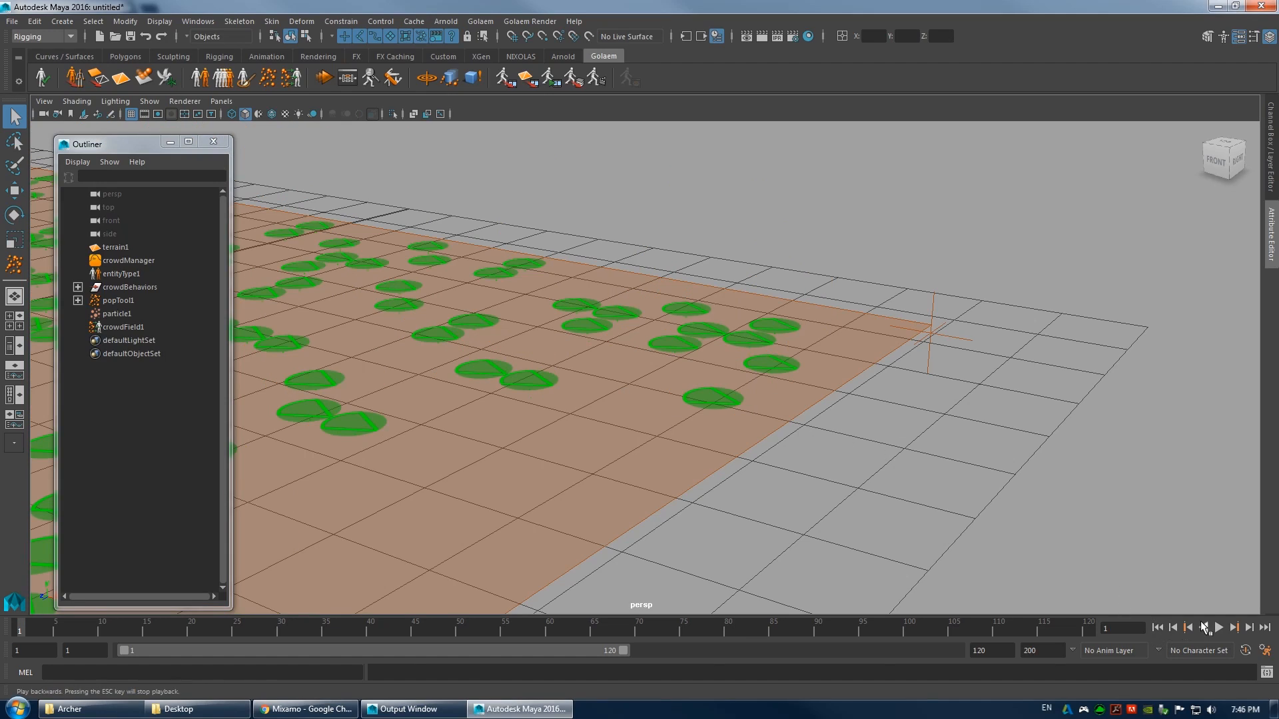
pyautogui.press('Escape')
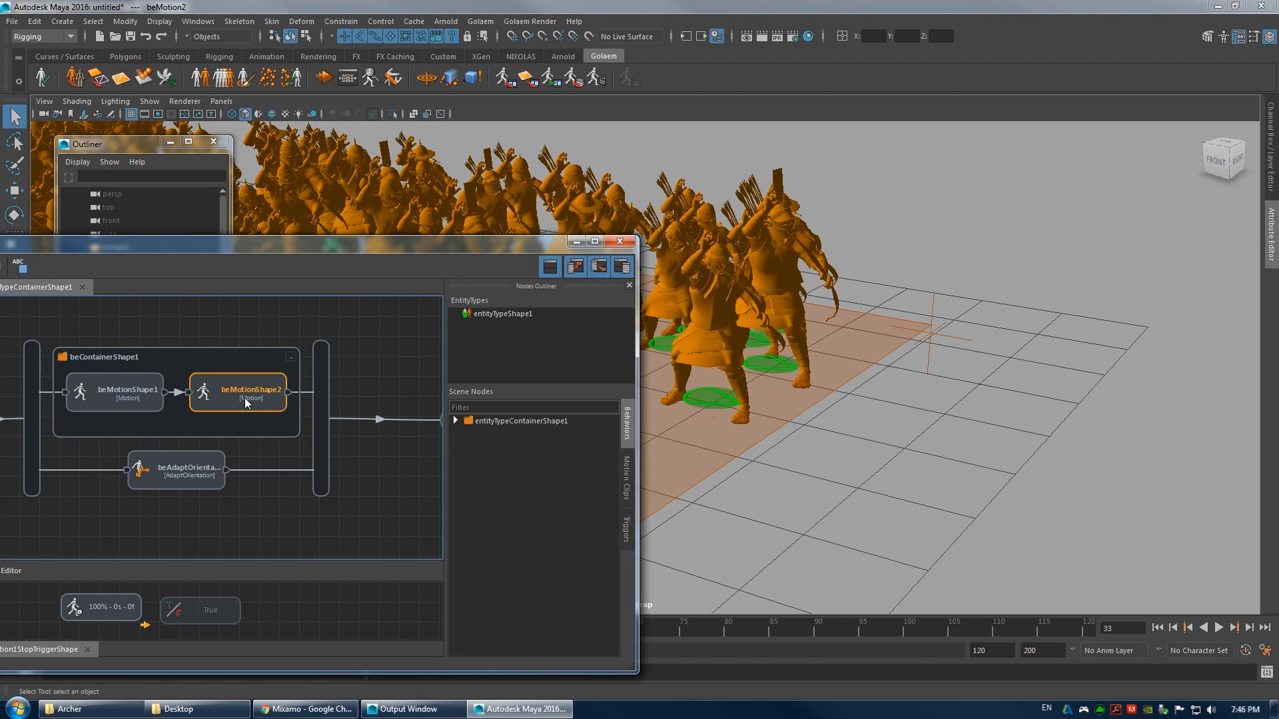
# - Show the Attribute Editor for the shoot-arrow motion (beMotionShape2) and vary its minimum and maximum speed ratio
pyautogui.click(1272, 174)
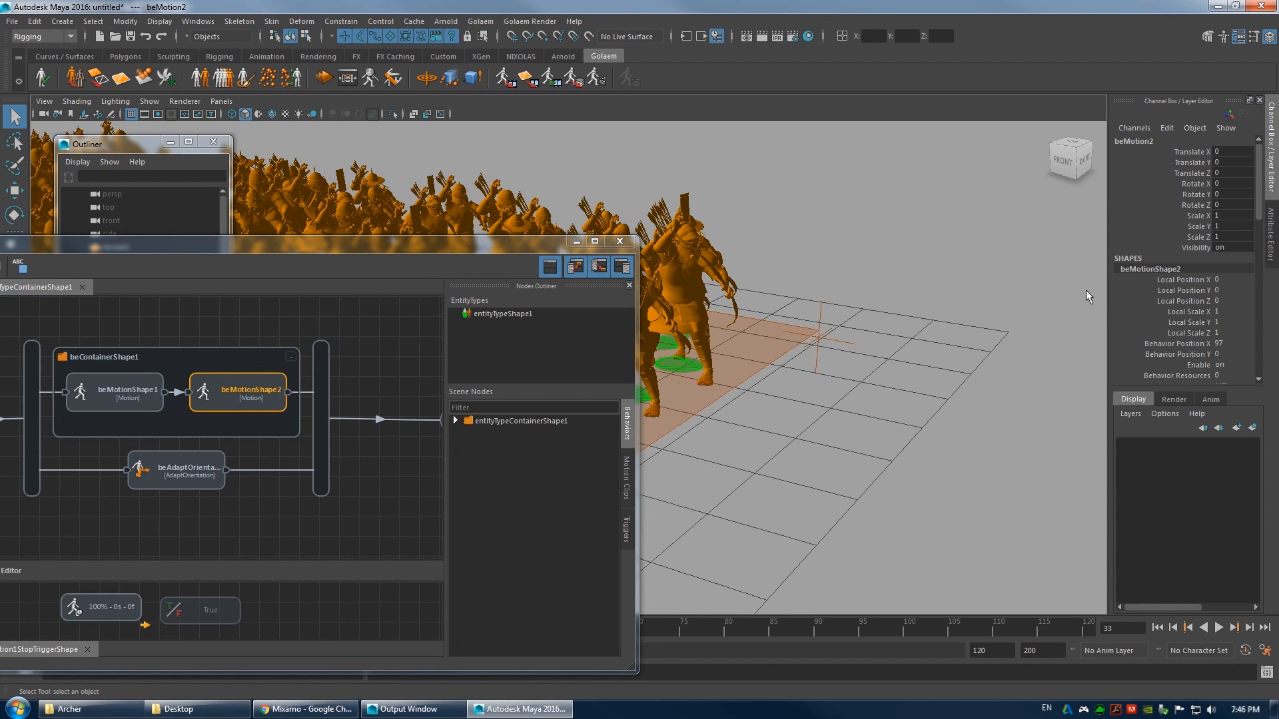
pyautogui.click(1271, 257)
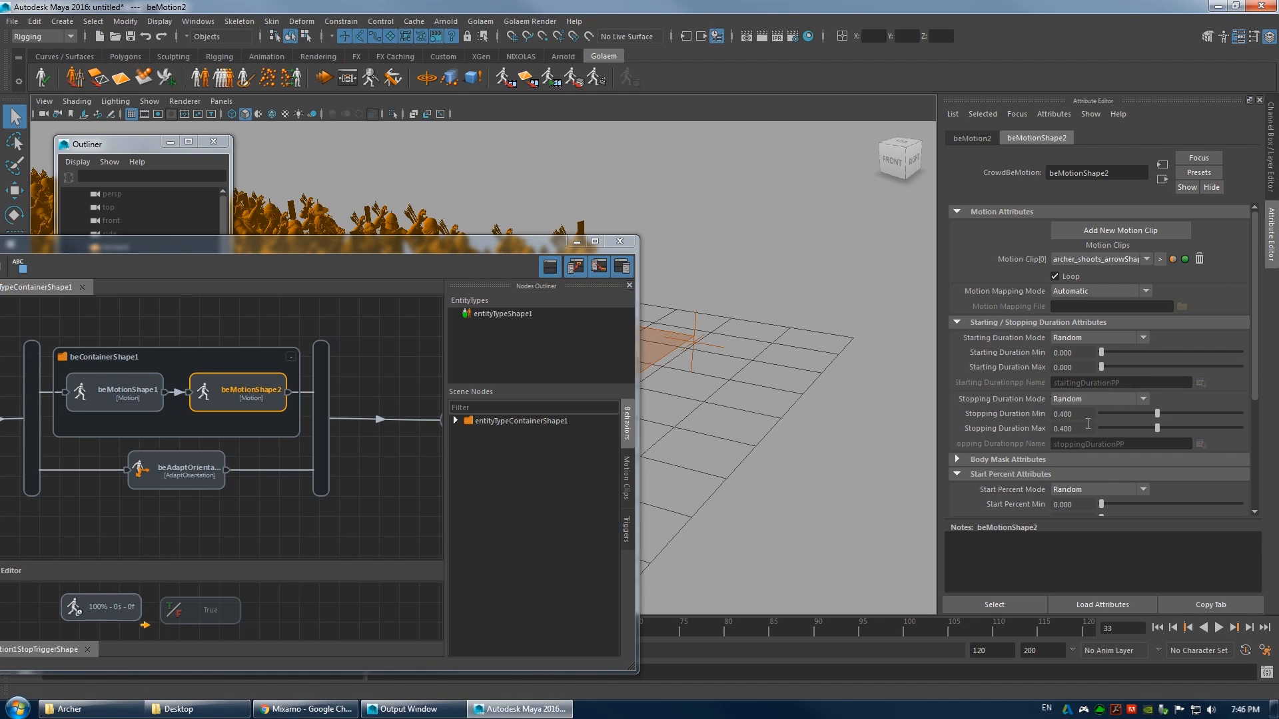
pyautogui.scroll(-3, 1057, 434)
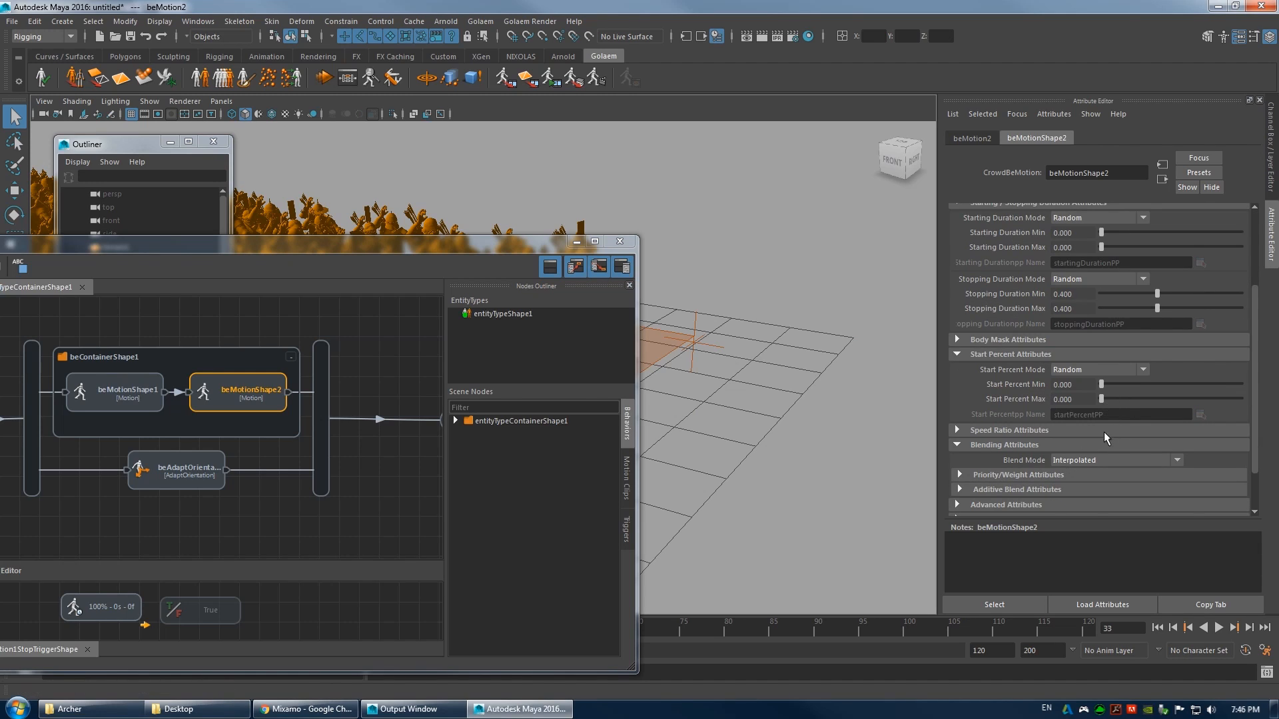
pyautogui.scroll(-1, 1104, 430)
pyautogui.click(1009, 391)
pyautogui.moveTo(1138, 421); pyautogui.dragTo(1159, 438)
# - Show the speed ratio attributes of the equip-bow motion (beMotionShape1), then close the behavior editor and hide the Attribute Editor
pyautogui.click(142, 409)
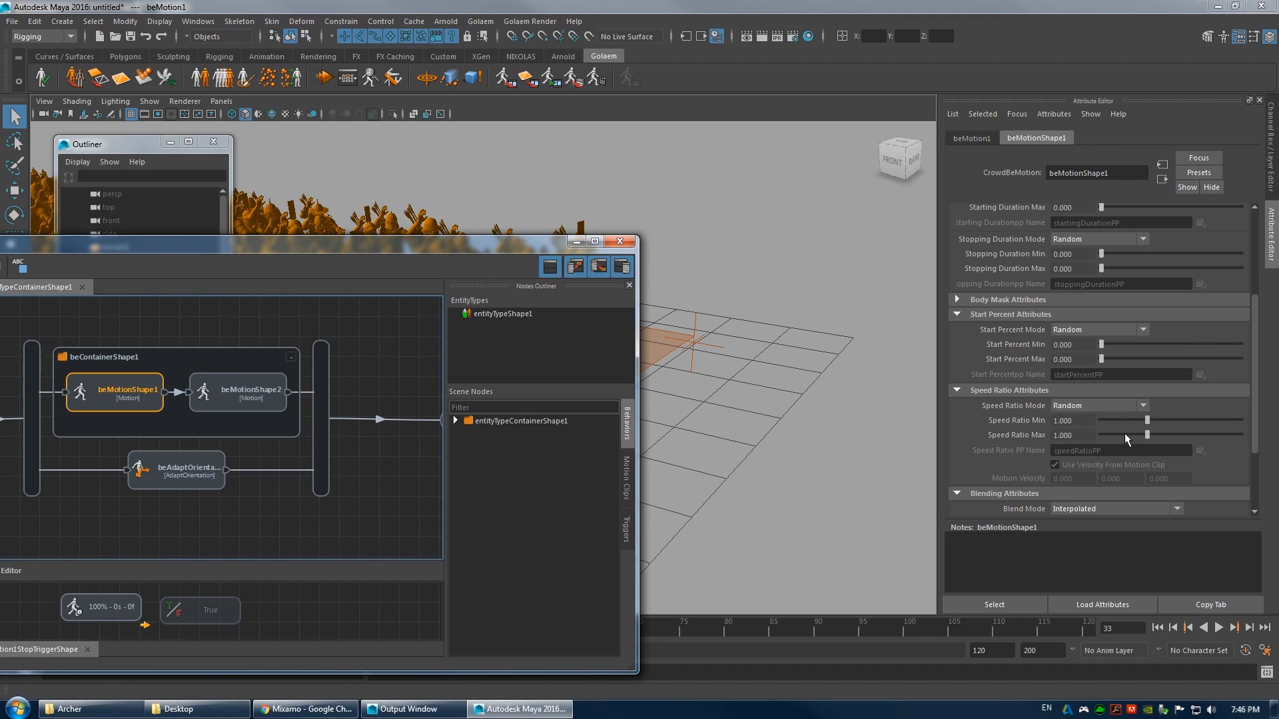
pyautogui.click(618, 243)
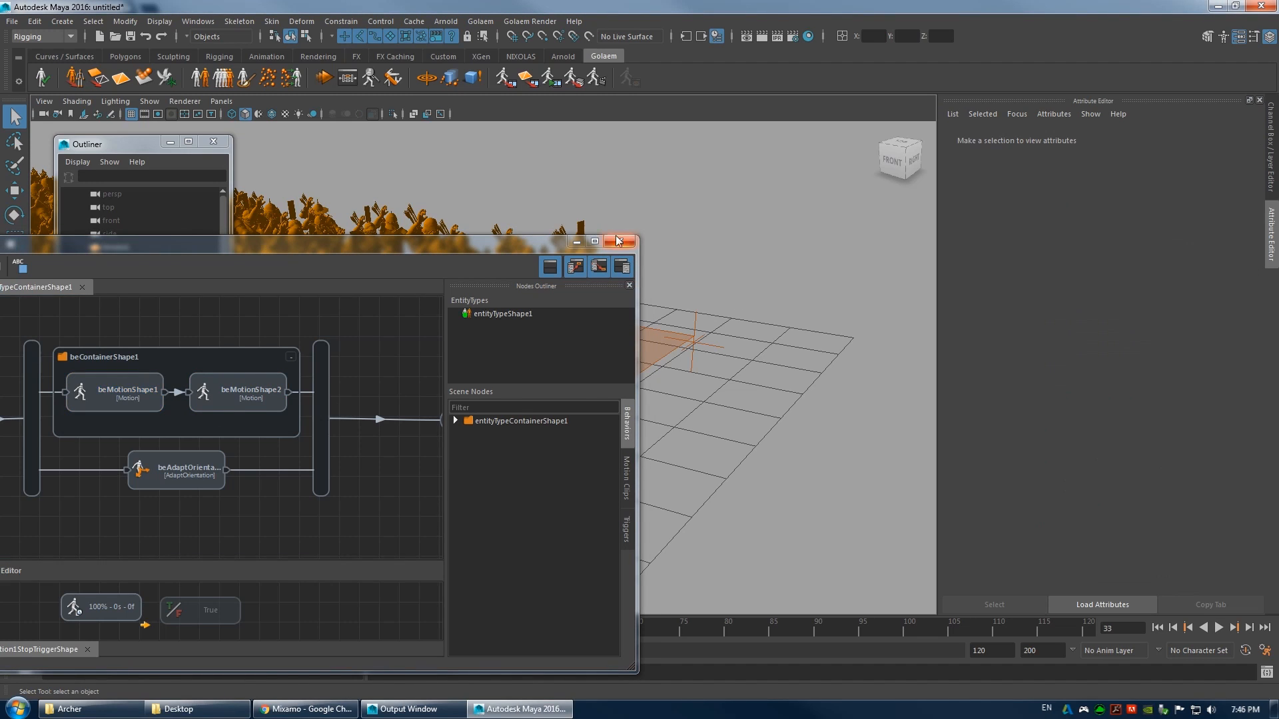
pyautogui.click(1270, 227)
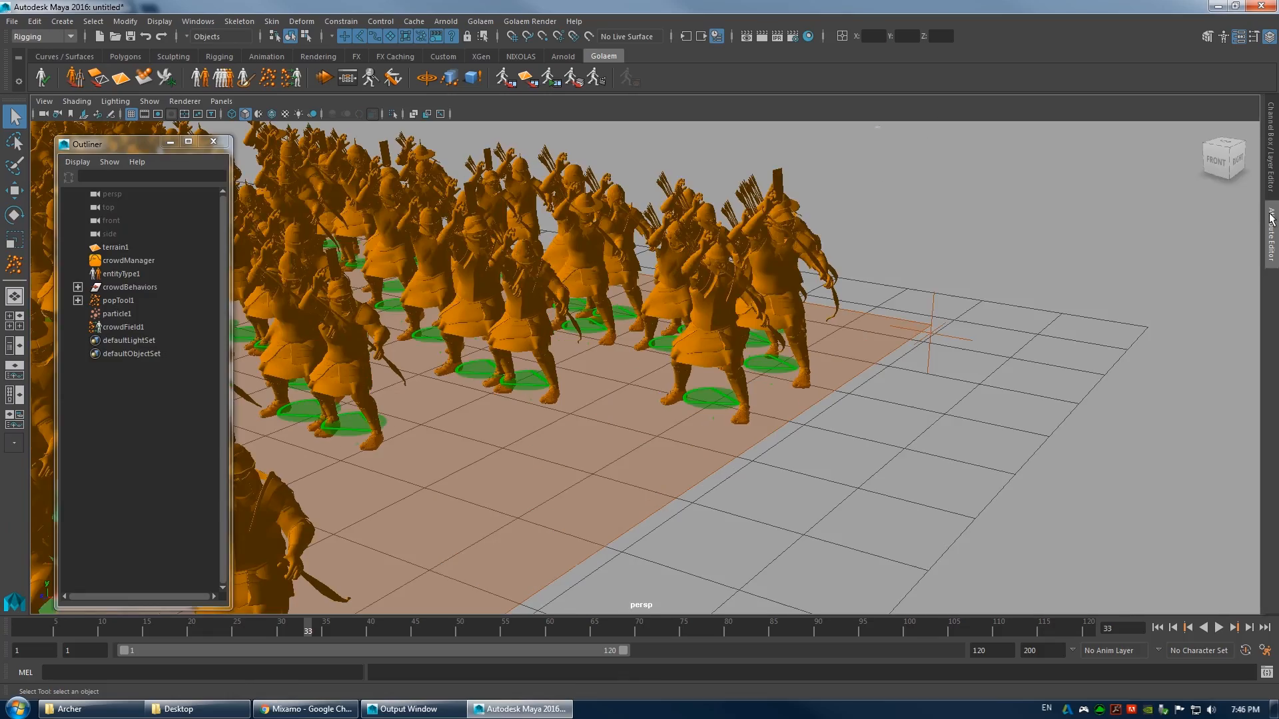
# - Replay the simulation from the first frame and examine the timing variation between archers across the whole crowd from several angles
pyautogui.click(1160, 628)
pyautogui.click(1219, 628)
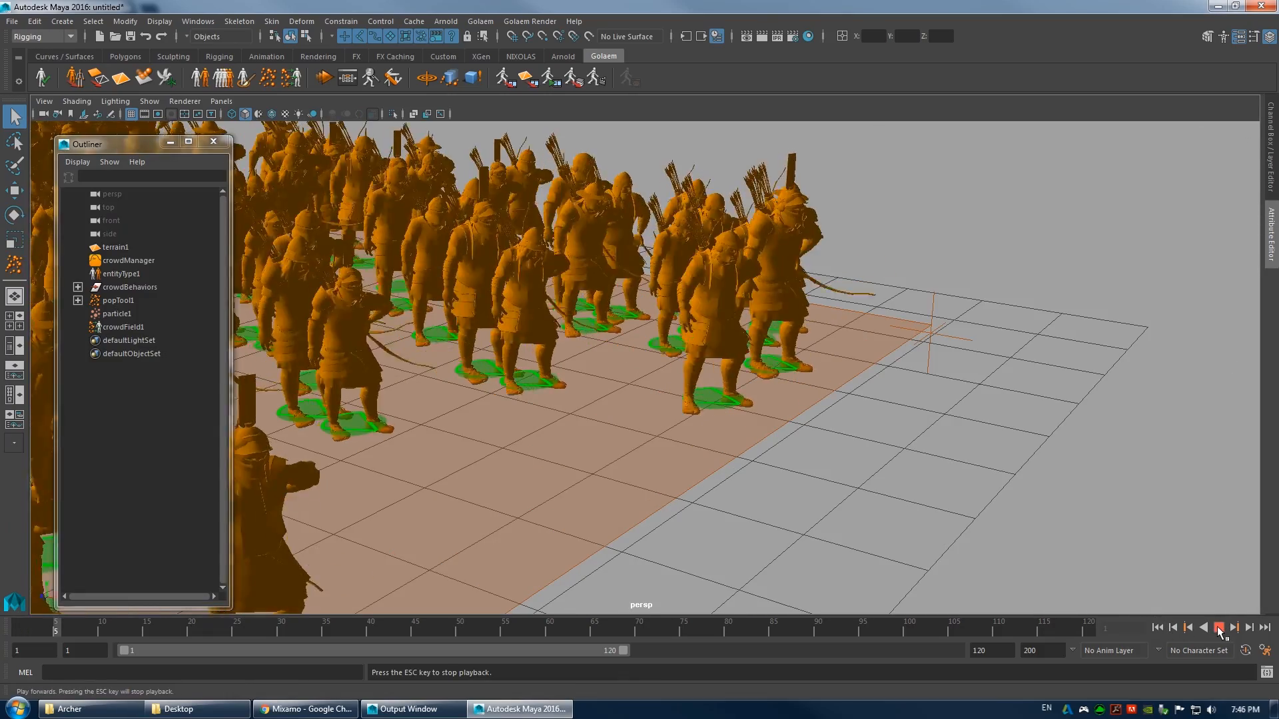
pyautogui.keyDown('alt'); pyautogui.moveTo(832, 475); pyautogui.dragTo(738, 405, button='right'); pyautogui.keyUp('alt')
pyautogui.keyDown('alt'); pyautogui.moveTo(738, 405); pyautogui.dragTo(912, 398, button='middle'); pyautogui.keyUp('alt')
pyautogui.keyDown('alt'); pyautogui.moveTo(920, 418); pyautogui.dragTo(882, 334); pyautogui.keyUp('alt')
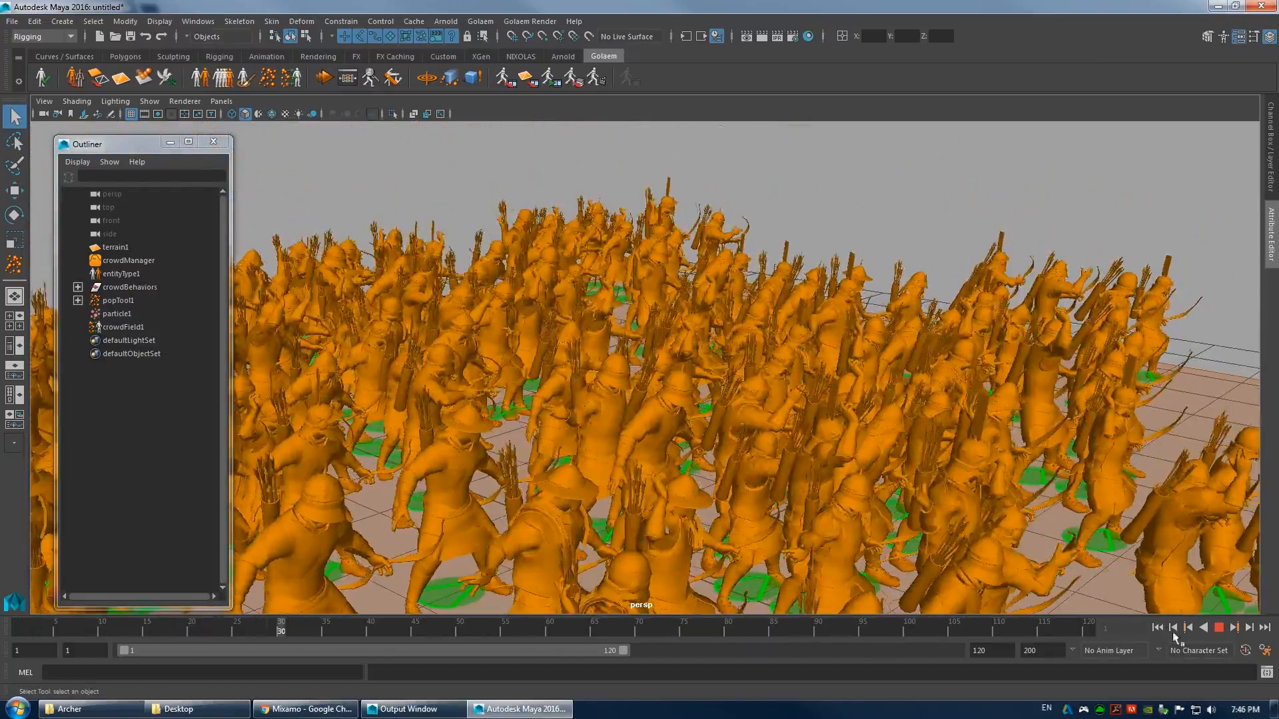
pyautogui.keyDown('alt'); pyautogui.moveTo(919, 476); pyautogui.dragTo(786, 413, button='right'); pyautogui.keyUp('alt')
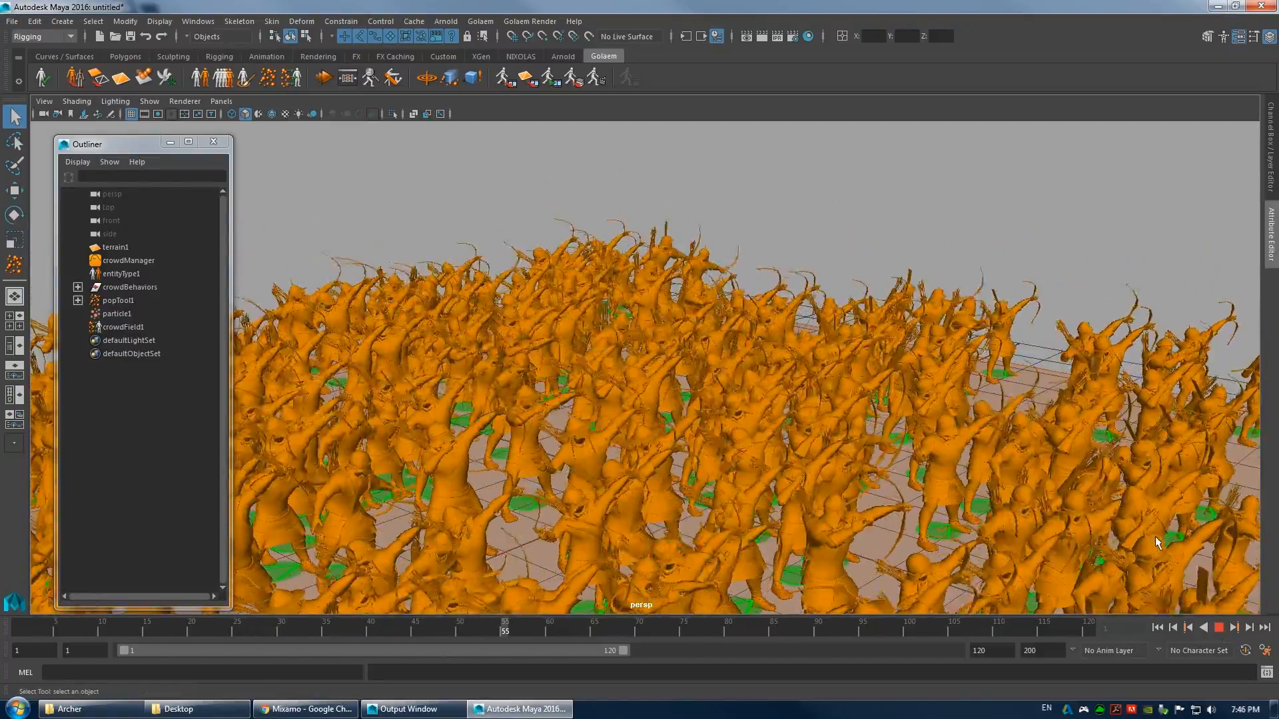
pyautogui.keyDown('alt'); pyautogui.moveTo(755, 472); pyautogui.dragTo(831, 419); pyautogui.keyUp('alt')
pyautogui.keyDown('alt'); pyautogui.moveTo(830, 420); pyautogui.dragTo(769, 430, button='right'); pyautogui.keyUp('alt')
pyautogui.keyDown('alt'); pyautogui.moveTo(769, 434); pyautogui.dragTo(723, 446); pyautogui.keyUp('alt')
pyautogui.keyDown('alt'); pyautogui.moveTo(723, 446); pyautogui.dragTo(764, 432, button='right'); pyautogui.keyUp('alt')
pyautogui.keyDown('alt'); pyautogui.moveTo(764, 433); pyautogui.dragTo(662, 409); pyautogui.keyUp('alt')
pyautogui.keyDown('alt'); pyautogui.moveTo(664, 417); pyautogui.dragTo(502, 438); pyautogui.keyUp('alt')
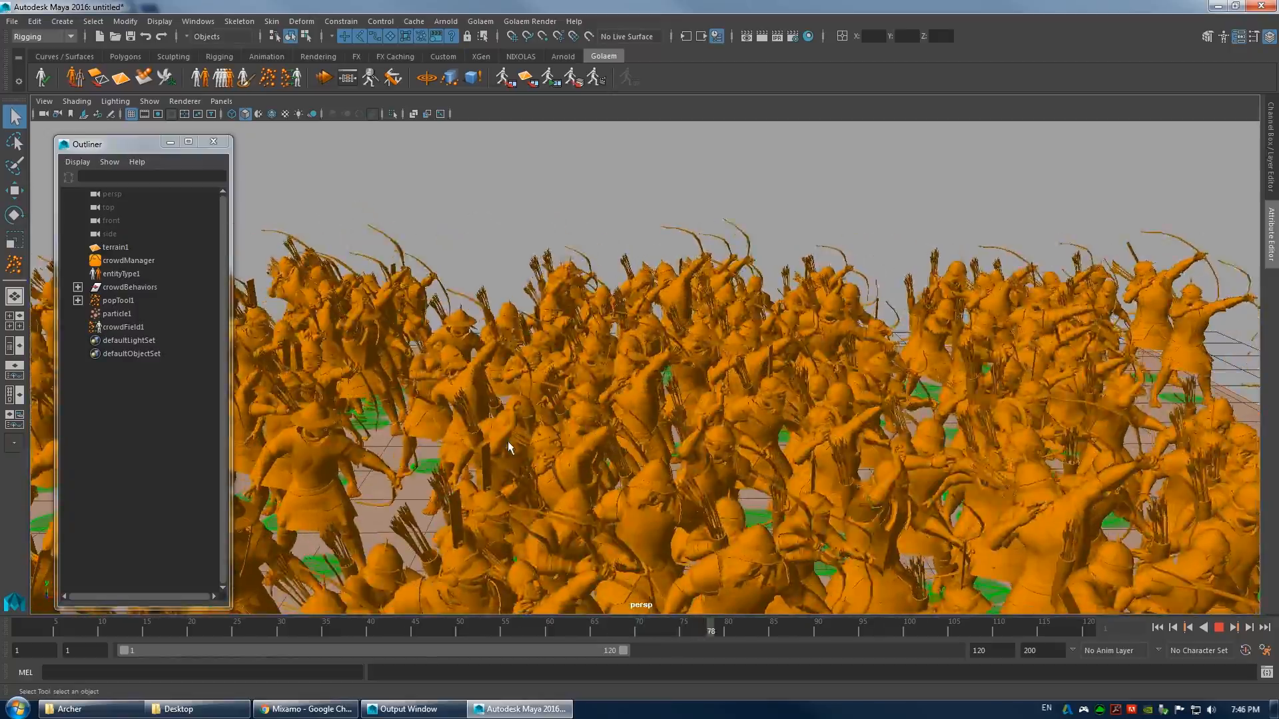